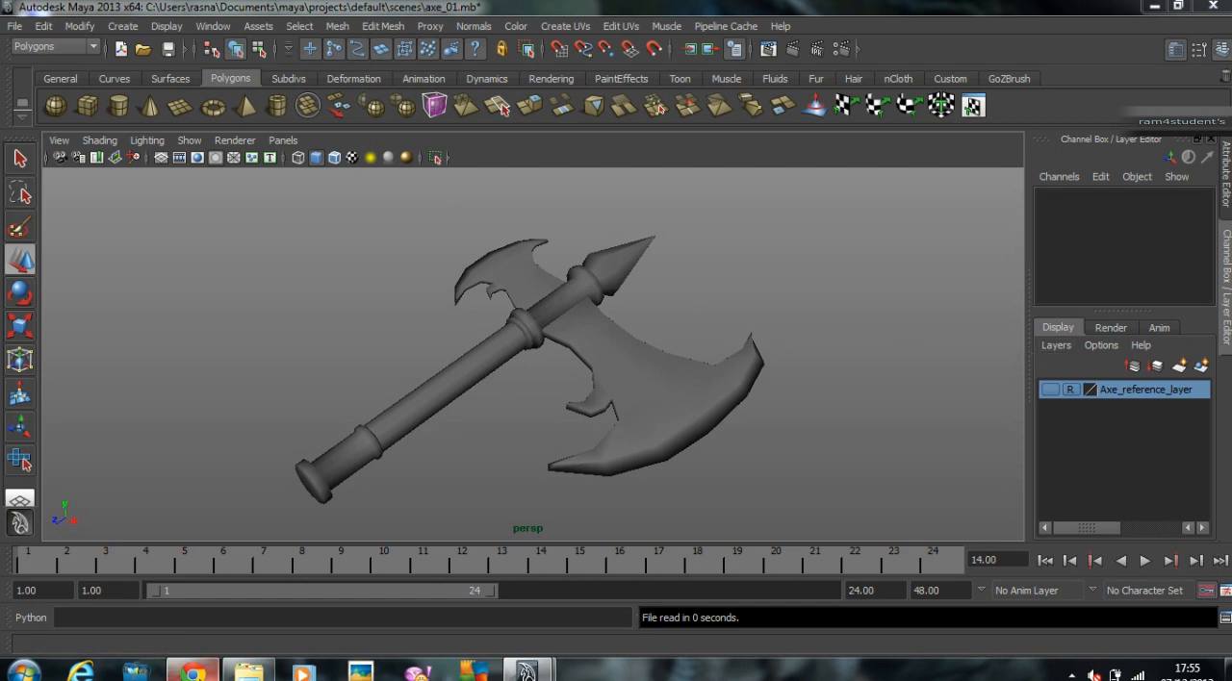
Step: Switch to Chrome, examine the lettered UV checker texture in the image search results, and return to Maya
left_click(194, 671)
scroll(384, 269, "up", 5)
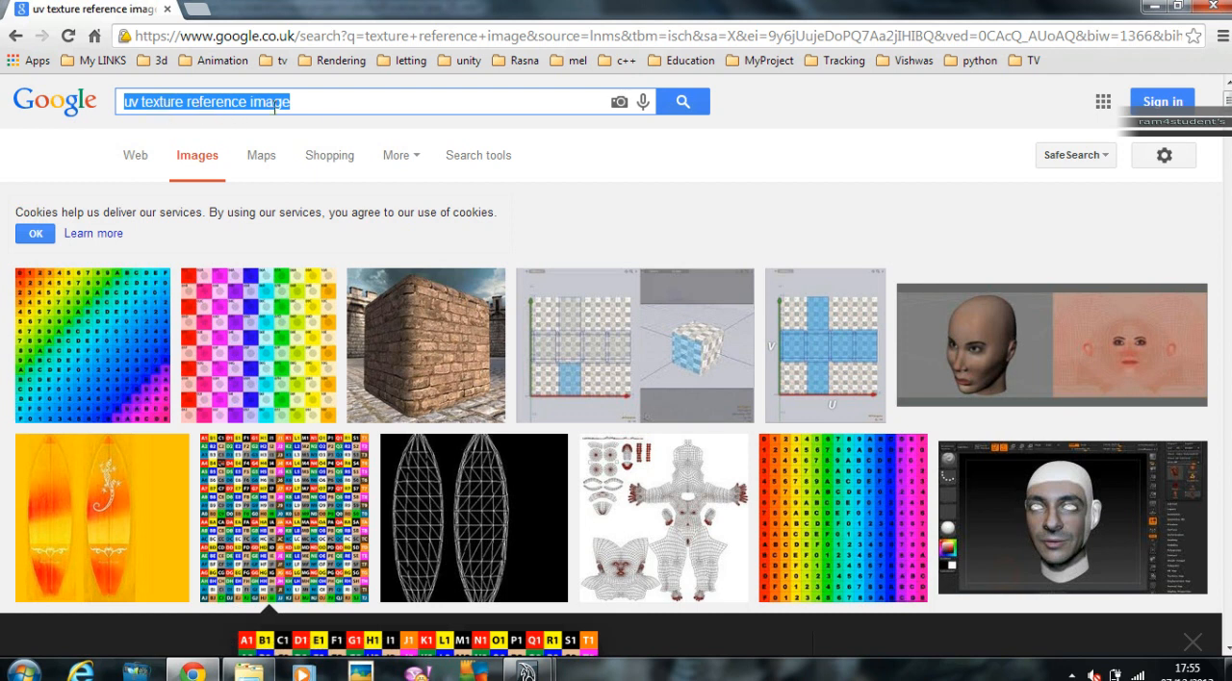
left_click(322, 109)
scroll(288, 337, "down", 2)
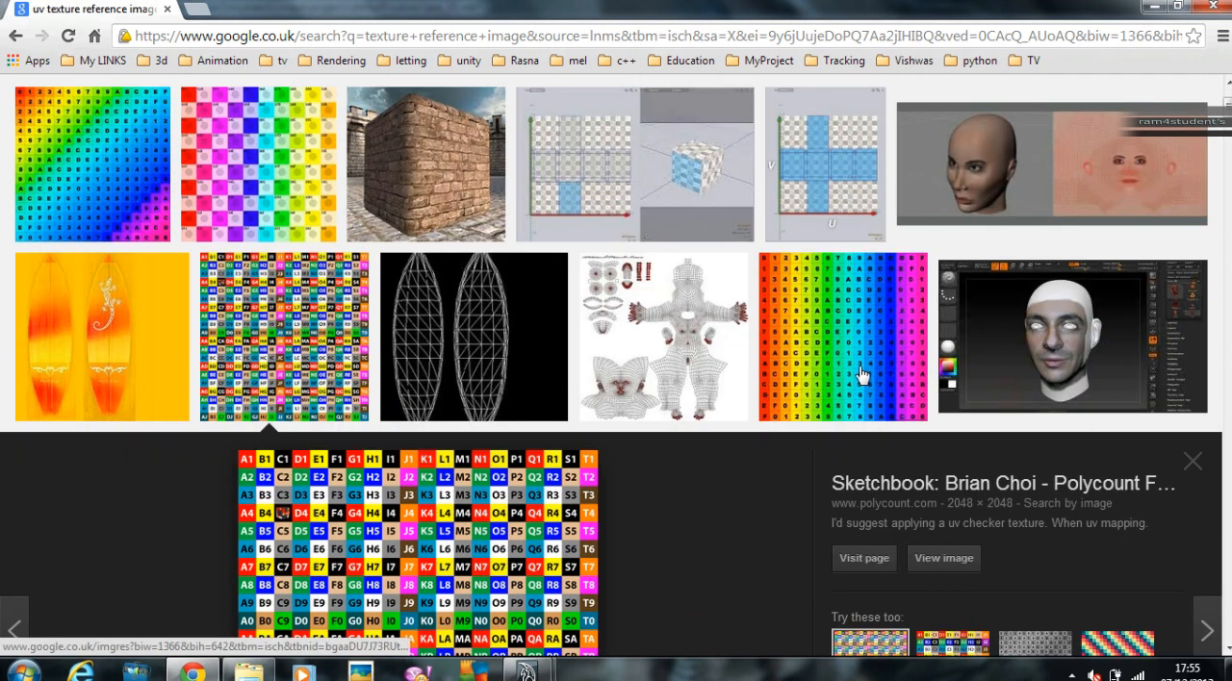
scroll(242, 490, "down", 3)
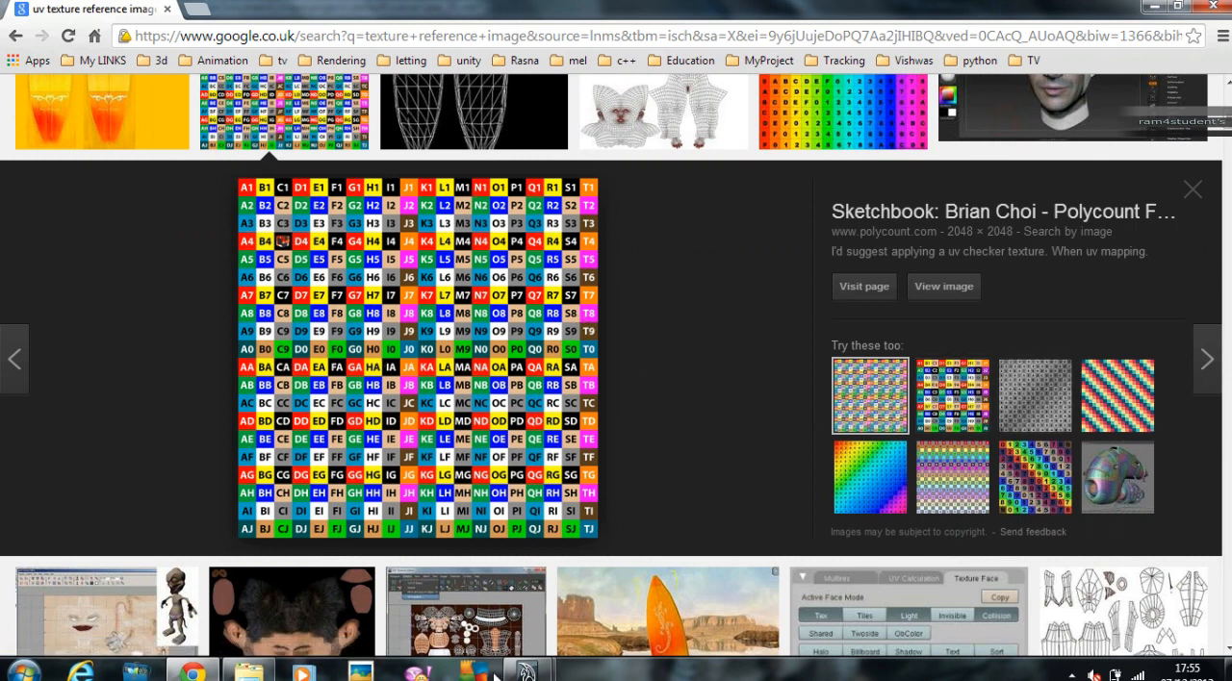
mouse_move(529, 674)
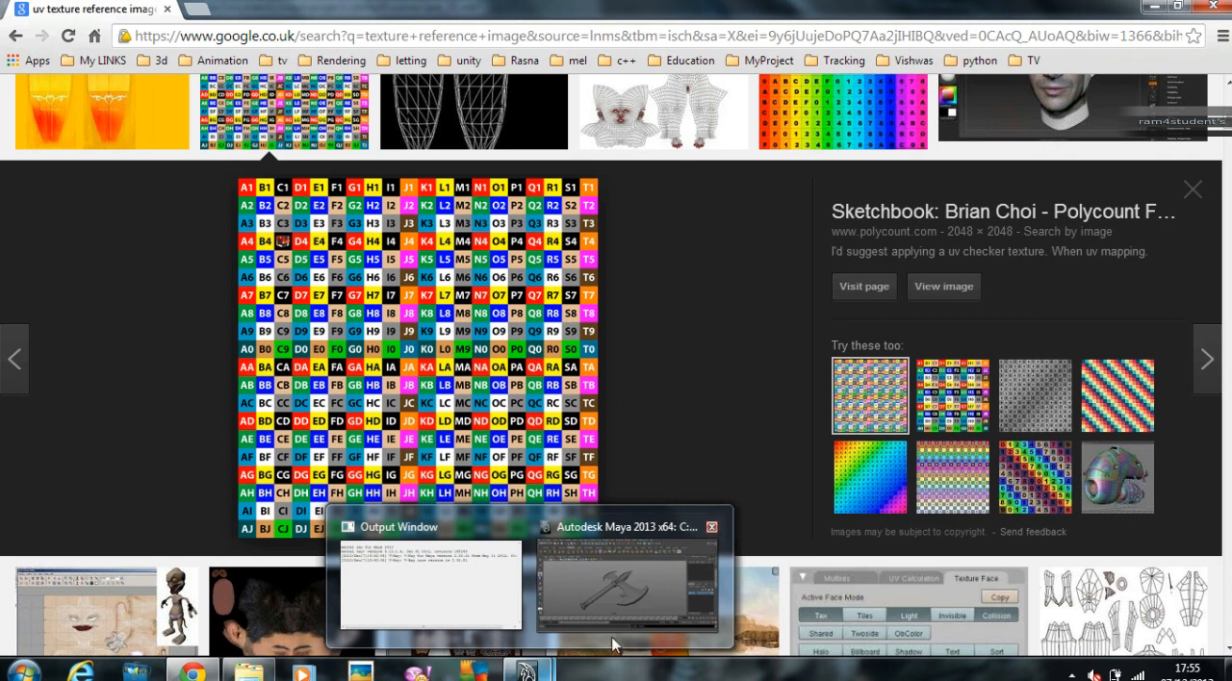
left_click(632, 544)
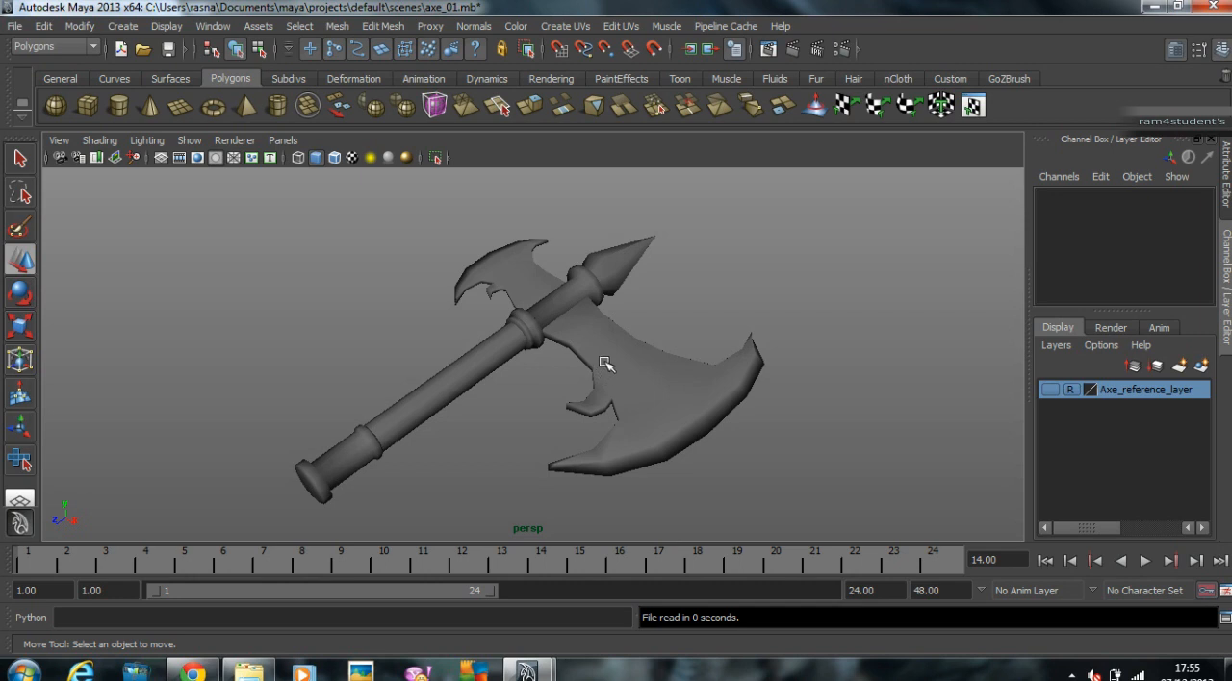
Step: Select all the axe parts, assign them to a new display layer and name the layer Model
scroll(679, 341, "down", 2)
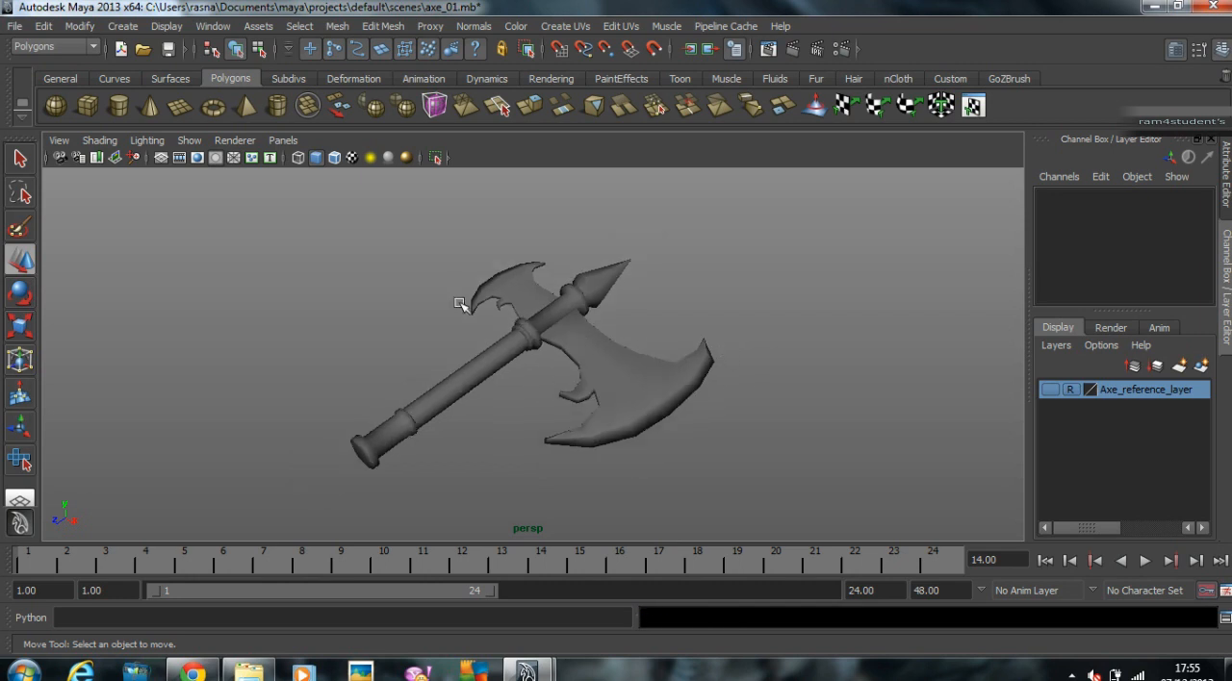
left_click_drag(339, 264, 688, 475)
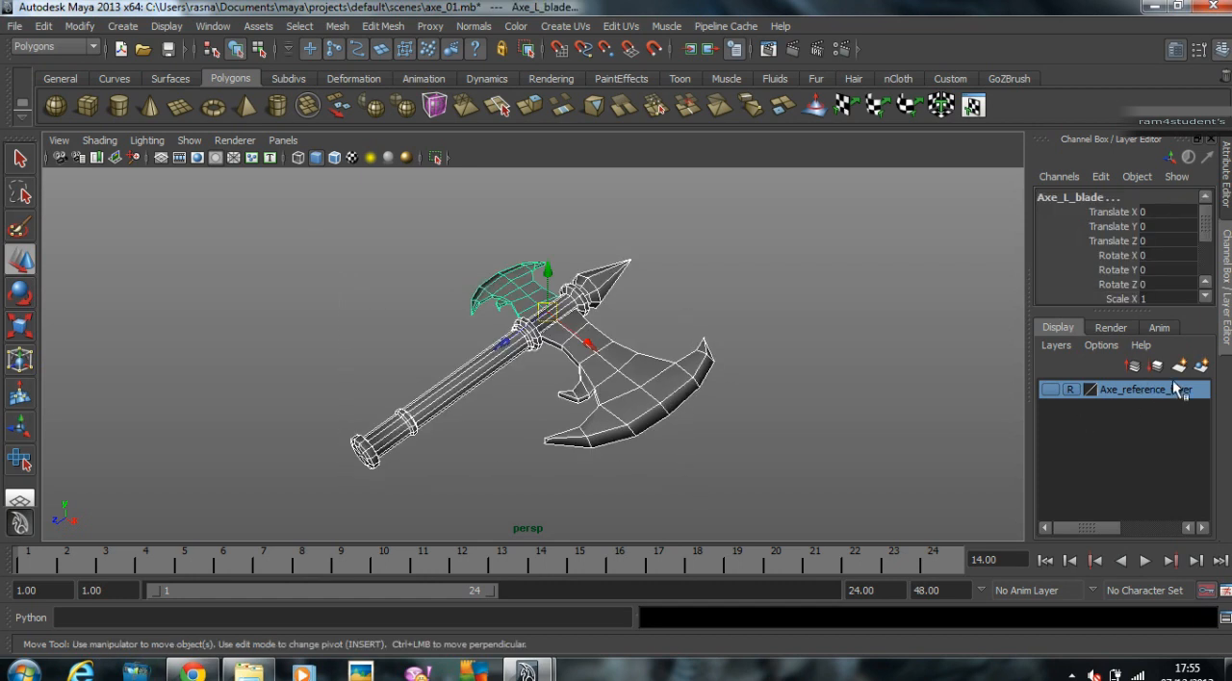
left_click(1200, 366)
left_click(1052, 389)
left_click(1052, 390)
left_click(775, 322)
left_click(1135, 387)
double_click(1134, 387)
type("Model")
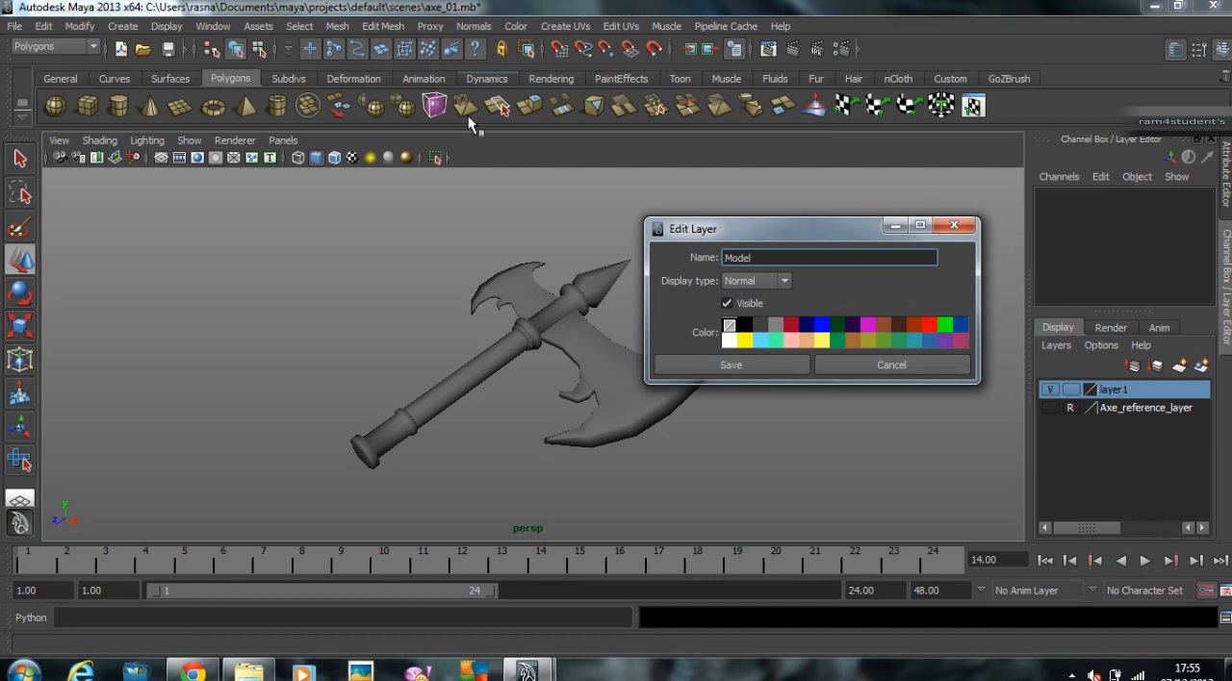
left_click(768, 363)
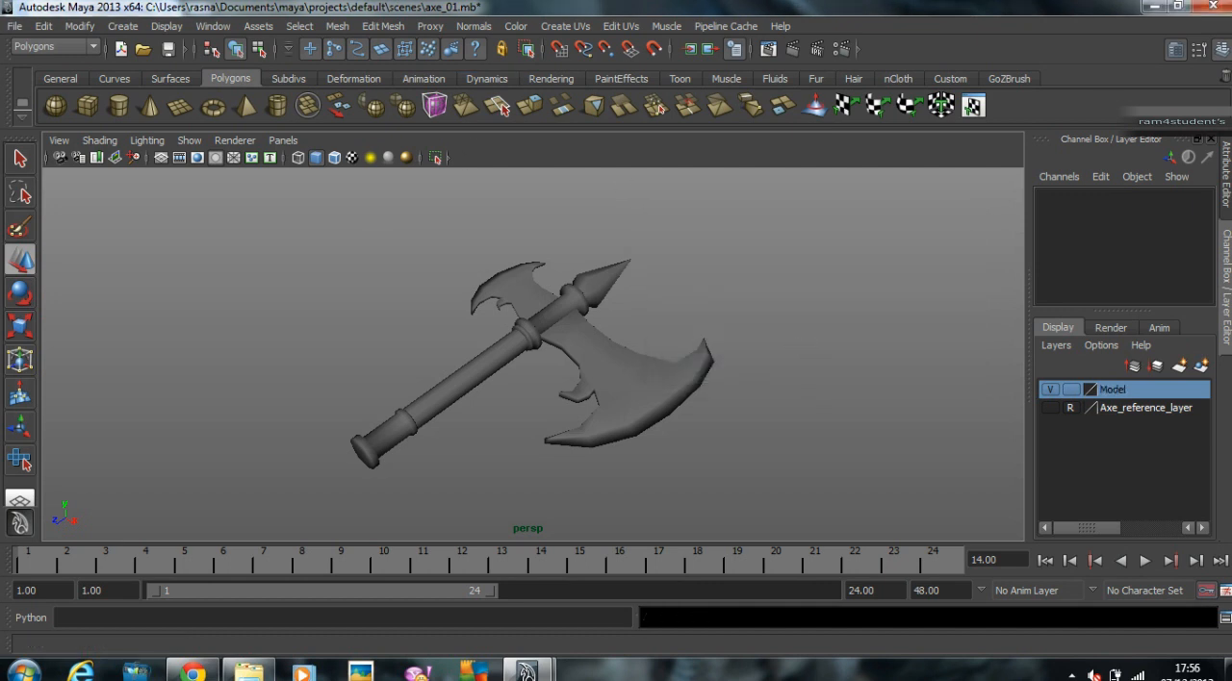
Step: Create another display layer without any objects selected and name it Working
left_click(1202, 366)
double_click(1127, 387)
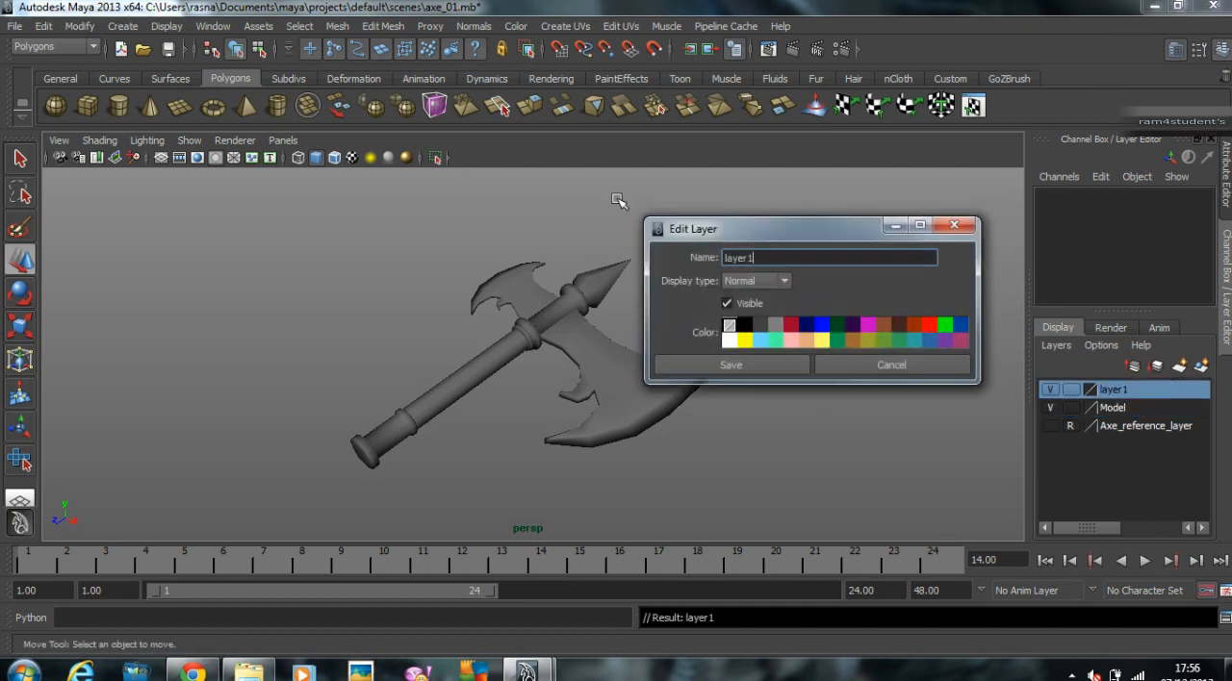
type("WO")
type("o")
key("Delete")
left_click(739, 367)
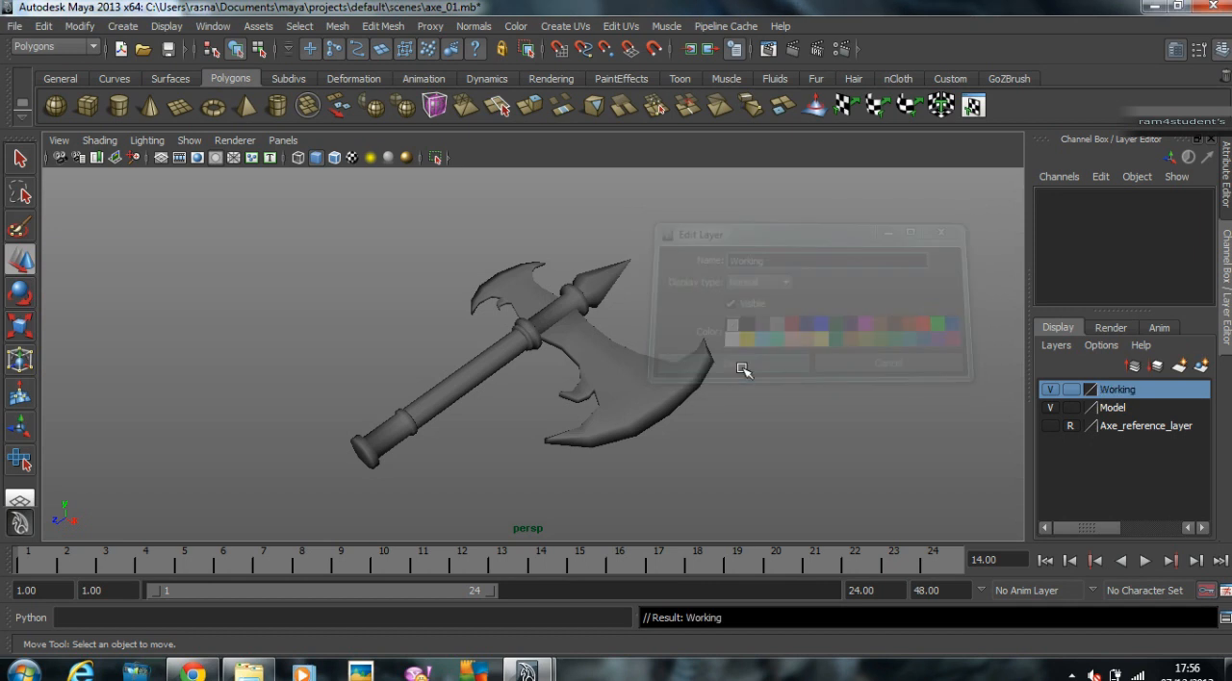
Step: Create a third empty display layer and name it Unwrapped
left_click(1201, 366)
double_click(1141, 389)
left_click_drag(763, 257, 284, 234)
type("Unwrapped")
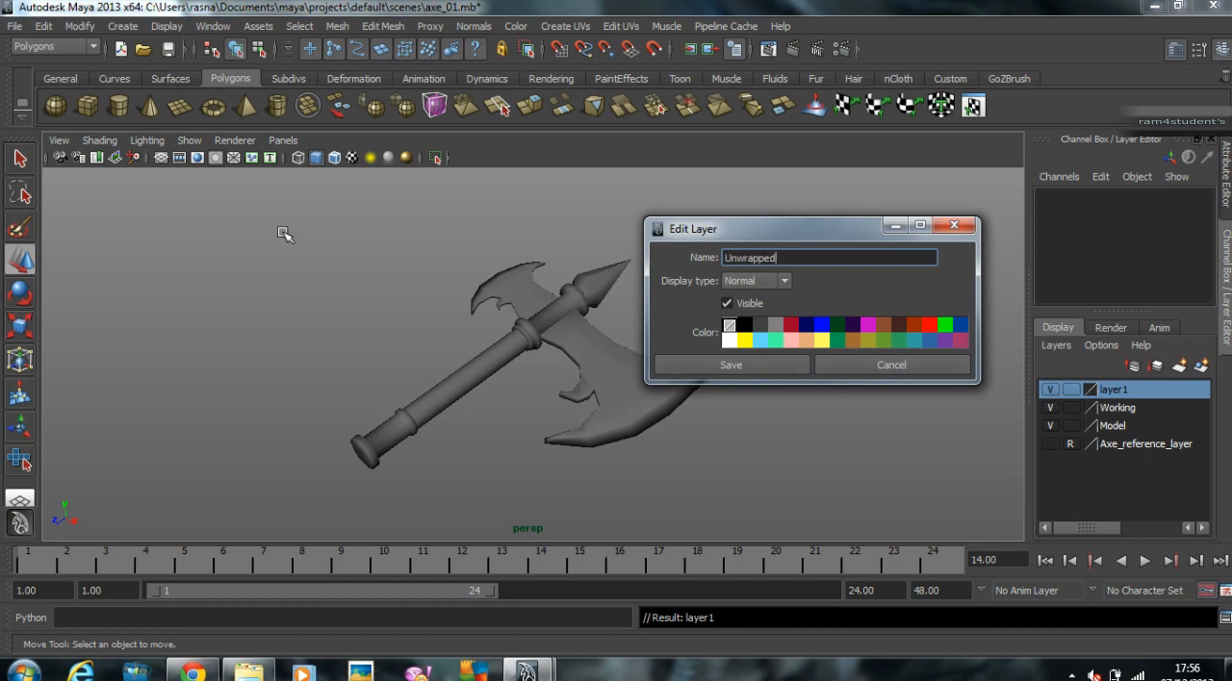
left_click(731, 365)
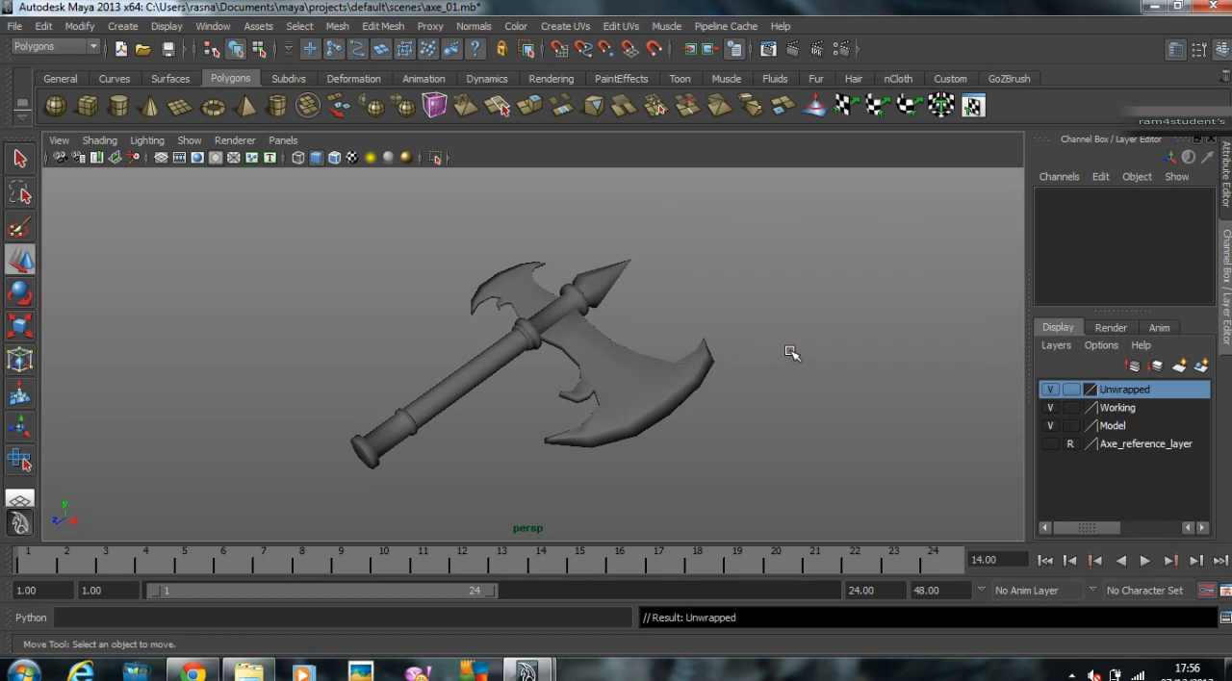
Step: Select the grip piece at the lower end of the axe and add it to the Working layer
left_click(1051, 425)
left_click(1051, 425)
left_click(366, 443)
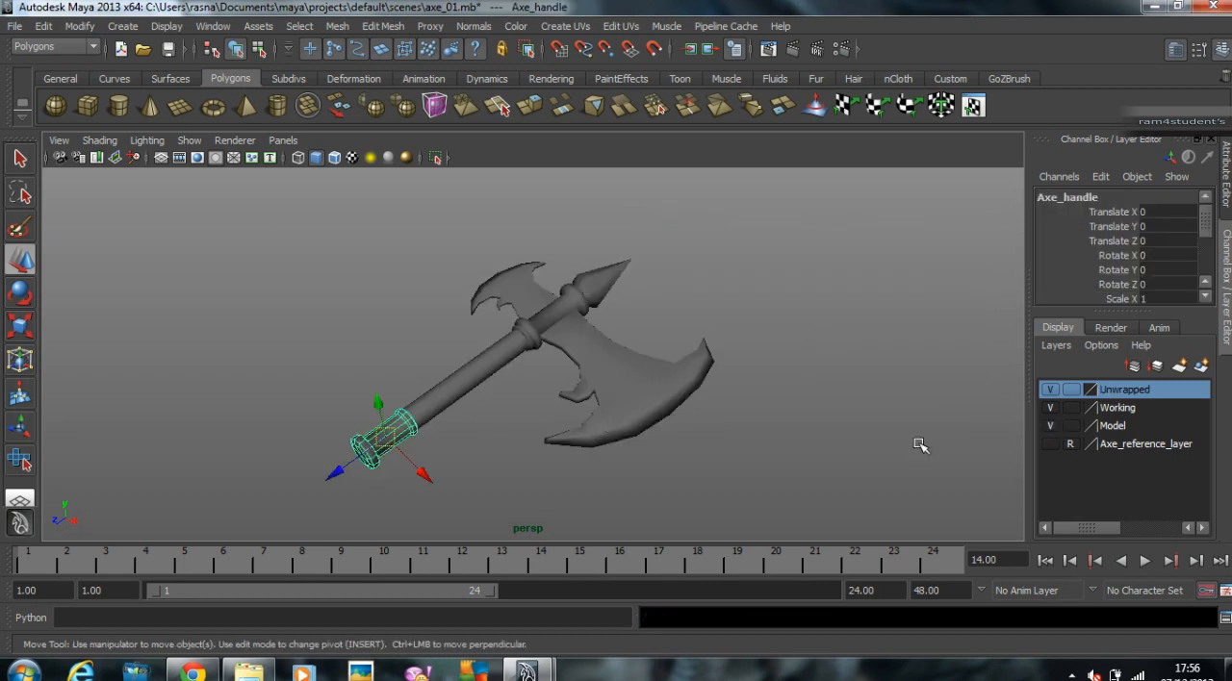
left_click(1128, 409)
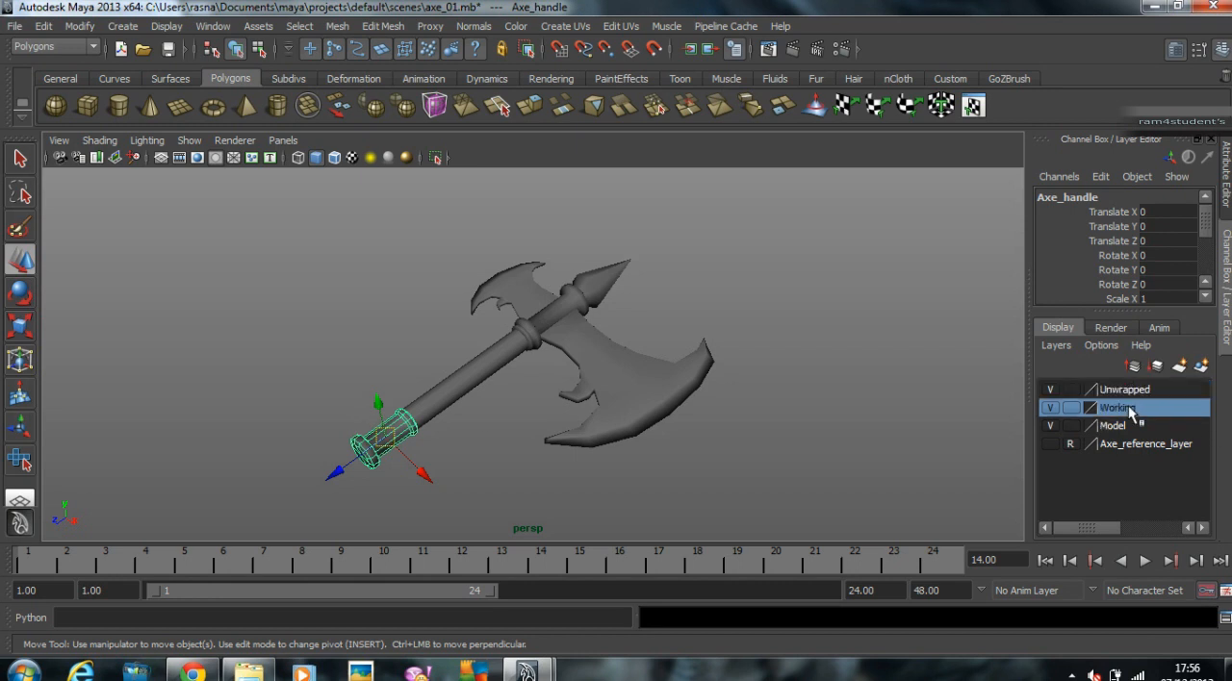
right_click(1131, 412)
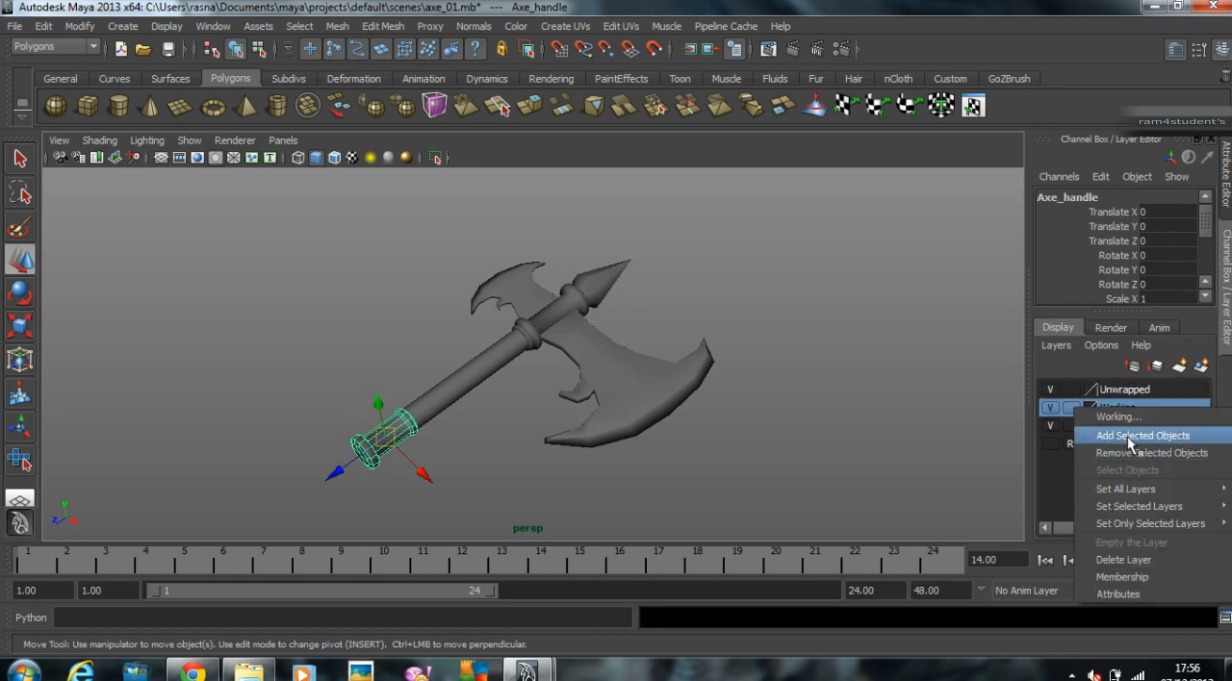
left_click(1143, 437)
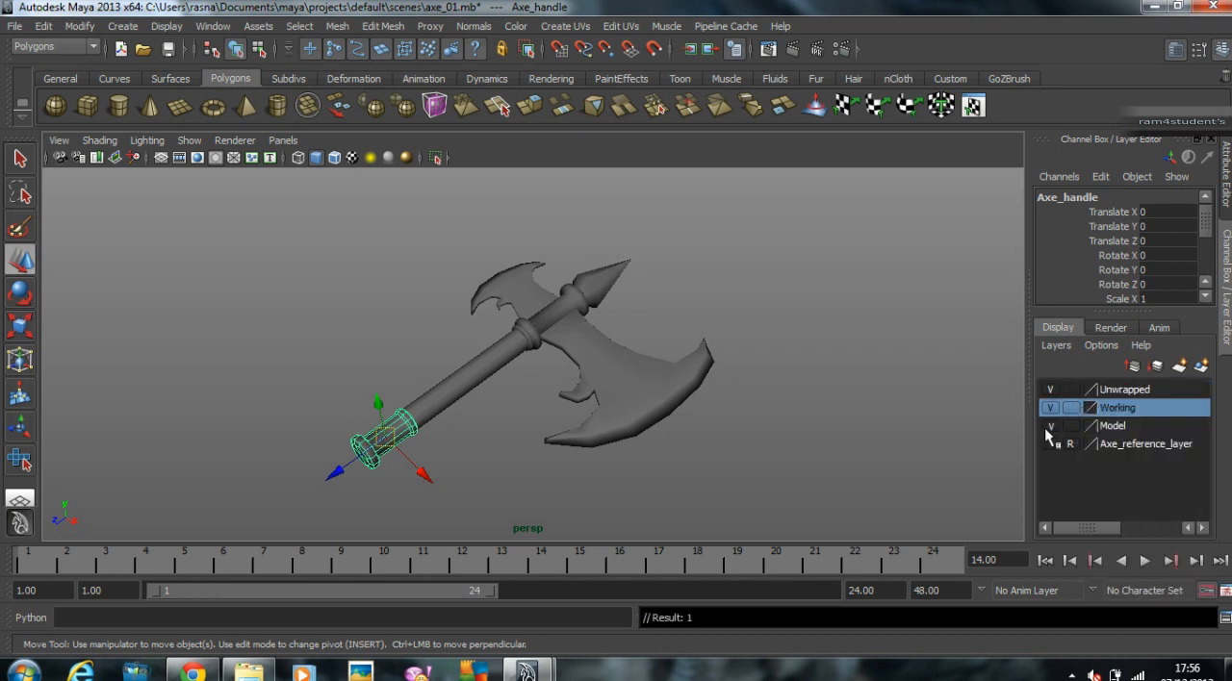
Step: Hide the Model layer and frame the selected axe grip on its own in the perspective view
left_click(1050, 426)
left_click(597, 382)
left_click(364, 444)
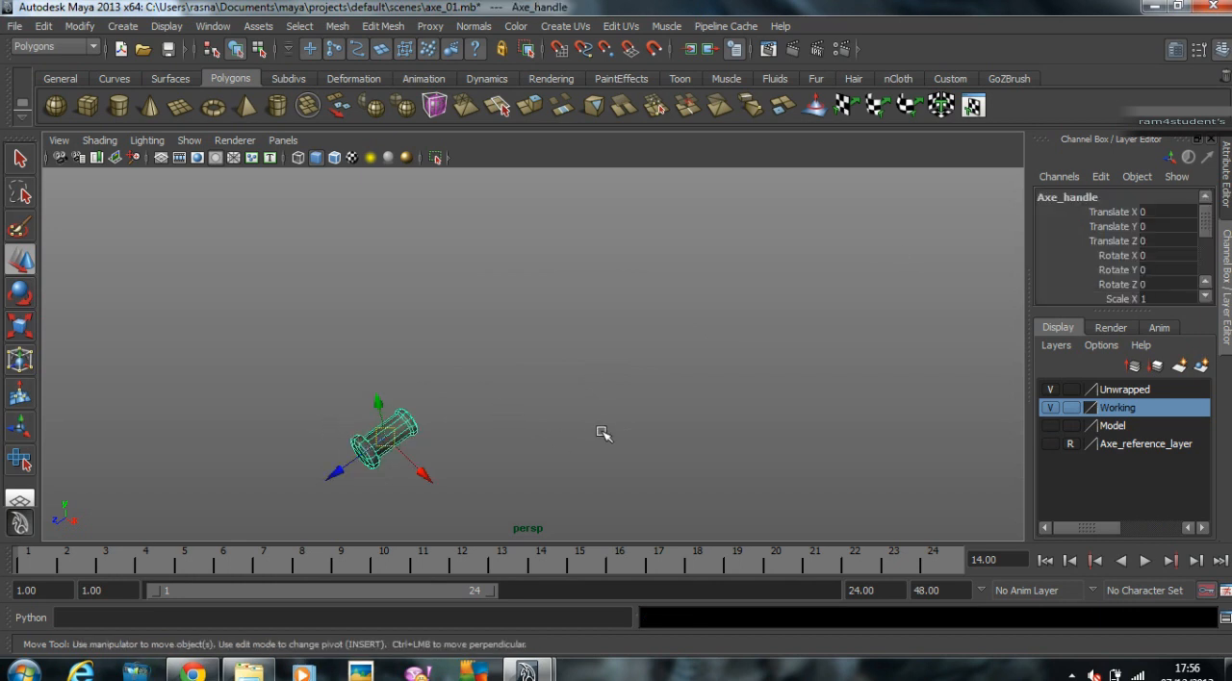
key("f")
left_click(727, 420)
left_click_drag(728, 420, 608, 360, "alt")
left_click(518, 344)
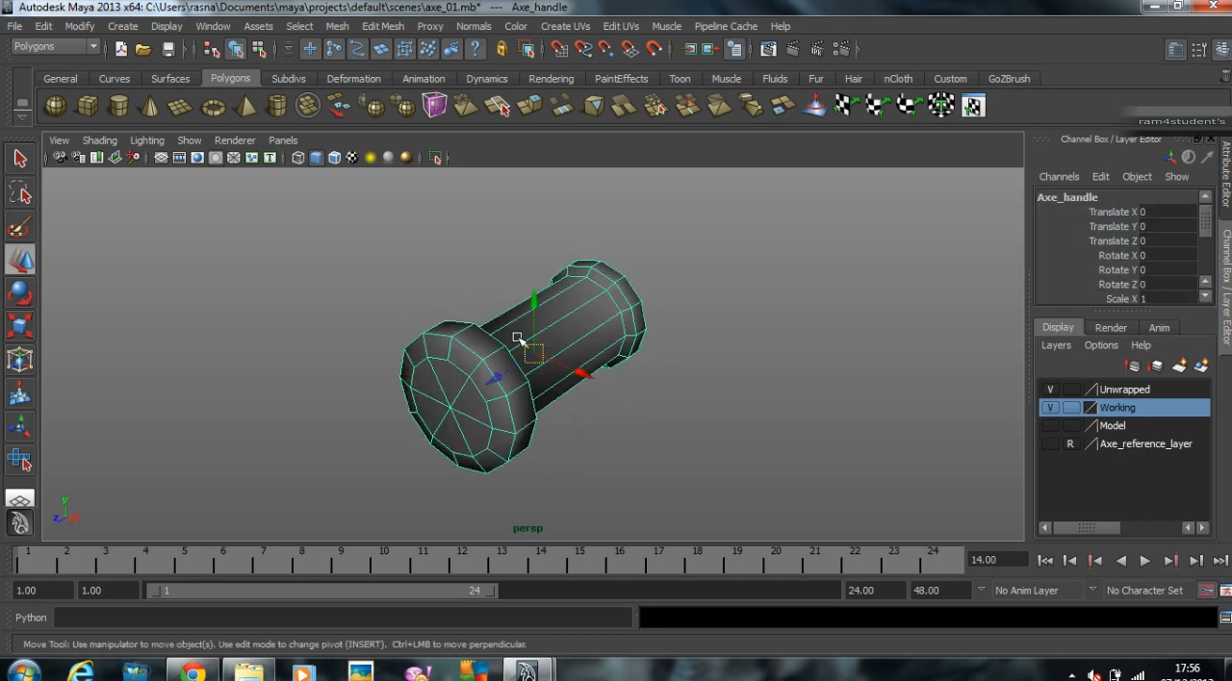
Step: Assign a new Blinn material to the axe grip and name the material Texture_Ref_Met
right_click(597, 317)
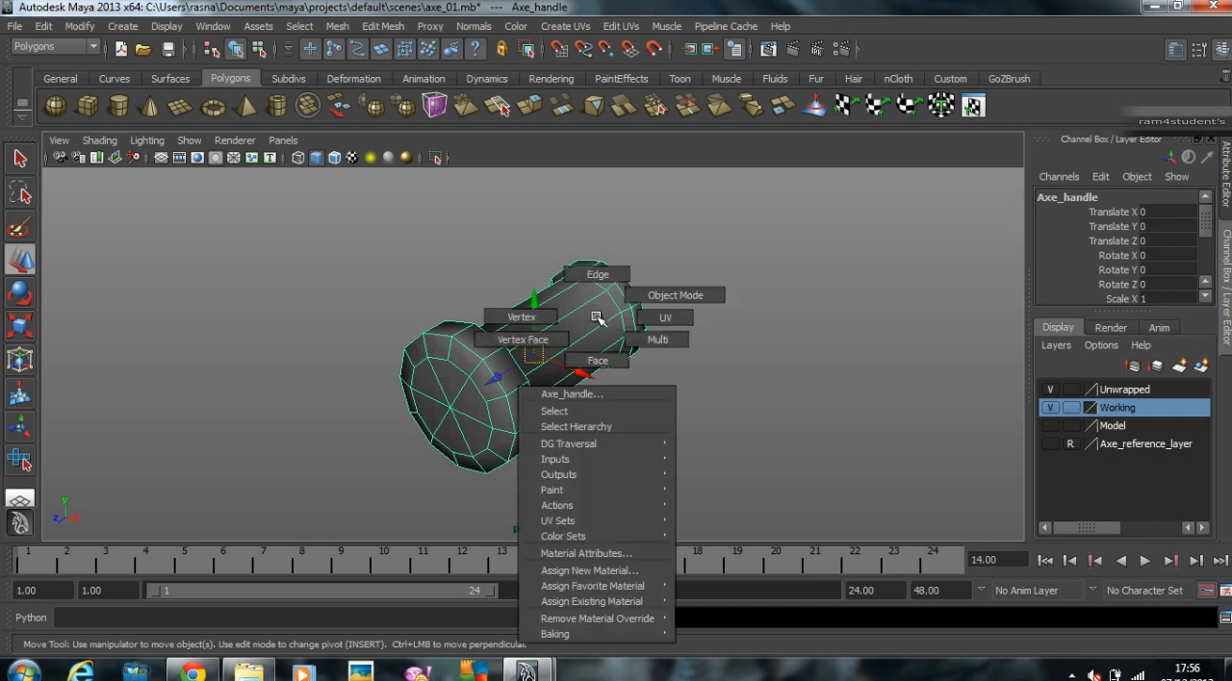
mouse_move(621, 607)
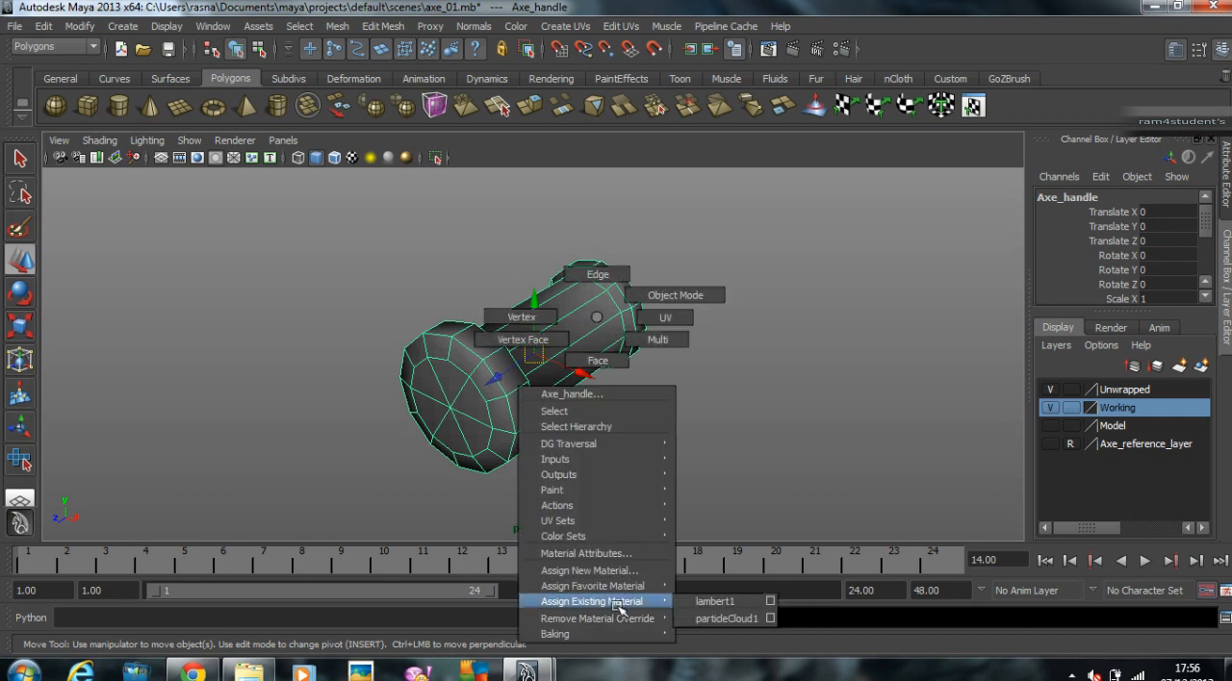
mouse_move(606, 587)
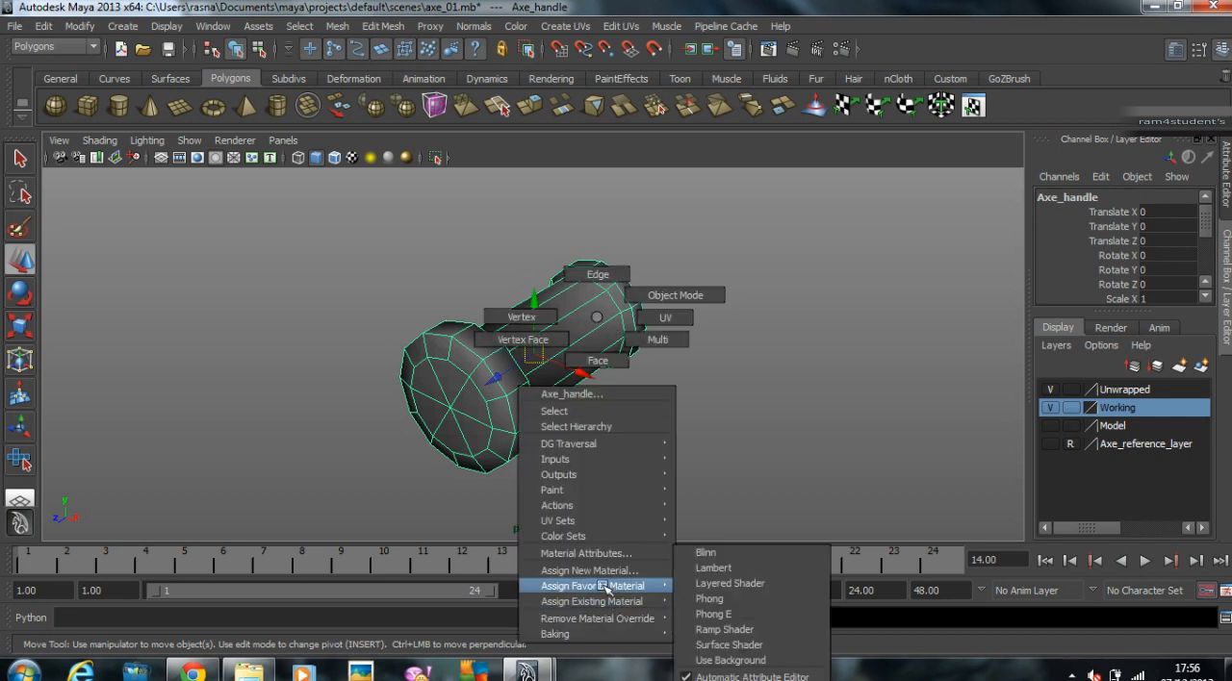
left_click(774, 557)
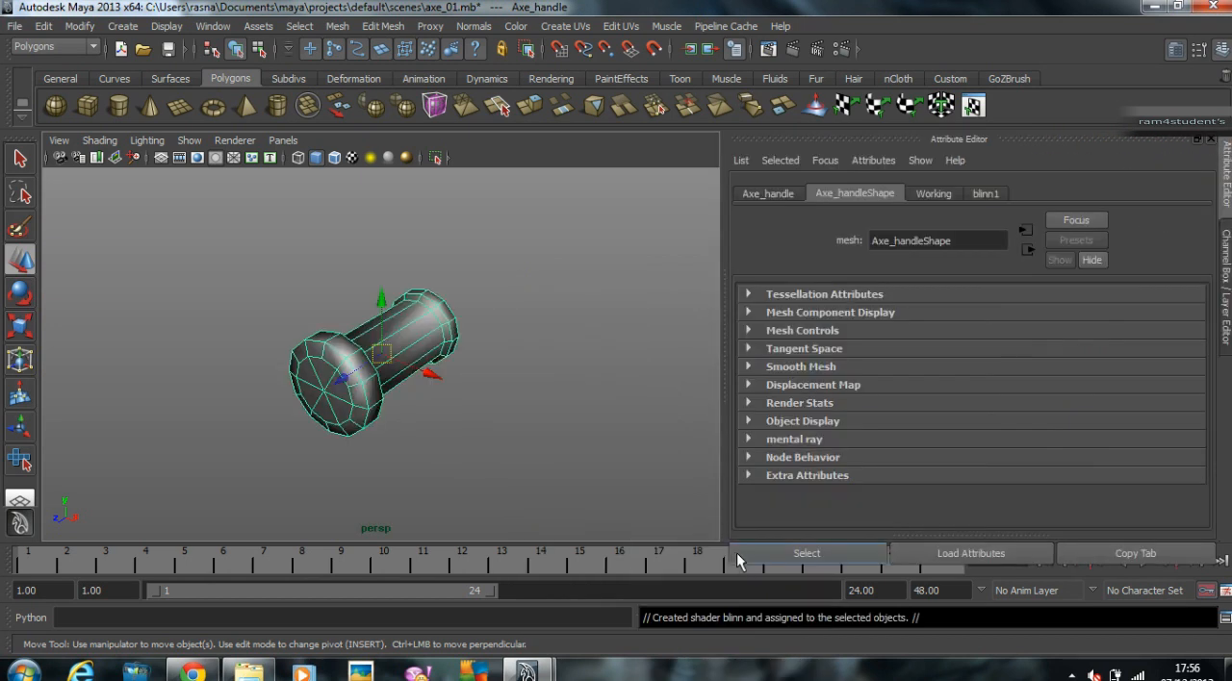
left_click(986, 194)
double_click(931, 236)
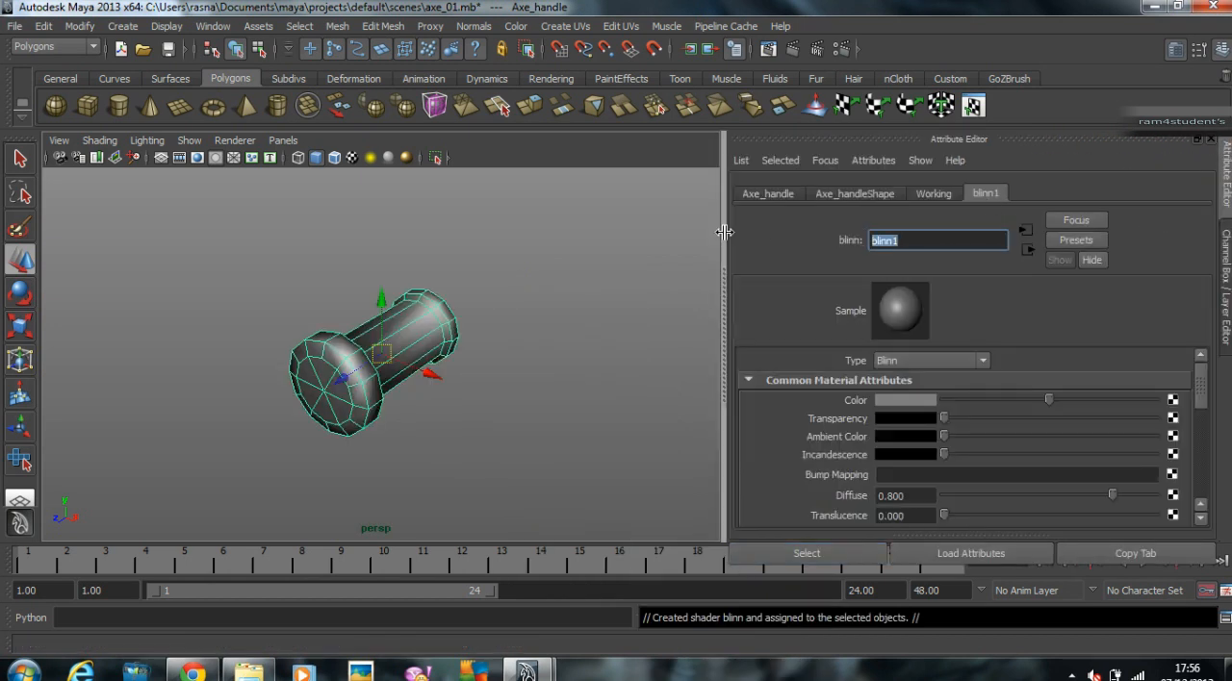
type("Tex")
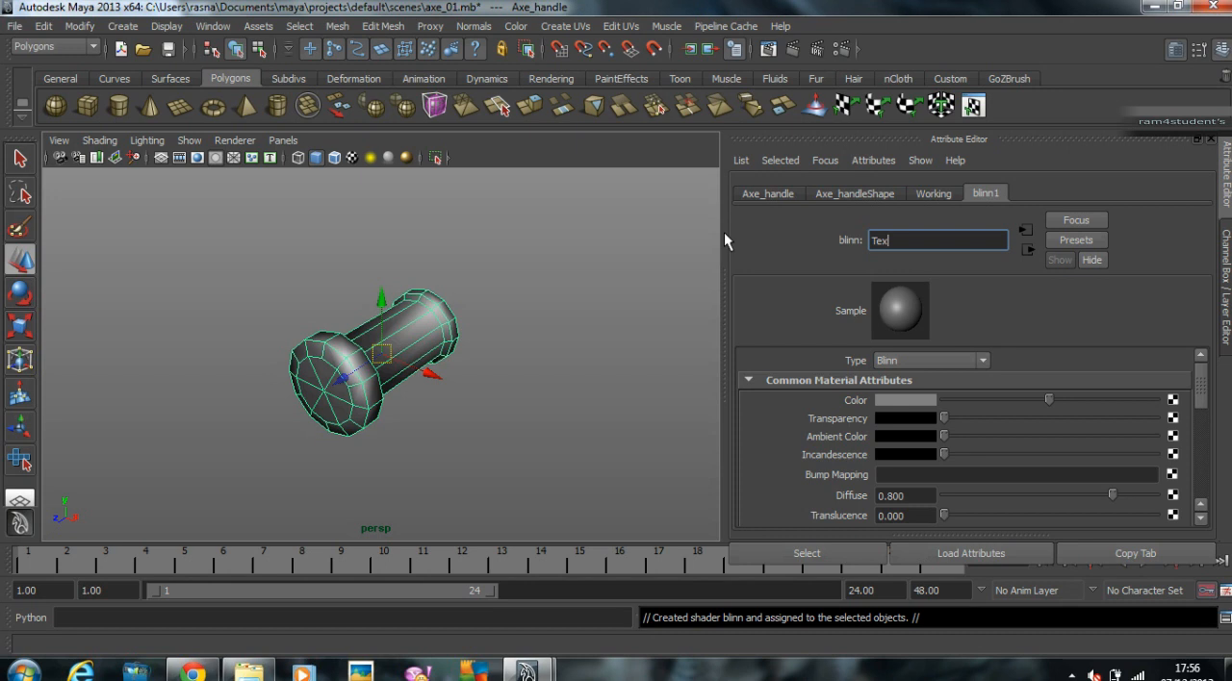
type("ture_Ref_Met")
key("Return")
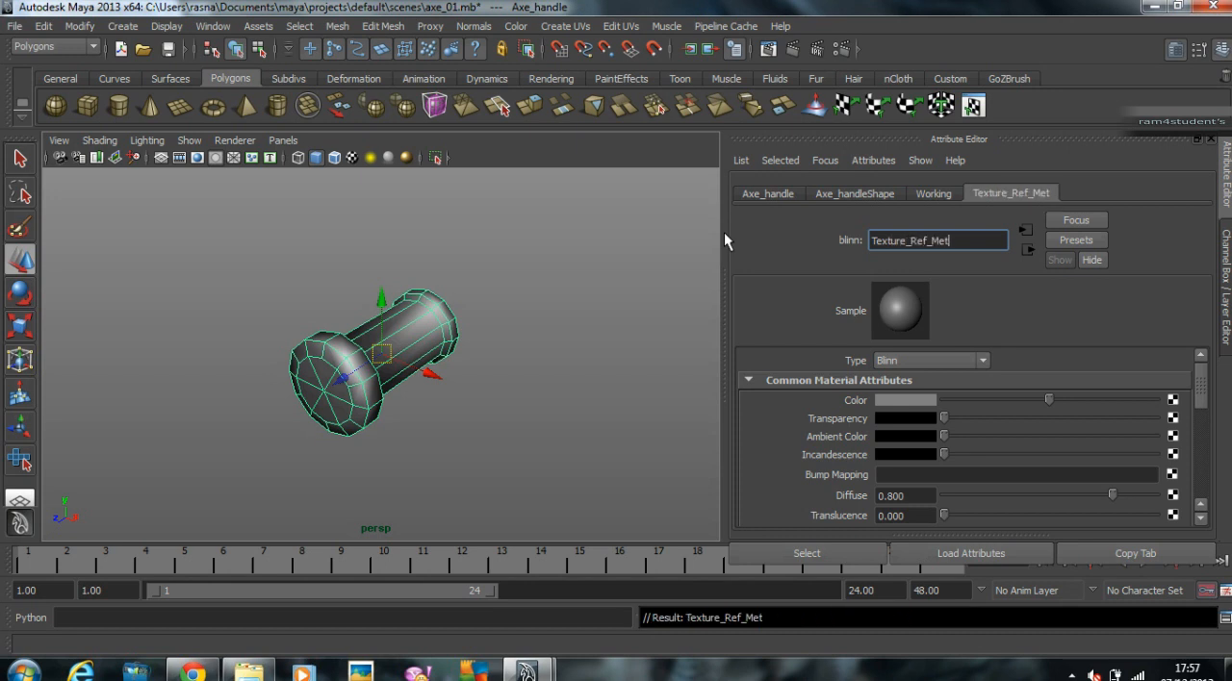
Step: Connect a File texture to the material's Color and load UVTextureChecker2048.png as its image
left_click(1172, 400)
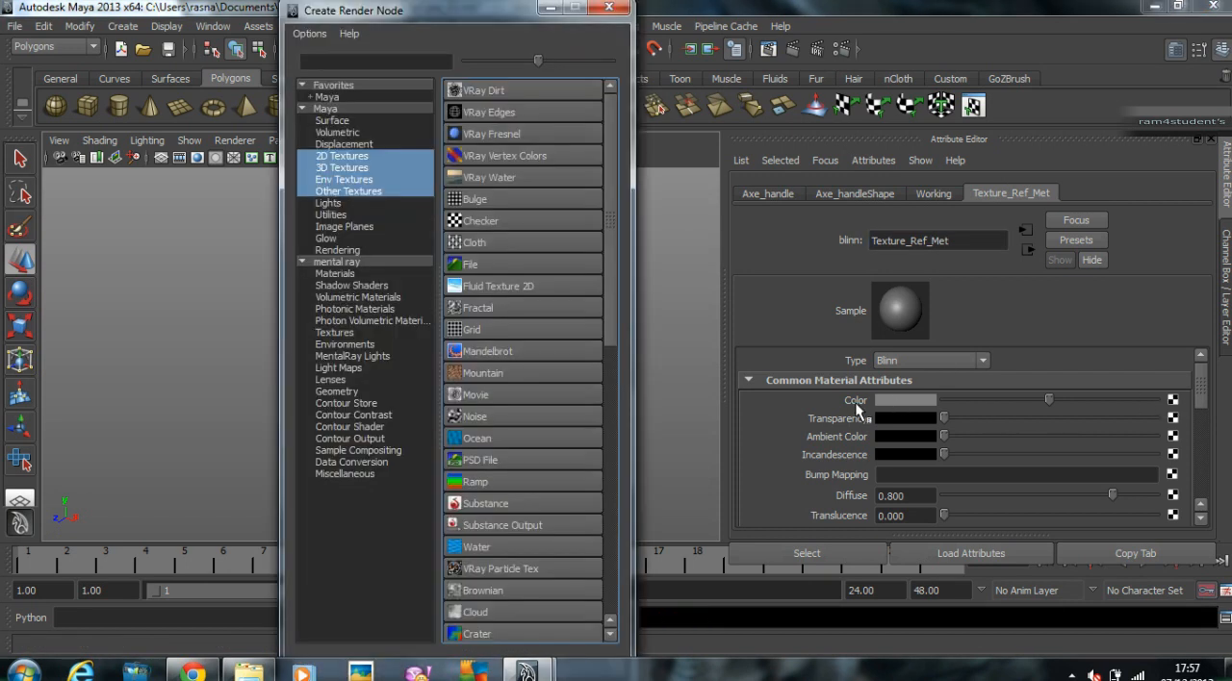
left_click(472, 265)
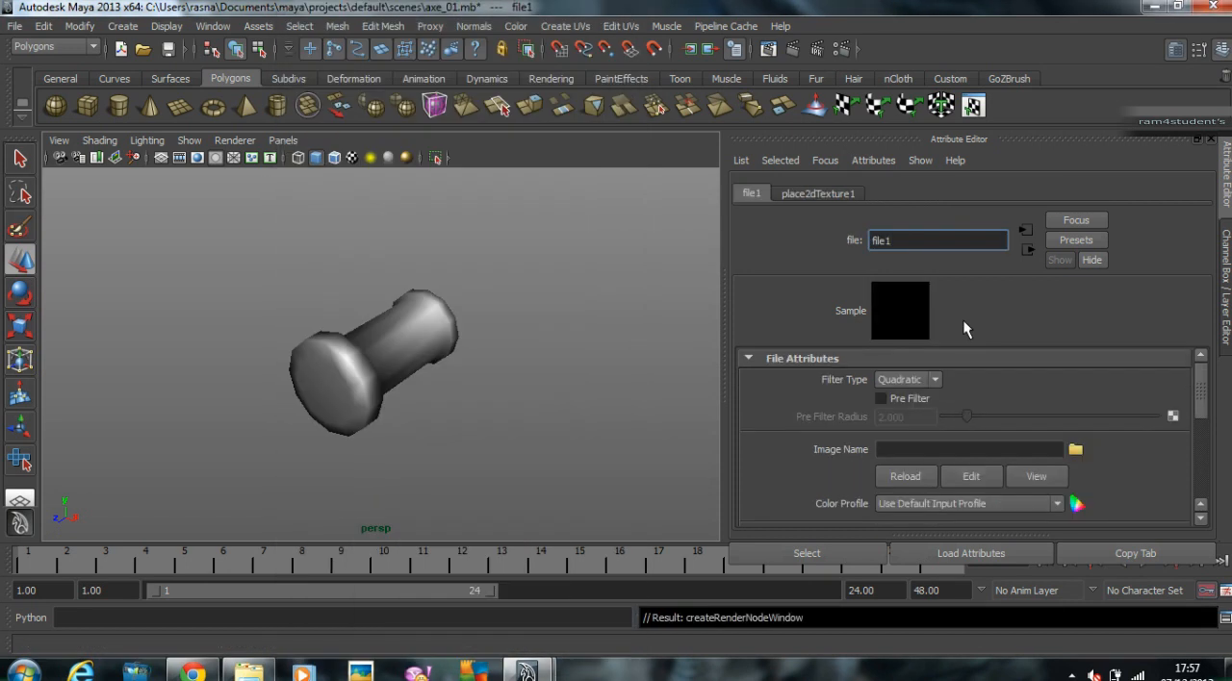
left_click(1075, 451)
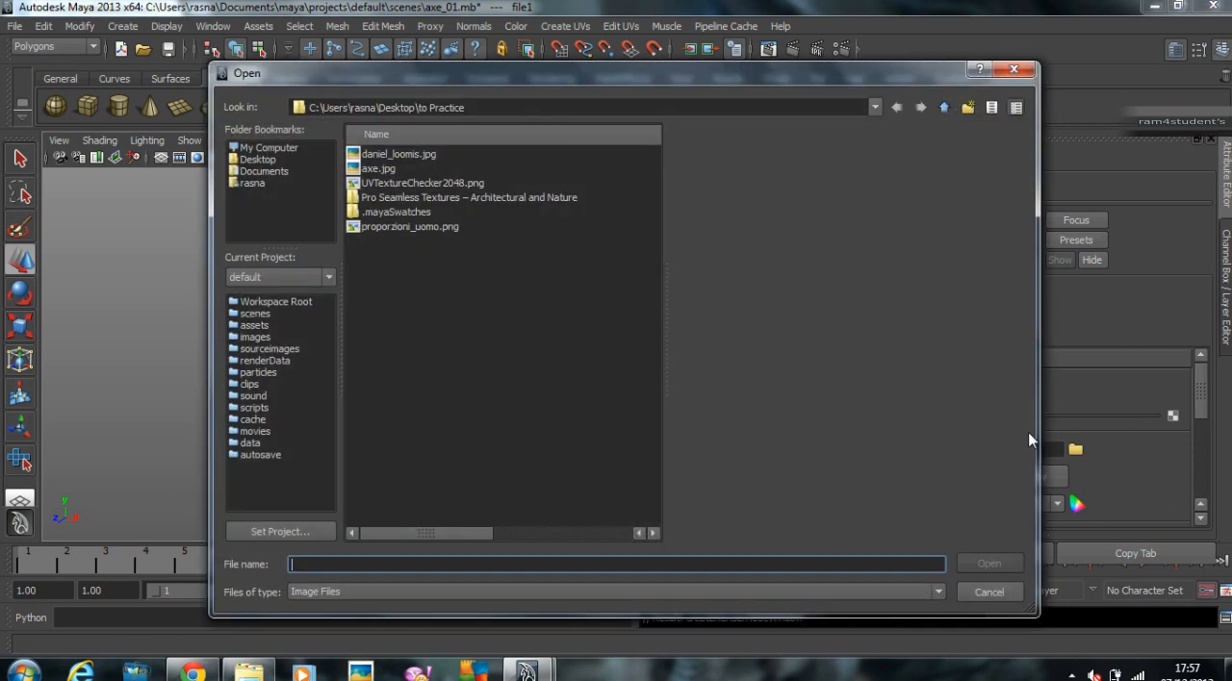
left_click(416, 183)
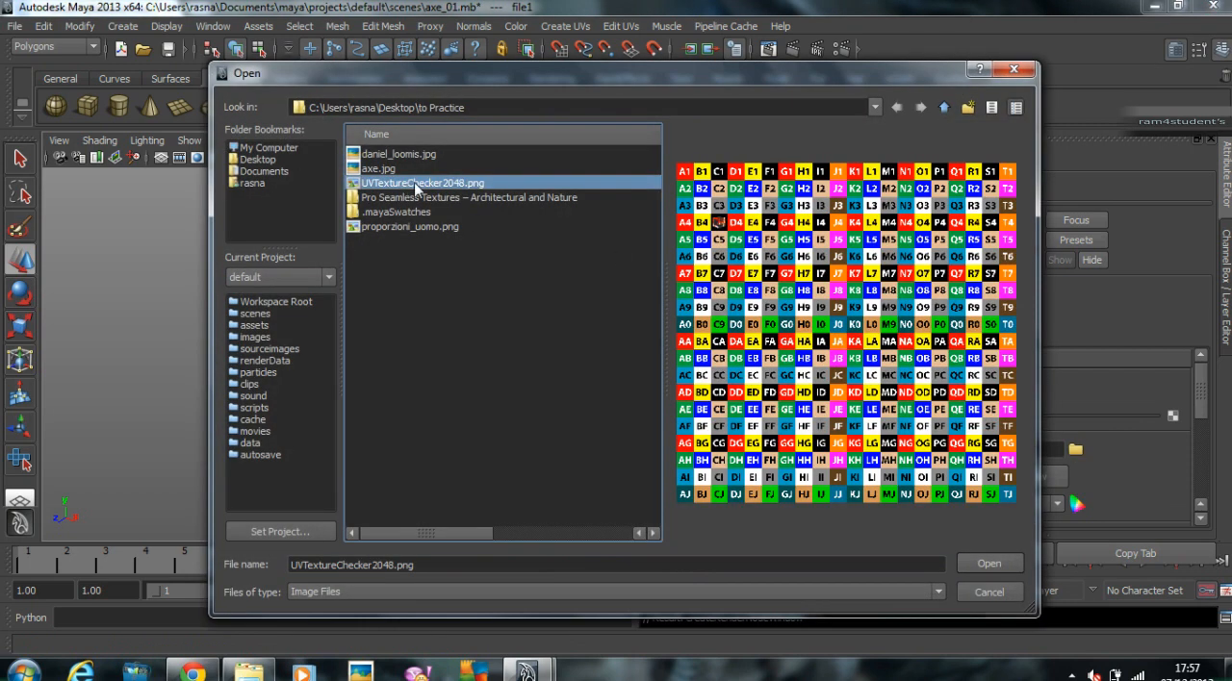
left_click(988, 561)
Step: Reselect the axe grip and turn on textured display in the perspective view to inspect the checker pattern
scroll(612, 365, "up", 5)
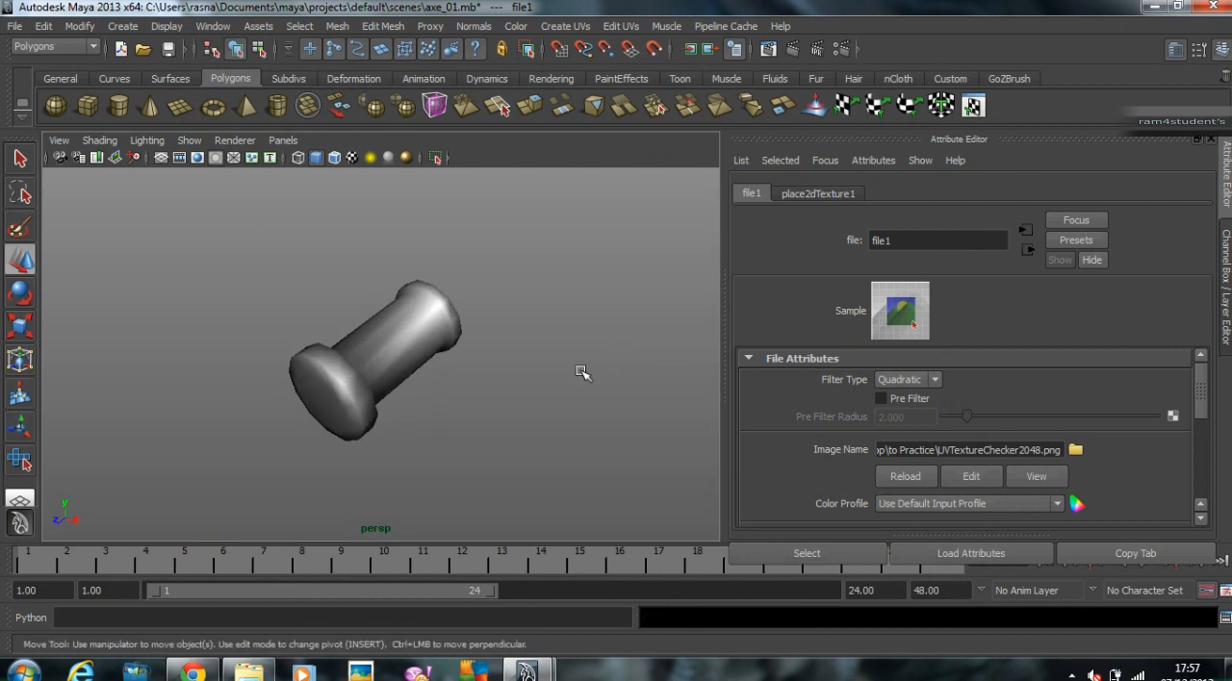
left_click(417, 357)
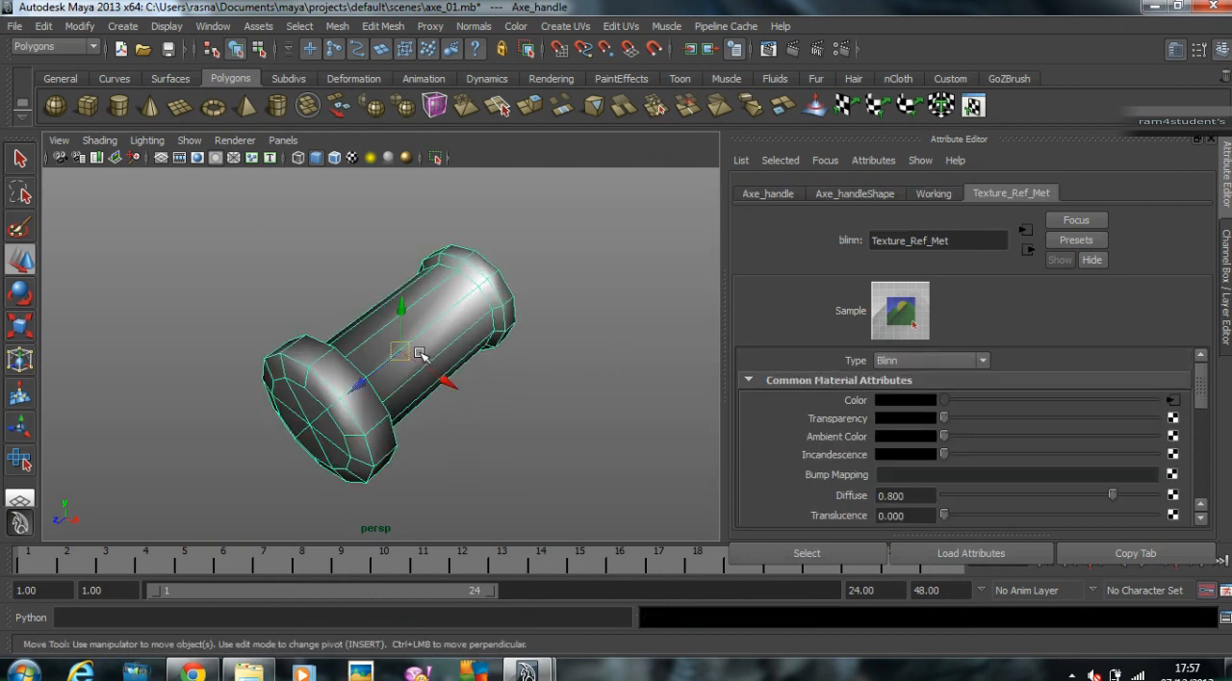
key("6")
mouse_move(527, 393)
left_mouse_down("alt")
mouse_move(399, 378)
mouse_move(520, 366)
mouse_move(542, 386)
left_mouse_up("alt")
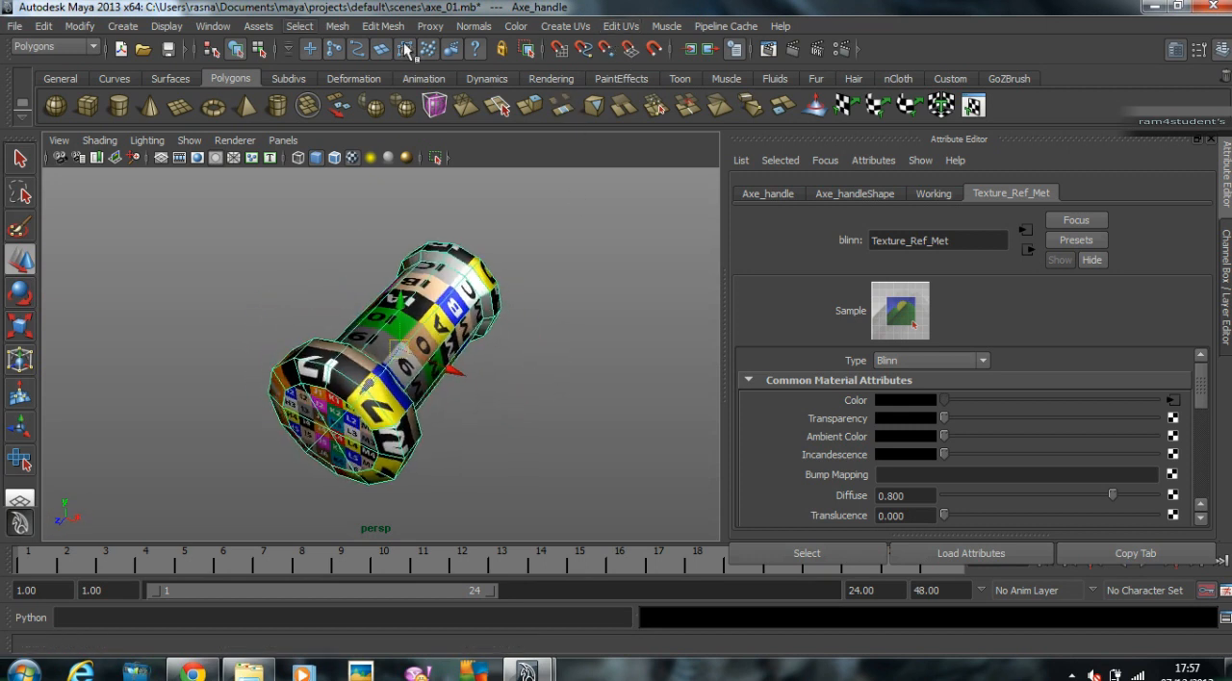
Step: Open the UV Texture Editor beside the perspective view and frame the grip's full UV layout in it
left_click(620, 27)
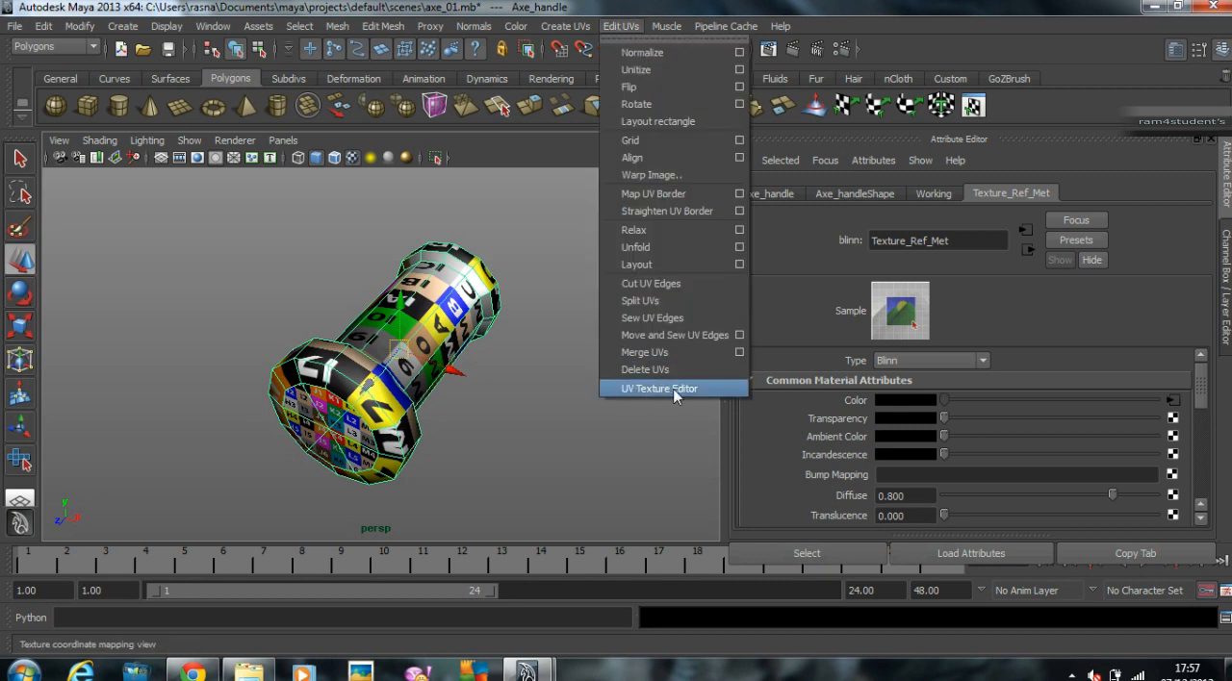
mouse_move(213, 27)
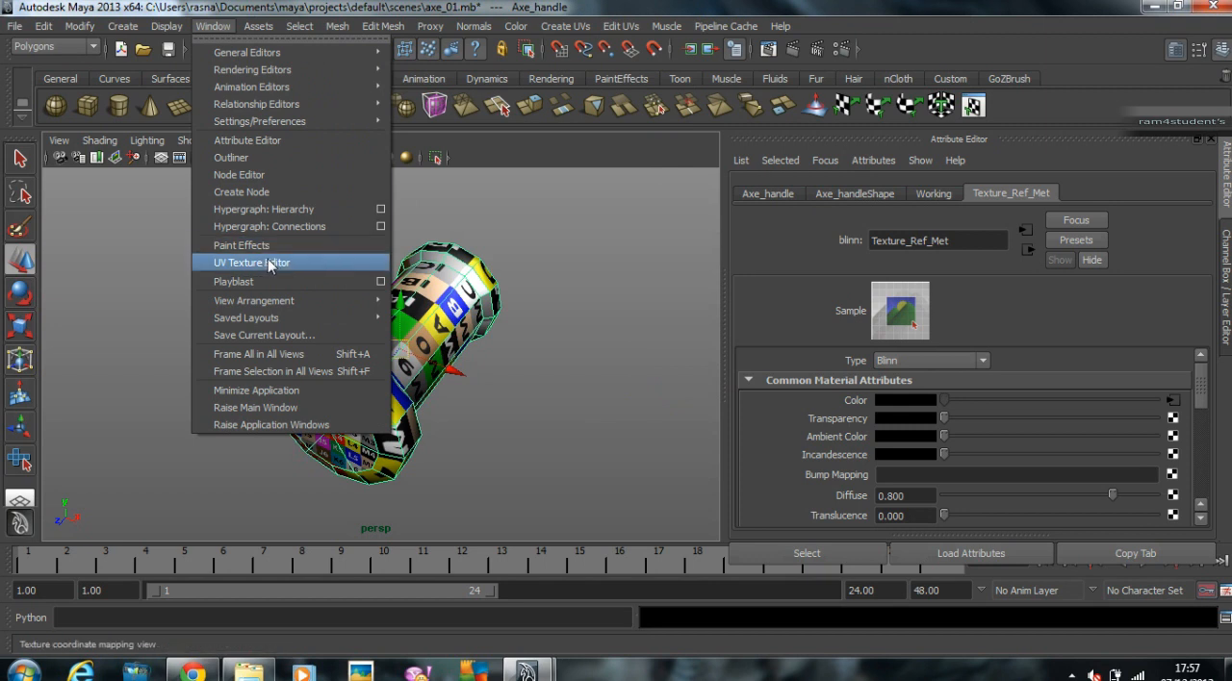
mouse_move(621, 27)
left_click(659, 389)
left_click_drag(527, 37, 935, 34)
scroll(944, 230, "down", 4)
right_click_drag(899, 290, 1009, 314, "alt")
middle_click_drag(1008, 314, 780, 361, "alt")
right_click_drag(779, 361, 1096, 346, "alt")
middle_click_drag(1096, 345, 1053, 330, "alt")
right_click_drag(1053, 330, 1034, 294, "alt")
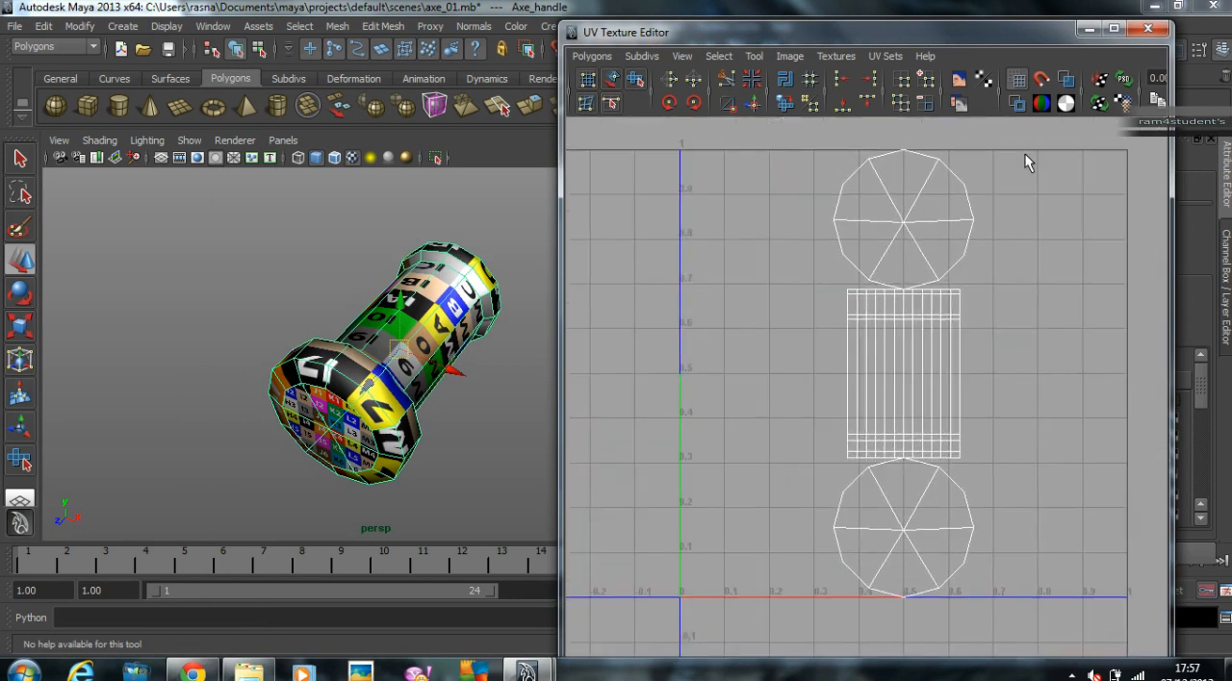
Step: Show the checker image behind the UV layout briefly, then hide it again
left_click(959, 82)
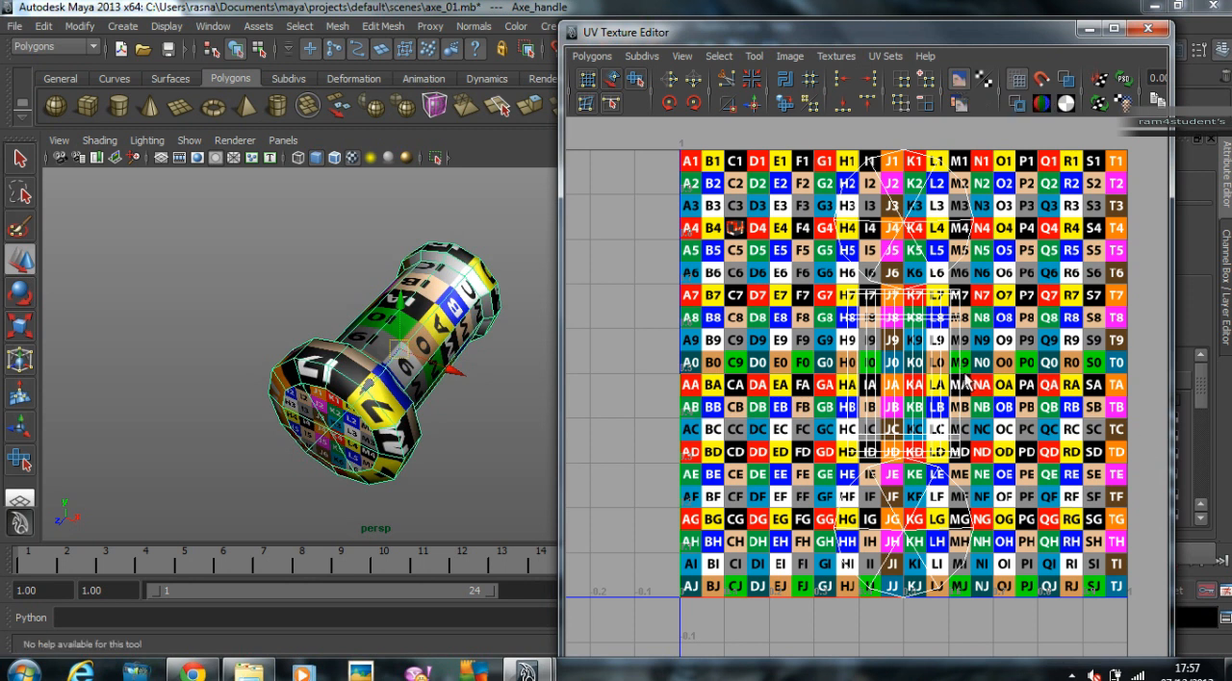
left_click(960, 80)
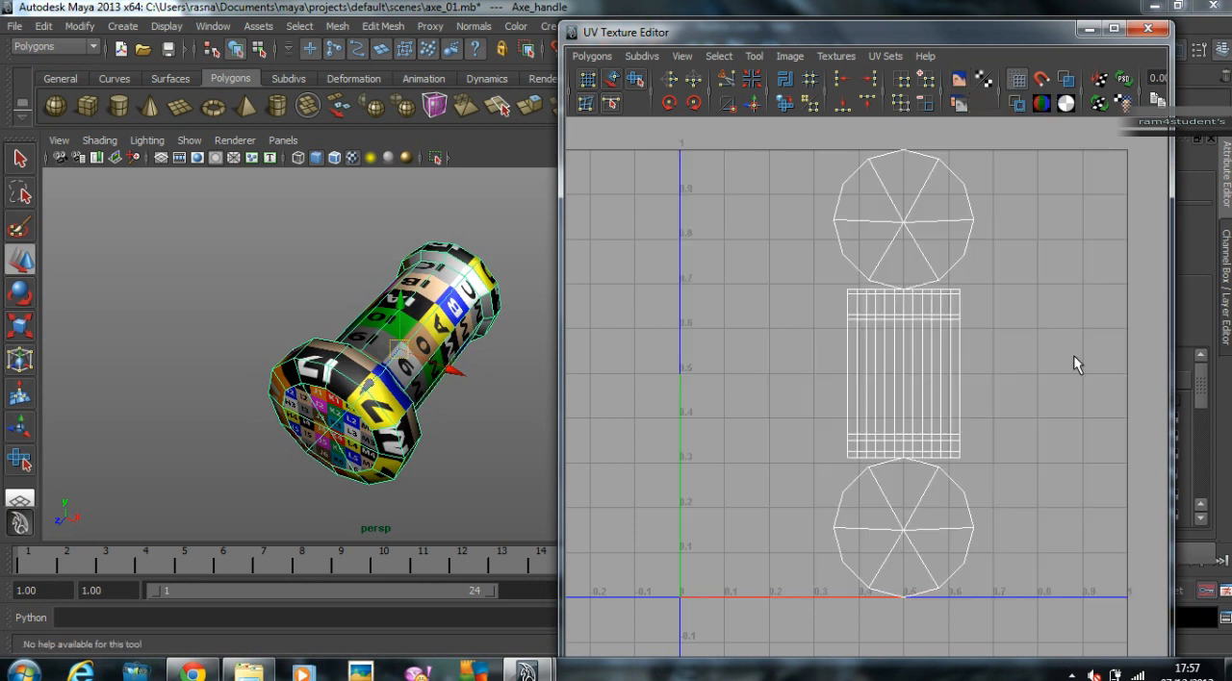
scroll(1027, 355, "down", 3)
scroll(1001, 317, "up", 3)
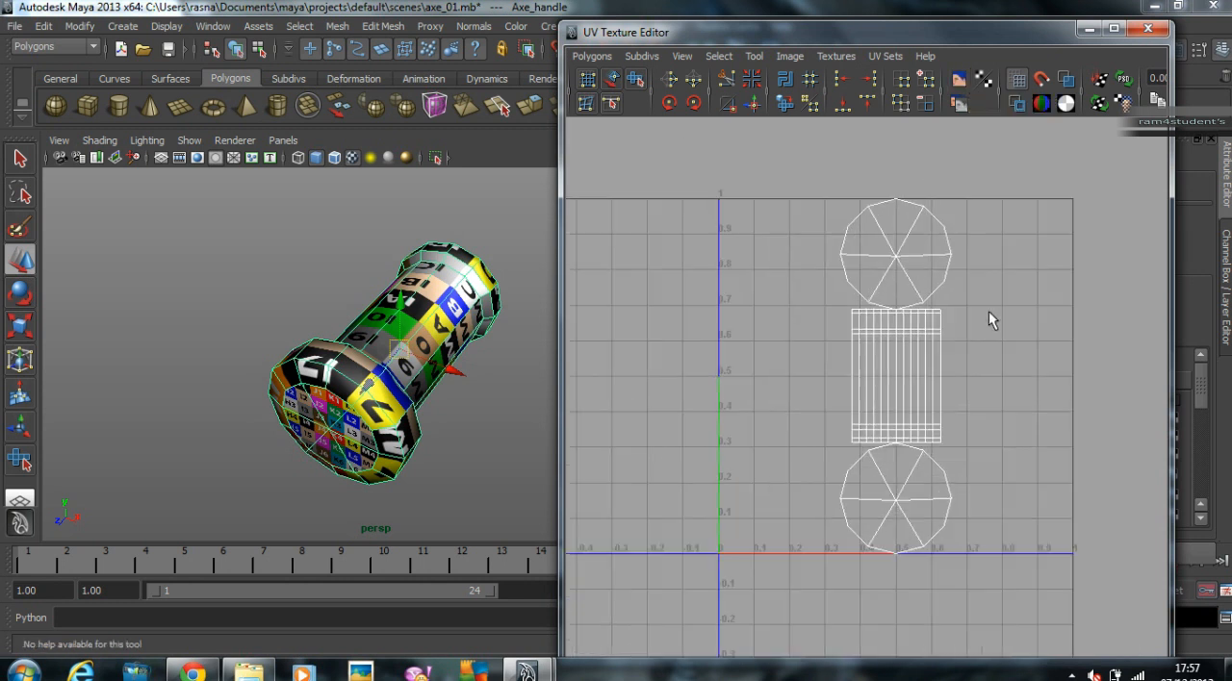
Step: Select the upper circular cap's whole UV shell and move it horizontally outside the right edge of the 0–1 UV square
right_click(922, 207)
right_click_drag(922, 207, 981, 205)
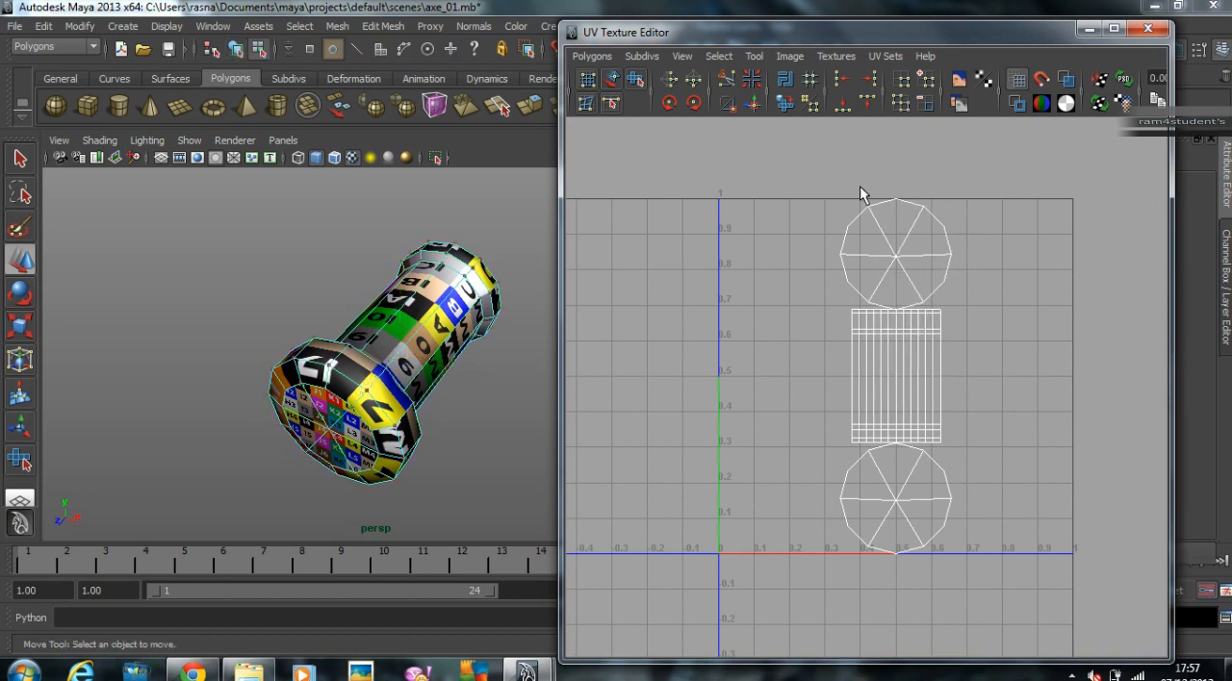
left_click_drag(833, 183, 937, 214)
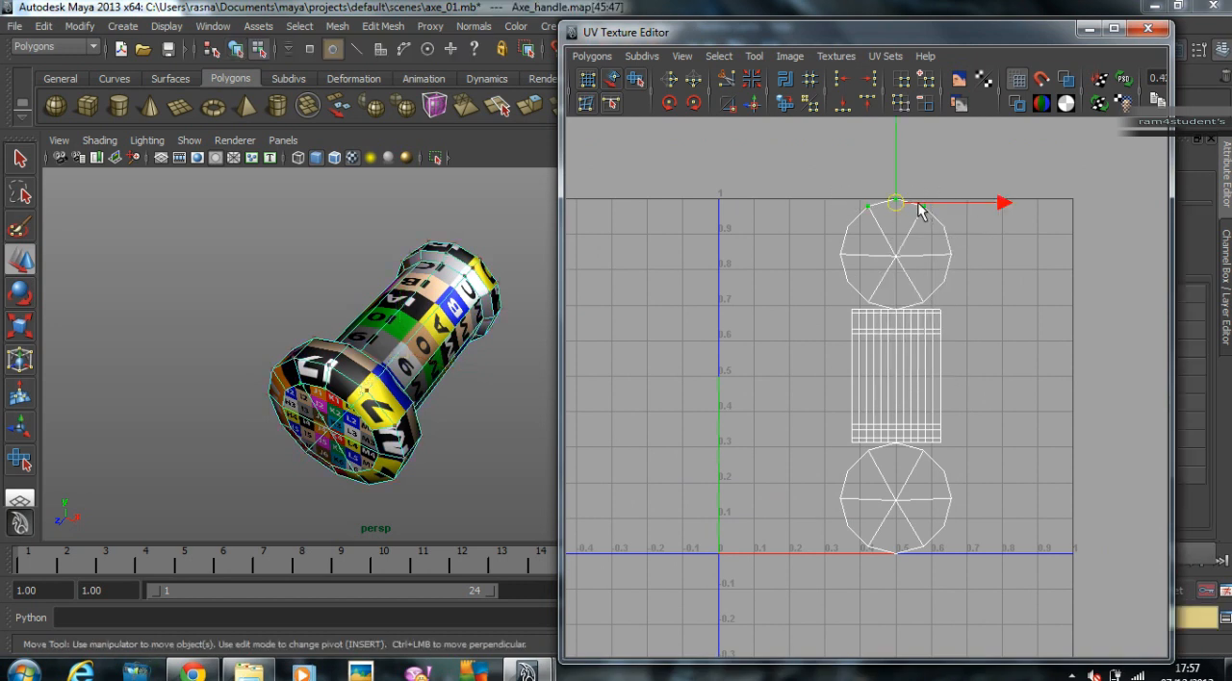
right_click(898, 207)
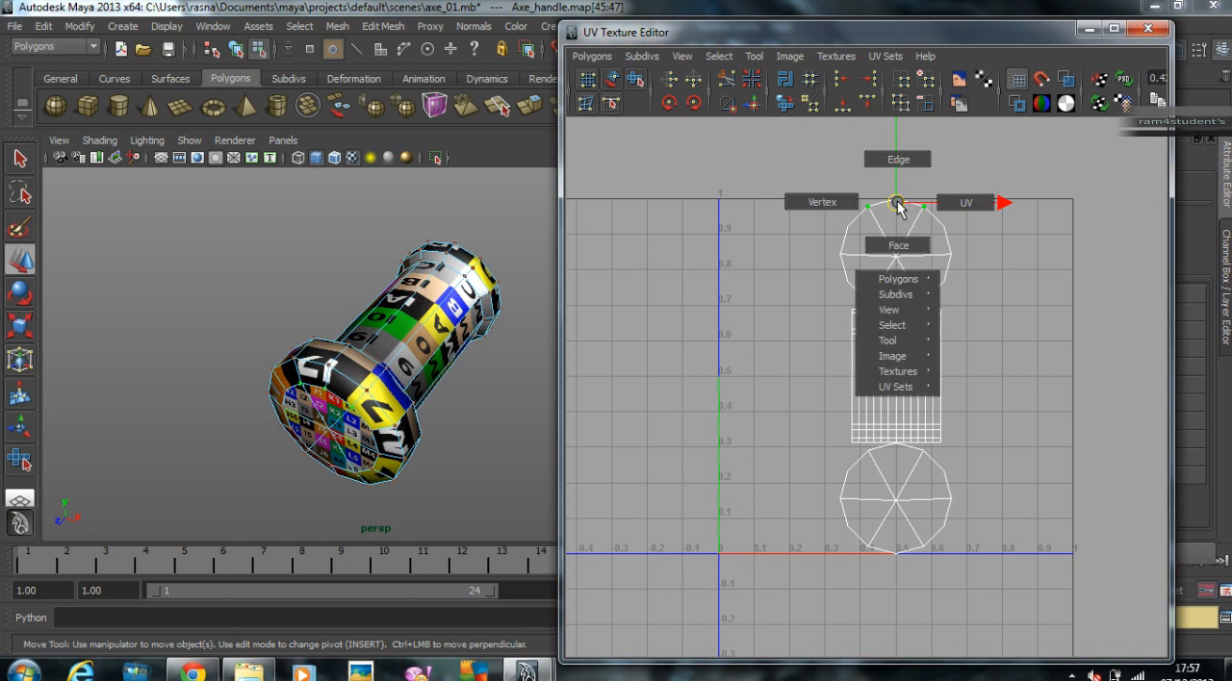
mouse_move(914, 327)
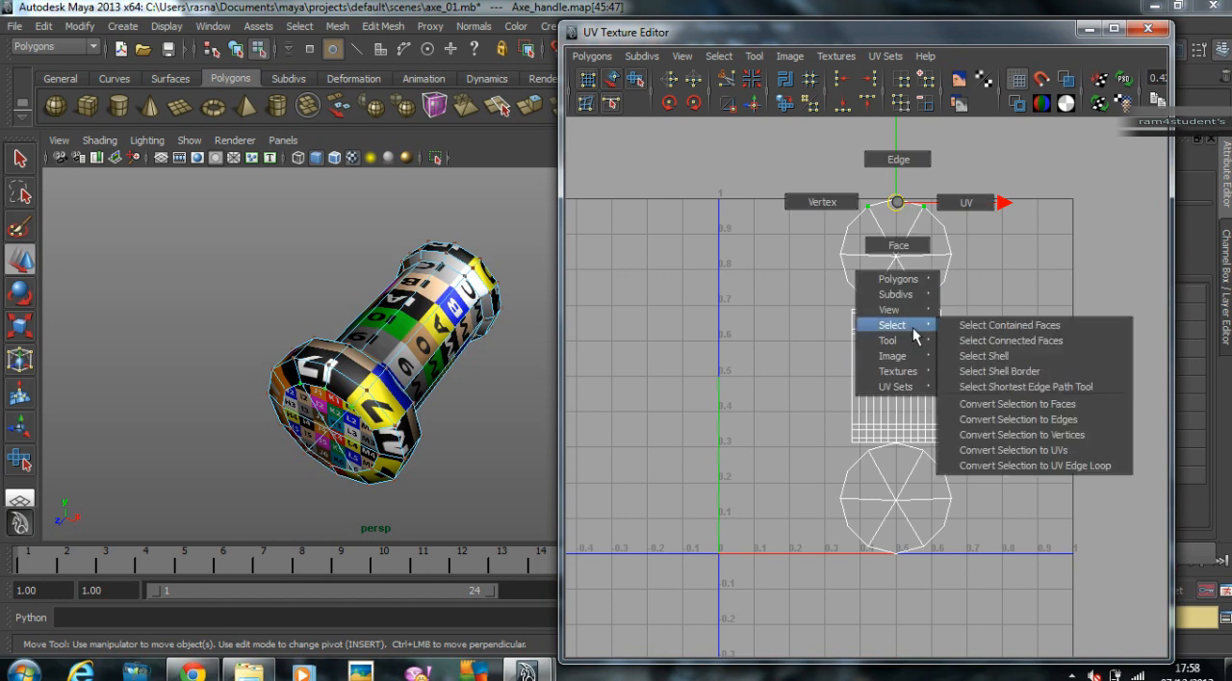
left_click(953, 355)
left_click_drag(896, 256, 1137, 254)
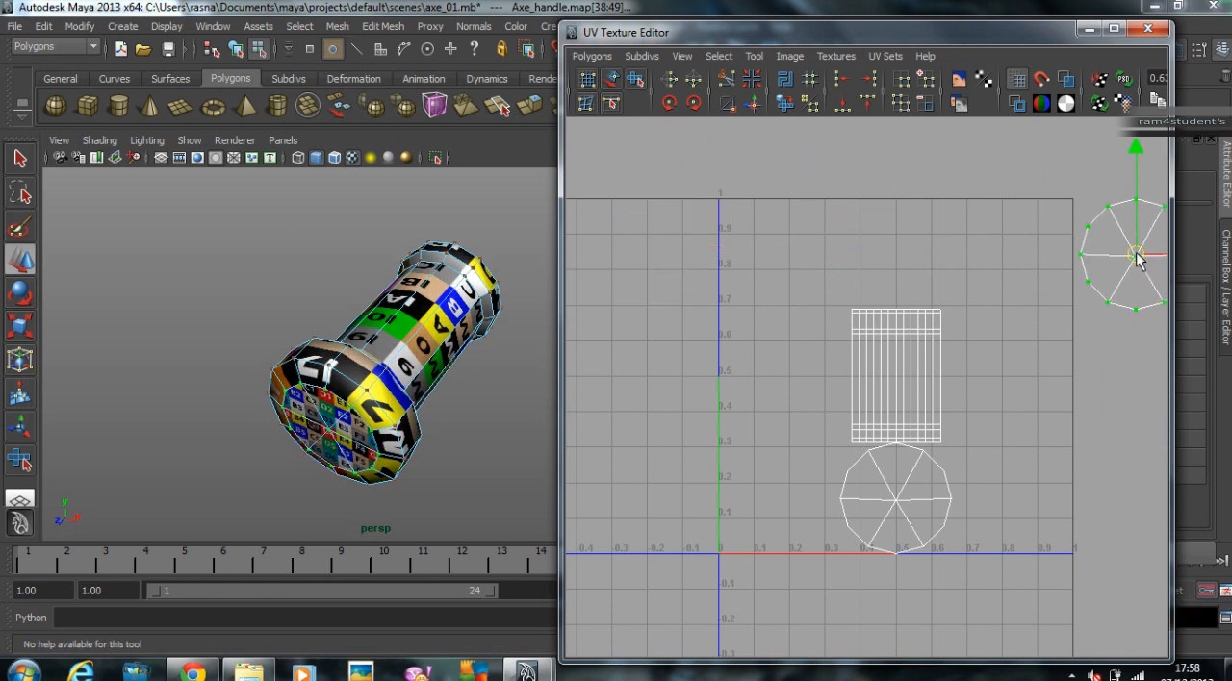
Step: Select the lower circular cap's UVs and move that shell beside the first cap outside the 0–1 square, then clear the selection
scroll(1099, 275, "down", 3)
left_click_drag(926, 448, 854, 546)
right_click_drag(893, 472, 977, 568)
left_click_drag(895, 472, 1106, 288)
left_click(732, 371)
Step: Select all UVs of the grip's cylindrical body shell, check its checker stretching, and scale the shell up uniformly
scroll(366, 341, "up", 3)
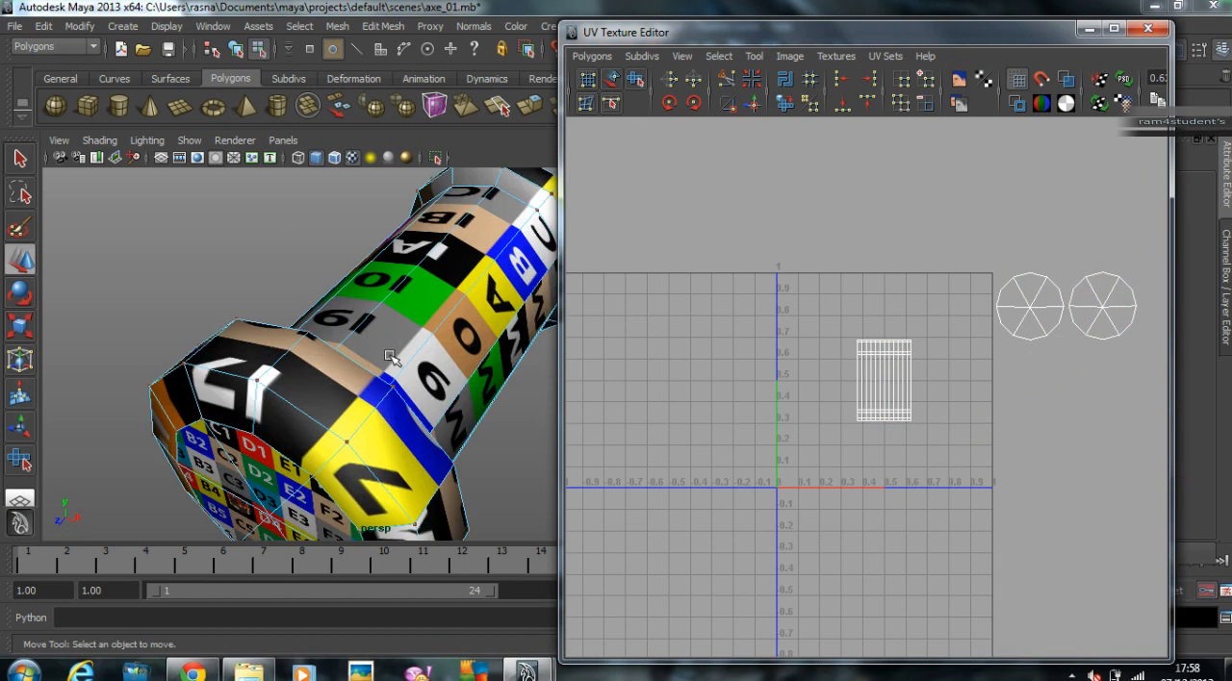
scroll(366, 342, "down", 5)
right_click_drag(879, 364, 949, 366)
left_click_drag(925, 432, 925, 432)
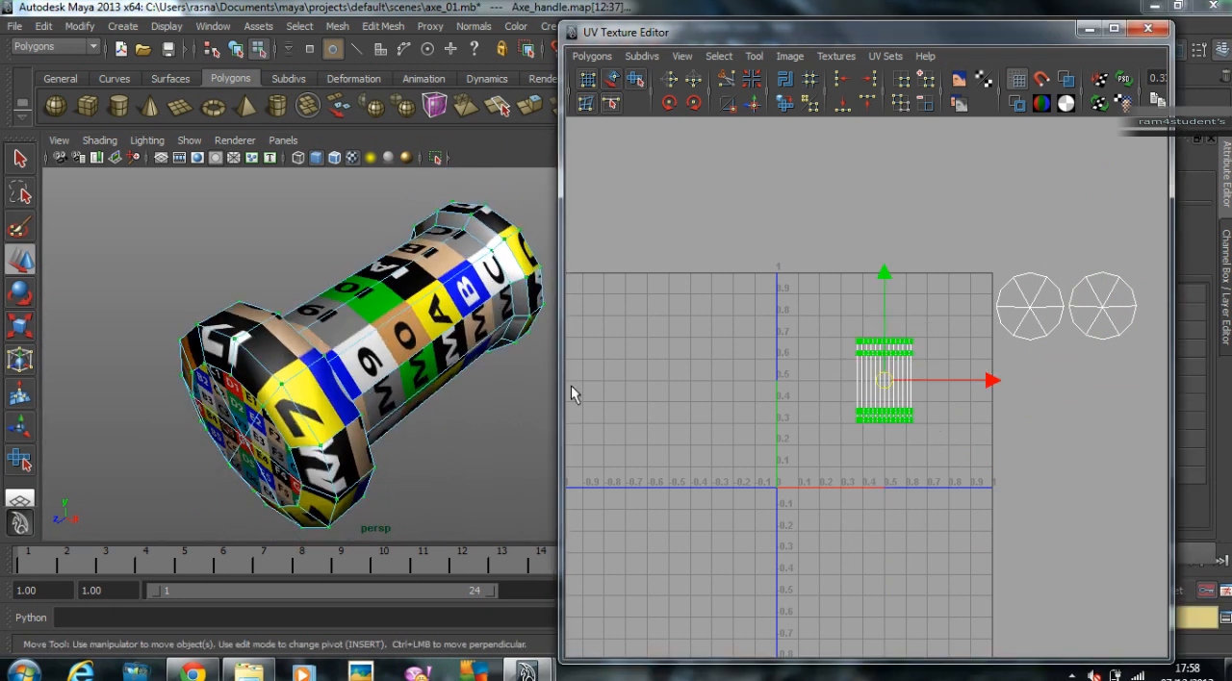
scroll(345, 347, "up", 3)
left_click_drag(313, 344, 252, 342, "alt")
left_click_drag(308, 300, 467, 332, "alt")
right_click_drag(467, 332, 442, 324, "alt")
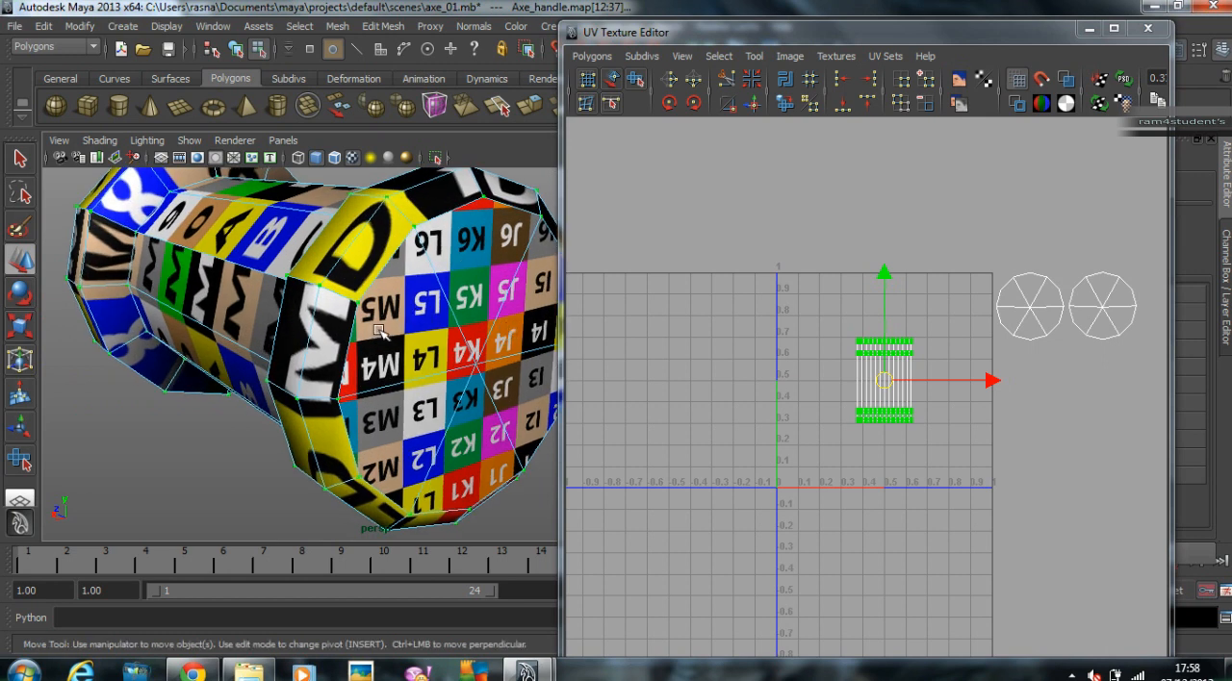
left_click_drag(388, 329, 463, 344, "alt")
left_click_drag(310, 319, 324, 320, "alt")
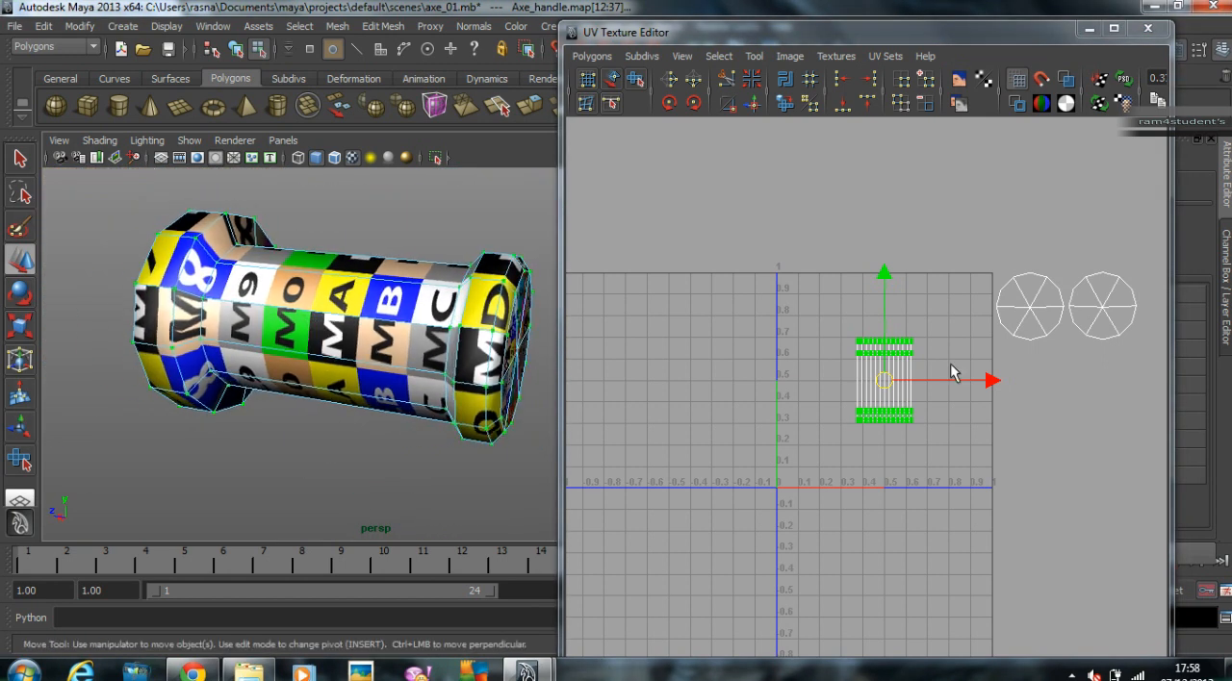
key("e")
key("r")
left_click_drag(886, 385, 1026, 392)
scroll(1026, 393, "down", 3)
left_click_drag(930, 383, 948, 380)
Step: Move the enlarged body shell horizontally into the empty space beyond the left edge of the UV grid
key("w")
left_click_drag(769, 372, 769, 372)
key("ctrl+z")
left_click_drag(1045, 381, 765, 374)
middle_click_drag(772, 374, 991, 373, "alt")
scroll(1022, 393, "up", 2)
right_click_drag(991, 374, 1128, 388, "alt")
Step: Widen the body shell horizontally until the checker cells on the grip look close to square
left_click_drag(520, 381, 355, 377, "alt")
right_click_drag(355, 376, 393, 370, "alt")
left_click_drag(393, 371, 427, 398, "alt")
left_click_drag(273, 369, 260, 404, "alt")
scroll(241, 368, "up", 2)
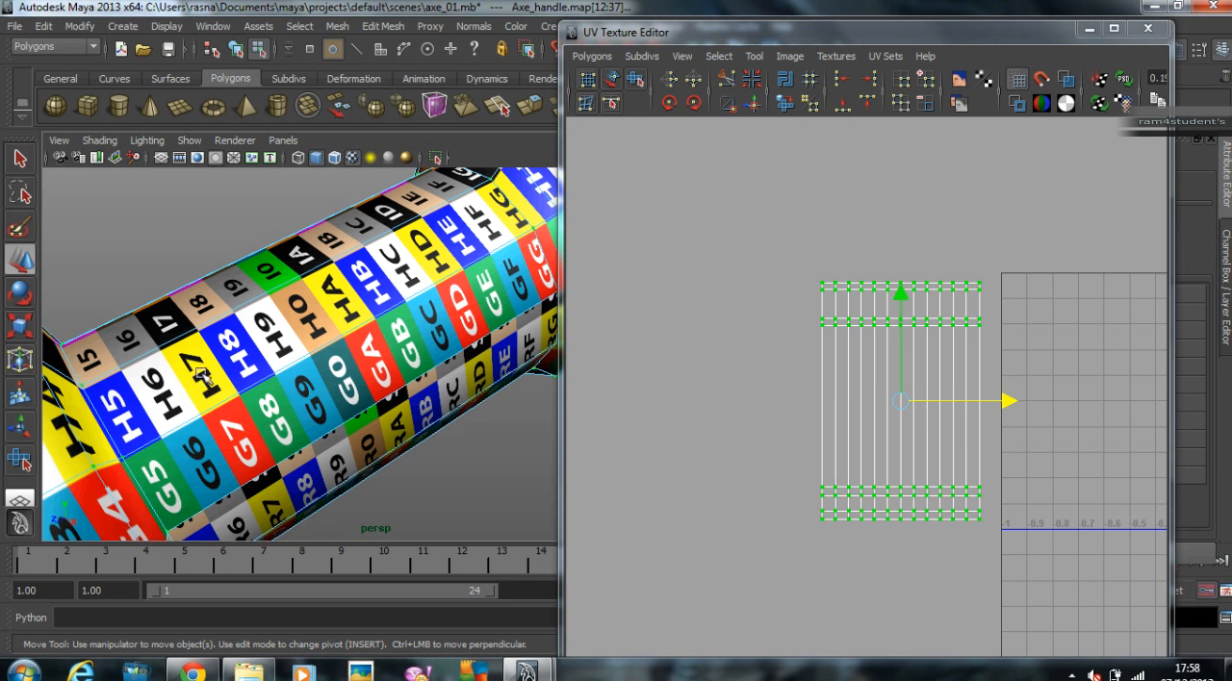
key("r")
left_click_drag(924, 409, 1059, 415)
left_click_drag(275, 377, 402, 454, "alt")
left_click_drag(998, 408, 1016, 409)
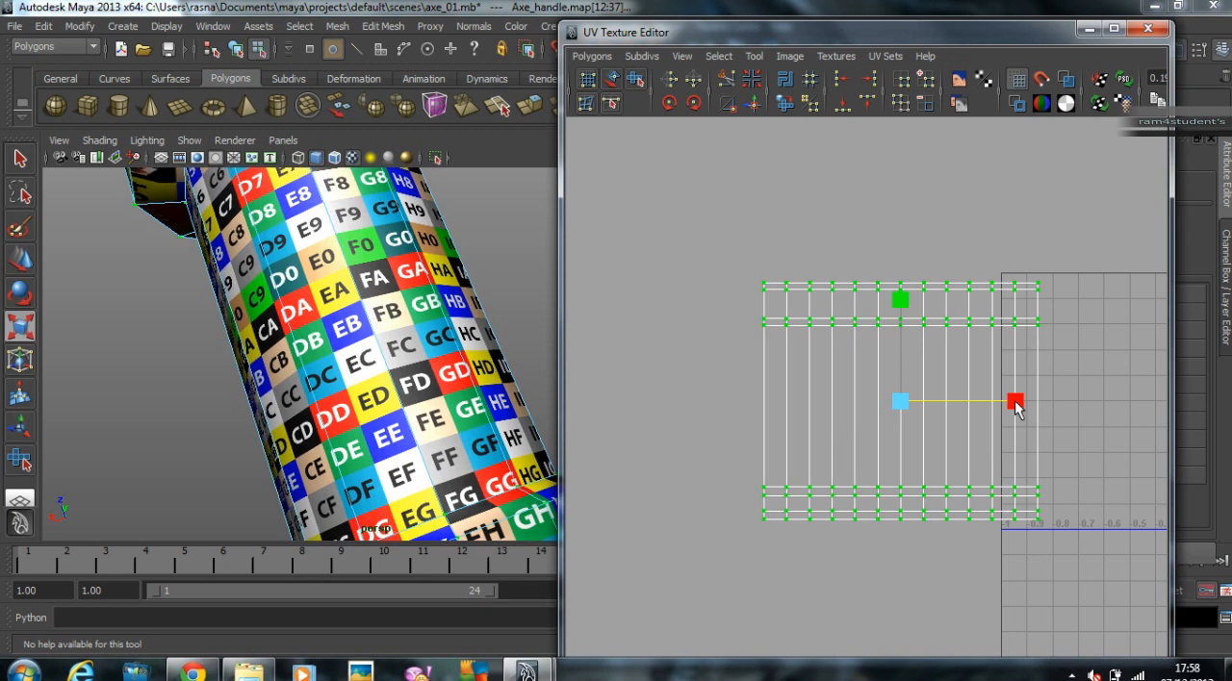
Step: Examine the stretched checkers on the grip's flared end and select its edge loop to locate it in the UV layout
left_click_drag(502, 266, 417, 503, "alt")
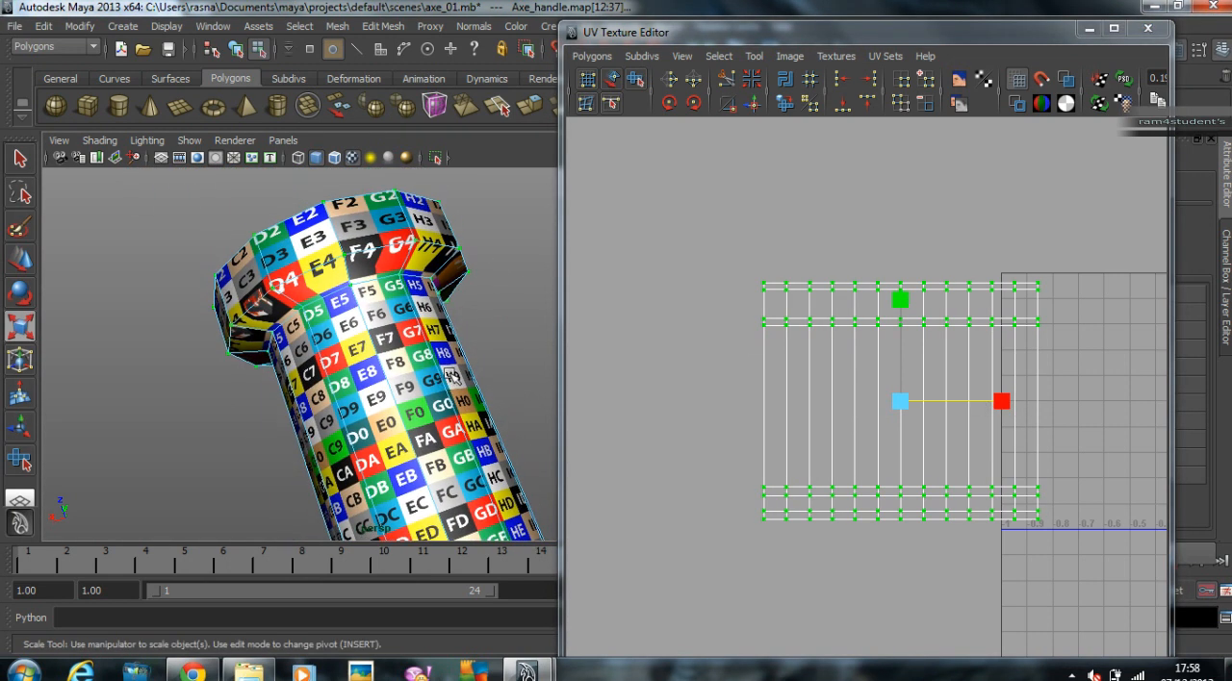
left_click_drag(483, 286, 457, 236, "alt")
right_click_drag(289, 259, 332, 279, "alt")
middle_click_drag(291, 281, 301, 299, "alt")
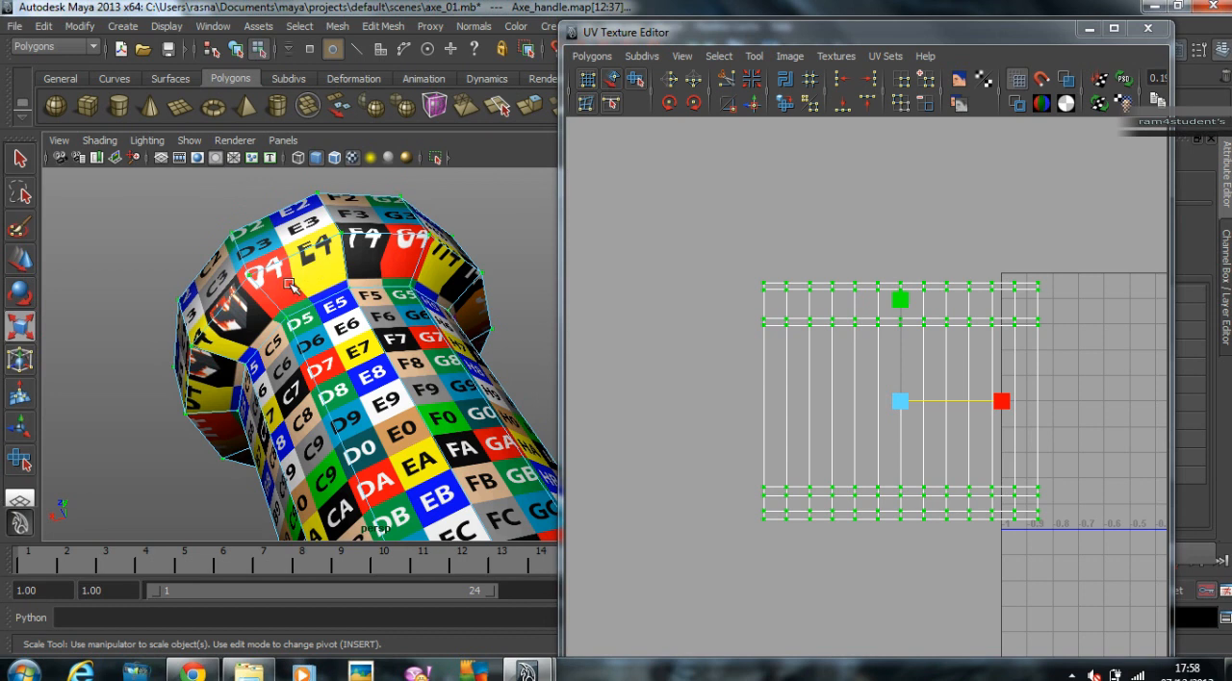
right_click_drag(313, 277, 311, 234)
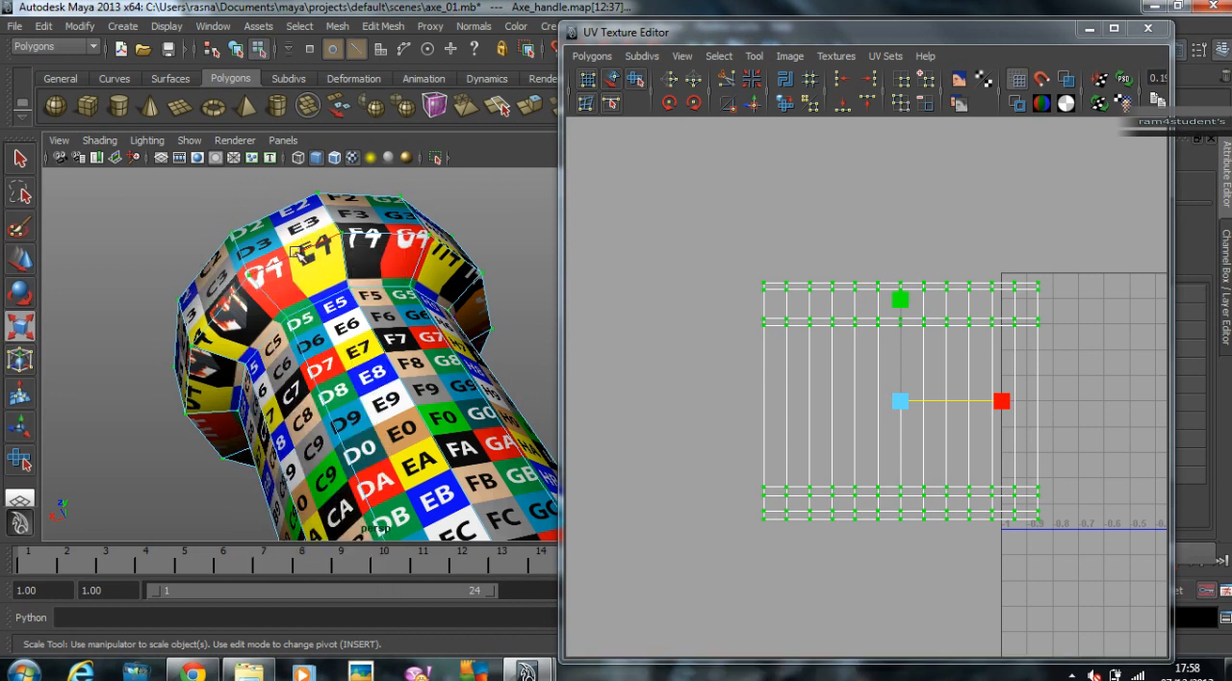
left_click(293, 252)
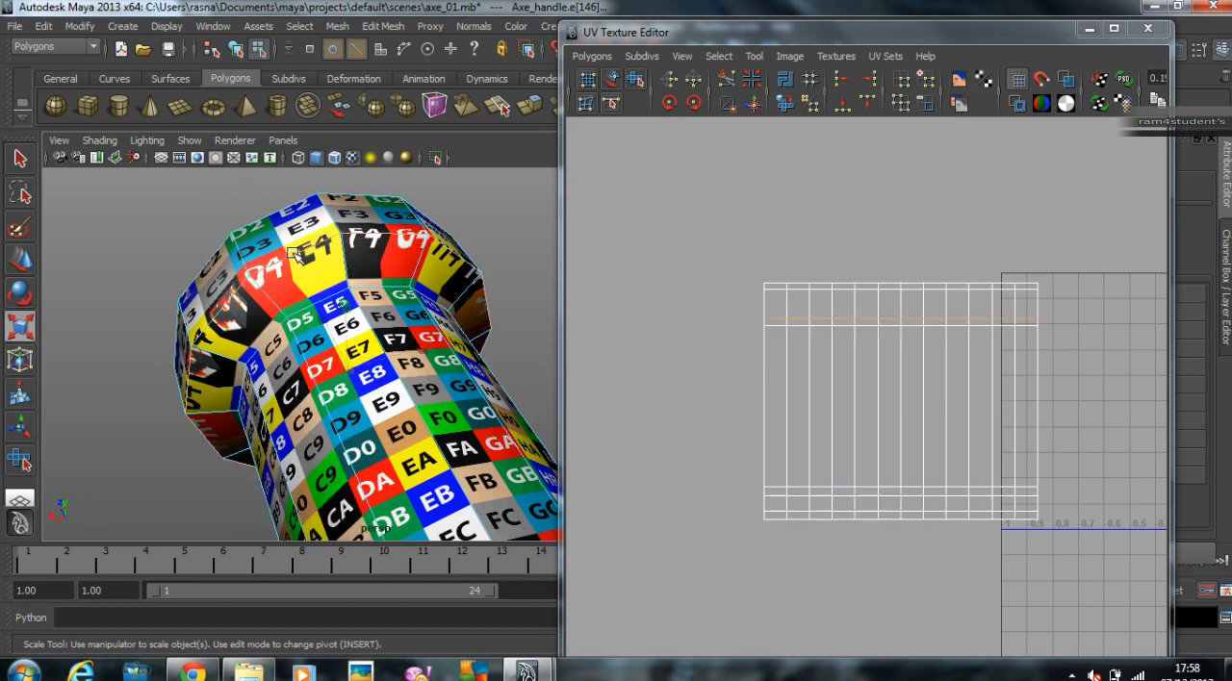
Step: Select the top three UV rows of the body shell and move them up slightly to relieve stretching under the flared end
left_click(731, 309)
right_click_drag(784, 318, 852, 319)
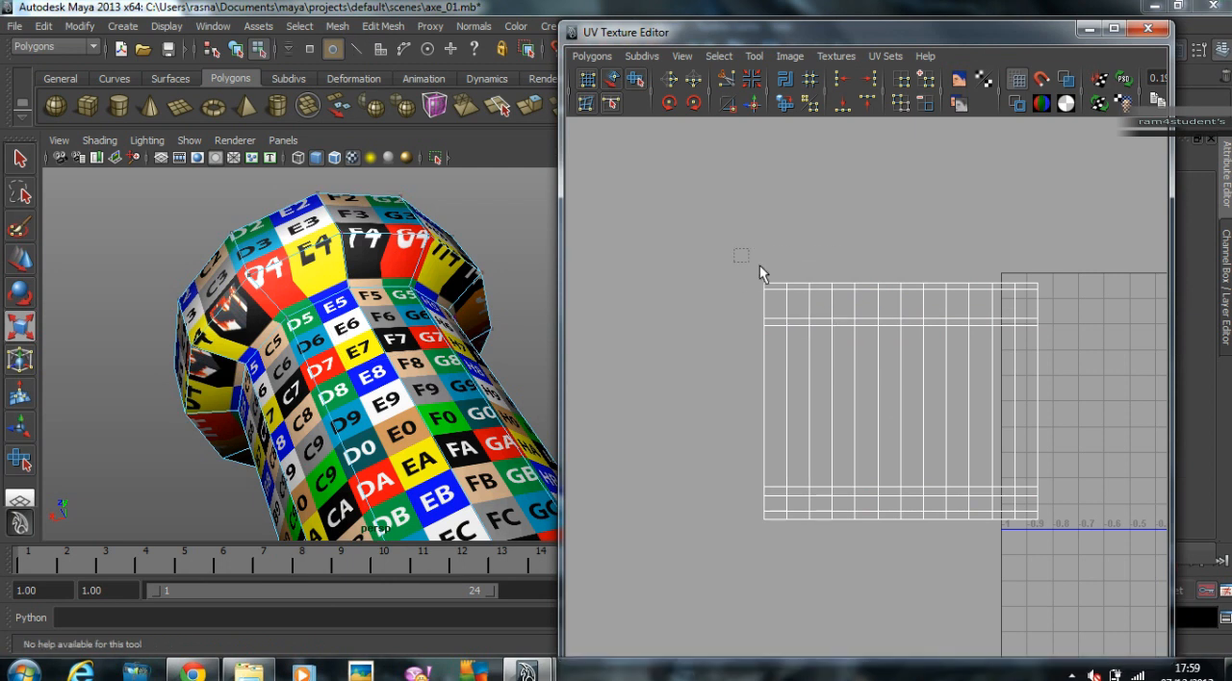
left_click_drag(1047, 319, 1056, 321)
left_click_drag(385, 328, 435, 342, "alt")
key("r")
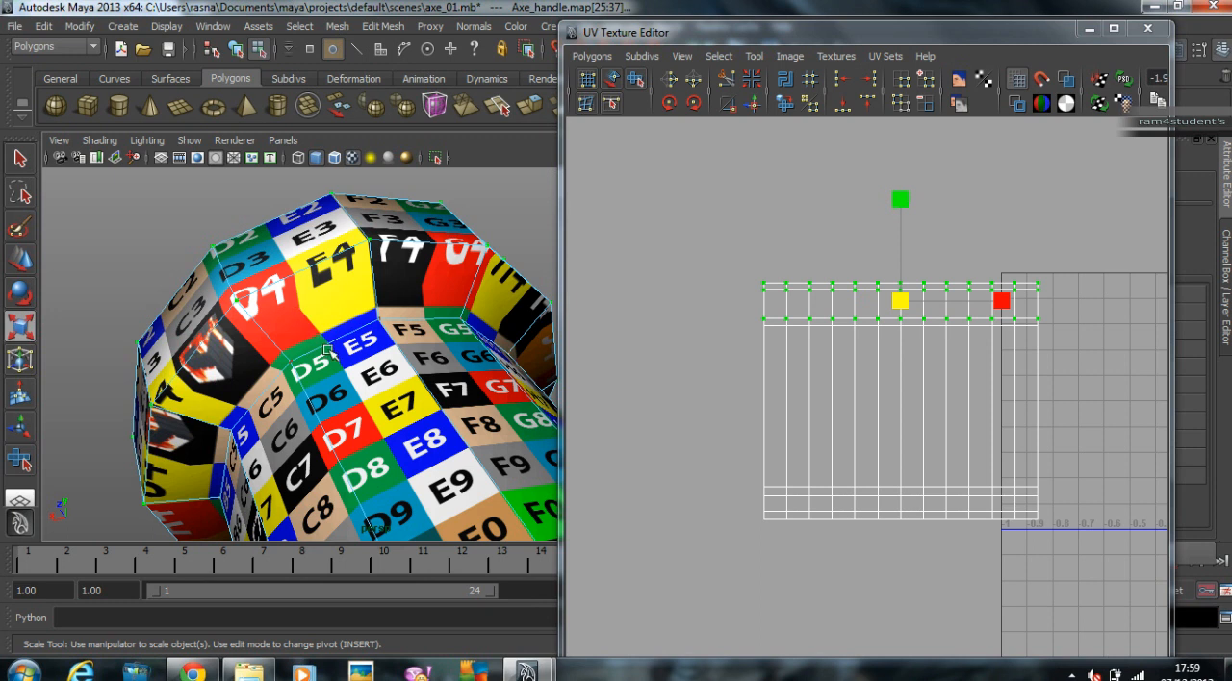
key("w")
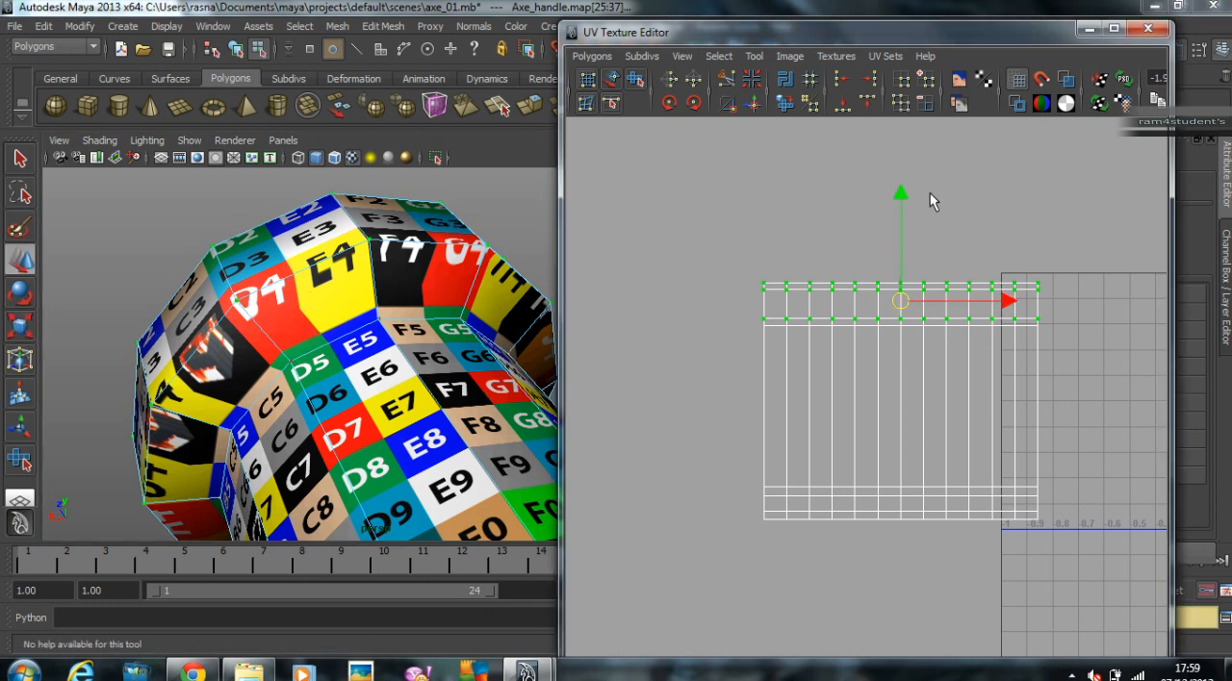
left_click_drag(905, 192, 907, 183)
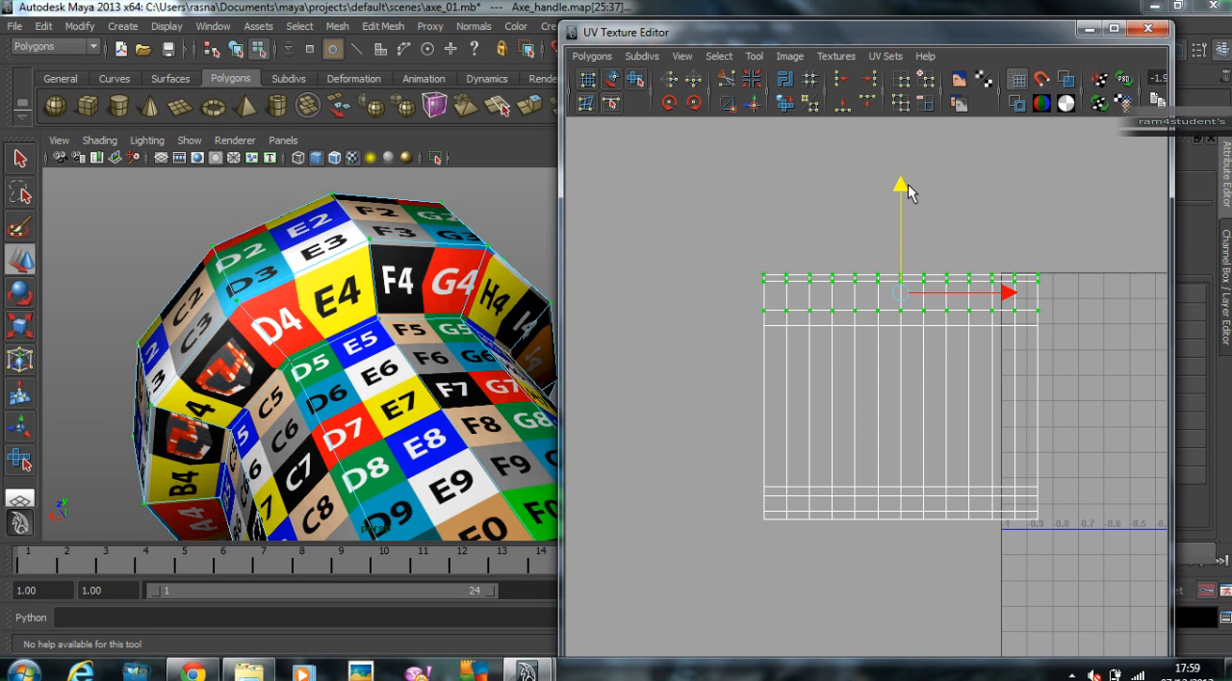
left_click_drag(319, 375, 261, 419, "alt")
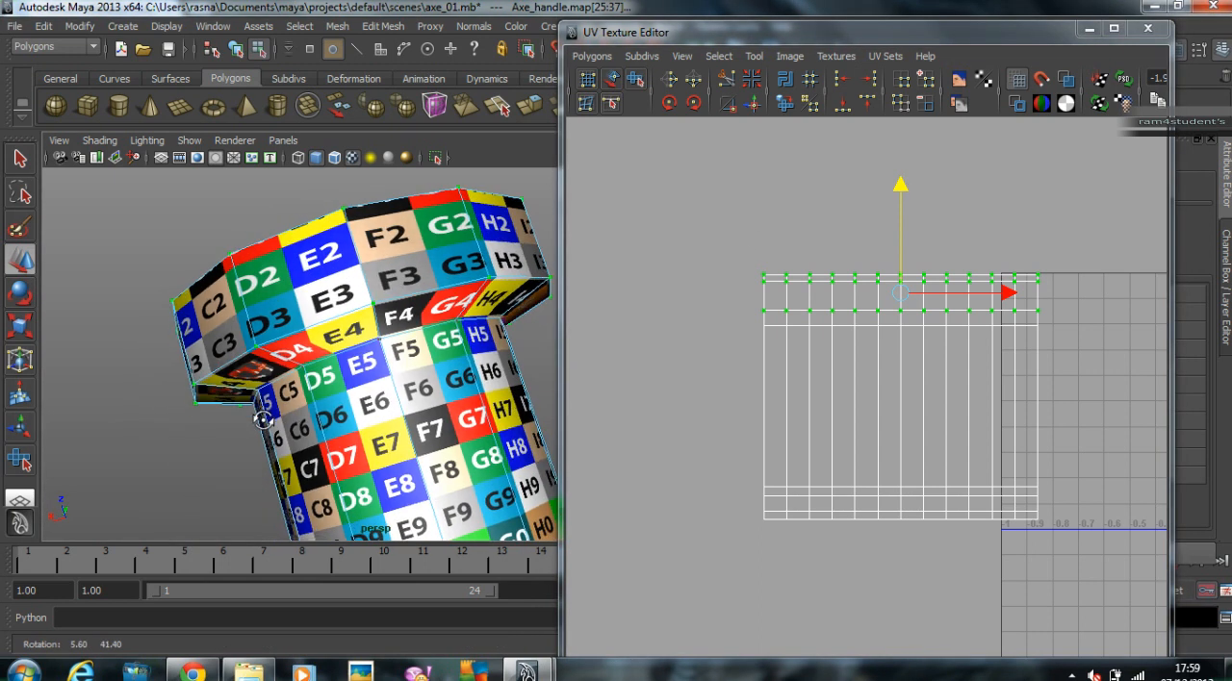
Step: Select the top two UV rows of the body shell and move them down slightly to even out the flared end's side faces
left_click(708, 295)
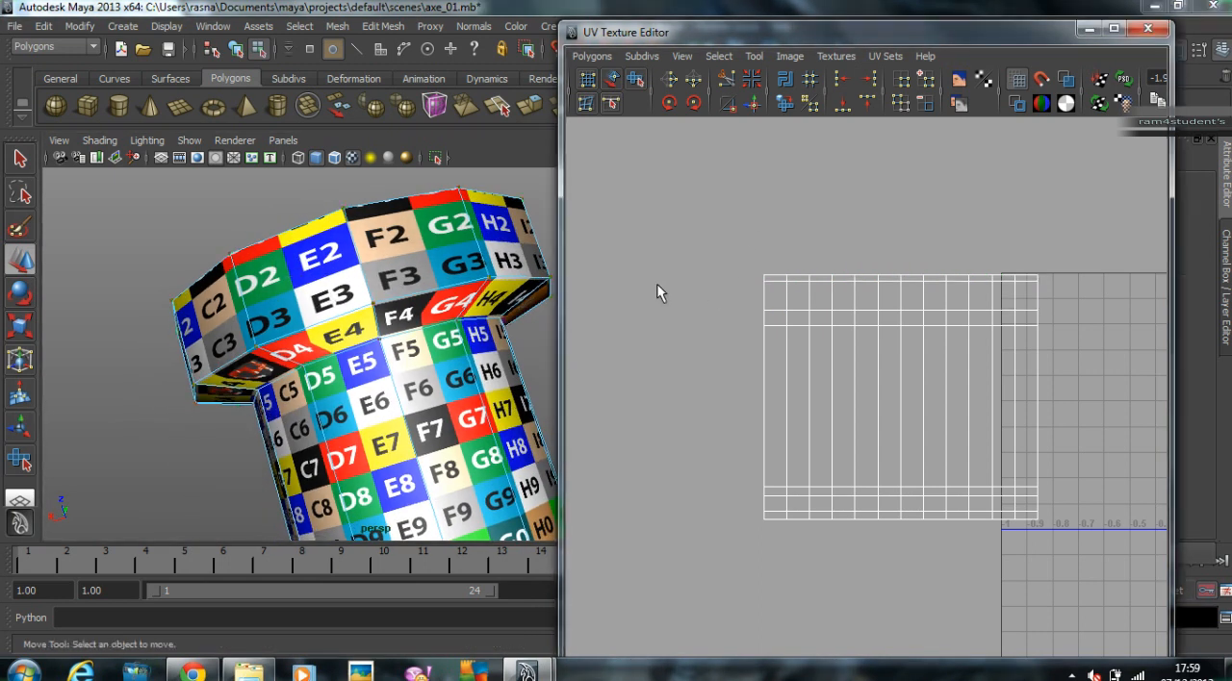
left_click_drag(762, 258, 1043, 289)
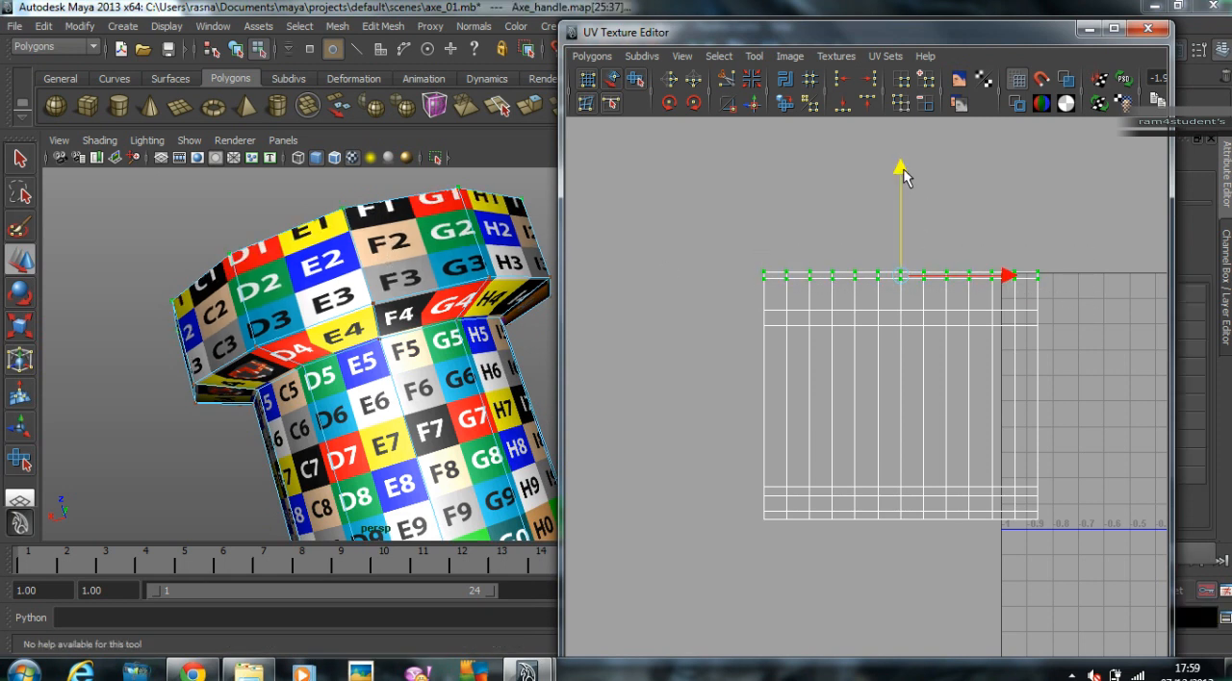
left_click_drag(905, 163, 906, 190)
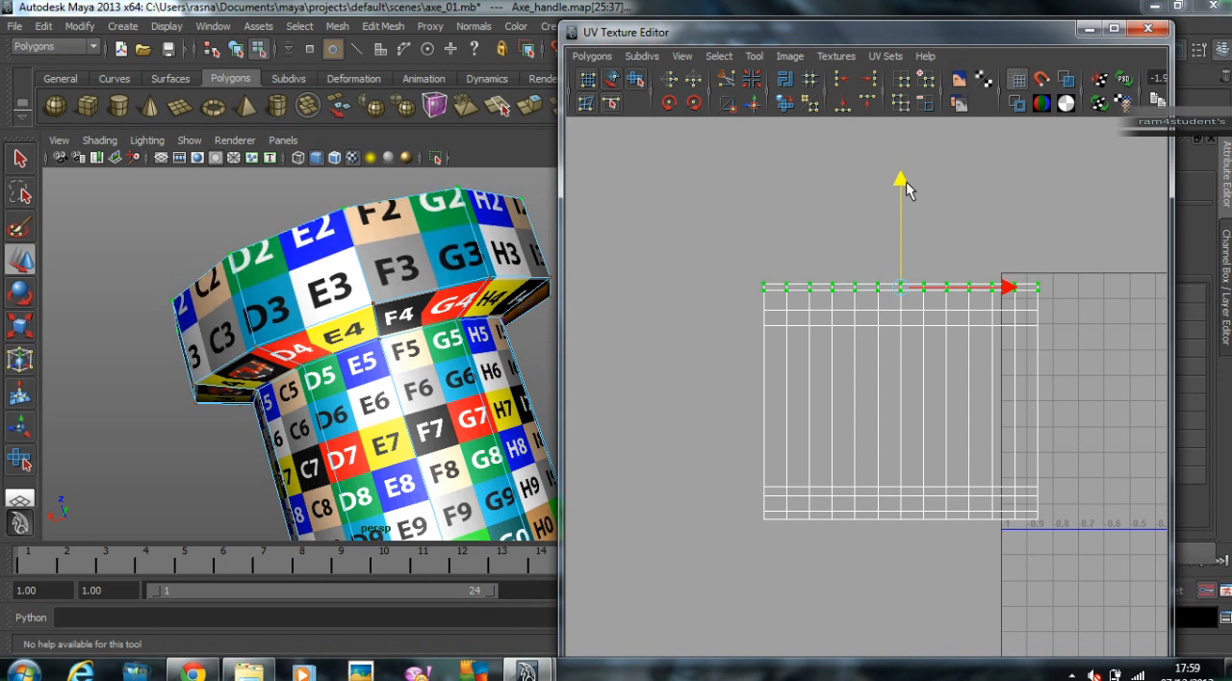
Step: Select only the topmost UV row of the body shell and raise it to relax the checkers on the flared end's bevel
left_click_drag(443, 194, 456, 320, "alt")
left_click(693, 280)
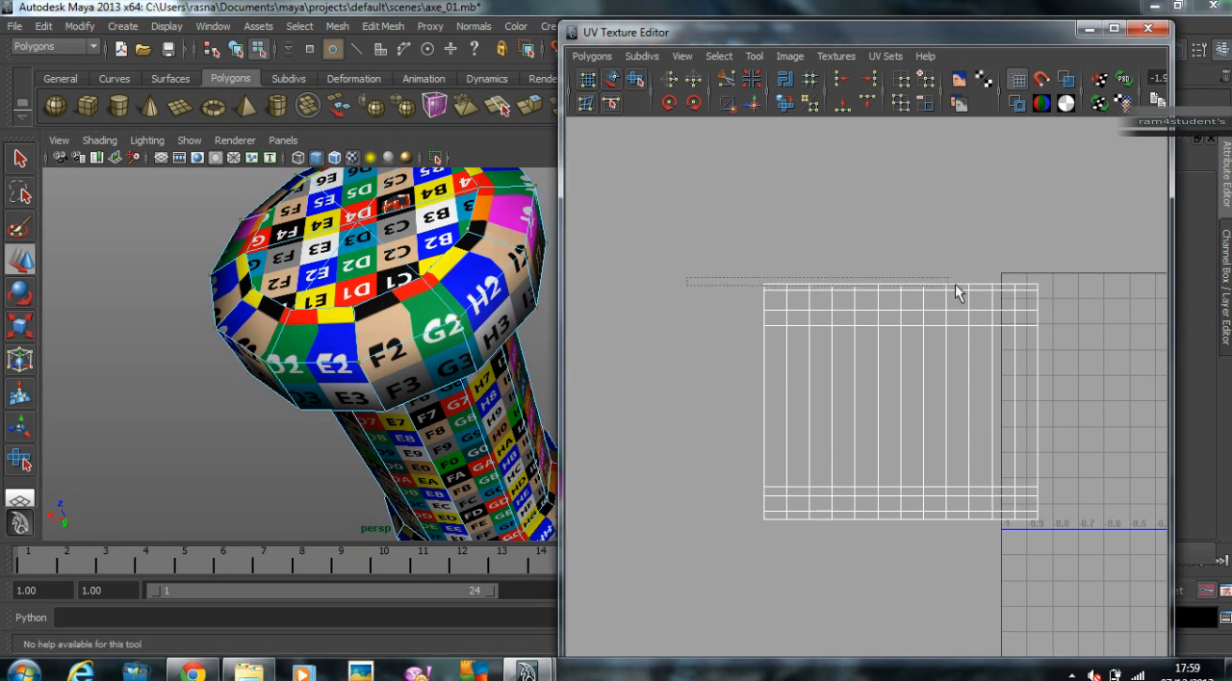
left_click_drag(1057, 284, 1057, 287)
left_click_drag(898, 181, 903, 166)
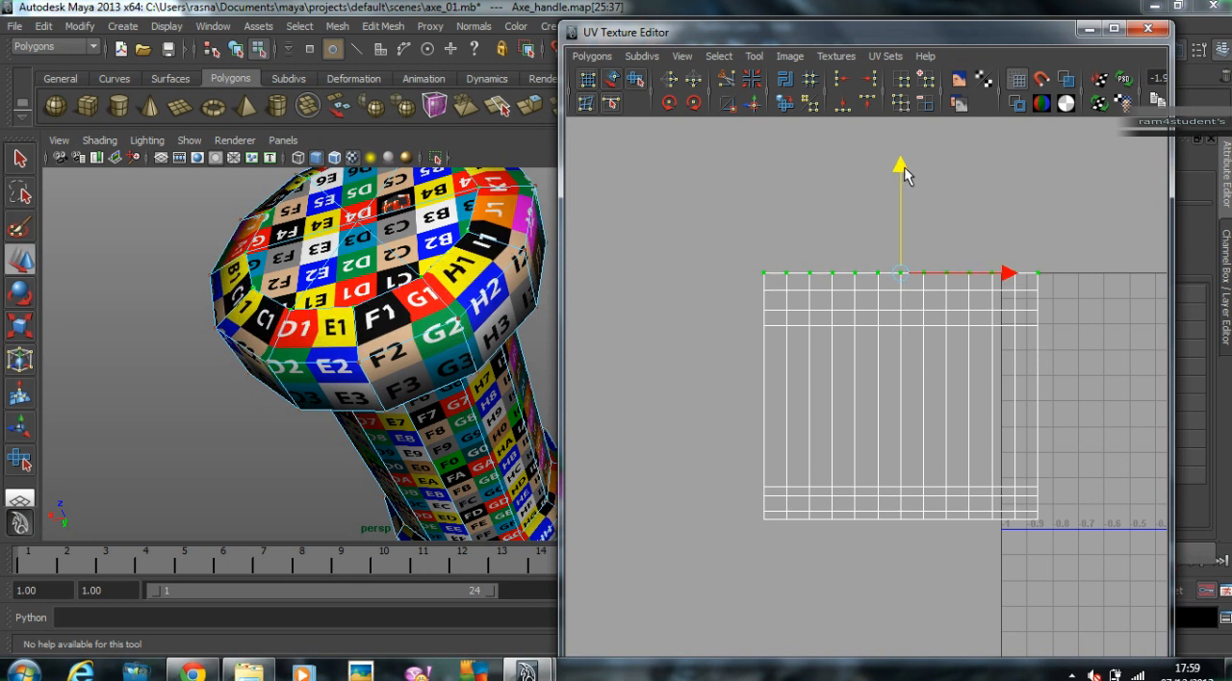
left_click_drag(474, 256, 428, 351, "alt")
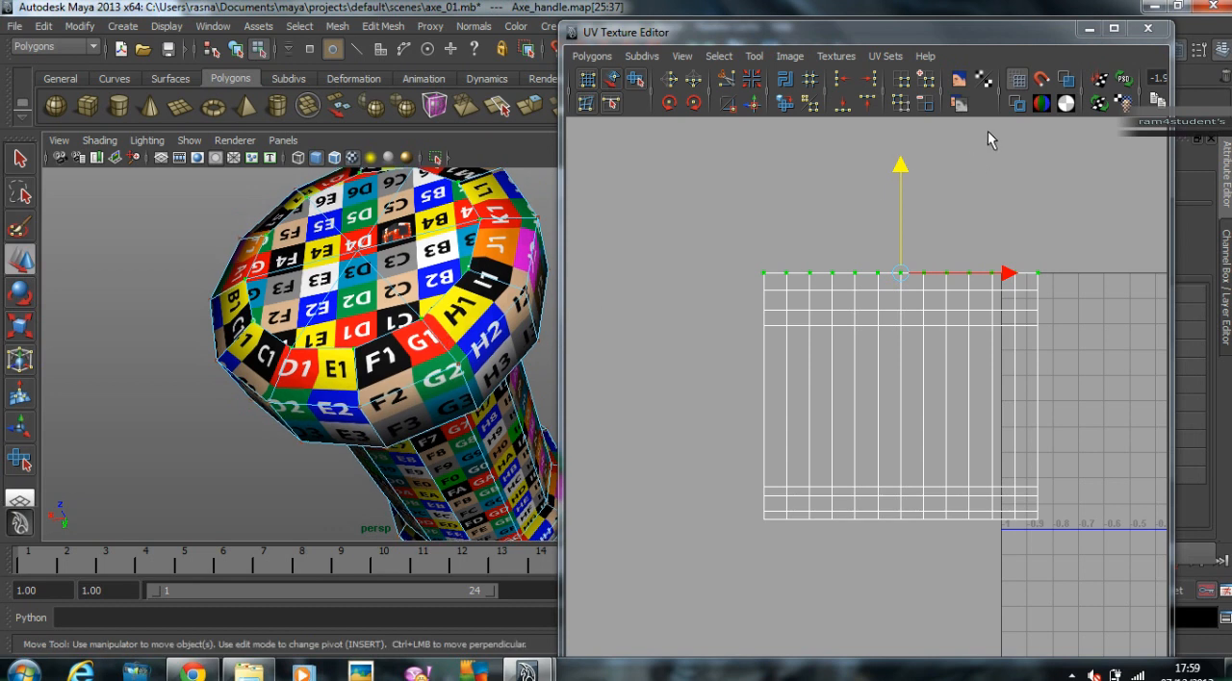
Step: Select the lowest three UV rows of the body shell and move them down slightly to reduce stretching at the grip's opposite end
left_click_drag(381, 391, 398, 306, "alt")
left_click_drag(440, 344, 425, 310, "alt")
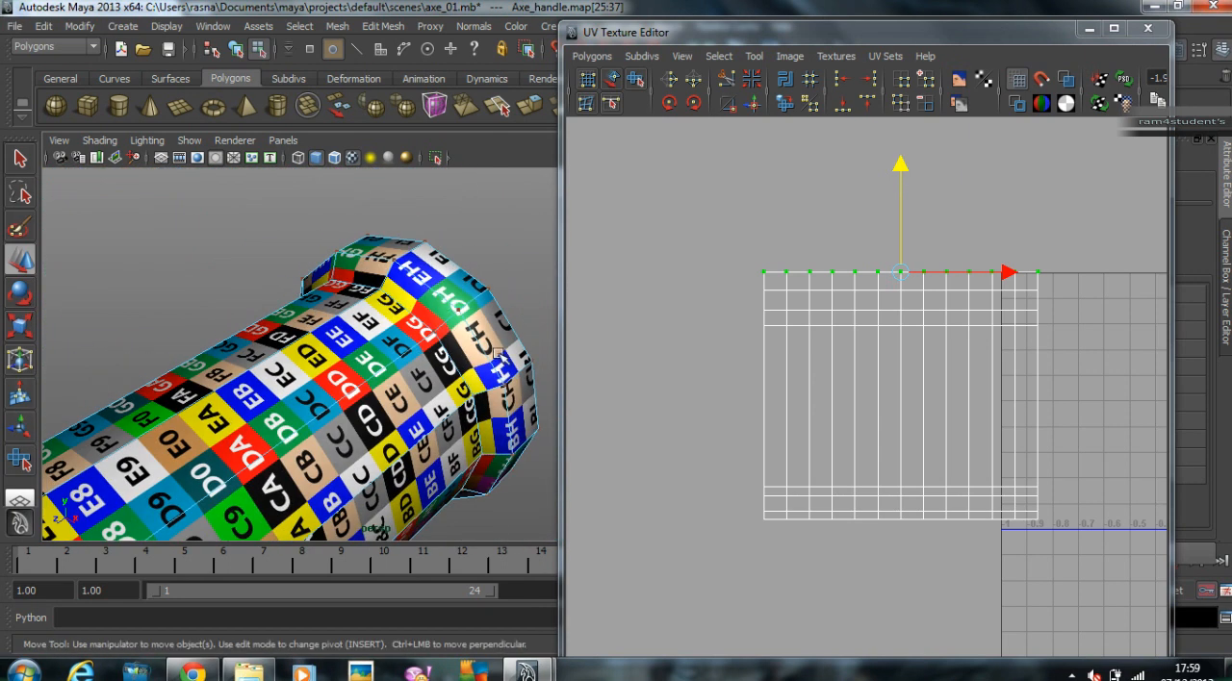
middle_click_drag(823, 500, 824, 479, "alt")
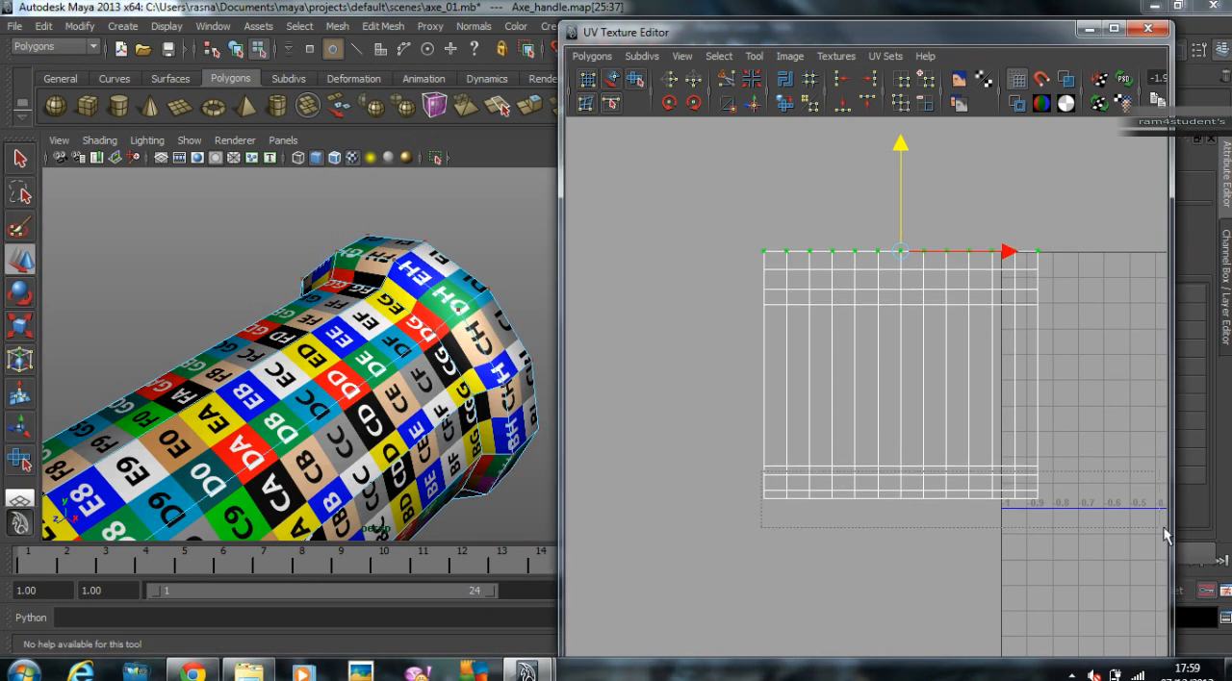
left_click_drag(1122, 520, 1122, 521)
left_click_drag(896, 379, 899, 381)
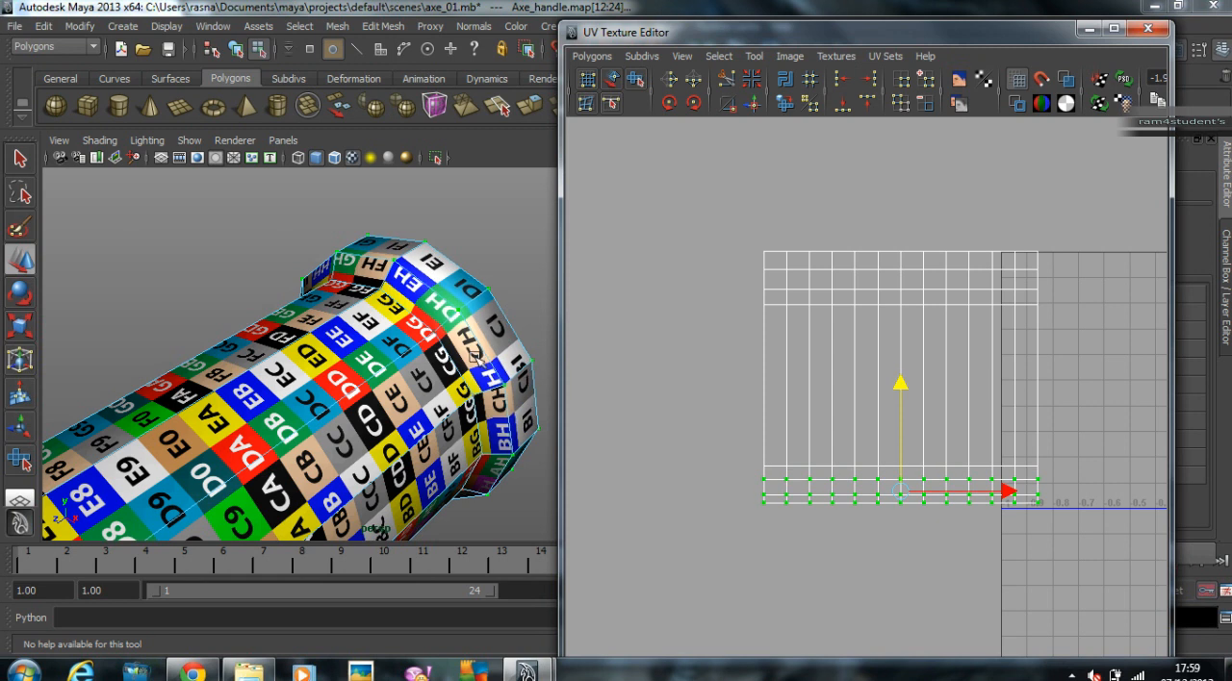
Step: Move the body shell's lowest UV row down to relax the bevel checkers, and adjust the second-lowest row slightly
left_click_drag(192, 508, 412, 403, "alt")
left_click(753, 512)
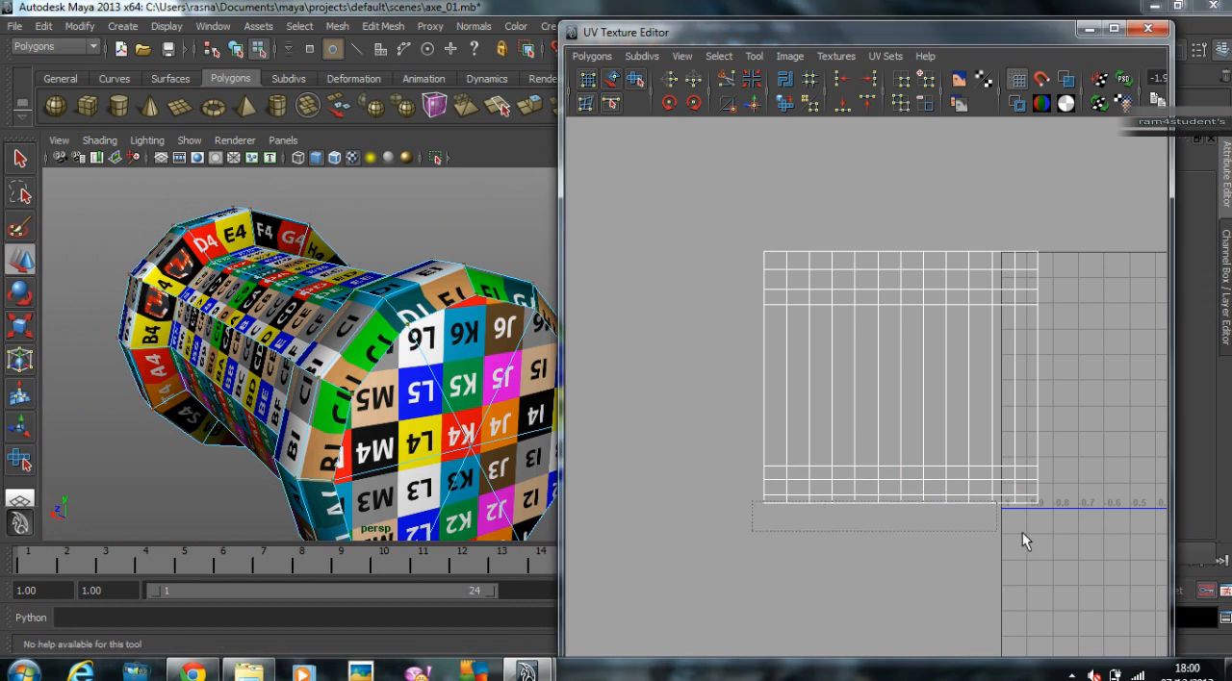
left_click_drag(929, 522, 1157, 541)
left_click_drag(898, 401, 901, 411)
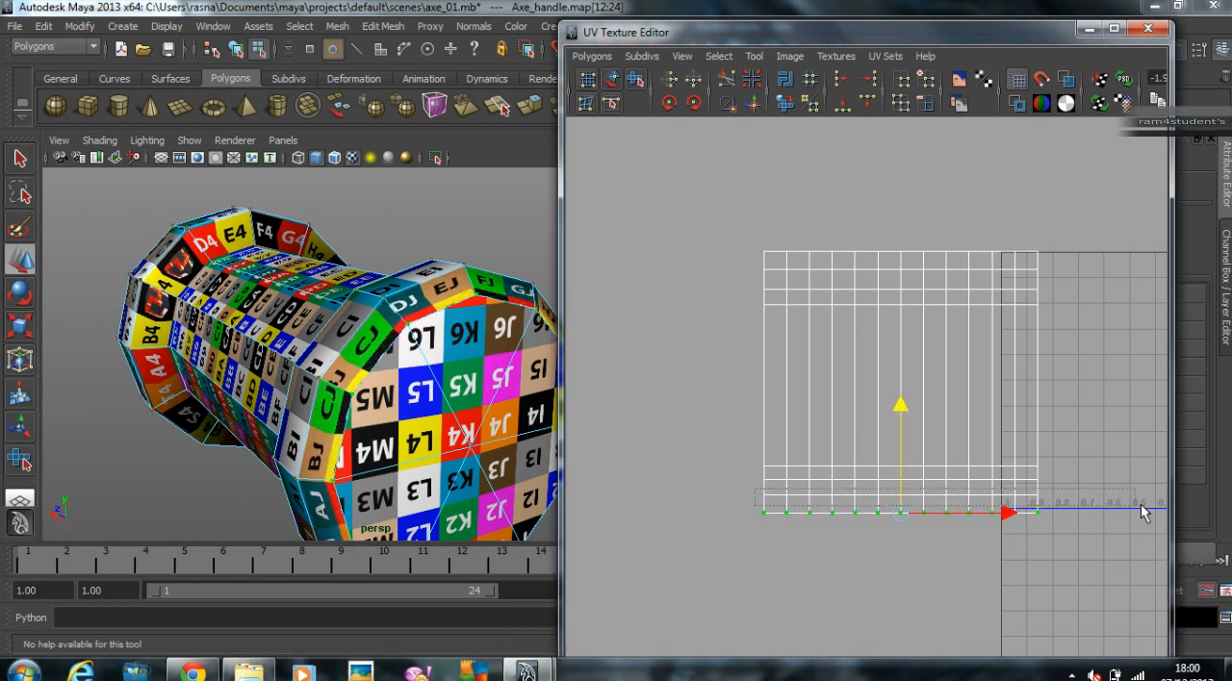
left_click_drag(1112, 505, 1140, 502)
left_click_drag(902, 397, 902, 394)
Step: Select the lowest three UV rows of the body shell together and move them up slightly to even out the checkers
scroll(293, 321, "down", 2)
left_click_drag(293, 320, 333, 416, "alt")
left_click_drag(702, 456, 1062, 535)
left_click_drag(424, 399, 588, 365, "alt")
scroll(496, 353, "up", 3)
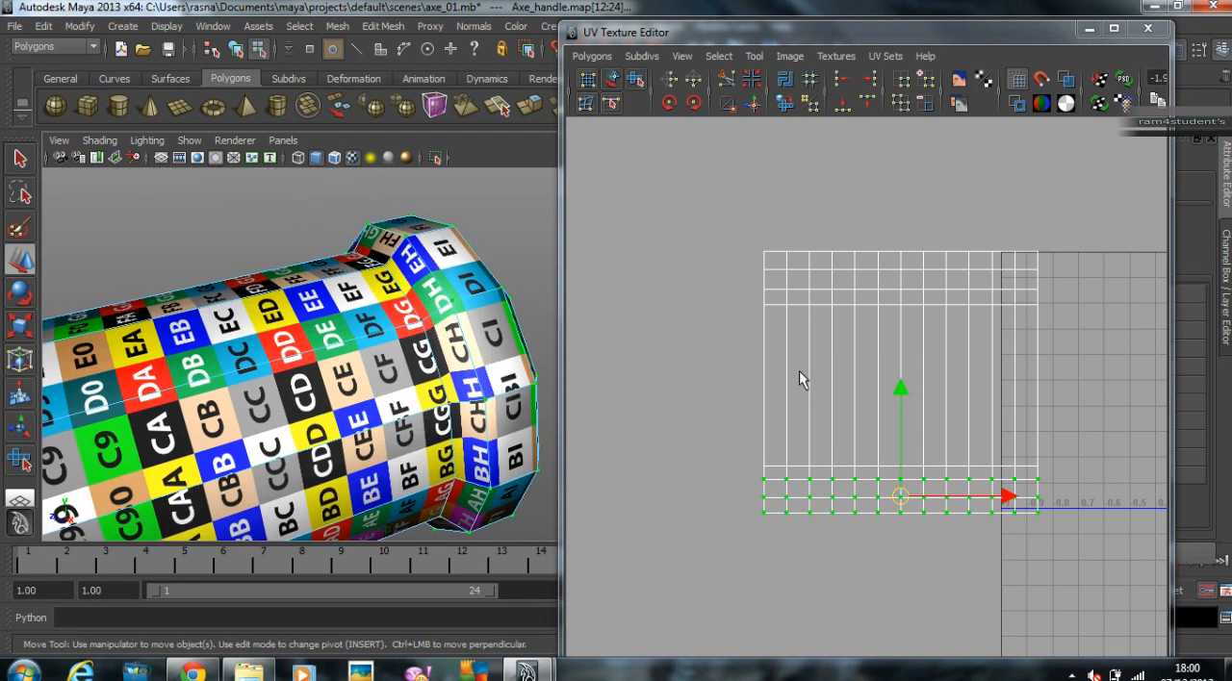
left_click_drag(902, 390, 909, 393)
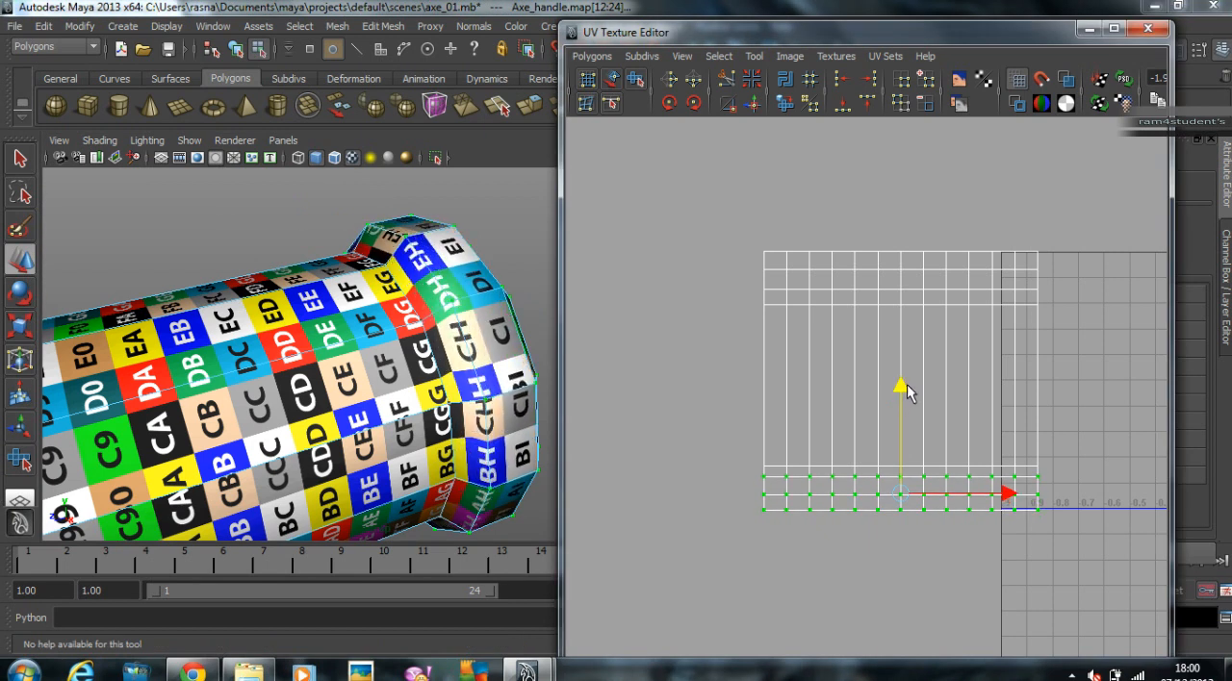
Step: Select only the lowest UV row of the body shell and raise it slightly to refine the bevel beside the cap
left_click_drag(433, 366, 394, 336, "alt")
left_click(743, 512)
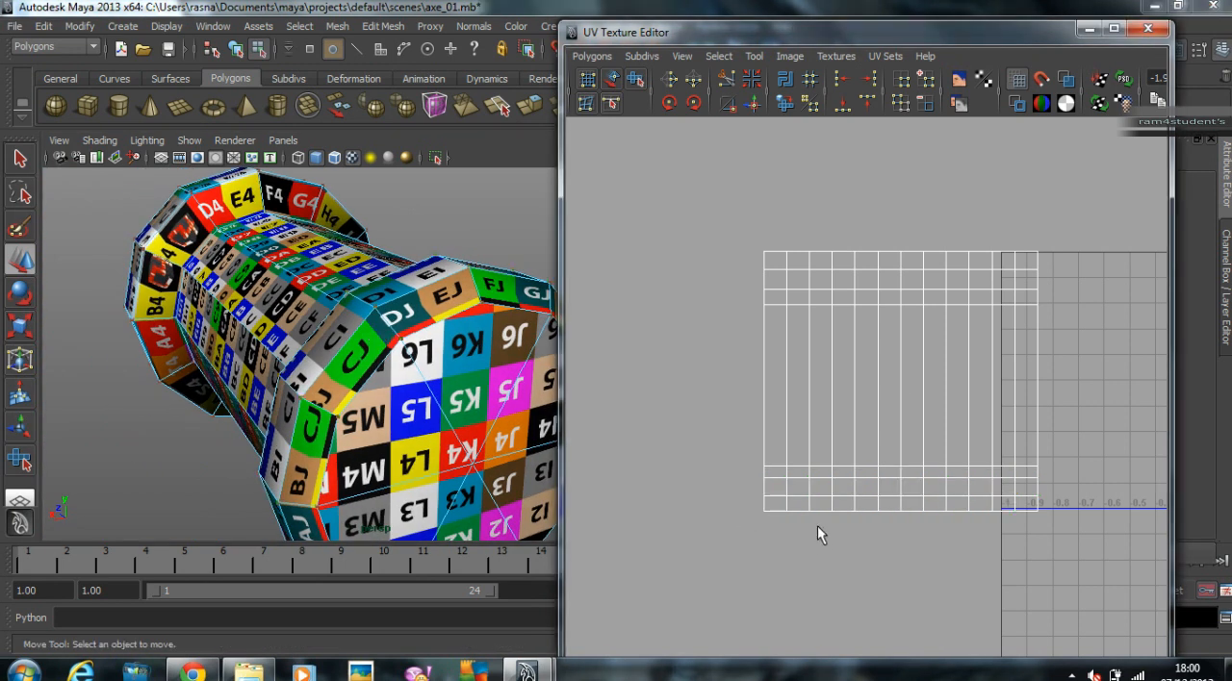
left_click_drag(1226, 578, 1227, 578)
left_click_drag(901, 412, 901, 408)
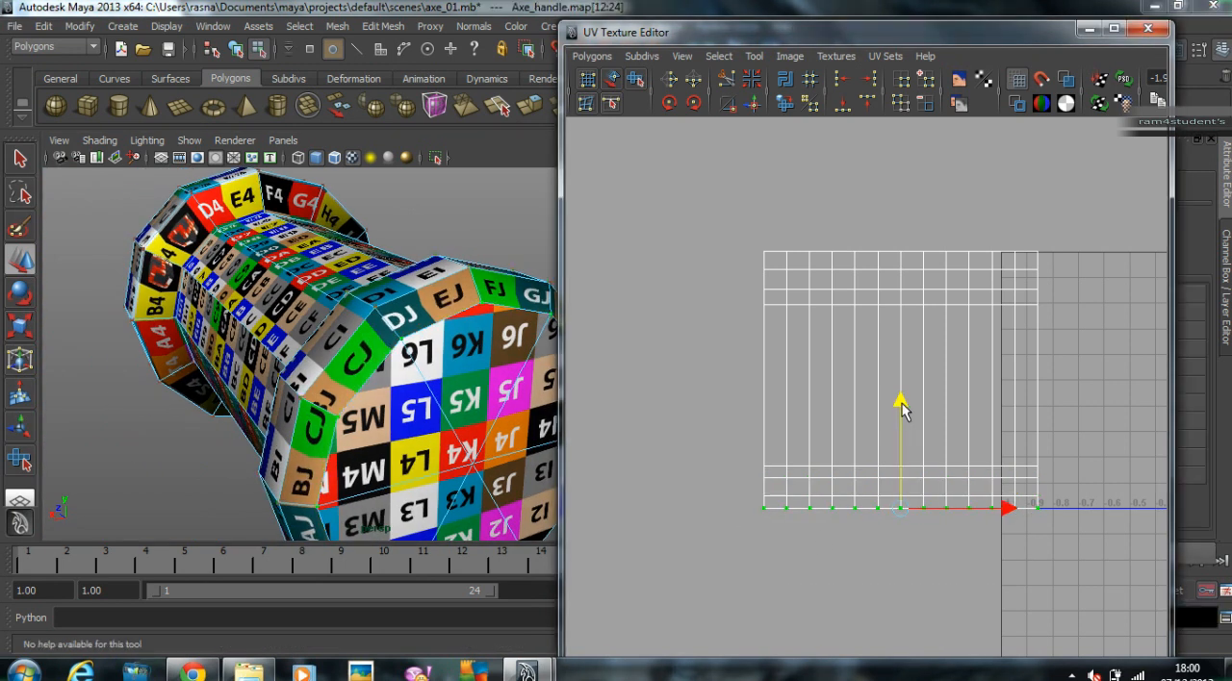
Step: Return to object mode, view the grip from its other end, and select the whole grip
right_click(423, 332)
right_click_drag(497, 308, 497, 308)
left_click(483, 238)
scroll(469, 324, "down", 4)
left_click_drag(464, 324, 395, 414, "alt")
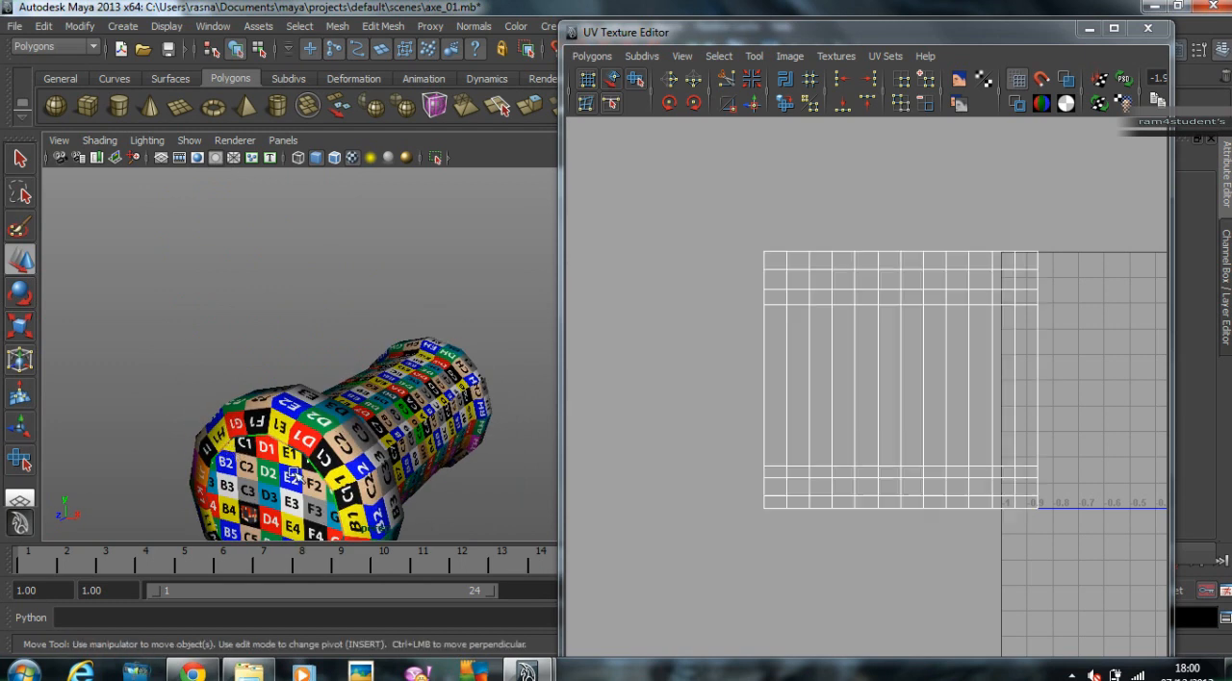
left_click(233, 450)
Step: Select the cap shell nearest the 0–1 UV square and move it inside the square
middle_click_drag(237, 450, 242, 357, "alt")
middle_click_drag(995, 384, 660, 380, "alt")
middle_click_drag(978, 349, 779, 376, "alt")
middle_click_drag(1016, 373, 863, 380, "alt")
right_click_drag(867, 380, 1001, 371, "alt")
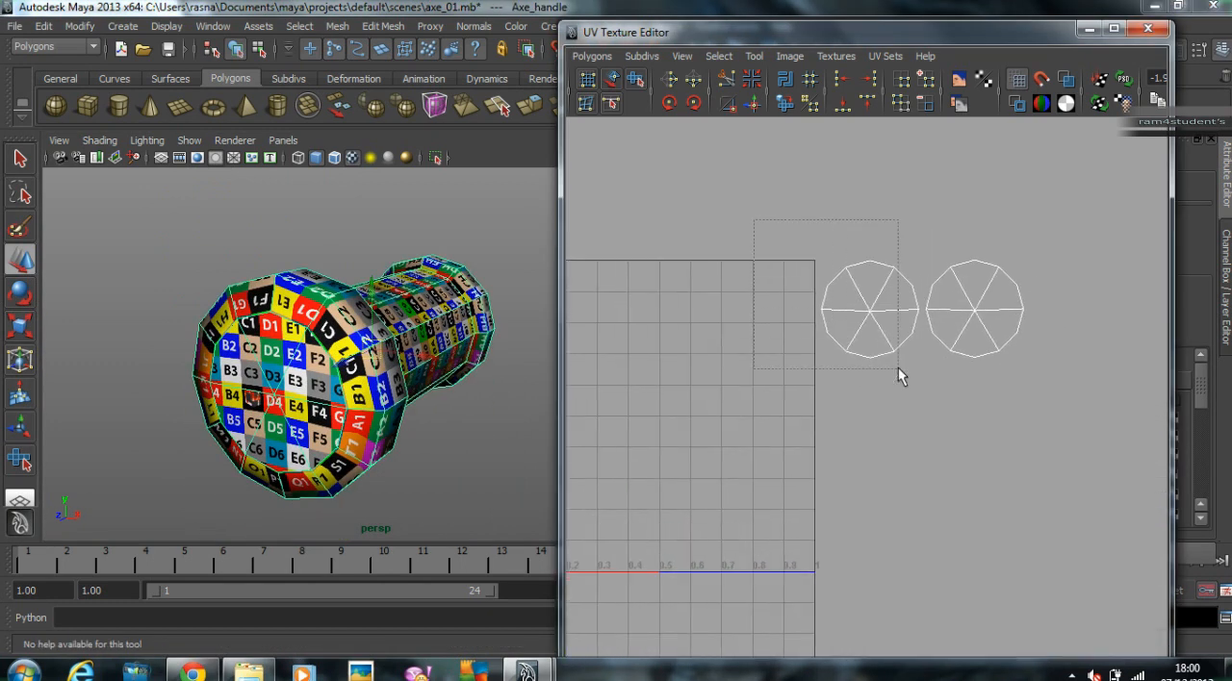
left_click_drag(919, 372, 920, 372)
right_click_drag(701, 340, 948, 298, "alt")
left_click_drag(782, 229, 930, 413)
key("w")
left_click_drag(871, 313, 730, 319)
Step: Scale the first cap shell down and place it in the upper-right corner of the 0–1 UV square
left_click_drag(245, 317, 292, 315, "alt")
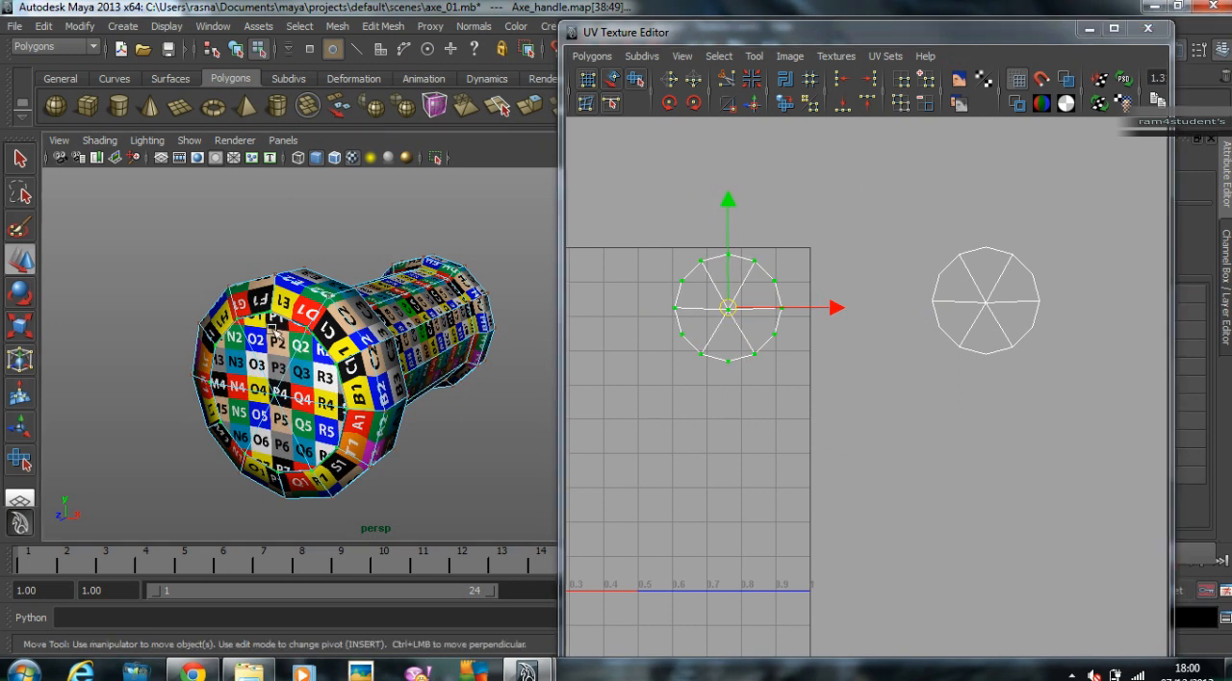
right_click_drag(292, 315, 414, 330, "alt")
key("r")
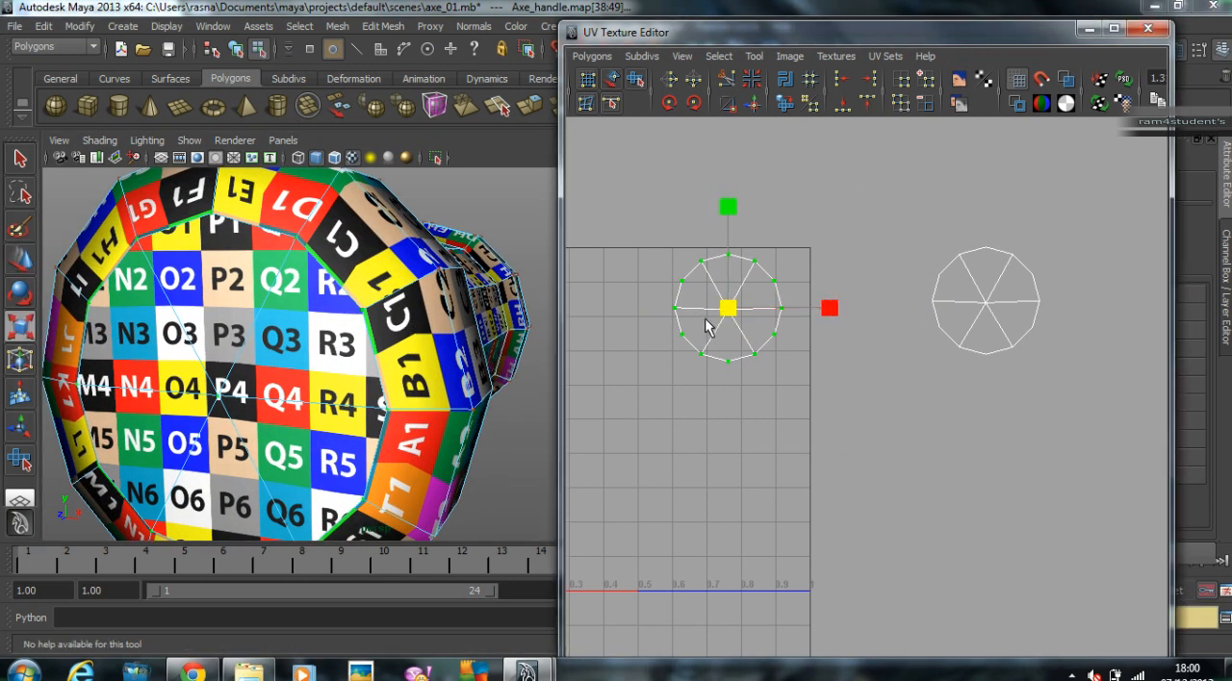
left_click_drag(731, 312, 760, 289)
key("w")
Step: Select the second cap shell, scale it down, and place it beside the first cap inside the 0–1 UV square
left_click_drag(1075, 383, 1080, 377)
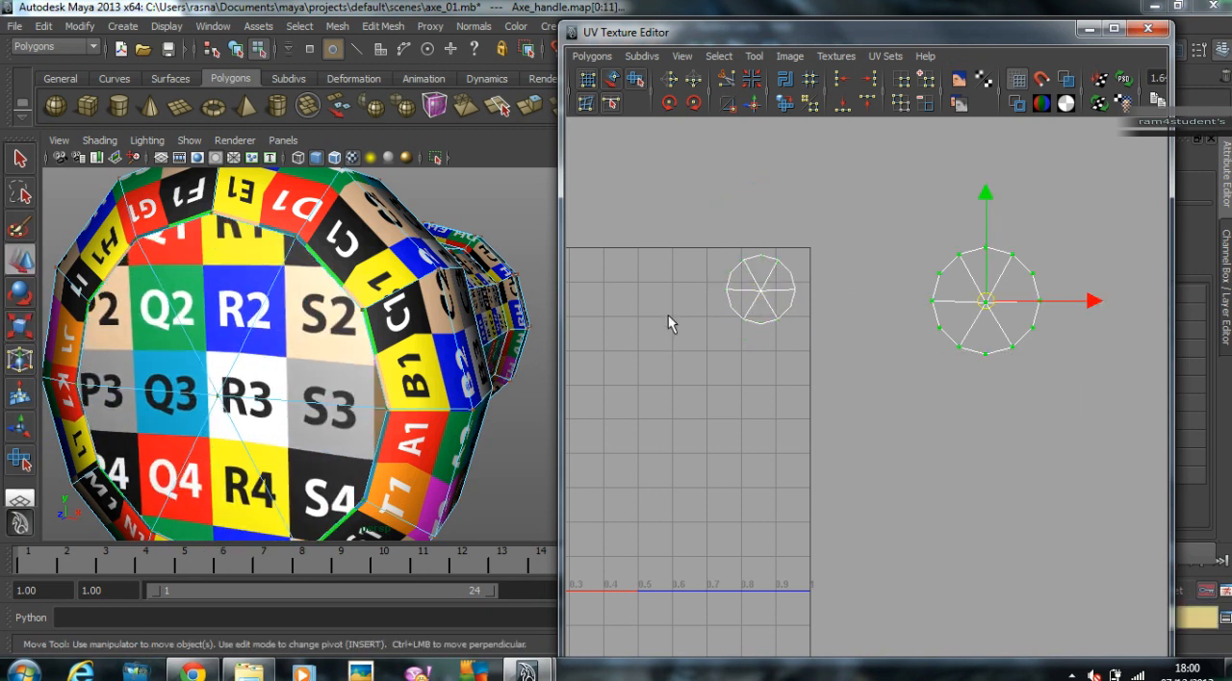
left_click_drag(209, 278, 109, 275, "alt")
scroll(298, 316, "down", 5)
left_click_drag(299, 316, 299, 335, "alt")
scroll(298, 335, "up", 3)
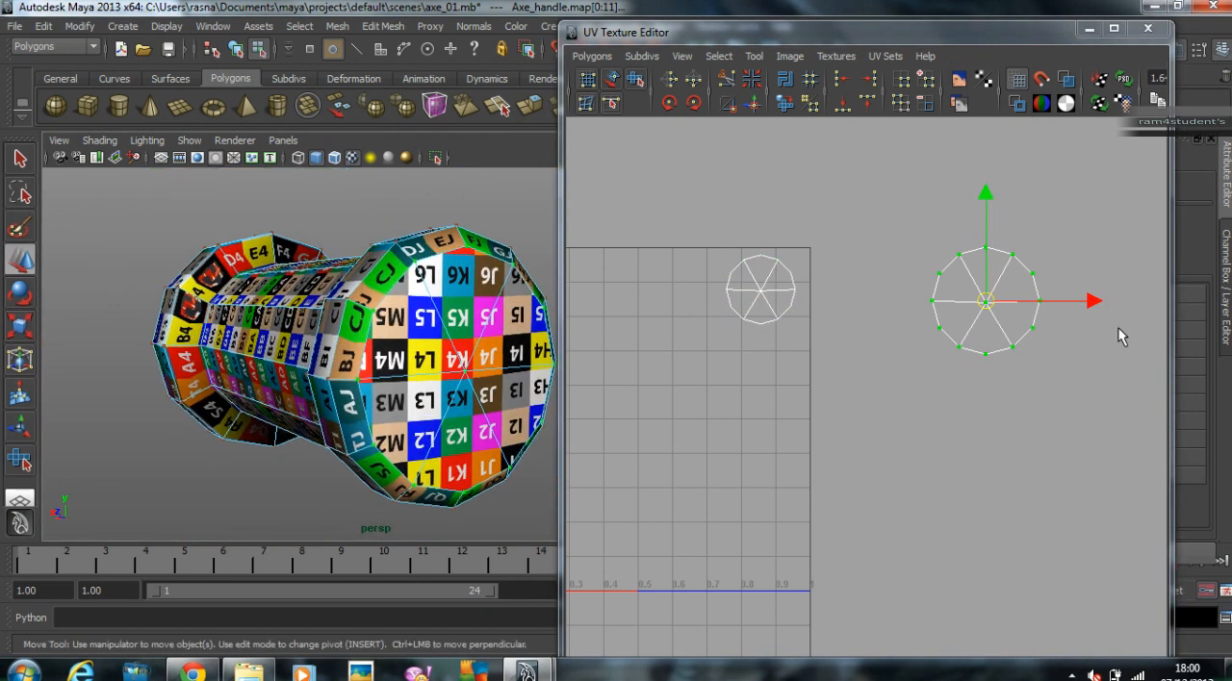
key("r")
left_click_drag(990, 306, 691, 291)
key("w")
Step: Scale the second cap shell up slightly so its checkers better match the grip body
key("r")
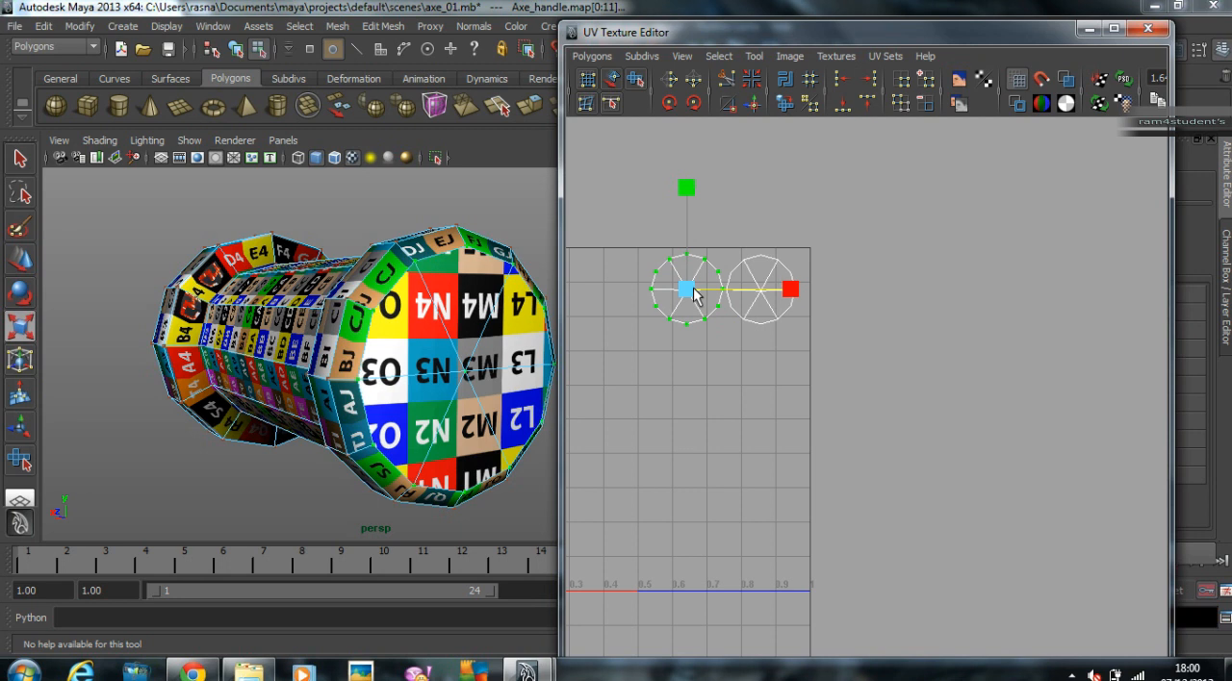
left_click_drag(689, 296, 699, 290)
key("w")
Step: Select all UVs of the grip's body shell and move the shell over into the 0–1 UV square
middle_click_drag(759, 296, 1016, 292, "alt")
right_click_drag(1017, 291, 684, 316, "alt")
middle_click_drag(536, 320, 555, 316, "alt")
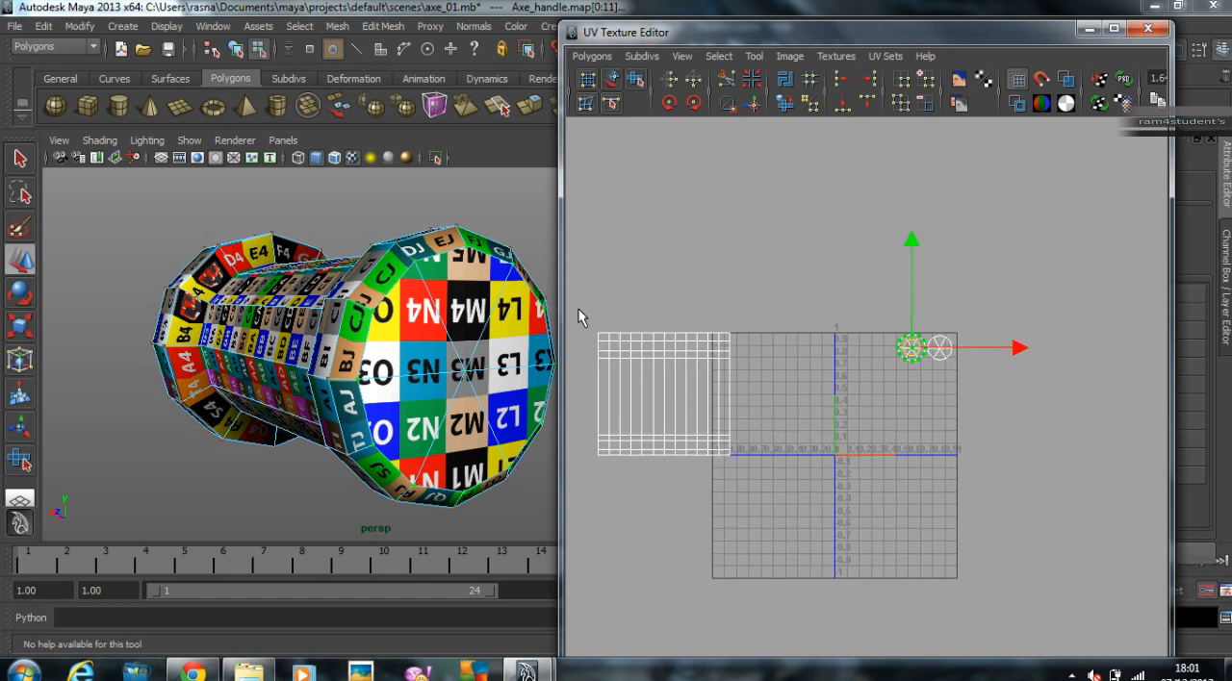
left_click_drag(746, 418, 746, 418)
scroll(756, 346, "up", 2)
left_click_drag(597, 376, 930, 382)
right_click_drag(930, 382, 1138, 340, "alt")
middle_click_drag(1088, 338, 992, 334, "alt")
Step: Scale the body shell down to about 0.8 units wide and shift it down and left within the UV square
key("r")
left_click_drag(879, 369, 856, 383)
key("w")
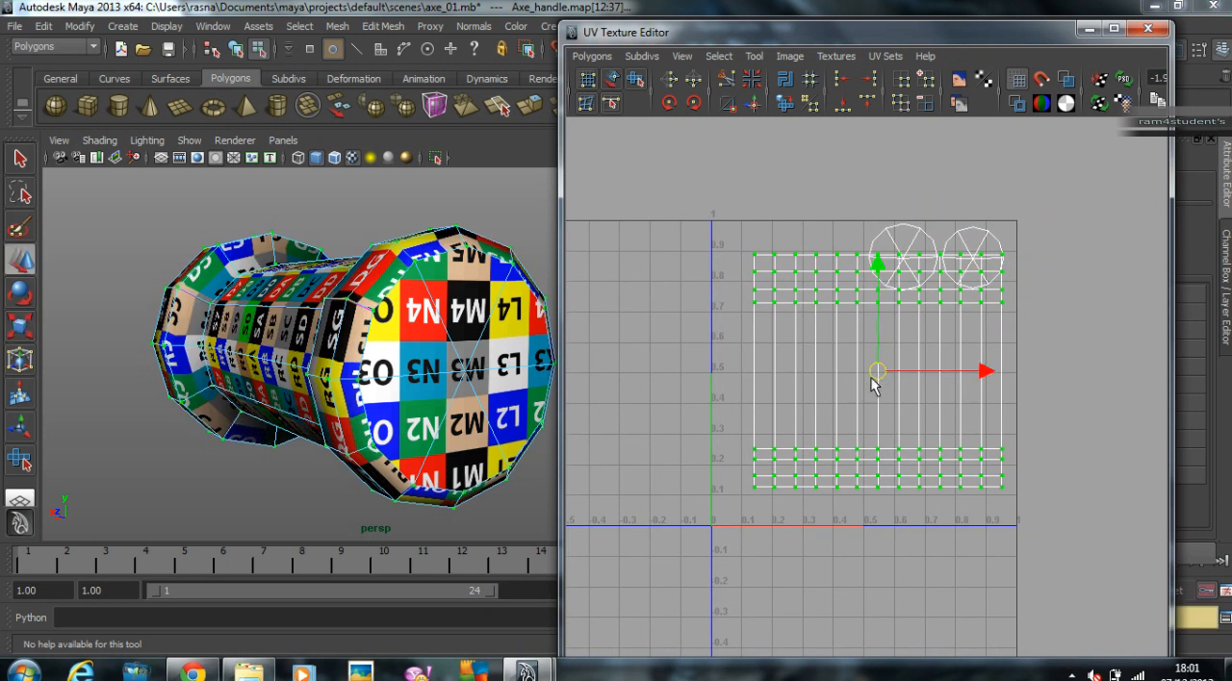
left_click_drag(884, 378, 854, 396)
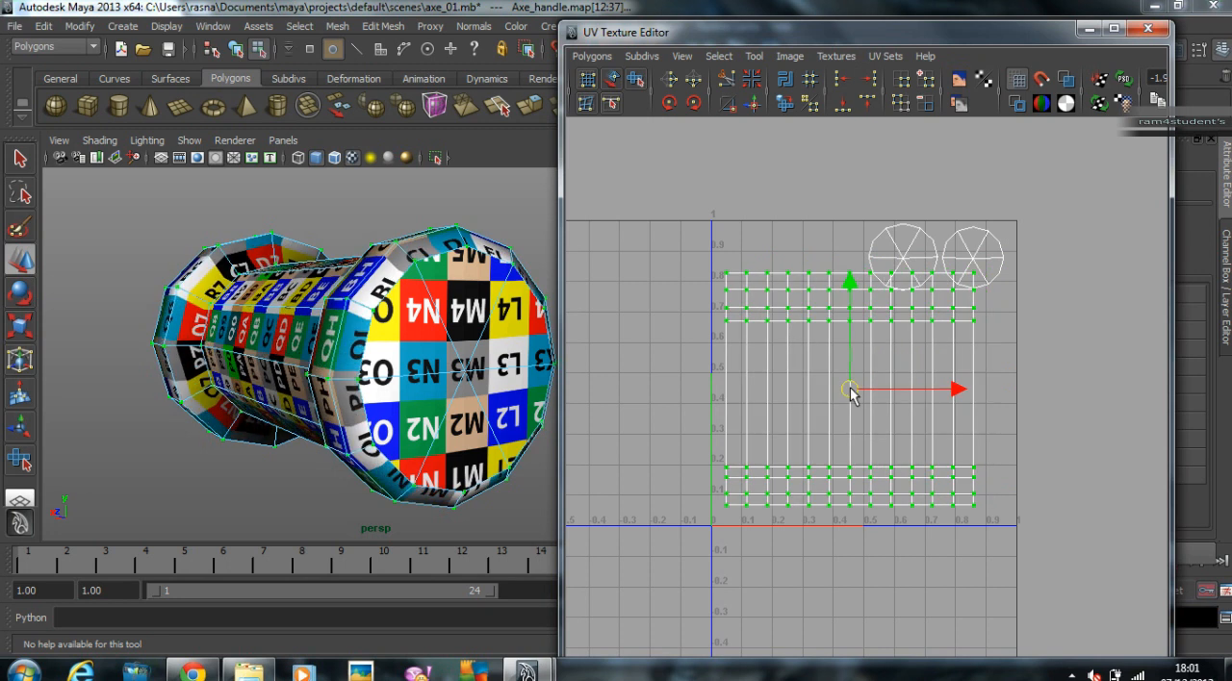
Step: Shrink the body shell further to about 0.7 units wide and place it below the two cap shells without overlap
left_click_drag(459, 281, 389, 423, "alt")
right_click_drag(829, 386, 933, 376, "alt")
key("r")
left_click_drag(849, 393, 861, 414)
key("w")
Step: Inspect the checker pattern around the grip, return to object mode, and select the whole grip
scroll(486, 356, "down", 5)
left_click_drag(484, 355, 509, 348, "alt")
right_click_drag(338, 317, 456, 298)
left_click_drag(472, 283, 261, 312, "alt")
left_click(316, 325)
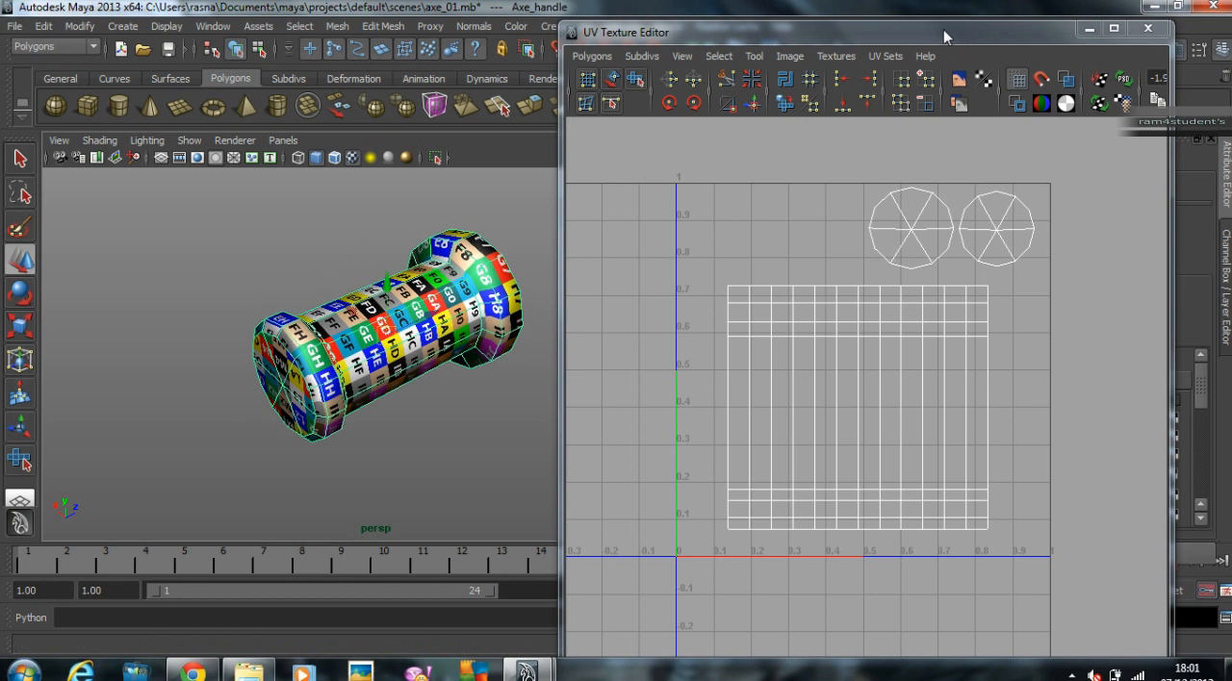
Step: Bring up the Channel Box / Layer Editor and minimize the UV Texture Editor
left_click_drag(962, 32, 562, 38)
key("ctrl+a")
left_click(1227, 272)
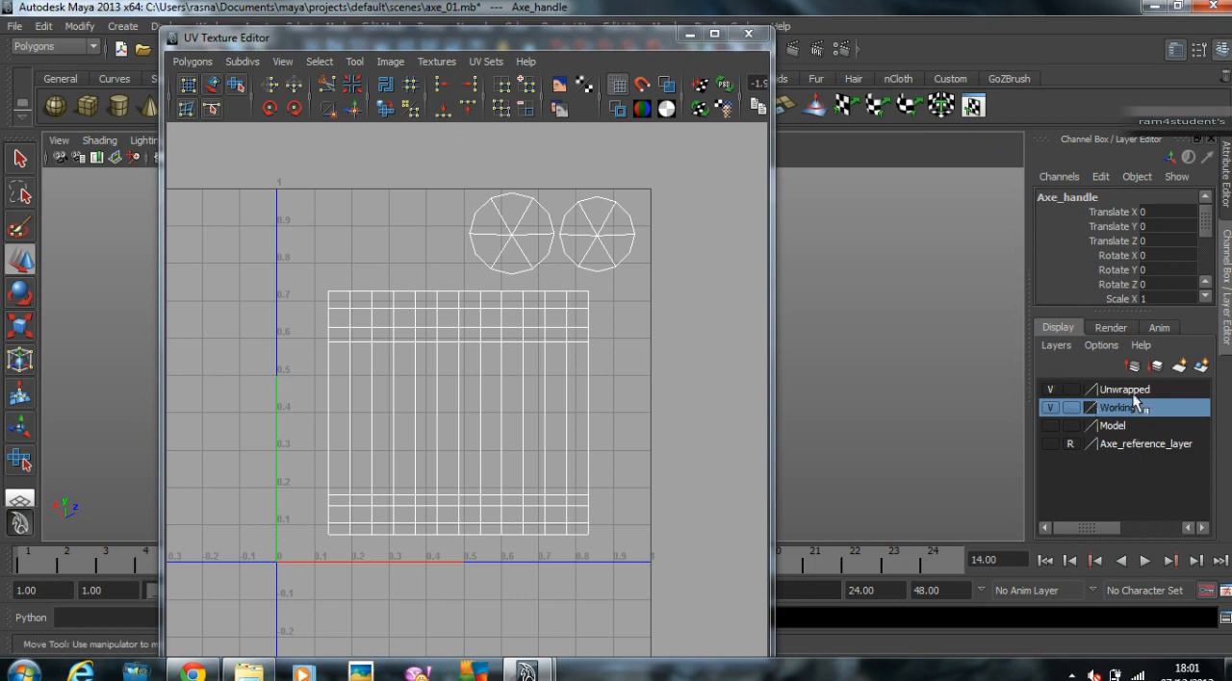
left_click(689, 35)
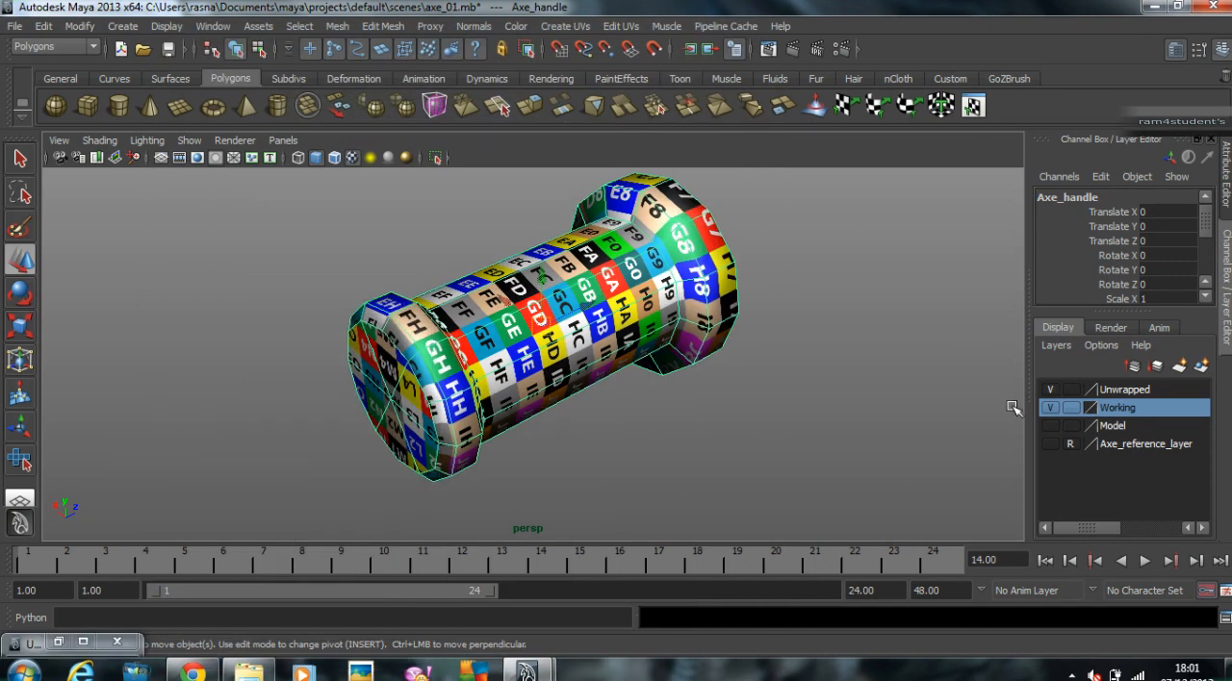
Step: Add the finished grip to the Unwrapped layer and hide that layer
right_click(1137, 395)
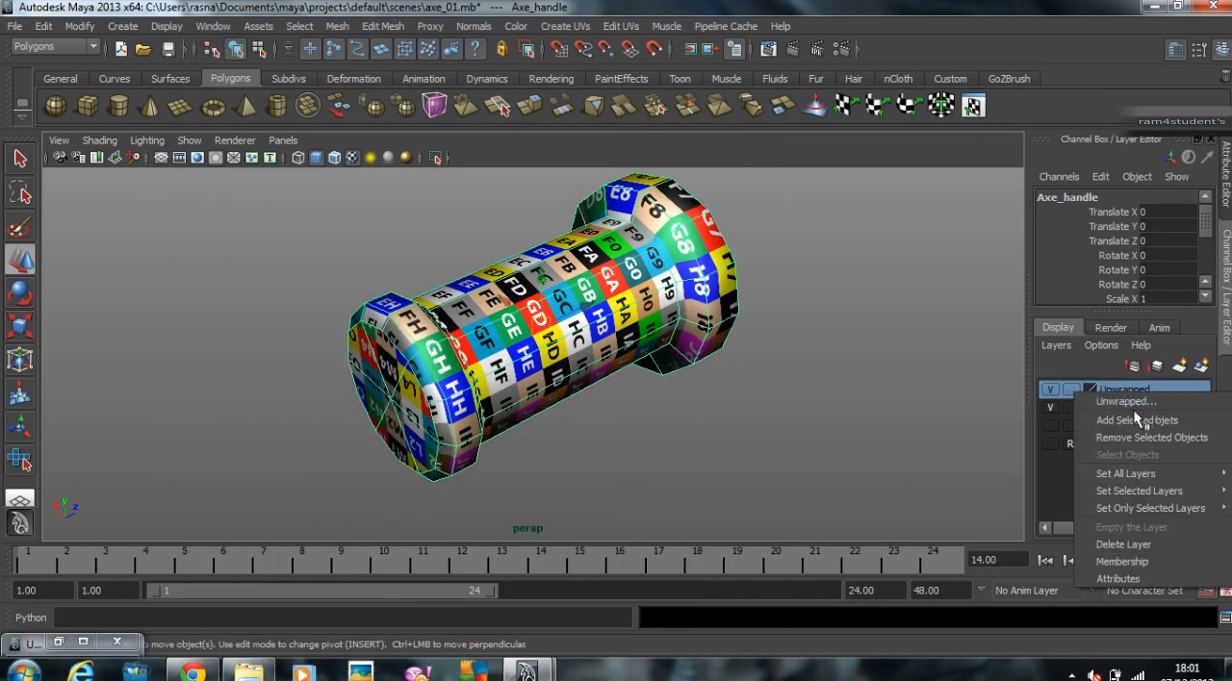
left_click(1139, 420)
key("f")
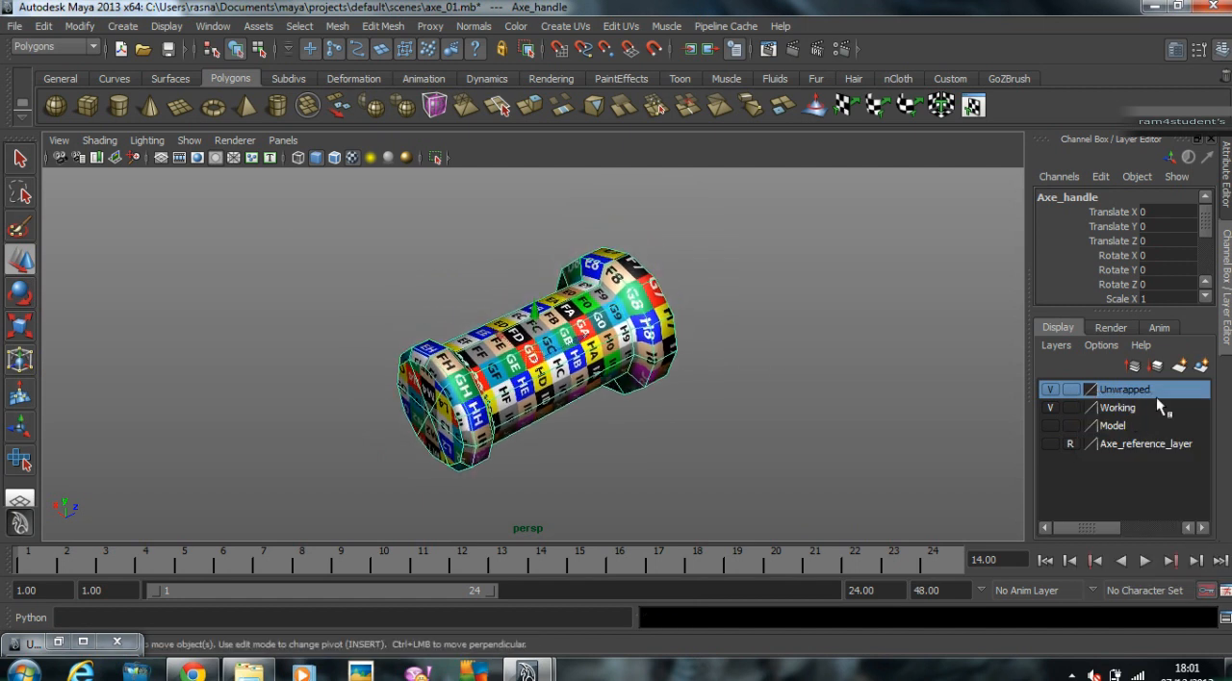
left_click(1049, 389)
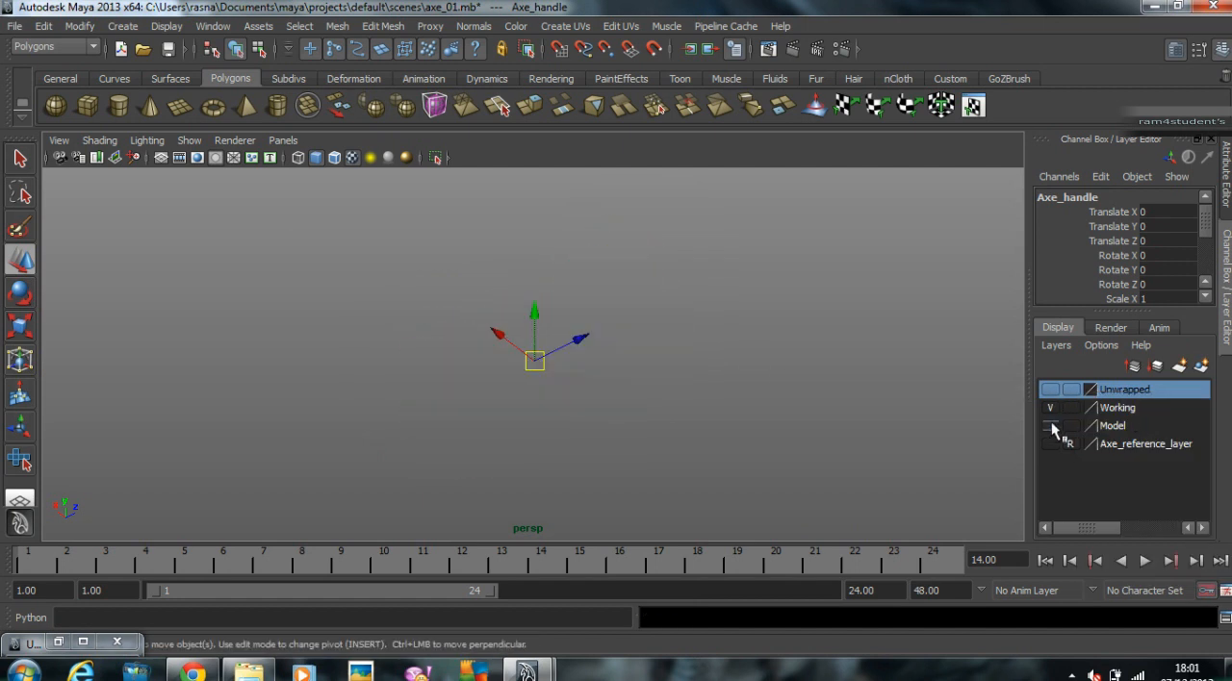
Step: Show the Model layer and select the axe's wooden shaft
left_click(1050, 425)
right_click_drag(420, 378, 409, 377, "alt")
middle_click_drag(537, 368, 702, 328, "alt")
left_click_drag(702, 328, 278, 382, "alt")
left_click(470, 330)
left_click_drag(470, 331, 664, 412, "alt")
Step: Add the wooden shaft to the Working layer and hide the Model layer
left_click(1070, 408)
right_click(1076, 408)
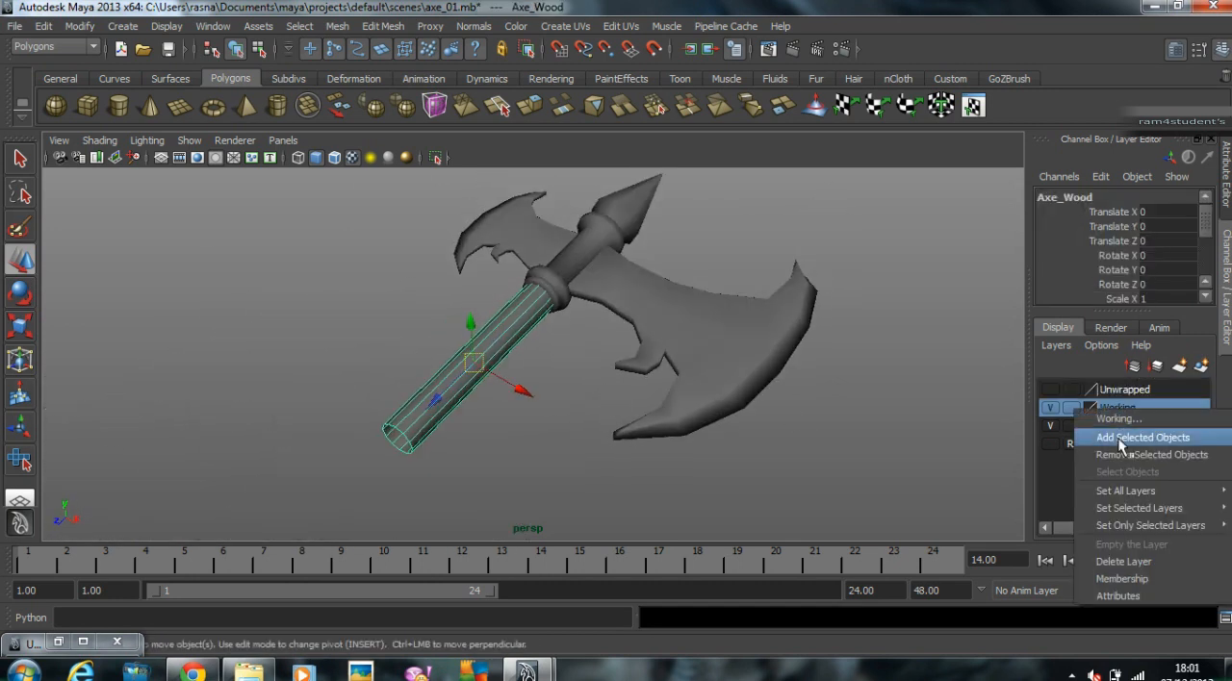
left_click(1123, 437)
left_click(1050, 426)
right_click_drag(289, 344, 401, 322, "alt")
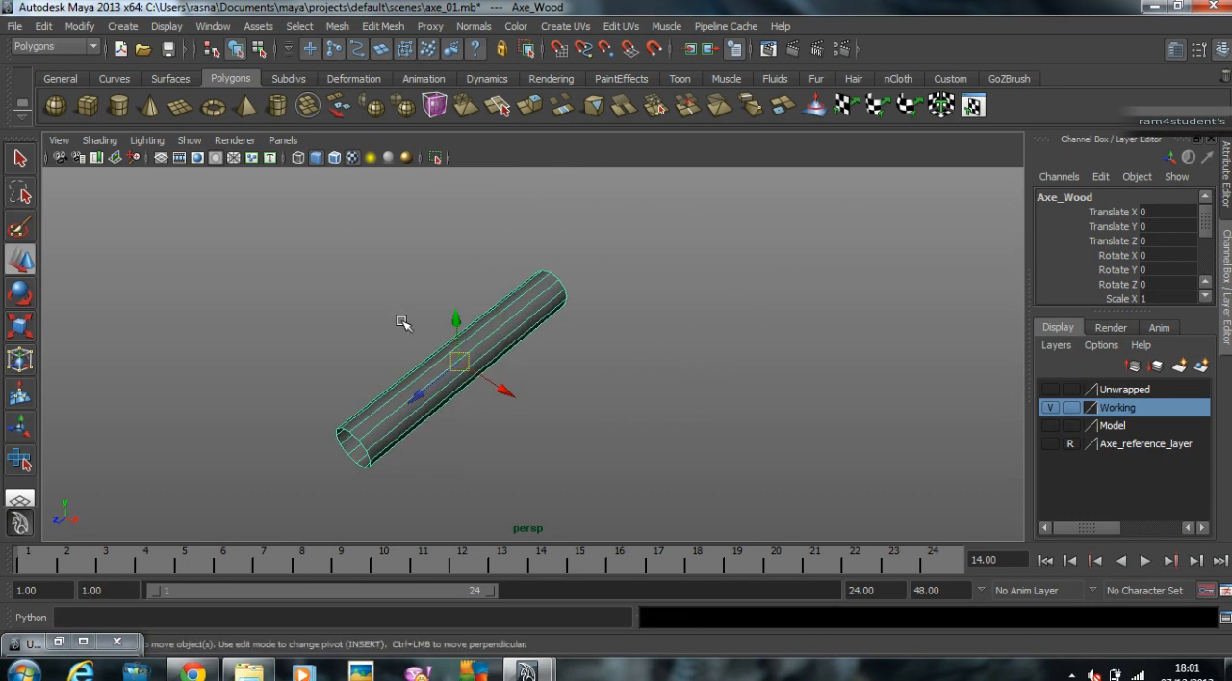
Step: Restore the UV Texture Editor beside the viewport and assign the existing texture reference material to the wooden shaft
left_click(58, 642)
left_click_drag(441, 43, 1029, 84)
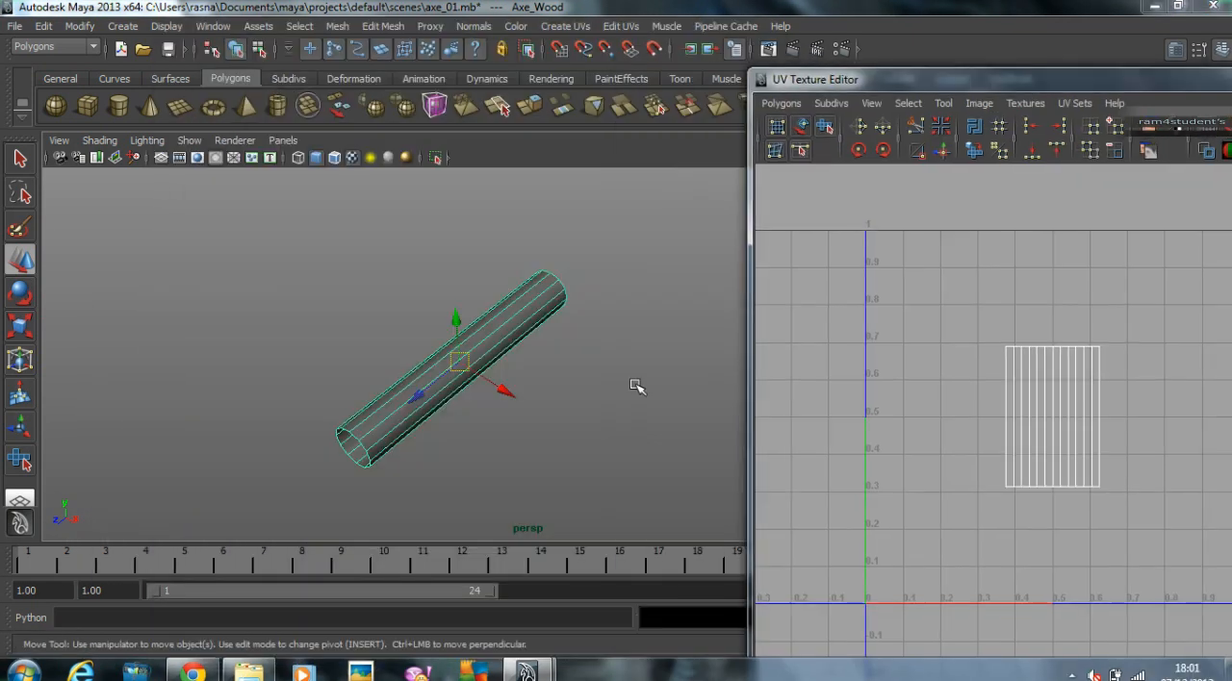
right_click(508, 334)
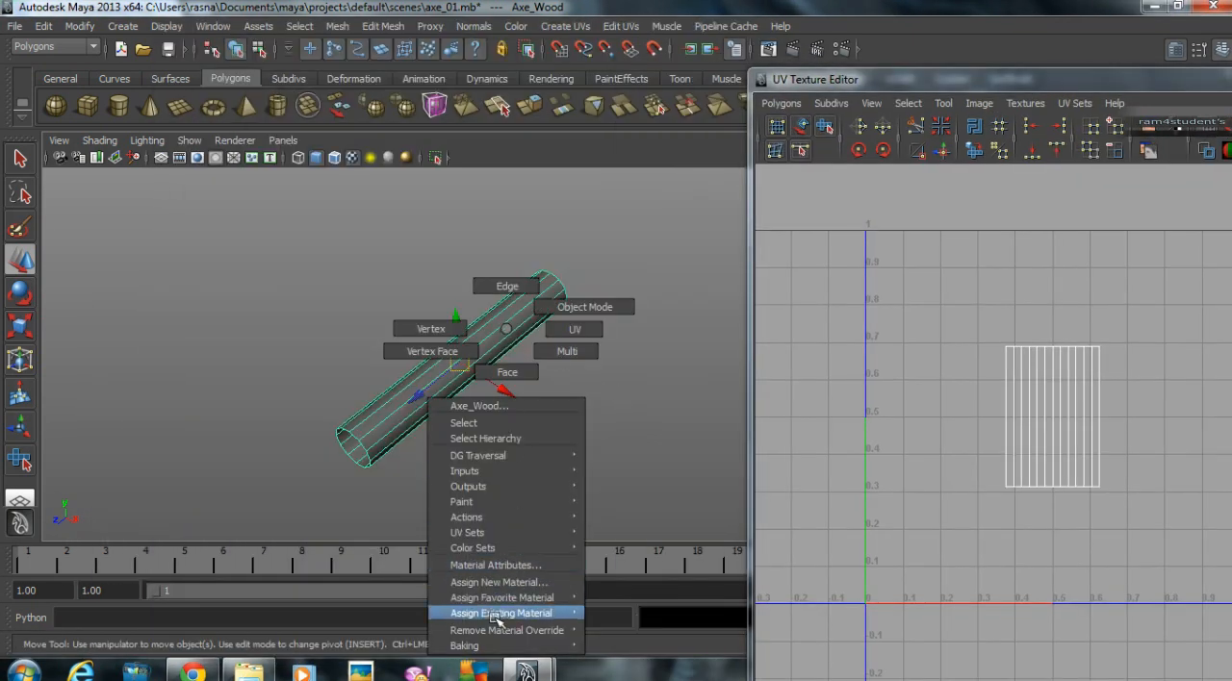
mouse_move(497, 618)
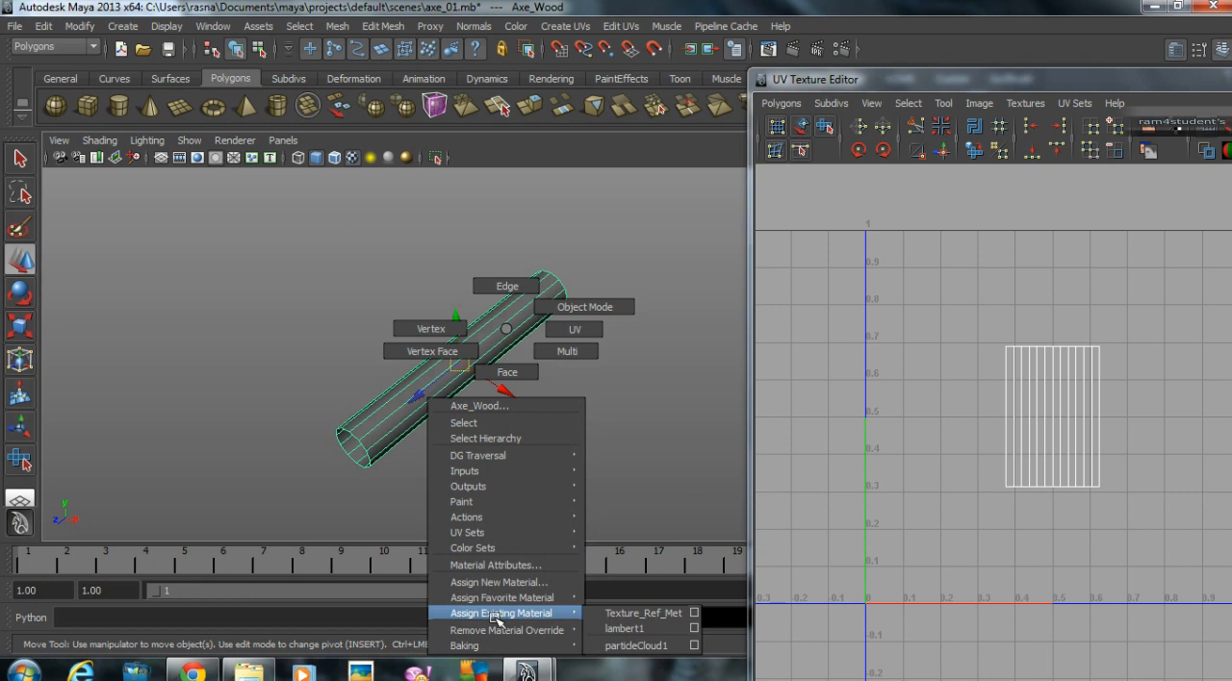
left_click(643, 613)
left_click(625, 289)
Step: Select all UVs of the wooden shaft and scale the shell up to nearly the full height of the UV square
left_click_drag(489, 362, 679, 382, "alt")
middle_click_drag(679, 382, 441, 300, "alt")
left_click_drag(441, 300, 472, 356, "alt")
left_click(473, 363)
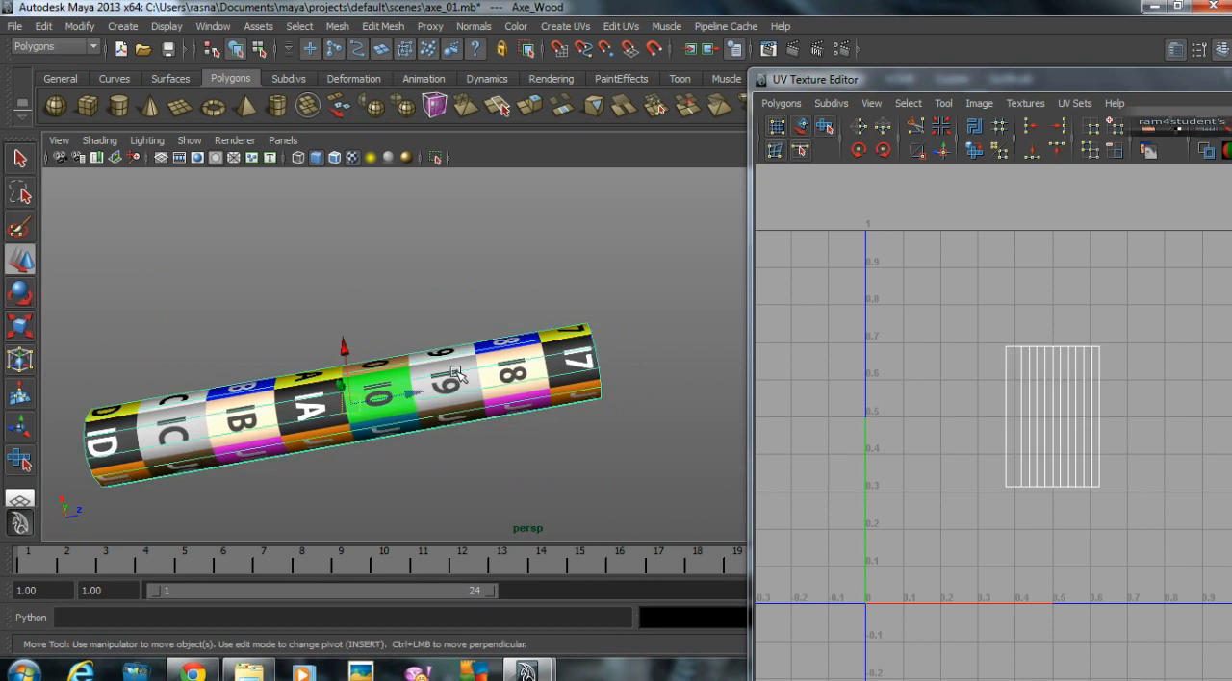
middle_click_drag(1075, 411, 967, 325, "alt")
right_click_drag(961, 315, 1029, 317)
left_click_drag(879, 225, 1020, 419)
right_click_drag(1020, 420, 976, 293, "alt")
key("r")
left_click_drag(967, 352, 1116, 356)
Step: Narrow the shaft's UV shell horizontally to about 0.4 units wide so the checkers look square
left_click_drag(341, 354, 380, 366, "alt")
left_click_drag(1075, 354, 1038, 355)
left_click_drag(570, 339, 622, 349, "alt")
right_click_drag(622, 350, 614, 380, "alt")
left_click_drag(614, 380, 552, 407, "alt")
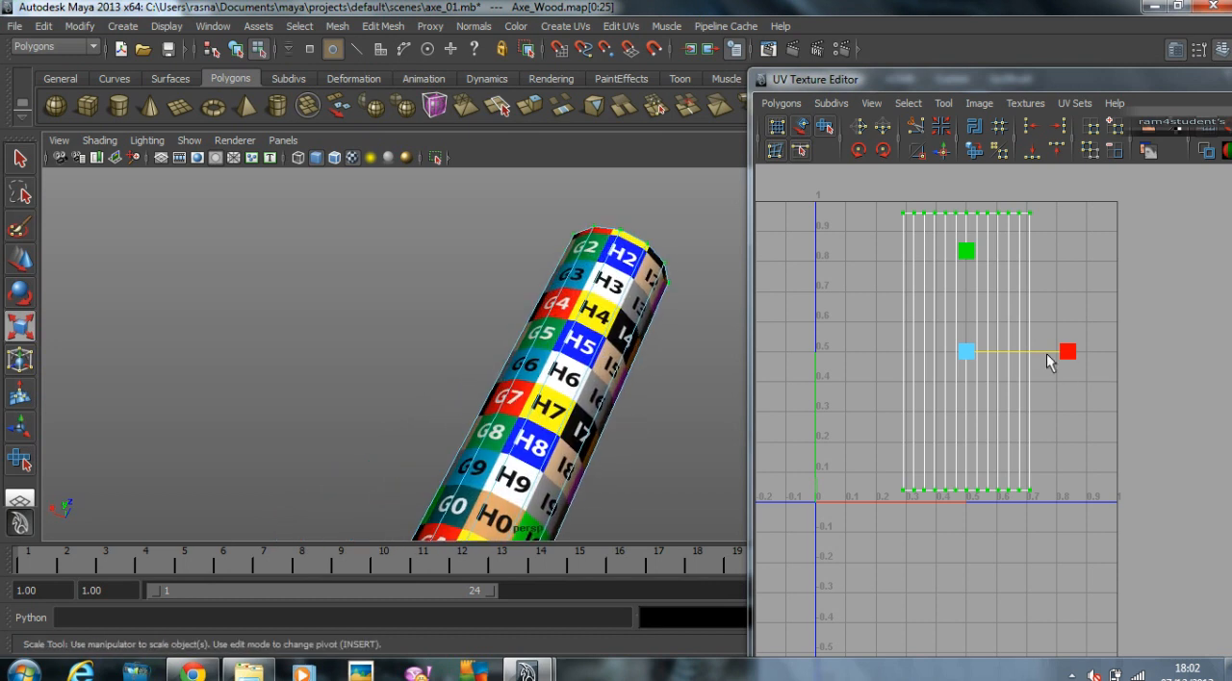
left_click_drag(1066, 353, 1062, 354)
left_click_drag(515, 366, 348, 308, "alt")
mouse_move(550, 336)
left_mouse_down("alt")
mouse_move(579, 355)
mouse_move(567, 326)
left_mouse_up("alt")
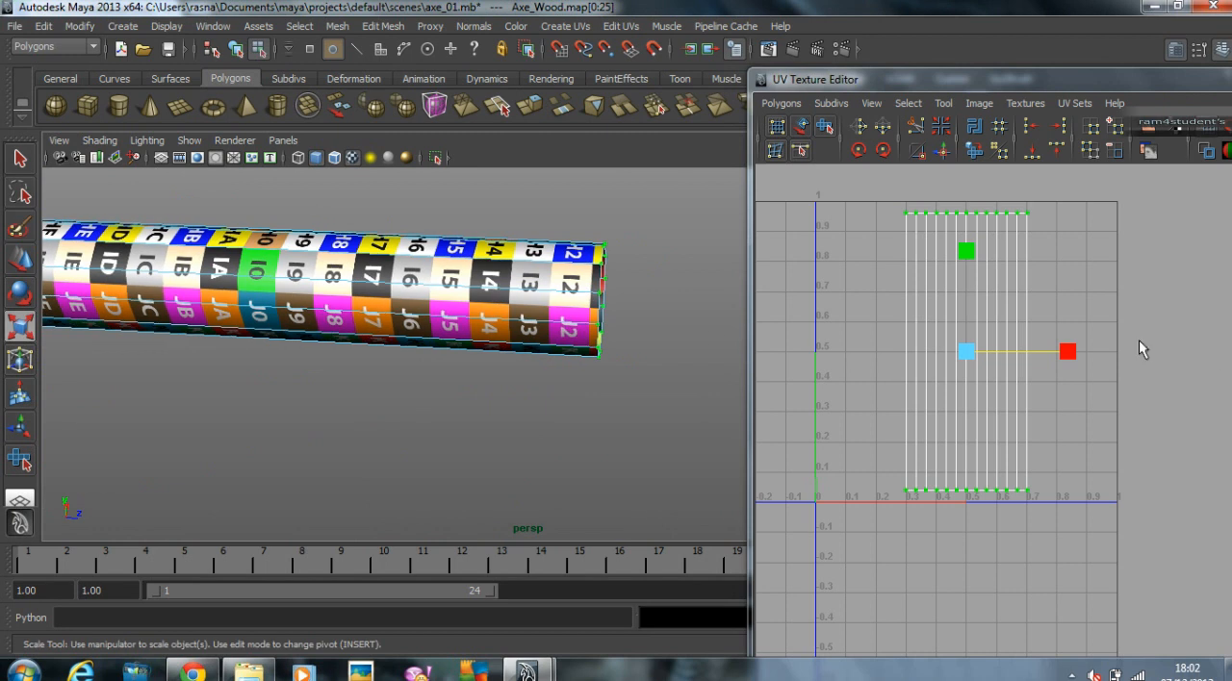
Step: Return to object mode and minimize the UV Texture Editor to uncover the Layer Editor
right_click_drag(519, 320, 634, 284)
left_click_drag(634, 285, 706, 313, "alt")
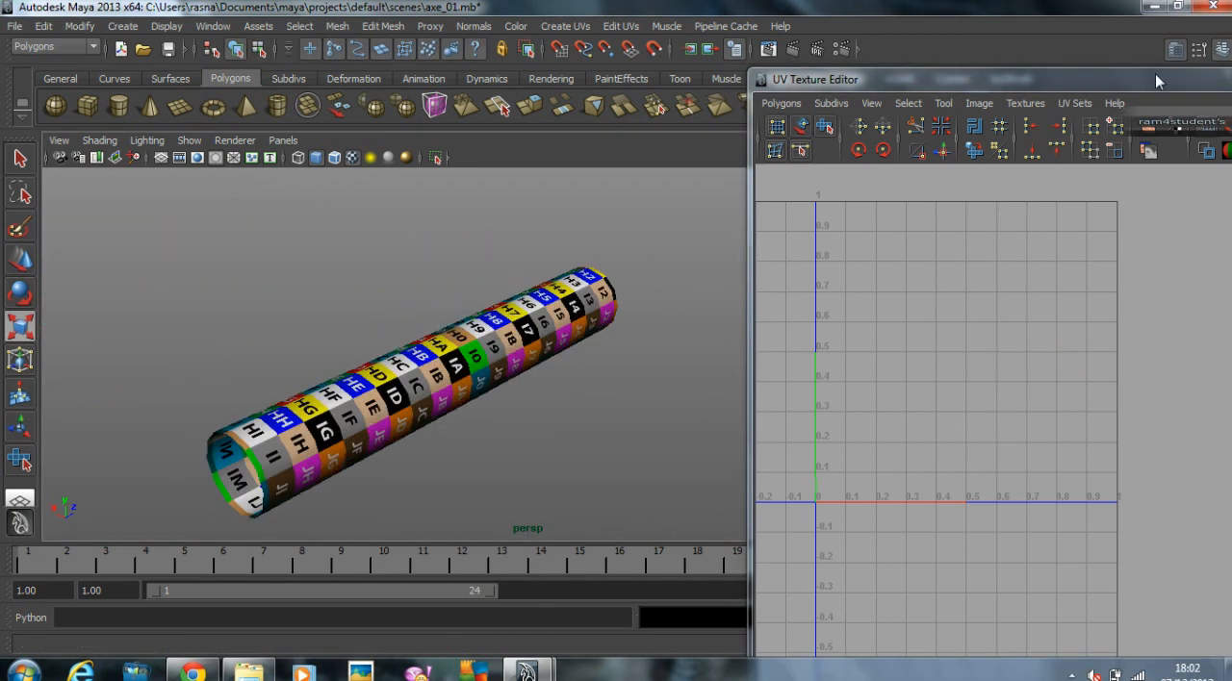
left_click_drag(1155, 83, 1155, 96)
left_click_drag(961, 89, 361, 61)
left_click(680, 64)
Step: Select the unwrapped wooden shaft and add it to the Unwrapped layer
left_click(563, 321)
left_click(1065, 391)
right_click(1064, 393)
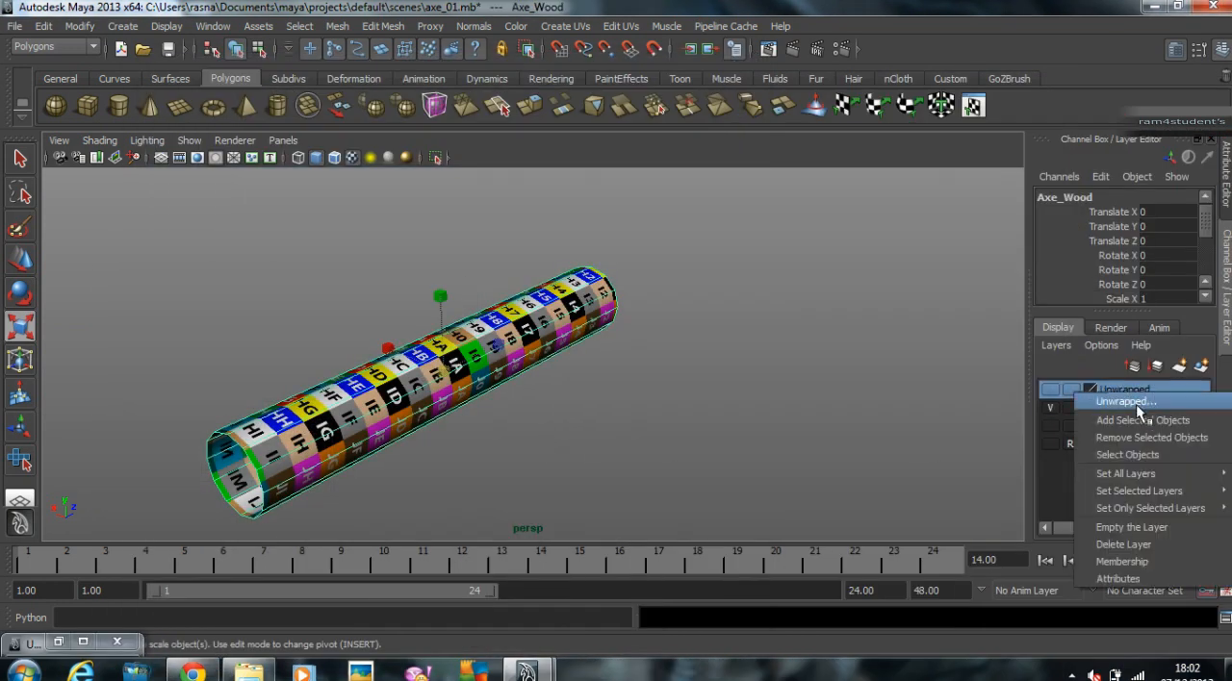
left_click(1104, 421)
Step: Show the Model layer again and select the holder at the centre of the axe head
left_click(1050, 425)
left_click_drag(393, 360, 487, 389, "alt")
left_click(418, 347)
left_click_drag(418, 347, 478, 336, "alt")
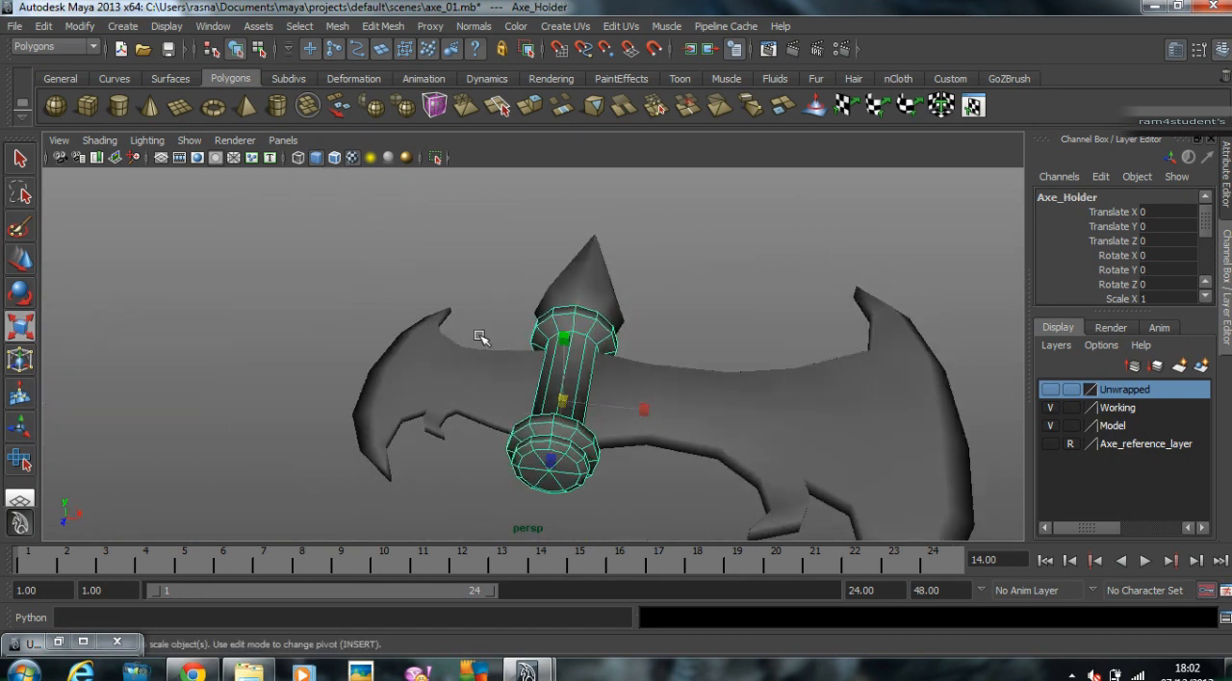
Step: Add the axe holder to the Working layer and hide the Model layer
left_click(1116, 408)
right_click(1119, 410)
left_click(1121, 433)
left_click(1050, 425)
Step: Assign the existing checker reference material to the axe holder
left_click_drag(970, 425, 577, 319, "alt")
right_click(575, 317)
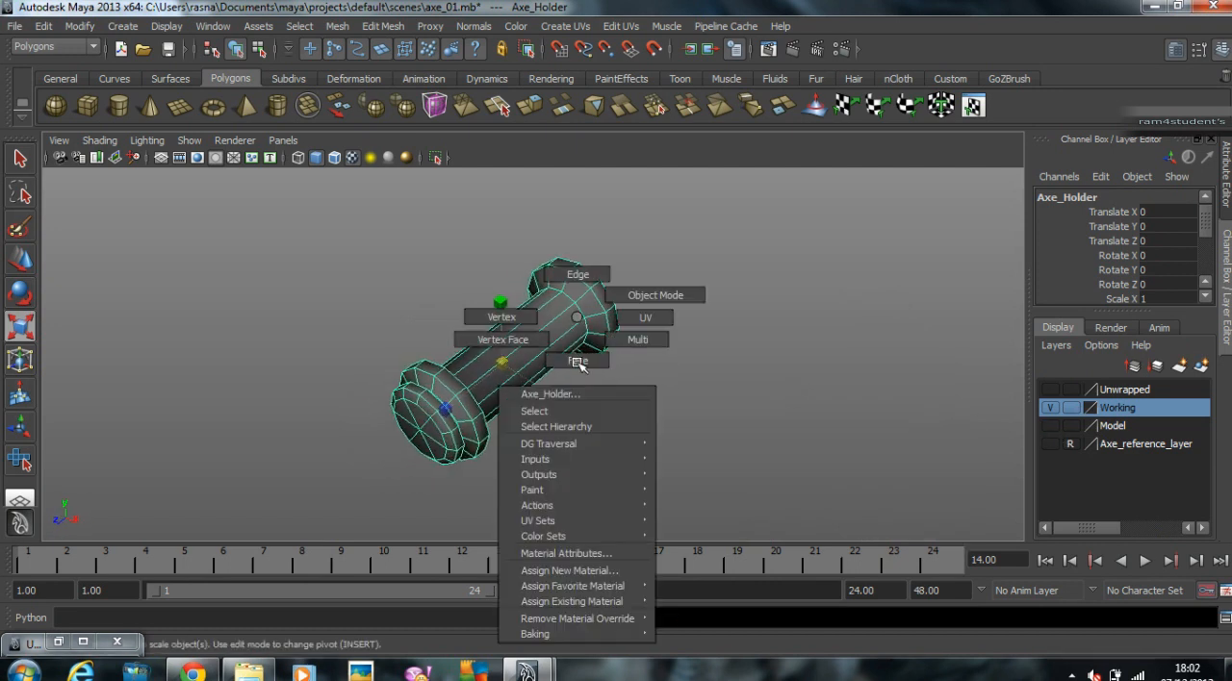
mouse_move(578, 601)
left_click(722, 601)
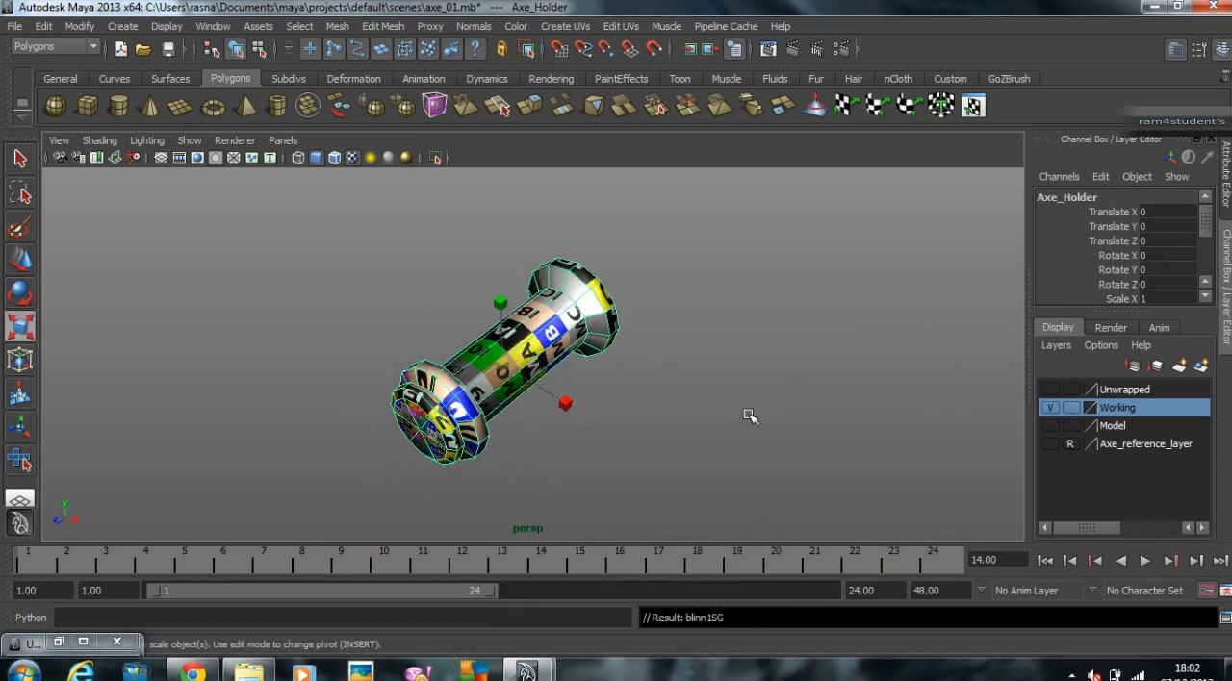
Step: Bring back the UV Texture Editor and place it beside the axe holder so both stay in view
left_click(59, 642)
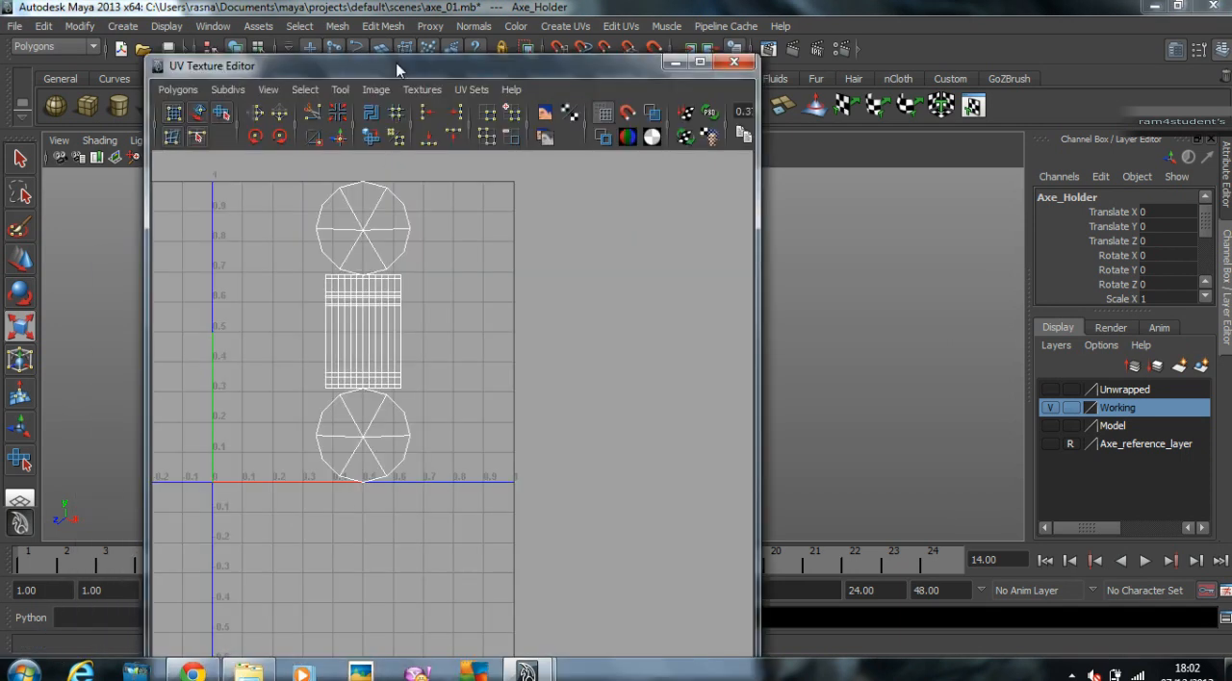
left_click_drag(405, 66, 1049, 73)
left_click_drag(616, 356, 693, 314, "alt")
scroll(693, 313, "up", 3)
middle_click_drag(1112, 235, 1055, 326, "alt")
Step: Select the upper circular cap's UV shell, move it aside from the cylindrical shell and scale it down
right_click_drag(957, 284, 1012, 287)
left_click(953, 282)
key("w")
right_click(953, 281)
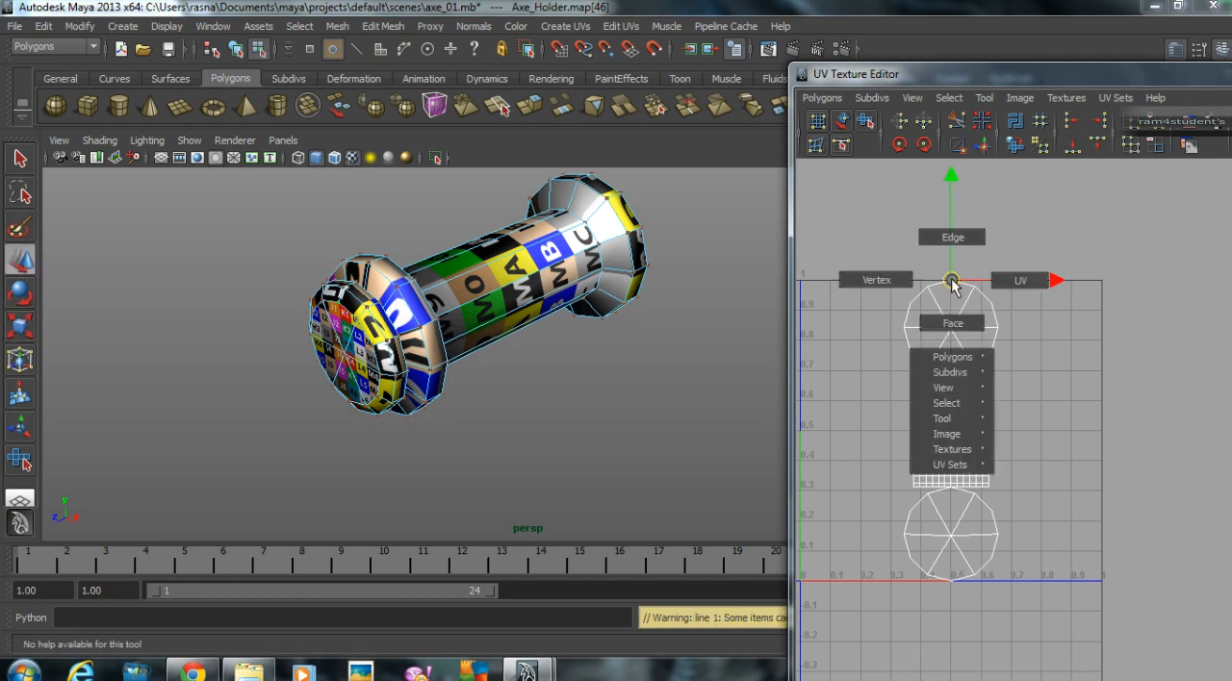
right_click_drag(937, 441, 1075, 439)
left_click_drag(958, 332, 1061, 334)
scroll(1139, 324, "up", 3)
key("r")
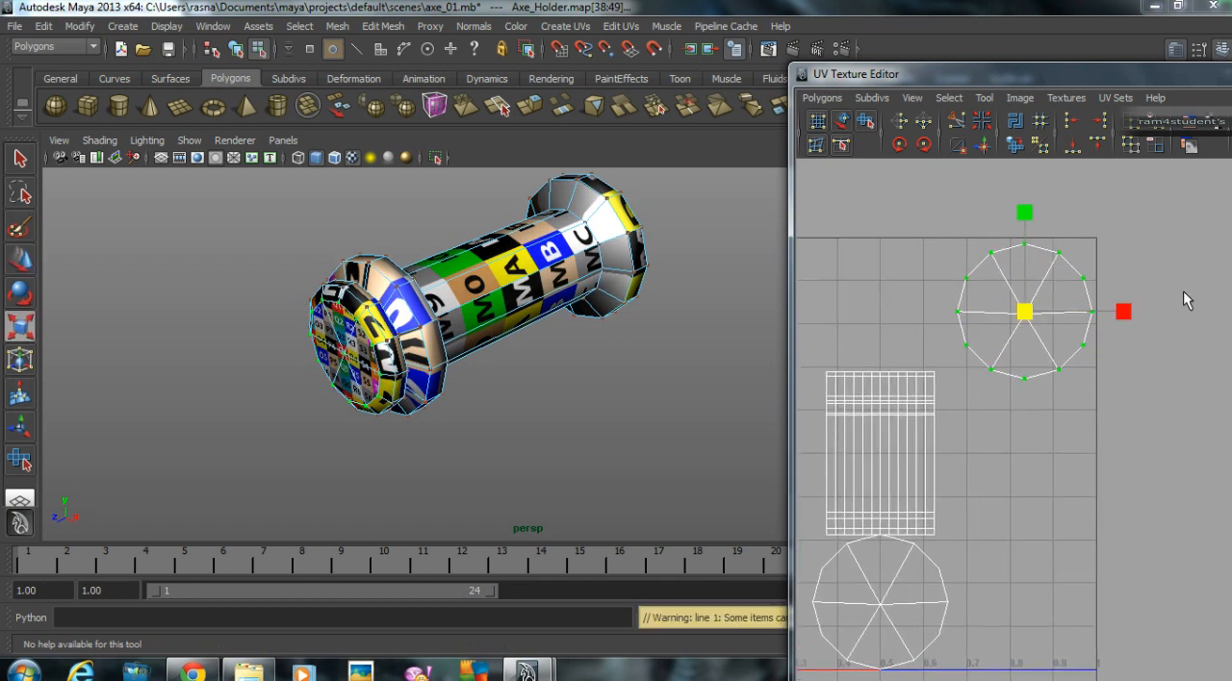
middle_click_drag(1174, 267, 1144, 286)
Step: Select the lower circular cap's whole UV shell and move it above the cylindrical shell
left_click_drag(712, 299, 564, 295, "alt")
middle_click_drag(564, 295, 658, 312, "alt")
middle_click_drag(946, 545, 976, 447, "alt")
left_click_drag(900, 525, 930, 570)
right_click_drag(913, 571, 926, 625)
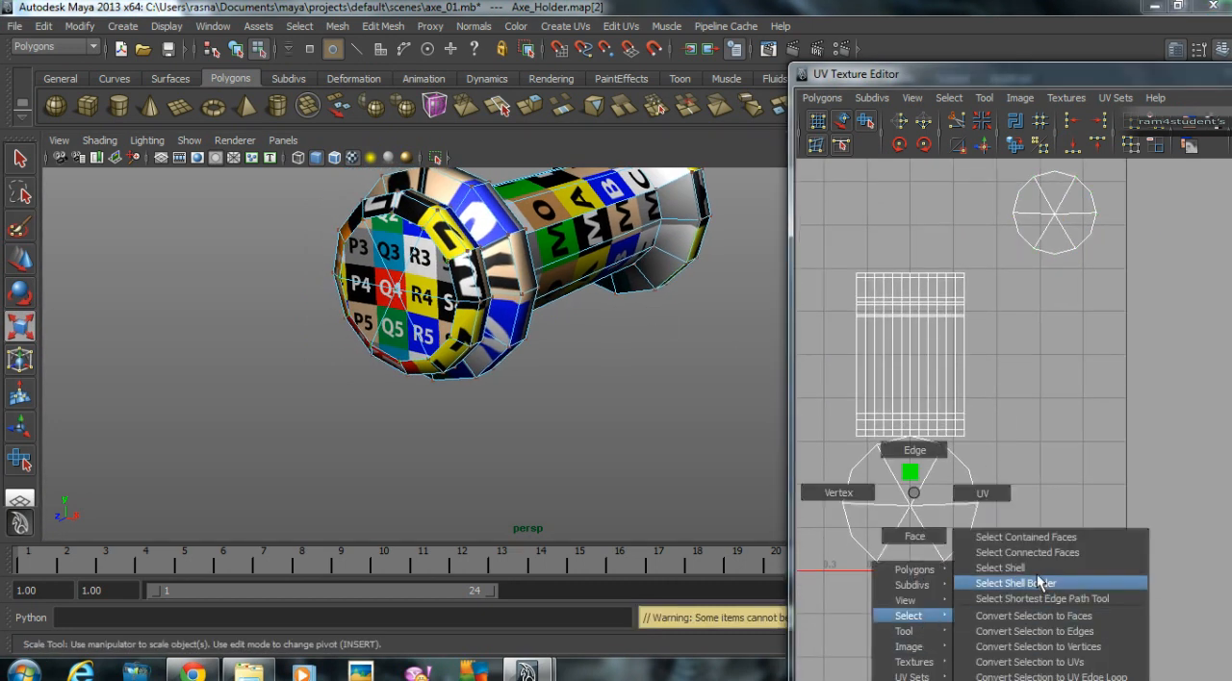
right_click_drag(1040, 583, 1038, 583)
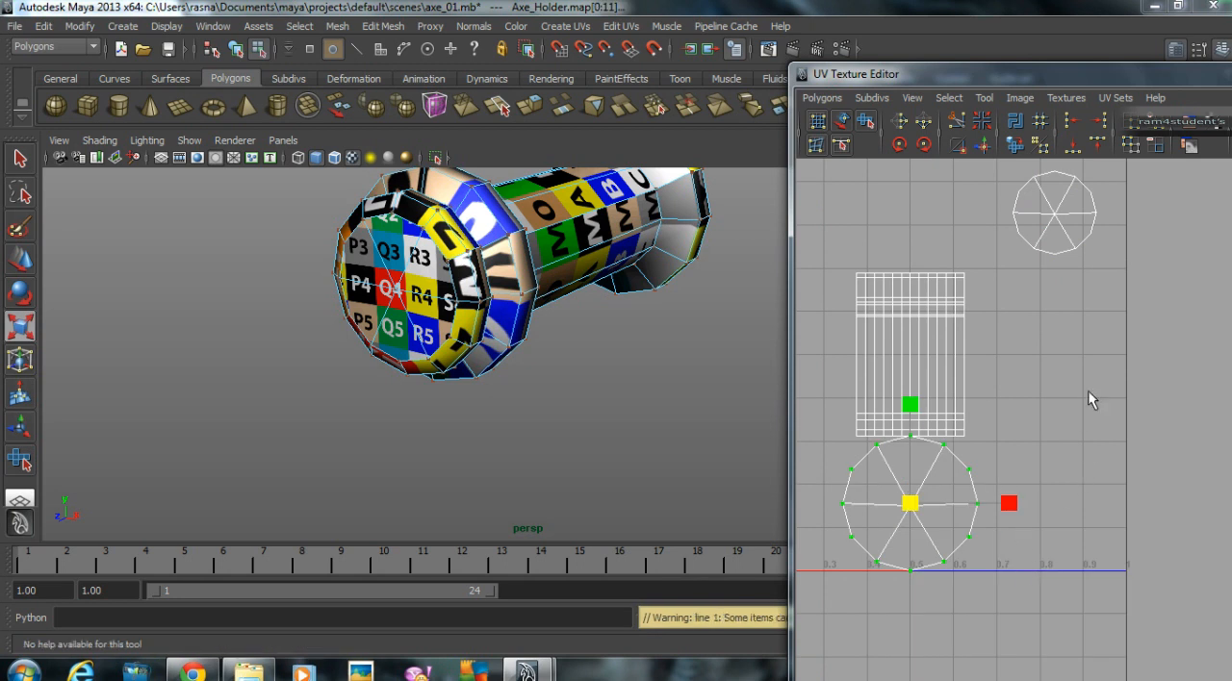
key("w")
left_click_drag(920, 500, 968, 219)
Step: Scale down the second cap's UV shell and arrange both cap shells side by side in the UV square's upper right corner
middle_click_drag(967, 220, 986, 411, "alt")
middle_click_drag(1072, 364, 1008, 356)
left_click_drag(1034, 357, 1098, 468)
middle_click_drag(1075, 447, 1095, 423)
middle_click_drag(1026, 422, 1084, 424, "alt")
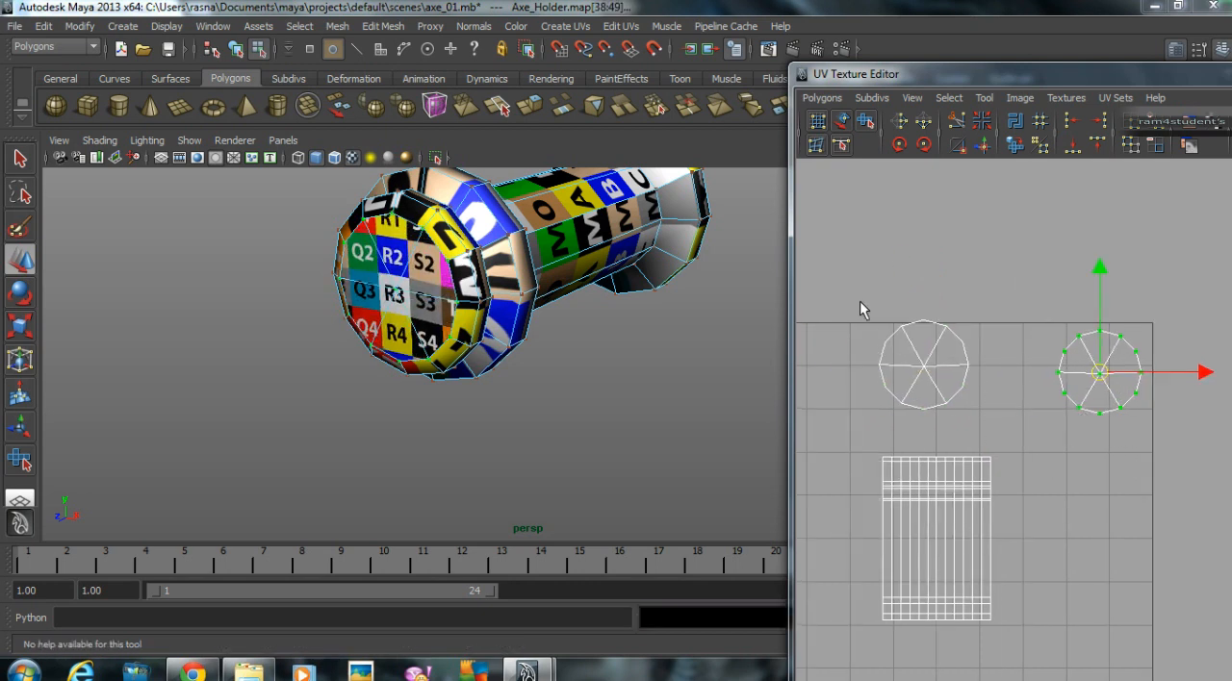
left_click_drag(966, 412, 968, 413)
middle_click_drag(1022, 420, 1043, 419)
left_click_drag(536, 355, 304, 340, "alt")
right_click_drag(304, 339, 587, 369, "alt")
middle_click_drag(587, 369, 605, 377, "alt")
left_click(604, 371)
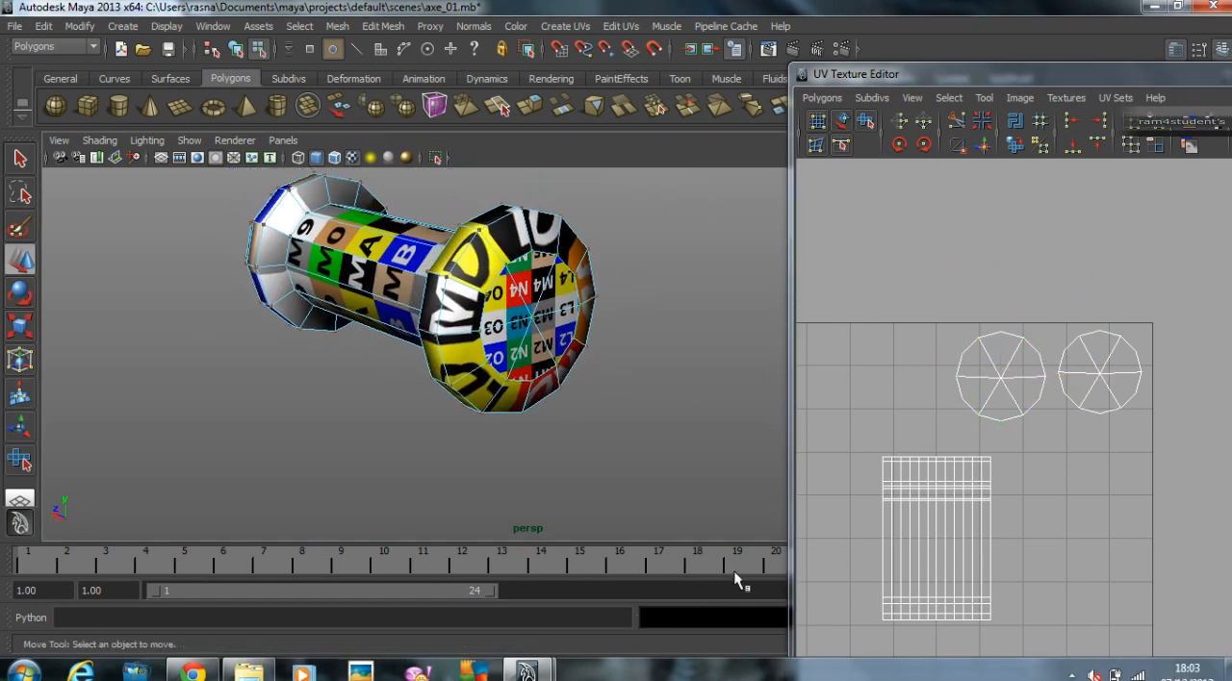
left_click_drag(529, 385, 632, 392, "alt")
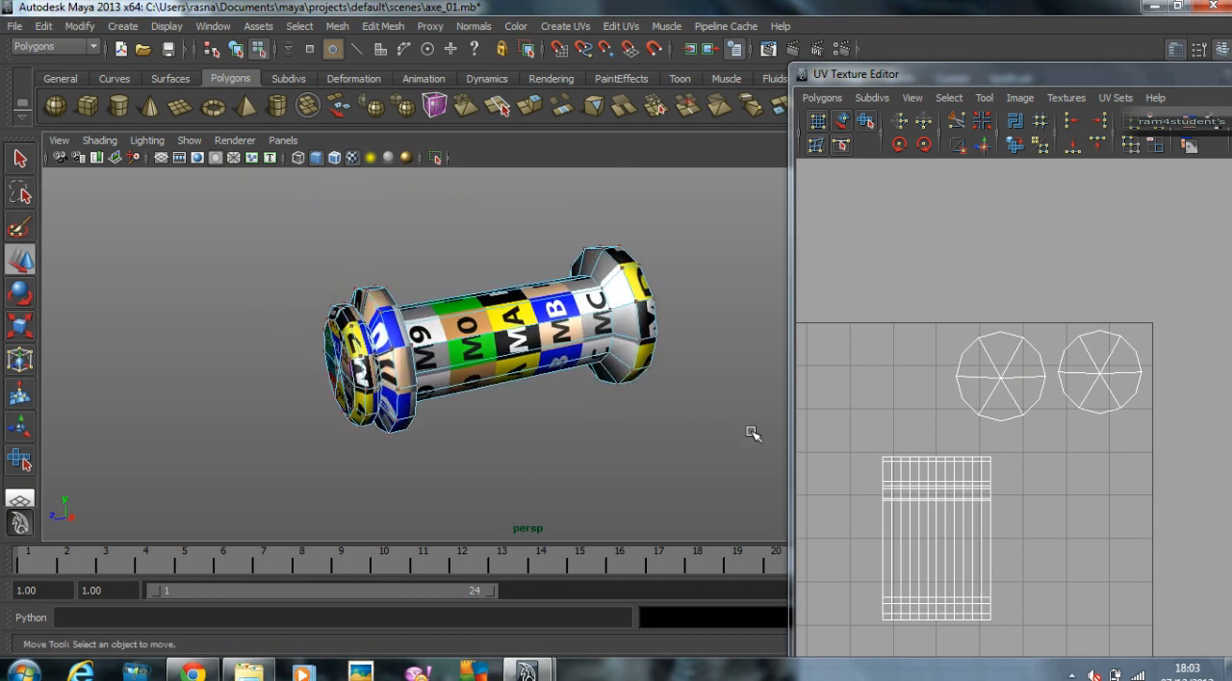
Step: Move the holder's cylindrical UV shell to the negative-U side of the grid and scale it up for a finer checker pattern
middle_click_drag(987, 478, 1042, 379, "alt")
right_click_drag(1042, 379, 767, 383, "alt")
middle_click_drag(1091, 360, 1198, 343, "alt")
right_click_drag(1197, 343, 1066, 389, "alt")
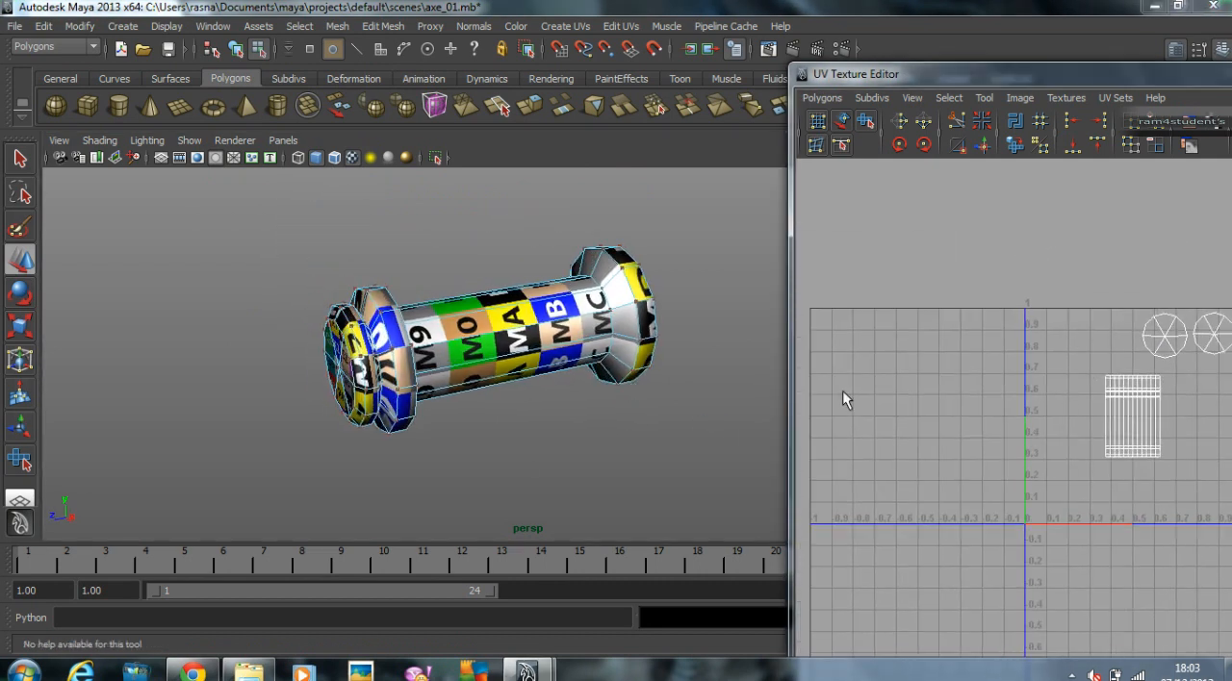
right_click_drag(1137, 405, 1167, 400)
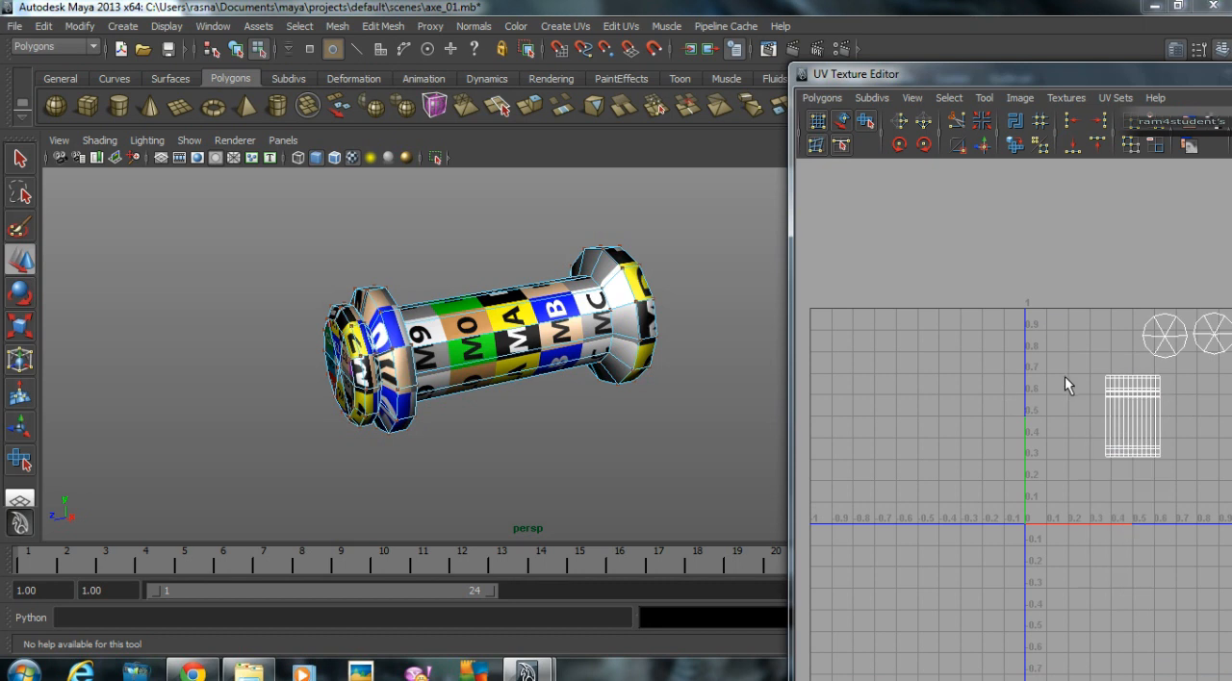
left_click_drag(1070, 369, 1136, 411)
left_click_drag(1193, 519, 1193, 519)
right_click_drag(1193, 520, 1100, 432, "alt")
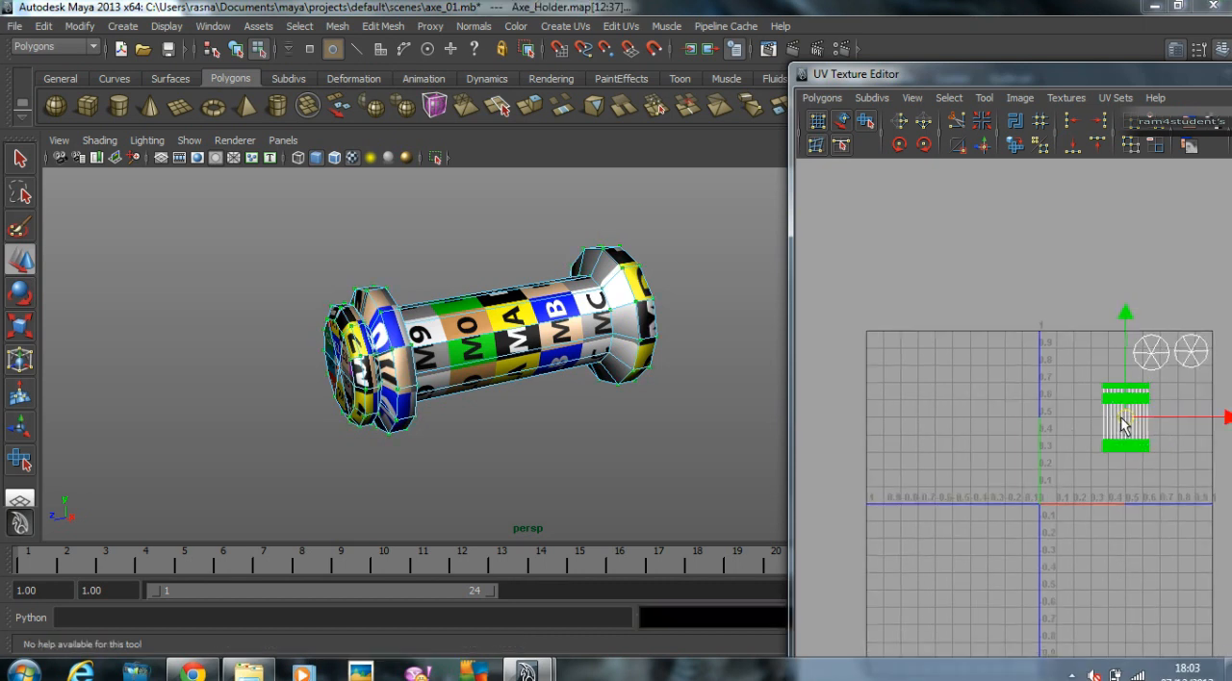
left_click_drag(1121, 426, 912, 418)
middle_click_drag(912, 418, 1141, 404, "alt")
key("r")
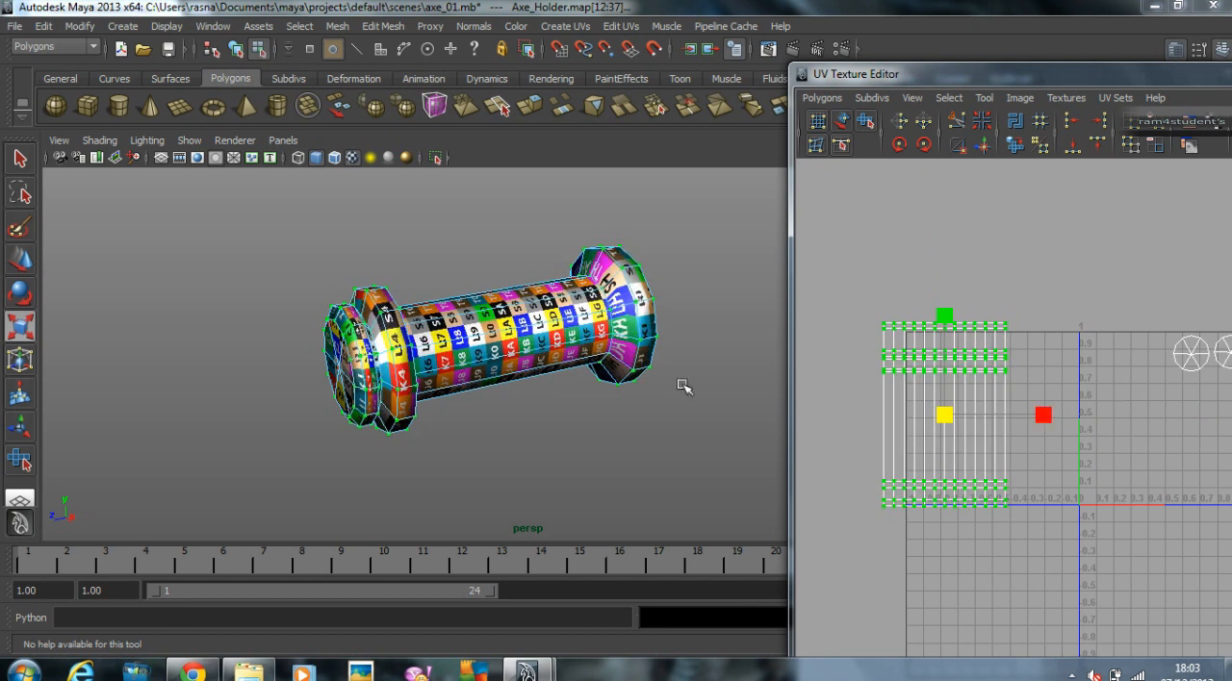
Step: Examine the stretched checker on the holder's flared end and select an edge there to locate its row in the UV layout
right_click_drag(501, 337, 577, 338, "alt")
left_click_drag(578, 338, 503, 383, "alt")
middle_click_drag(502, 383, 571, 399, "alt")
left_click_drag(570, 400, 595, 330, "alt")
right_click_drag(442, 298, 468, 279)
scroll(1065, 344, "up", 2)
middle_click_drag(1067, 346, 1130, 360, "alt")
scroll(1130, 360, "up", 3)
middle_click_drag(917, 348, 1004, 355, "alt")
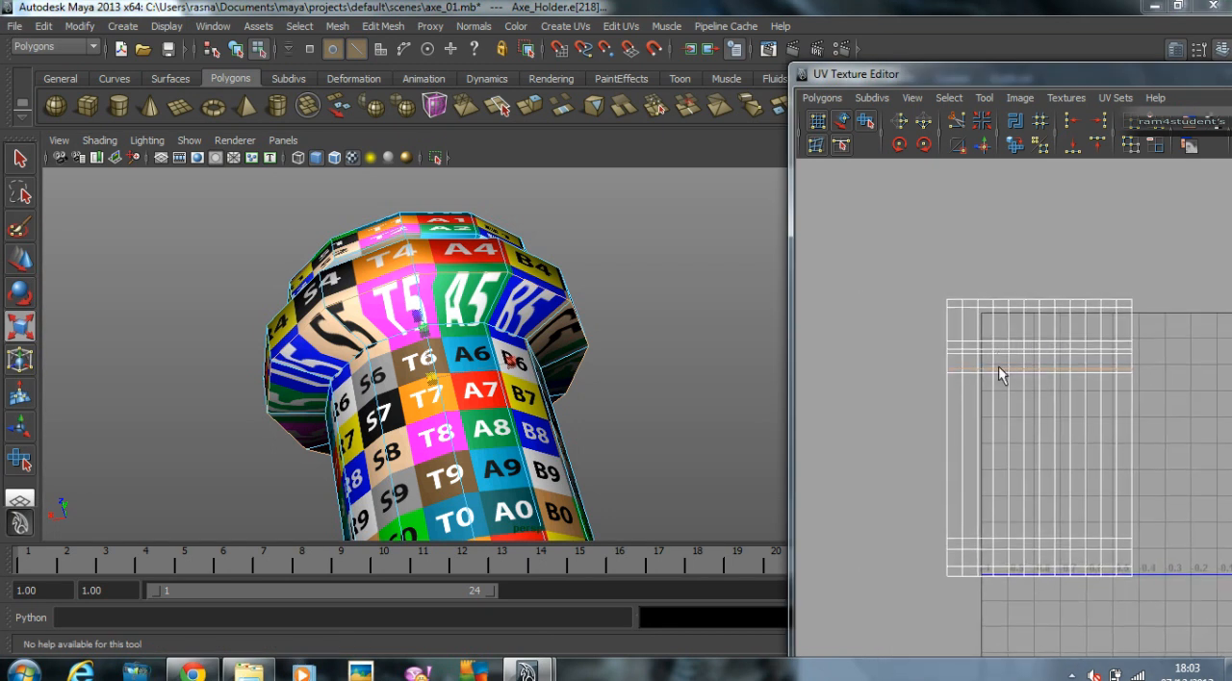
Step: Select the UV rows beyond the base of the flared end and raise them to even out the stretched checker squares
right_click_drag(1117, 339, 965, 260)
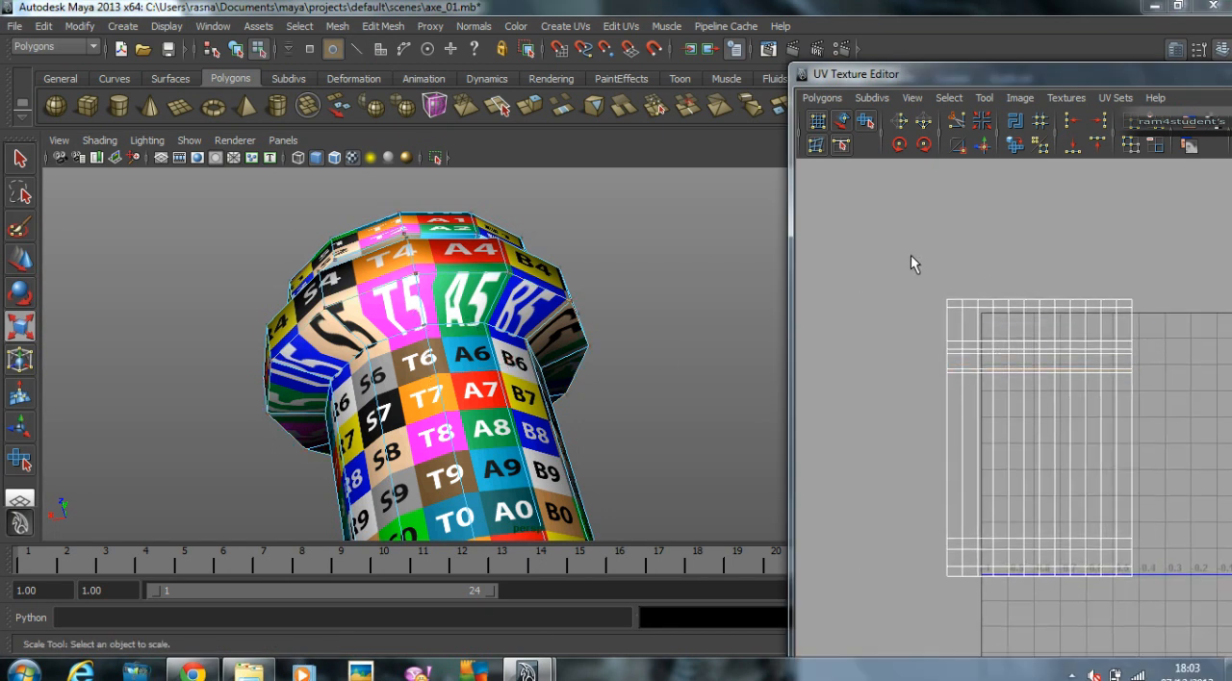
left_click_drag(1167, 348, 1180, 370)
scroll(1051, 337, "up", 1)
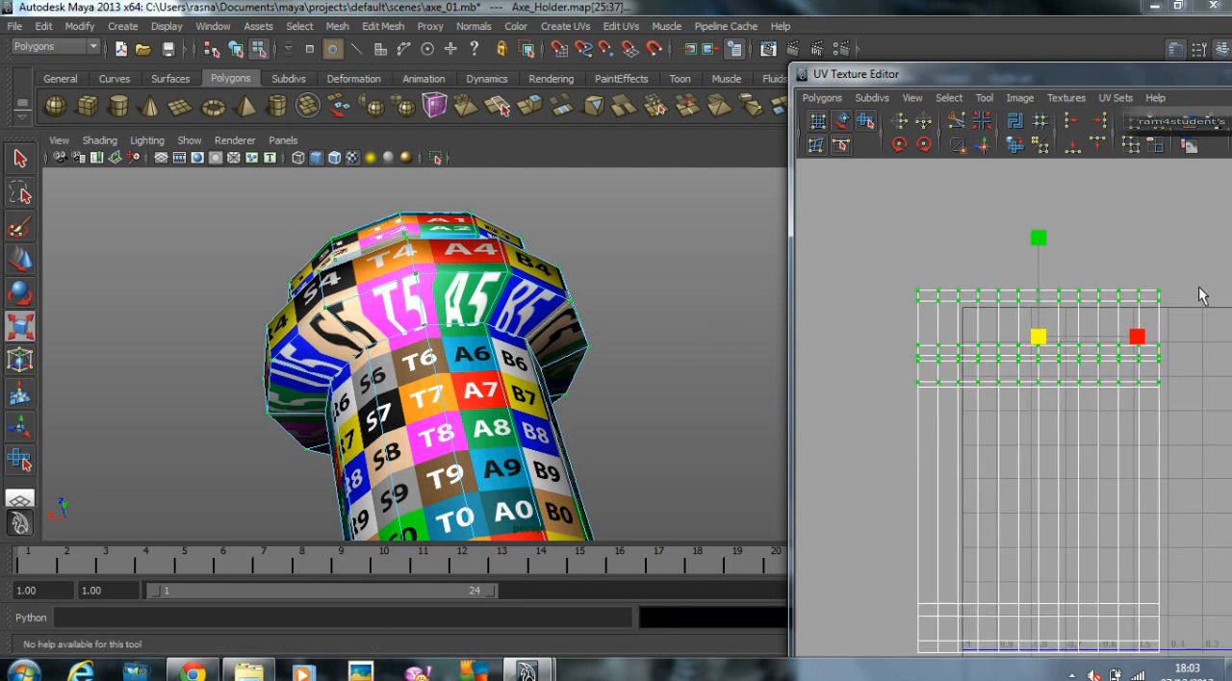
key("w")
left_click_drag(1039, 232, 1058, 214)
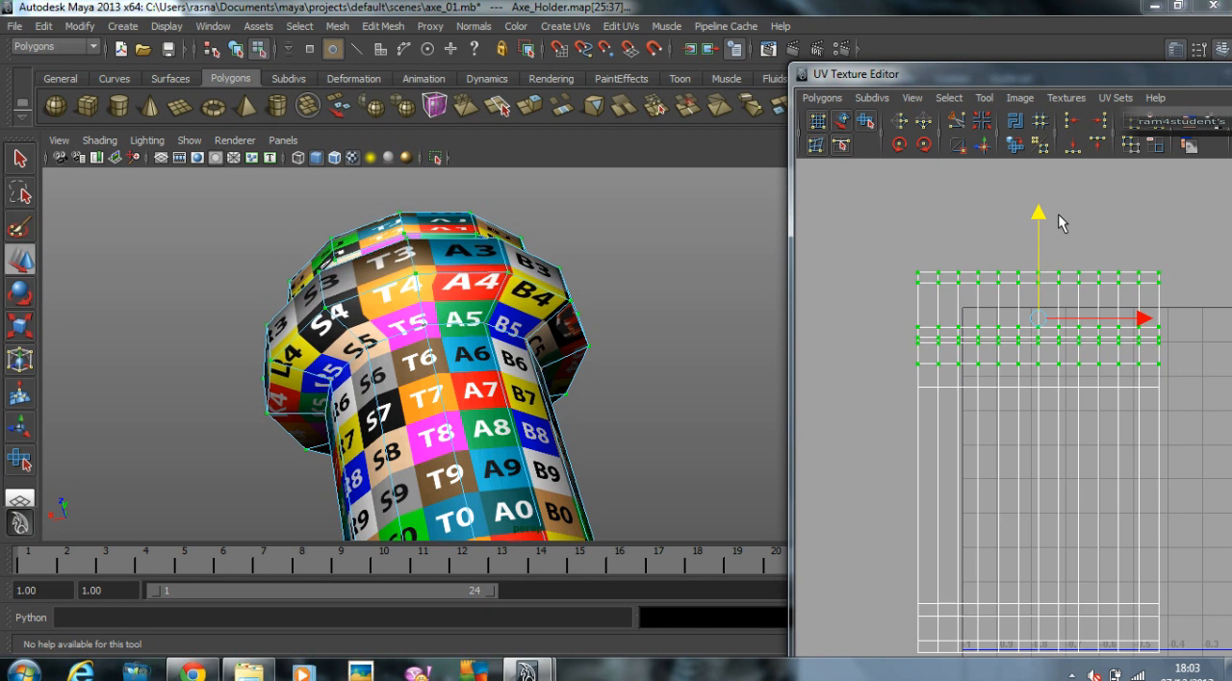
left_click_drag(687, 277, 579, 275, "alt")
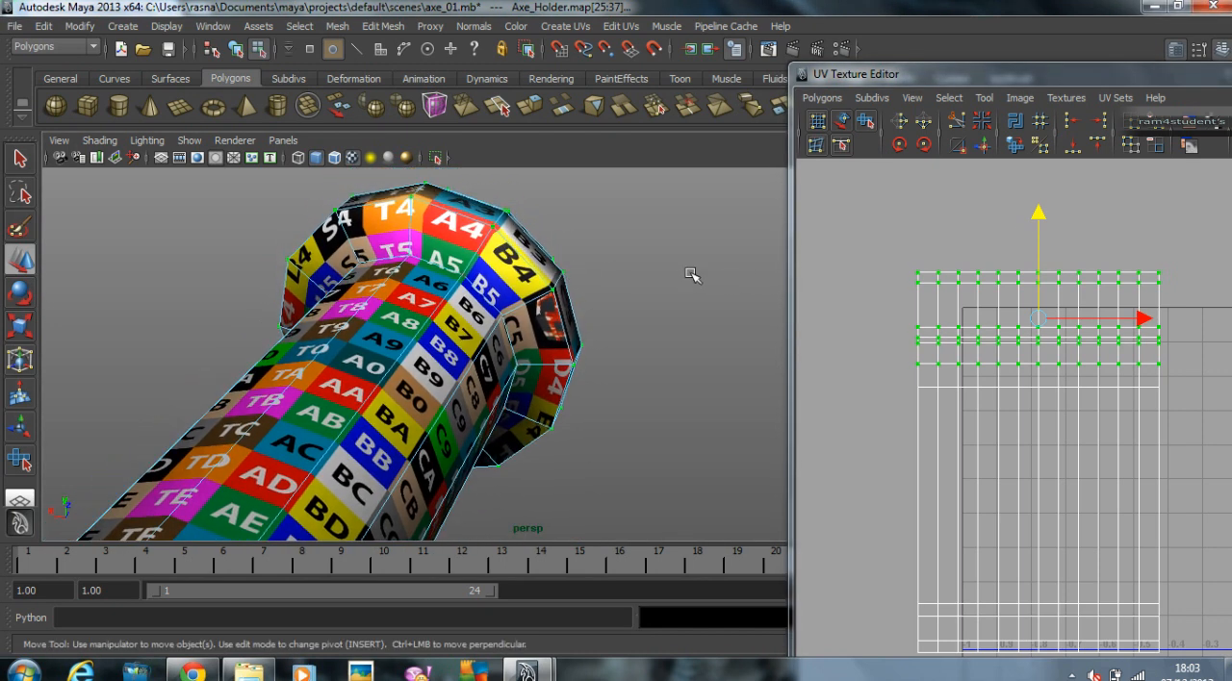
left_click_drag(1039, 211, 1040, 209)
Step: Select the UV rows of the outer rim and groove and lower them slightly to correct the checker around the groove
left_click_drag(705, 265, 549, 265, "alt")
middle_click_drag(549, 265, 546, 353, "alt")
left_click_drag(546, 354, 468, 343, "alt")
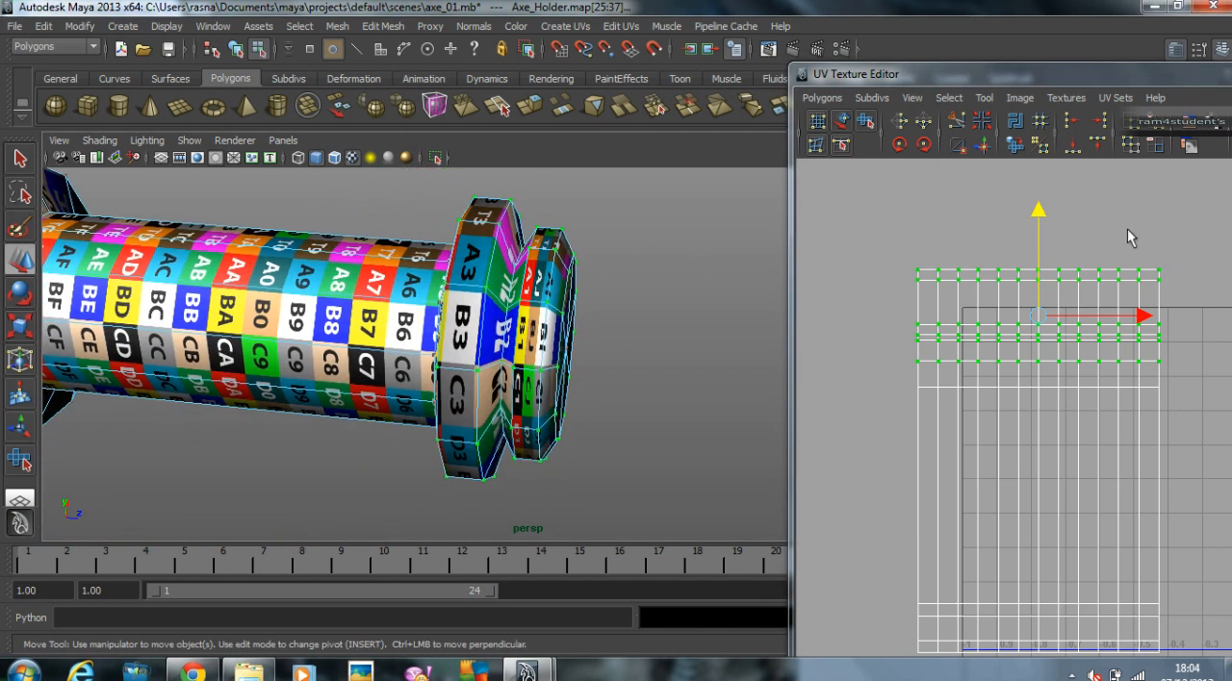
left_click(1128, 236)
left_click_drag(1231, 336, 1224, 336)
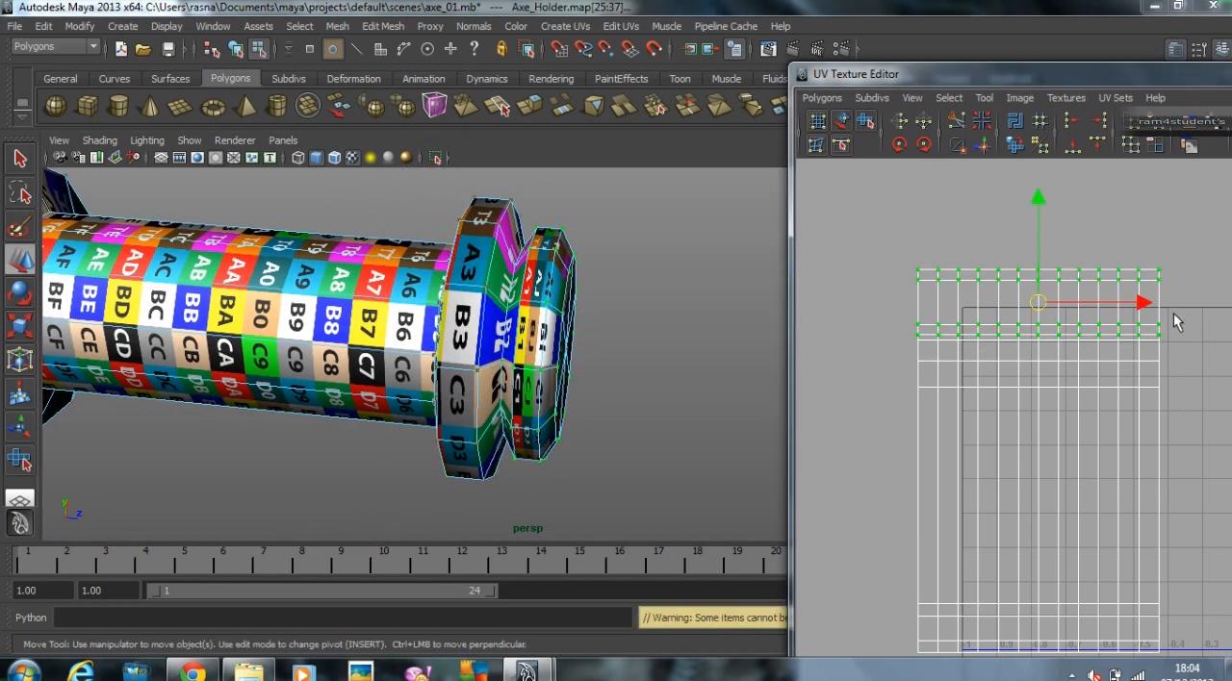
left_click_drag(1041, 200, 1043, 200)
key("ctrl+z")
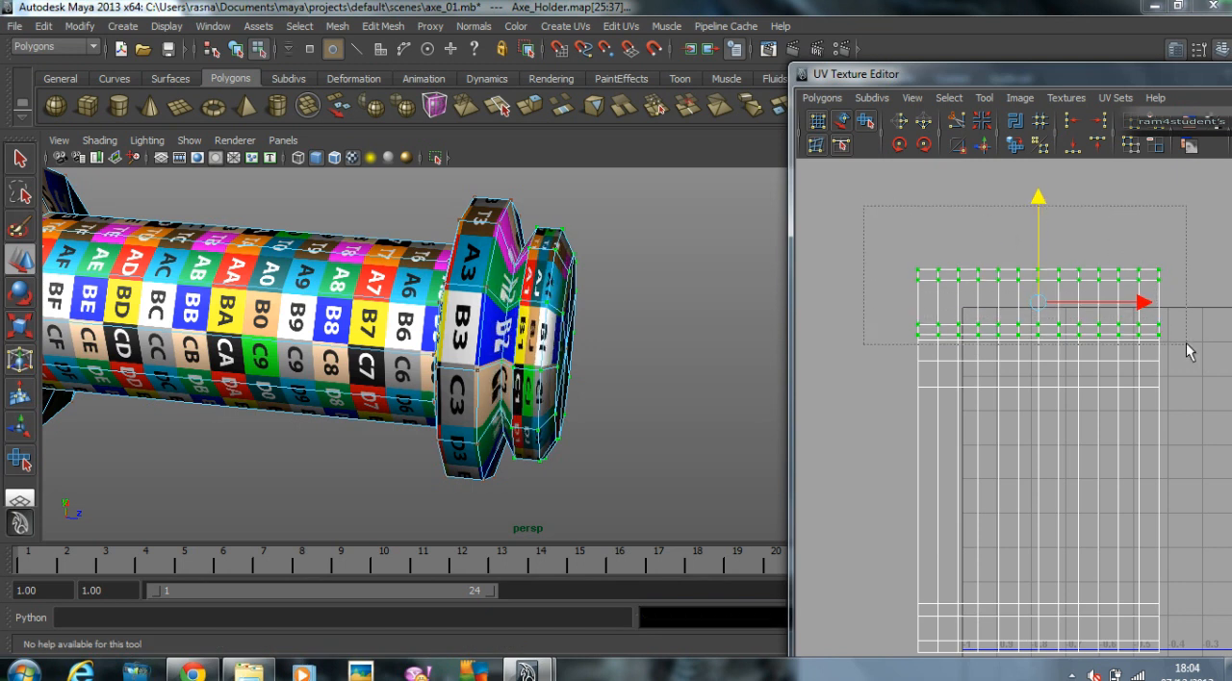
left_click_drag(1186, 345, 1186, 344)
left_click_drag(1042, 210, 1043, 213)
left_click_drag(425, 220, 433, 276, "alt")
left_click_drag(635, 260, 489, 363, "alt")
Step: Reselect the outer rim's UV rows and fine-tune their height, bringing them slightly closer to the flange rows
left_click(875, 268)
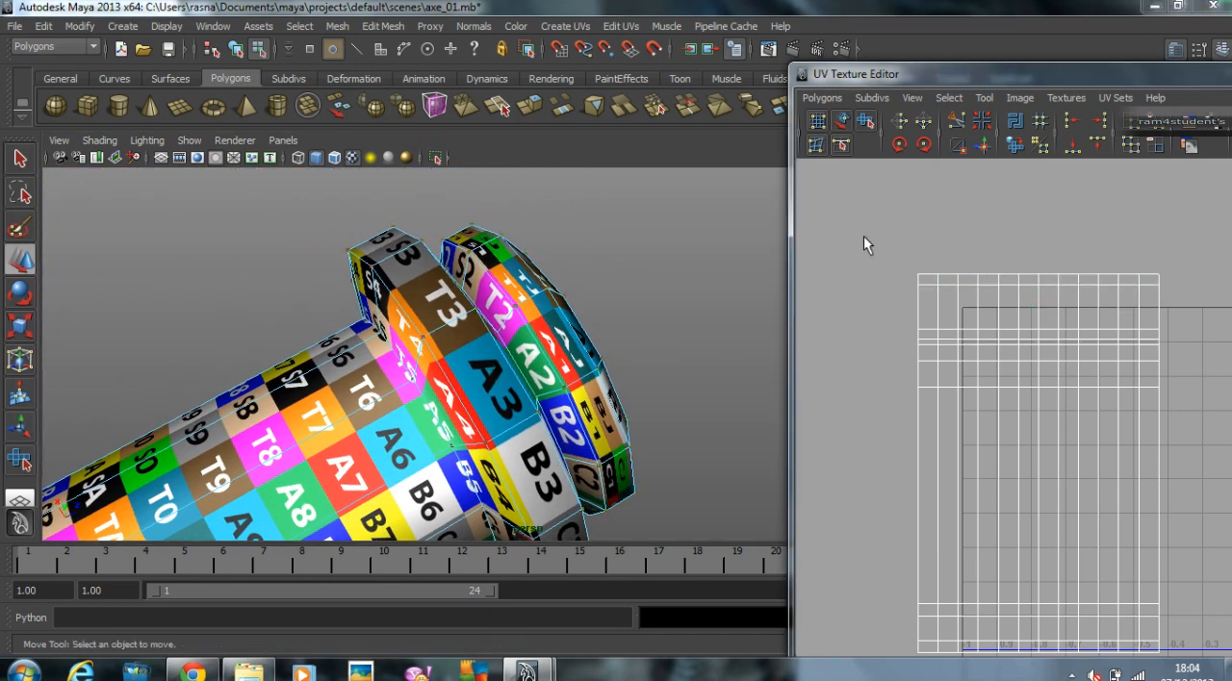
left_click_drag(1223, 340, 1220, 341)
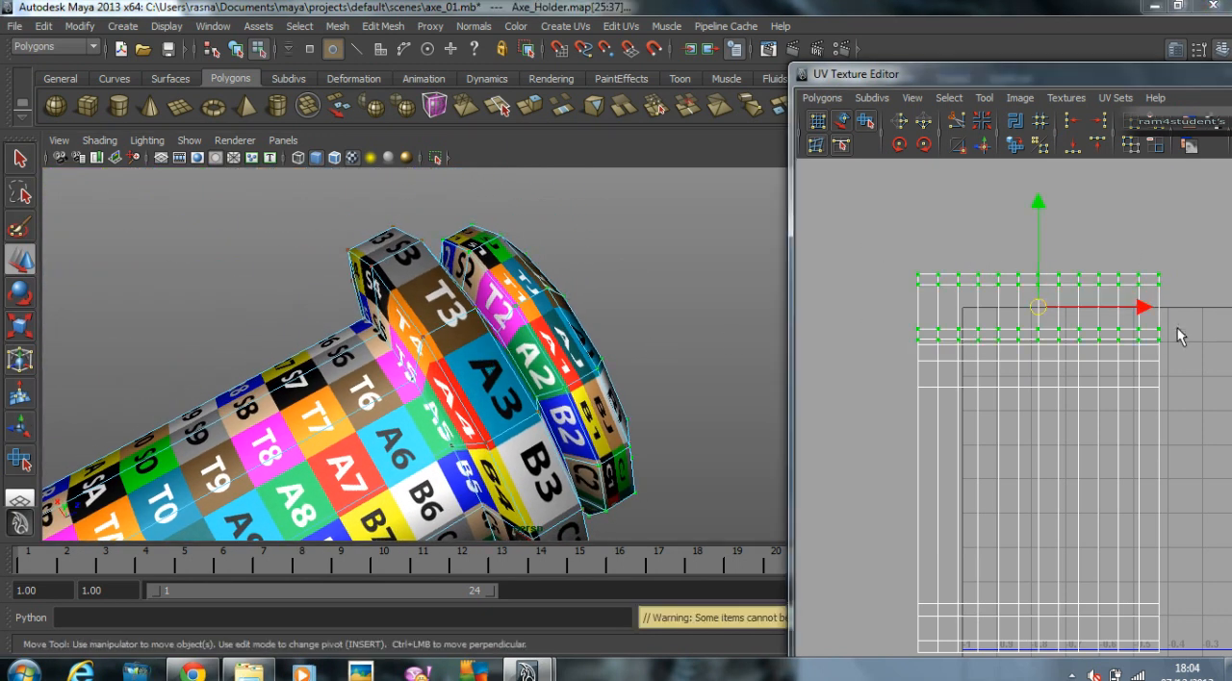
left_click(1038, 205)
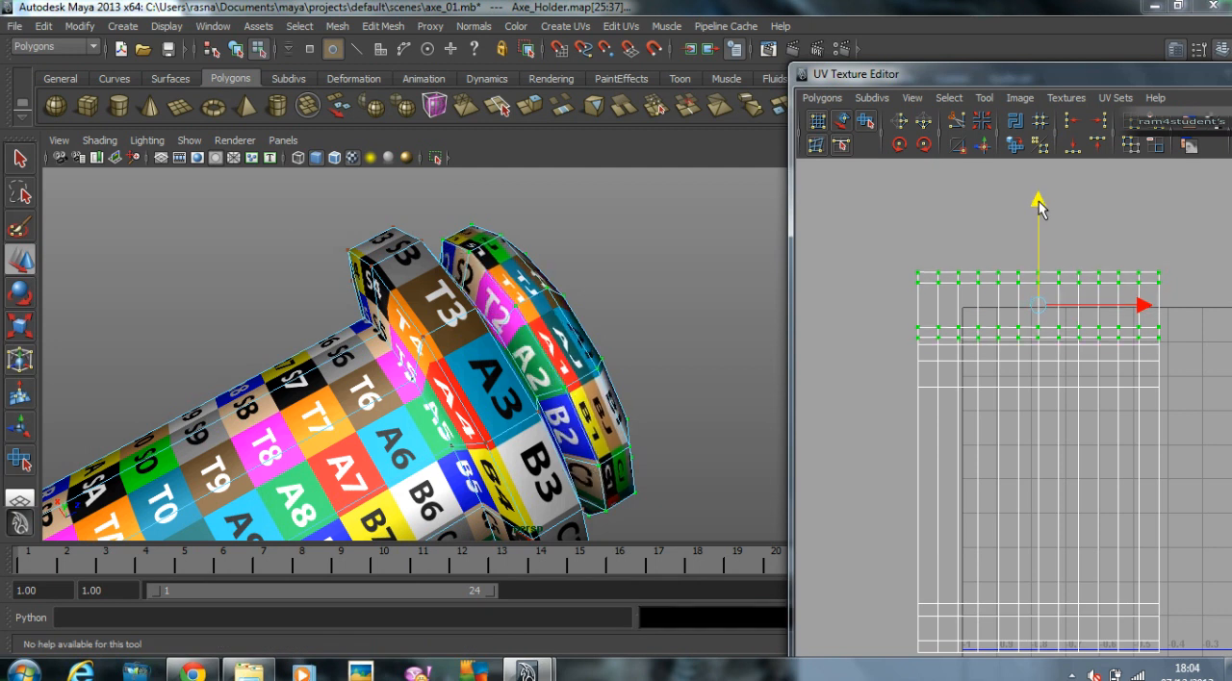
left_click_drag(1037, 203, 1038, 206)
left_click_drag(640, 278, 618, 273, "alt")
right_click_drag(619, 273, 666, 281, "alt")
left_click(876, 252)
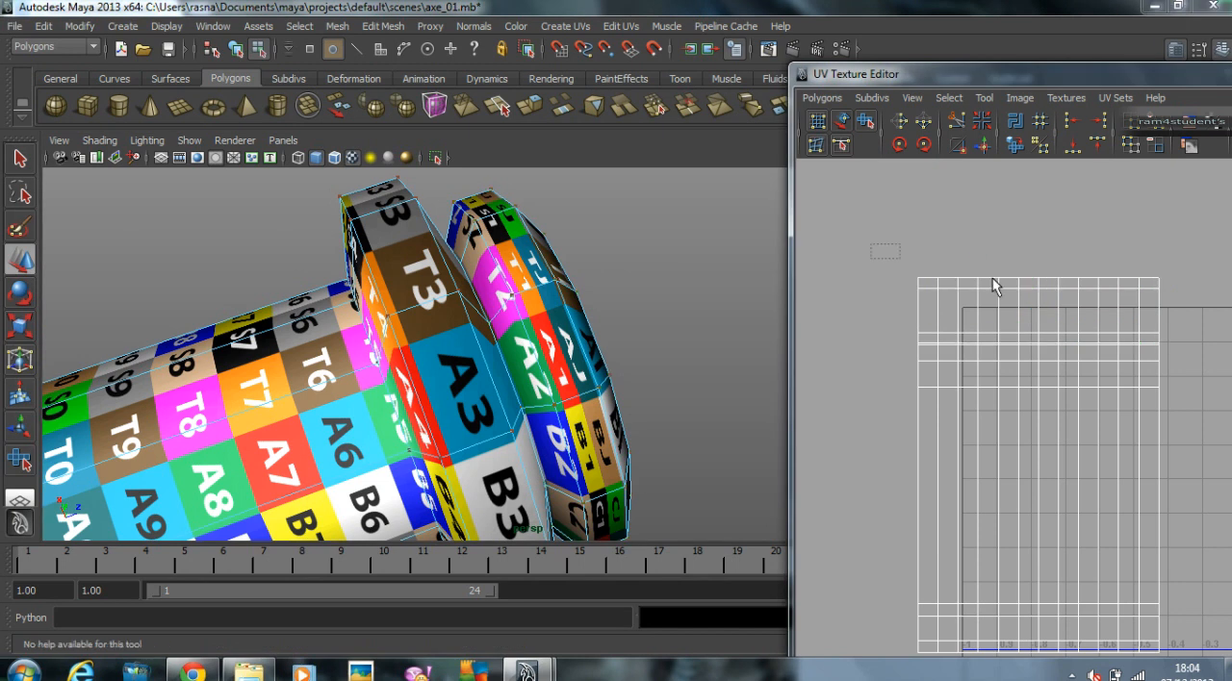
left_click_drag(1212, 340, 1212, 340)
scroll(1142, 330, "up", 3)
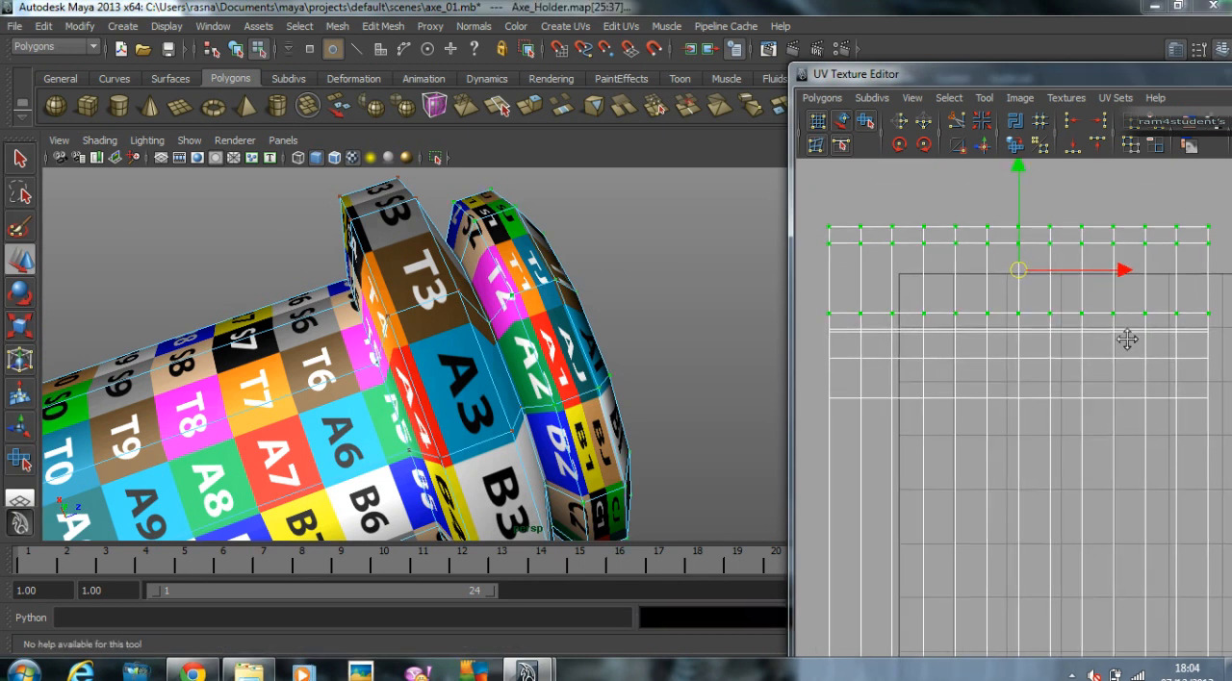
left_click_drag(1026, 185, 1041, 169)
key("ctrl+z")
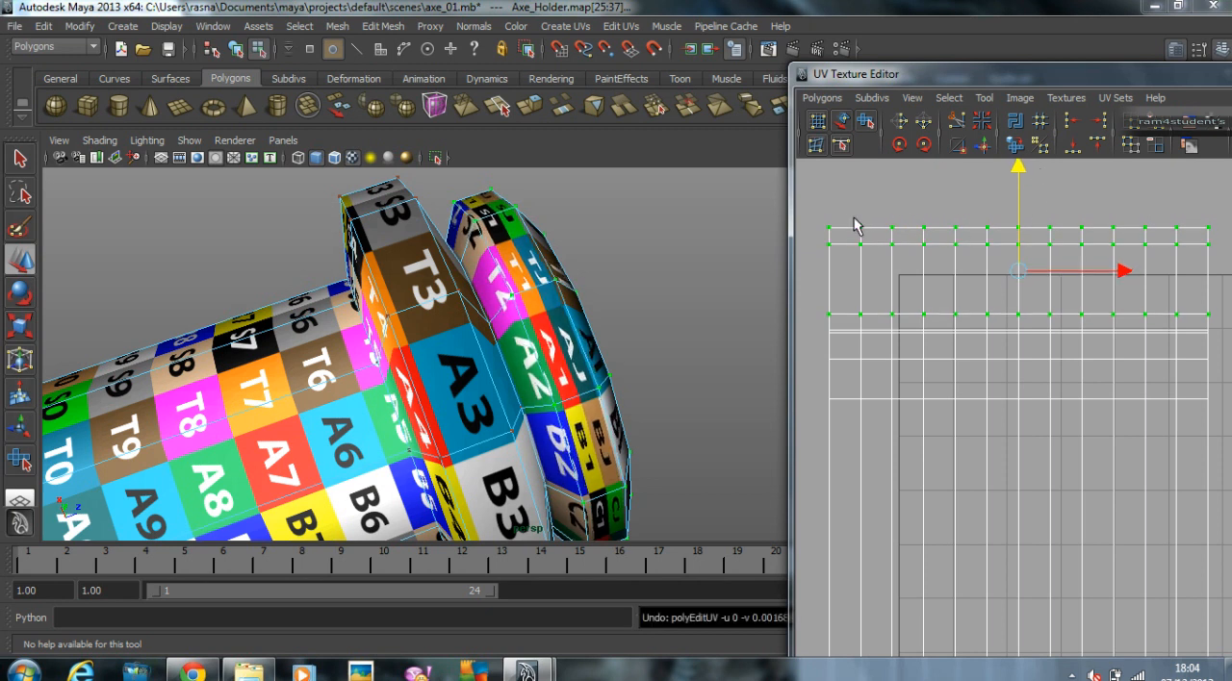
Step: Select the two outermost UV rows of the holder's rim and lower them until the rim's checker squares look even
left_click_drag(1127, 251, 1220, 265)
left_click_drag(819, 205, 1218, 269)
left_click_drag(1019, 164, 1024, 198)
left_click_drag(689, 246, 616, 248, "alt")
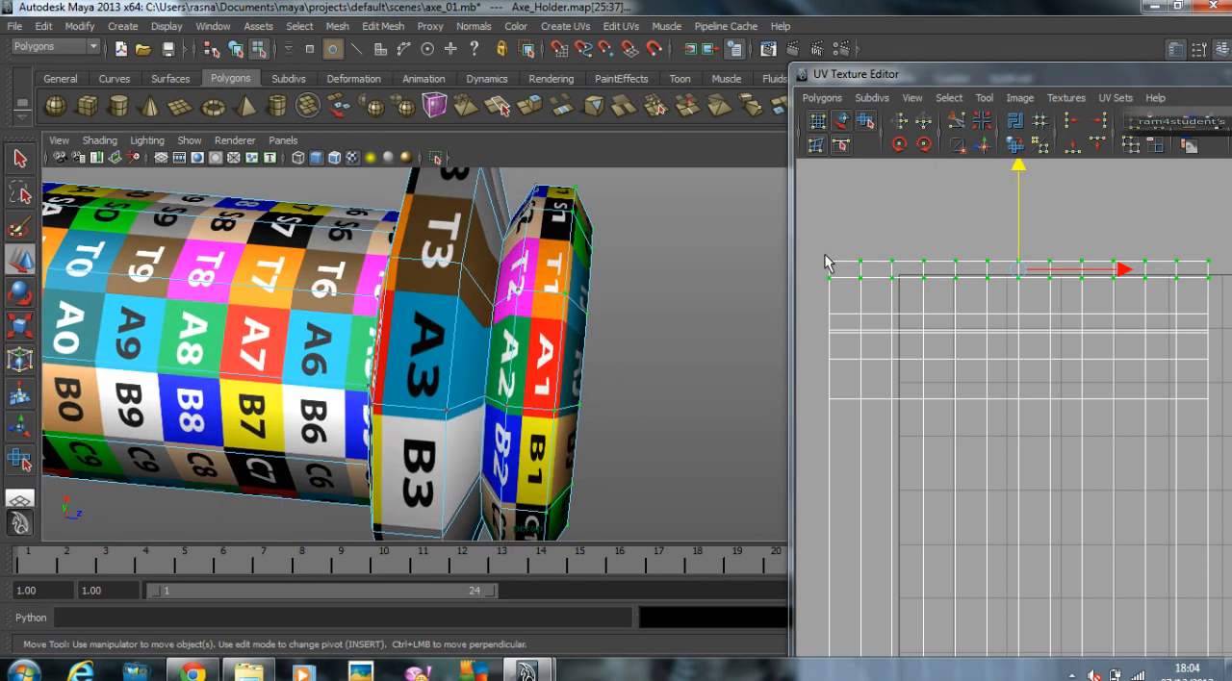
middle_click_drag(1111, 209, 1115, 206)
left_click_drag(723, 279, 650, 306, "alt")
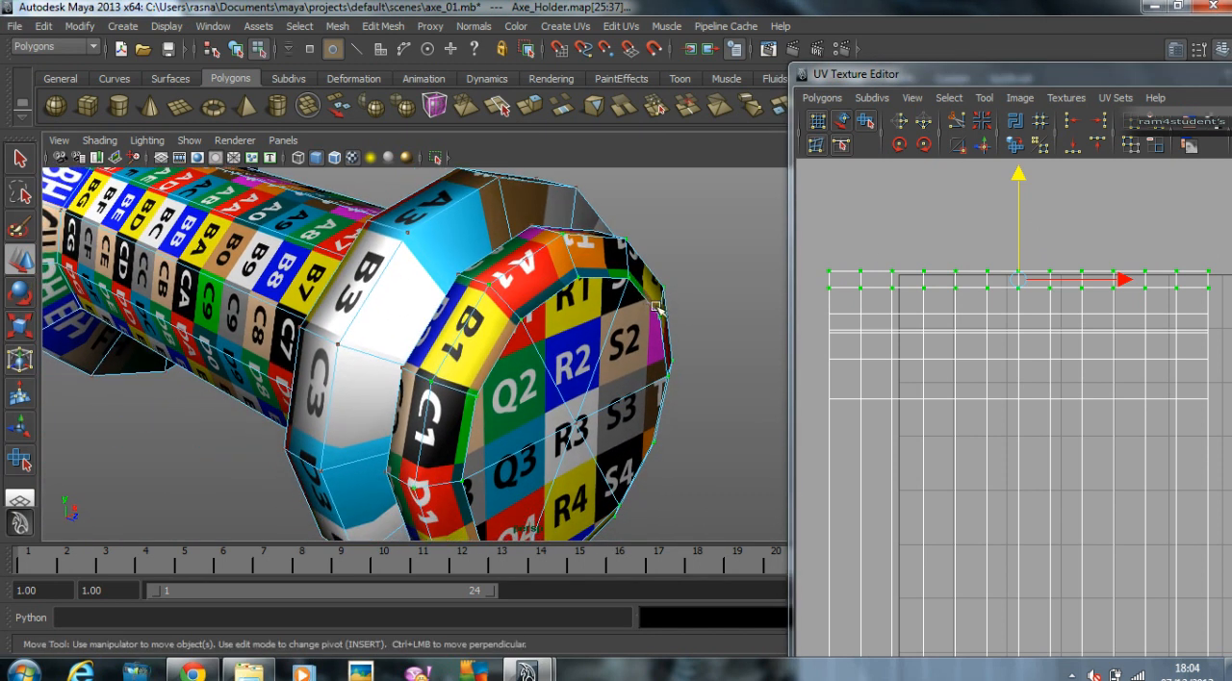
middle_click_drag(1063, 208, 1065, 213)
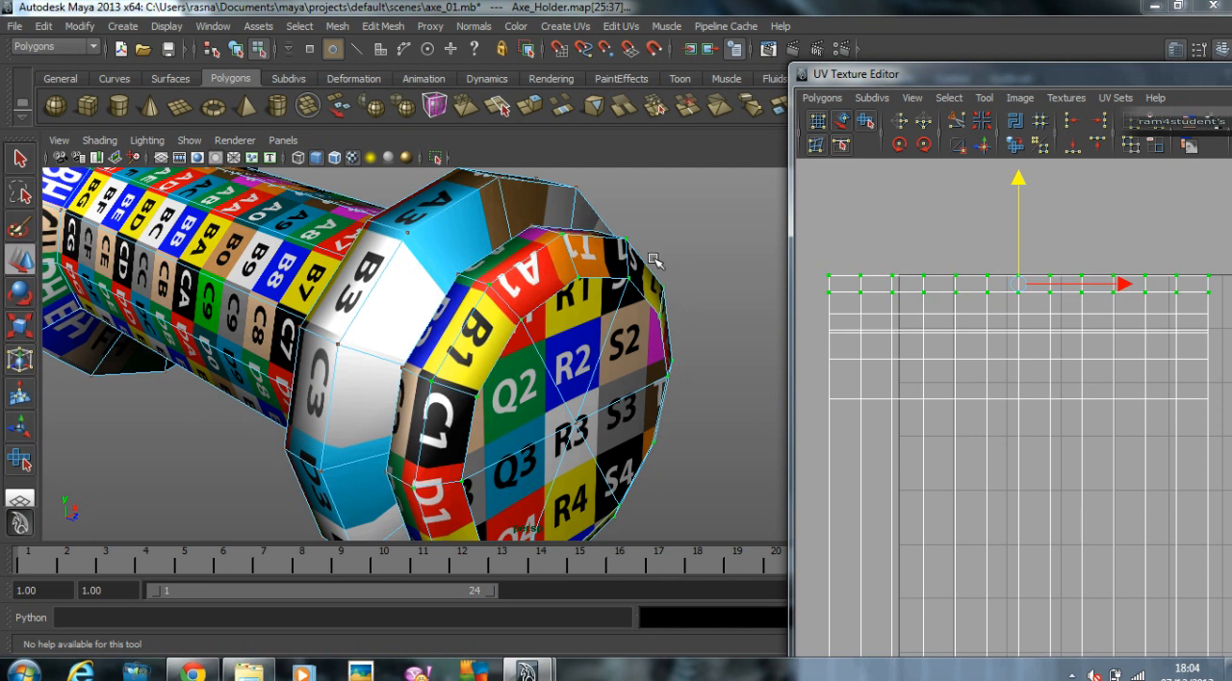
Step: Return the axe holder to object mode, put the UV Texture Editor away and add the holder to the Unwrapped layer
scroll(651, 260, "down", 3)
right_click_drag(652, 260, 708, 254)
left_click_drag(709, 254, 581, 323, "alt")
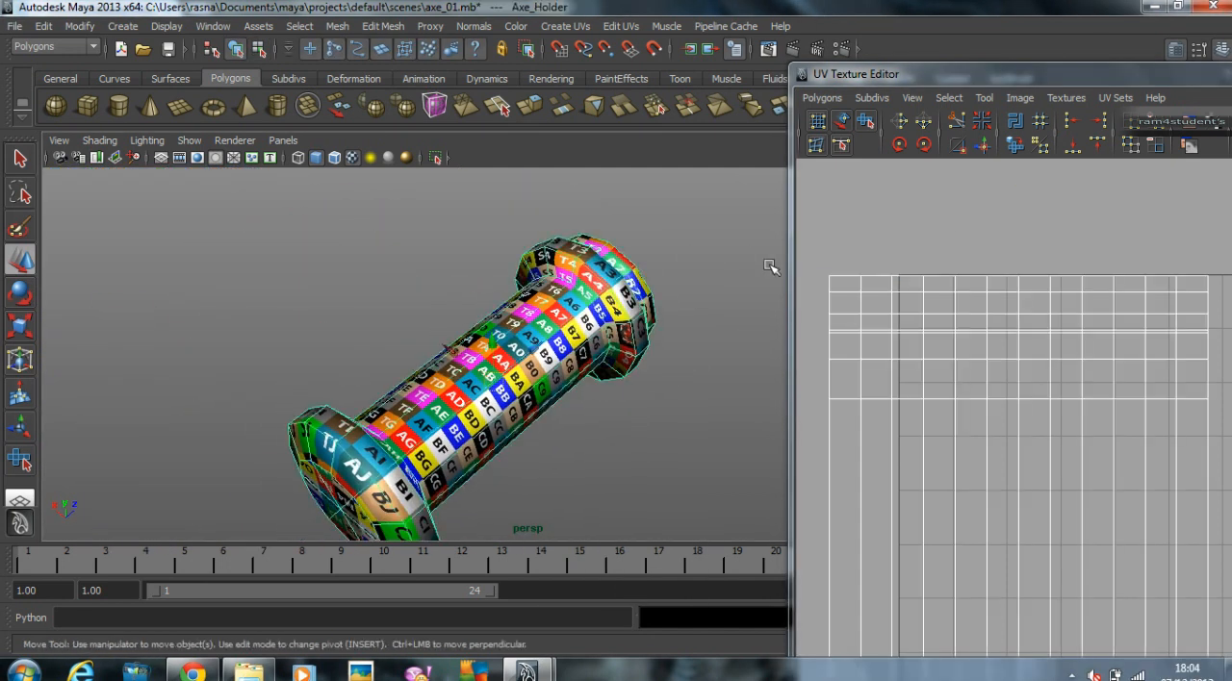
left_click_drag(952, 81, 373, 231)
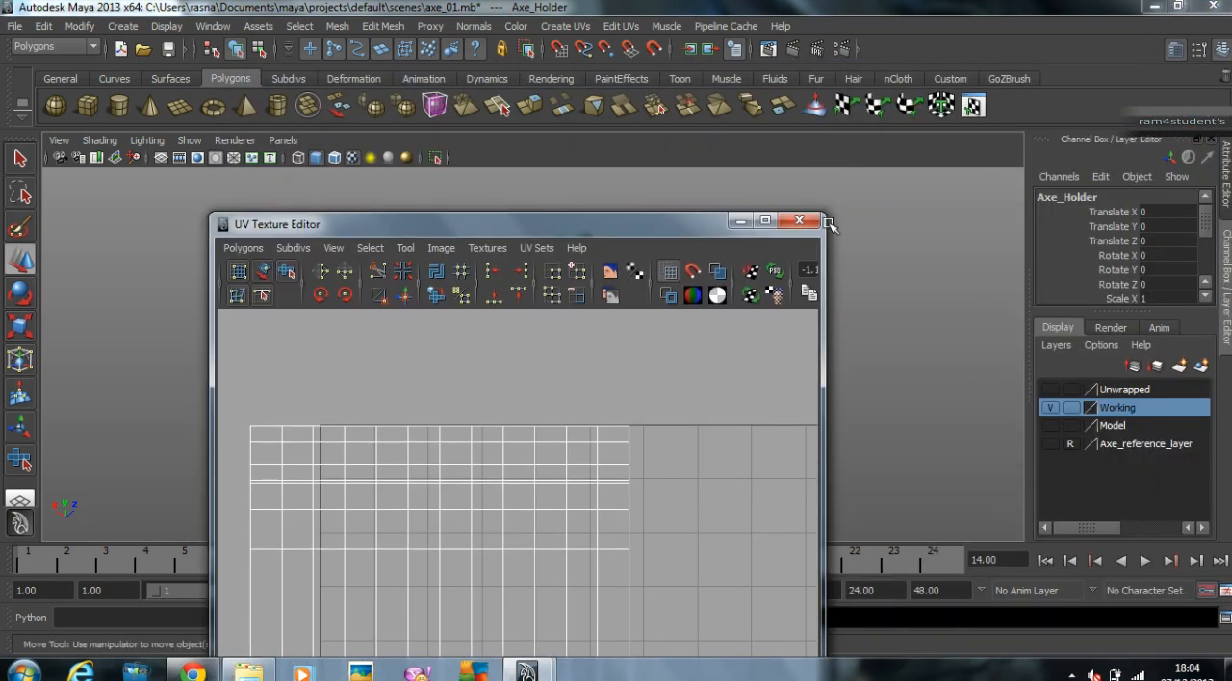
left_click(749, 224)
left_click(1129, 389)
right_click(1129, 388)
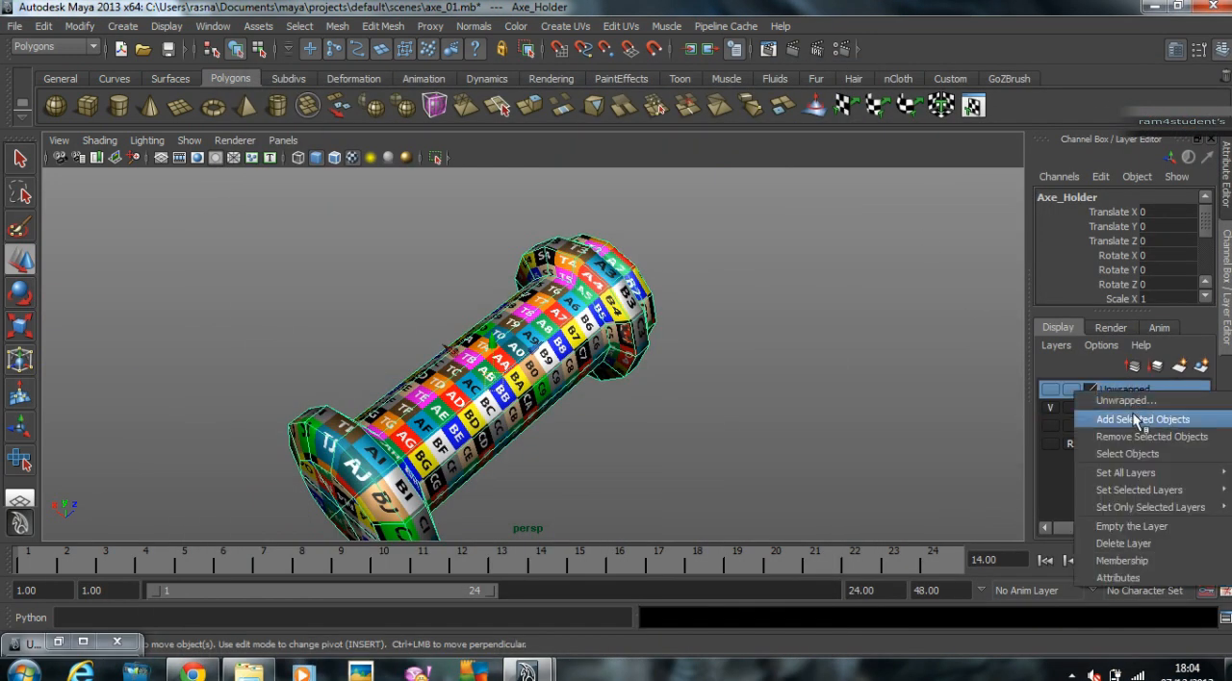
left_click(1133, 415)
Step: Select the axe tip from the Model layer, add it to the Working layer and leave only the Working layer visible
left_click(1051, 425)
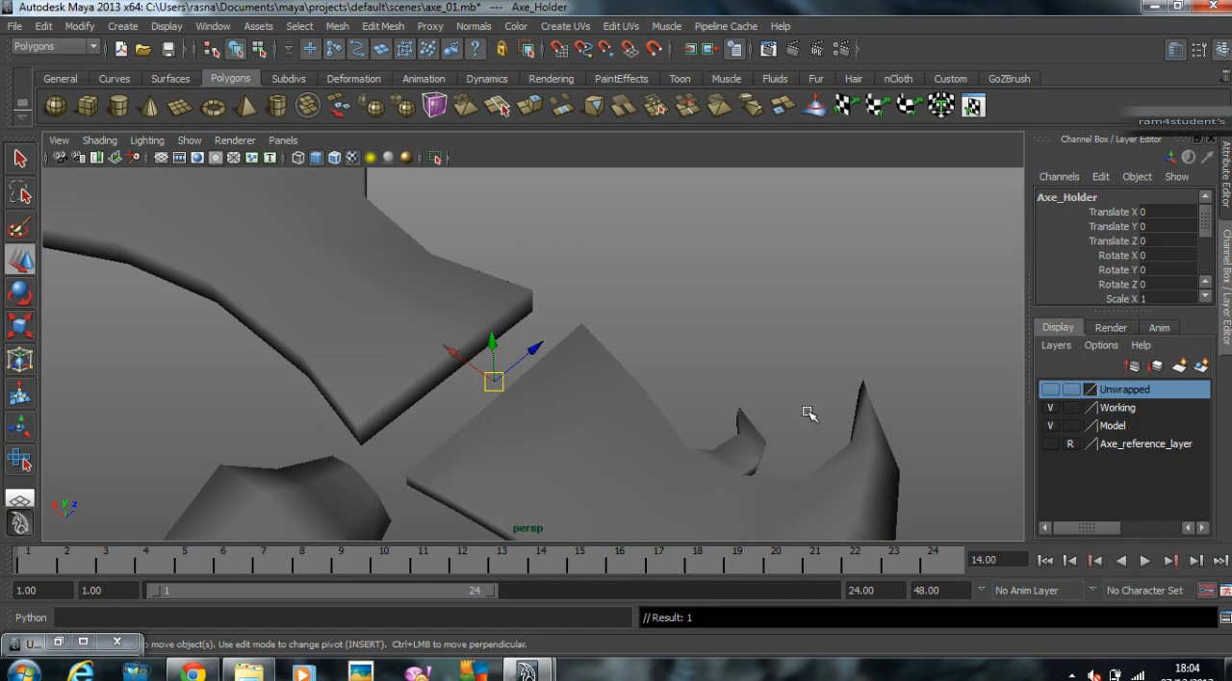
scroll(816, 403, "down", 4)
left_click_drag(583, 430, 782, 374, "alt")
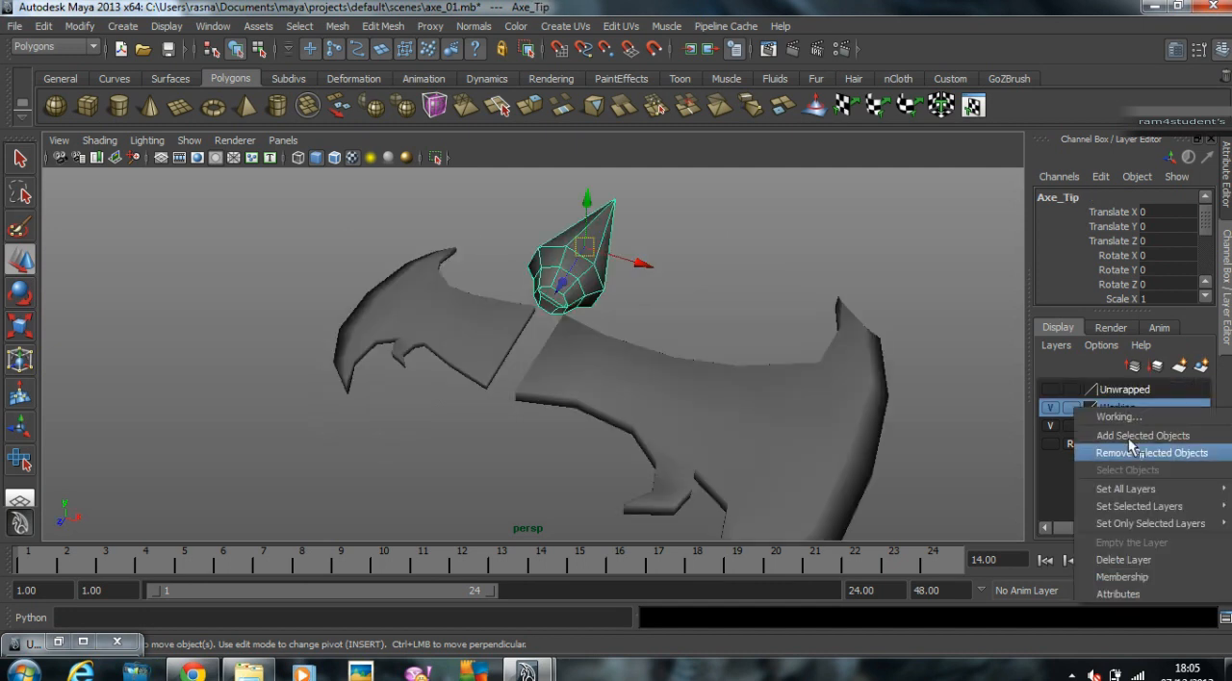
left_click(1098, 436)
left_click(1051, 426)
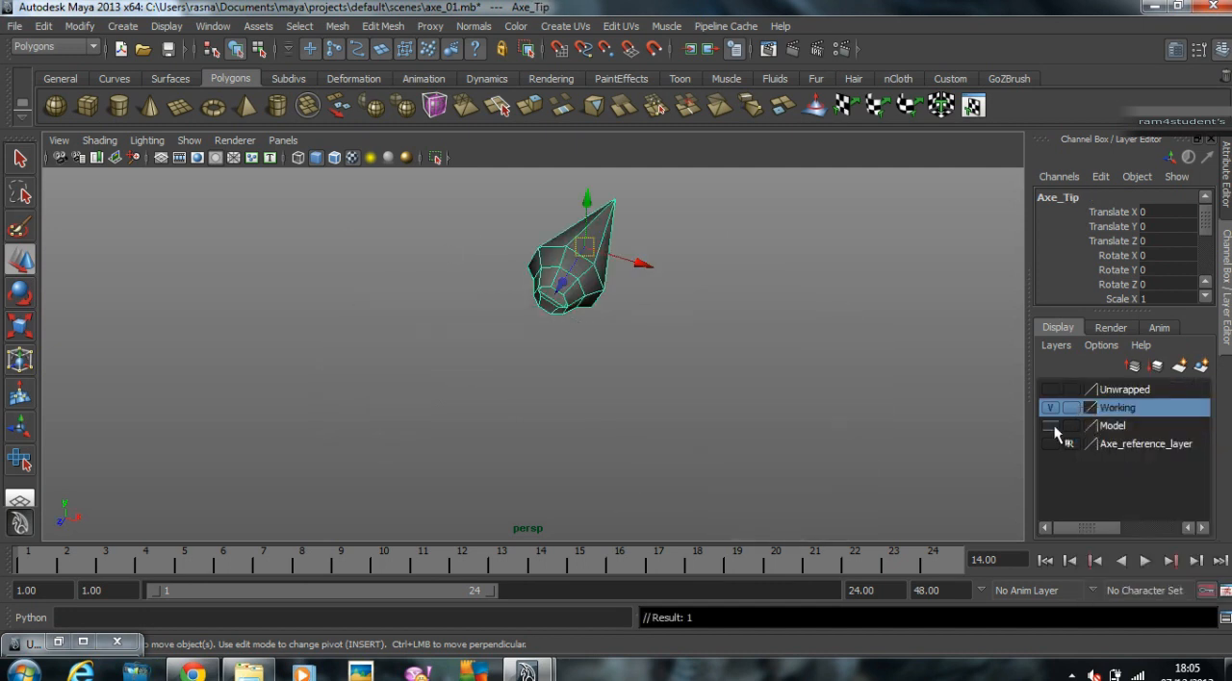
Step: Bring back the UV Texture Editor and assign the existing Texture_Ref_Met material to the axe tip
left_click(697, 308)
left_click(566, 268)
left_click_drag(569, 271, 501, 321, "alt")
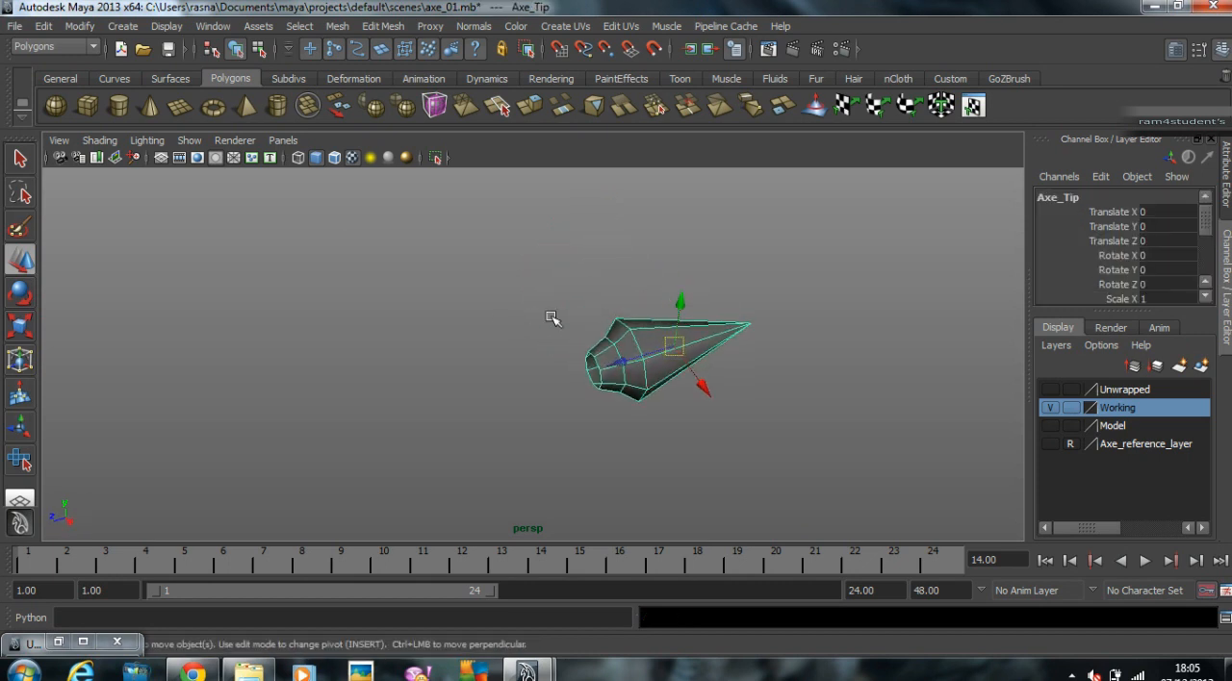
right_click_drag(500, 321, 383, 430, "alt")
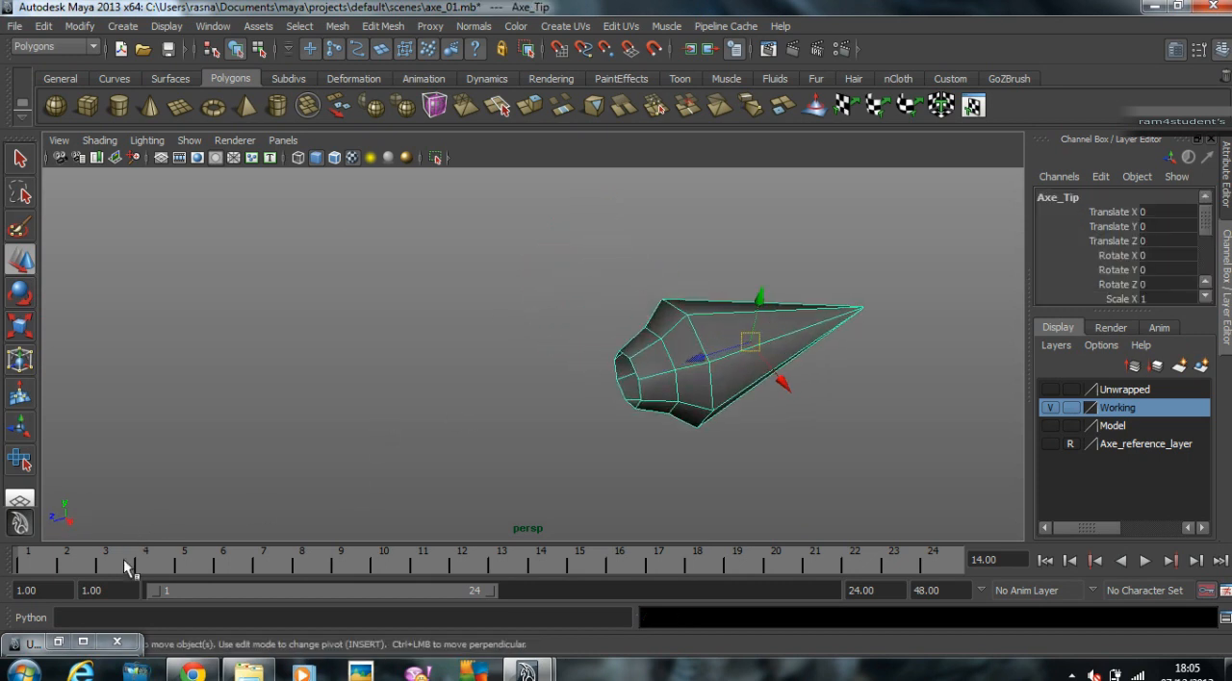
left_click(58, 641)
left_click_drag(639, 234, 306, 231)
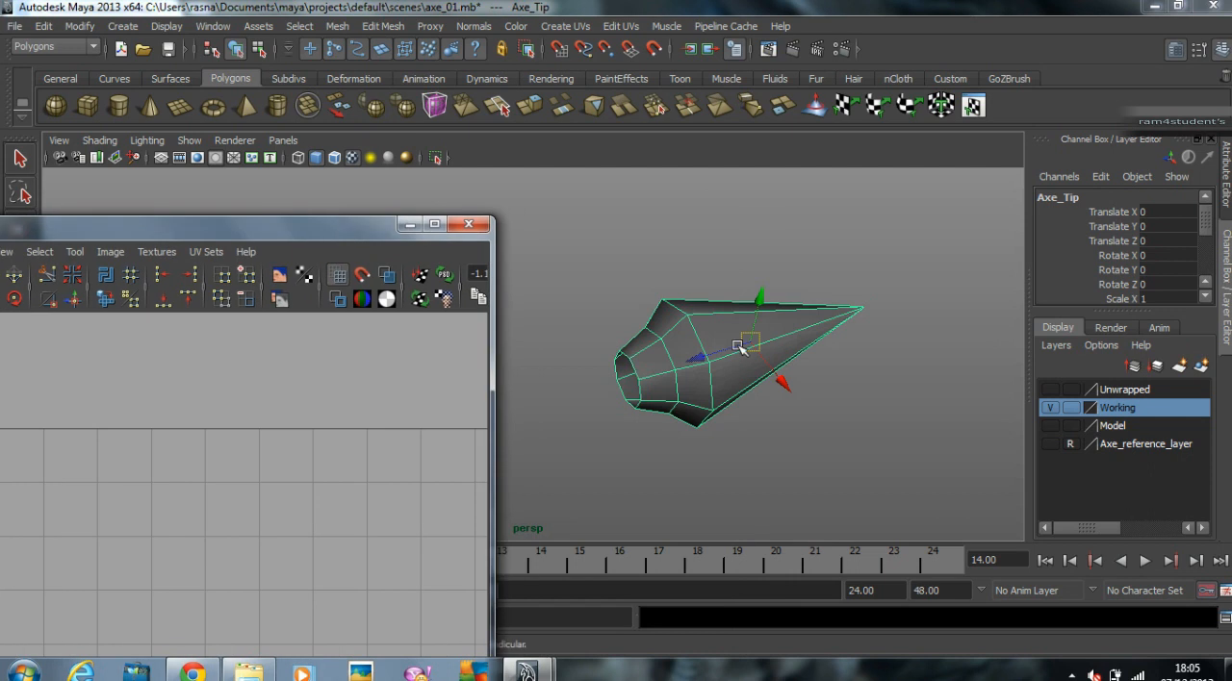
right_click(733, 341)
mouse_move(729, 627)
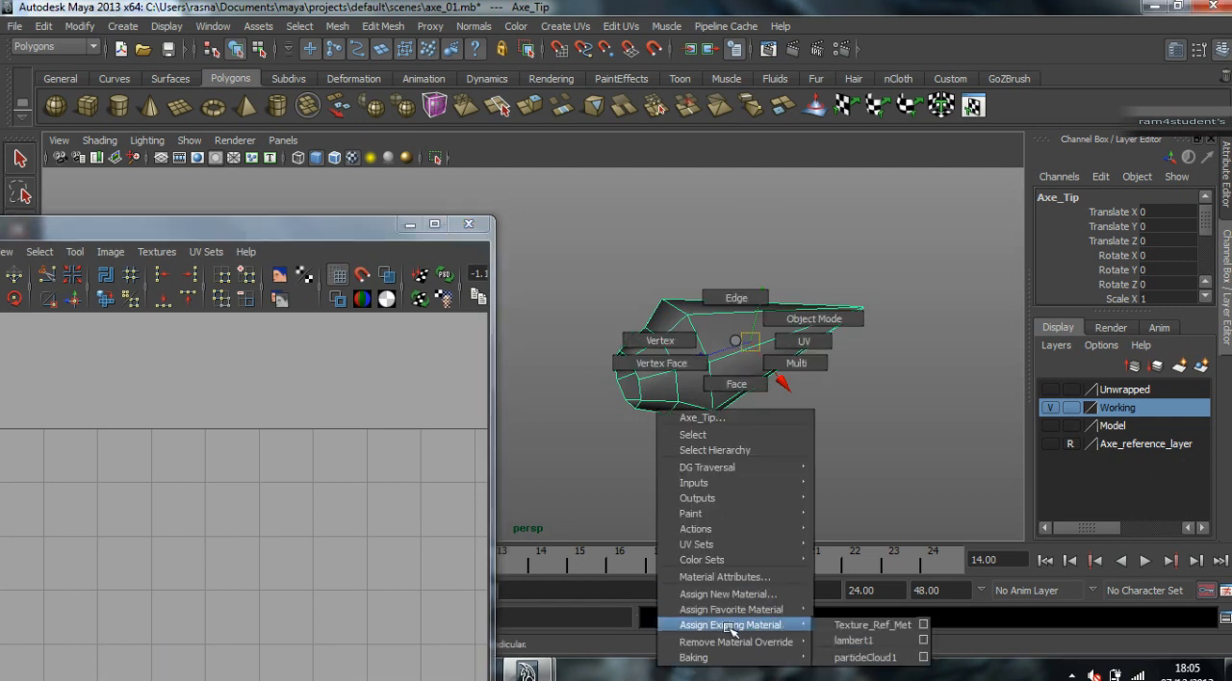
left_click(874, 627)
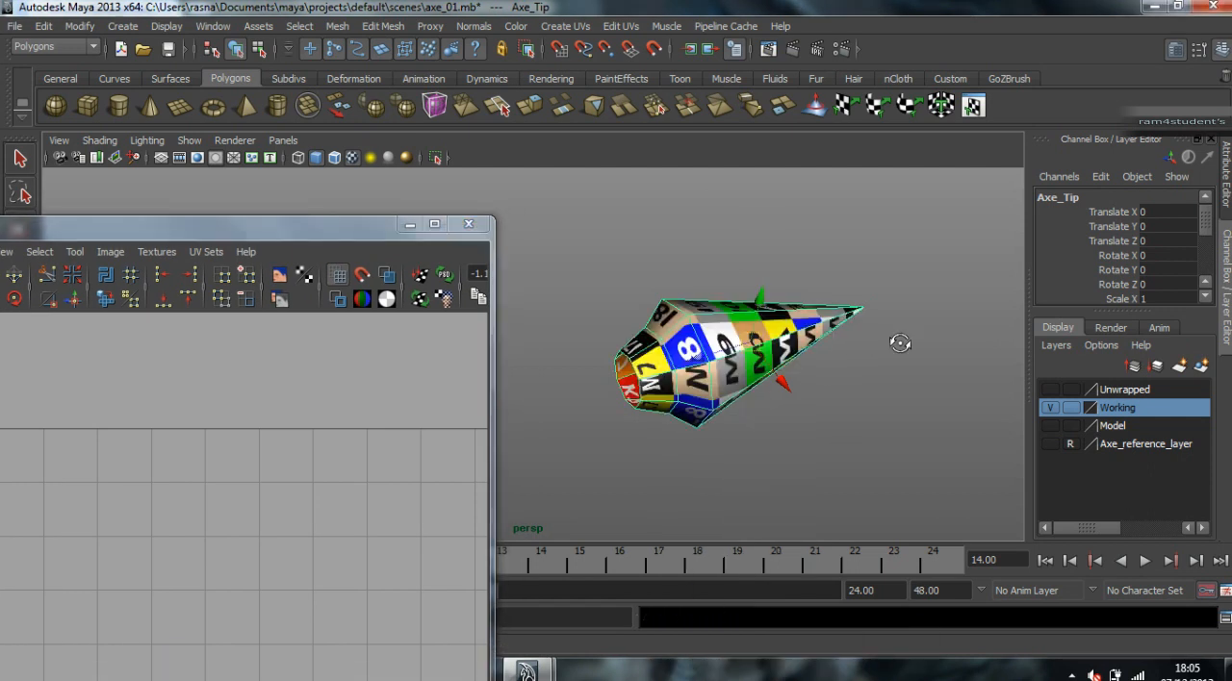
Step: Arrange the UV Texture Editor beside the axe tip and reselect the tip so that its UVs are framed
left_click_drag(839, 286, 674, 319, "alt")
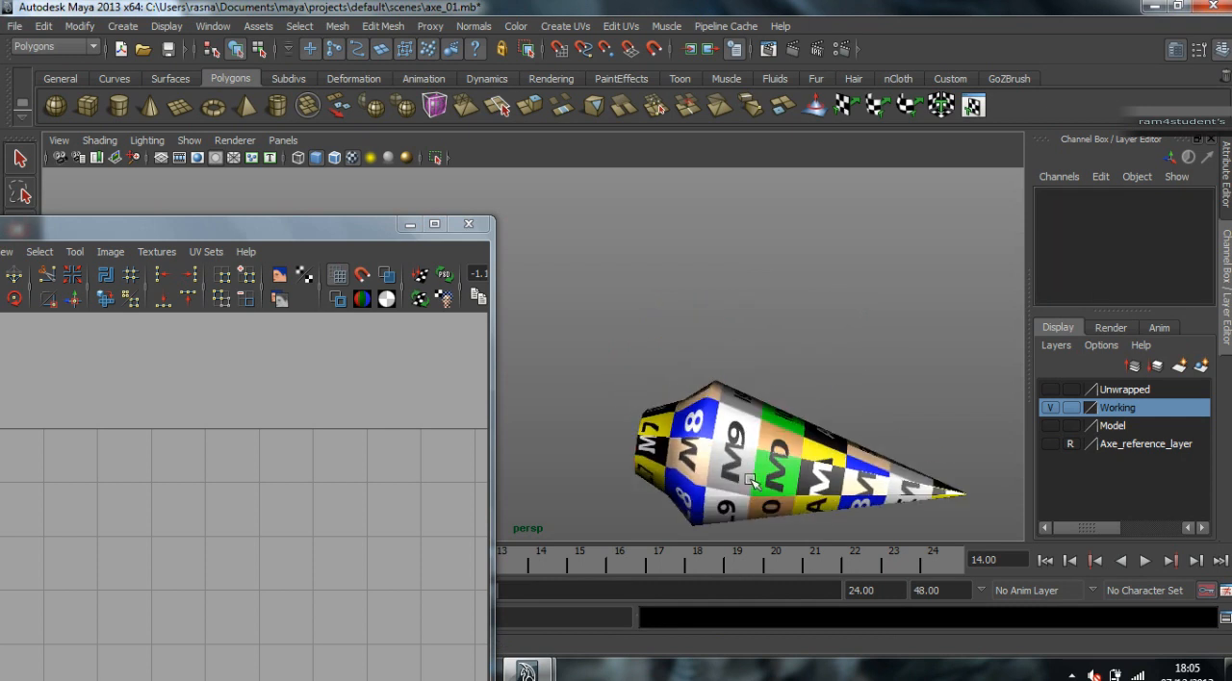
left_click_drag(321, 241, 907, 48)
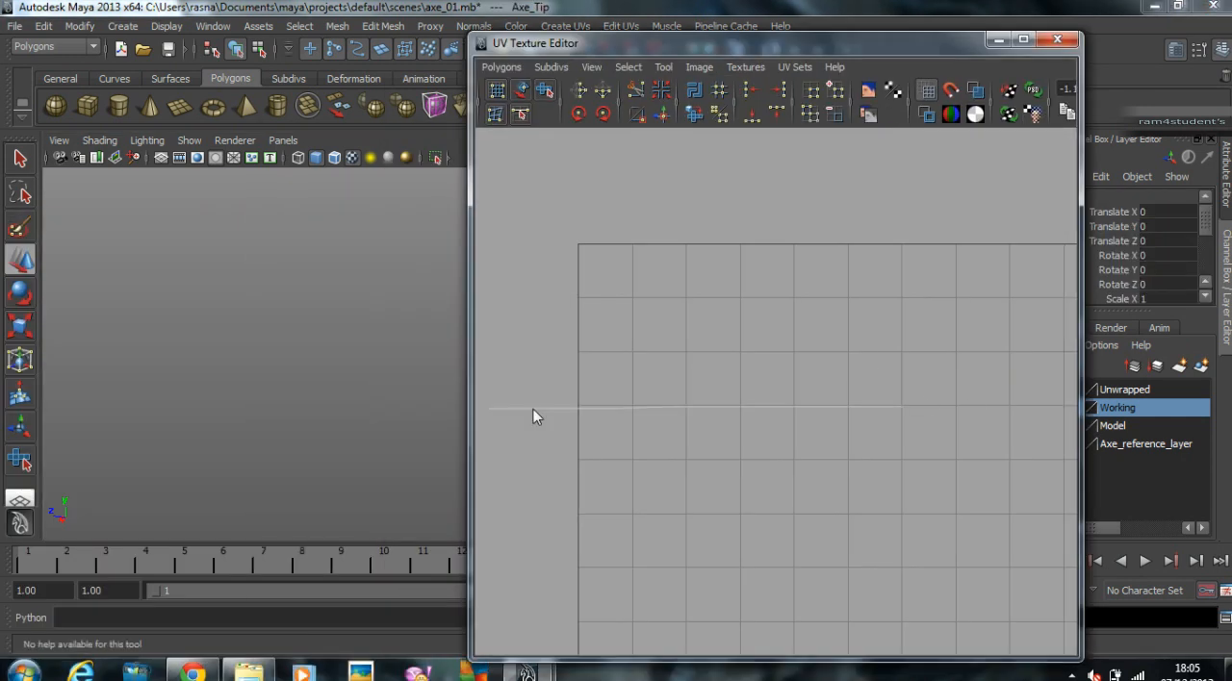
left_click(772, 409)
middle_click_drag(181, 338, 64, 311, "alt")
middle_click_drag(329, 367, 211, 362, "alt")
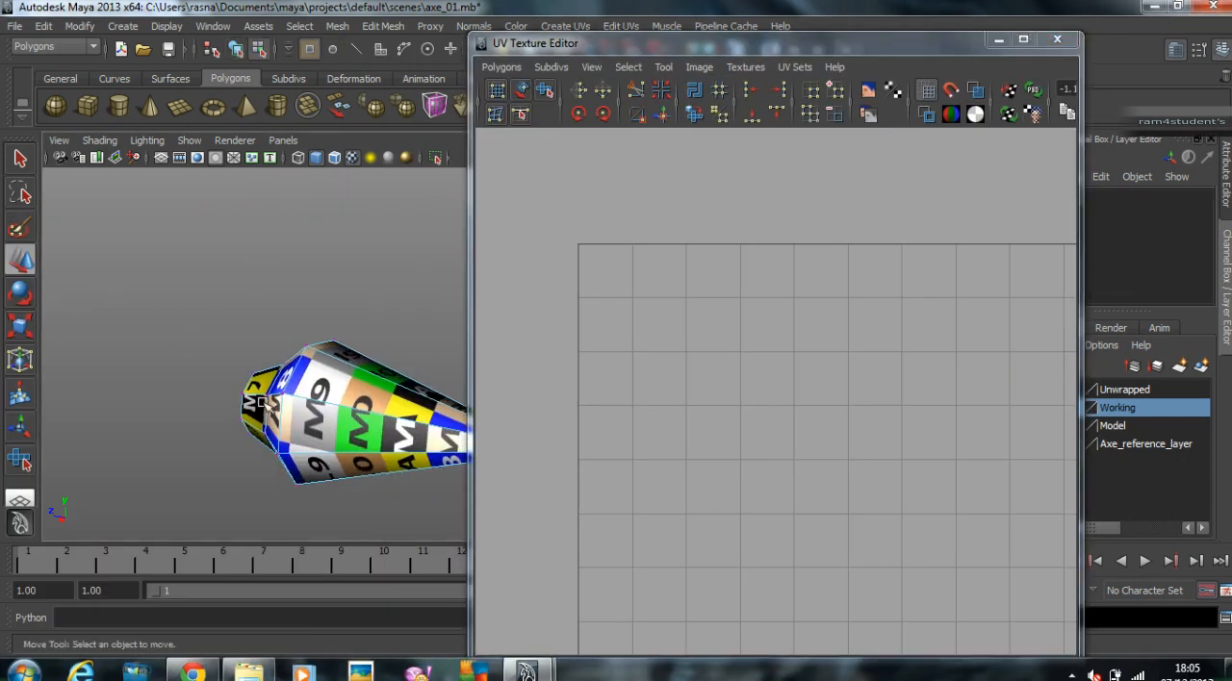
left_click(310, 367)
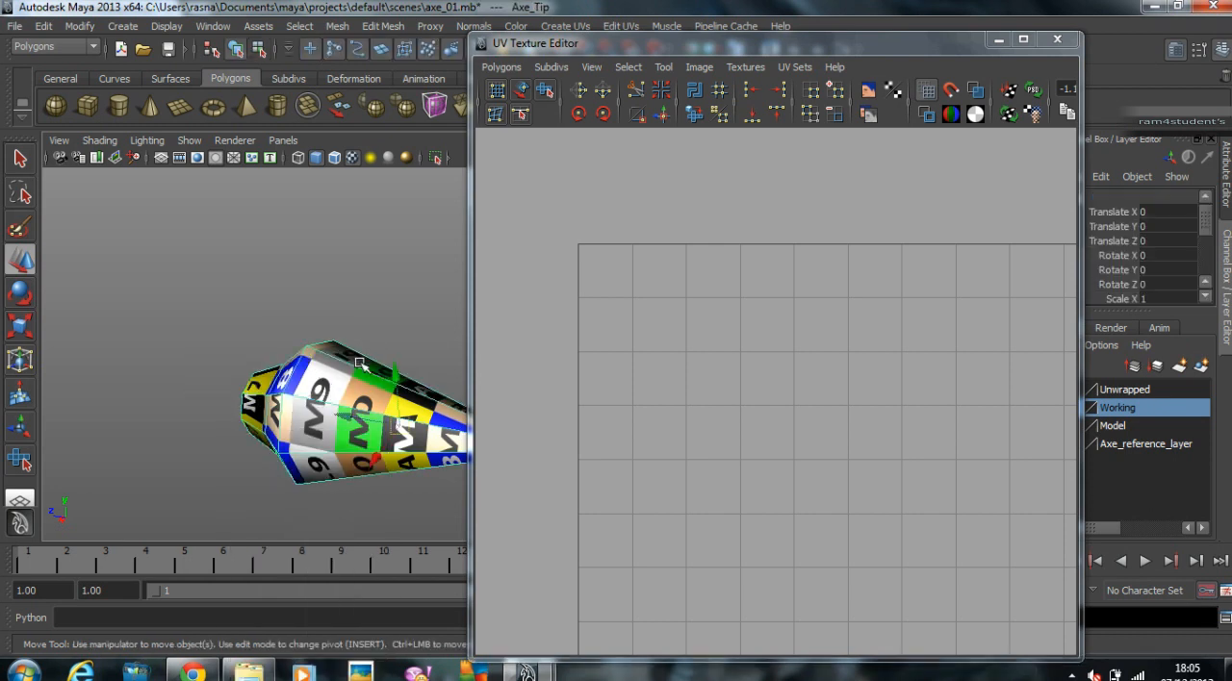
key("f")
middle_click_drag(810, 359, 858, 360, "alt")
right_click_drag(857, 360, 698, 363, "alt")
middle_click_drag(464, 371, 334, 318, "alt")
left_click_drag(342, 324, 426, 339, "alt")
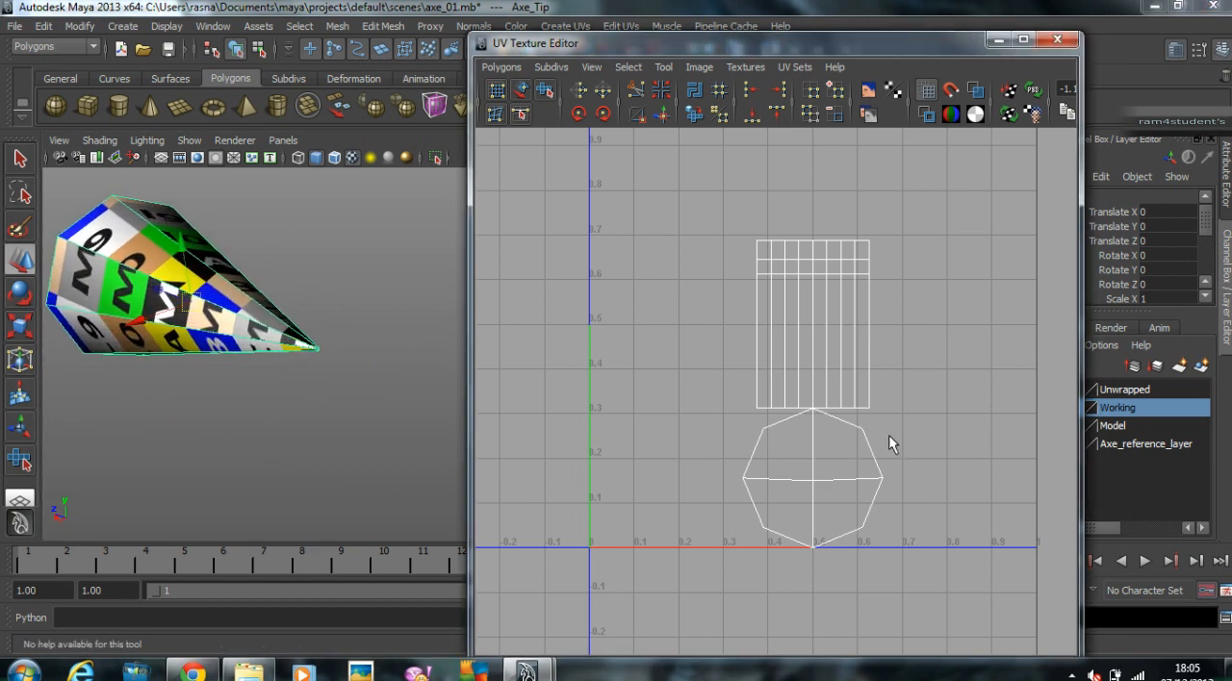
Step: Select the round end cap's UV shell, shrink it and place it in the upper-left corner of the UV square
right_click_drag(869, 438, 935, 443)
left_click_drag(845, 464, 912, 487)
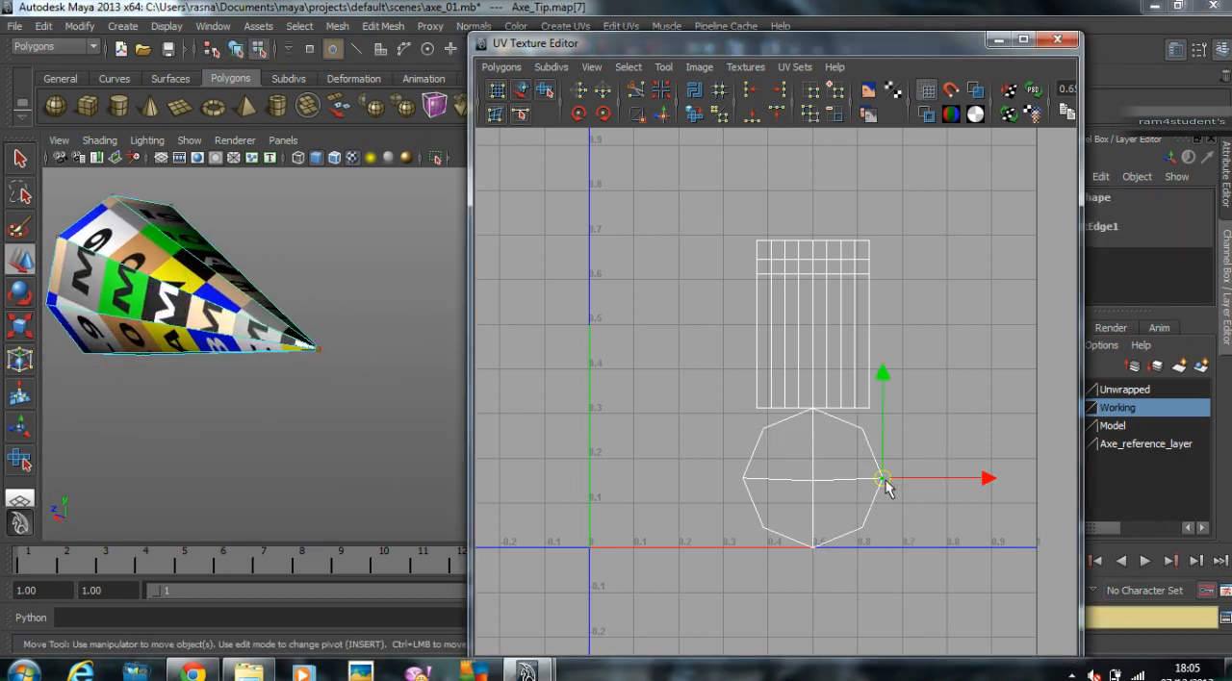
right_click(886, 480)
mouse_move(908, 603)
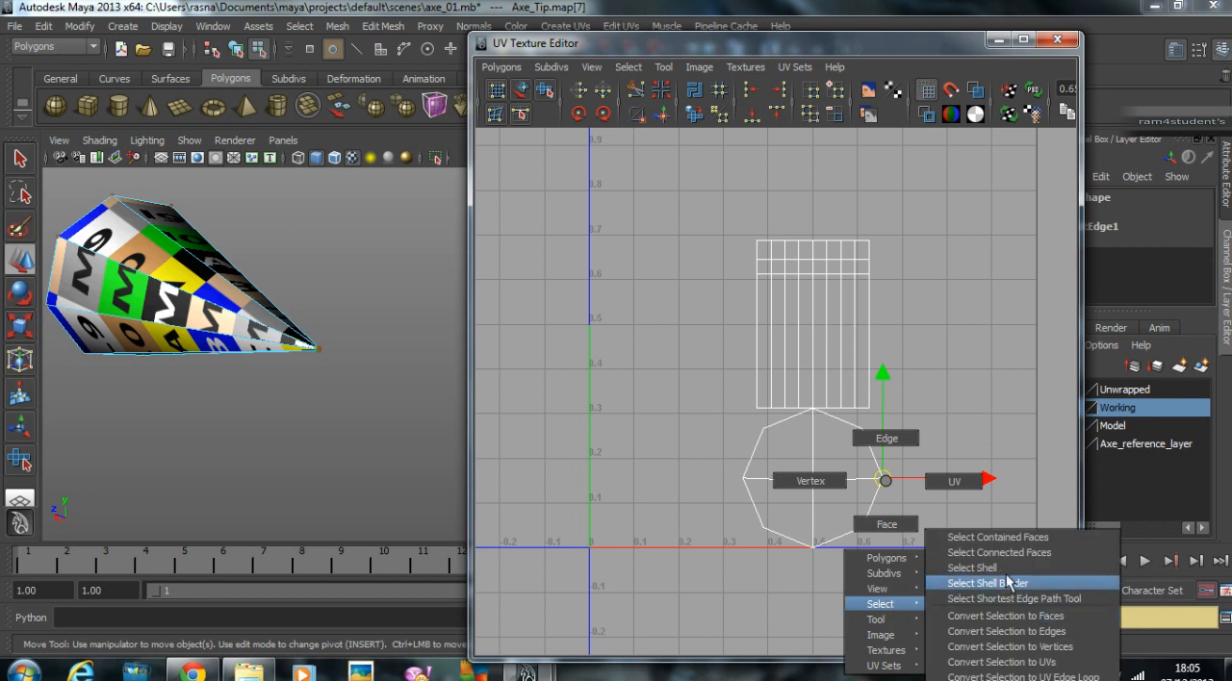
left_click(1017, 580)
left_click_drag(813, 481, 661, 281)
middle_click_drag(661, 281, 709, 432, "alt")
right_click_drag(710, 432, 892, 364, "alt")
key("r")
middle_click_drag(933, 293, 855, 338)
key("w")
left_click_drag(756, 439, 691, 233)
Step: Select the rectangular UV shell of the tip's body and flip it vertically
right_click_drag(187, 275, 171, 282, "alt")
left_click_drag(171, 282, 265, 283, "alt")
right_click_drag(930, 412, 1007, 407)
left_click_drag(801, 363, 1044, 597)
left_click_drag(1074, 637, 1073, 637)
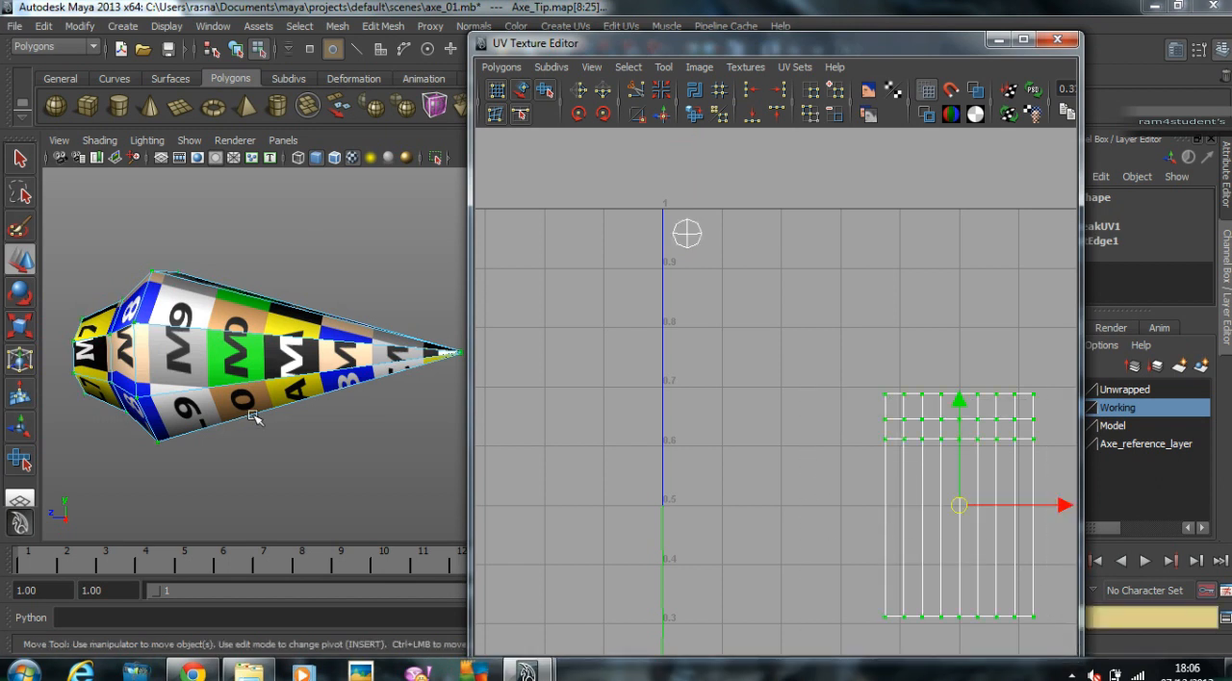
middle_click_drag(242, 414, 328, 394, "alt")
left_click_drag(328, 395, 376, 423, "alt")
middle_click_drag(931, 488, 871, 408, "alt")
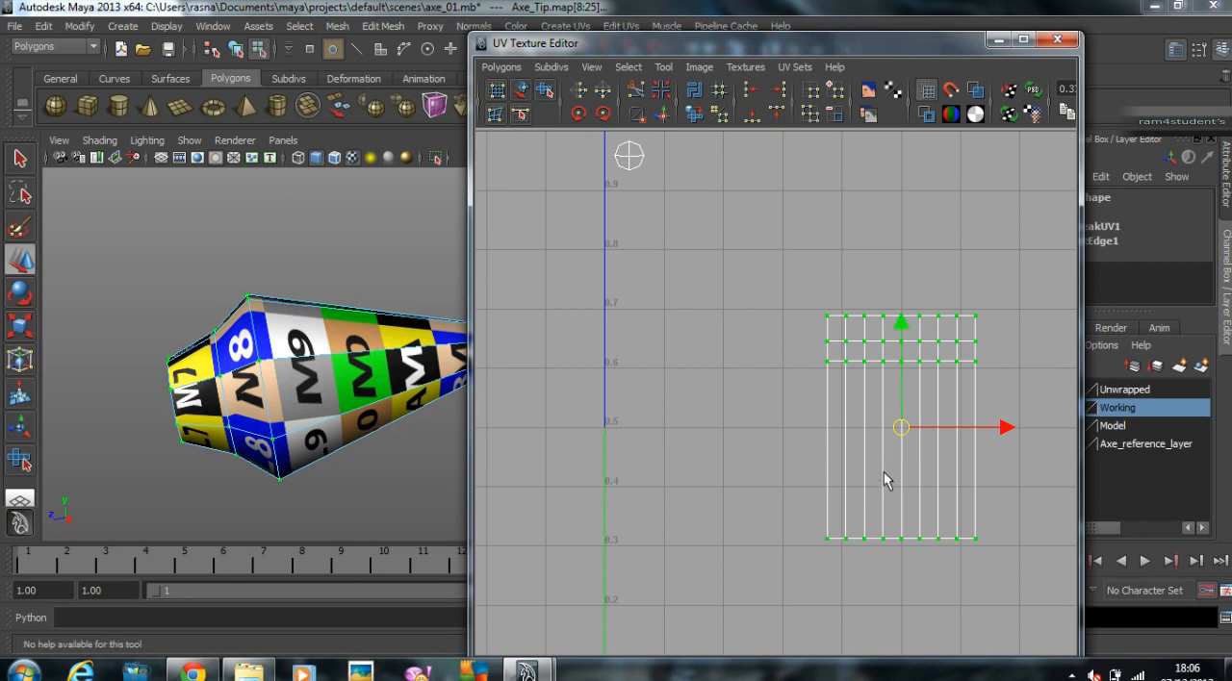
left_click(602, 97)
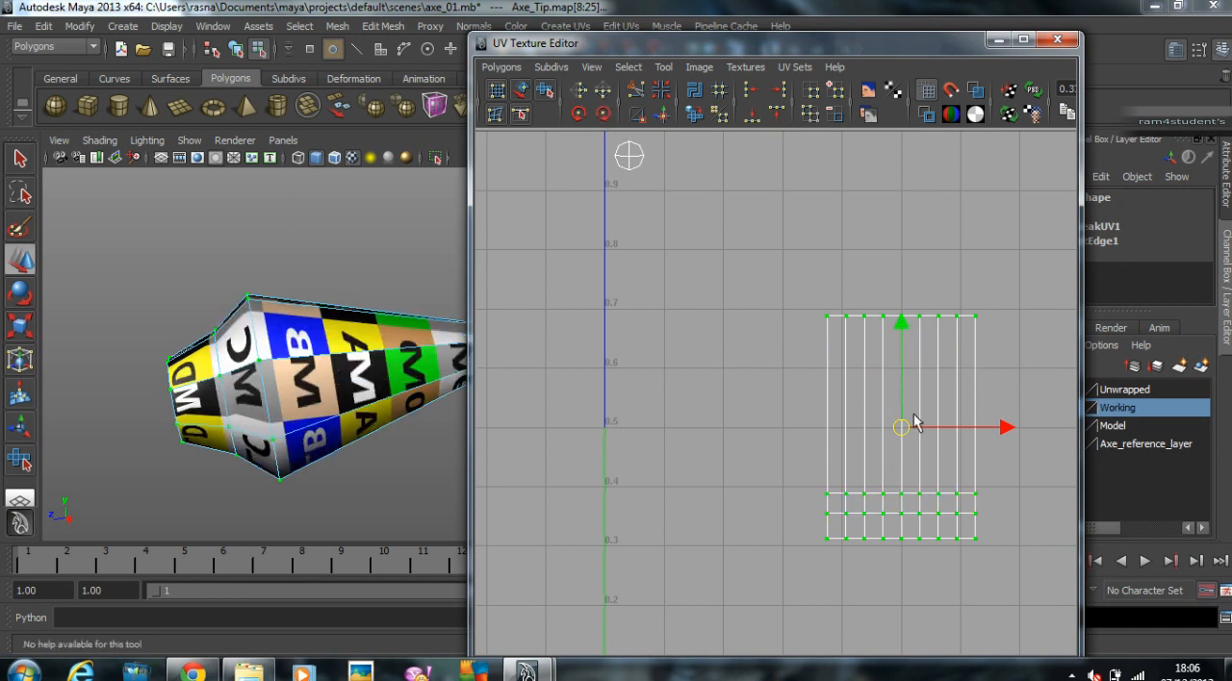
Step: Move the tip body's UV shell against the UV square's left border and scale it up uniformly to about twice its size
left_click_drag(911, 441, 683, 332)
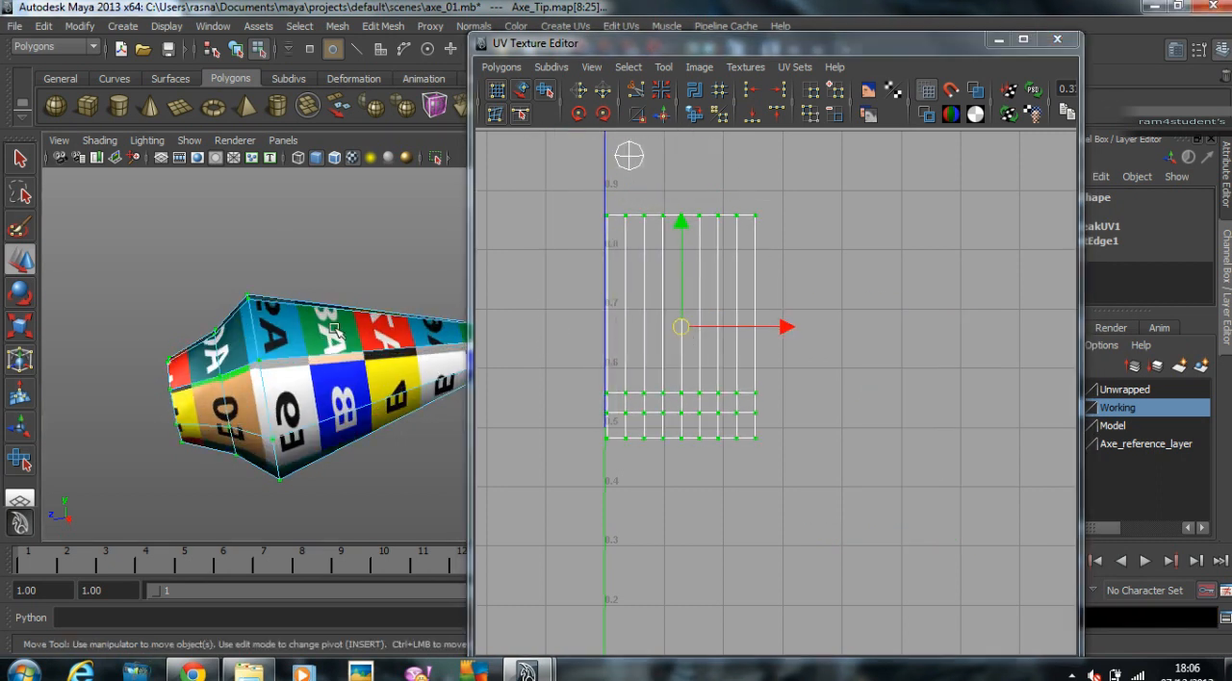
left_click_drag(289, 385, 275, 332, "alt")
key("r")
left_click_drag(681, 328, 798, 327)
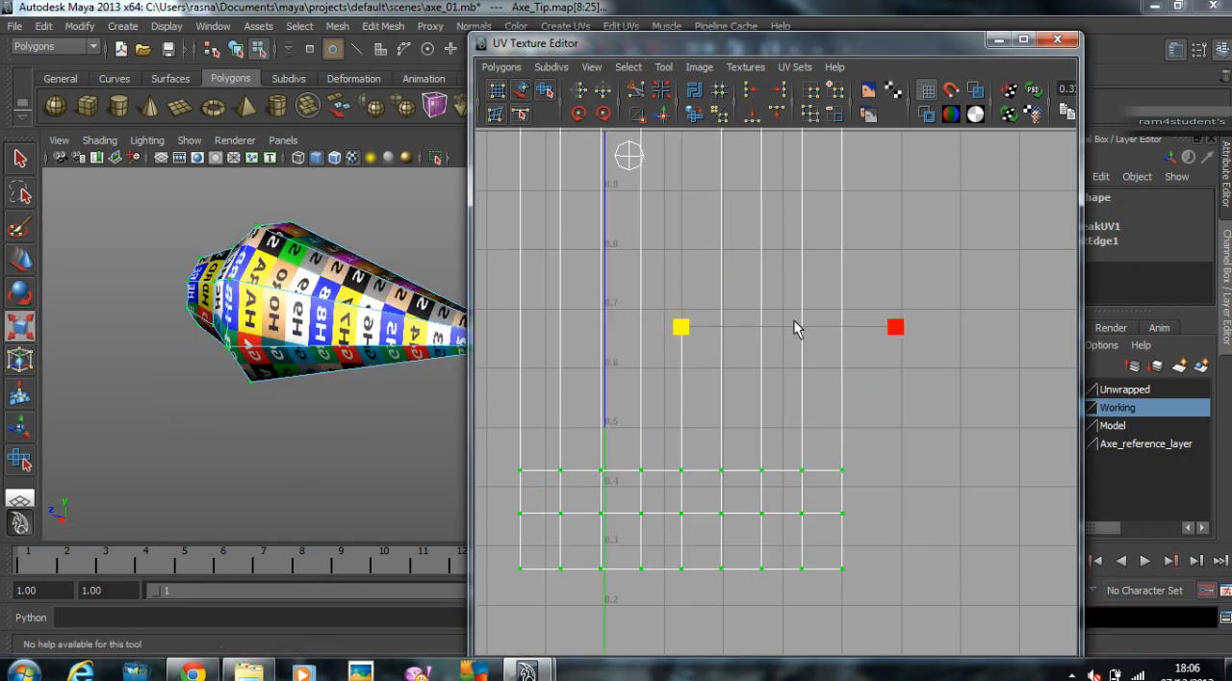
mouse_move(348, 338)
left_mouse_down("alt")
mouse_move(316, 342)
mouse_move(332, 338)
left_mouse_up("alt")
right_click_drag(332, 339, 396, 332, "alt")
left_click_drag(396, 332, 395, 378, "alt")
middle_click_drag(395, 378, 393, 479, "alt")
key("w")
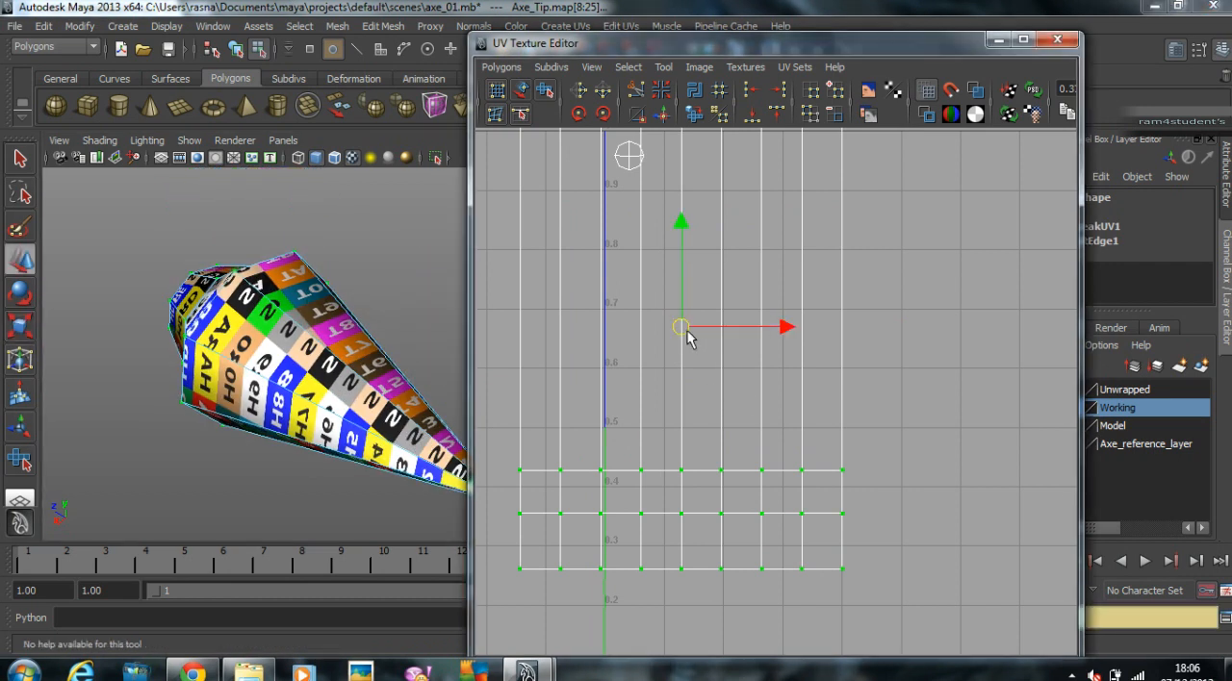
Step: Move the enlarged body shell fully inside the UV square, just below the small cap shell
left_click_drag(683, 330, 774, 432)
scroll(751, 376, "down", 3)
middle_click_drag(722, 366, 753, 357, "alt")
scroll(761, 360, "down", 1)
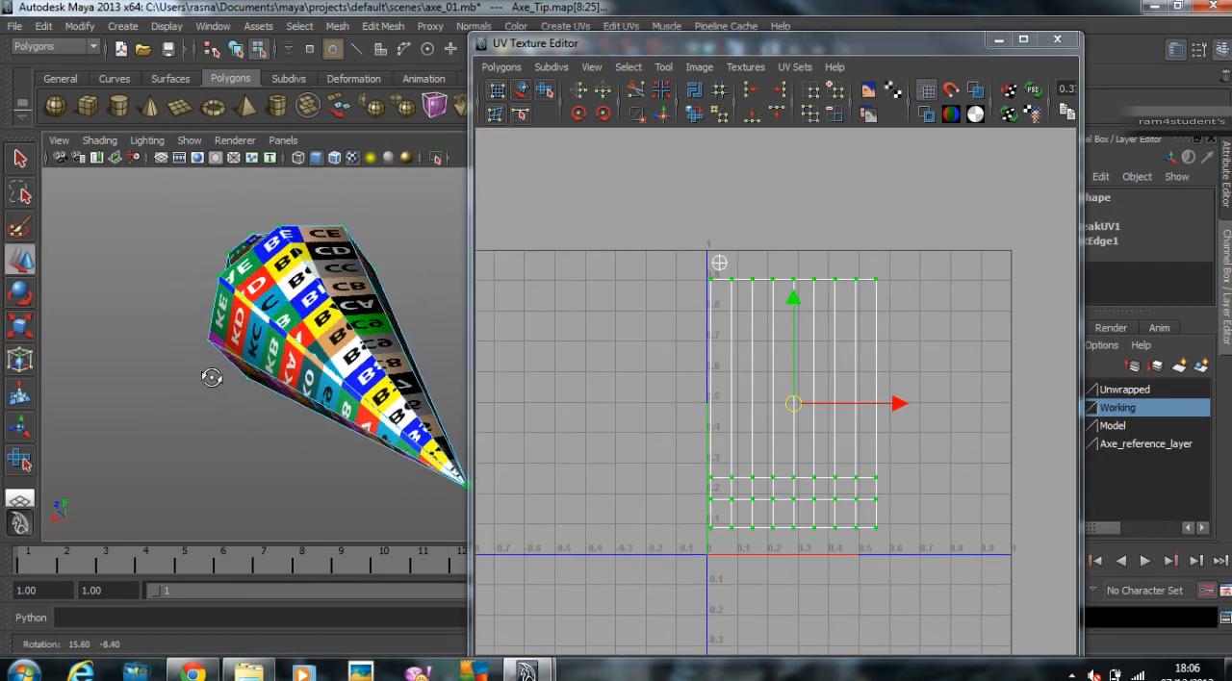
left_click_drag(262, 395, 248, 354, "alt")
left_click(694, 115)
left_click_drag(433, 450, 471, 422, "alt")
key("ctrl+z")
left_click_drag(453, 380, 357, 374, "alt")
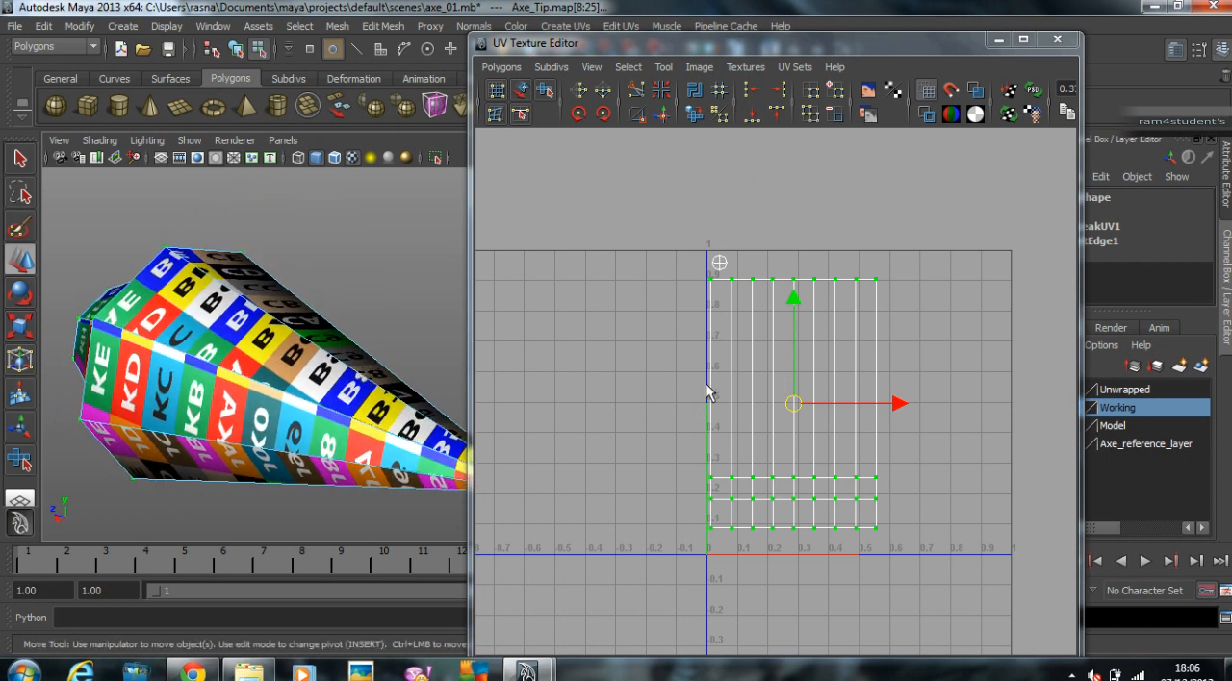
Step: Nudge the tip body's UV shell slightly away from the UV square's left border and check the checker texture on the tip
key("r")
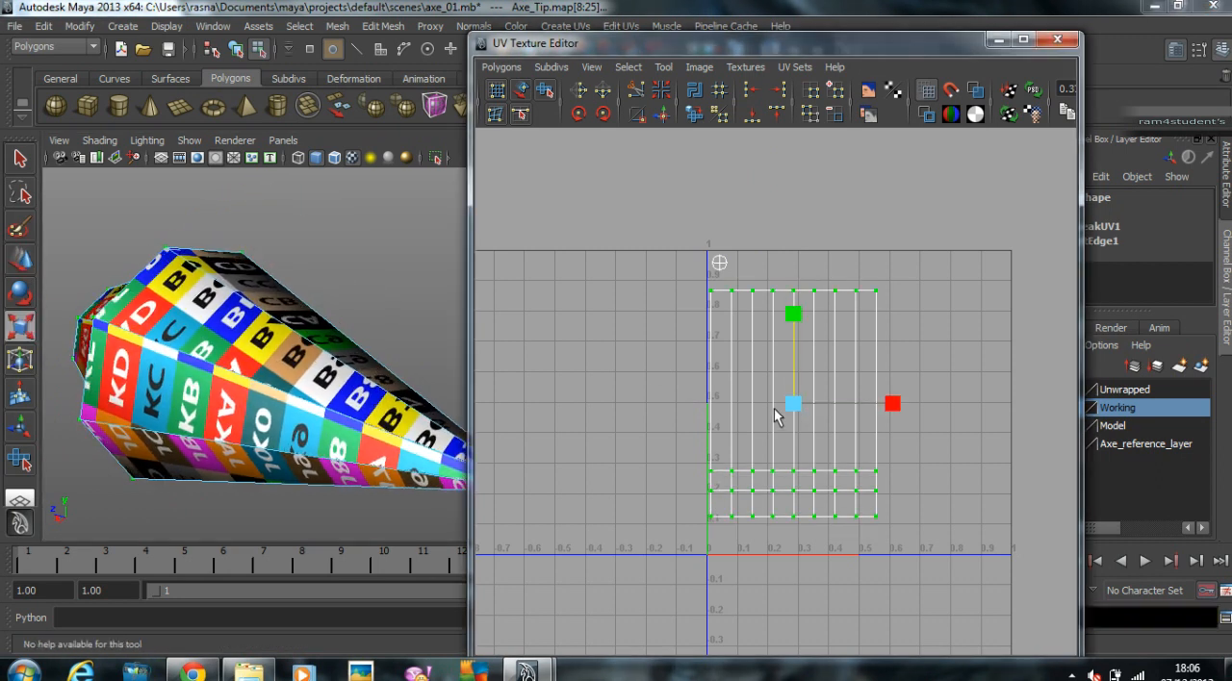
left_click(794, 402)
mouse_move(795, 396)
left_mouse_down()
mouse_move(776, 403)
mouse_move(803, 404)
left_mouse_up()
key("w")
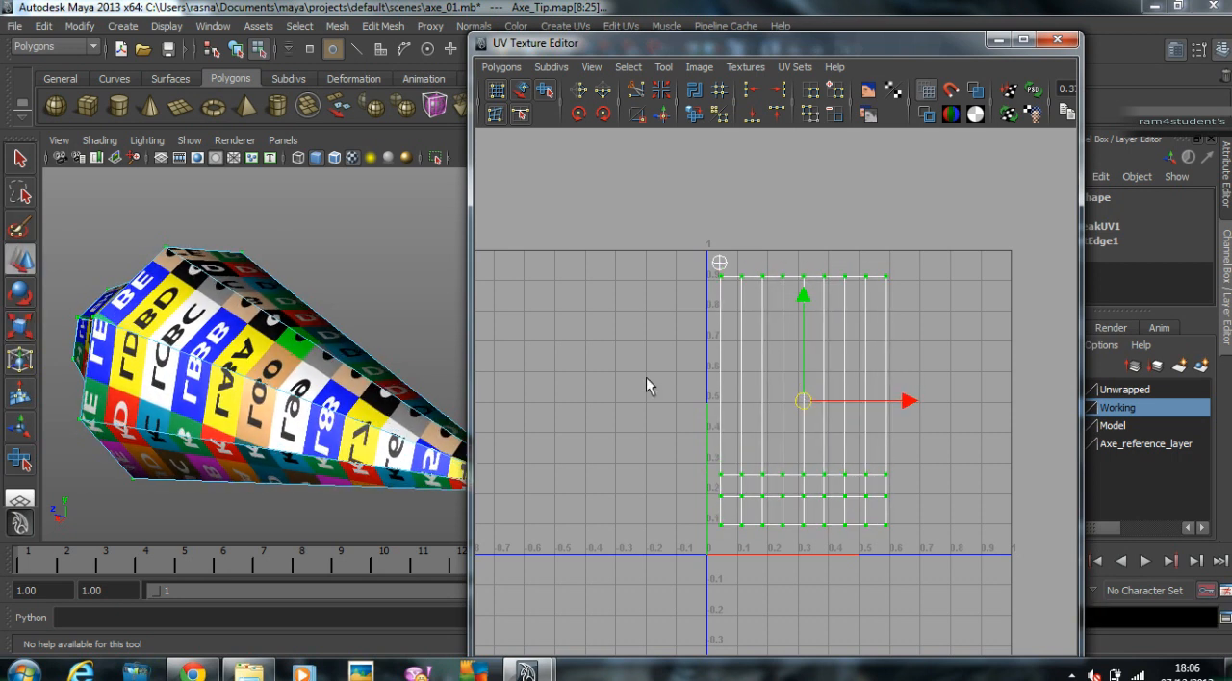
right_click_drag(264, 304, 362, 285)
left_click_drag(362, 285, 287, 348, "alt")
Step: Return the axe tip to object mode, add it to the Unwrapped layer and put the UV Texture Editor away
left_click(334, 333)
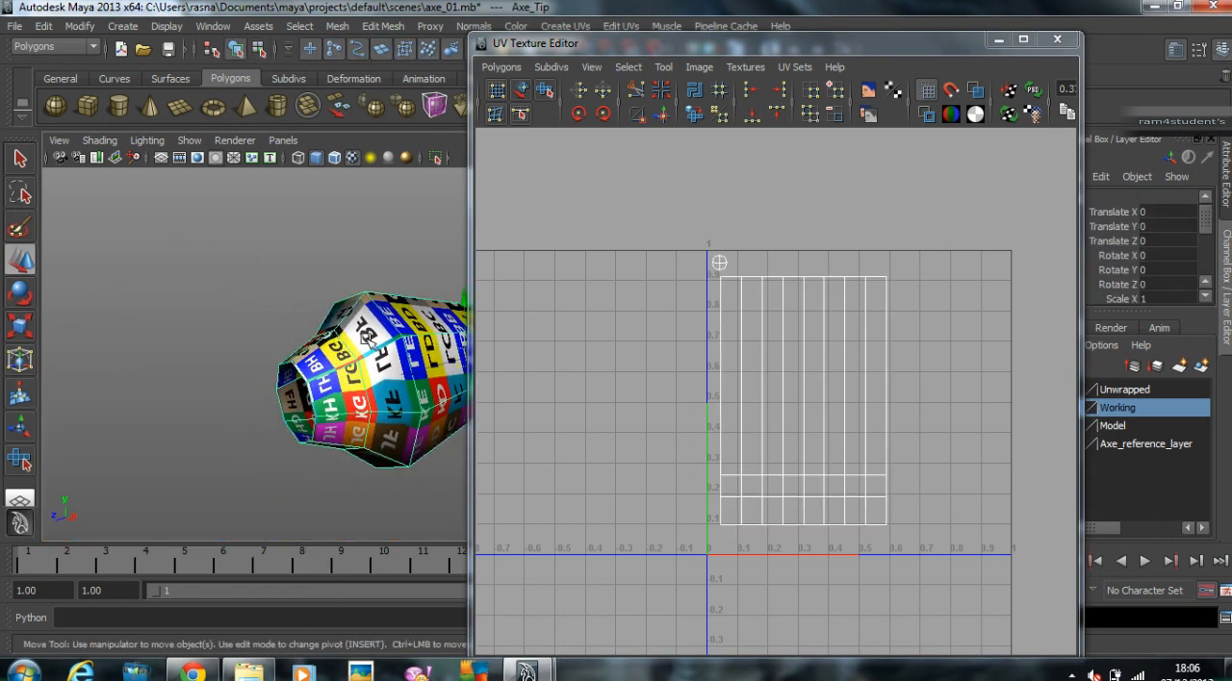
left_click(1142, 390)
right_click_drag(1144, 392, 1147, 422)
left_click(1114, 425)
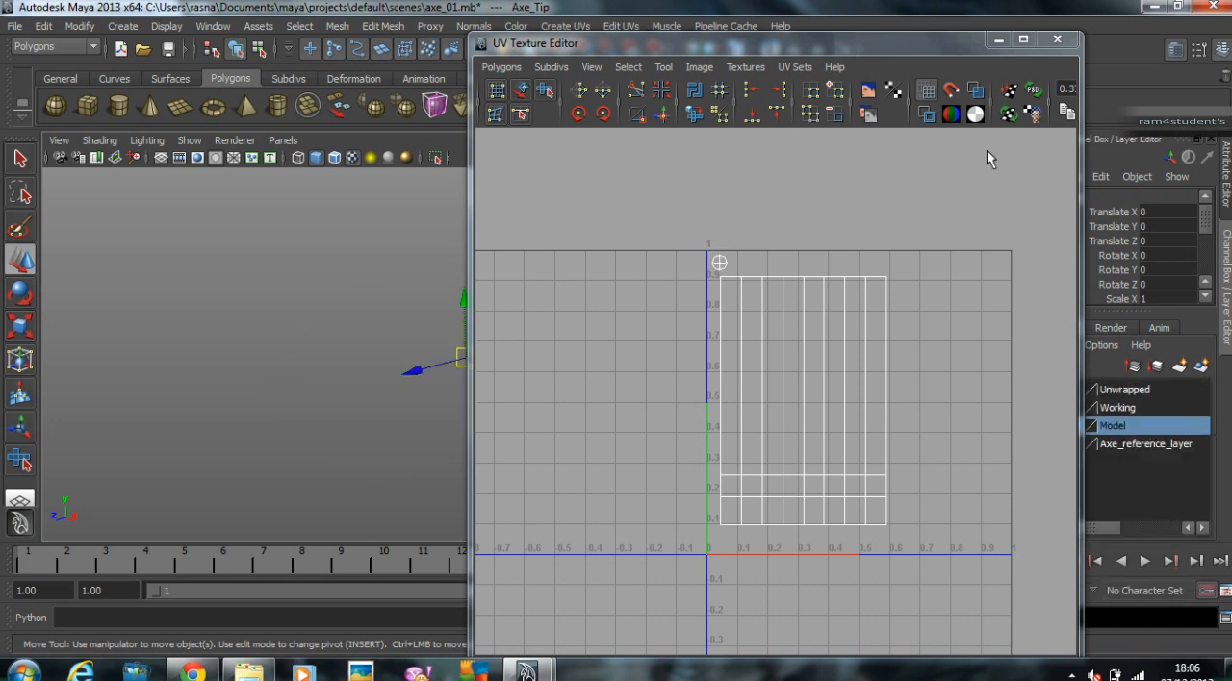
left_click(998, 39)
Step: Show the Model layer, add the right axe blade to the Working layer and hide the Model layer again
left_click(1048, 425)
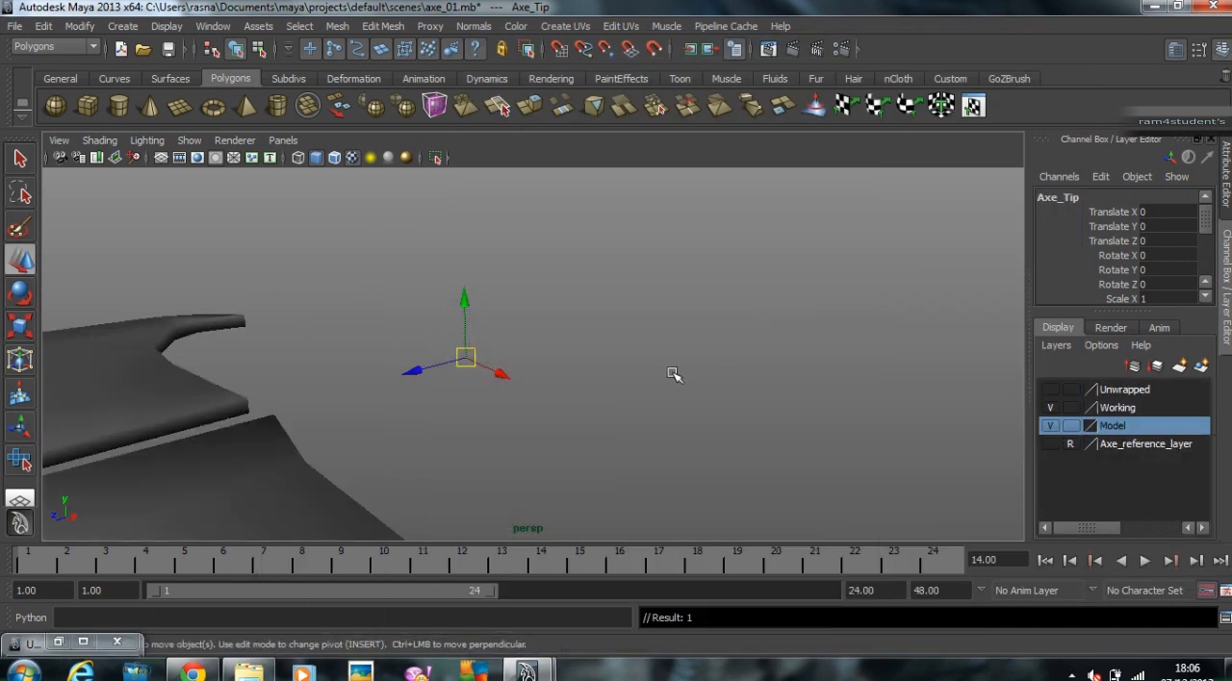
right_click_drag(608, 364, 333, 360, "alt")
middle_click_drag(333, 359, 570, 353, "alt")
left_click_drag(570, 353, 326, 360, "alt")
middle_click_drag(325, 360, 575, 400, "alt")
left_click(554, 326)
left_click_drag(554, 325, 613, 358, "alt")
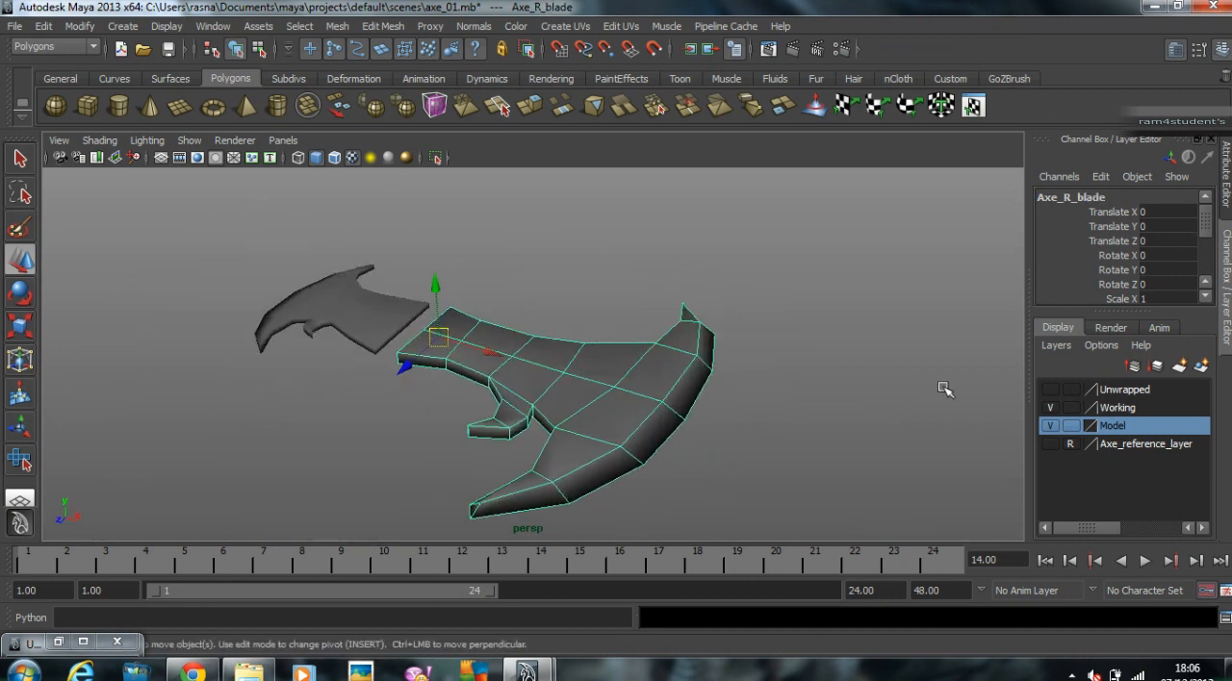
left_click(1072, 408)
right_click(1073, 408)
left_click(1147, 433)
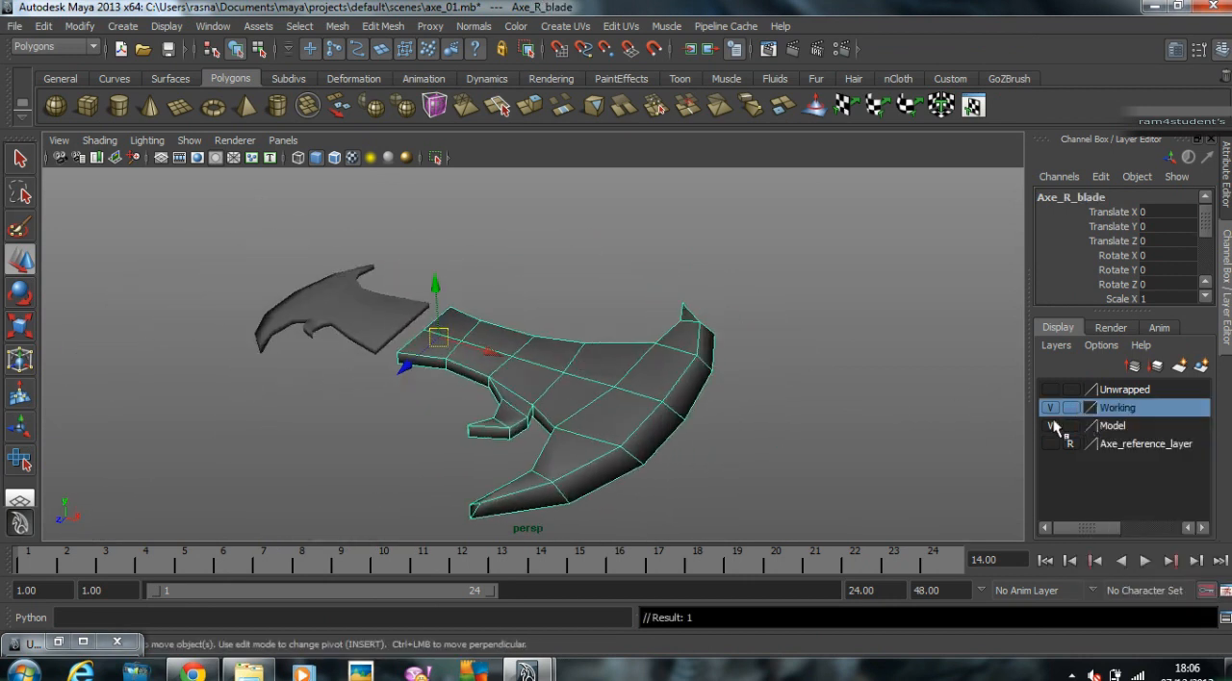
left_click(1048, 426)
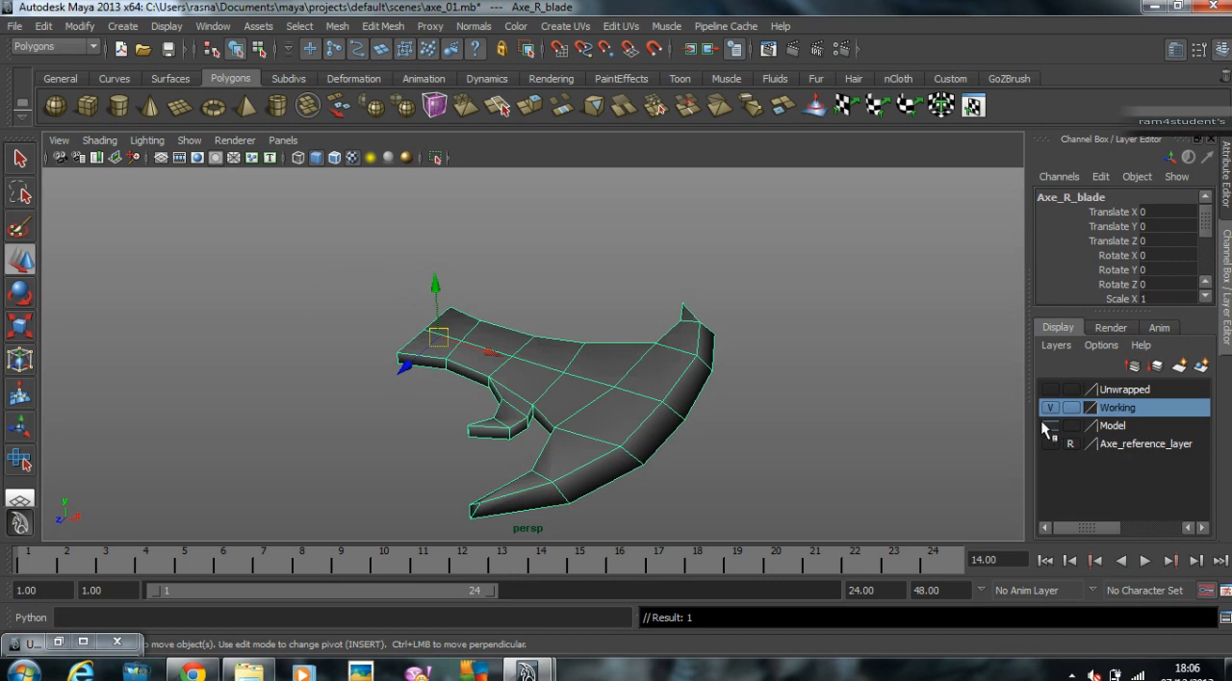
Step: Reopen the UV Texture Editor beside the right blade and assign the existing Texture_Ref_Met material to the blade
left_click(58, 642)
middle_click_drag(195, 352, 66, 322, "alt")
left_click_drag(150, 331, 194, 304, "alt")
left_click_drag(808, 43, 1095, 74)
mouse_move(539, 341)
left_mouse_down("alt")
mouse_move(446, 353)
mouse_move(532, 344)
left_mouse_up("alt")
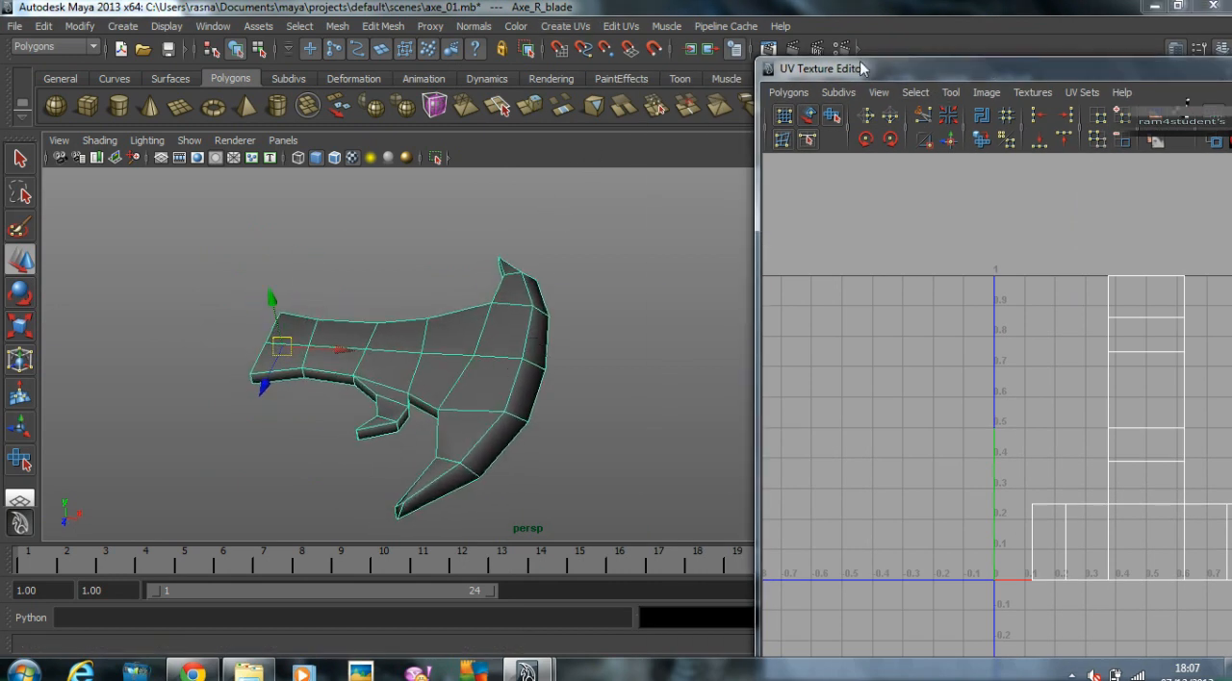
left_click_drag(922, 69, 809, 48)
right_click_drag(463, 360, 621, 647)
left_click_drag(593, 445, 520, 393, "alt")
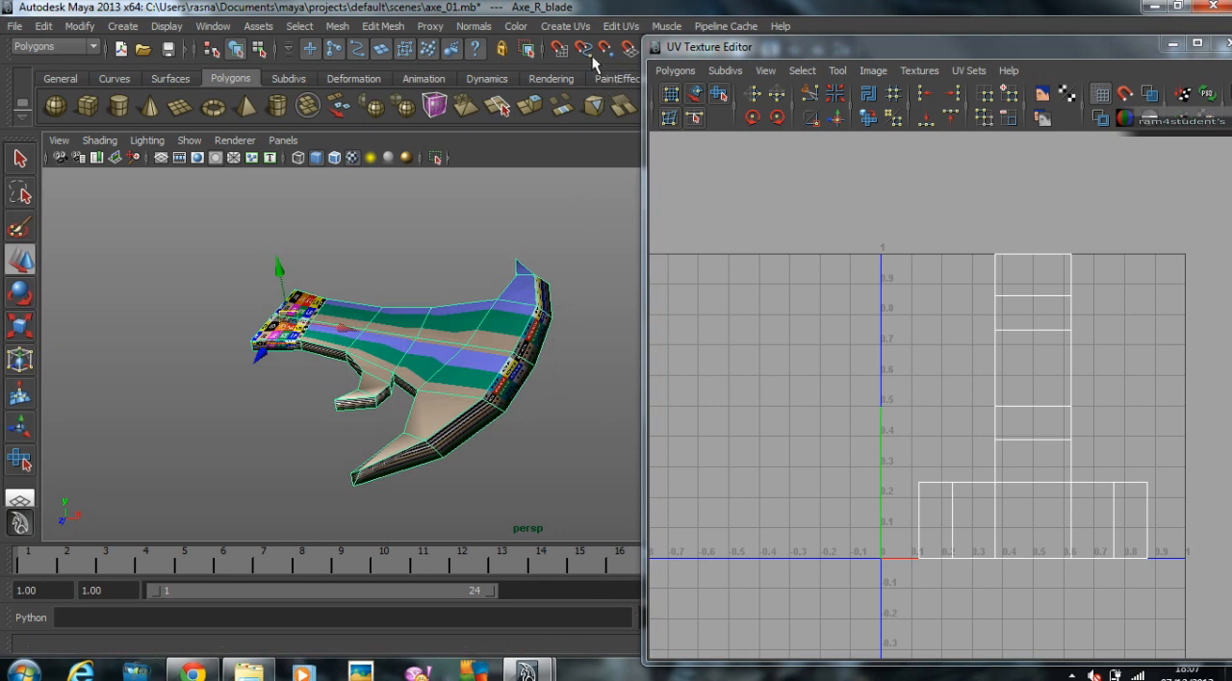
Step: Create new UVs for the right blade with Automatic Mapping
left_click(568, 26)
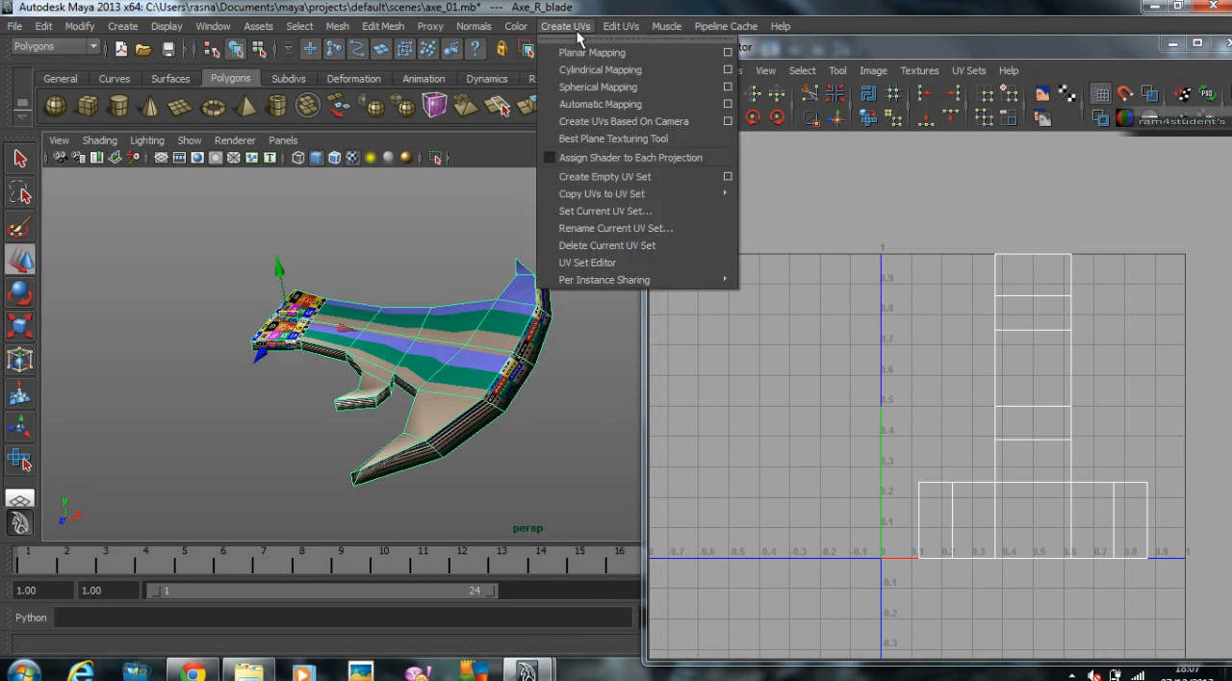
left_click(600, 104)
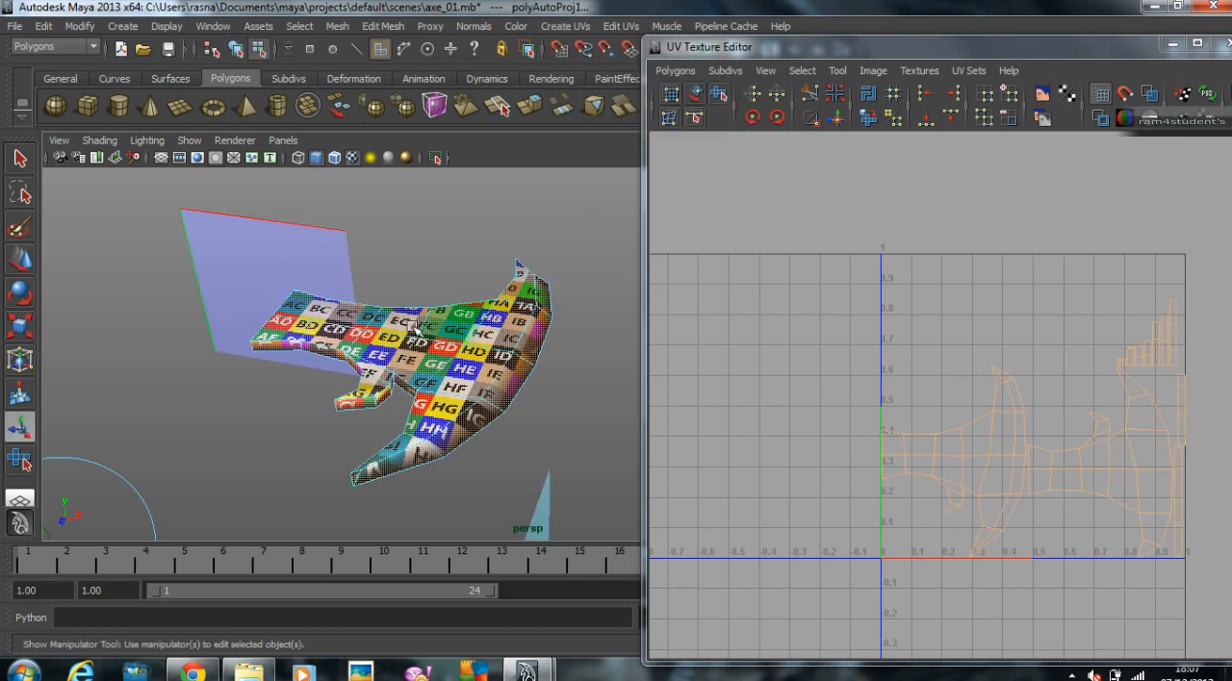
left_click(422, 248)
left_click_drag(442, 271, 449, 313, "alt")
Step: Examine the blade's new UV shells by selecting some UVs and faces to see which part of the blade they cover
middle_click_drag(998, 462, 883, 390, "alt")
right_click_drag(884, 390, 1013, 395, "alt")
middle_click_drag(900, 380, 916, 377, "alt")
right_click_drag(833, 357, 883, 355)
left_click_drag(721, 324, 772, 421)
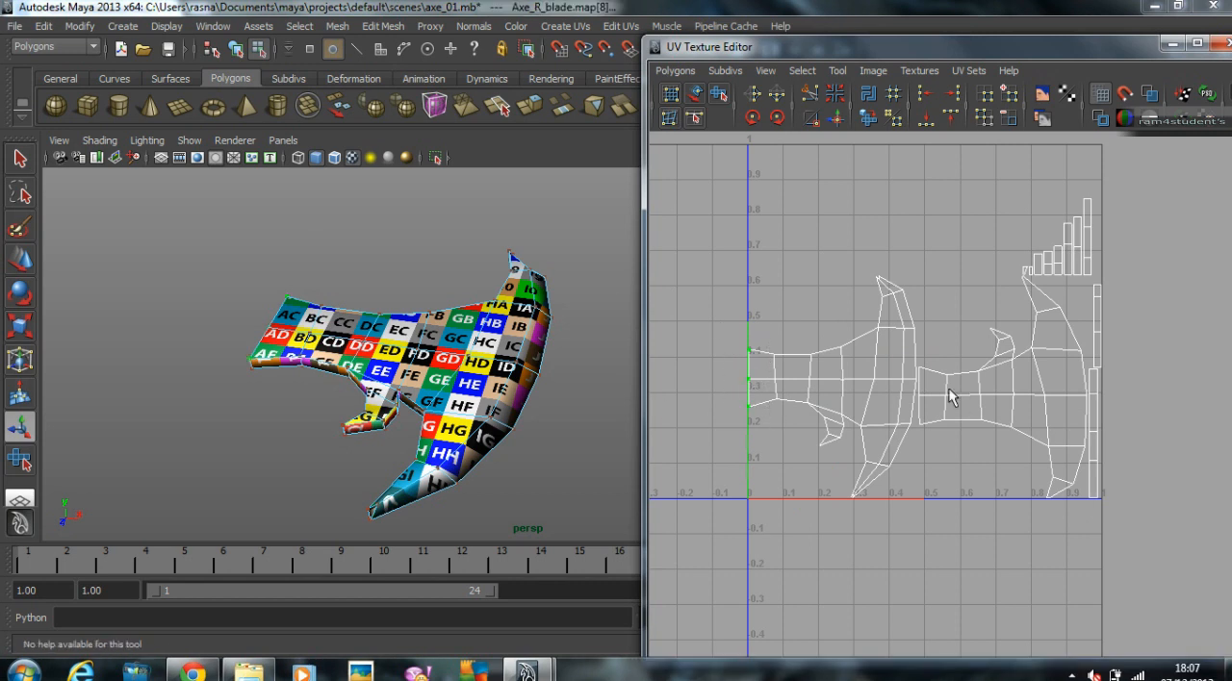
right_click_drag(870, 442, 870, 484)
left_click_drag(788, 338, 848, 474)
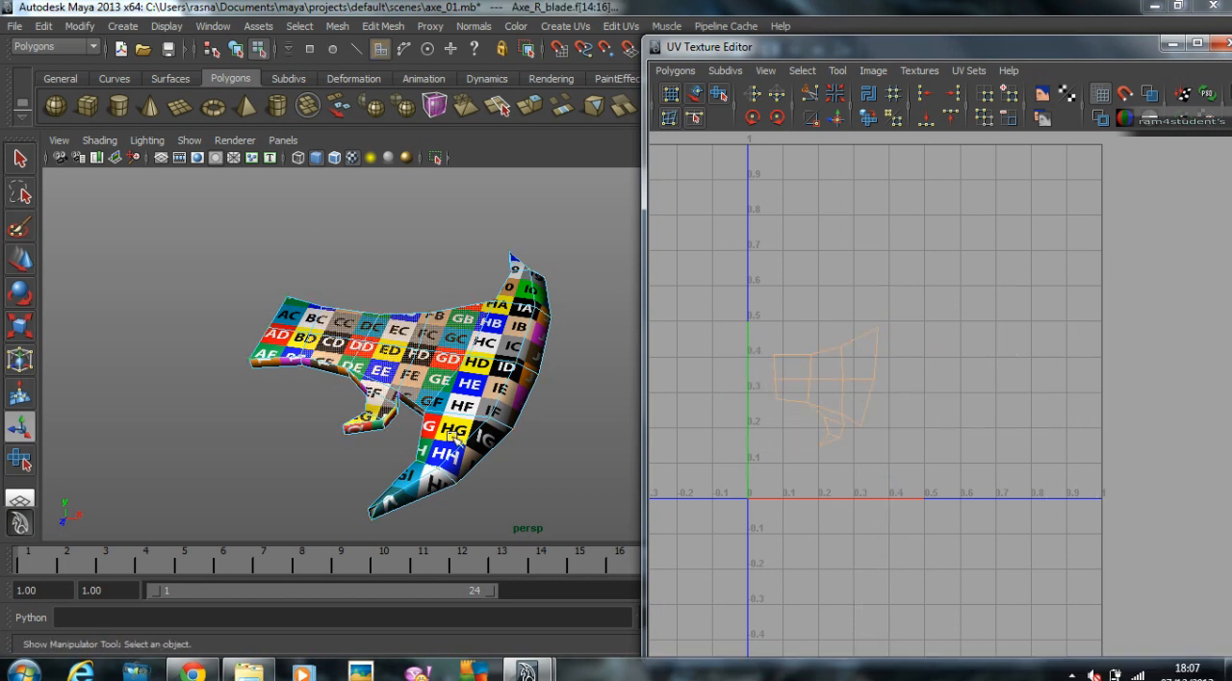
left_click(912, 304)
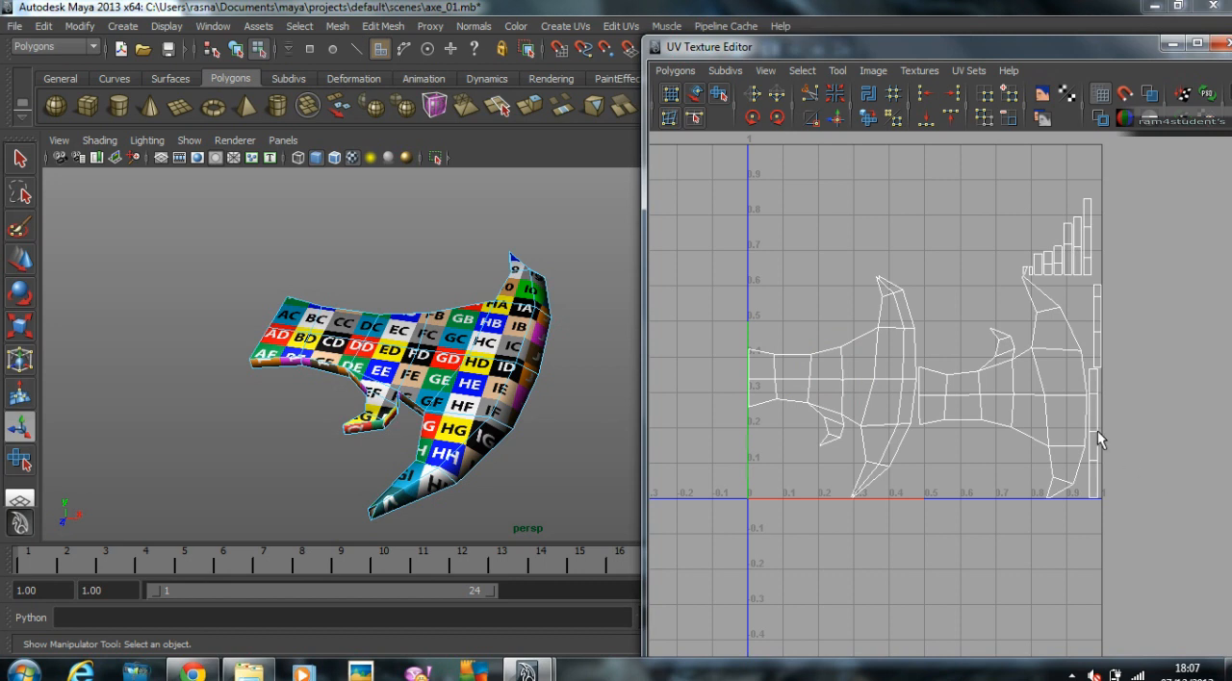
Step: Select the UVs of the second blade-side shell and move it beside the root end of the first shell, outside the 0-1 UV space
middle_click_drag(1018, 419, 1026, 419, "alt")
left_click_drag(175, 282, 836, 336, "alt")
right_click_drag(1012, 352, 1068, 358)
left_click_drag(991, 322, 1018, 356)
right_click_drag(1009, 340, 1078, 494)
key("w")
right_click_drag(1014, 346, 1069, 496)
left_click_drag(987, 327, 1013, 363)
right_click_drag(1007, 347, 1095, 504)
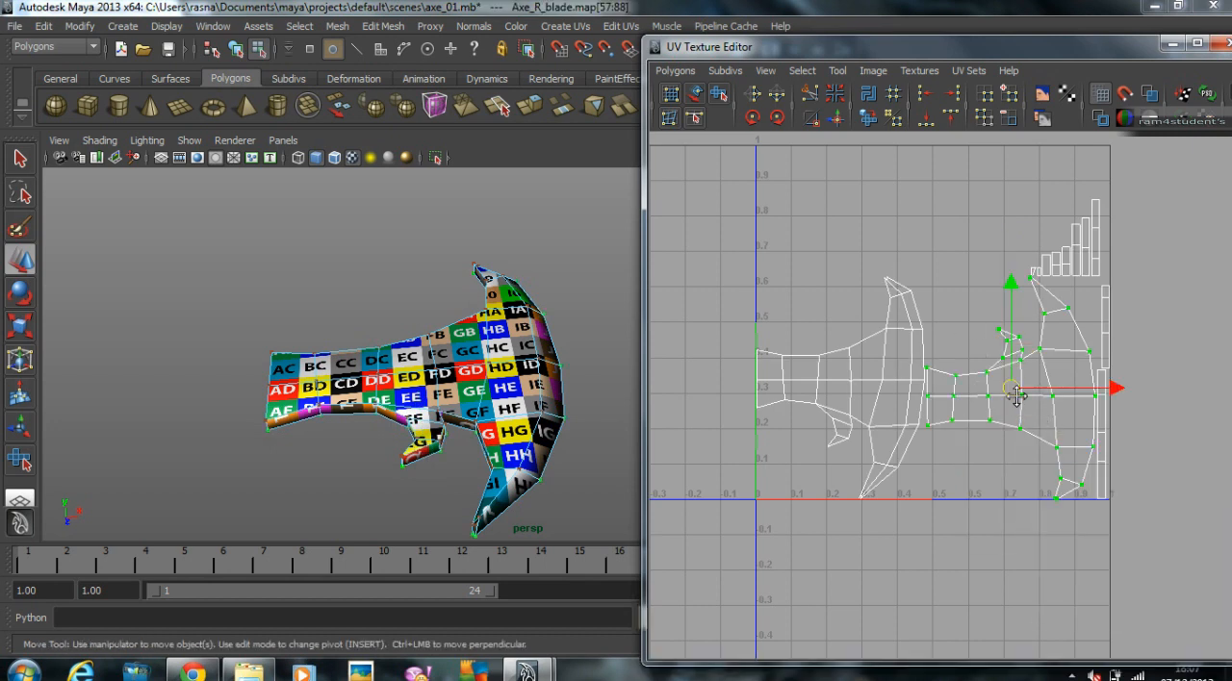
middle_click_drag(1017, 396, 1089, 399, "alt")
left_click_drag(1084, 392, 740, 380)
middle_click_drag(810, 363, 874, 365, "alt")
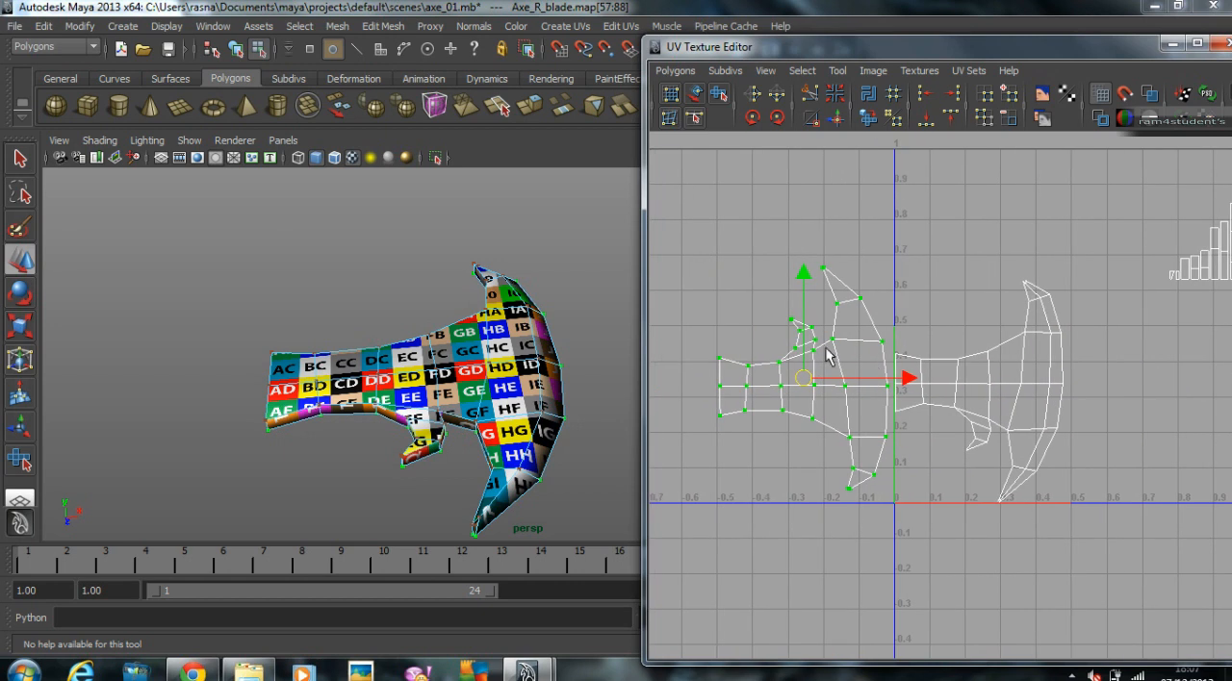
Step: Flip the moved blade shell horizontally and nudge it up to line its root end up with the other shell
left_click(755, 96)
left_click_drag(432, 304, 443, 334, "alt")
scroll(531, 338, "up", 3)
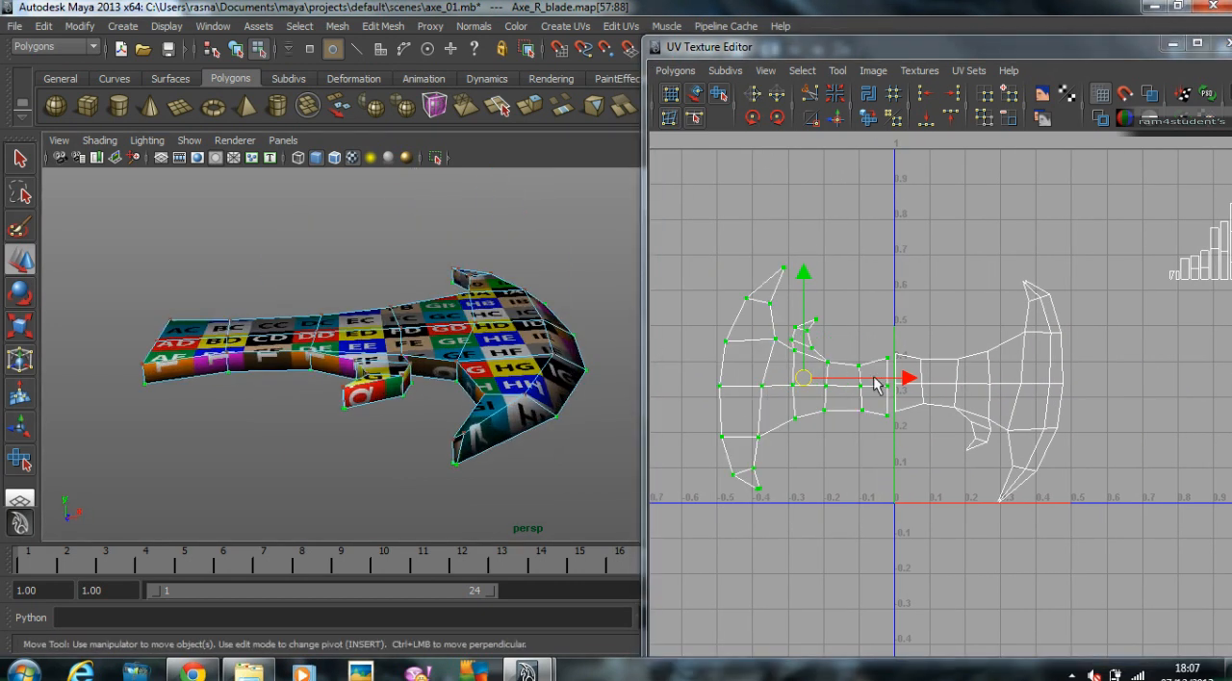
left_click_drag(813, 390, 811, 384)
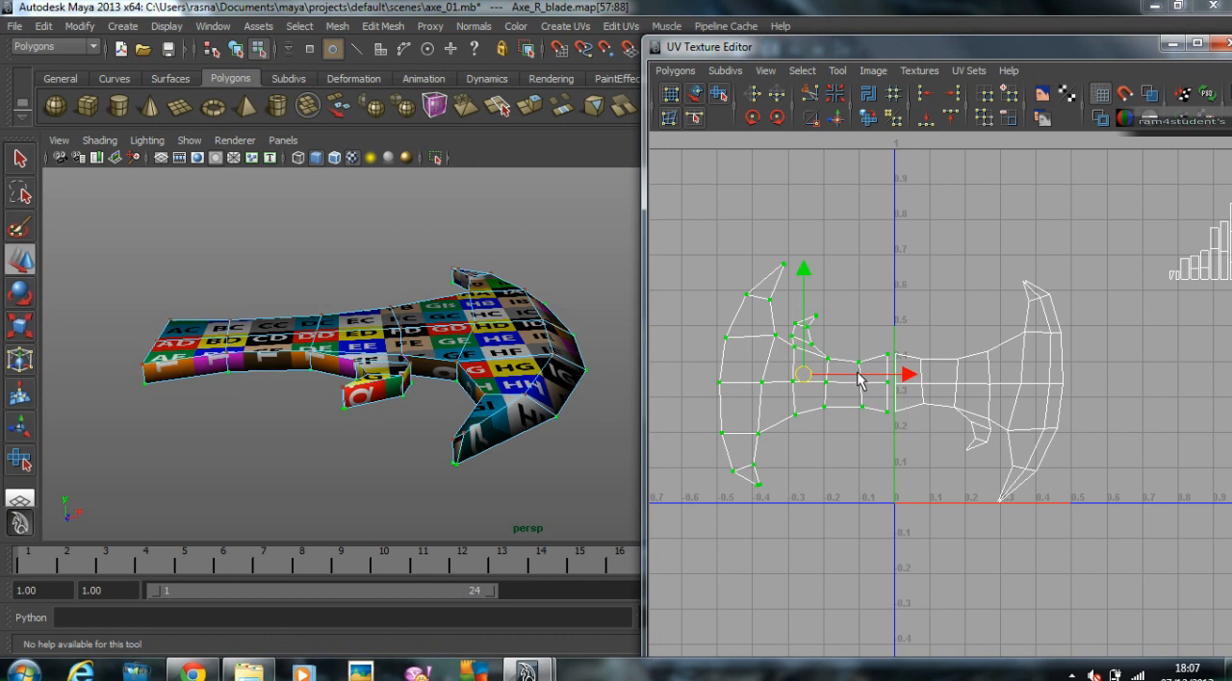
Step: Compare the two large blade shells with the checkered blade model from several angles
left_click_drag(412, 360, 389, 376, "alt")
scroll(1001, 334, "down", 3)
middle_click_drag(879, 302, 766, 311, "alt")
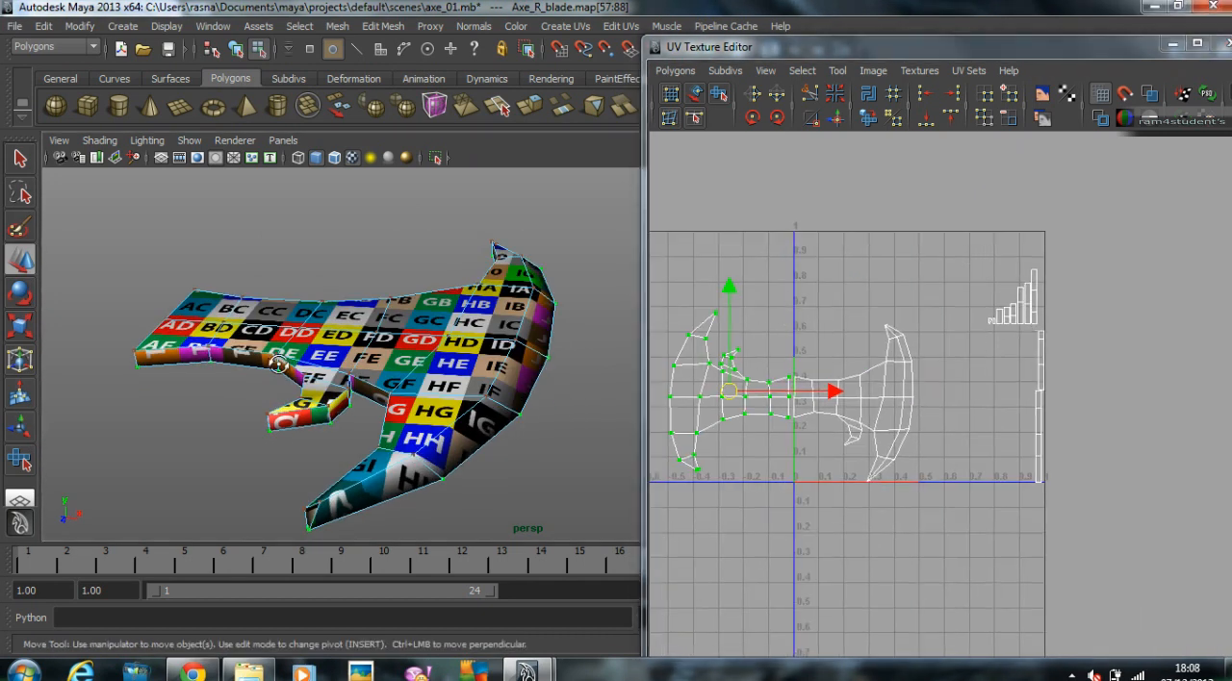
left_click_drag(278, 354, 342, 424, "alt")
left_click_drag(577, 401, 470, 408, "alt")
scroll(1091, 368, "up", 3)
middle_click_drag(944, 352, 1083, 345, "alt")
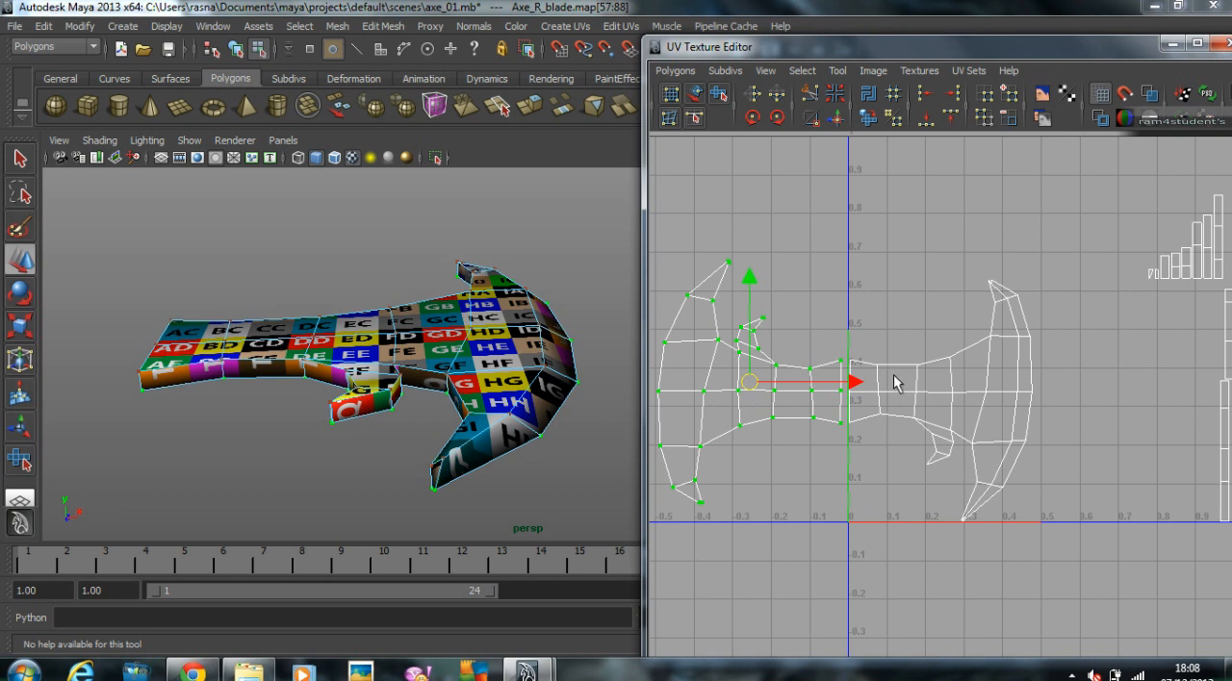
left_click_drag(568, 413, 481, 385, "alt")
Step: Switch to edge selection and select all edges of the narrow strip shells beside the large blade shells
right_click_drag(969, 357, 966, 316)
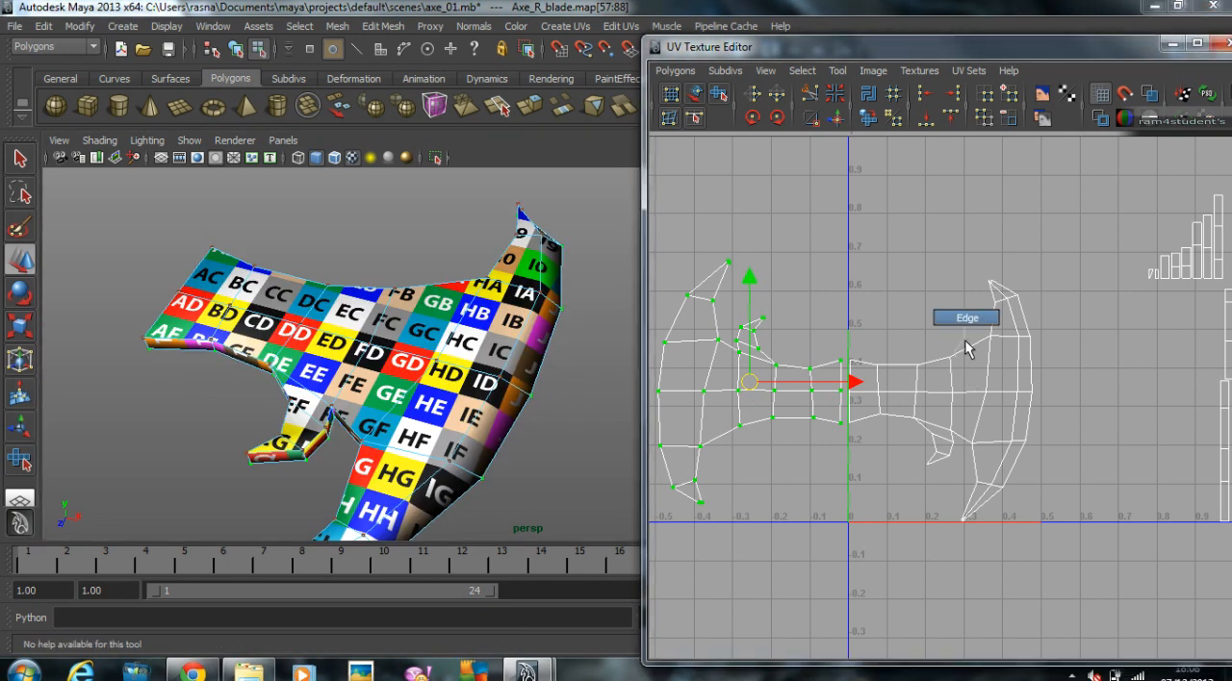
left_click_drag(516, 381, 368, 294, "alt")
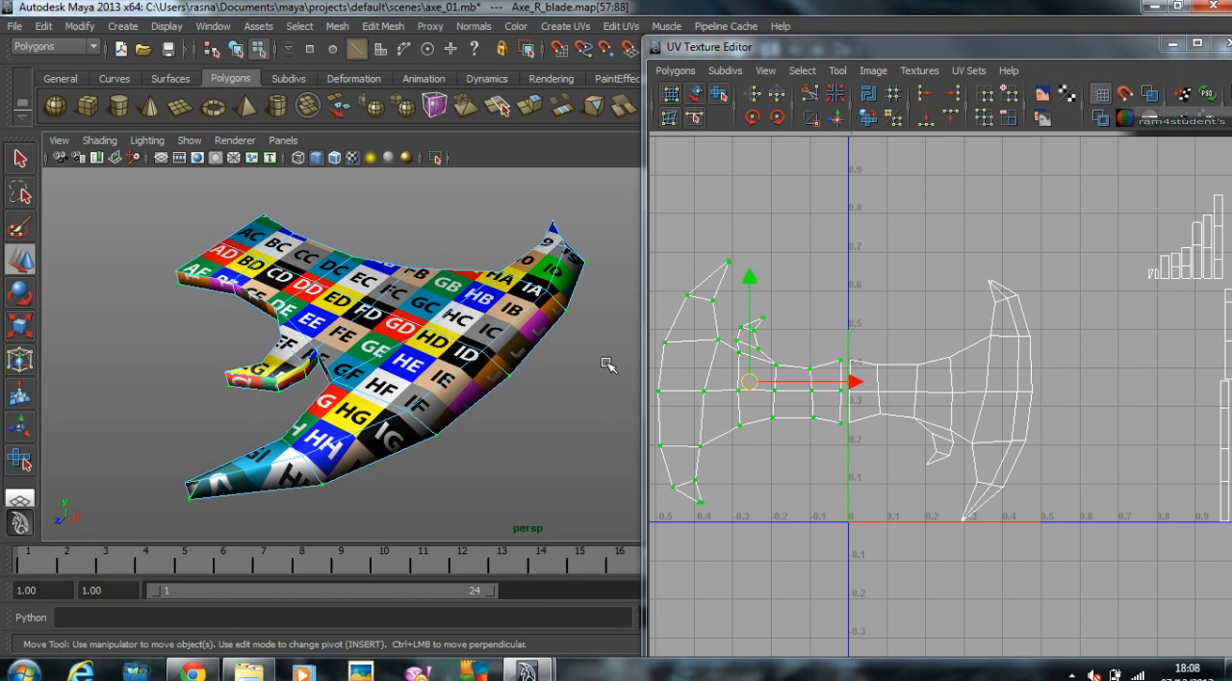
right_click_drag(916, 363, 921, 333)
middle_click_drag(963, 349, 830, 341, "alt")
right_click_drag(830, 342, 795, 329, "alt")
left_click_drag(995, 215, 981, 206)
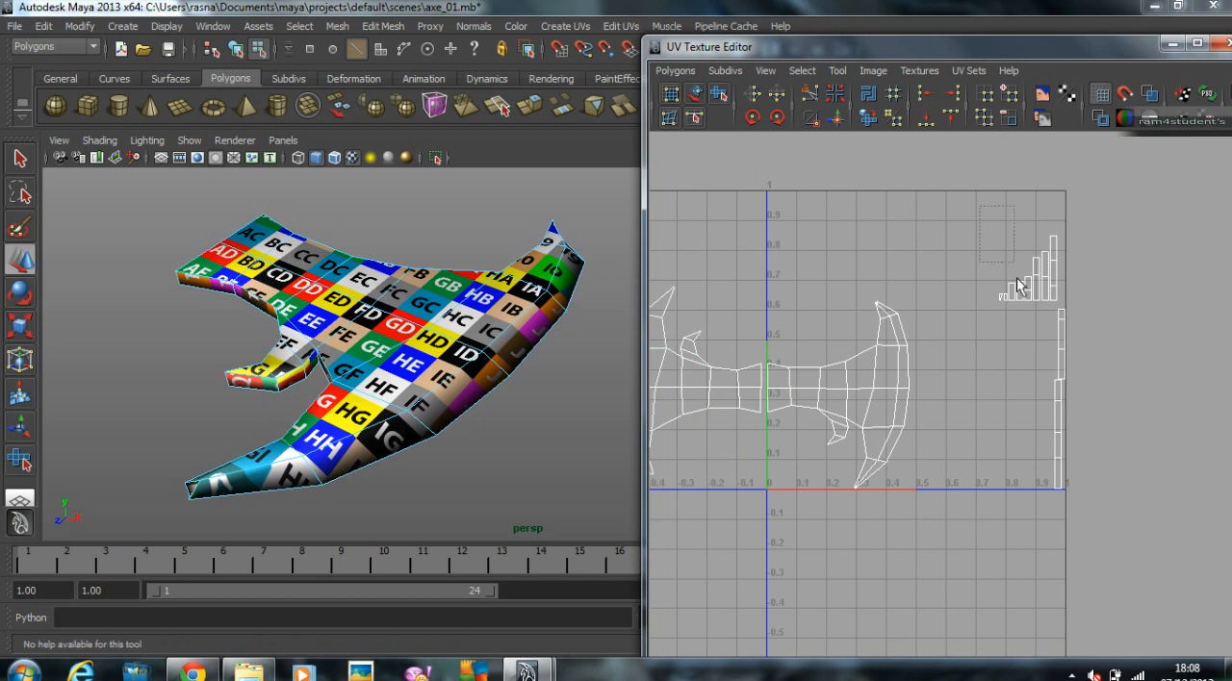
left_click_drag(1090, 501, 1105, 514)
right_click_drag(1032, 299, 988, 209)
middle_click_drag(884, 472, 1102, 455, "alt")
Step: Deselect the edges shared with the two large blade shells and separate the strips along their remaining edges with Cut UV Edges
scroll(1049, 435, "down", 1)
middle_click_drag(1007, 420, 866, 408, "alt")
scroll(867, 408, "down", 4)
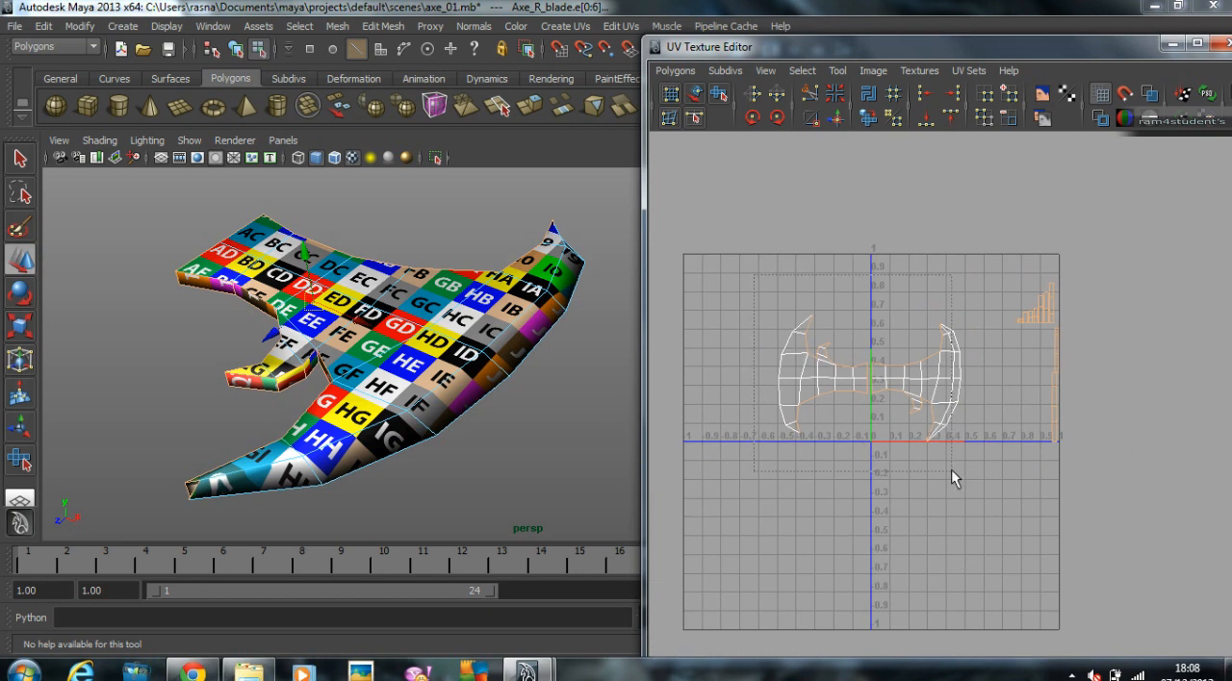
left_click_drag(968, 468, 966, 468)
key("w")
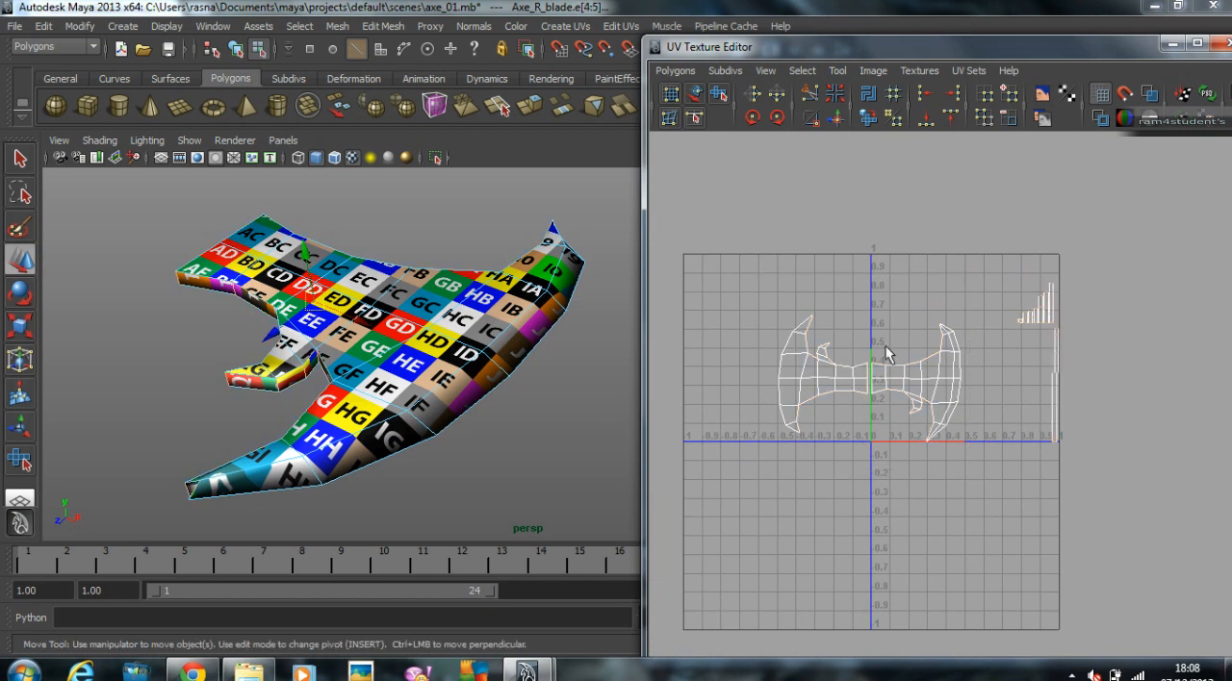
scroll(1059, 332, "up", 10)
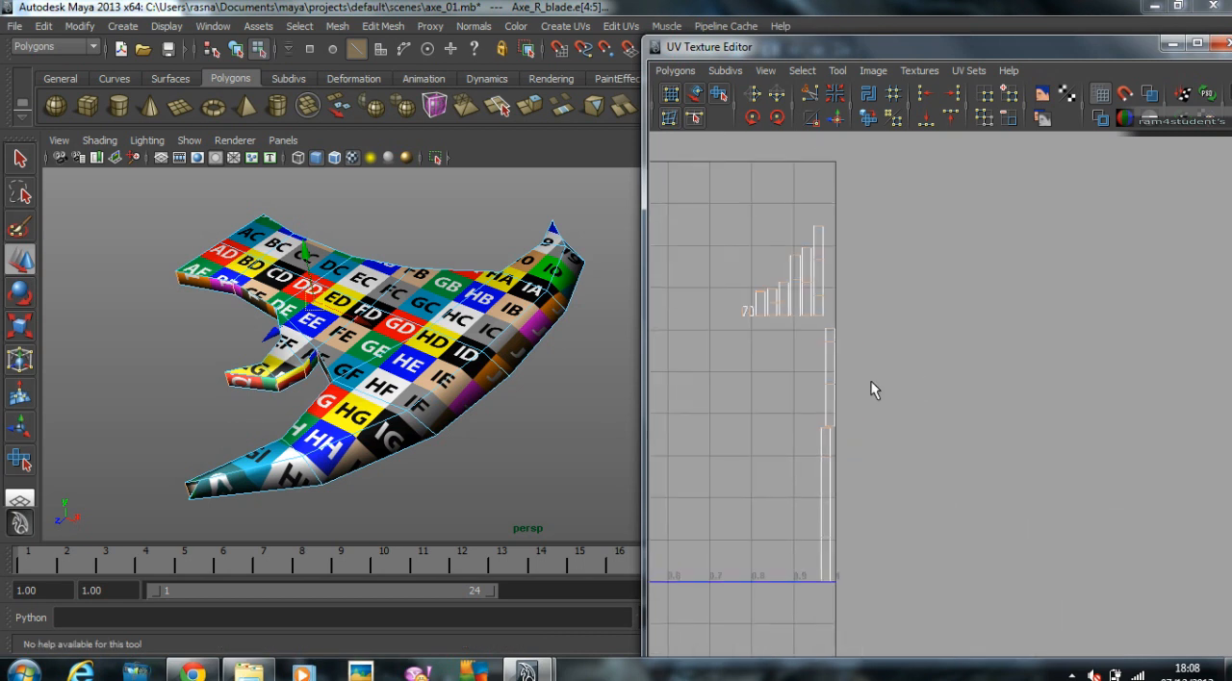
scroll(927, 323, "down", 10)
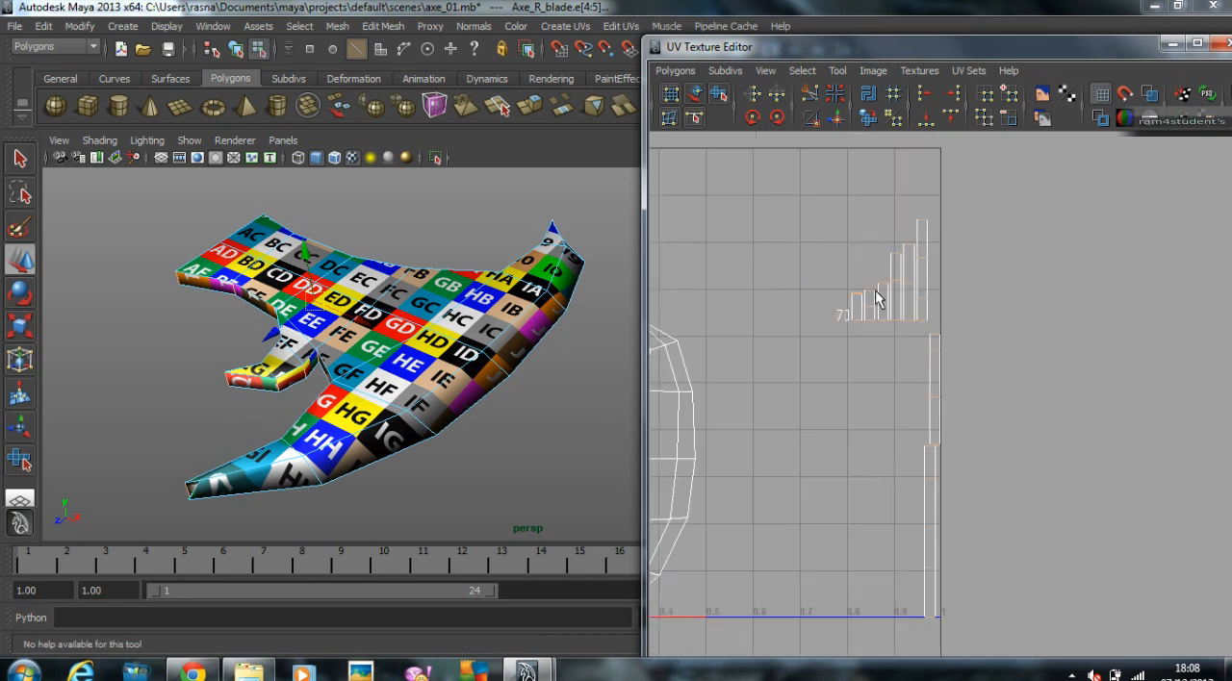
left_click(675, 71)
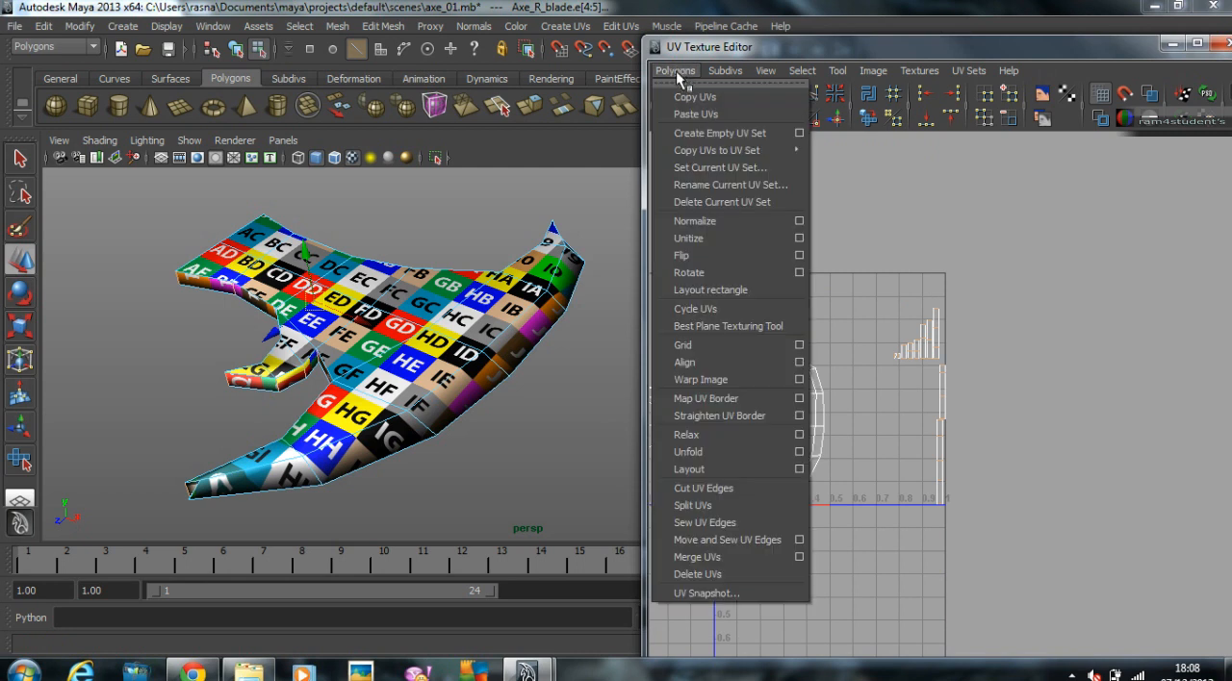
left_click(703, 489)
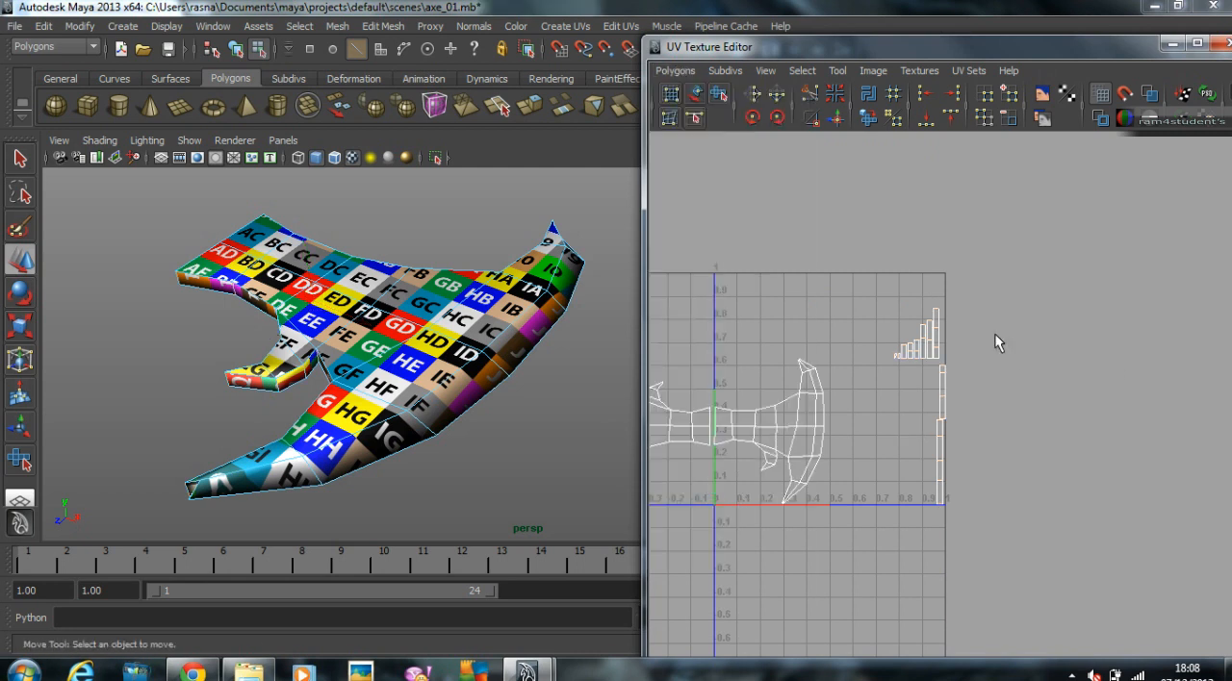
Step: Attach strip faces to the four upper and two lower border edges at the first shell's root end with Move and Sew UV Edges
scroll(977, 330, "up", 2)
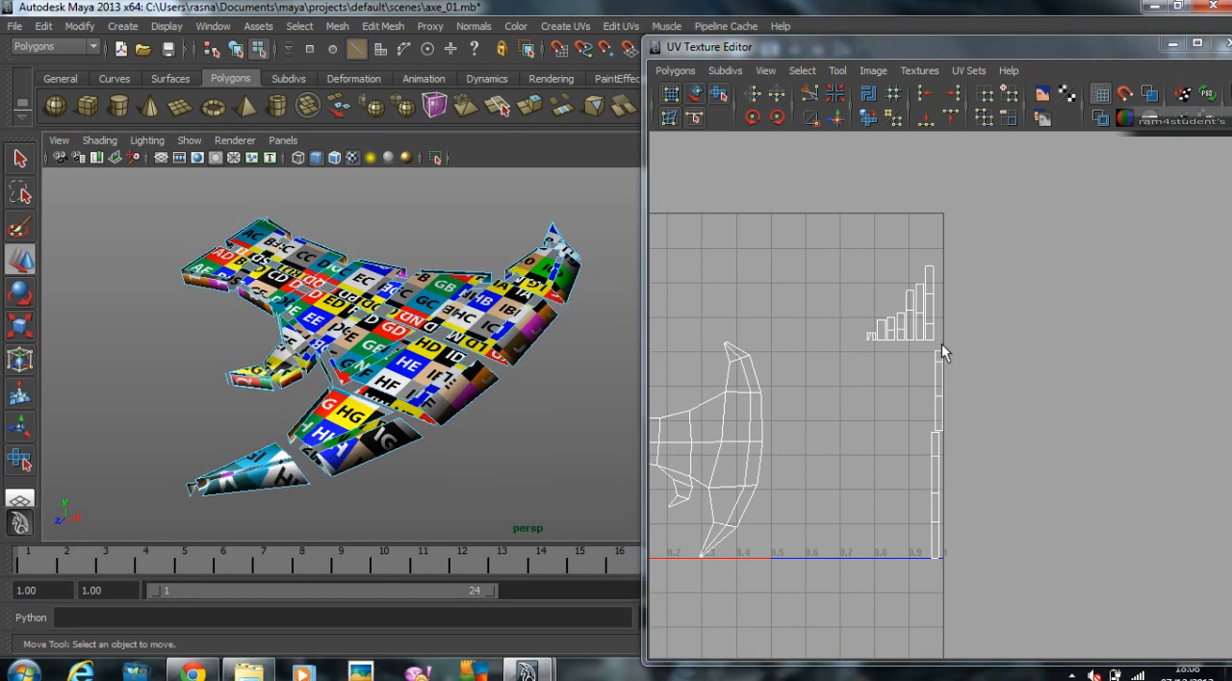
right_click_drag(930, 303, 938, 347)
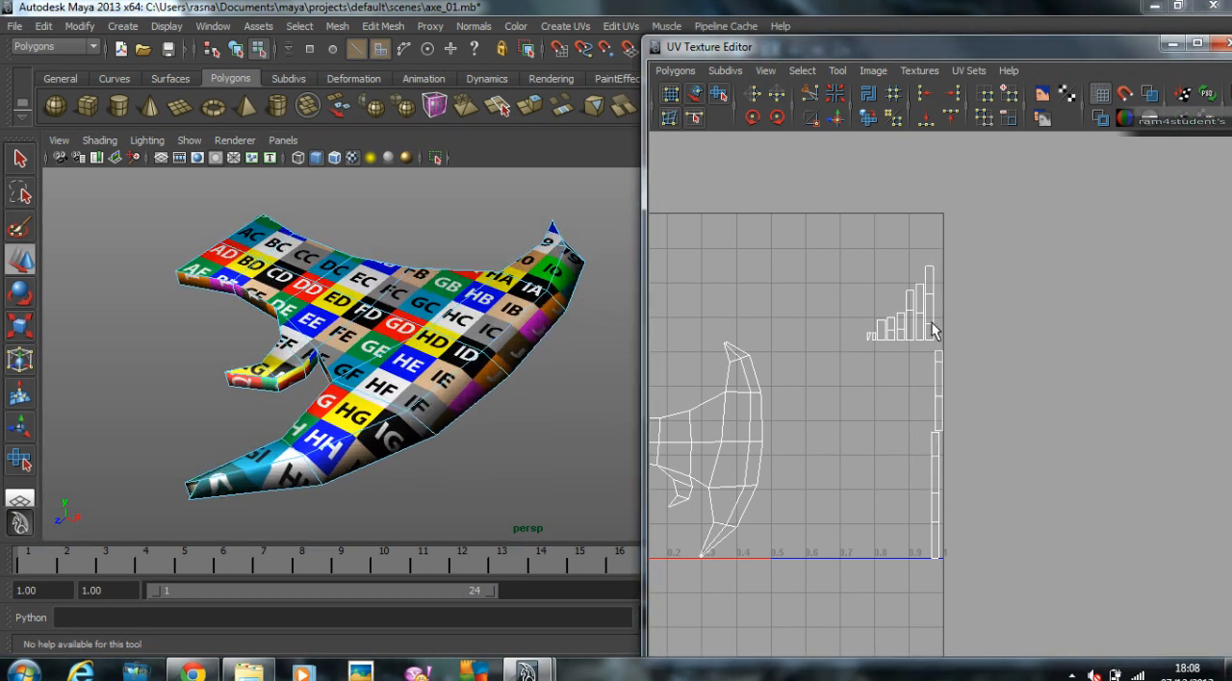
middle_click_drag(742, 503, 927, 465, "alt")
scroll(784, 450, "up", 2)
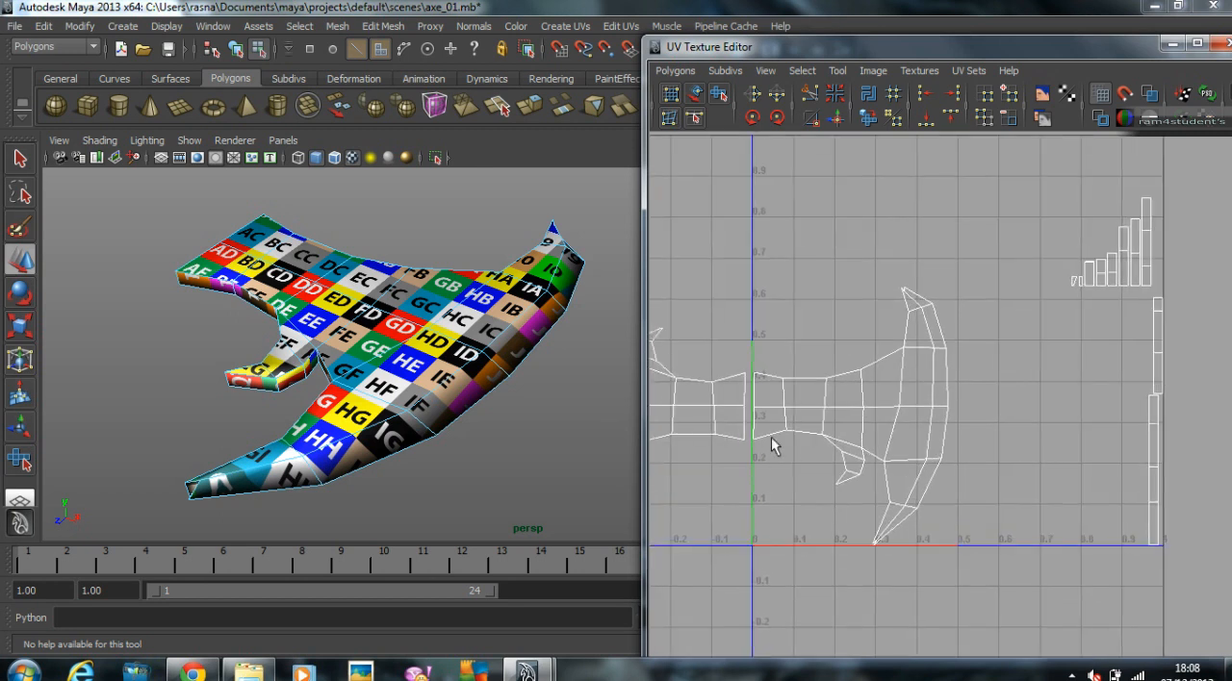
left_click(765, 375)
left_click(799, 379, "shift")
left_click(841, 377, "shift")
left_click(871, 365, "shift")
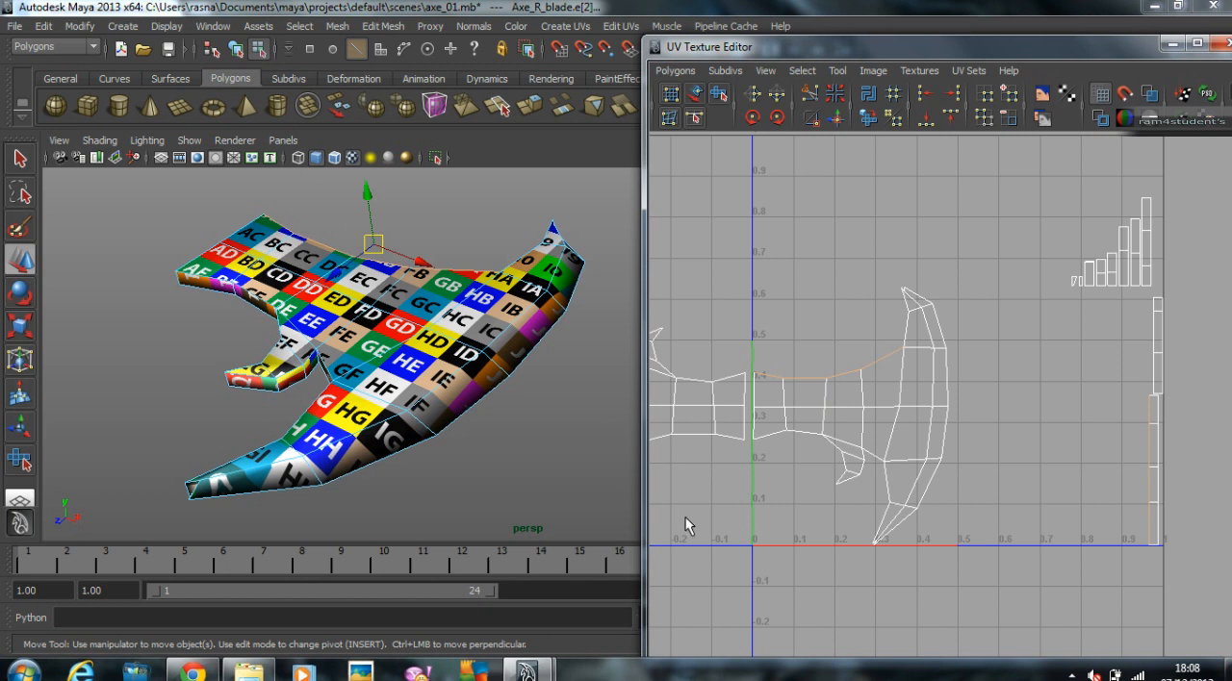
left_click(811, 434, "shift")
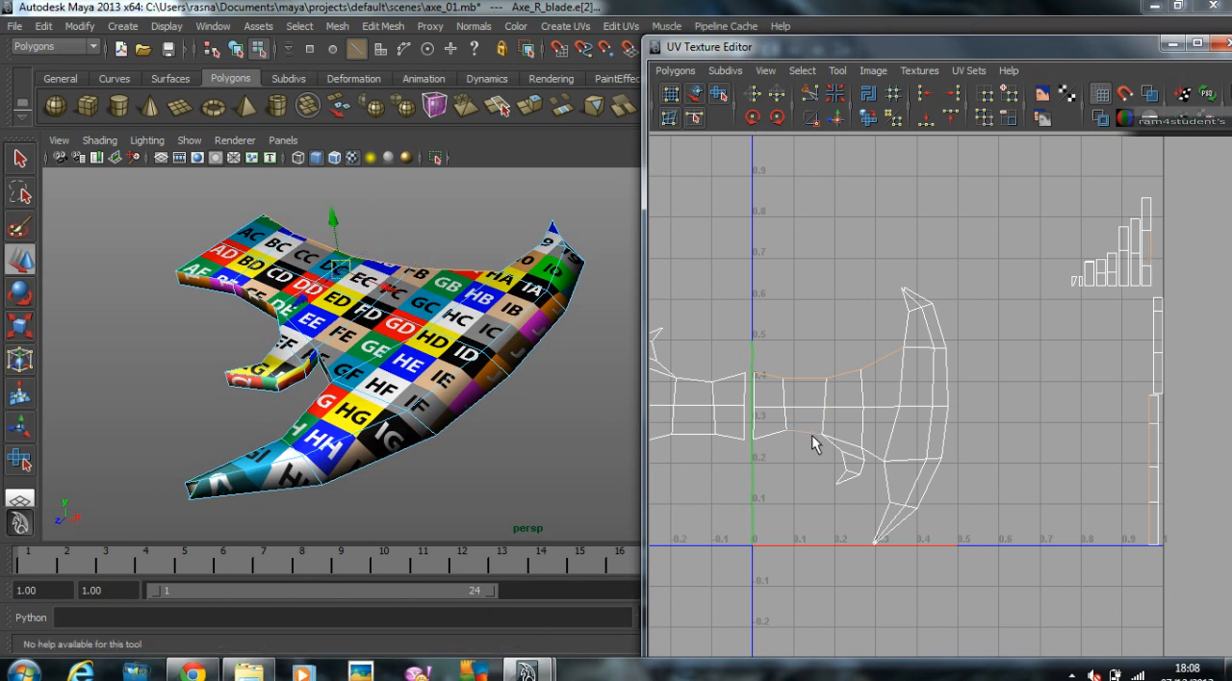
left_click(755, 435, "shift")
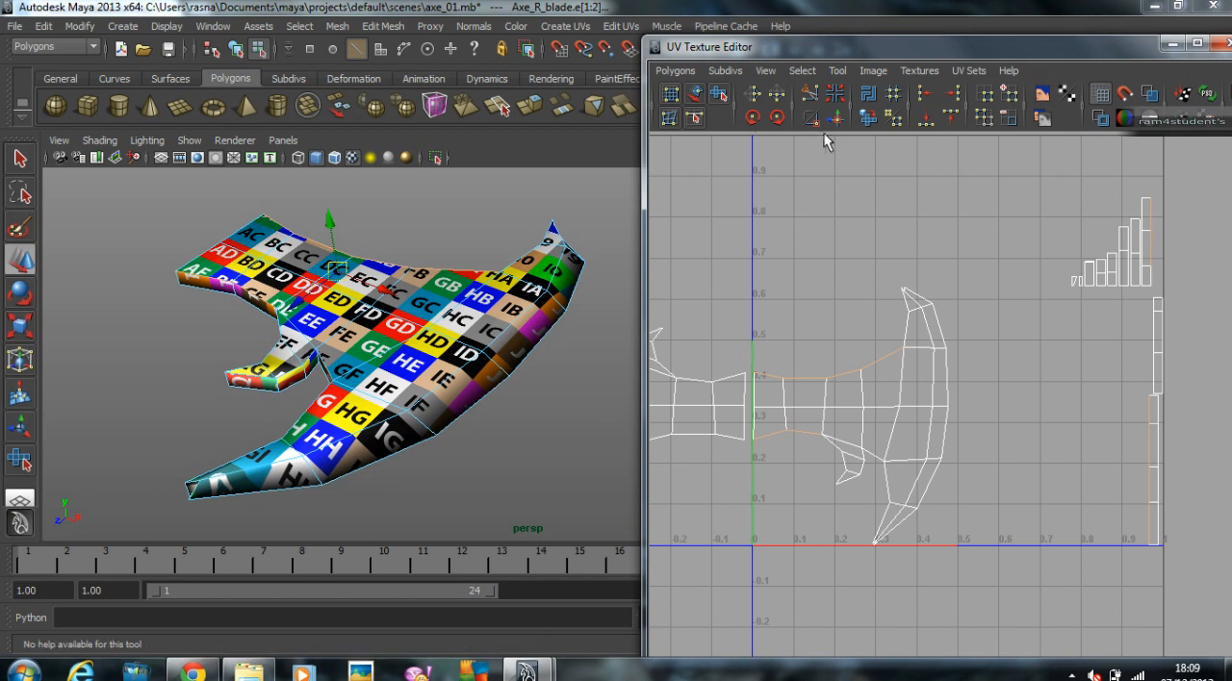
left_click(682, 72)
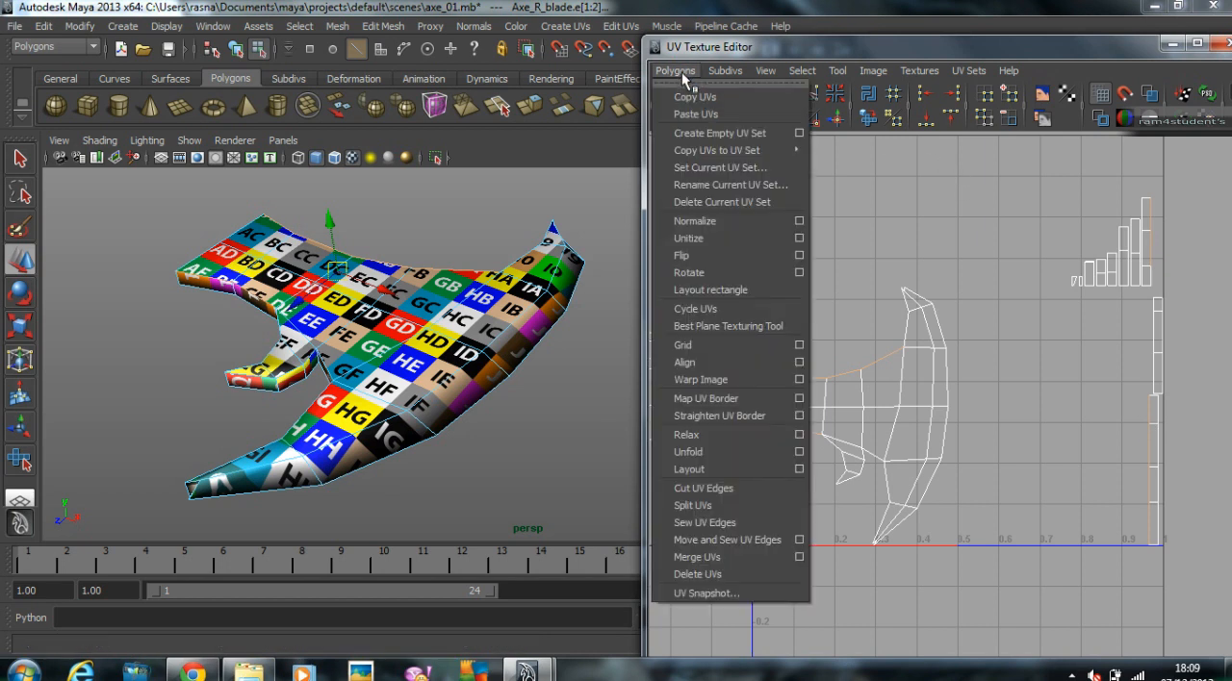
left_click(707, 541)
scroll(962, 374, "up", 4)
scroll(1047, 308, "down", 4)
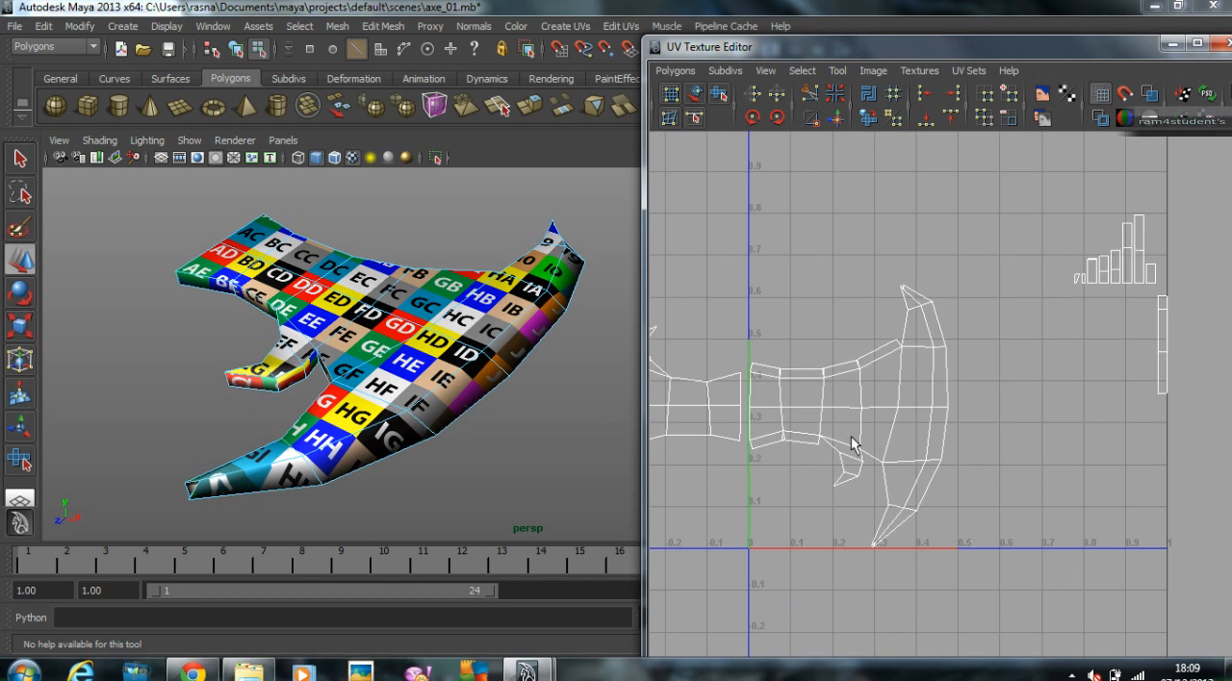
Step: Select the inner border edges of the first shell's upper horn, leaving out its outer cutting edge
scroll(880, 421, "up", 1)
scroll(878, 262, "up", 3)
scroll(878, 261, "up", 3)
middle_click_drag(903, 274, 908, 489, "alt")
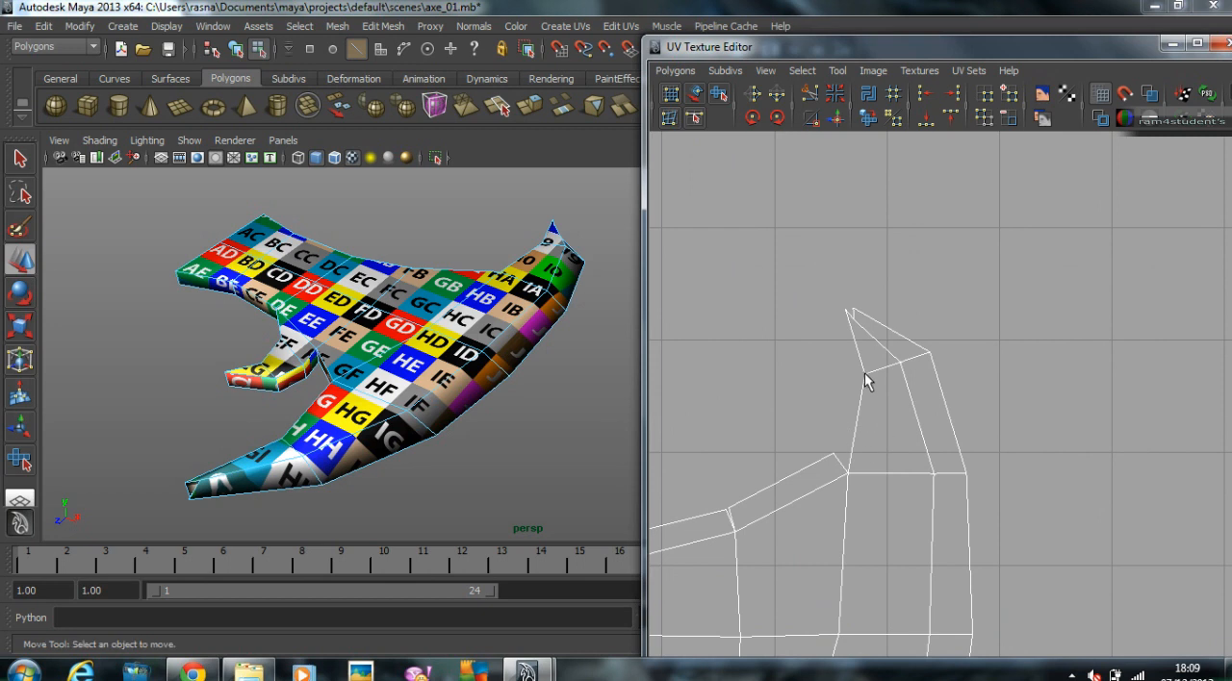
left_click_drag(783, 254, 967, 390)
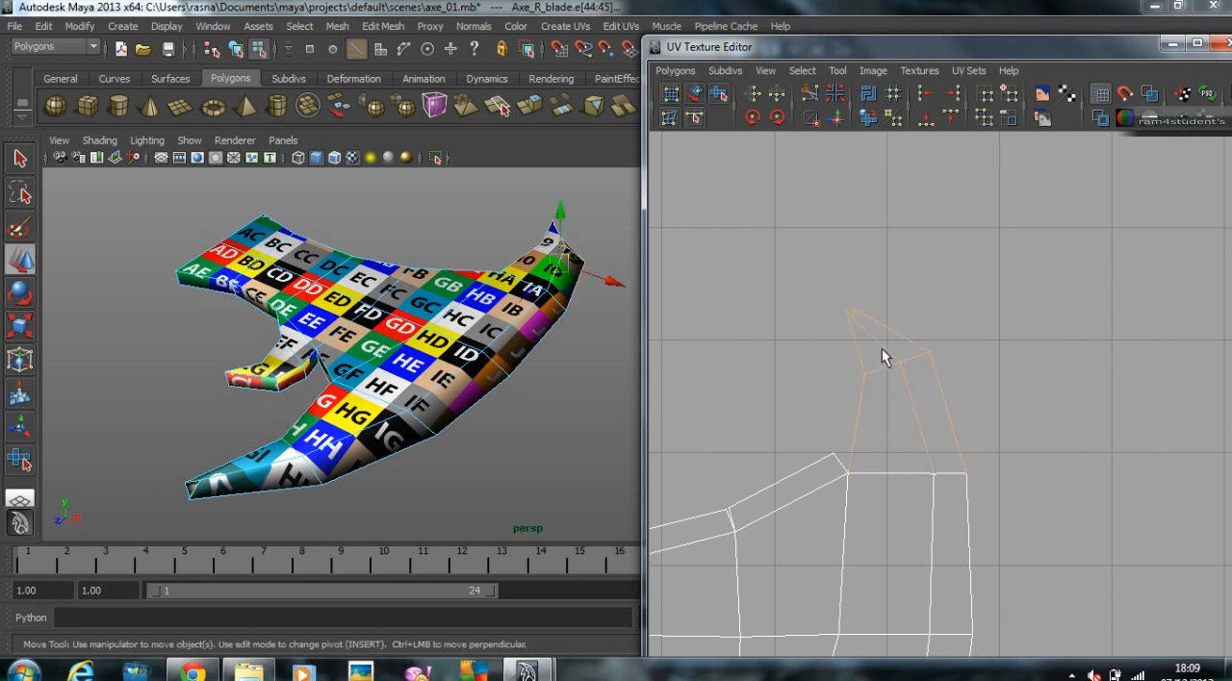
scroll(902, 362, "down", 5)
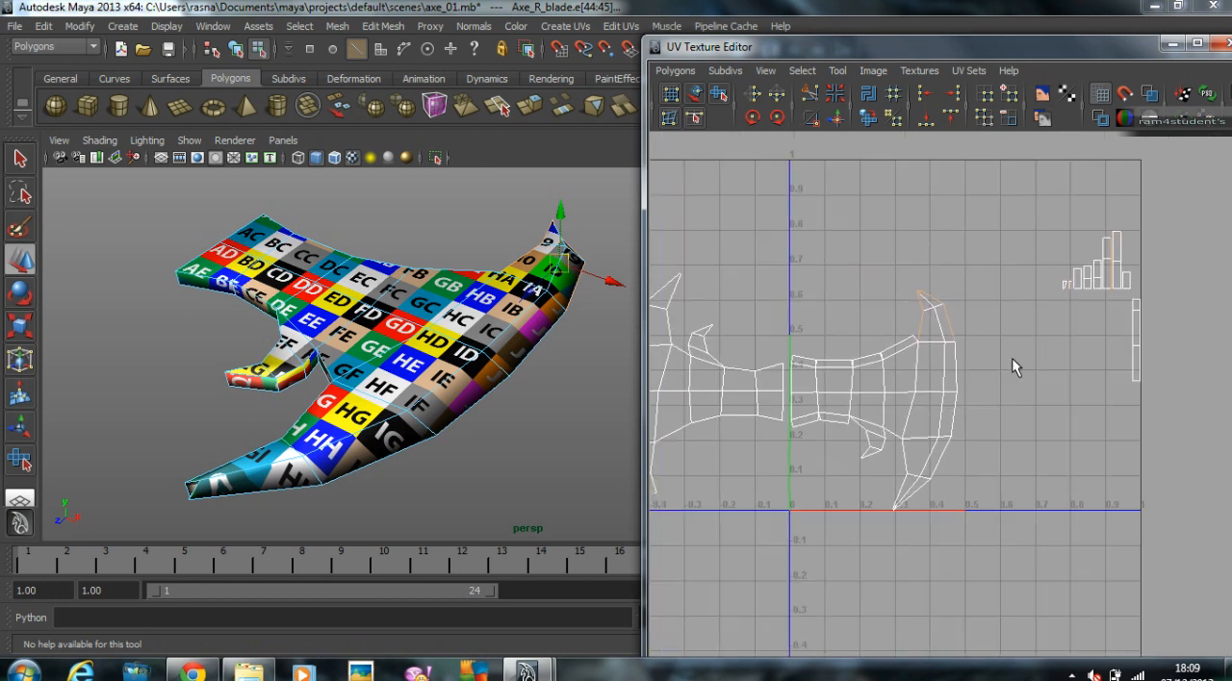
scroll(885, 358, "down", 2)
key("w")
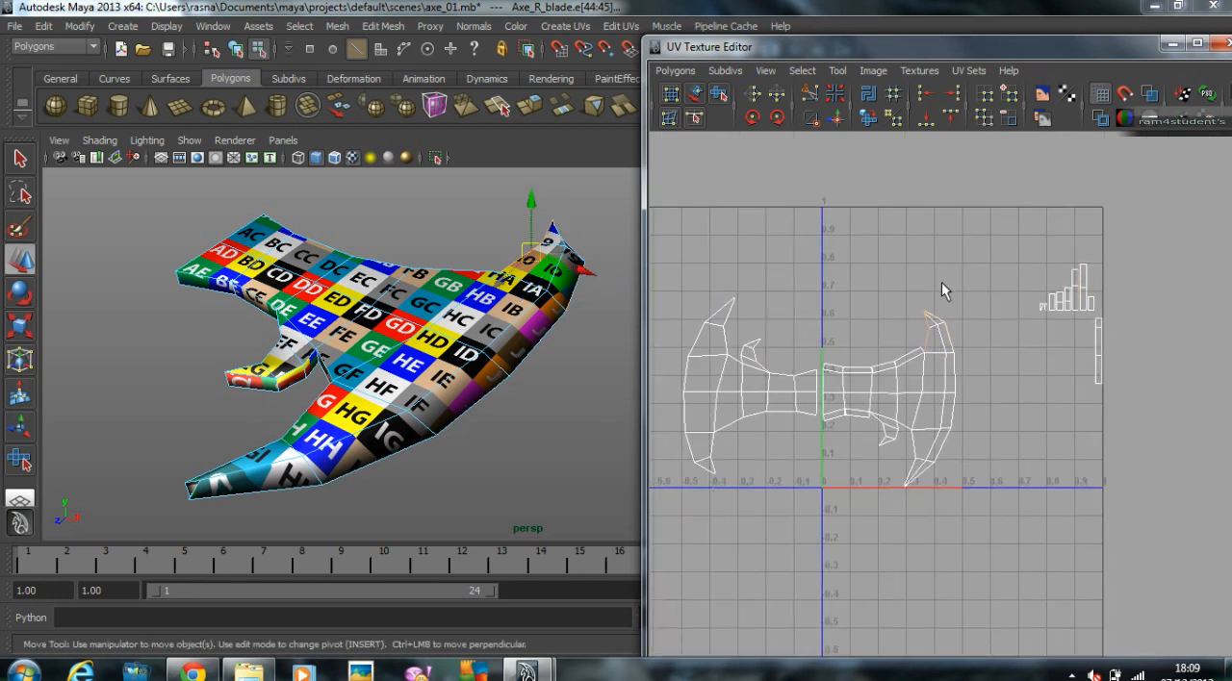
right_click_drag(910, 429, 1099, 426, "alt")
middle_click_drag(948, 320, 946, 310, "alt")
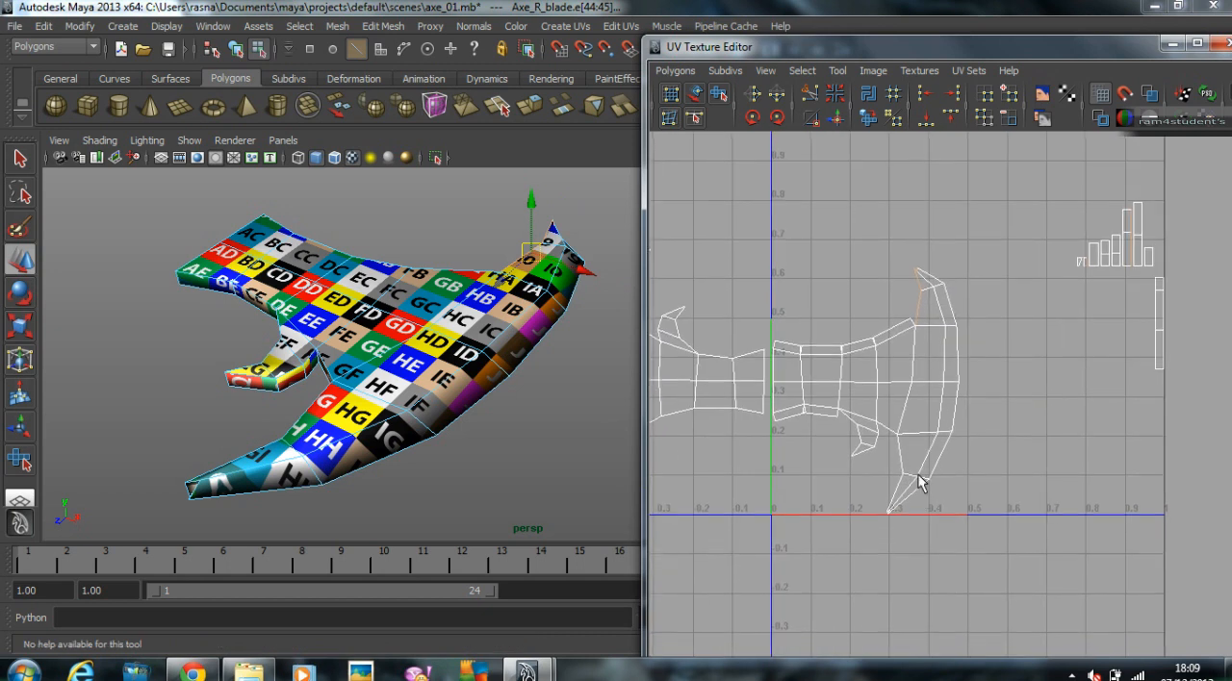
Step: Add the inner border edges of the lower horn and the small hook, and attach their strip faces with Move and Sew UV Edges
left_click(896, 449, "shift")
left_click(895, 495, "shift")
right_click_drag(813, 459, 902, 453, "alt")
middle_click_drag(901, 453, 1002, 444, "alt")
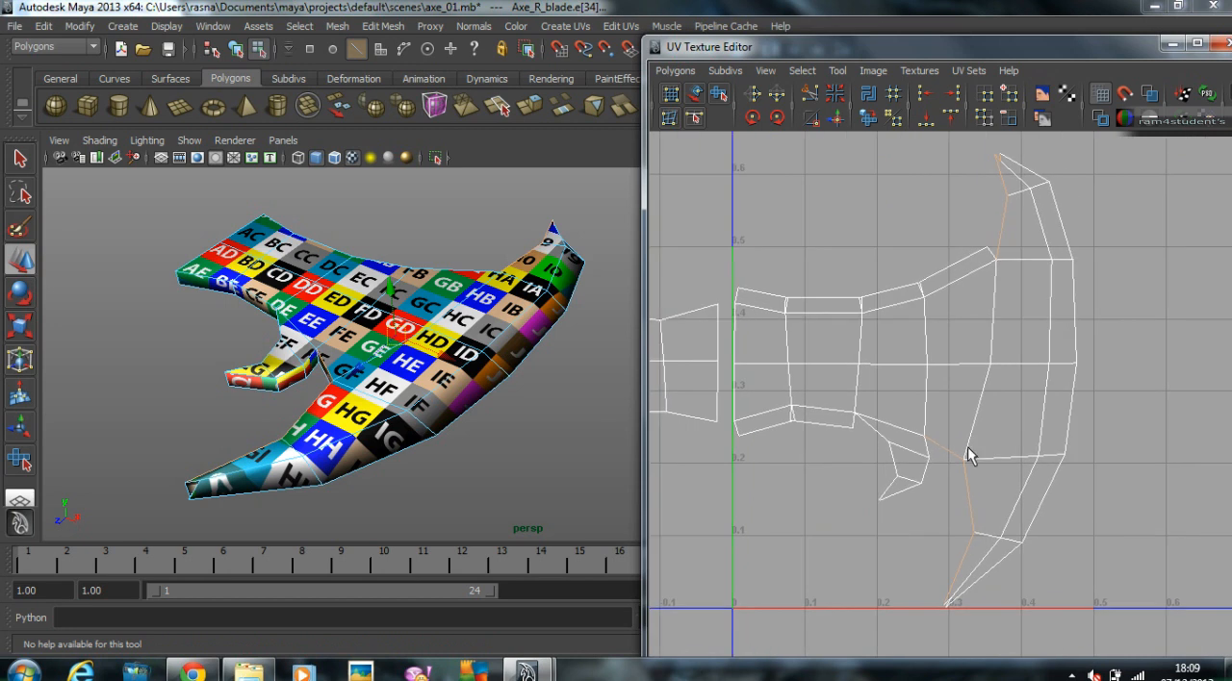
left_click(929, 450, "shift")
left_click(925, 470, "shift")
left_click(903, 488, "shift")
left_click(876, 430, "shift")
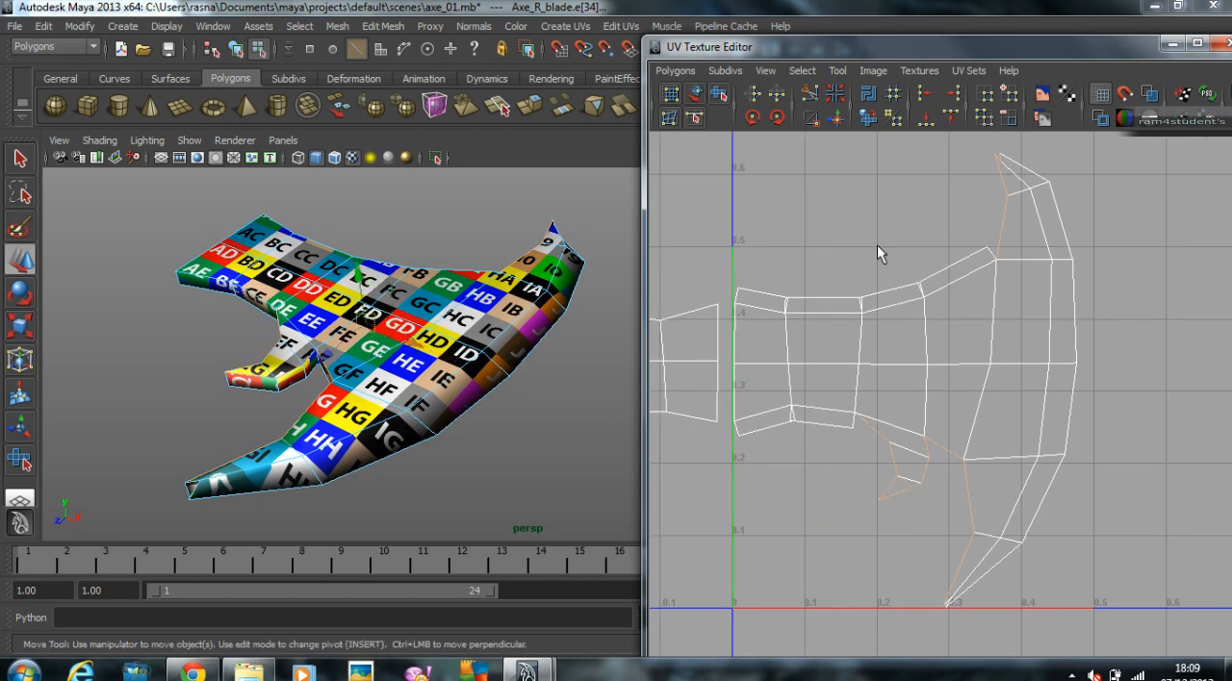
left_click(839, 116)
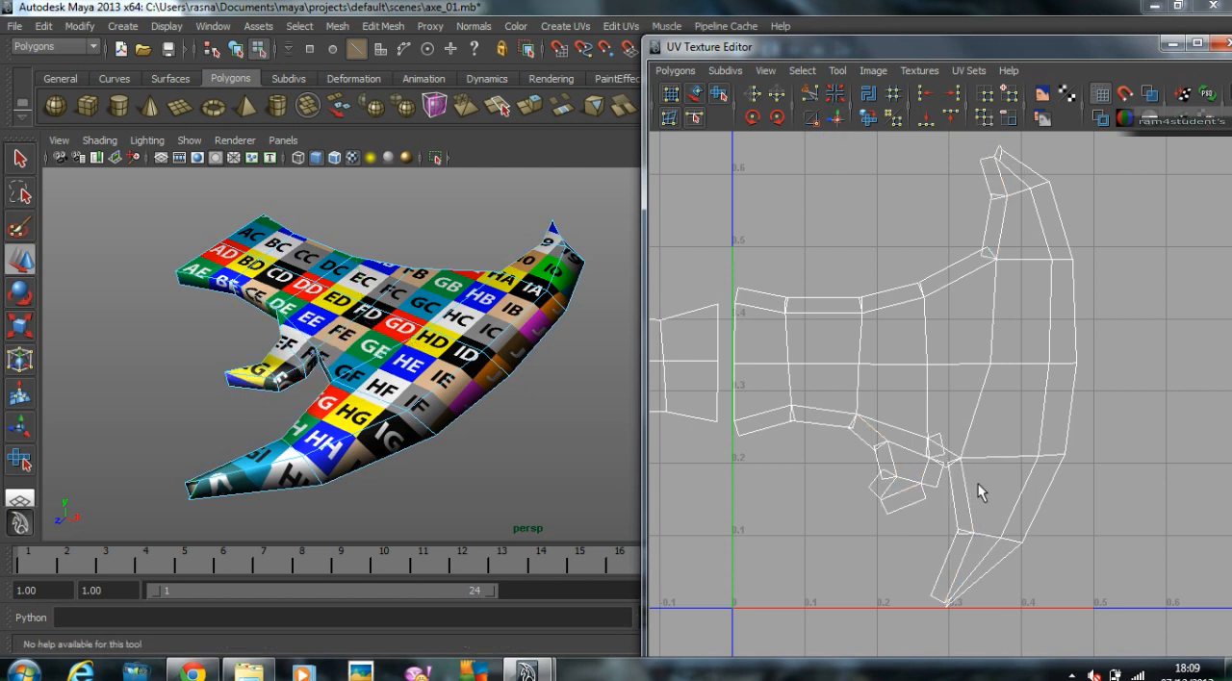
Step: Select the edges of the leftover strip shells to check which border edges of the blade are still unattached
right_click_drag(1072, 388, 863, 373, "alt")
middle_click_drag(863, 373, 767, 383, "alt")
middle_click_drag(1102, 371, 1022, 384, "alt")
right_click_drag(1001, 314, 1079, 298, "alt")
middle_click_drag(1057, 281, 980, 433, "alt")
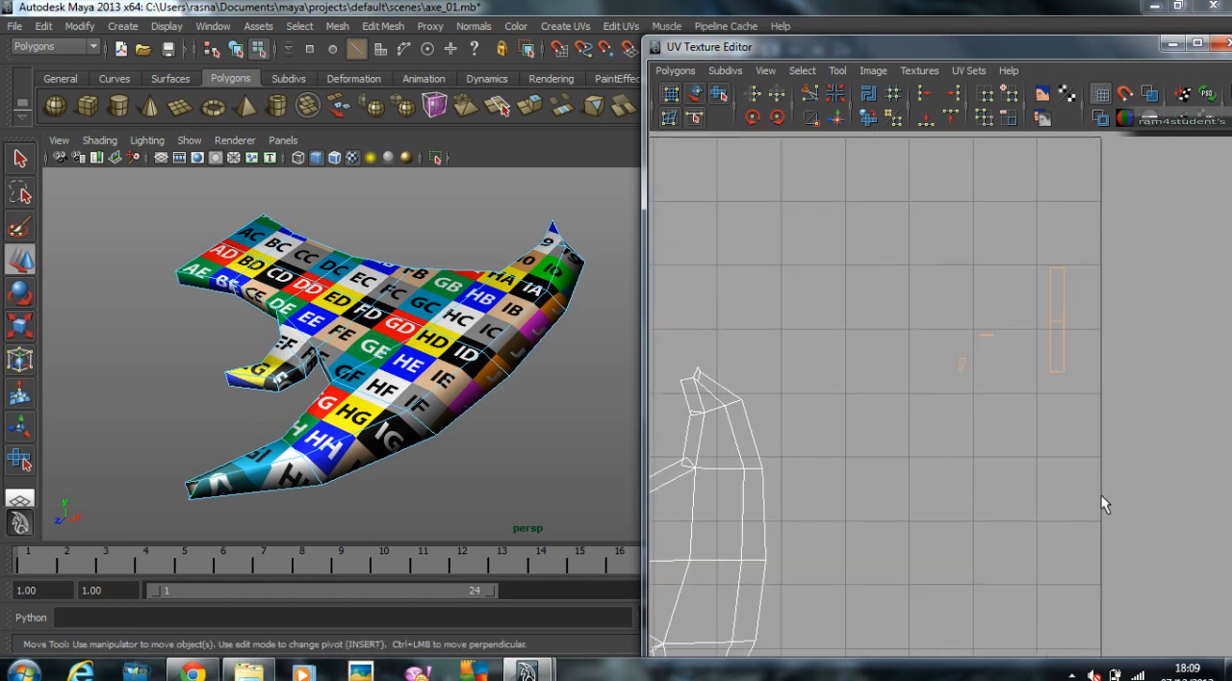
left_click_drag(1137, 492, 1138, 494)
right_click_drag(1068, 484, 822, 462, "alt")
middle_click_drag(821, 462, 990, 330, "alt")
right_click_drag(993, 337, 886, 563, "alt")
middle_click_drag(886, 563, 905, 491, "alt")
Step: Select the open end edges of the strip faces at the hook's tip to check how they match up
left_click(816, 478)
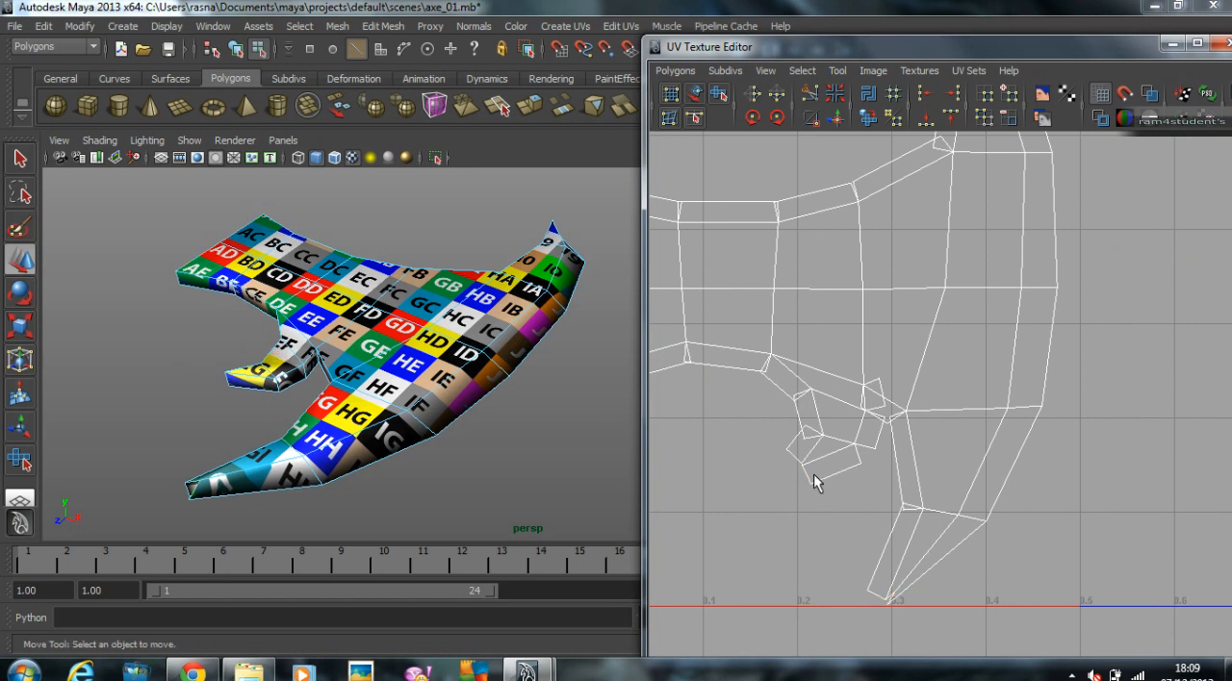
left_click(800, 470)
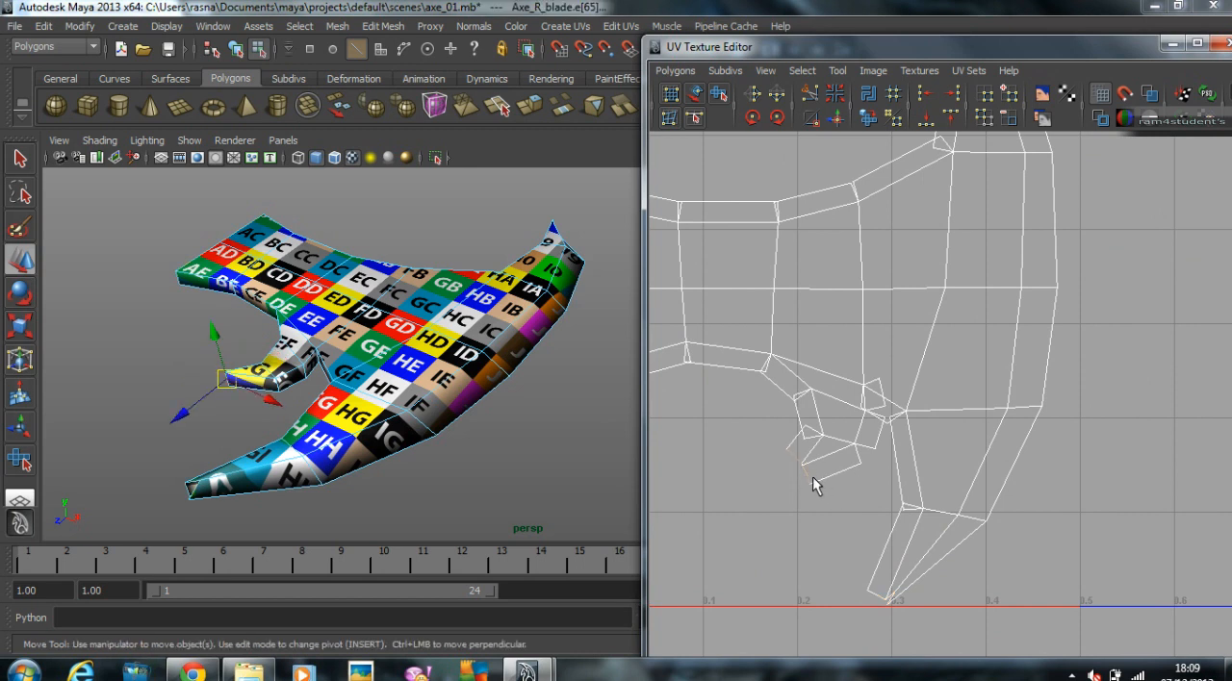
left_click(796, 456)
right_click_drag(796, 454, 686, 444, "alt")
middle_click_drag(962, 357, 898, 375, "alt")
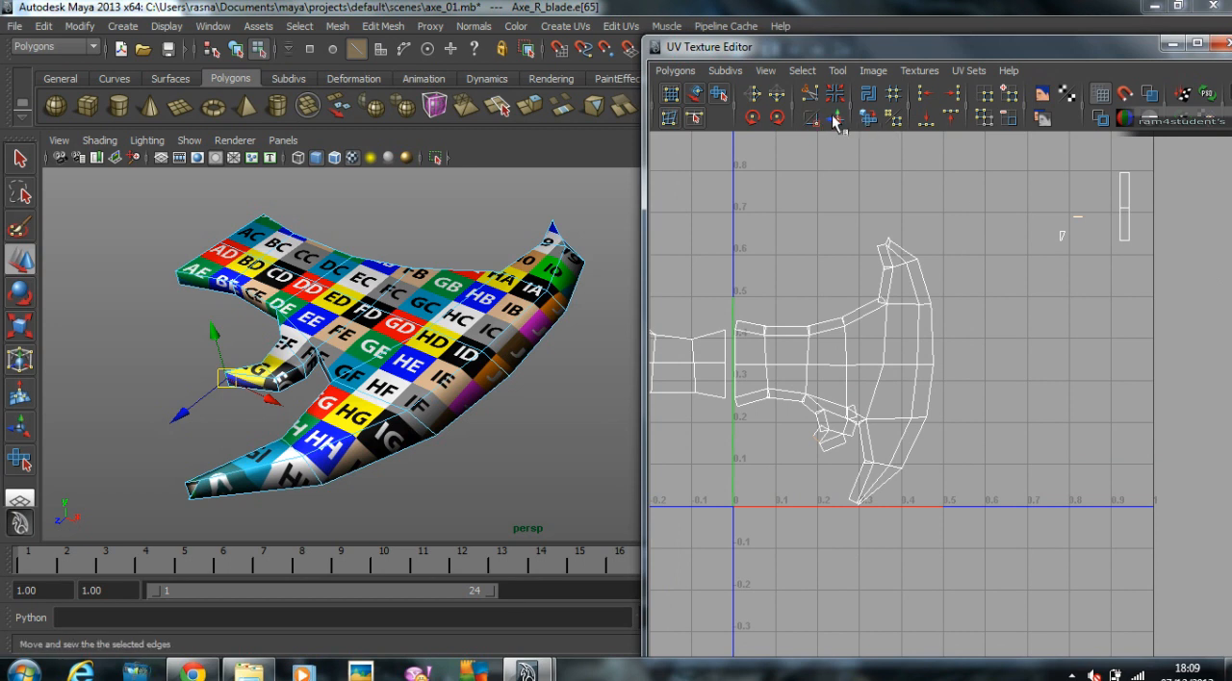
left_click(826, 472)
right_click_drag(825, 465, 982, 424, "alt")
middle_click_drag(981, 423, 1129, 373, "alt")
right_click_drag(735, 415, 1107, 422, "alt")
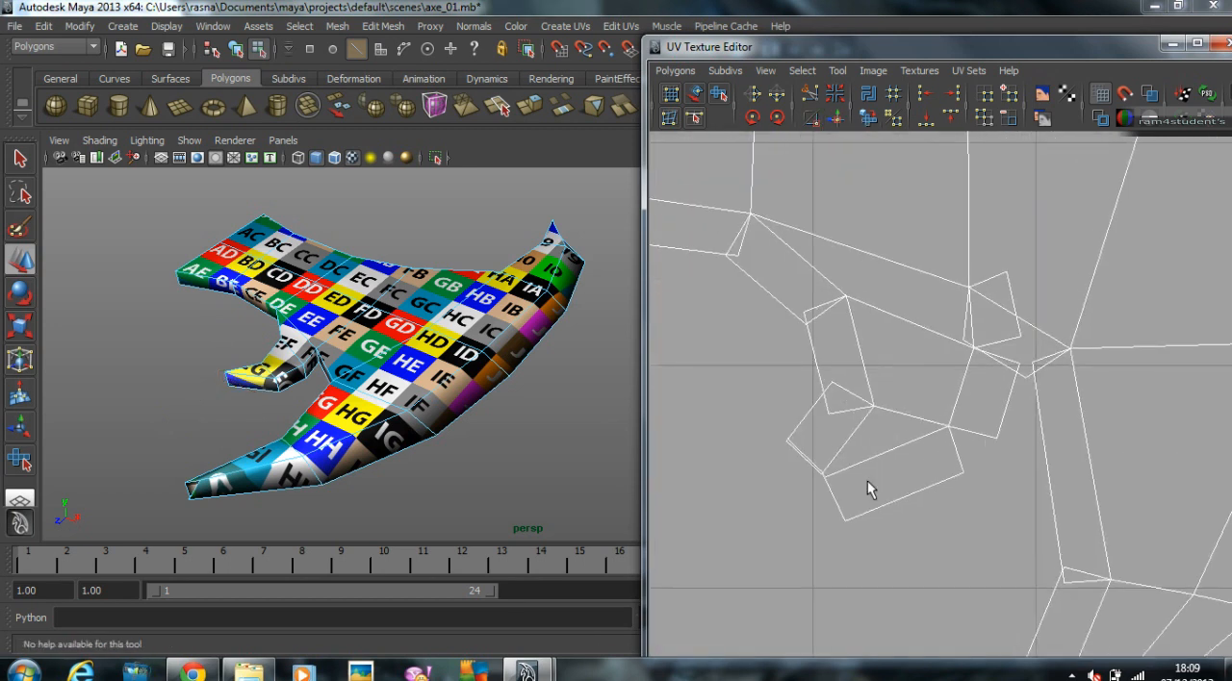
left_click(837, 504)
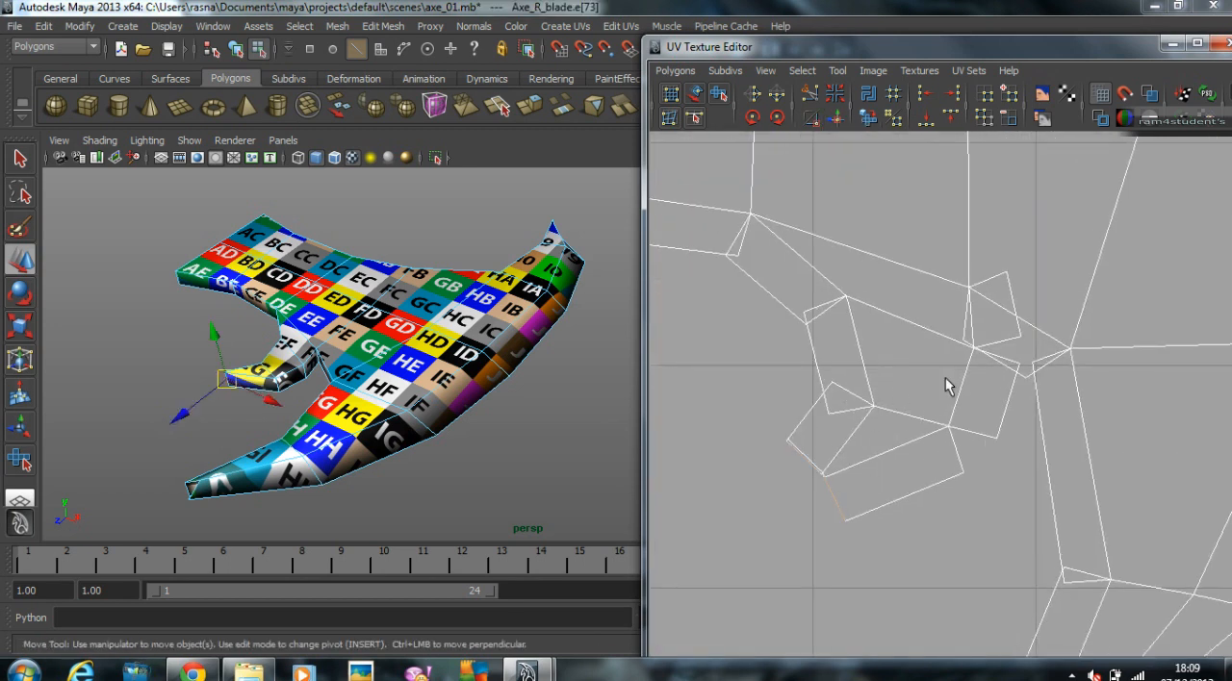
Step: Maximize the UV Texture Editor window to work on the first shell's strip joints
scroll(948, 390, "down", 3)
middle_click_drag(1126, 342, 535, 634, "alt")
scroll(947, 311, "down", 1)
middle_click_drag(965, 279, 1111, 370, "alt")
scroll(1129, 332, "down", 5)
middle_click_drag(790, 433, 1008, 300, "alt")
scroll(1008, 301, "up", 5)
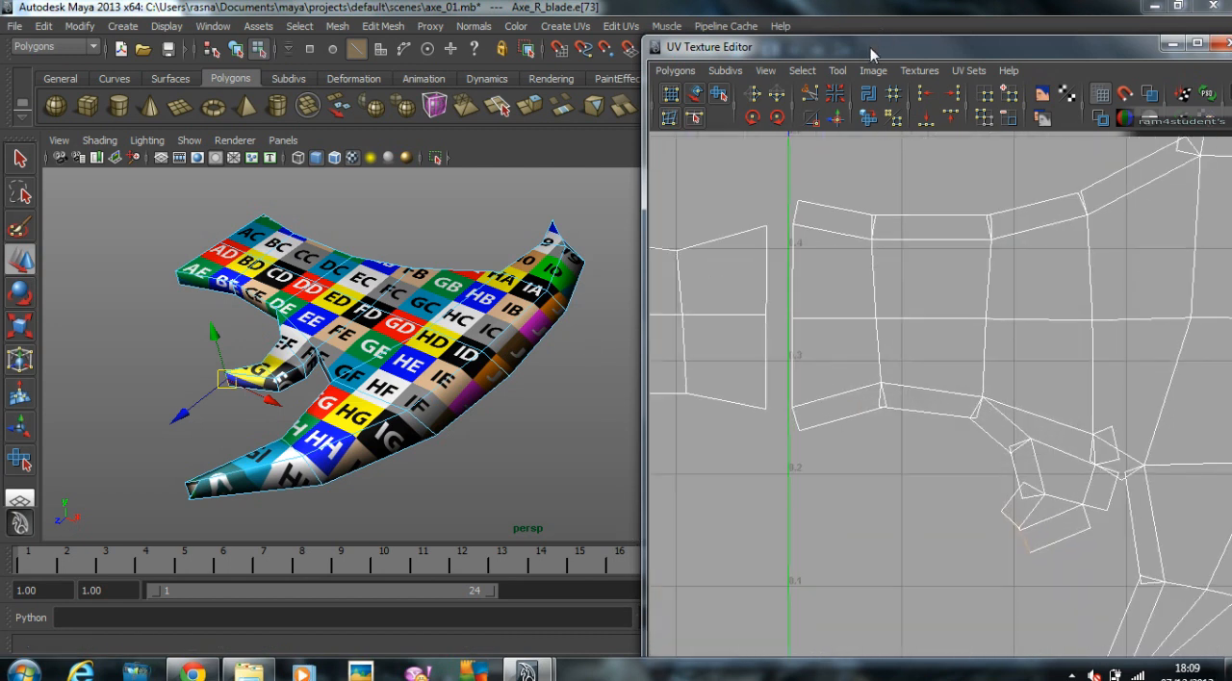
double_click(870, 47)
middle_click_drag(550, 200, 865, 423, "alt")
scroll(865, 423, "down", 1)
middle_click_drag(700, 376, 580, 396, "alt")
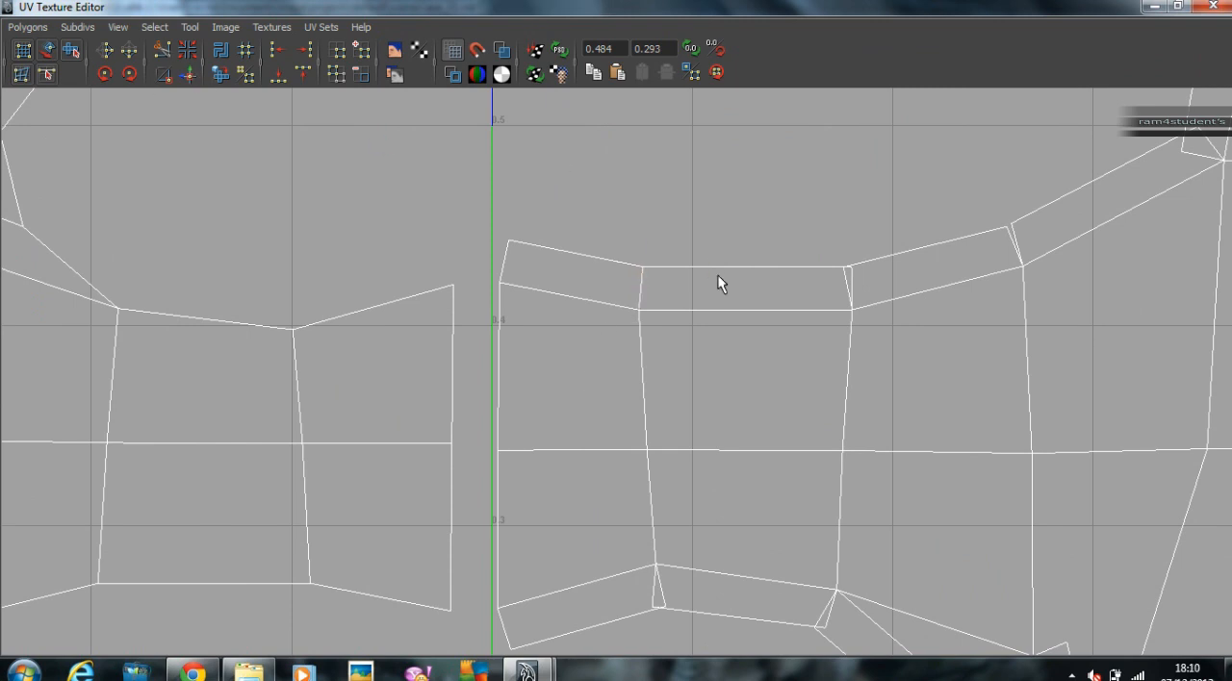
Step: Sew the open joints between neighbouring strip faces along the first shell's upper border and along its lower border into the hook
left_click(844, 281)
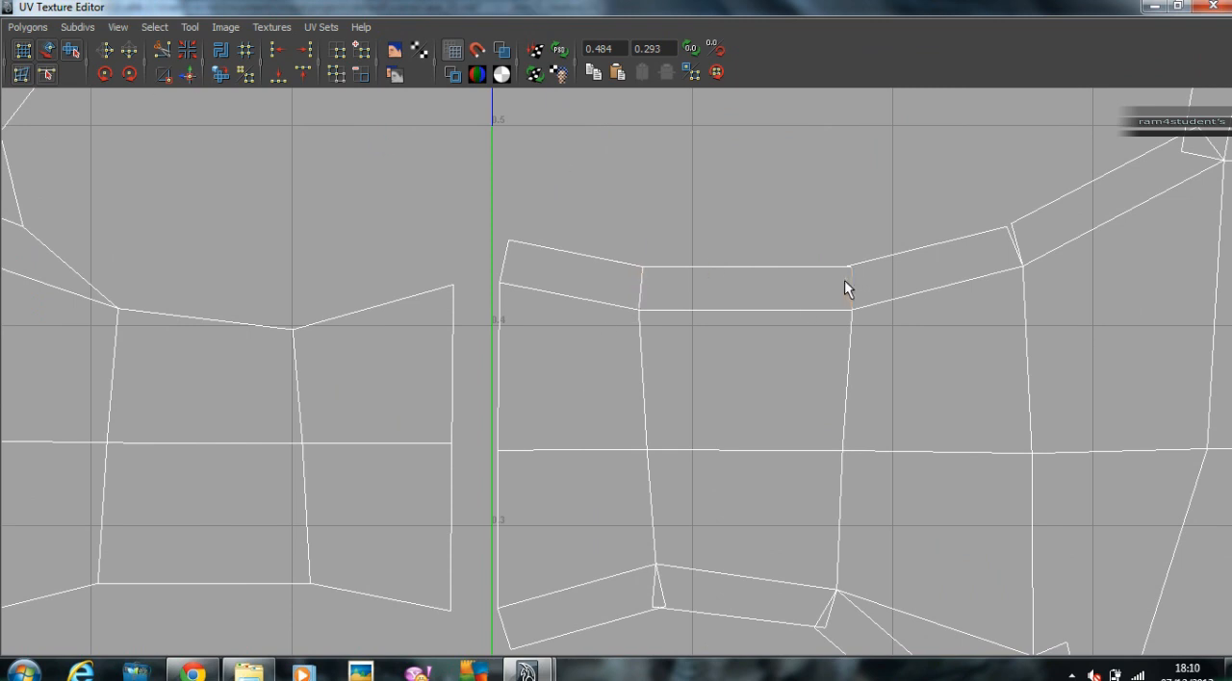
left_click(948, 266)
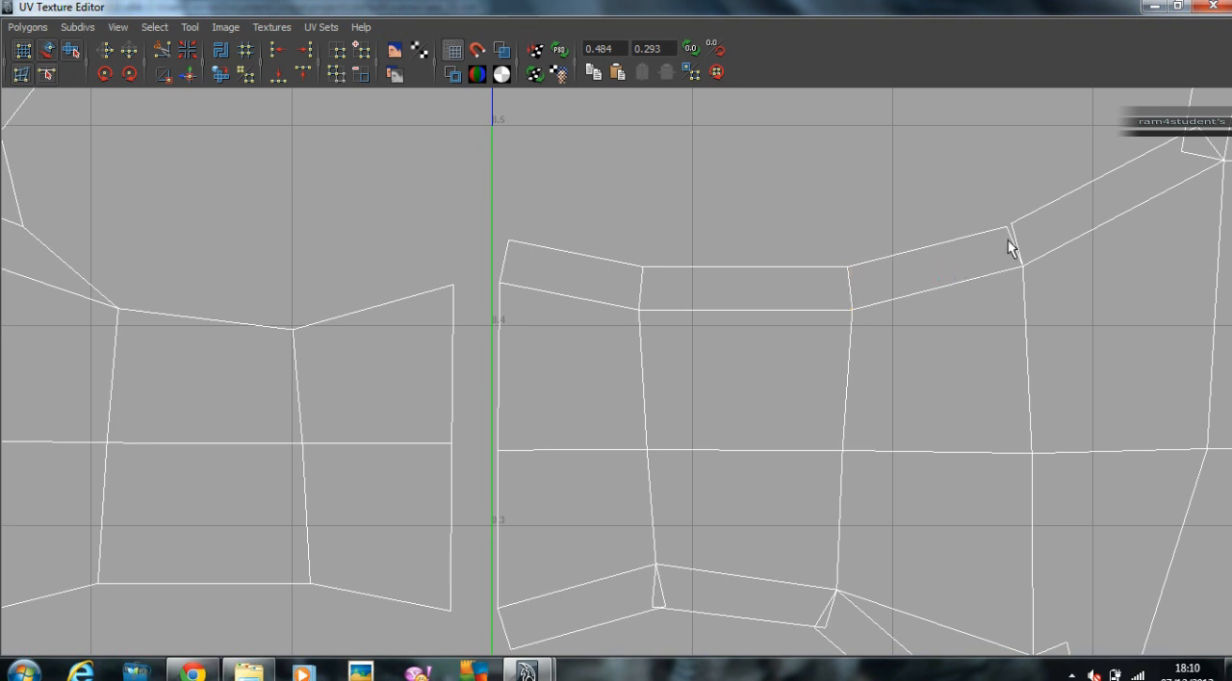
scroll(646, 316, "down", 3)
middle_click_drag(711, 586, 622, 379, "alt")
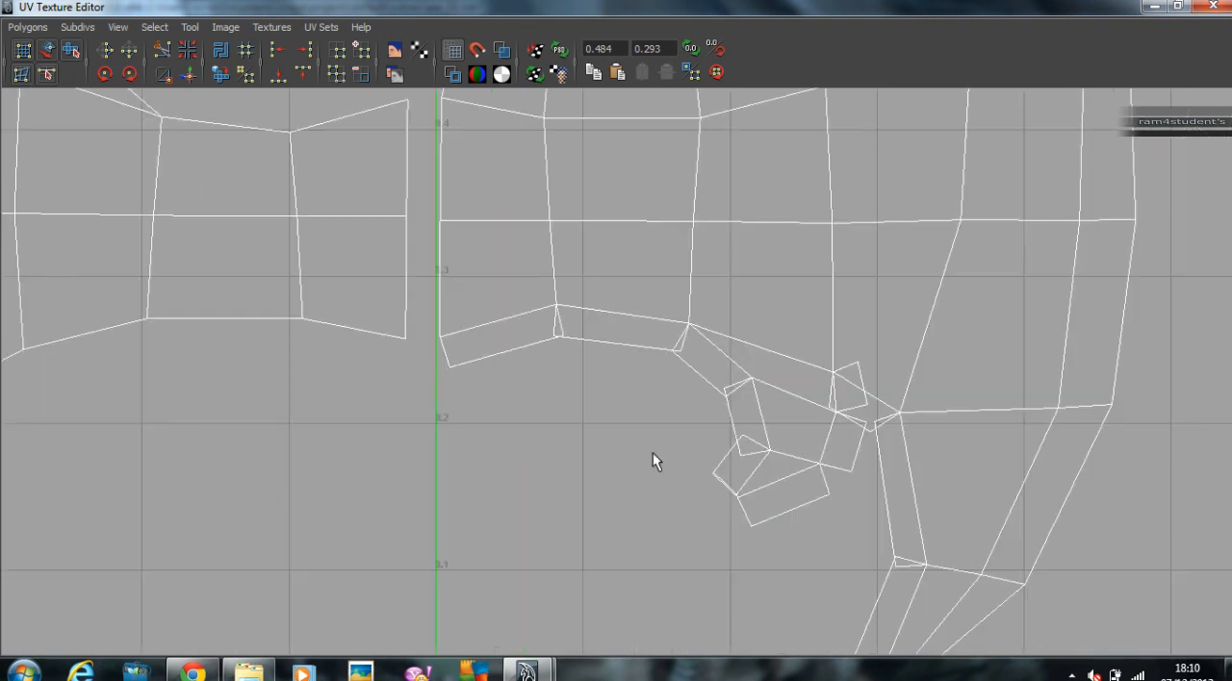
left_click(188, 74)
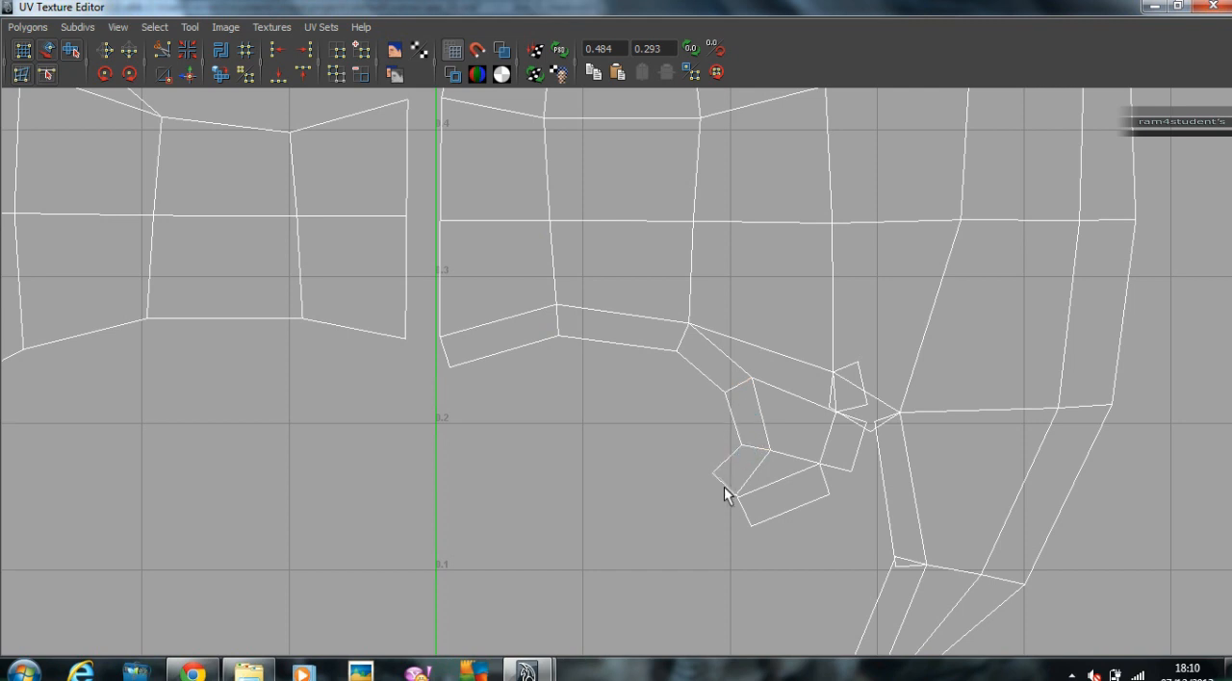
Step: Sew together the two open strip end edges at the hook's tip
scroll(736, 509, "up", 2)
middle_click_drag(773, 439, 599, 172, "alt")
right_click_drag(598, 172, 839, 313, "alt")
middle_click_drag(415, 221, 429, 356, "alt")
right_click_drag(428, 356, 800, 394, "alt")
left_click(611, 362)
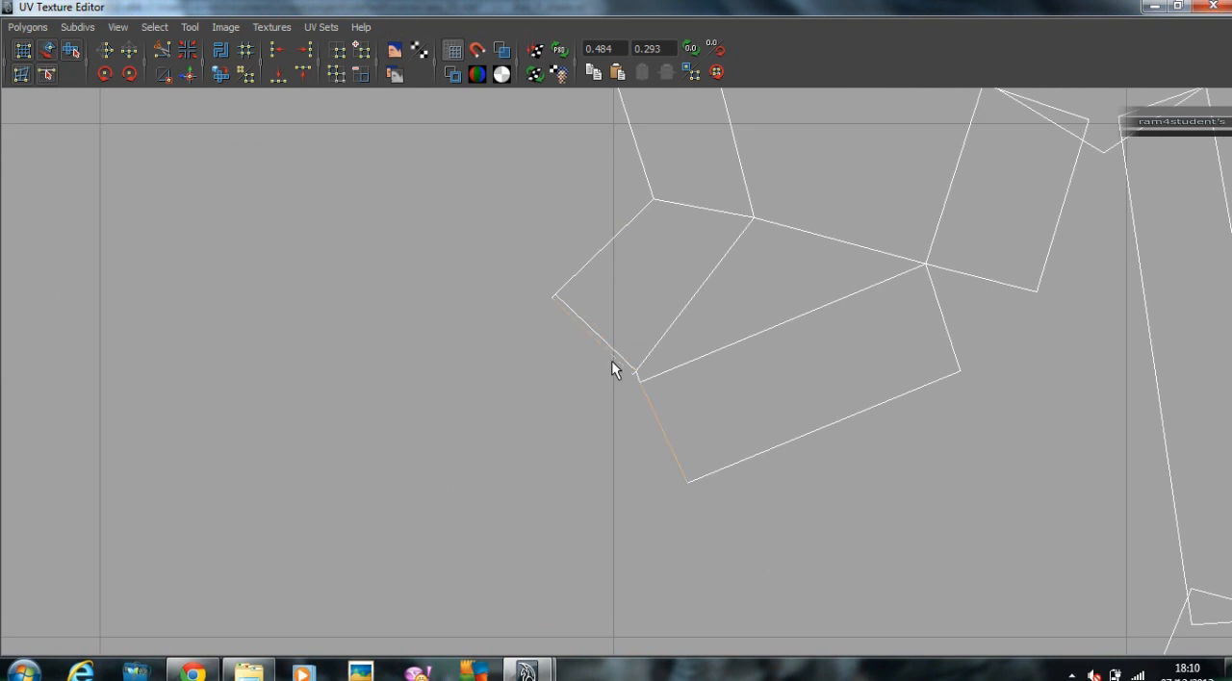
right_click_drag(618, 363, 944, 458, "shift")
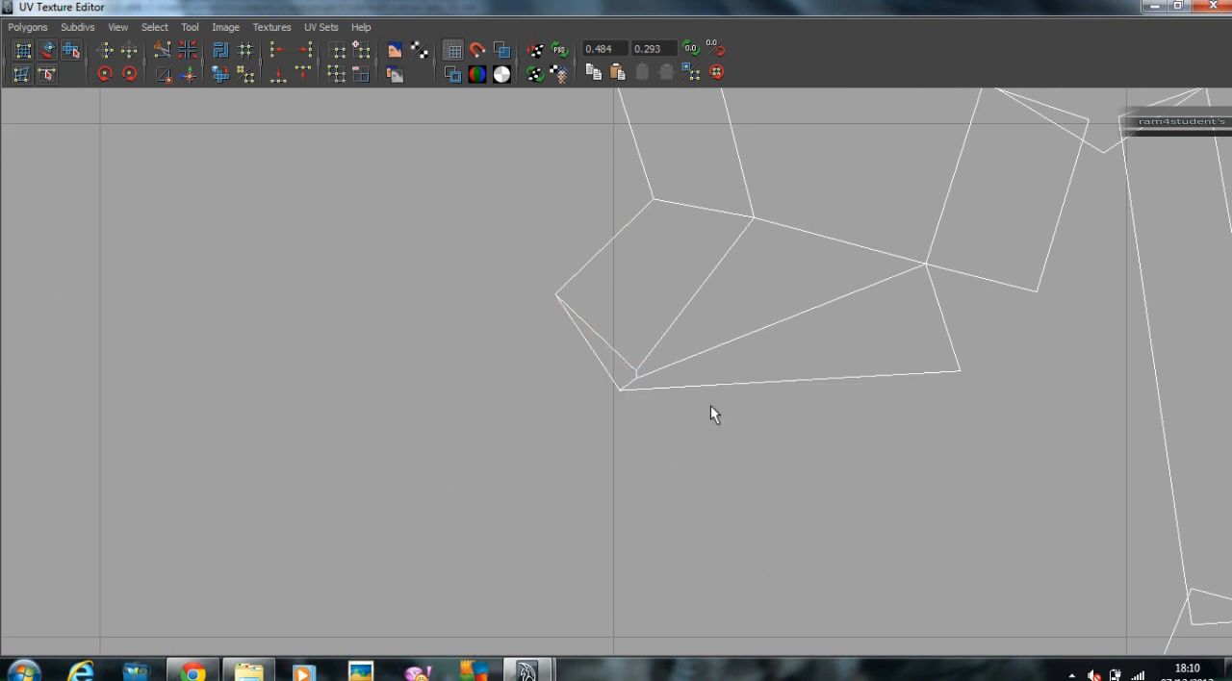
Step: Sew the open strip joints at the two corners on the hook's outer side
right_click_drag(932, 396, 825, 374, "alt")
left_click_drag(766, 374, 770, 377)
key("g")
middle_click_drag(825, 349, 670, 519, "alt")
left_click(716, 343)
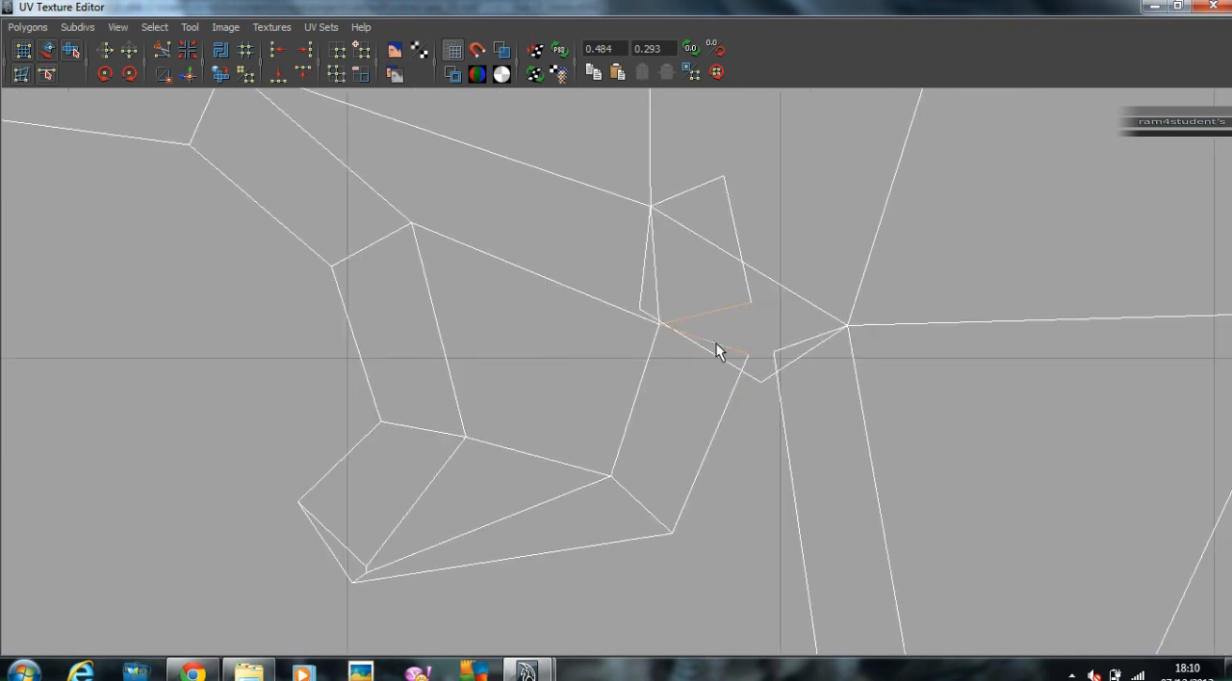
key("g")
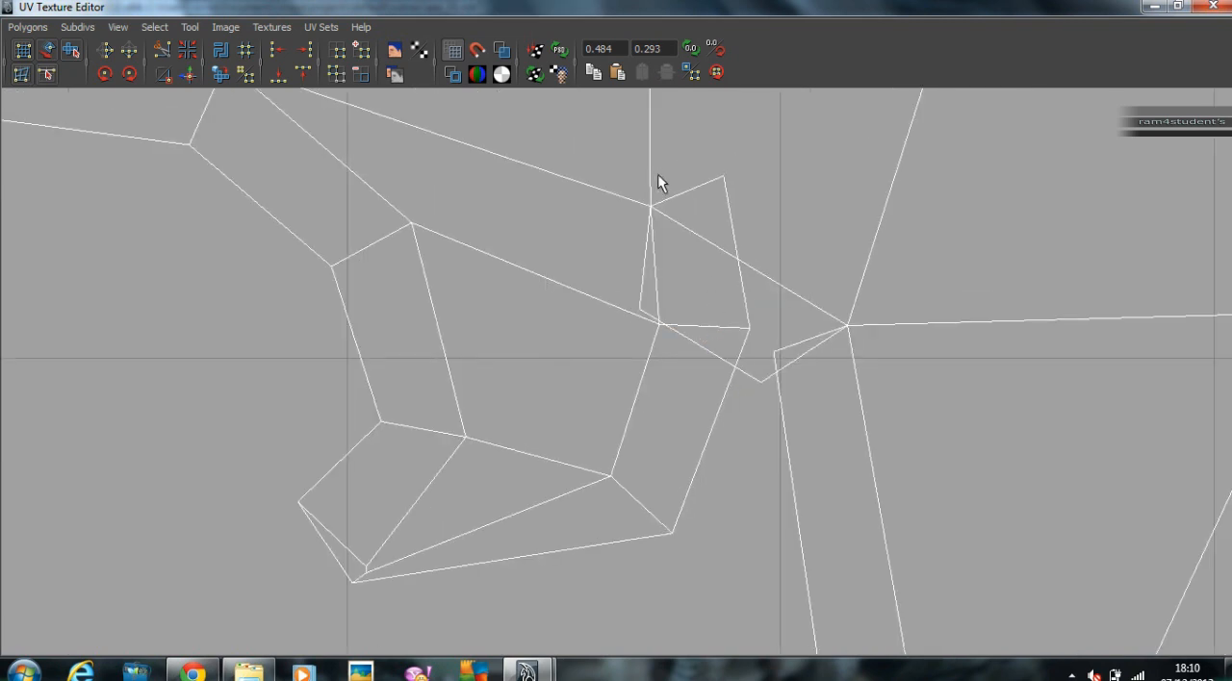
Step: Sew the split strip edges in the notch between the hook and the lower horn
left_click(693, 188)
key("g")
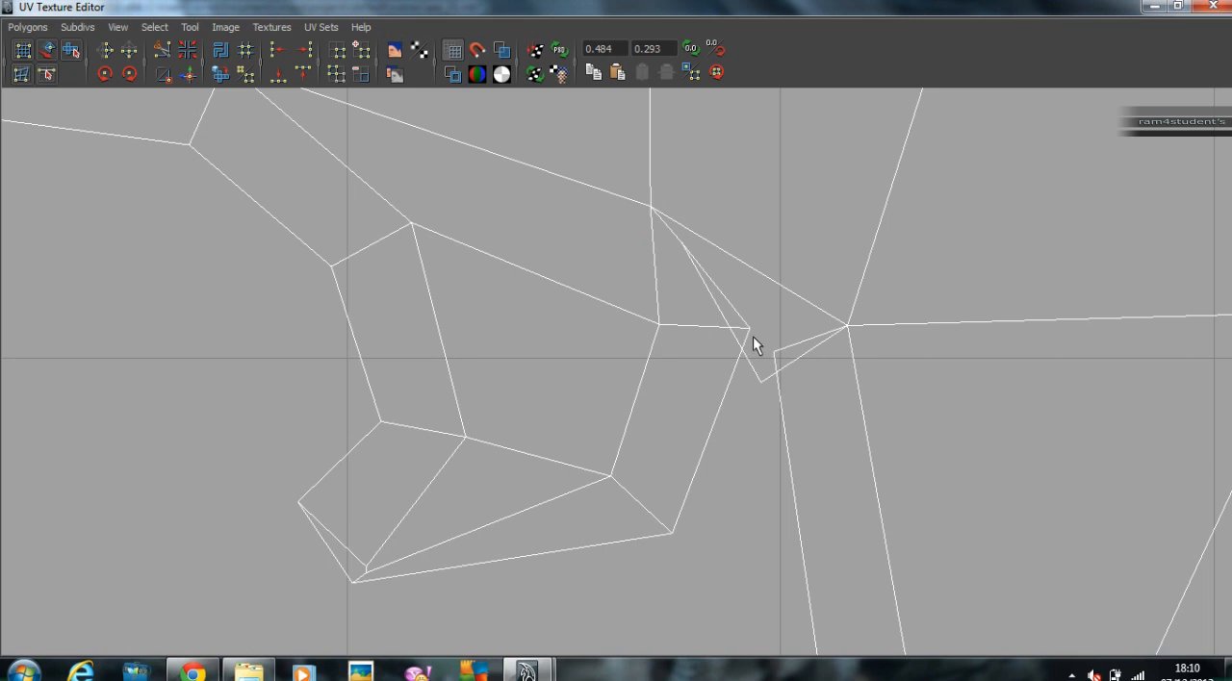
left_click(735, 312)
left_click(792, 363)
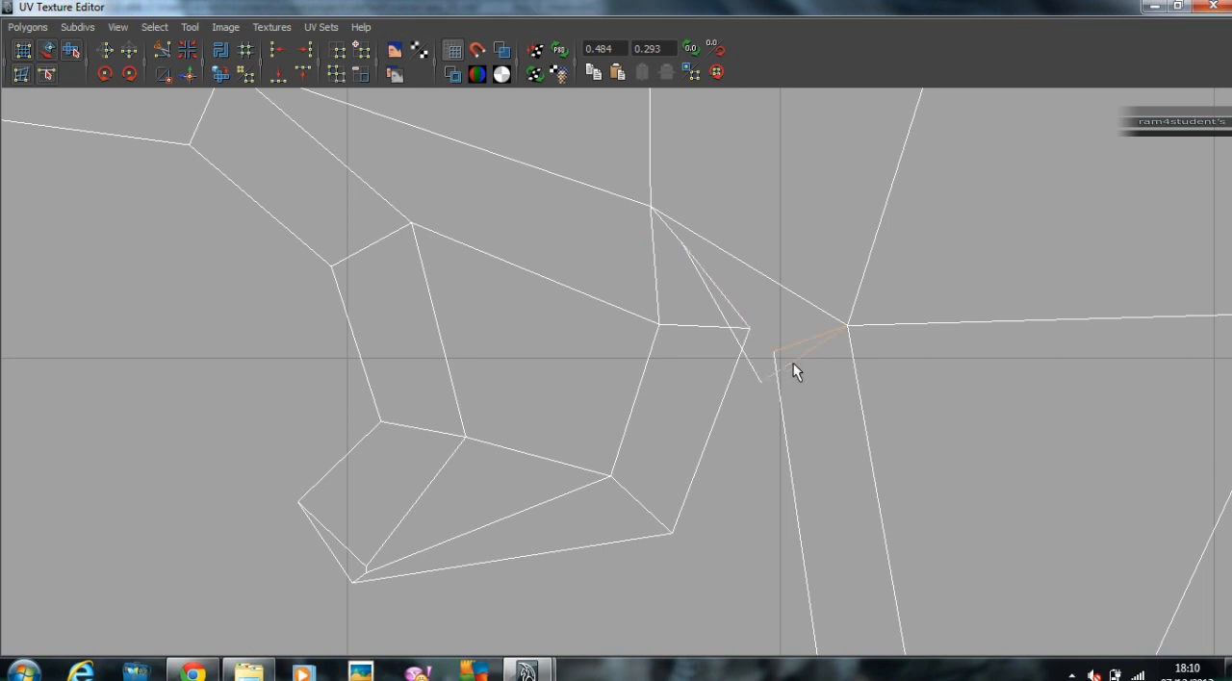
key("g")
Step: Shift the overlapping strip UVs in the notch beside the hook to untangle the crossed edges
right_click_drag(748, 324, 813, 324)
left_click(750, 328)
left_click_drag(756, 335, 723, 342)
left_click_drag(699, 261, 722, 310)
left_click_drag(776, 366, 772, 349)
Step: Sew the open joint between the two strip faces along the lower horn's inner side
middle_click_drag(948, 393, 863, 173, "alt")
scroll(863, 171, "down", 3)
middle_click_drag(780, 519, 743, 420, "alt")
left_click(716, 403)
left_click(187, 52)
scroll(924, 361, "down", 3)
middle_click_drag(935, 366, 940, 140, "alt")
left_click(607, 400)
Step: Sew the open strip joints at the base, middle and tip of the first shell's upper horn
scroll(606, 401, "down", 3)
middle_click_drag(715, 380, 454, 650, "alt")
scroll(549, 316, "down", 3)
middle_click_drag(549, 316, 505, 492, "alt")
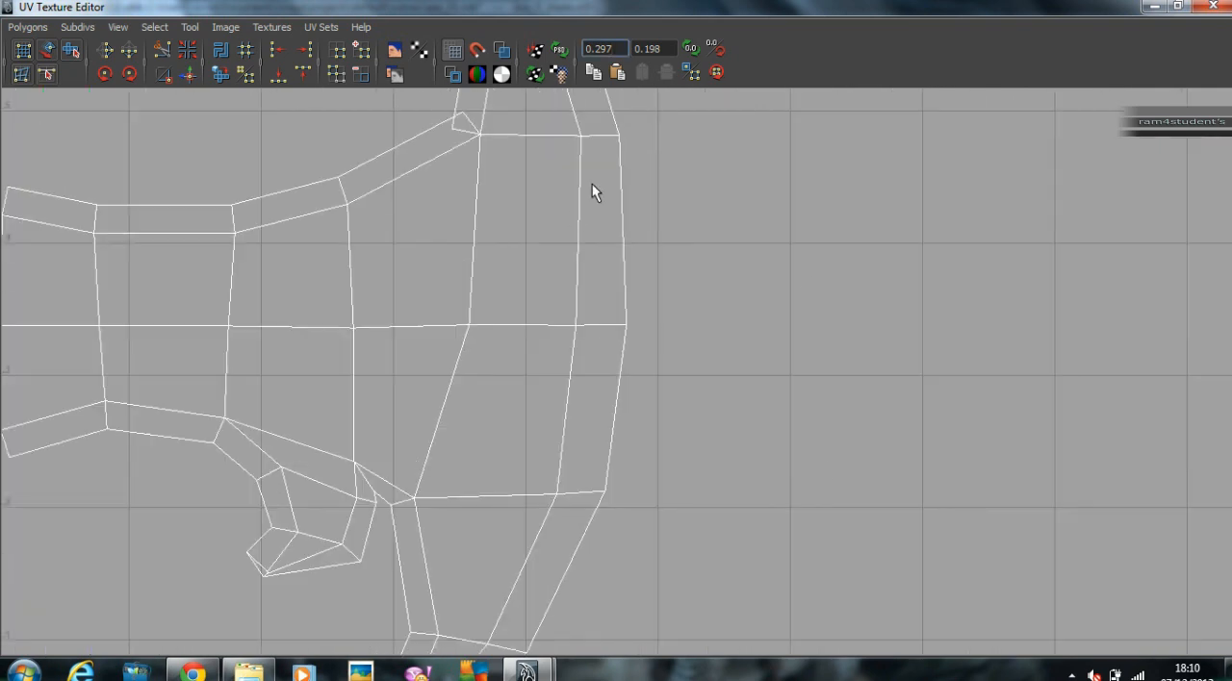
middle_click_drag(572, 210, 522, 410, "alt")
scroll(523, 410, "up", 3)
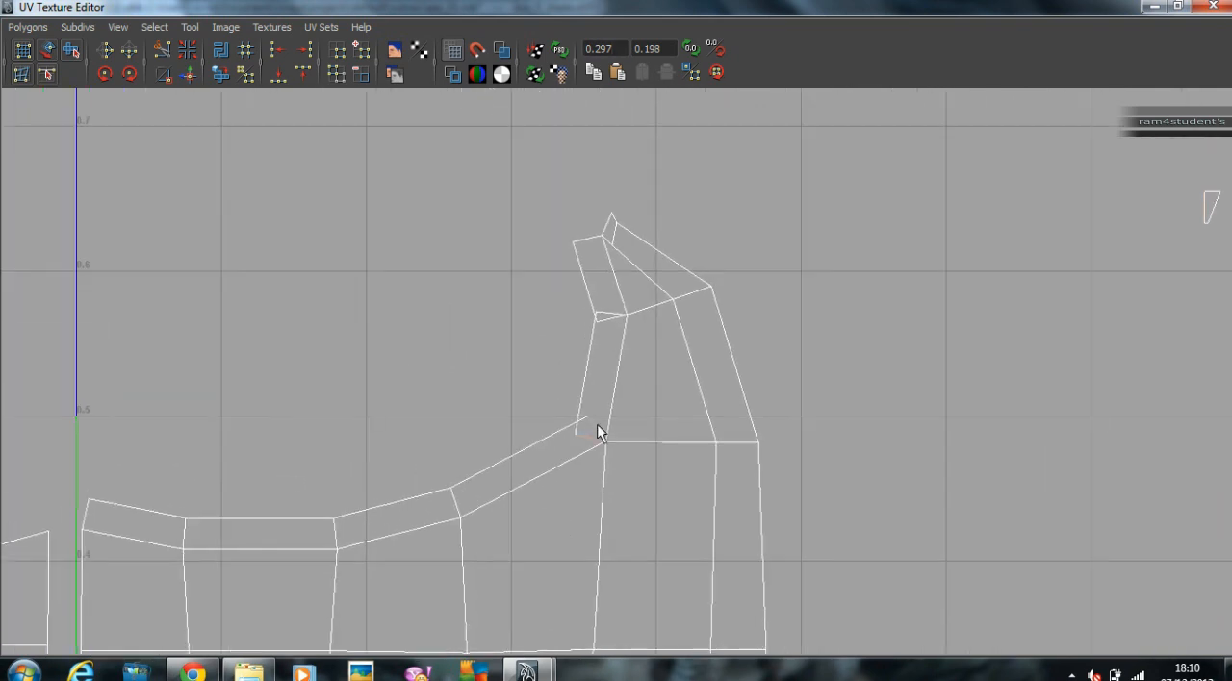
left_click(610, 314)
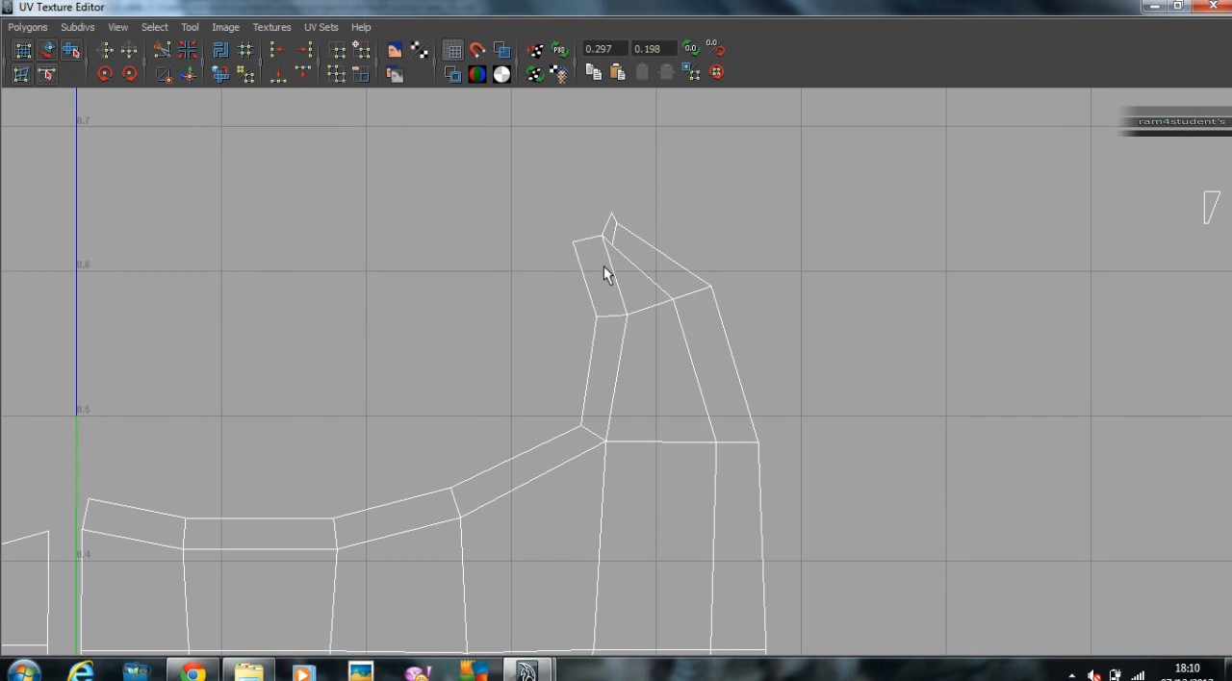
left_click(585, 240)
middle_click_drag(973, 296, 935, 380, "alt")
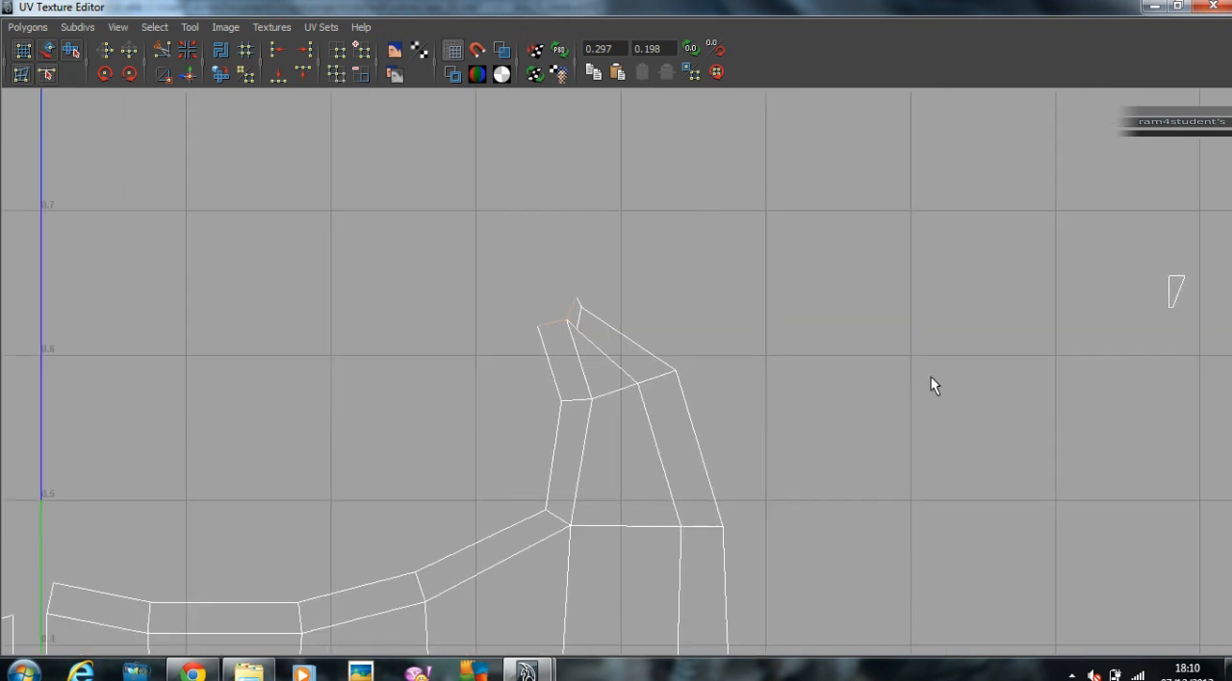
key("g")
Step: Select the UVs of the leftover small shells and move them down beside the first shell's lower horn
right_click_drag(914, 370, 678, 338, "alt")
middle_click_drag(880, 311, 807, 200, "alt")
right_click_drag(939, 231, 651, 217, "alt")
right_click_drag(949, 206, 982, 206)
left_click_drag(787, 129, 1124, 309)
right_click_drag(862, 296, 433, 287, "alt")
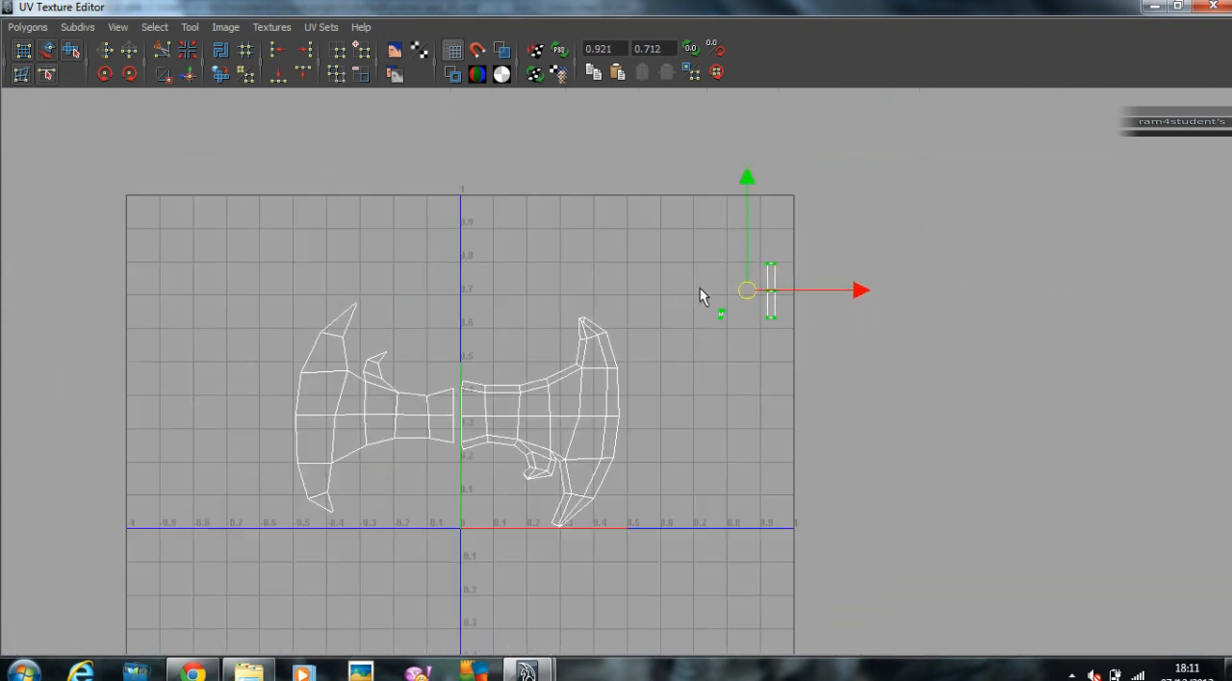
left_click_drag(743, 291, 527, 538)
Step: Try to sew the small triangular shell onto the open edges at the lower horn's tip
right_click_drag(459, 521, 760, 513, "alt")
middle_click_drag(772, 513, 971, 158, "alt")
right_click_drag(548, 240, 807, 226, "alt")
middle_click_drag(806, 226, 641, 489, "alt")
right_click_drag(641, 486, 1006, 452, "alt")
middle_click_drag(819, 435, 885, 478)
left_click(883, 448)
right_click_drag(884, 449, 587, 370, "alt")
right_click_drag(549, 554, 632, 486)
middle_click_drag(633, 486, 757, 280, "alt")
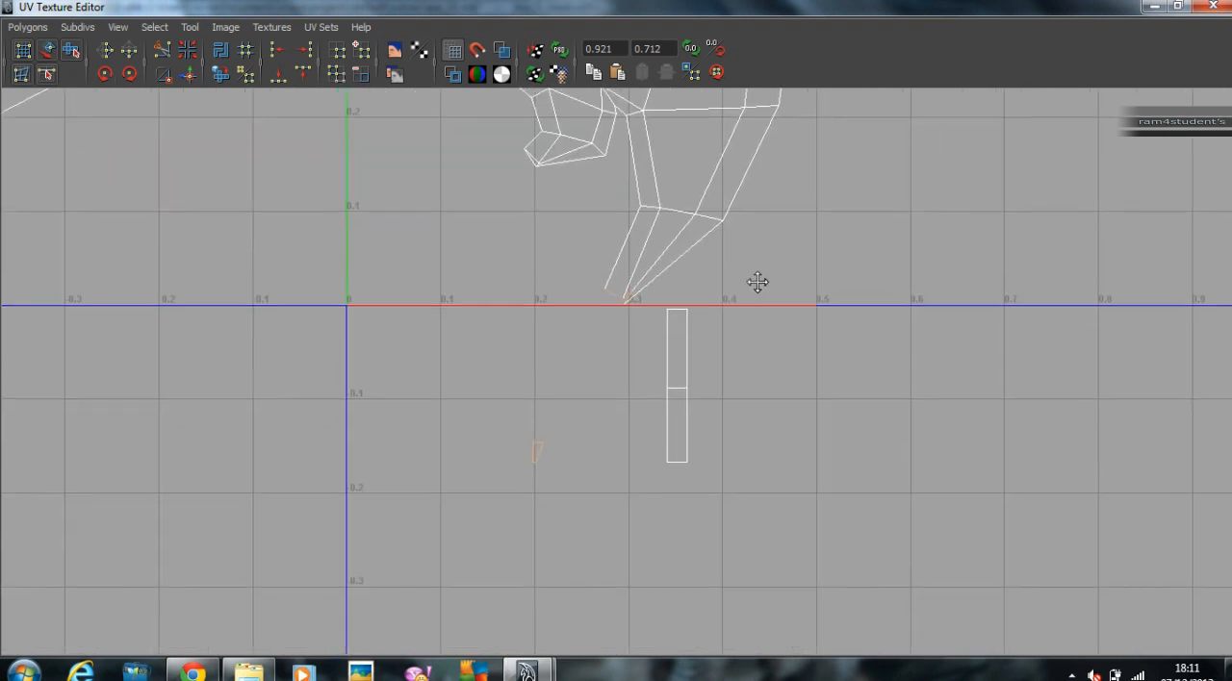
left_click(197, 73)
key("ctrl+z")
Step: Attach the small triangular shell to the strip's end edge at the lower horn's tip with Move and Sew UV Edges
right_click_drag(968, 262, 517, 229, "alt")
middle_click_drag(517, 229, 597, 423, "alt")
right_click_drag(602, 411, 531, 435, "alt")
middle_click_drag(531, 435, 514, 326, "alt")
right_click_drag(514, 326, 980, 376, "alt")
left_click(714, 351)
middle_click_drag(847, 346, 742, 359, "alt")
left_click(189, 75)
Step: Sew the remaining split edges around the triangular face at the lower horn's tip
right_click_drag(562, 318, 1126, 348, "alt")
middle_click_drag(949, 251, 737, 393, "alt")
right_click_drag(737, 394, 900, 396, "alt")
middle_click_drag(526, 431, 651, 261, "alt")
right_click_drag(652, 269, 694, 337, "alt")
left_click(709, 353)
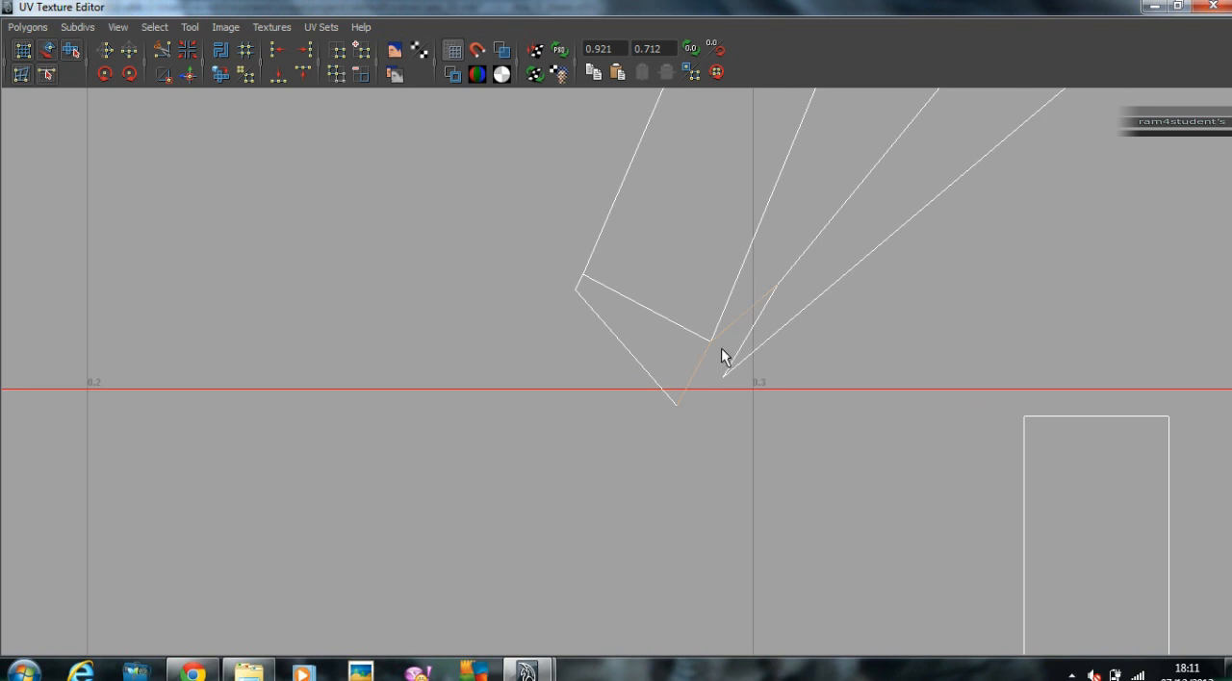
key("g")
left_click(617, 310)
key("g")
Step: Switch to UV selection and move the lower horn's tip UVs outward so the strip edges no longer cross
right_click(647, 340)
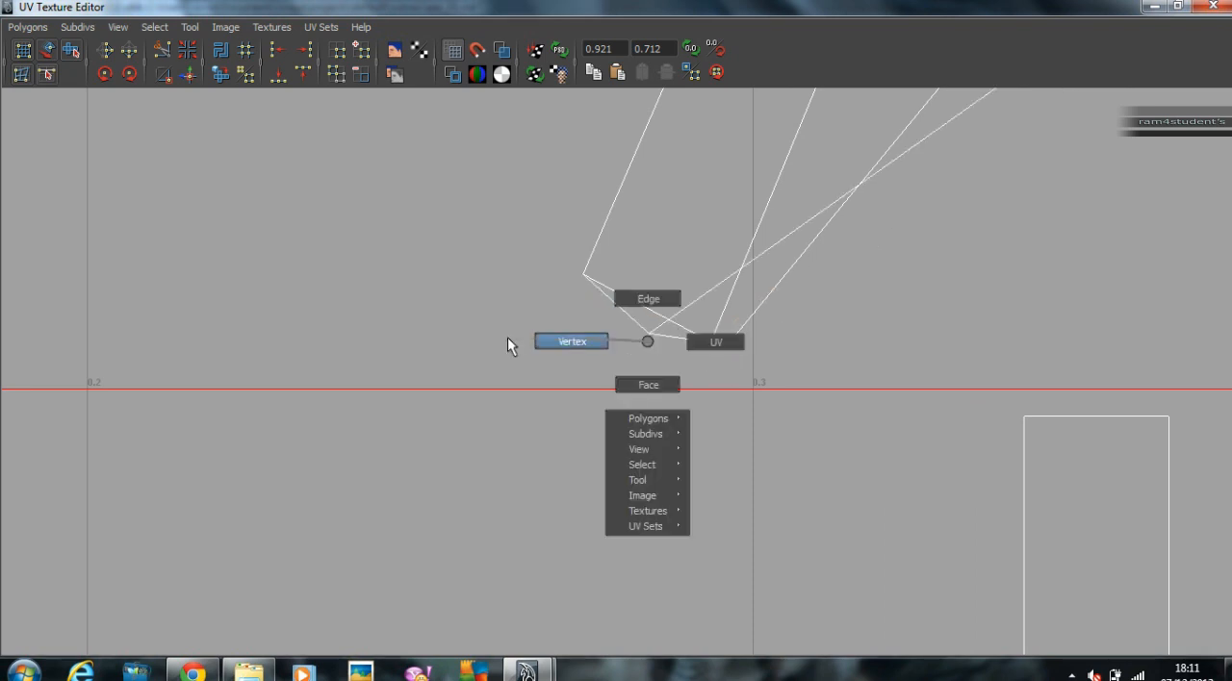
right_click_drag(648, 331, 728, 335)
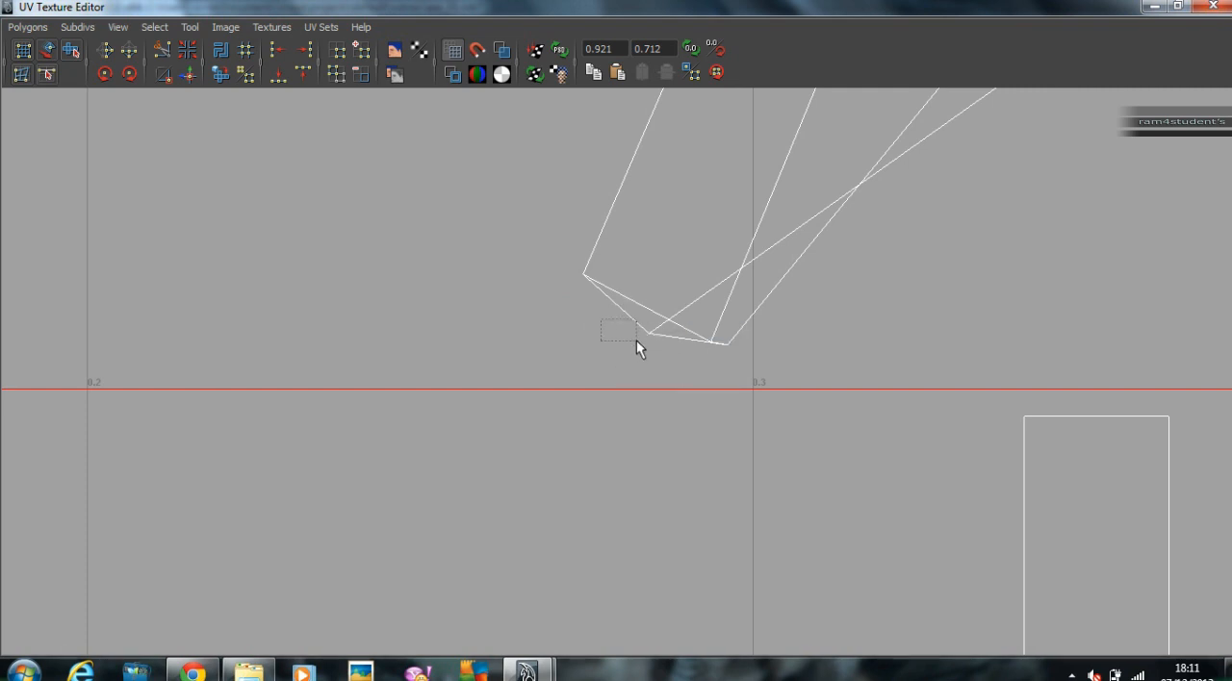
left_click(650, 334)
left_click_drag(652, 336, 731, 424)
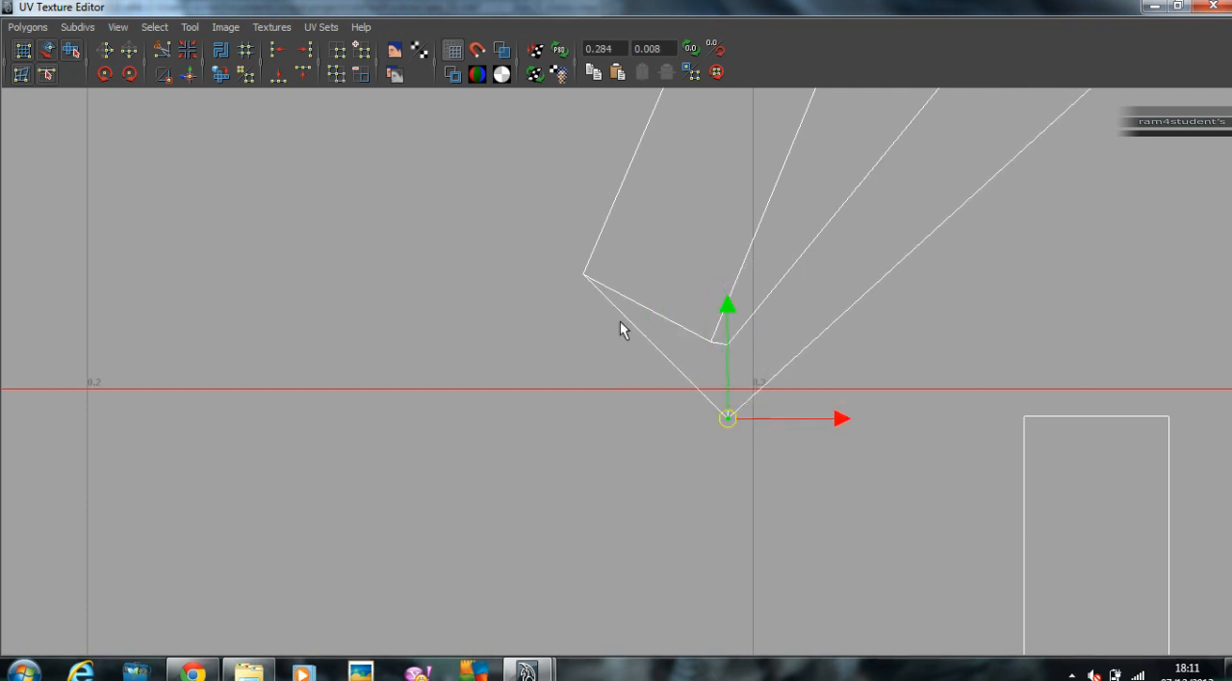
left_click_drag(619, 341, 619, 340)
left_click_drag(599, 286, 655, 380)
Step: Restore the UV Texture Editor to a smaller window beside the 3D view
scroll(651, 375, "down", 2)
right_click_drag(996, 342, 38, 279, "alt")
right_click_drag(971, 291, 385, 240, "alt")
middle_click_drag(505, 234, 506, 282, "alt")
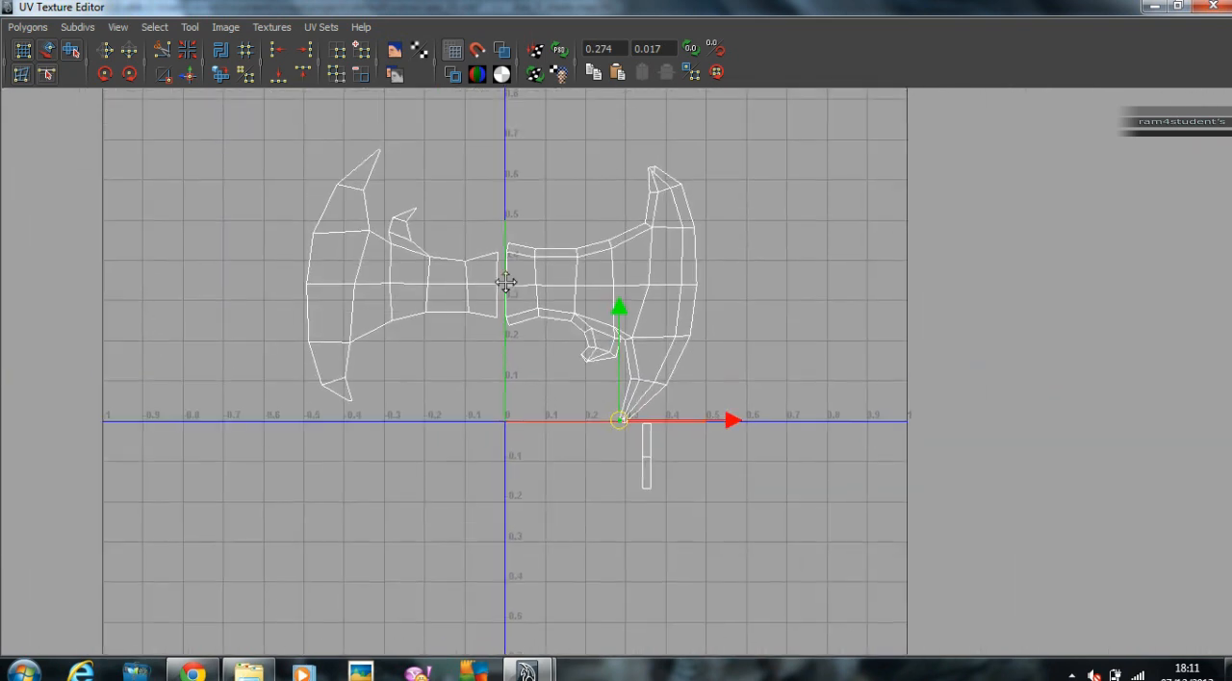
double_click(578, 5)
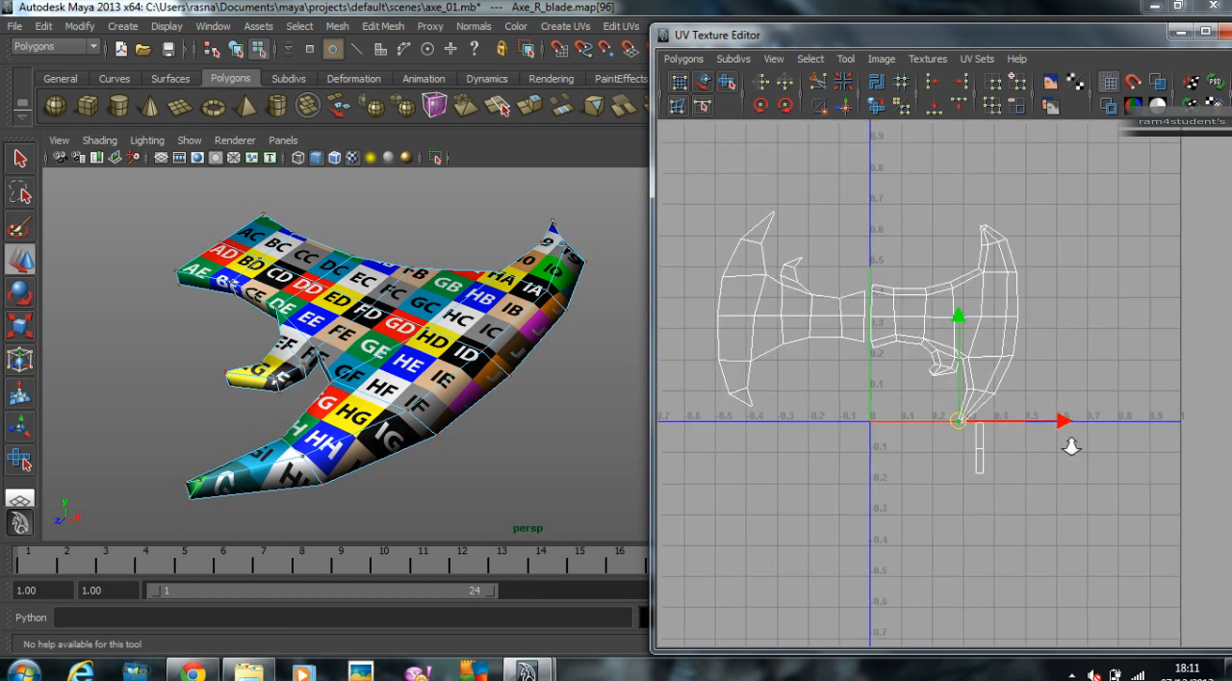
Step: Select the leftover rectangular shell and locate its faces on the blade's root end in the 3D view
right_click_drag(976, 460, 976, 447)
left_click_drag(983, 425, 990, 478)
key("ctrl+z")
key("ctrl+z")
key("ctrl+z")
left_click_drag(102, 200, 275, 199, "alt")
scroll(453, 435, "up", 4)
middle_click_drag(395, 453, 457, 337, "alt")
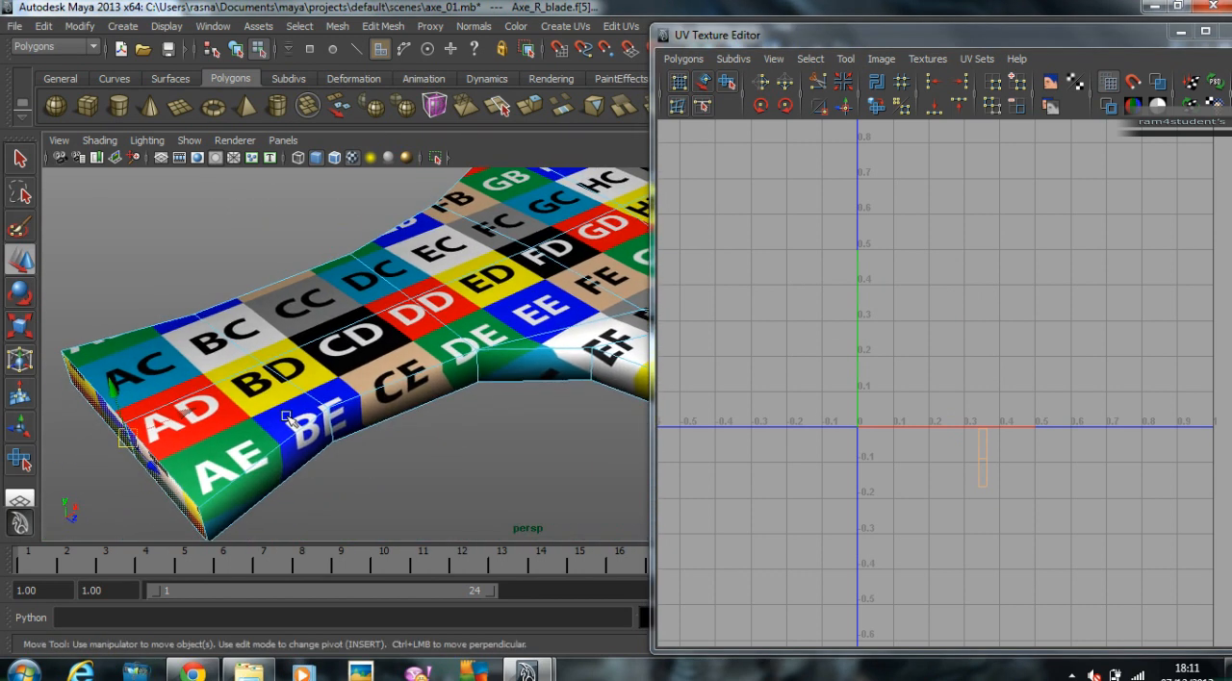
left_click_drag(457, 337, 524, 274, "alt")
Step: Delete the two end faces that close the blade's root
left_click(292, 384)
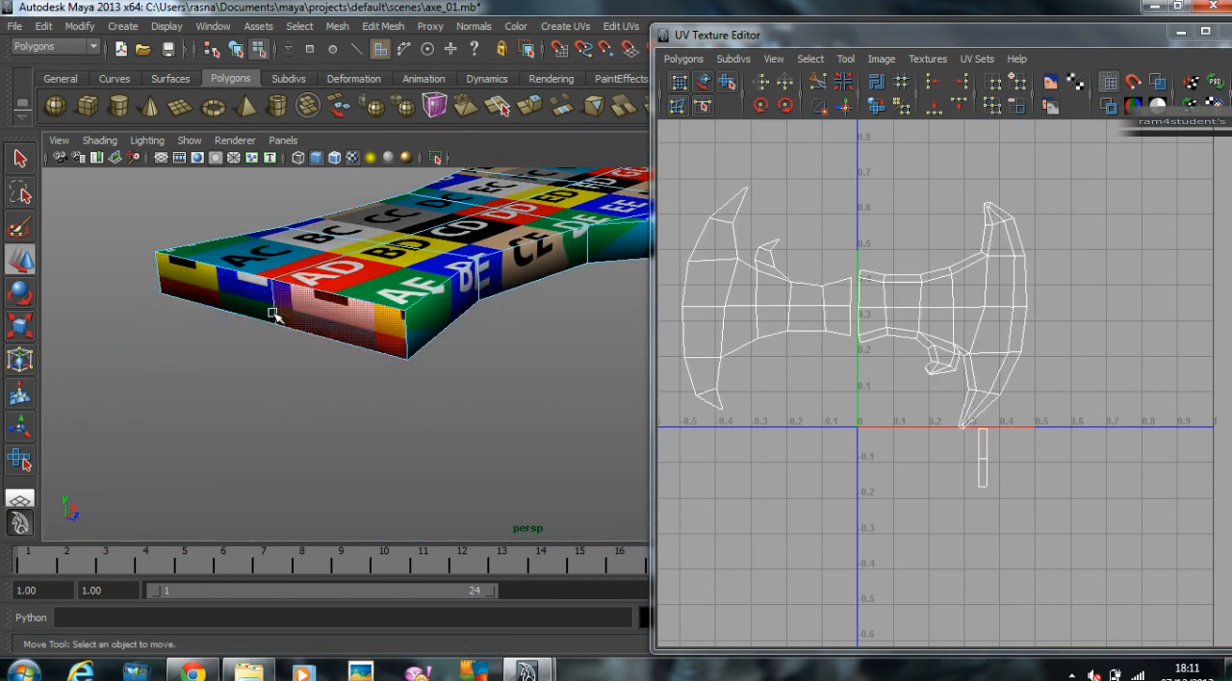
left_click(297, 326)
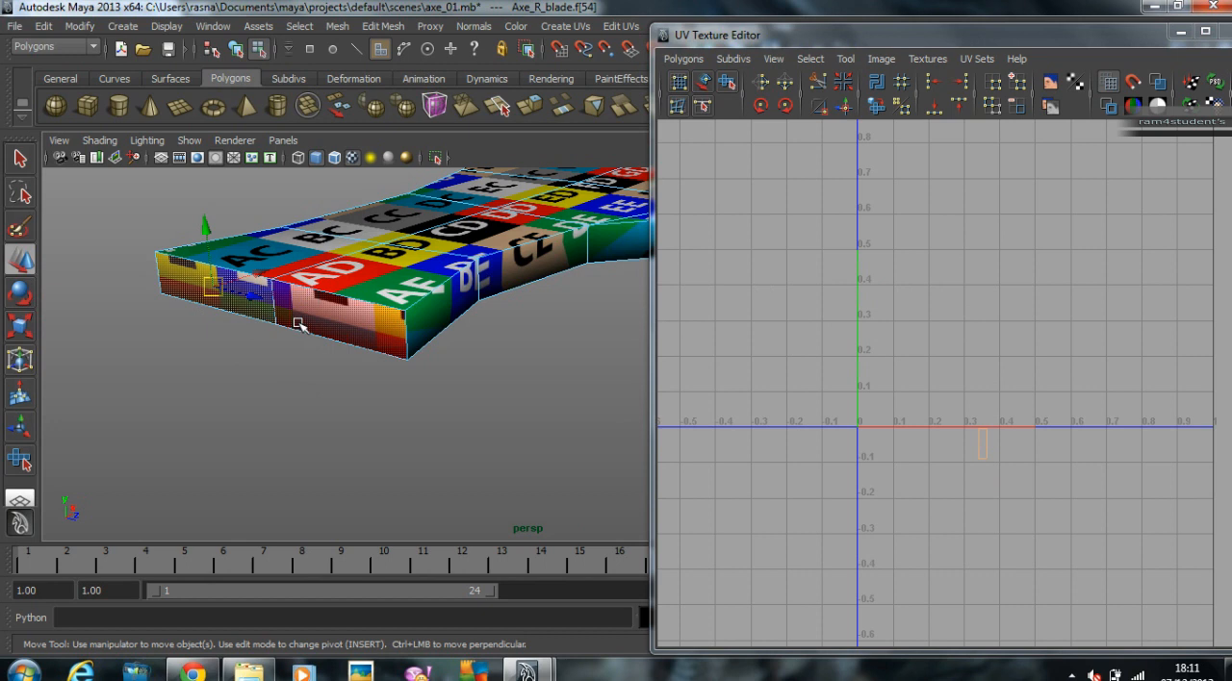
left_click(360, 327)
key("Delete")
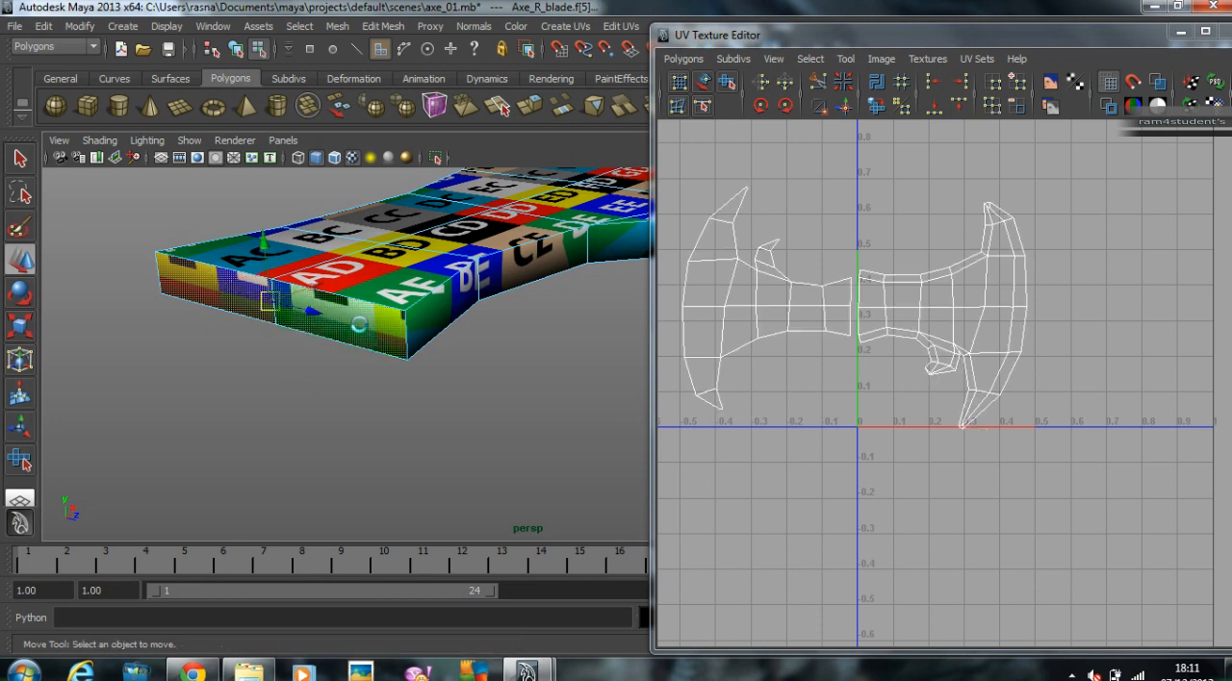
Step: Select all of the blade's UVs, scale them down slightly and move both shells into the 0–1 texture square
right_click_drag(998, 417, 813, 295, "alt")
middle_click_drag(813, 288, 830, 304, "alt")
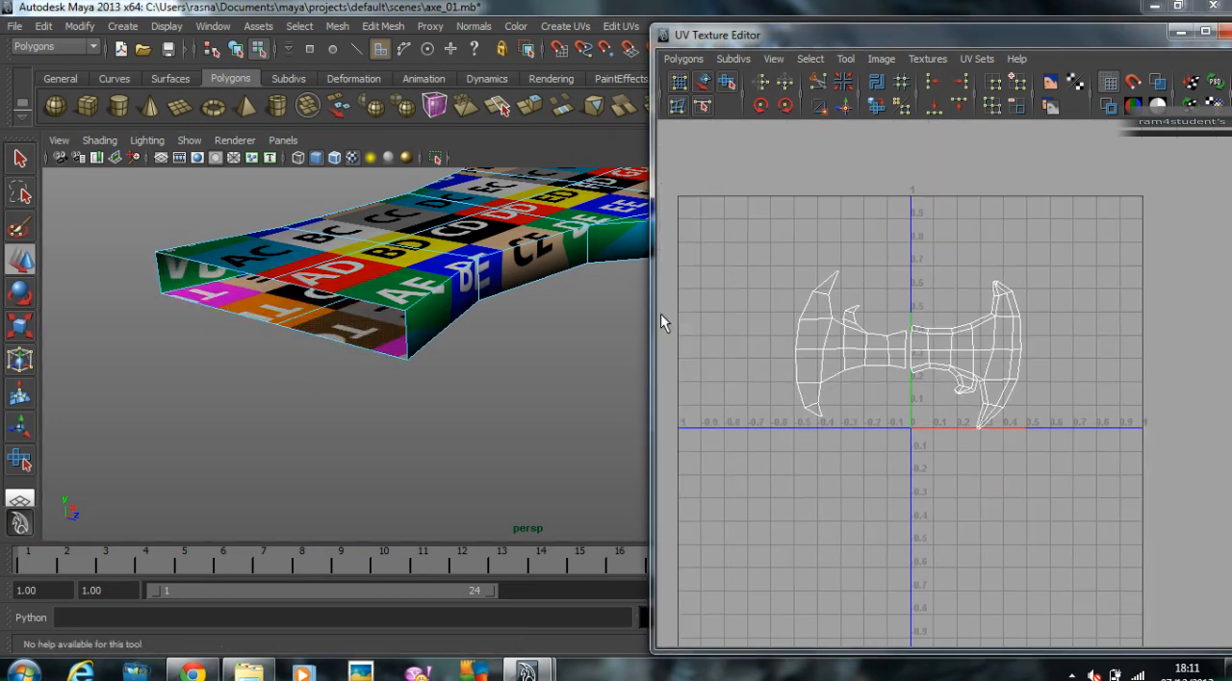
right_click_drag(587, 313, 510, 303, "alt")
left_click_drag(525, 288, 394, 356, "alt")
right_click_drag(577, 328, 510, 303, "alt")
right_click_drag(946, 313, 1006, 333)
left_click_drag(773, 256, 1129, 529)
middle_click_drag(1084, 468, 1086, 422)
key("r")
key("w")
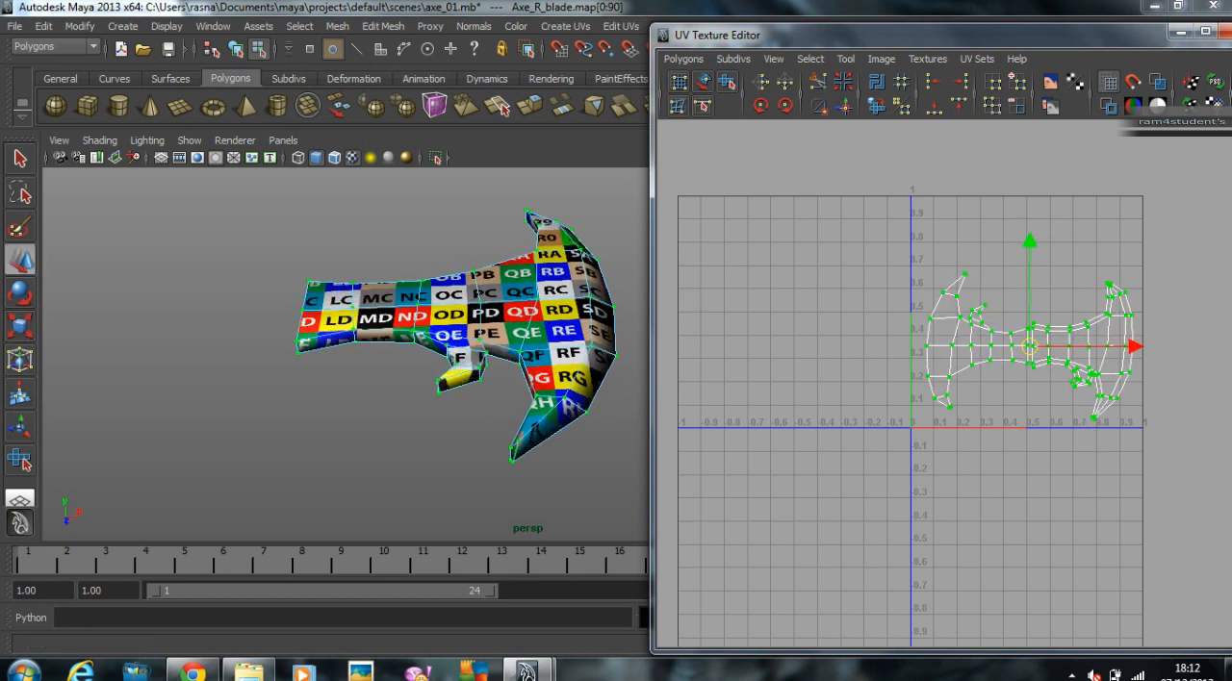
Step: Put the UV editor out of the way and add the right blade to the Unwrapped layer
left_click(1180, 33)
left_click_drag(613, 330, 545, 328, "alt")
right_click_drag(543, 326, 577, 306)
right_click(1141, 395)
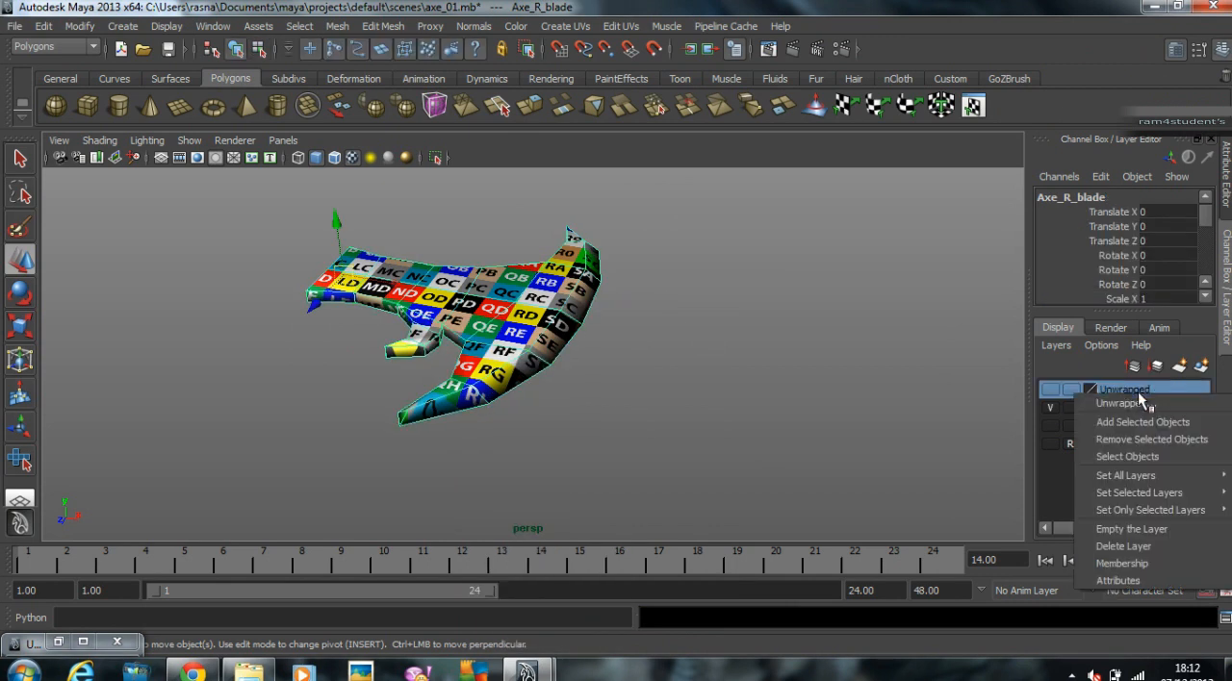
left_click(1155, 418)
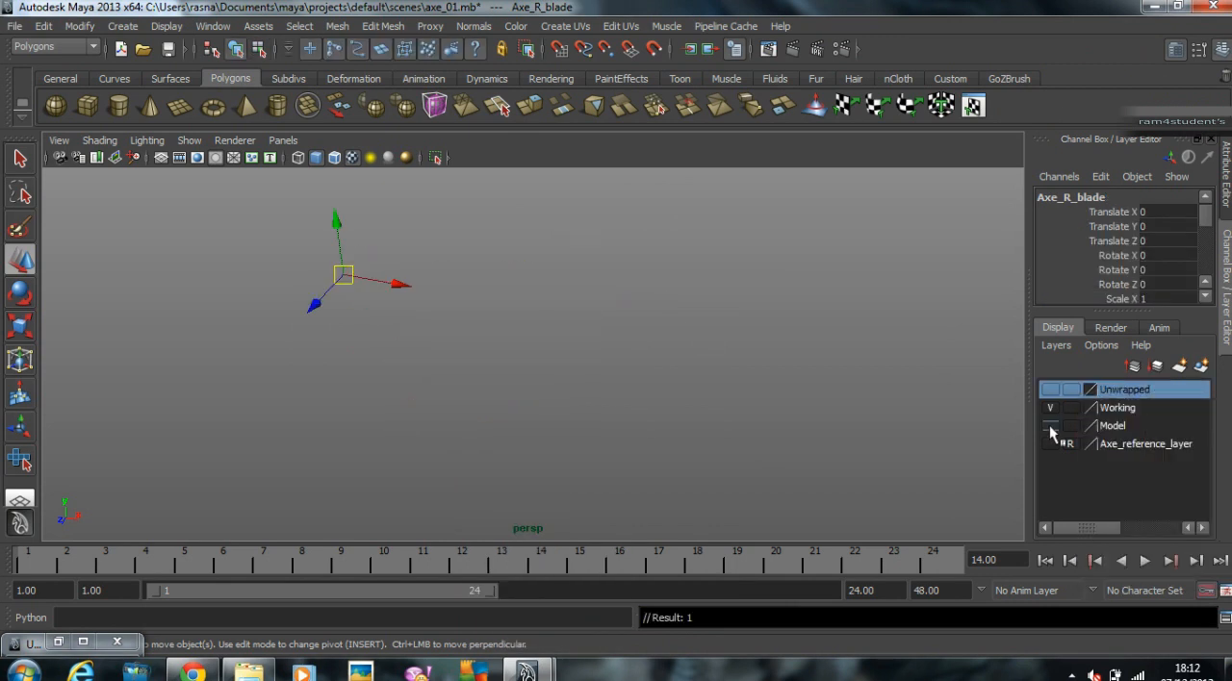
Step: Show the Model layer, select the left blade and add it to the Working layer
left_click(1050, 426)
left_click(1085, 431)
left_click(307, 263)
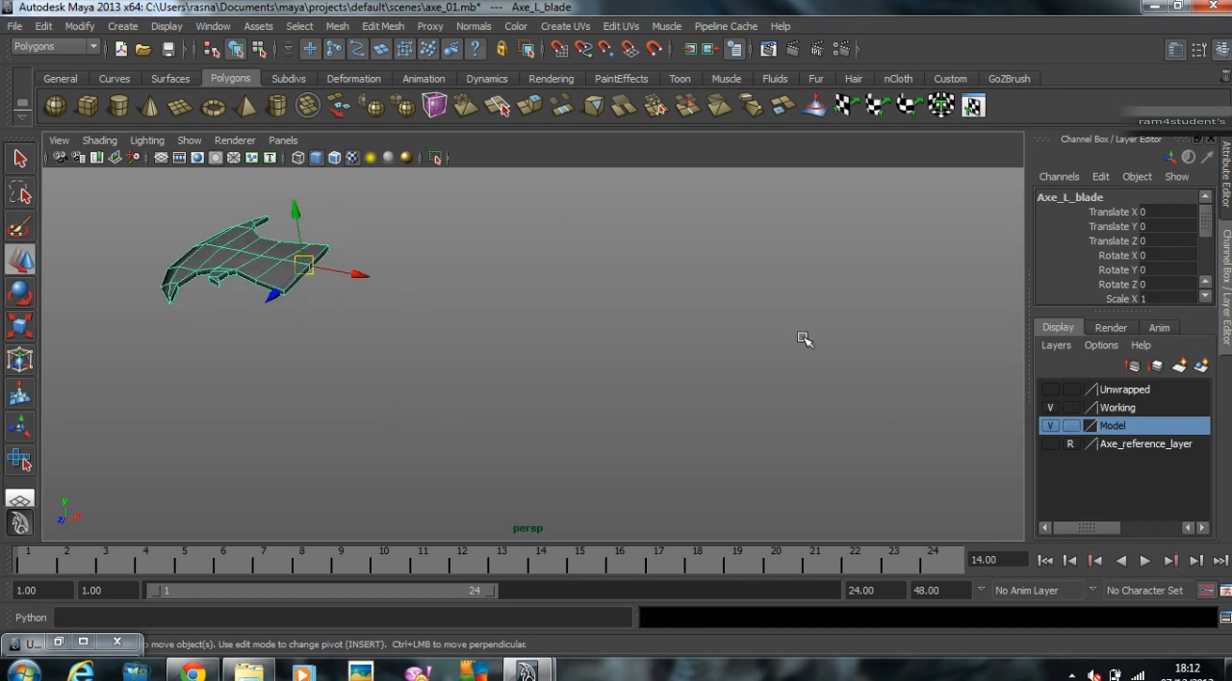
right_click(1118, 409)
left_click(1111, 429)
Step: Delete the Model layer and frame the left blade in the 3D view
right_click(1152, 435)
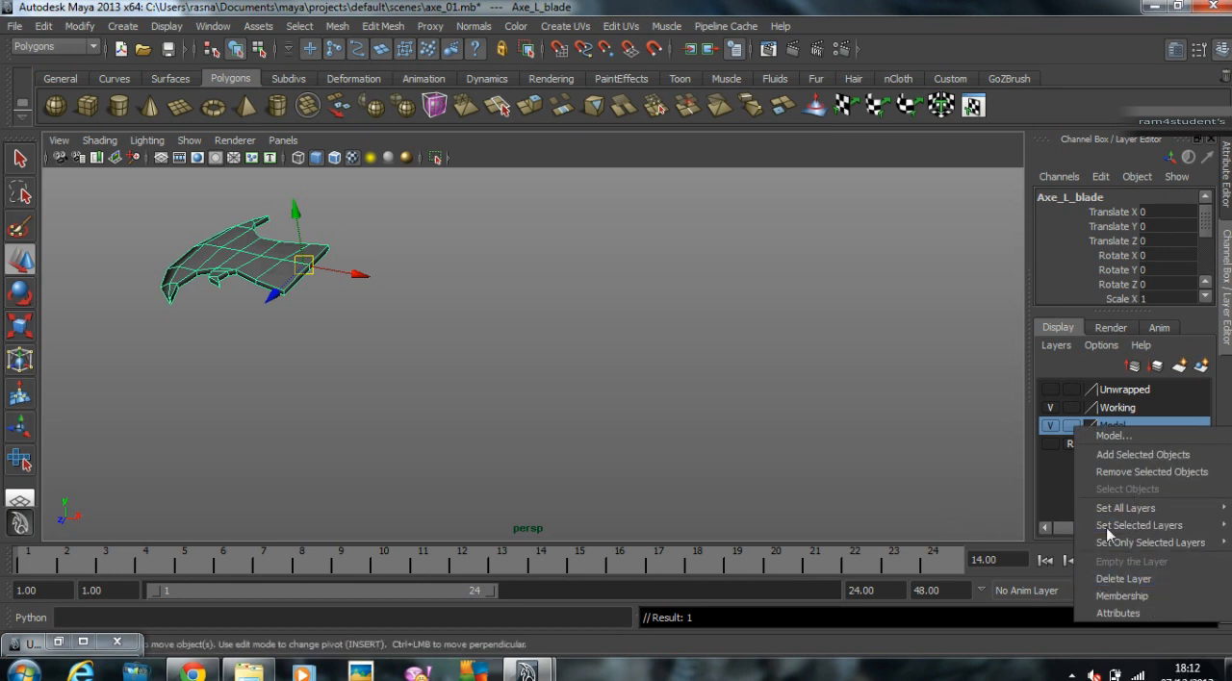
left_click(1124, 578)
key("f")
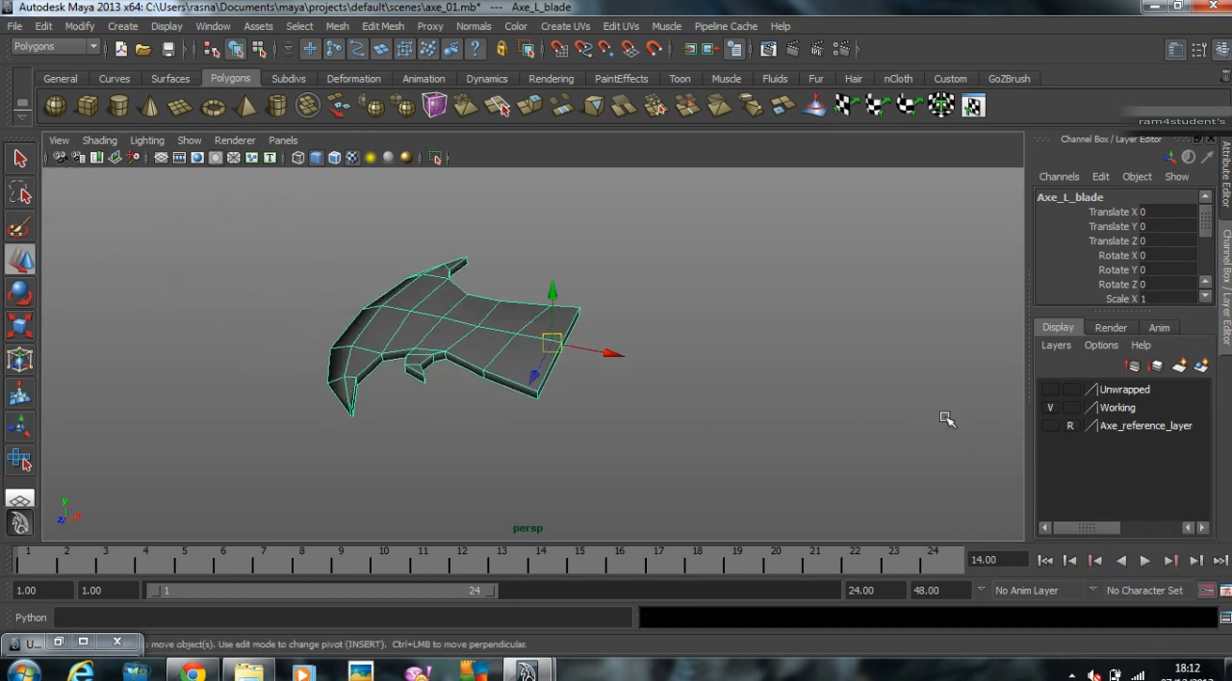
Step: Bring back the UV editor, give the left blade the checker material and apply Automatic Mapping
left_click(58, 642)
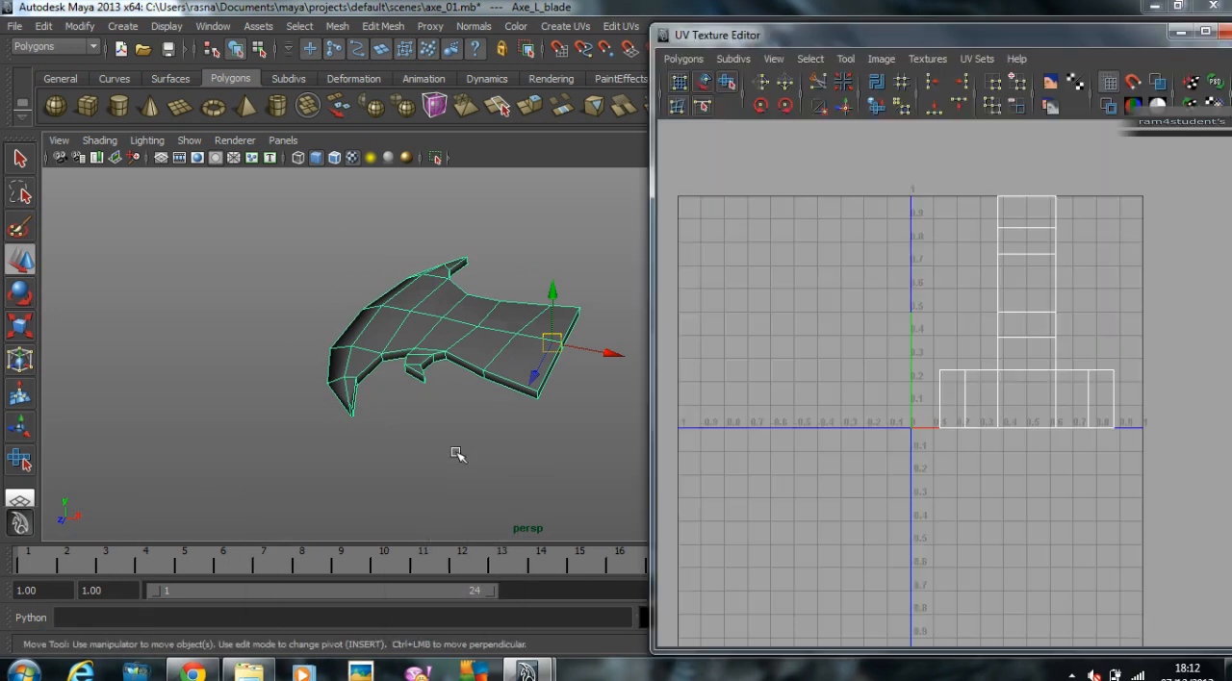
right_click_drag(486, 336, 622, 624)
left_click_drag(288, 322, 559, 322, "alt")
left_click(573, 26)
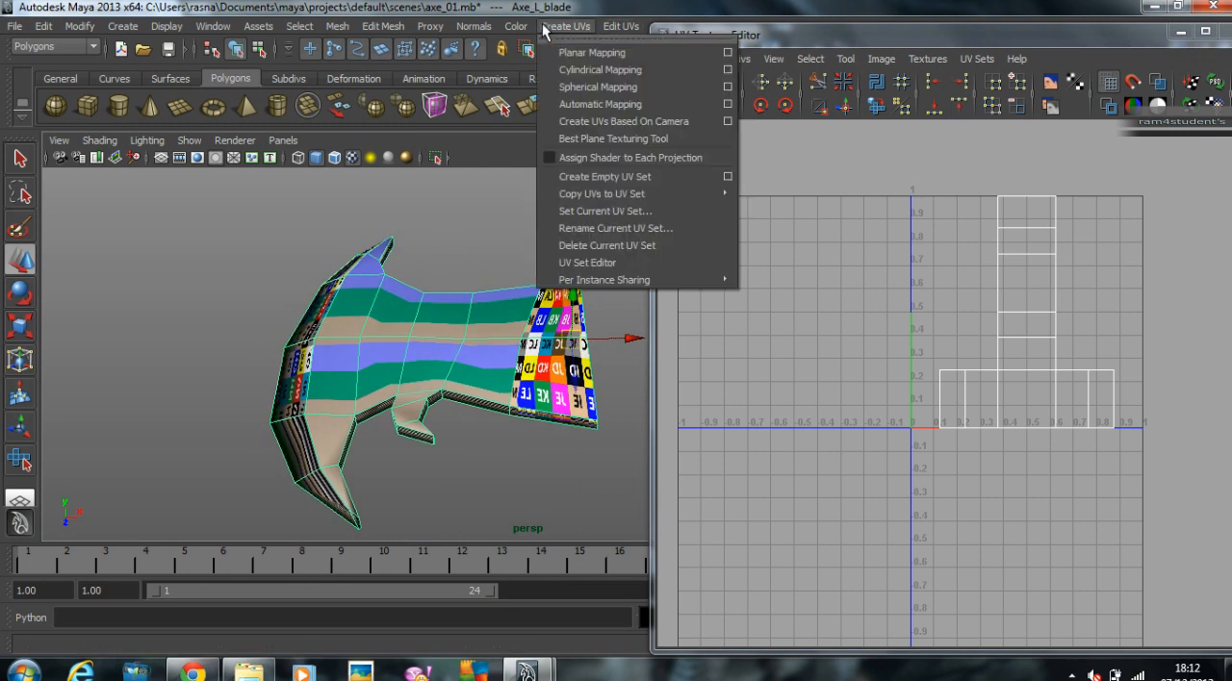
left_click(597, 104)
Step: Select the whole blade shell nearest the UV origin and move it out of the 0–1 square to the negative U side
left_click(936, 347)
right_click_drag(936, 347, 1000, 347)
left_click_drag(886, 269, 965, 481)
right_click(948, 355)
mouse_move(943, 477)
left_click(1044, 508)
key("w")
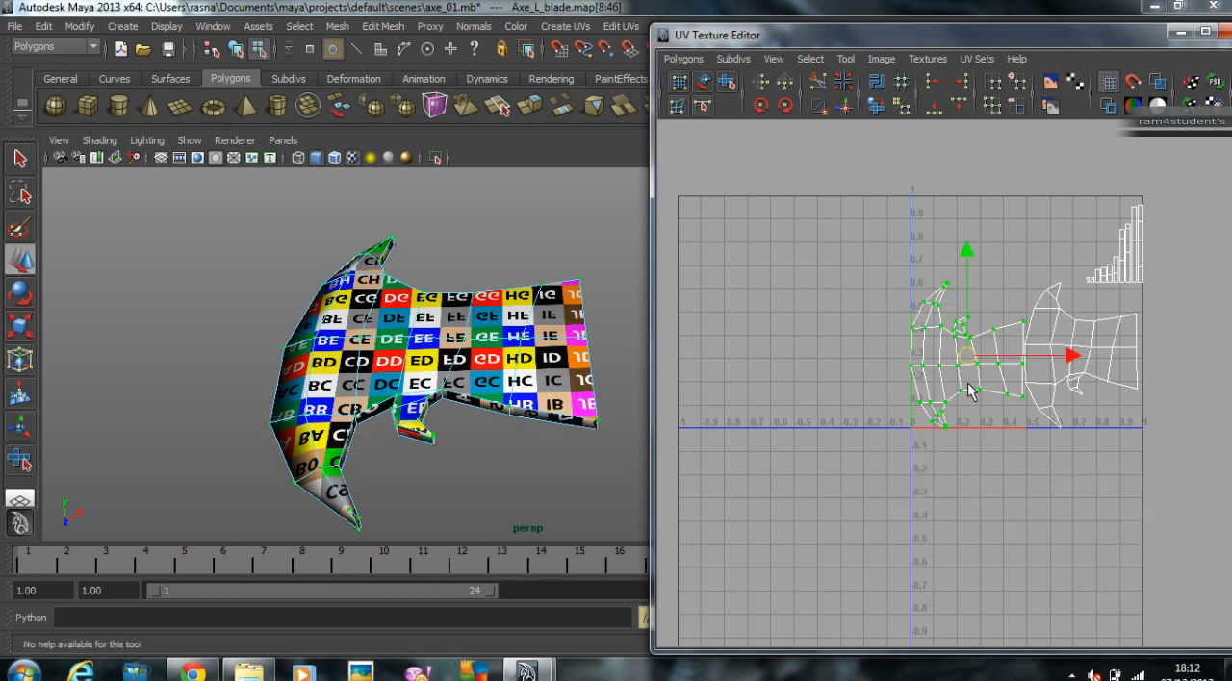
left_click_drag(970, 364, 773, 357)
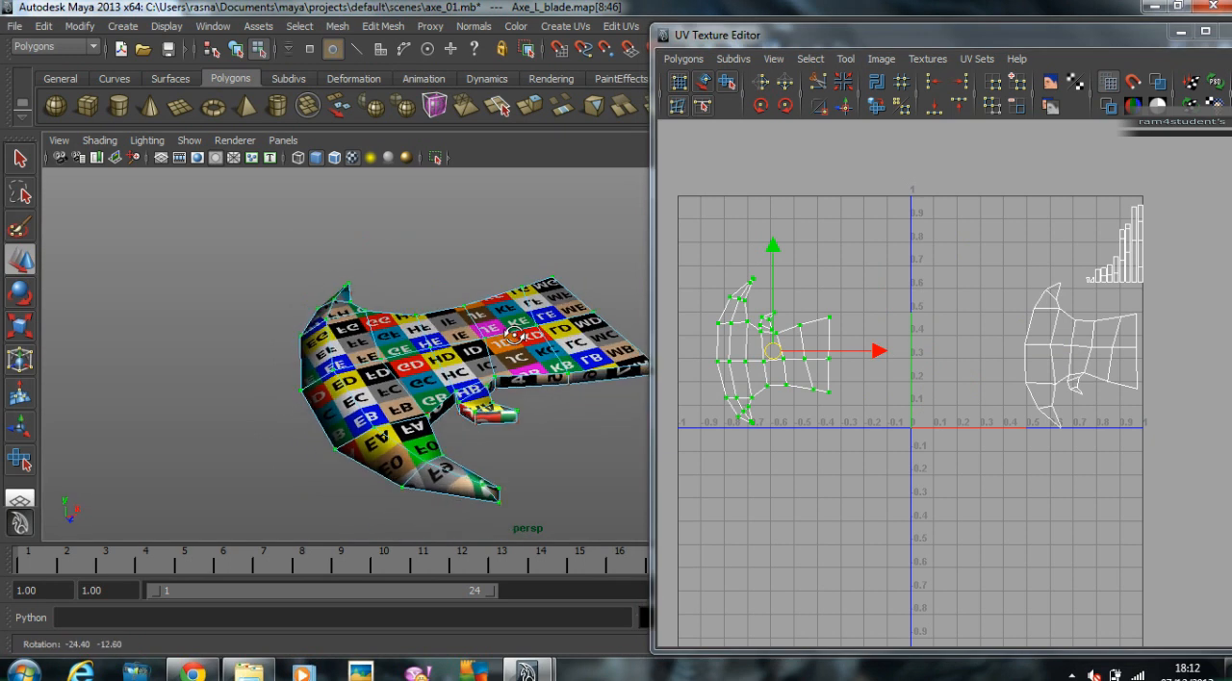
Step: Flip the second blade shell horizontally and move it out of the 0–1 square, beyond the first shell on the negative U side
middle_click_drag(888, 380, 920, 387, "alt")
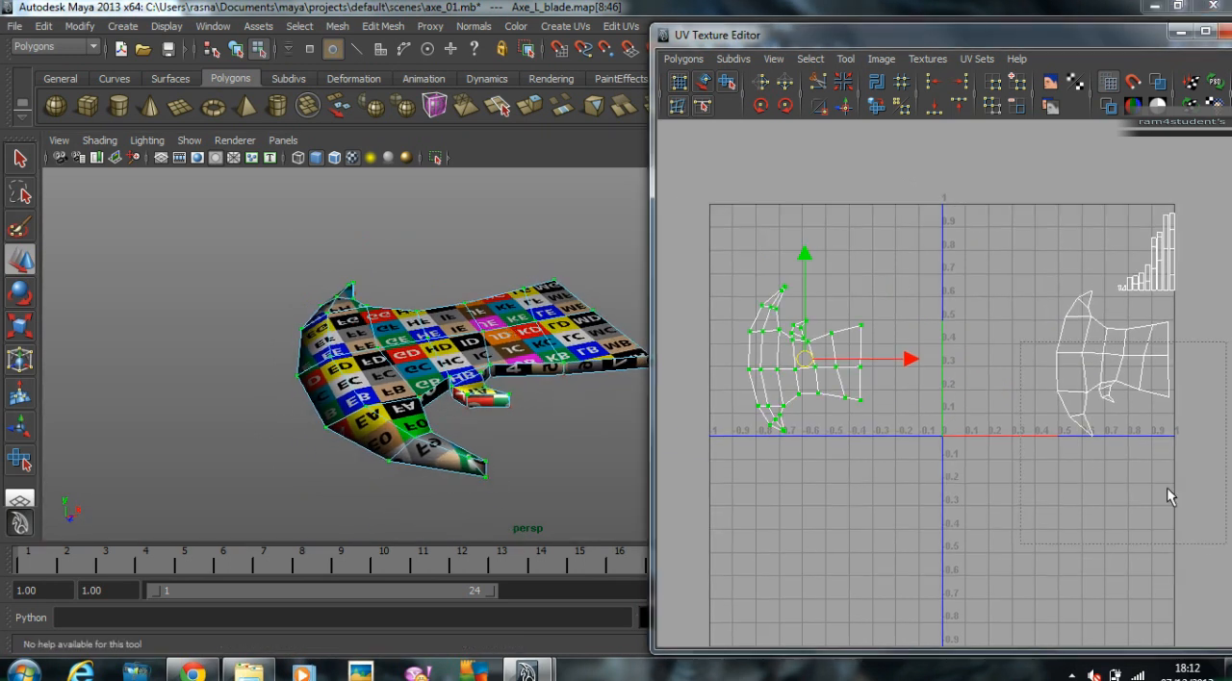
left_click_drag(1021, 341, 1231, 553)
right_click_drag(1117, 396, 982, 388)
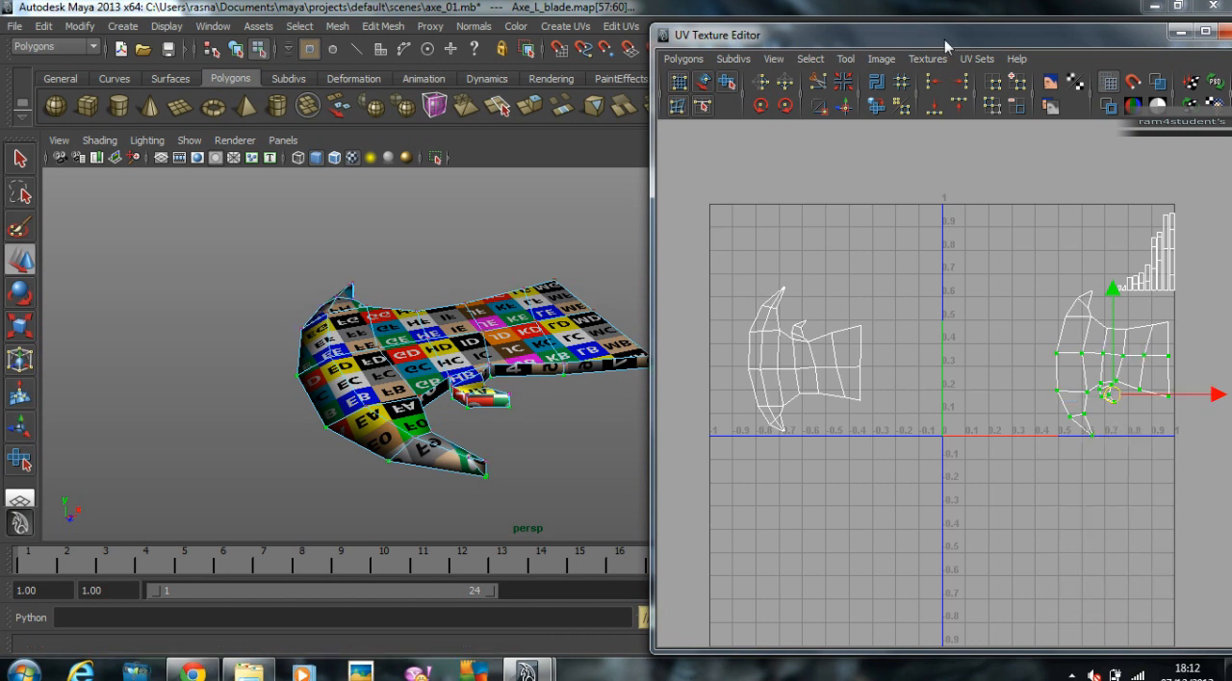
left_click_drag(965, 35, 829, 14)
right_click_drag(967, 377, 1134, 530)
left_click(625, 61)
left_click_drag(980, 341, 576, 332)
Step: Select the edges of the narrow strip shells in the upper-right corner of the 0–1 texture square
middle_click_drag(767, 336, 784, 354, "alt")
scroll(784, 353, "down", 2)
right_click_drag(982, 280, 982, 239)
left_click_drag(936, 192, 1027, 338)
scroll(811, 330, "down", 4)
middle_click_drag(702, 335, 825, 332, "alt")
key("w")
left_click(968, 502)
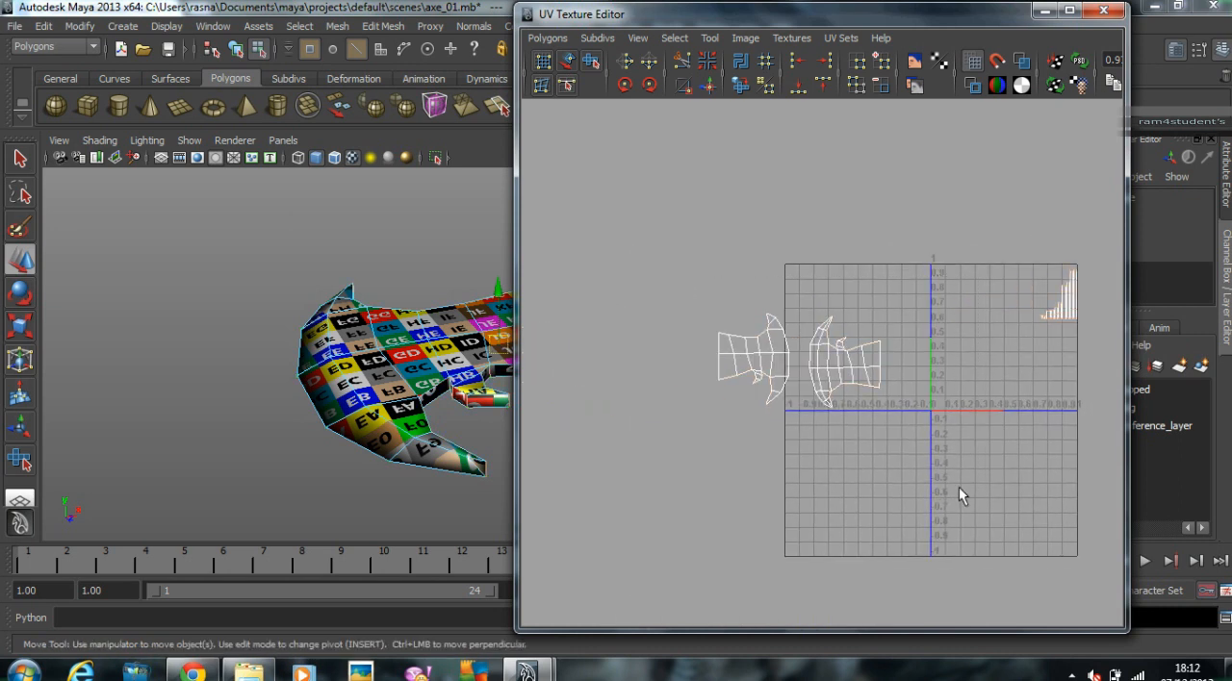
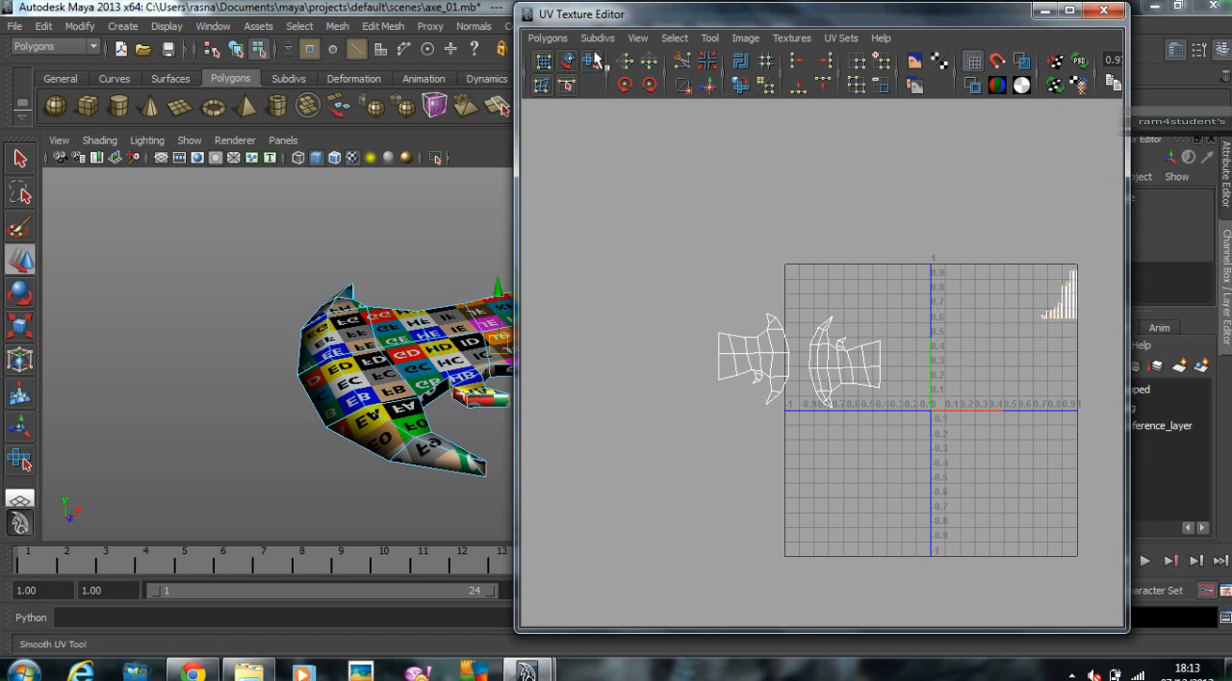
Step: Select the upper border edges of the blade shell nearest the UV origin, including the small hook, and move and sew the strips onto them
left_click(548, 37)
left_click(575, 455)
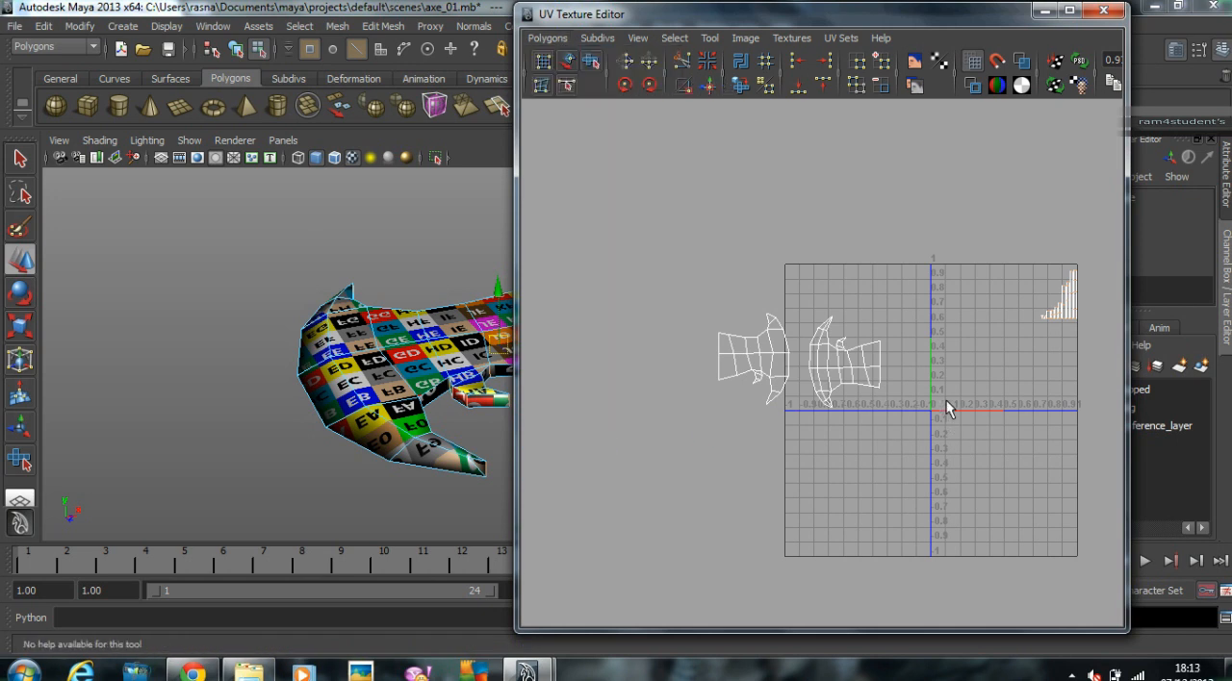
scroll(951, 426, "up", 4)
middle_click_drag(949, 332, 795, 434, "alt")
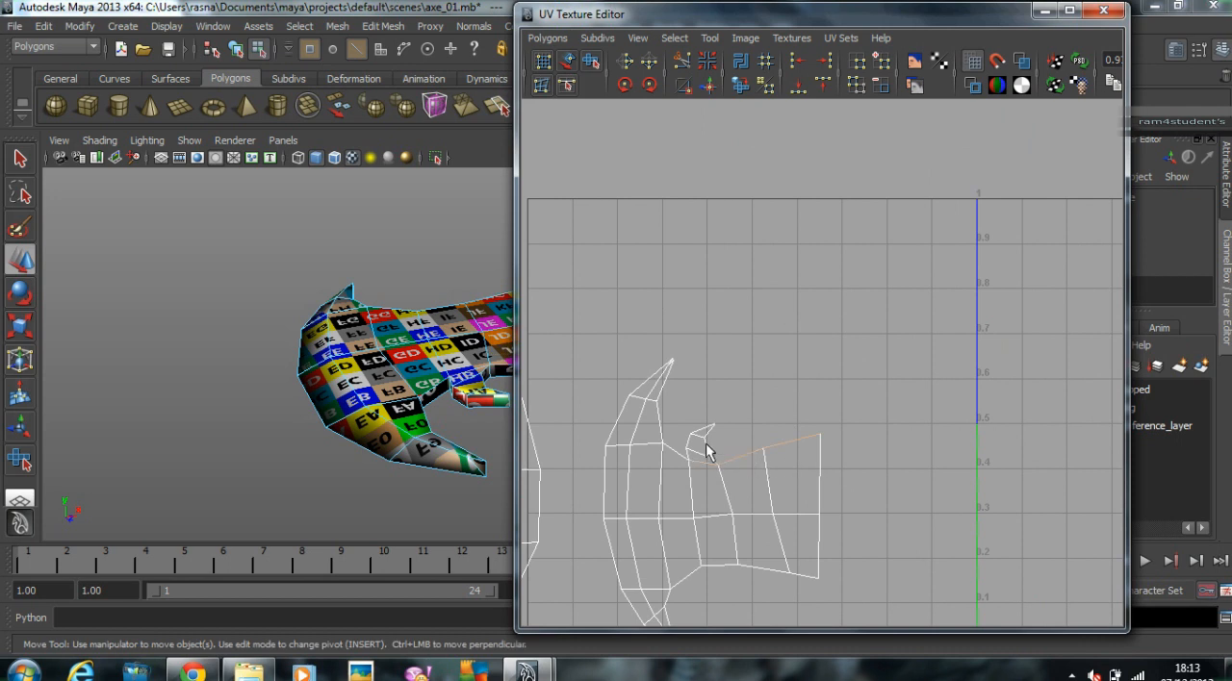
right_click_drag(751, 434, 722, 419, "alt")
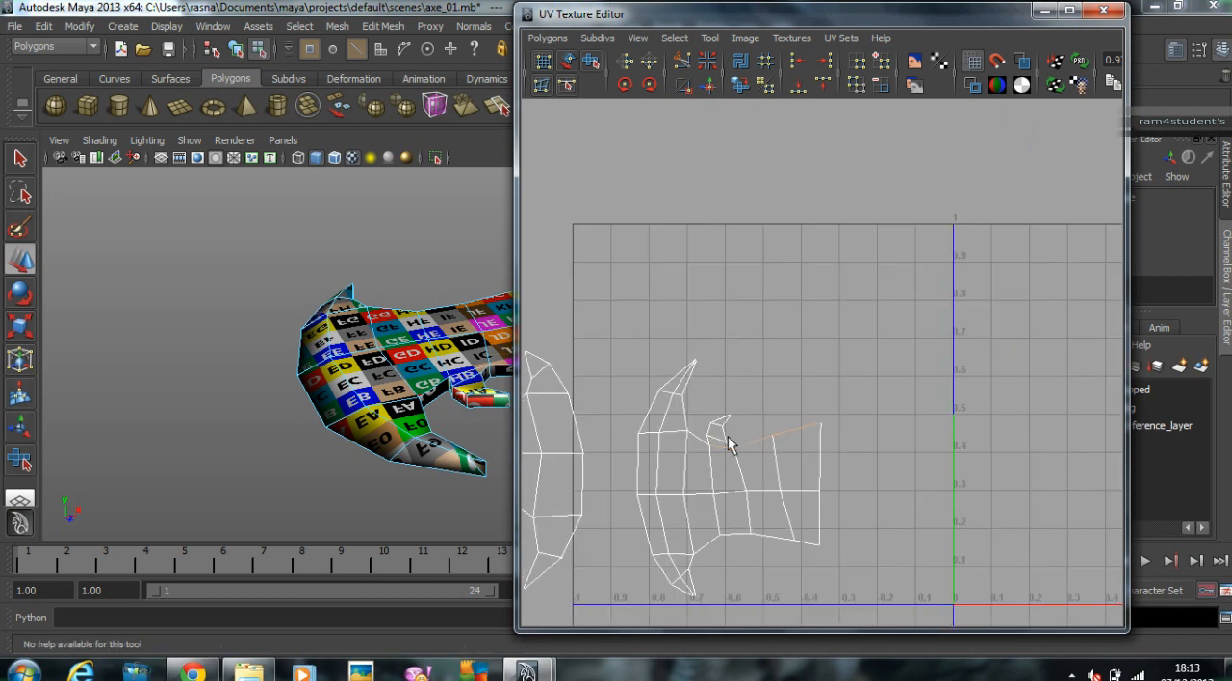
left_click_drag(786, 457, 788, 460)
right_click_drag(1011, 456, 739, 439, "alt")
middle_click_drag(915, 433, 823, 449, "alt")
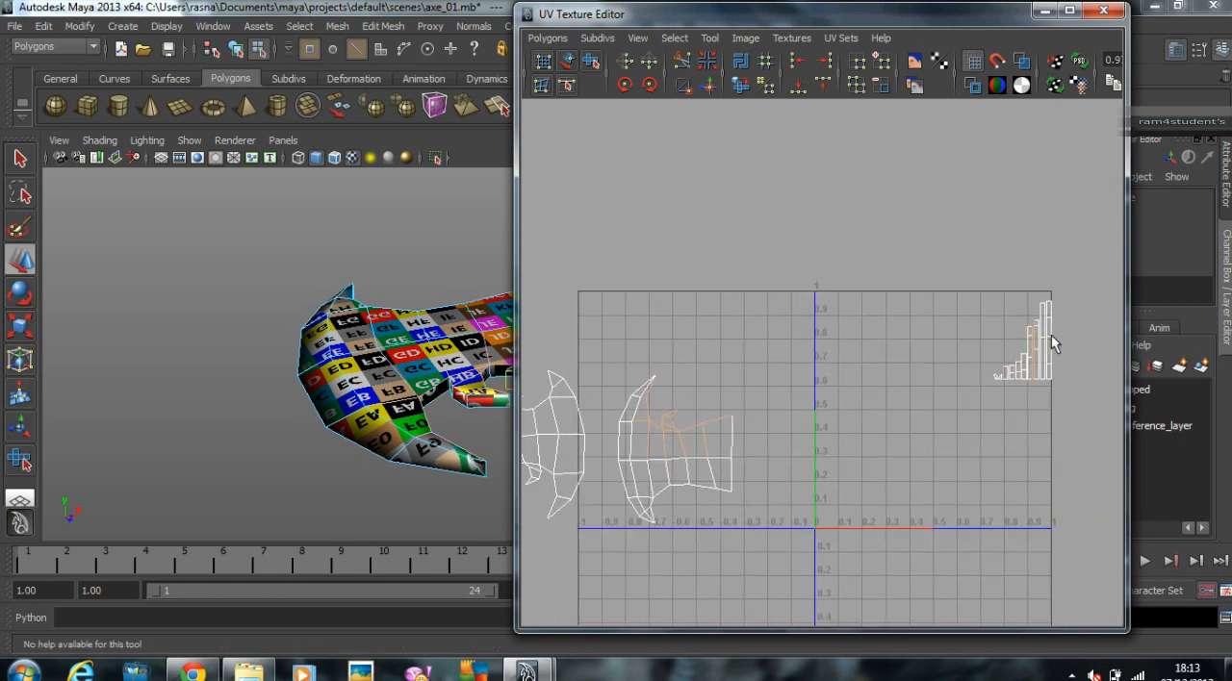
left_click(708, 85)
middle_click_drag(719, 401, 819, 266, "alt")
right_click_drag(821, 268, 965, 364, "alt")
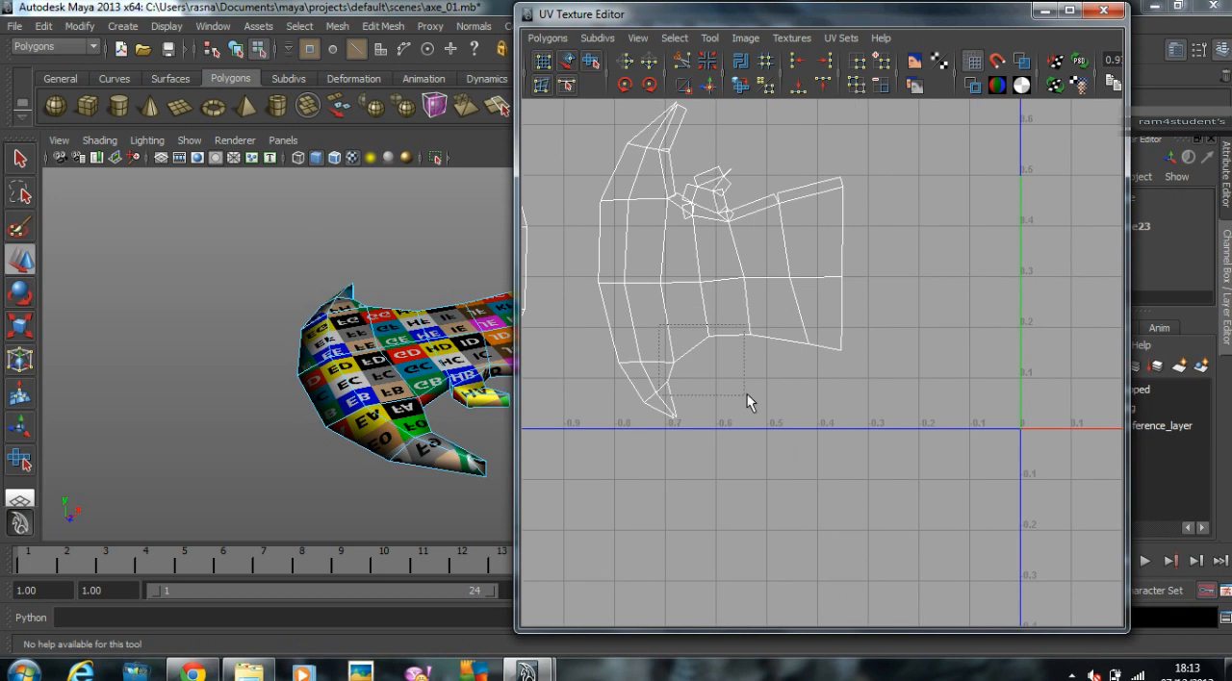
Step: Select the lower border edges of the same blade shell and move and sew their strips onto them
left_click_drag(813, 392, 813, 391)
right_click_drag(814, 391, 615, 332, "alt")
scroll(869, 311, "down", 1)
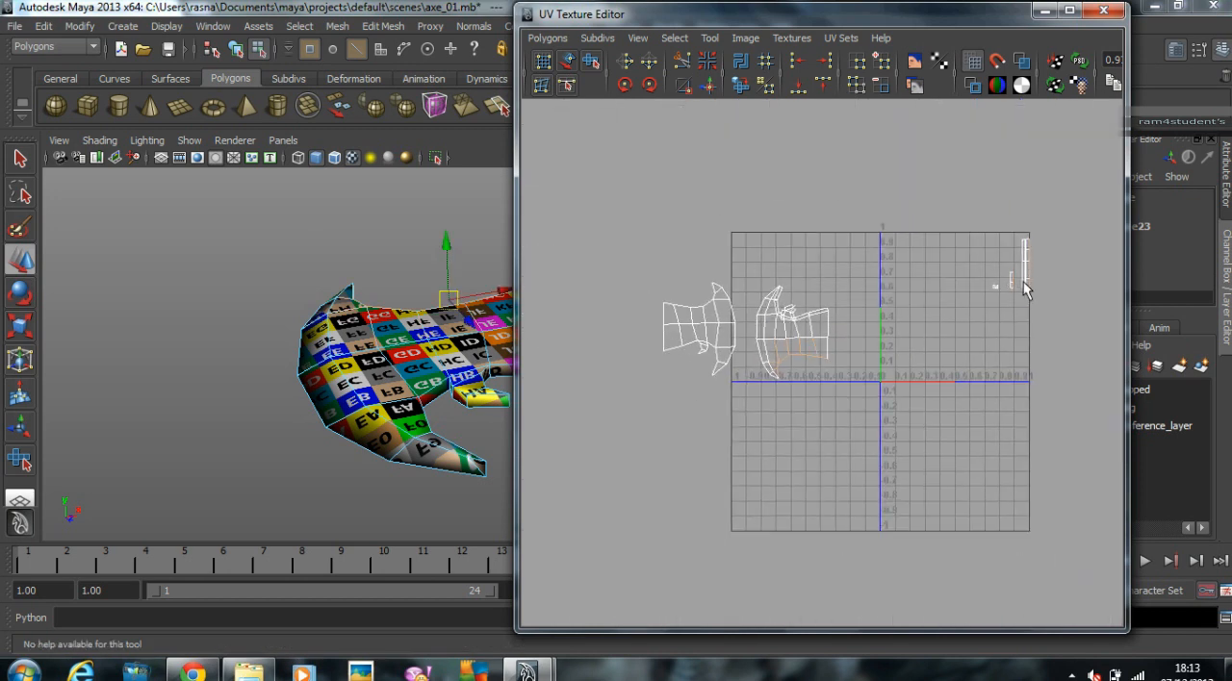
right_click_drag(835, 352, 1003, 332, "alt")
Step: Sew the open strip joints from the upper blade edge along the handle side of the small hook to its tip
middle_click_drag(721, 255, 715, 431, "alt")
right_click_drag(715, 431, 890, 426, "alt")
middle_click_drag(527, 505, 920, 337, "alt")
left_click(982, 415)
key("g")
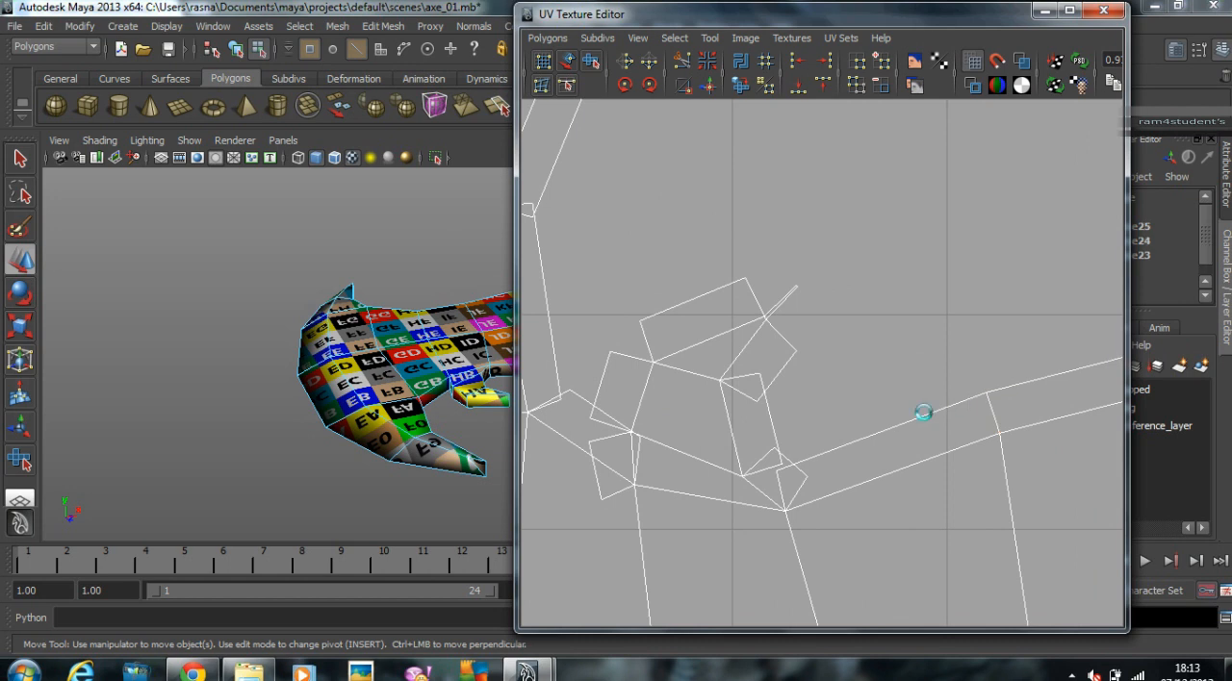
left_click(802, 485)
key("g")
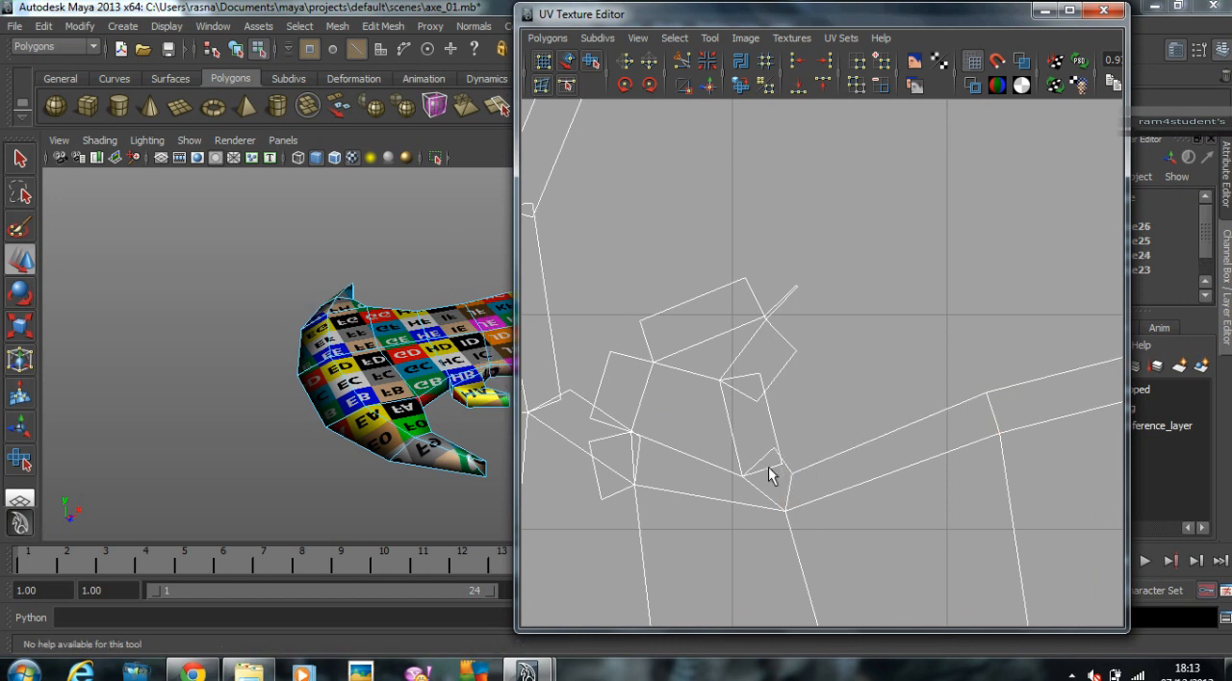
left_click(743, 394)
key("g")
left_click(786, 338)
key("g")
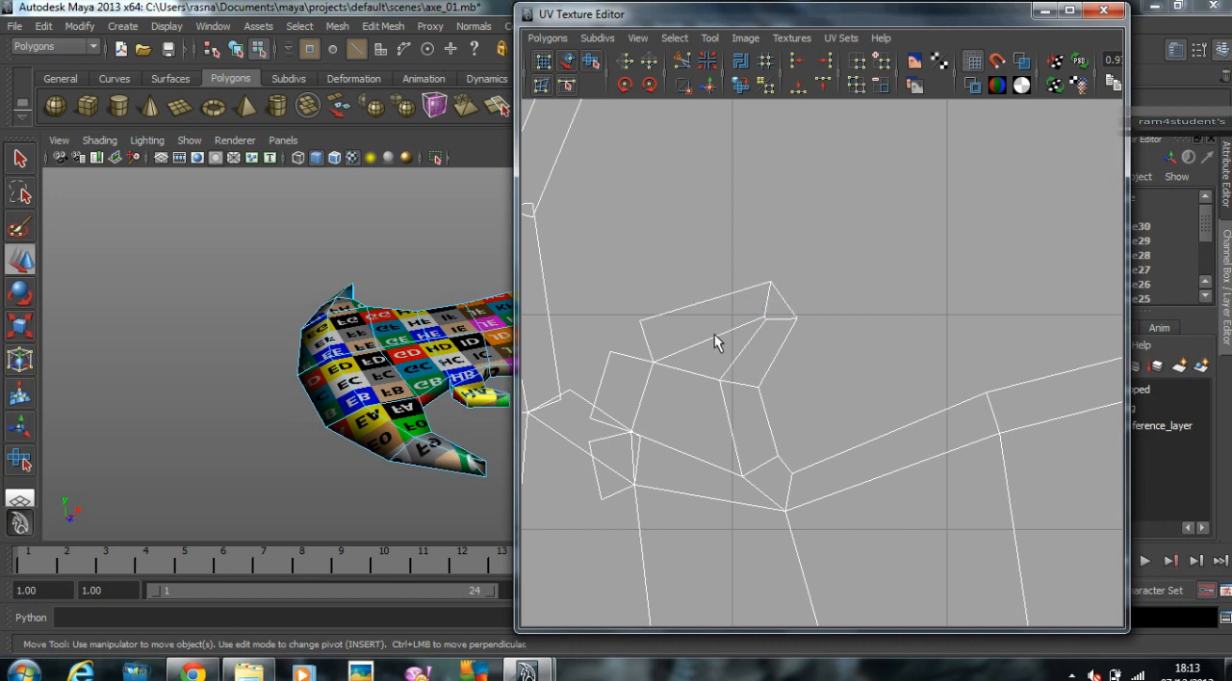
Step: Sew the remaining strip joints from the back of the small hook down to the base of the upper blade horn
left_click(648, 339)
key("g")
left_click(606, 430)
key("g")
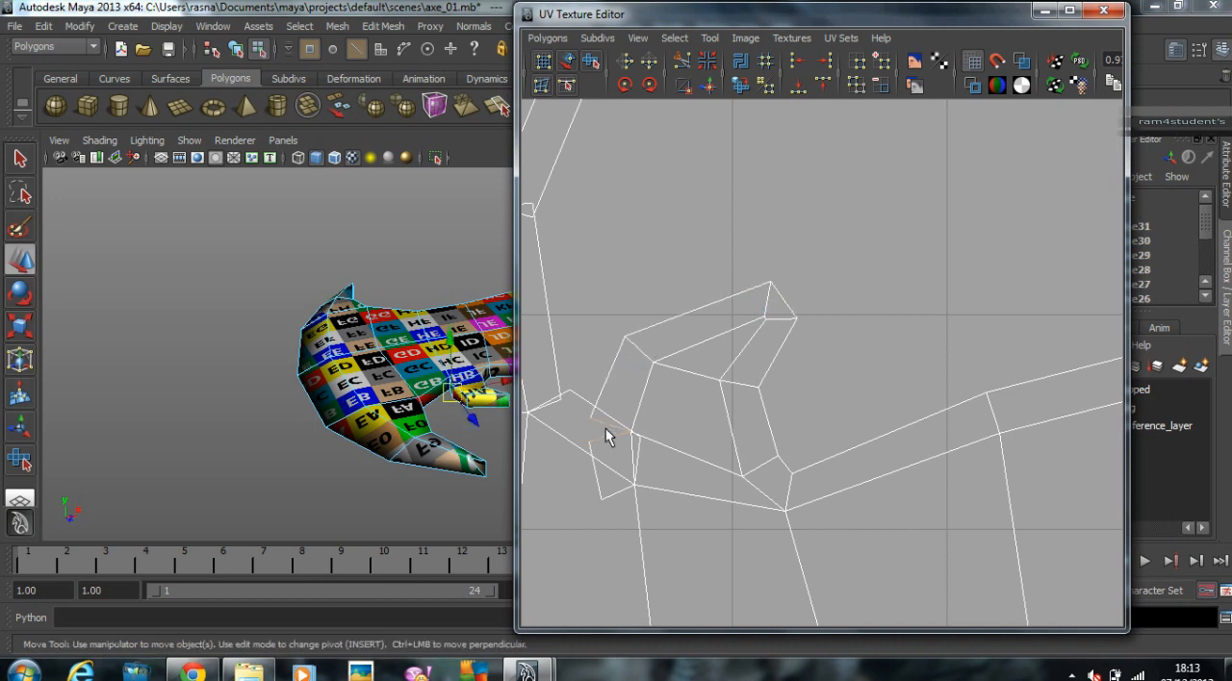
middle_click_drag(641, 448, 743, 443, "alt")
left_click(722, 481)
key("w")
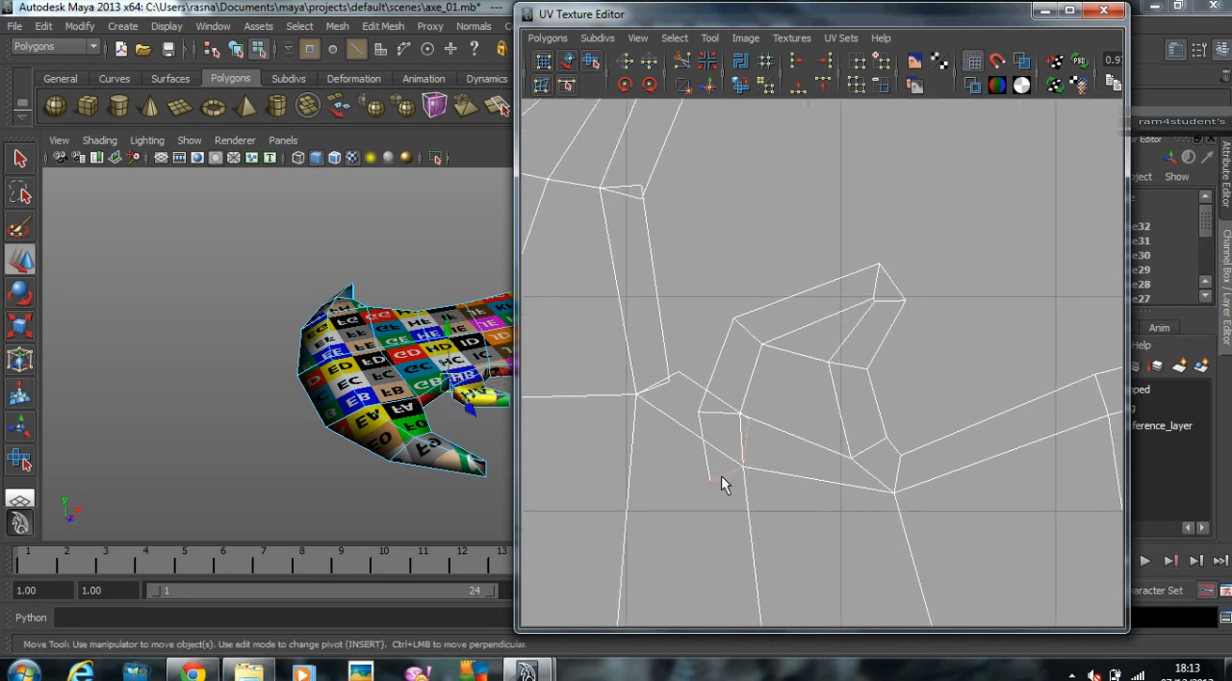
key("g")
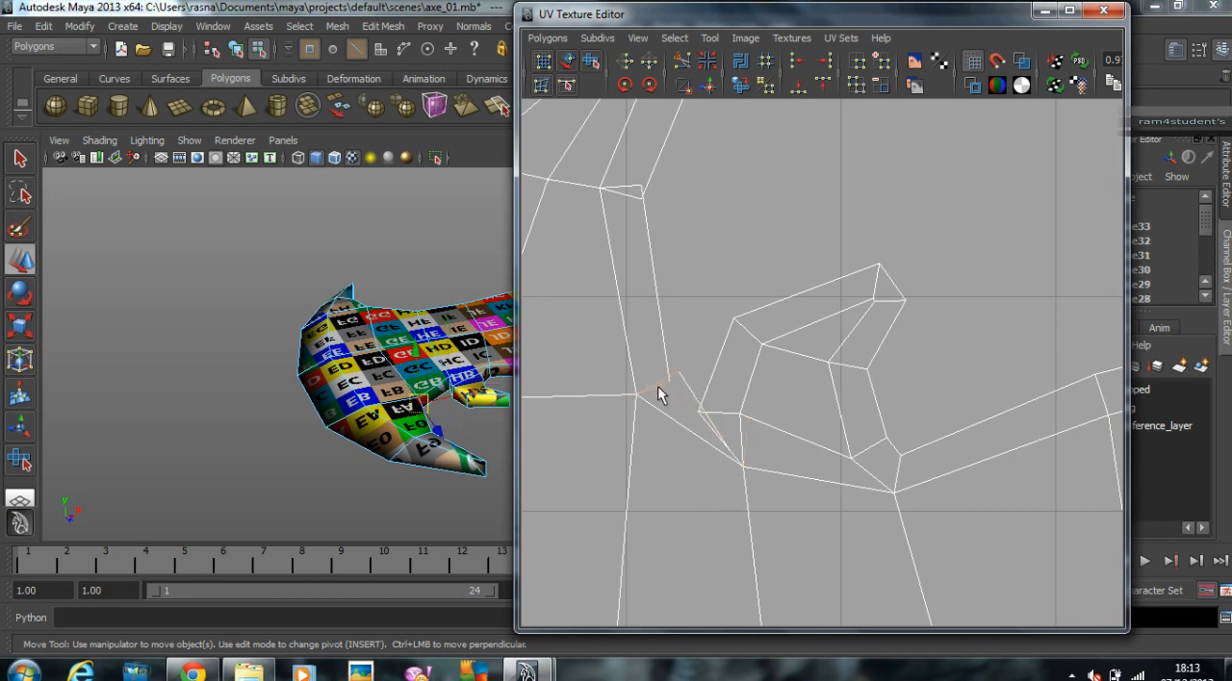
key("g")
Step: Reposition the pinched UVs where the small hook's strip meets the strip of the upper horn
right_click_drag(710, 416, 893, 424)
right_click_drag(897, 421, 1063, 402, "alt")
middle_click_drag(722, 404, 950, 348, "alt")
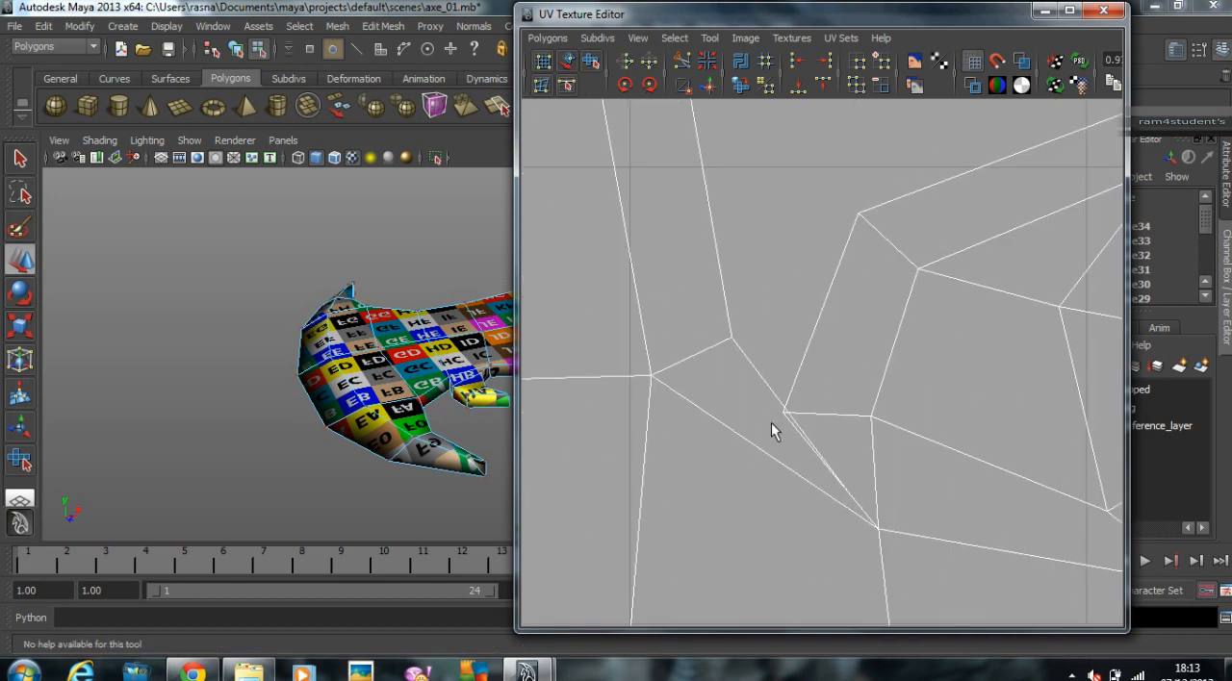
right_click_drag(787, 420, 853, 415)
left_click(785, 415)
left_click_drag(787, 417, 828, 377)
left_click_drag(856, 497, 858, 501)
left_click_drag(850, 495, 807, 424)
right_click_drag(845, 408, 657, 327, "alt")
right_click_drag(990, 282, 693, 244, "alt")
middle_click_drag(693, 244, 722, 324, "alt")
Step: Sew the open strip joint halfway up the upper horn and attach the small end piece at its tip
key("F10")
left_click(784, 309)
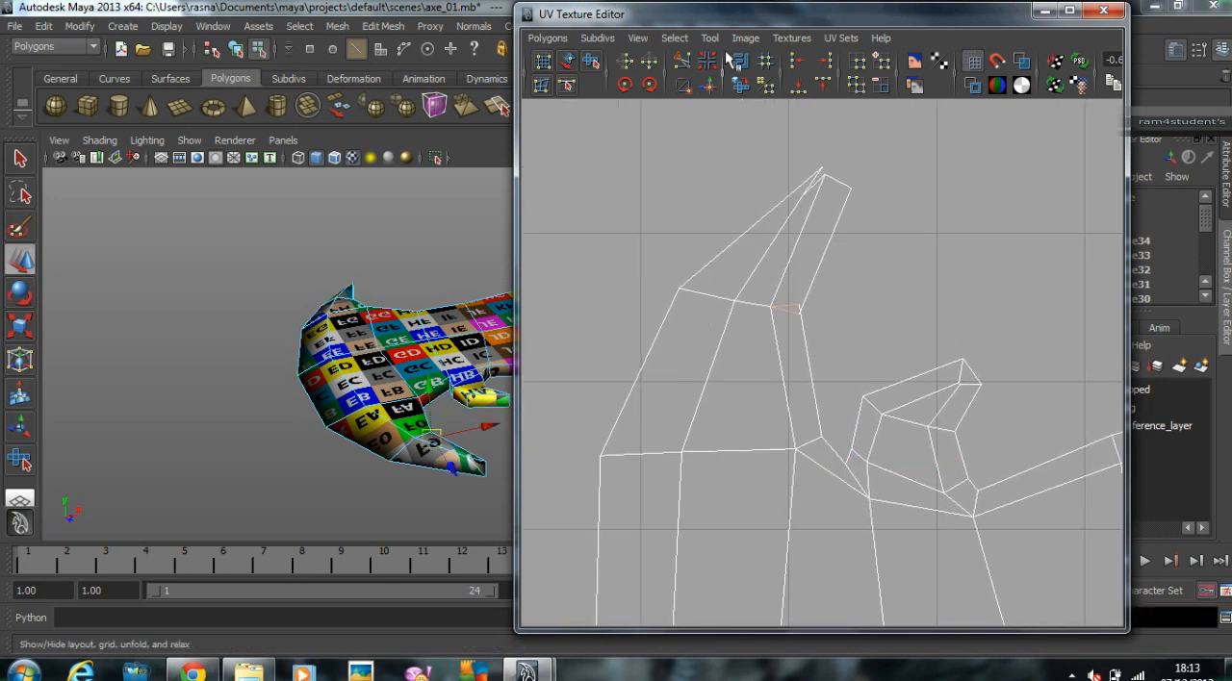
left_click(708, 86)
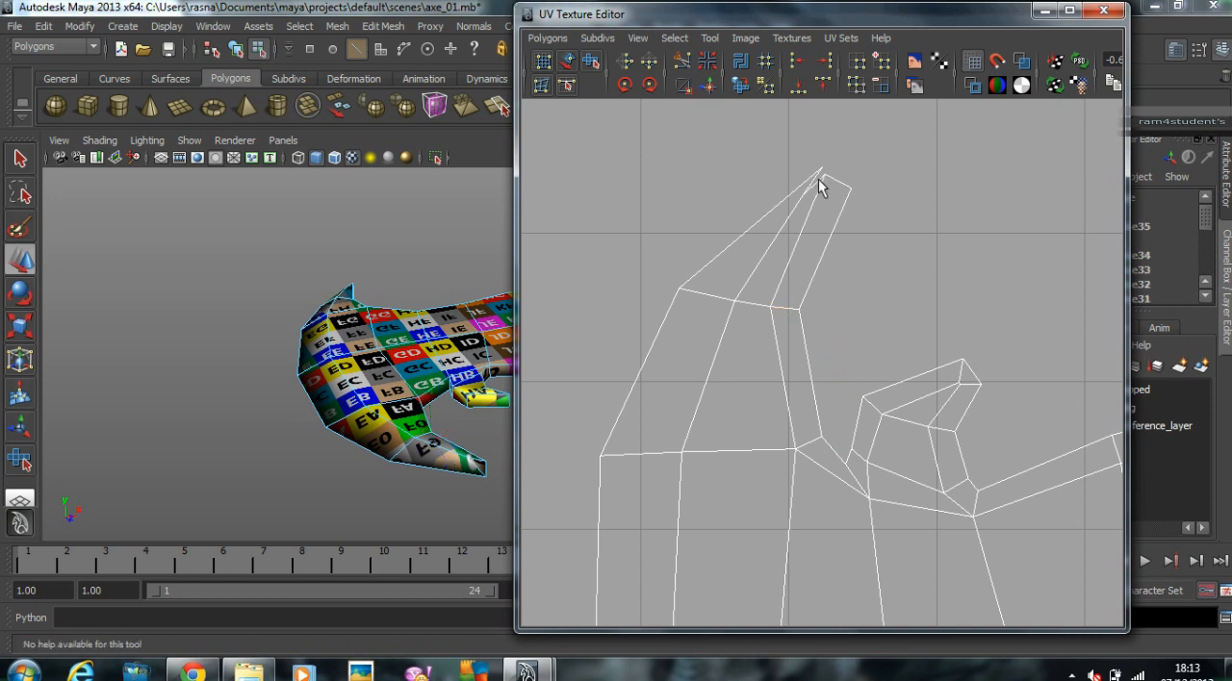
left_click(821, 183)
scroll(914, 204, "down", 8)
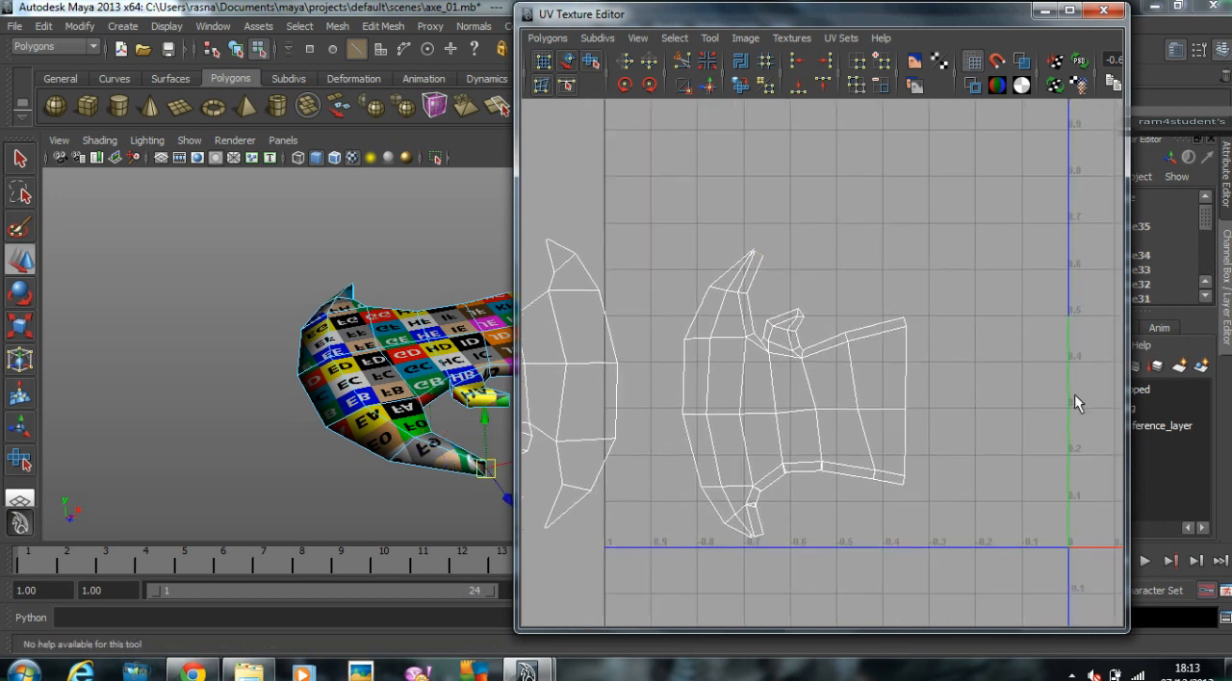
scroll(1006, 366, "down", 2)
scroll(1054, 333, "up", 3)
middle_click_drag(1002, 325, 931, 357, "alt")
right_click_drag(1072, 318, 865, 316, "alt")
right_click_drag(731, 261, 1076, 302, "alt")
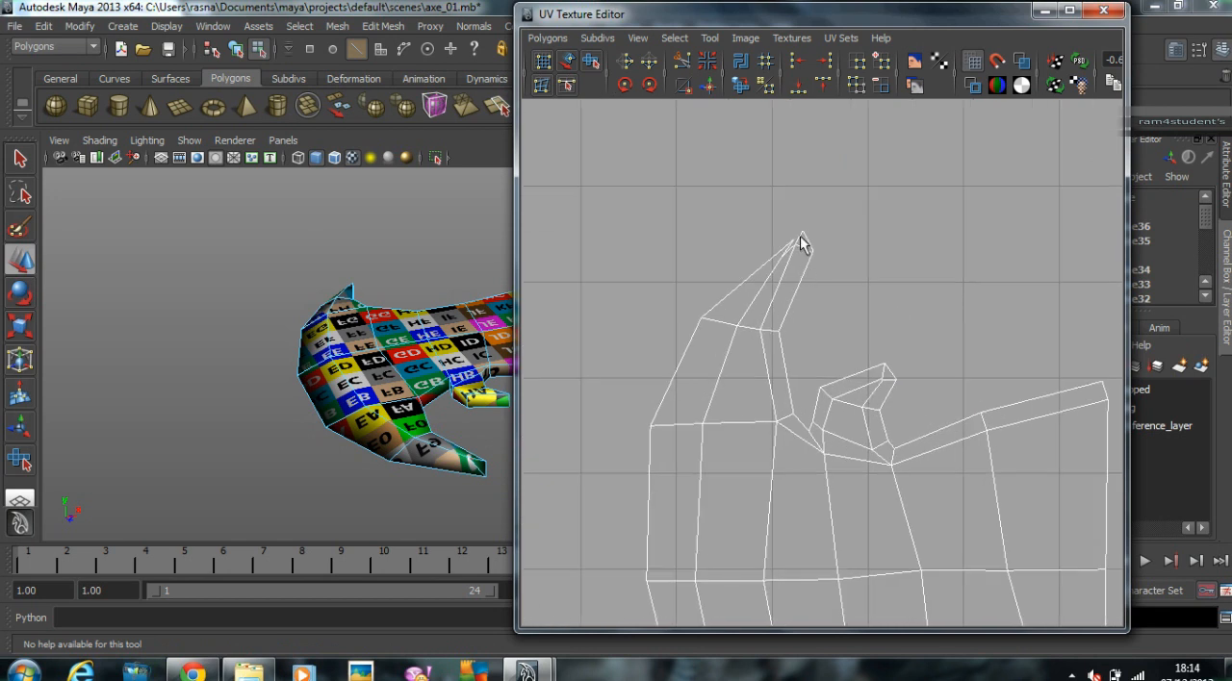
Step: Sew the remaining open edge at the upper horn's tip and tidy the tip's layout
left_click(802, 236)
right_click_drag(812, 236, 869, 369, "alt")
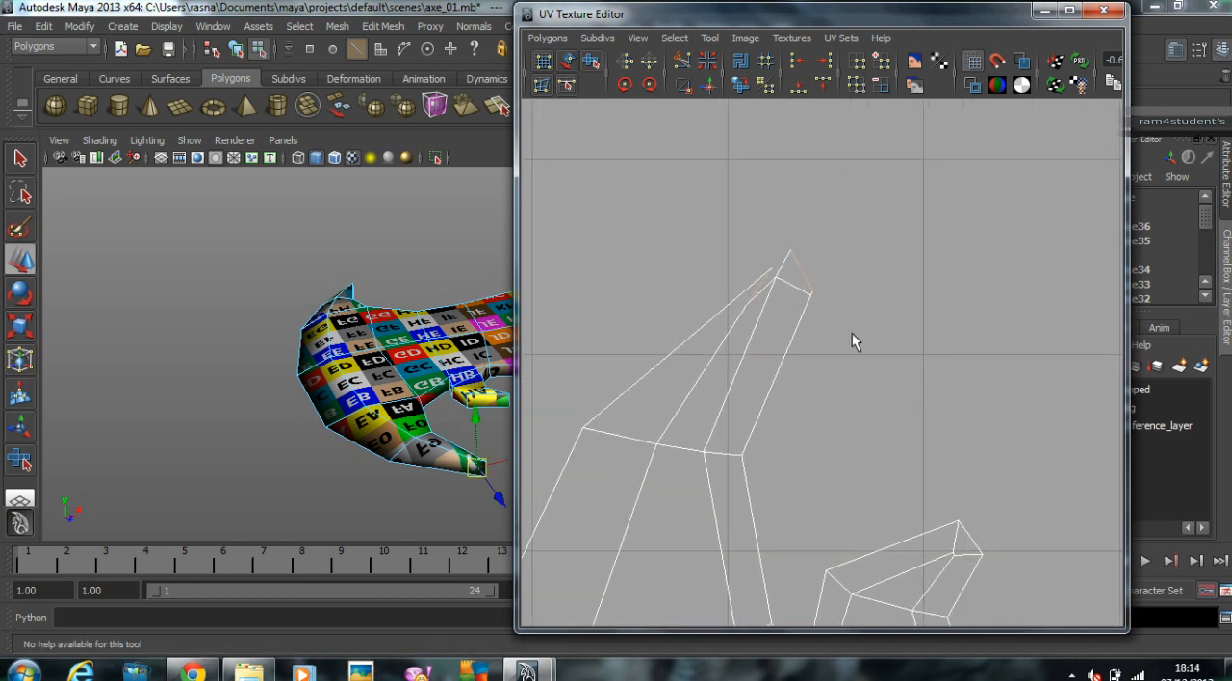
left_click(708, 89)
right_click_drag(789, 291, 851, 290)
left_click(793, 281)
mouse_move(795, 281)
left_mouse_down()
mouse_move(767, 255)
mouse_move(779, 285)
left_mouse_up()
left_click(774, 279)
left_click(904, 279)
Step: Sew the three open strip joints along the lower edge of the blade body
scroll(892, 338, "down", 4)
middle_click_drag(892, 577, 887, 337, "alt")
right_click_drag(914, 404, 847, 398, "alt")
middle_click_drag(881, 389, 870, 265, "alt")
right_click_drag(886, 381, 1024, 401, "alt")
key("F10")
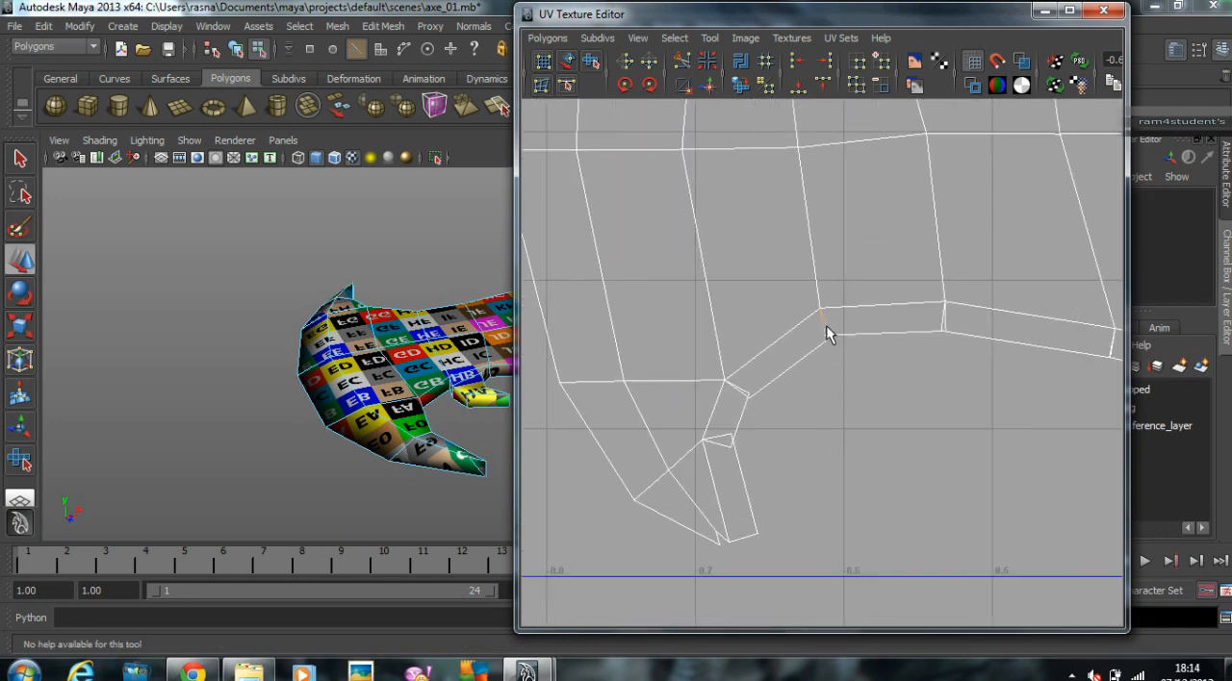
left_click(825, 326)
left_click(710, 85)
left_click(1014, 367)
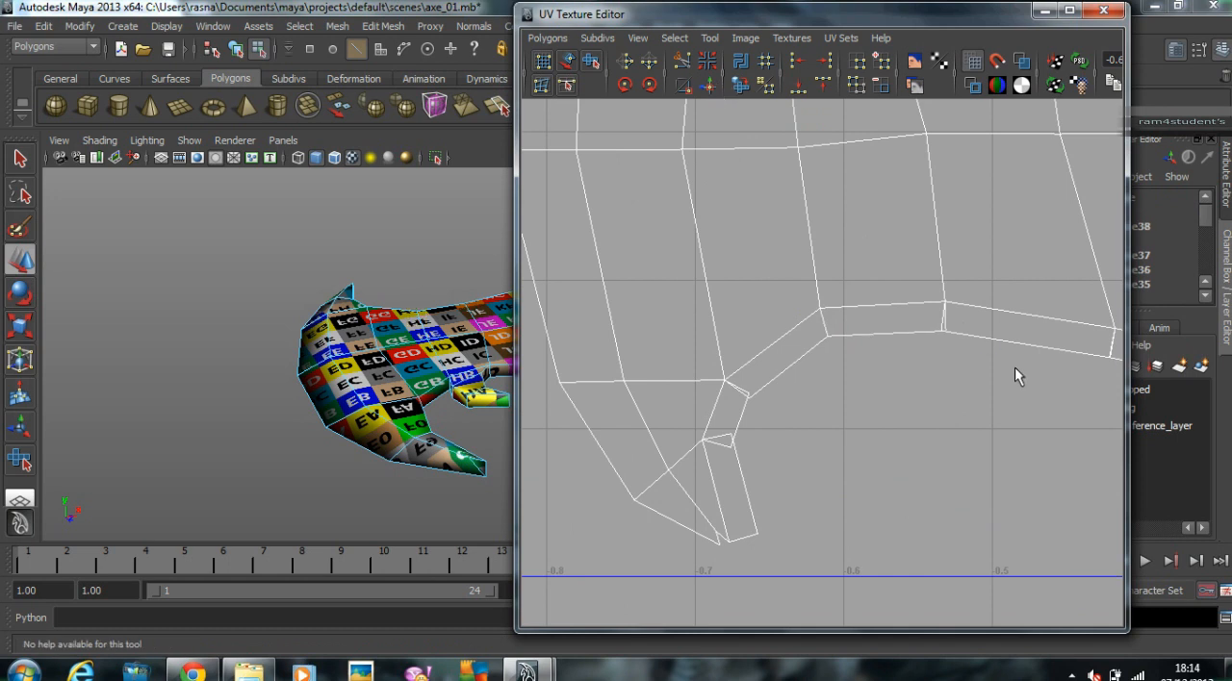
left_click(944, 319)
key("w")
key("g")
left_click(1109, 341)
key("g")
Step: Sew the two open strip joints at the base and middle of the lower horn
left_click(739, 390)
key("g")
left_click(724, 445)
key("g")
scroll(982, 441, "down", 3)
middle_click_drag(982, 441, 912, 438, "alt")
scroll(1029, 432, "up", 5)
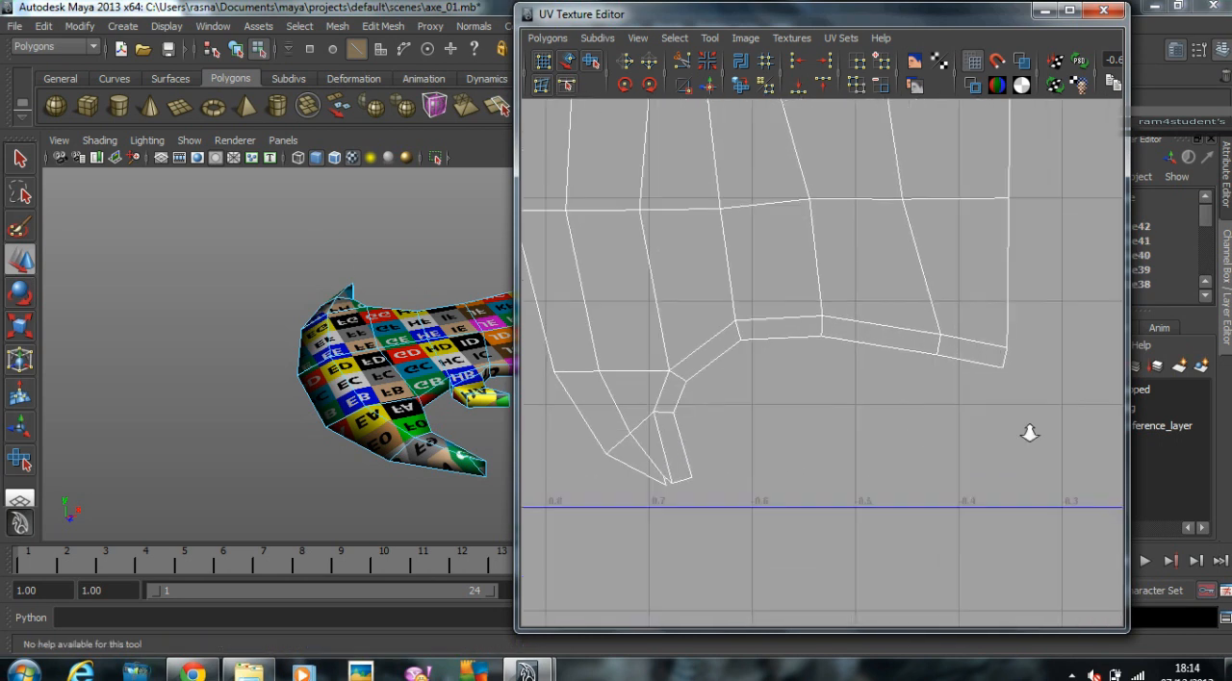
Step: Select the tiny leftover shell in the 0–1 square and move it beside the tip of the lower horn
scroll(795, 458, "down", 10)
middle_click_drag(888, 348, 719, 398, "alt")
scroll(607, 341, "down", 5)
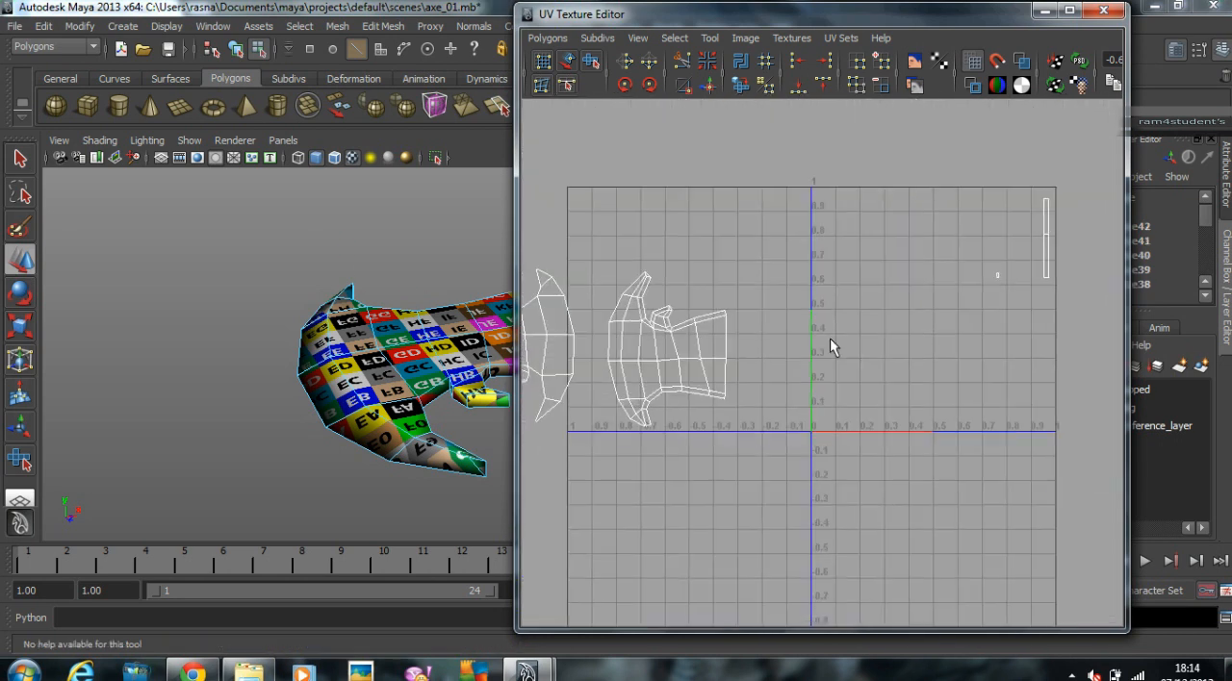
right_click_drag(948, 302, 991, 300)
left_click_drag(915, 284, 896, 309)
middle_click_drag(970, 317, 793, 414)
middle_click_drag(620, 431, 760, 406, "alt")
right_click_drag(760, 406, 1131, 373, "alt")
right_click_drag(702, 400, 1004, 391, "alt")
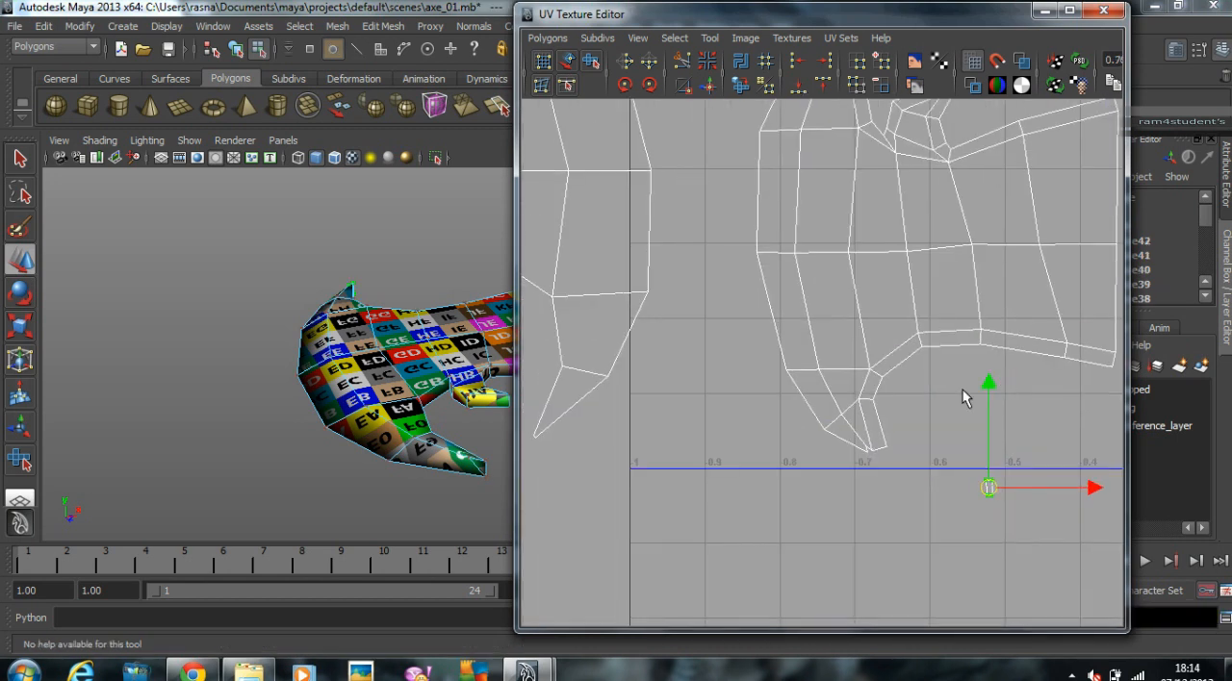
middle_click_drag(1004, 390, 786, 339, "alt")
right_click_drag(786, 340, 1061, 393, "alt")
middle_click_drag(805, 397, 1052, 356, "alt")
middle_click_drag(959, 433, 771, 415)
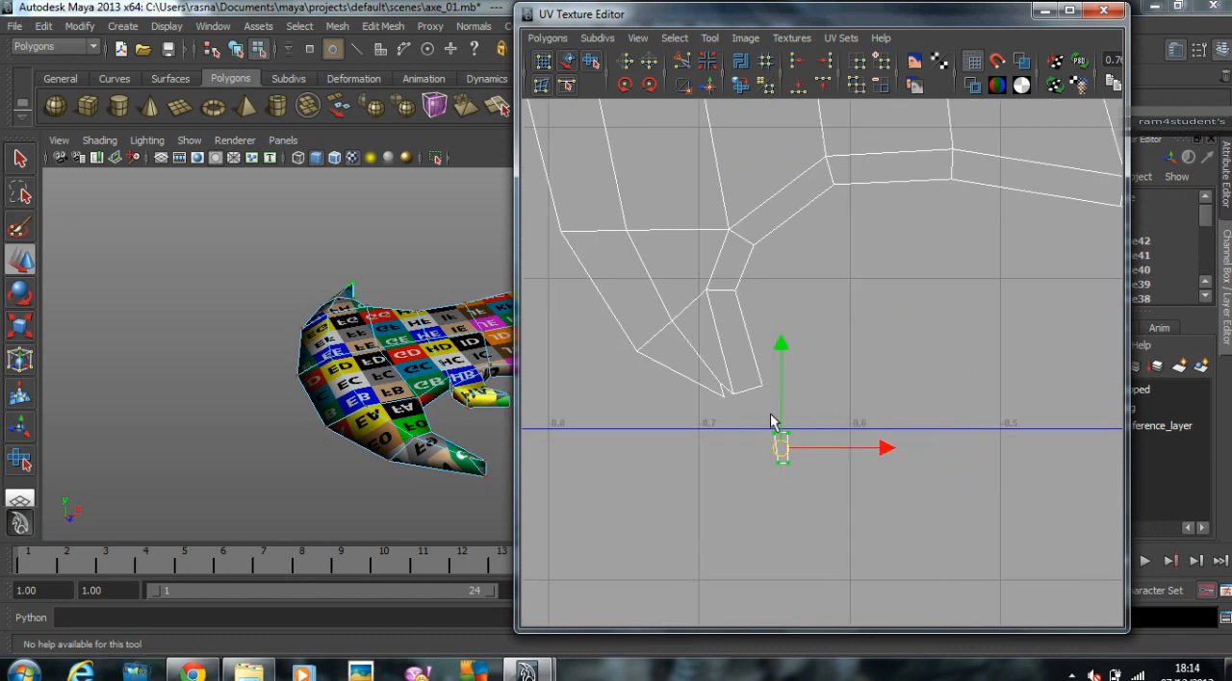
Step: Move and sew the tiny end piece onto the end of the lower horn's strip and close the adjoining open edge
right_click_drag(750, 385, 996, 363)
left_click(746, 393)
left_click(704, 88)
middle_click_drag(767, 368, 870, 353, "alt")
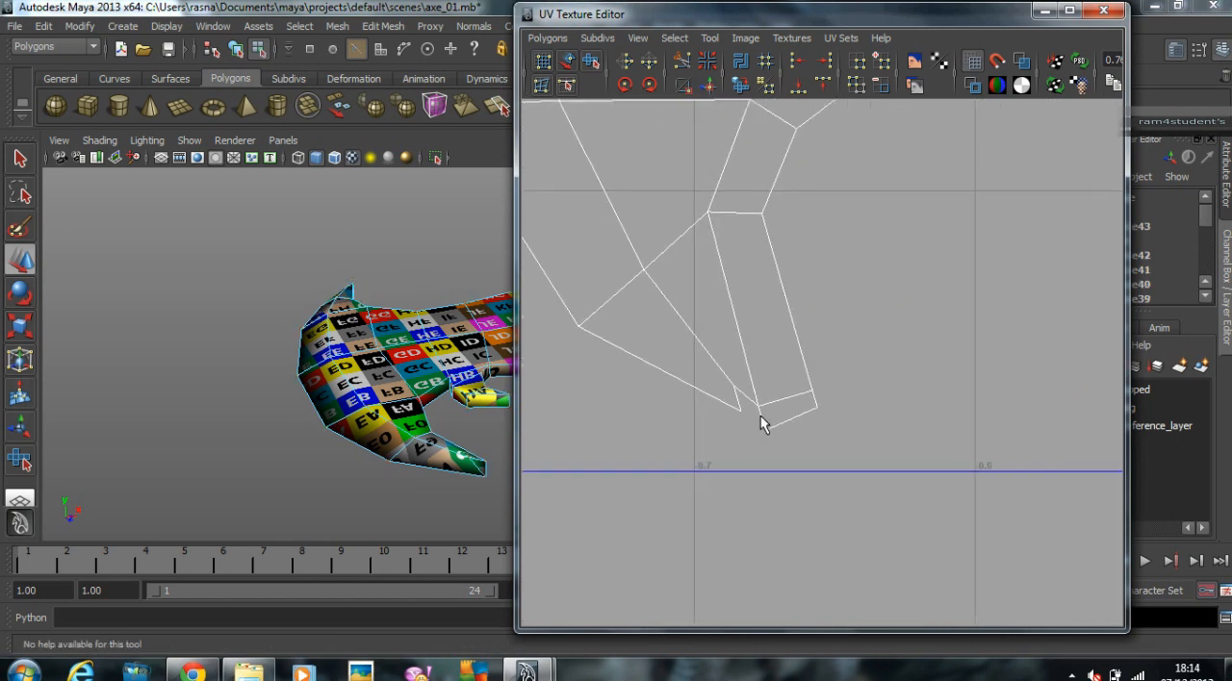
key("w")
key("g")
Step: Pull the end piece's outer corner UV away from the lower horn's tip and sew the remaining open tip edge
left_click(742, 413)
left_click(747, 411)
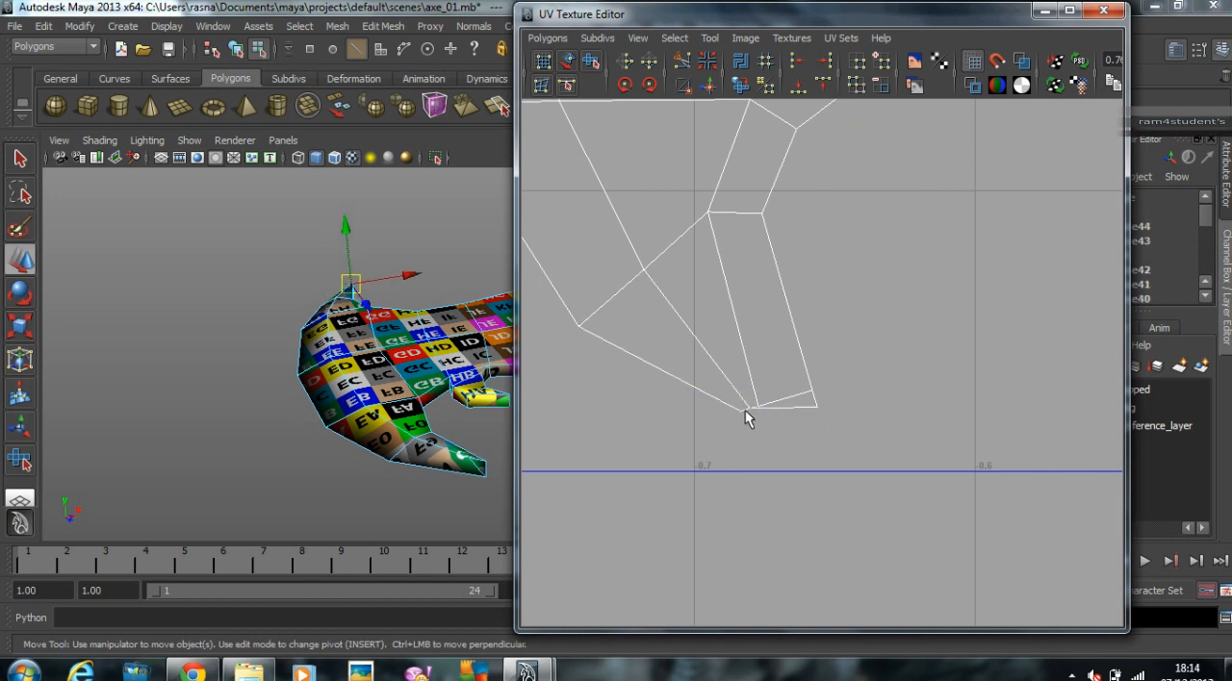
right_click_drag(748, 419, 767, 426, "alt")
middle_click_drag(753, 432, 819, 391, "alt")
right_click(836, 385)
left_click(914, 381)
left_click(926, 378)
left_click_drag(926, 379, 834, 411)
right_click_drag(808, 372, 808, 345)
left_click(814, 382)
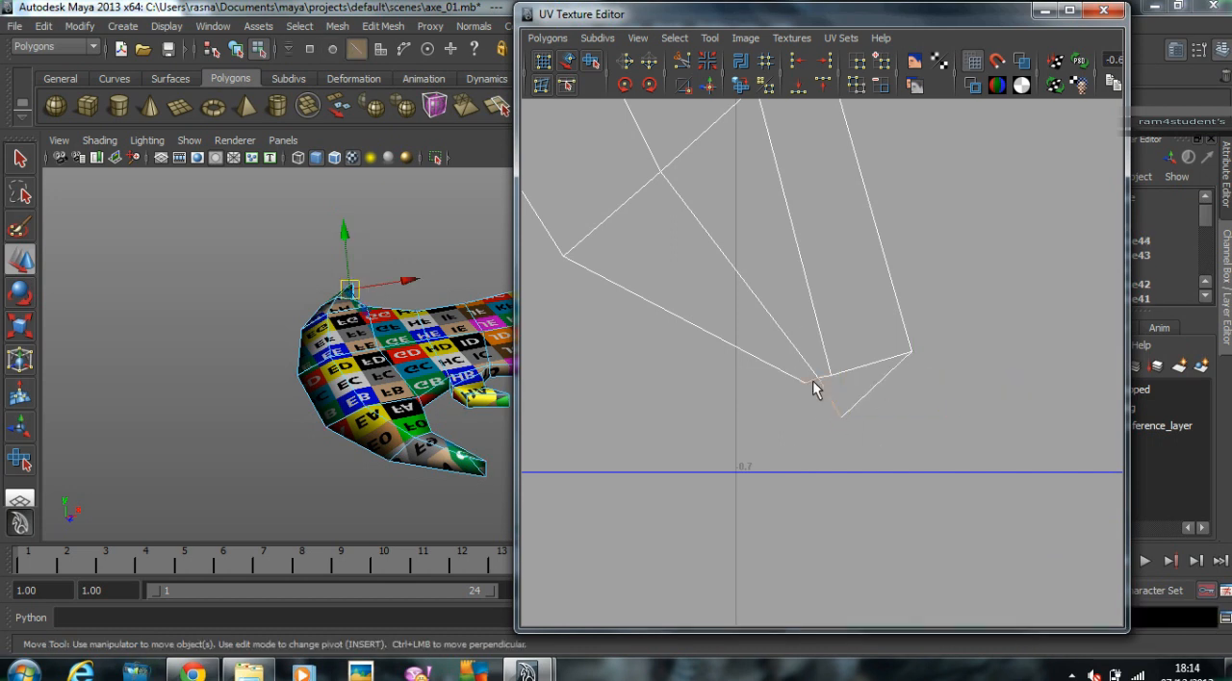
left_click(705, 84)
right_click_drag(843, 374, 885, 358)
left_click_drag(898, 304, 857, 397)
Step: Select the blade's end faces through the long leftover strip in the 0–1 square and delete them
right_click_drag(946, 347, 851, 299, "alt")
middle_click_drag(851, 300, 550, 297, "alt")
right_click_drag(787, 247, 780, 277)
left_click_drag(318, 371, 274, 377, "alt")
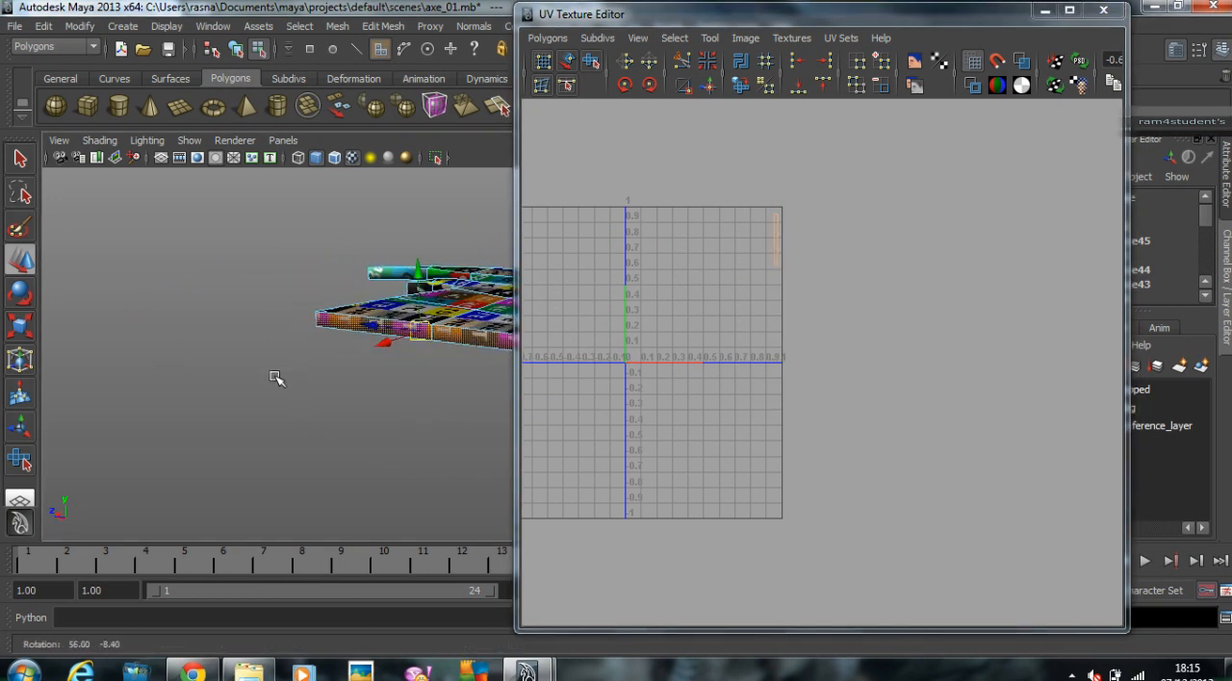
left_click(328, 365)
Step: Select the UVs of both blade shells, move them into the positive 0–1 square and scale them to fit
middle_click_drag(587, 317, 879, 329, "alt")
right_click_drag(768, 320, 904, 319)
left_click_drag(669, 248, 841, 391)
middle_click_drag(841, 390, 929, 407)
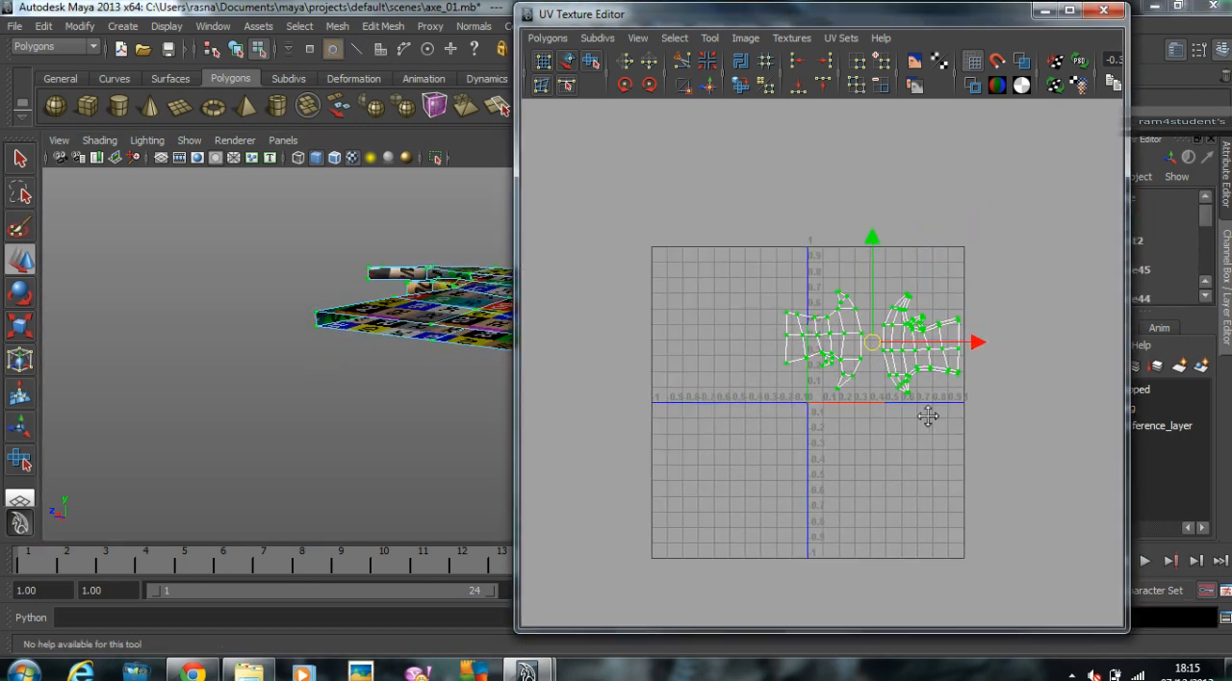
key("r")
middle_click_drag(1000, 393, 984, 398)
key("w")
Step: Minimize the UV editor and examine the checker pattern on the left blade from several angles
left_click_drag(245, 352, 361, 393, "alt")
left_click_drag(229, 373, 302, 379, "alt")
right_click_drag(351, 352, 433, 329)
left_click(1045, 10)
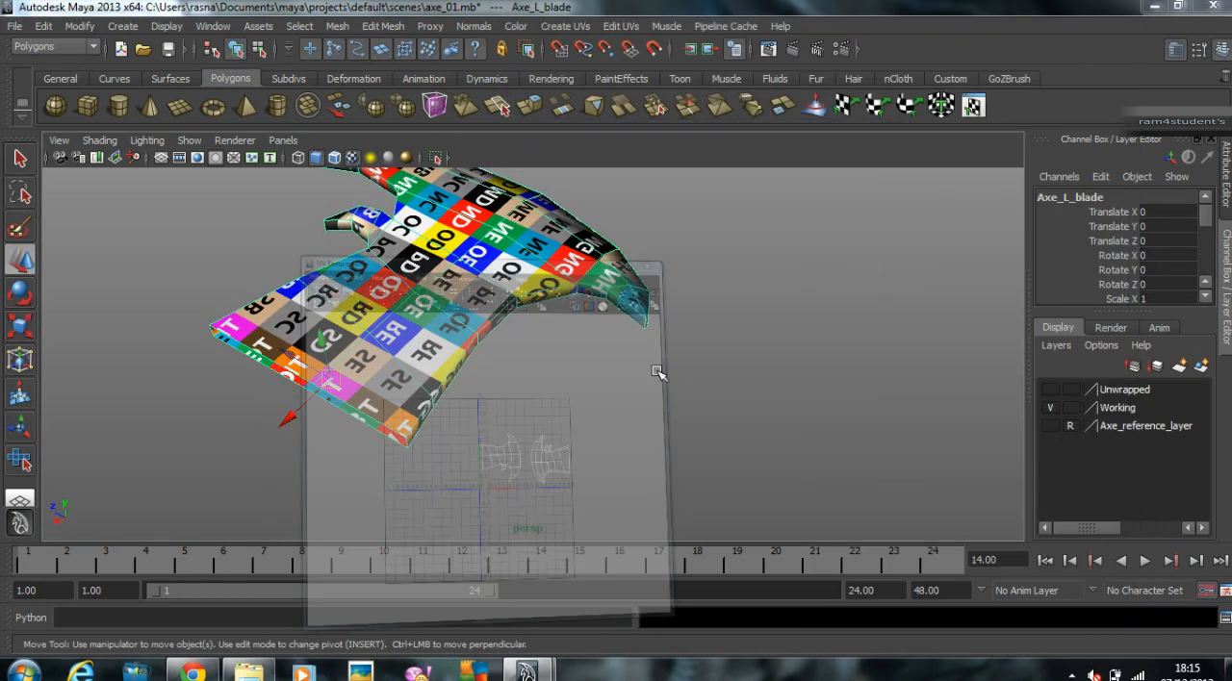
left_click(749, 358)
middle_click_drag(755, 360, 813, 382, "alt")
left_click_drag(809, 382, 595, 341, "alt")
left_click(677, 360)
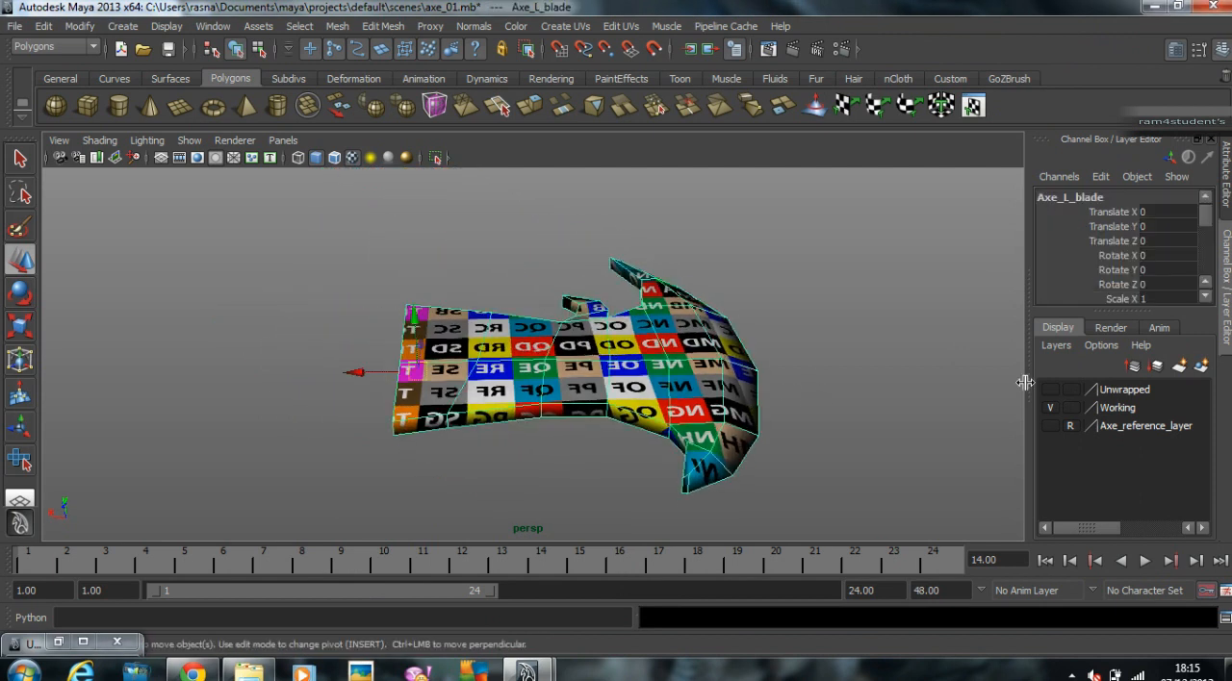
Step: Add the left blade to the Unwrapped layer
right_click(1114, 392)
left_click(1097, 410)
Step: Delete the Working layer and make the Unwrapped layer visible
left_click(1123, 408)
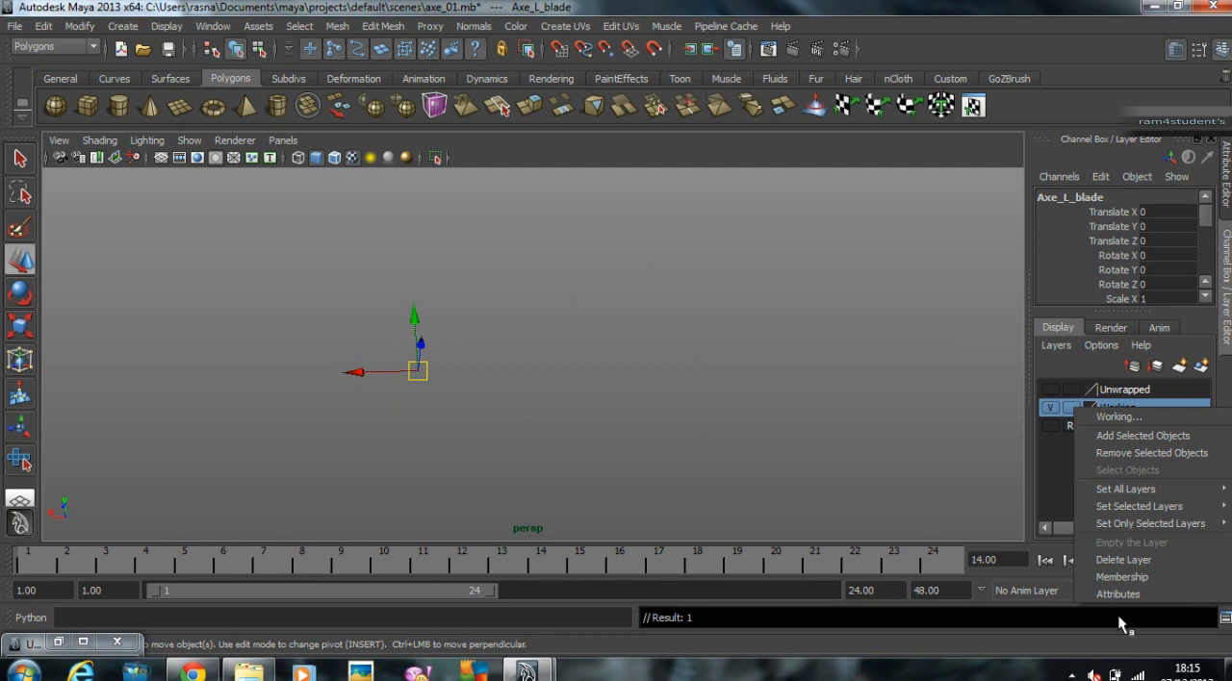
left_click(1123, 559)
left_click(1049, 390)
Step: Select all parts of the axe and open the Attribute Editor
left_click_drag(732, 358, 487, 329, "alt")
left_click(430, 272)
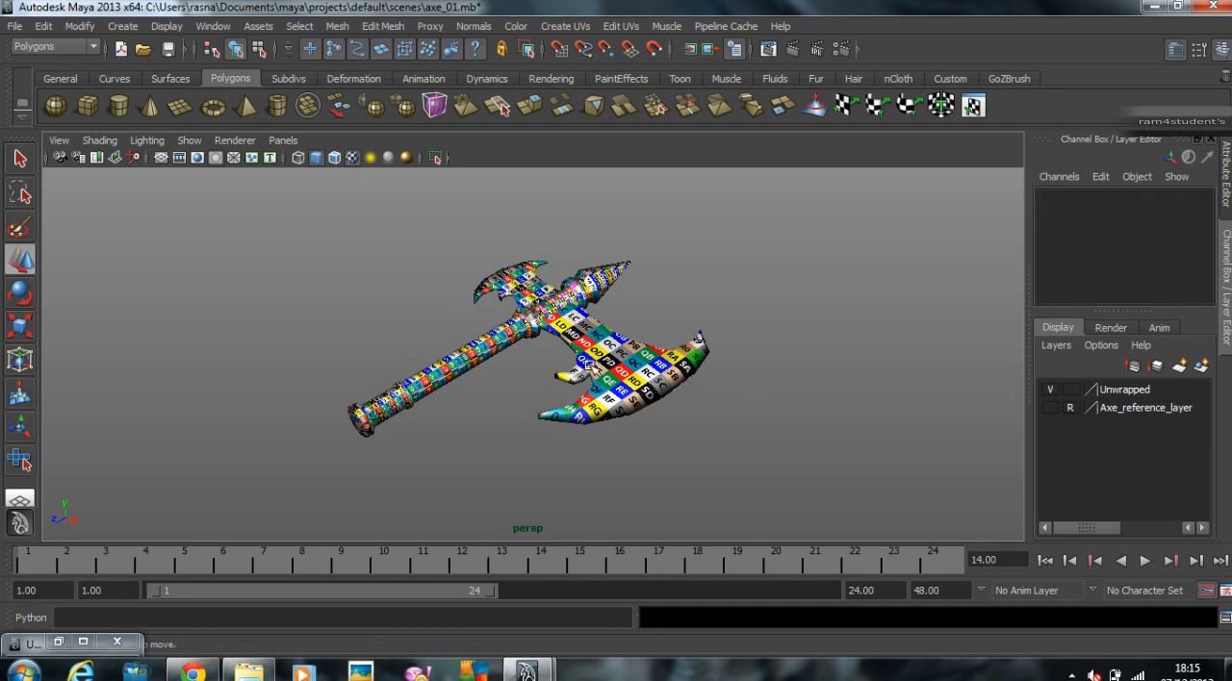
left_click_drag(700, 434, 729, 465)
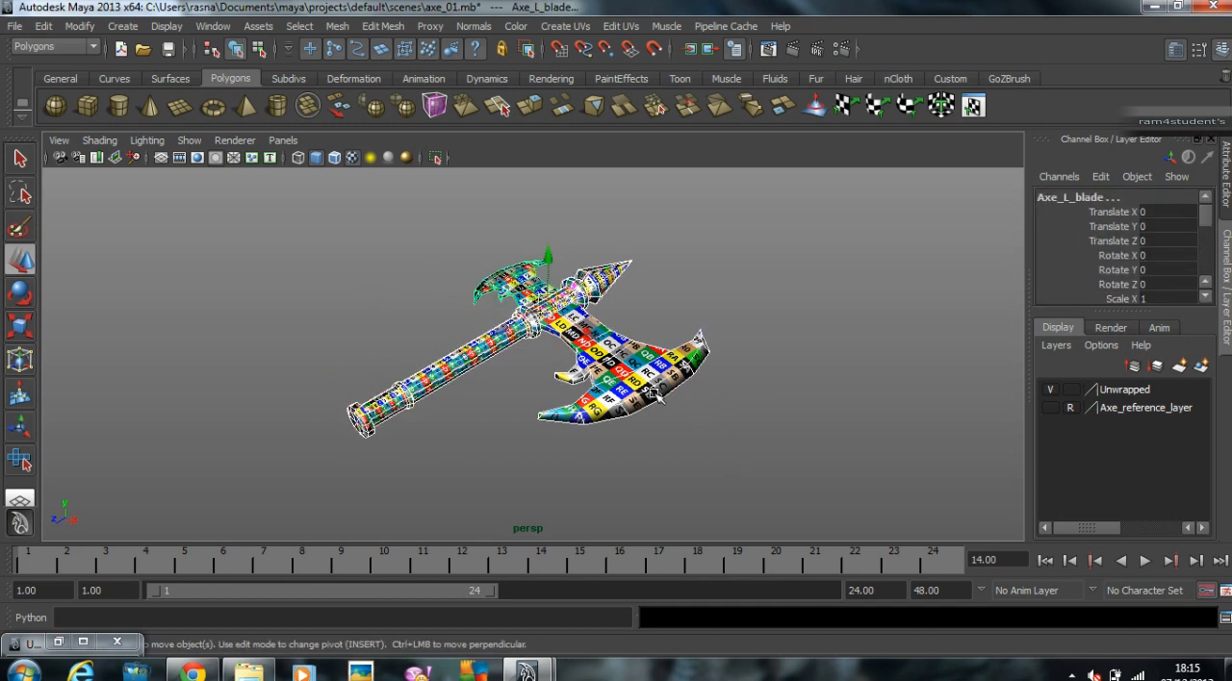
key("ctrl+a")
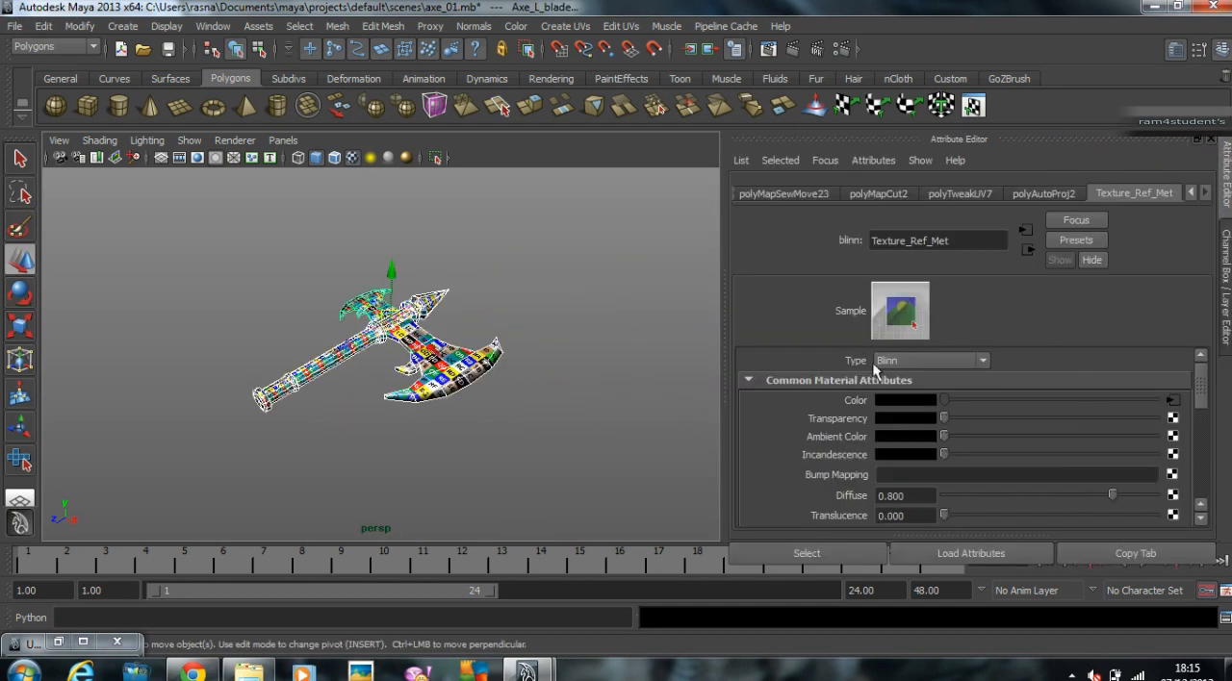
Step: Delete the construction history of all axe parts
left_click(43, 26)
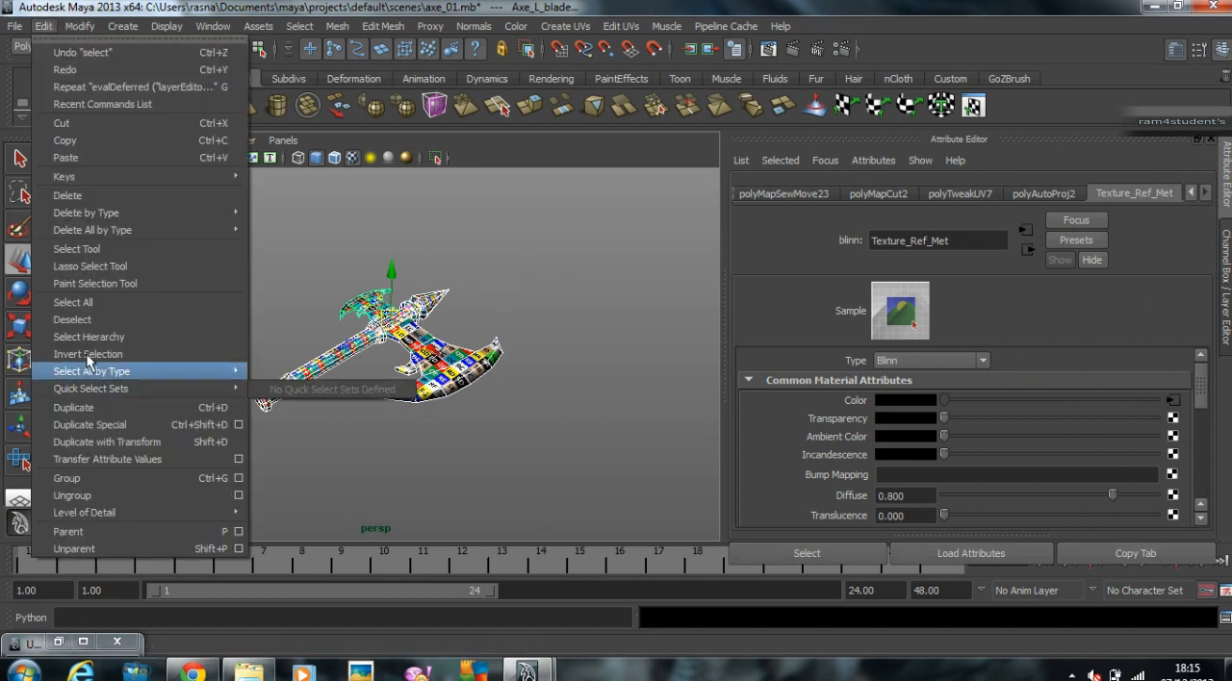
mouse_move(193, 213)
left_click(285, 223)
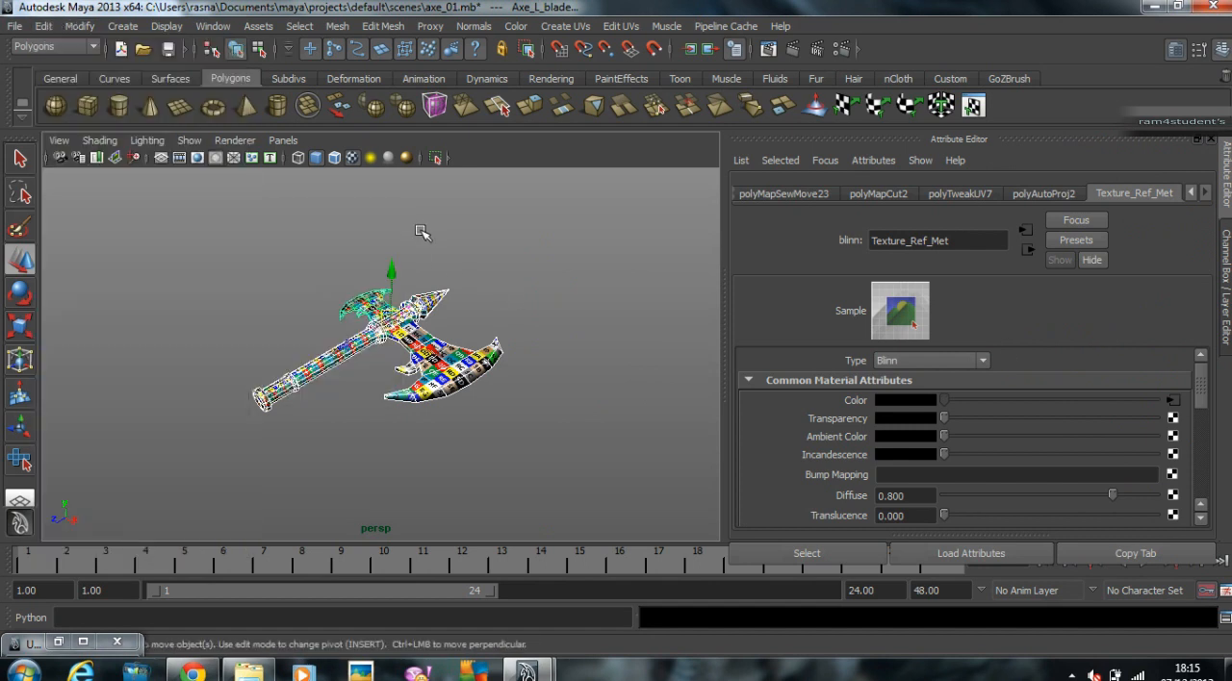
left_click(468, 234)
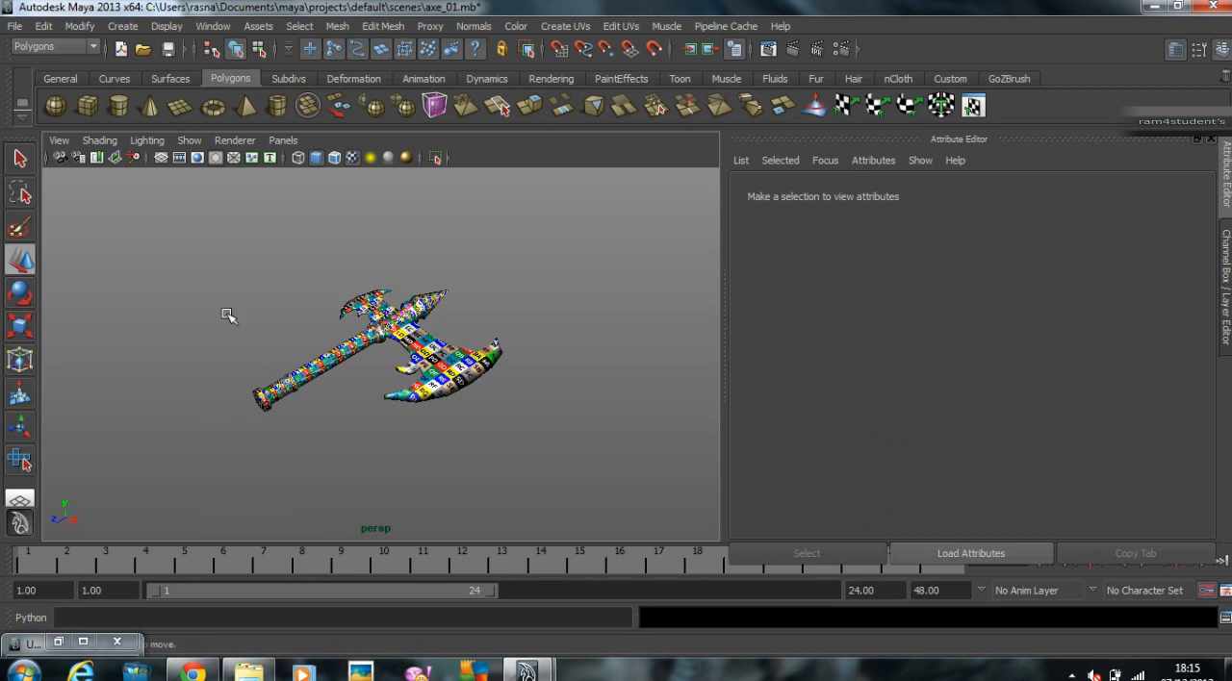
left_click_drag(216, 284, 557, 511)
left_click(43, 26)
mouse_move(193, 213)
left_click(284, 222)
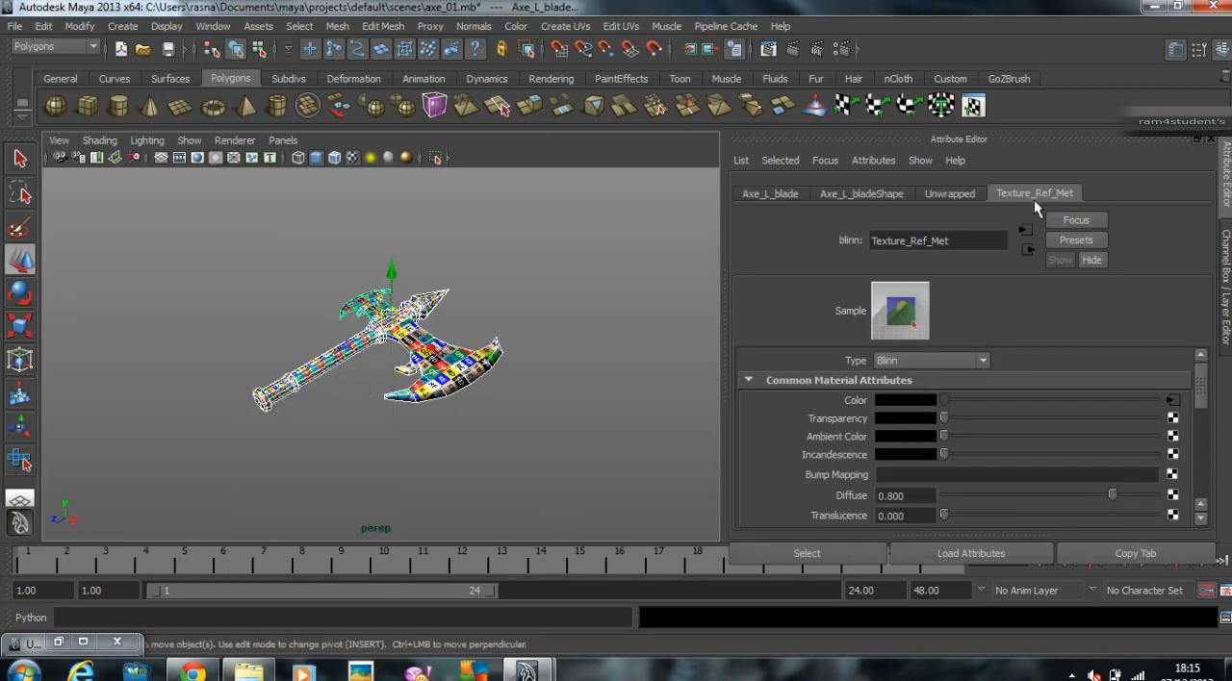
Step: Break the texture connection on the Color of the Texture_Ref_Met material and view the untextured axe up close
right_click(853, 401)
left_click(895, 446)
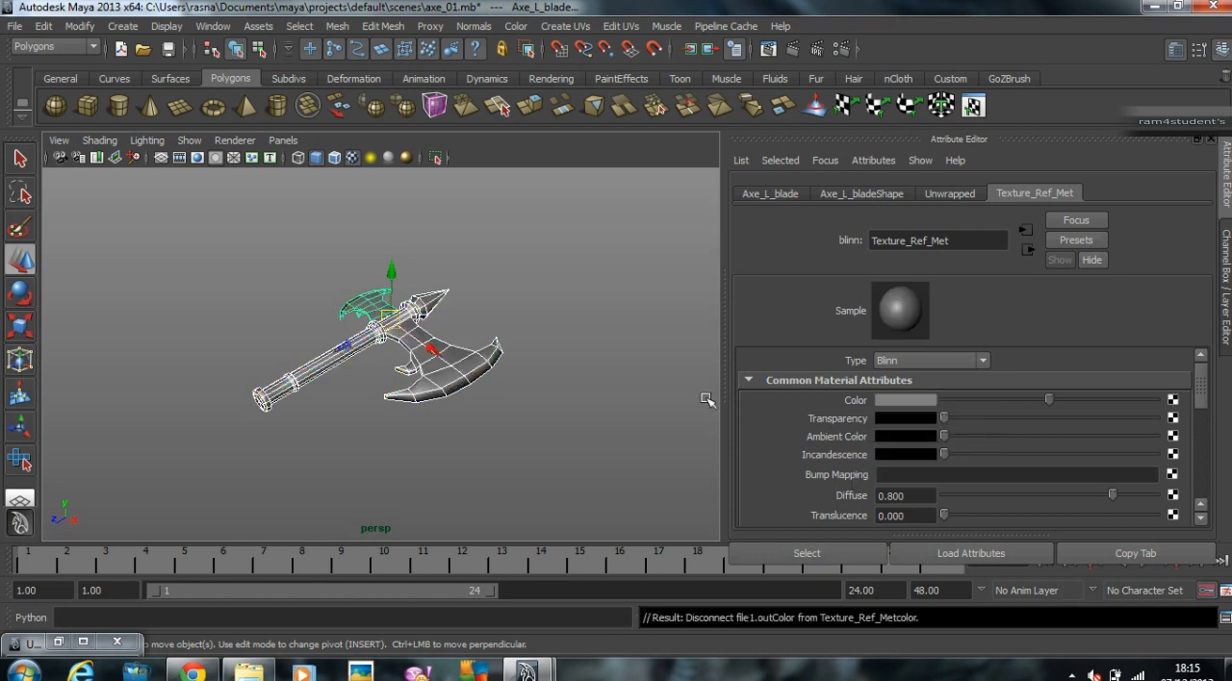
left_click(560, 355)
right_click_drag(449, 370, 541, 349, "alt")
left_click_drag(409, 352, 465, 356, "alt")
right_click_drag(429, 347, 526, 345, "alt")
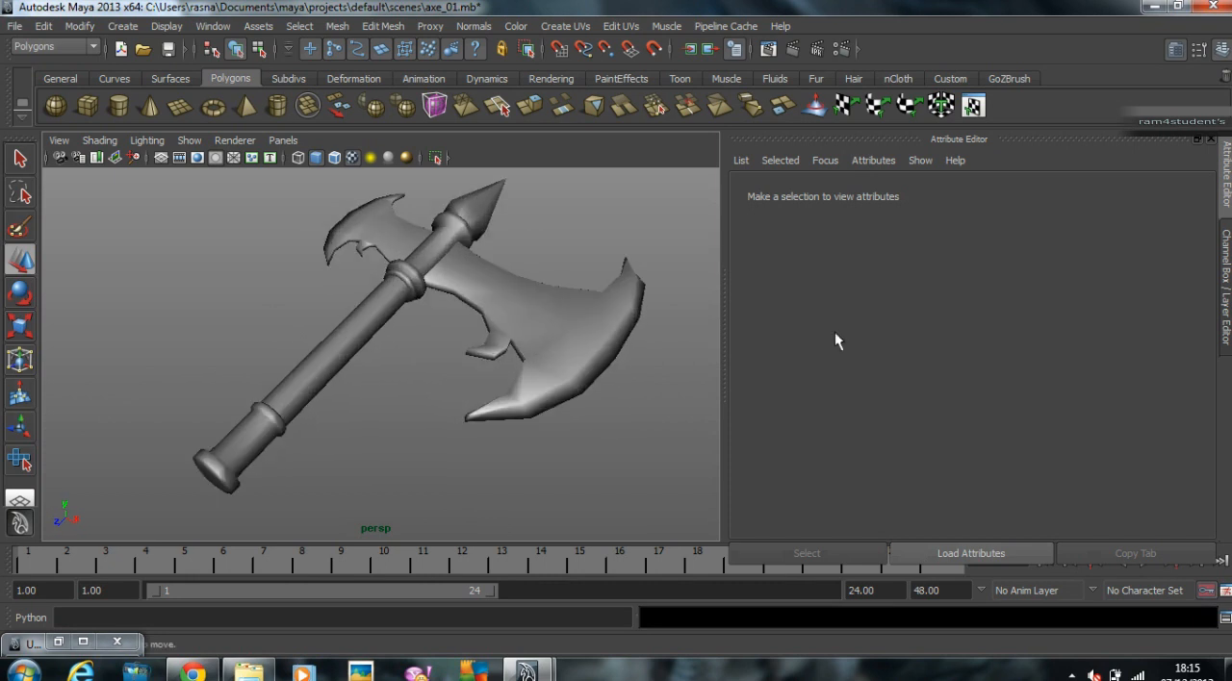
Step: Select all parts of the axe and rename the Unwrapped layer to ForGames
left_click(1226, 270)
right_click_drag(616, 330, 435, 322, "alt")
left_click_drag(314, 202, 763, 533)
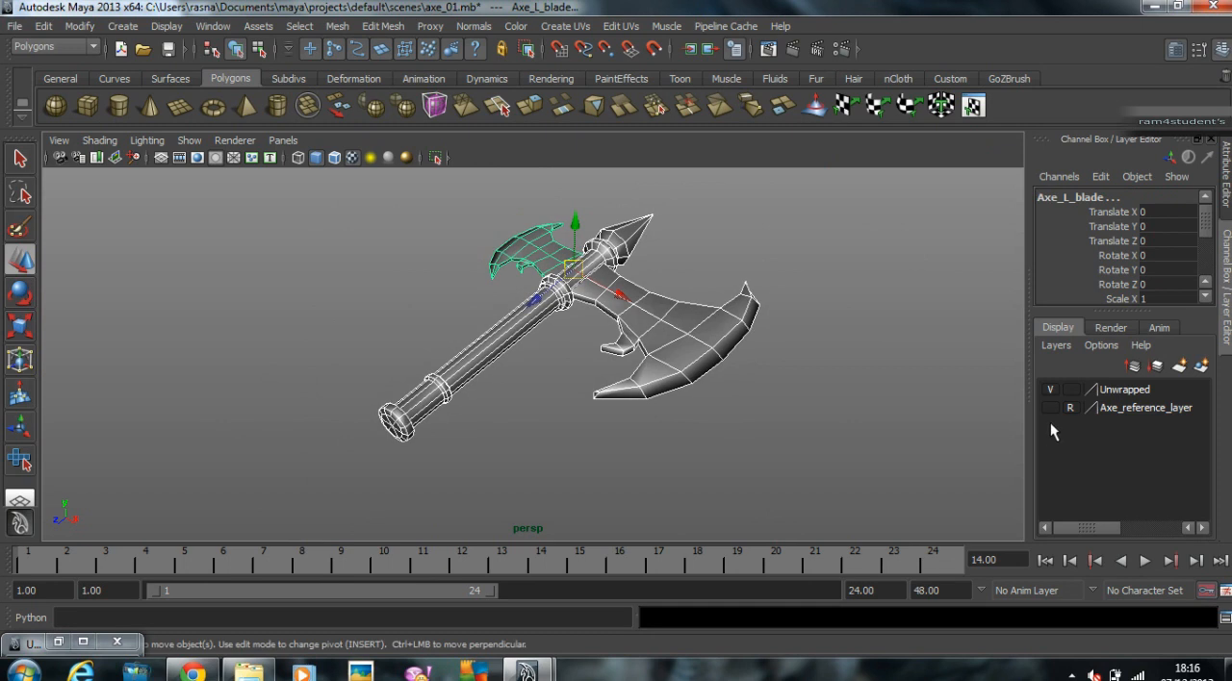
double_click(1142, 396)
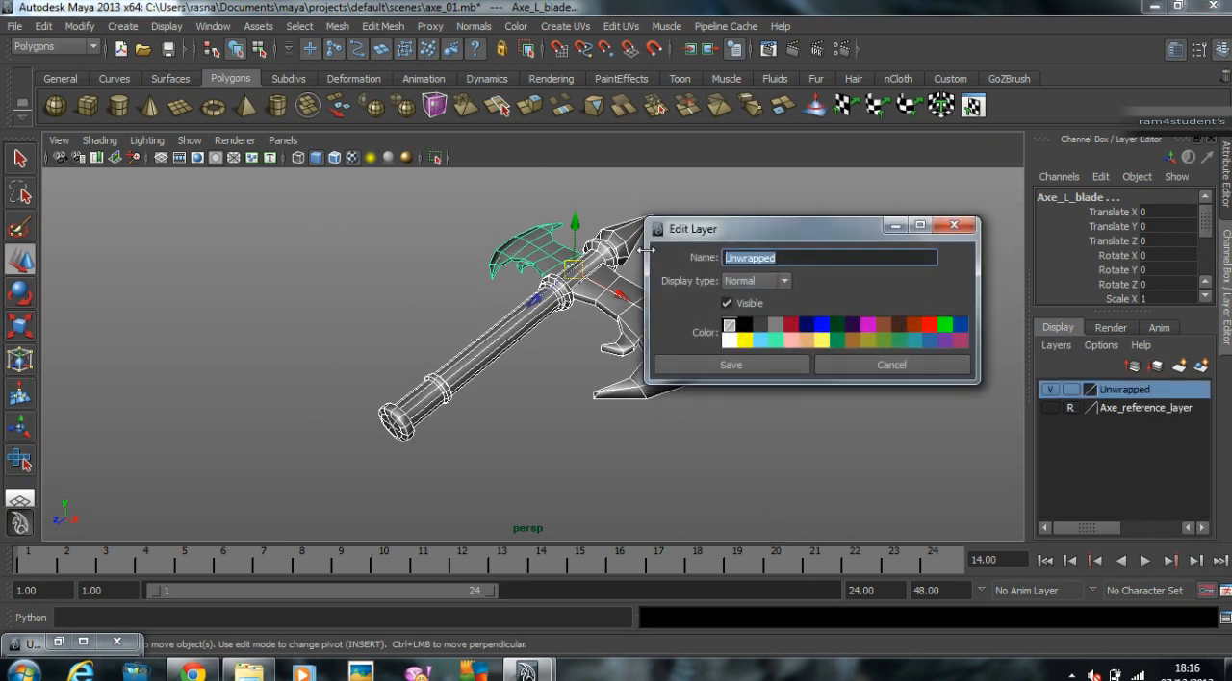
type("ForGames")
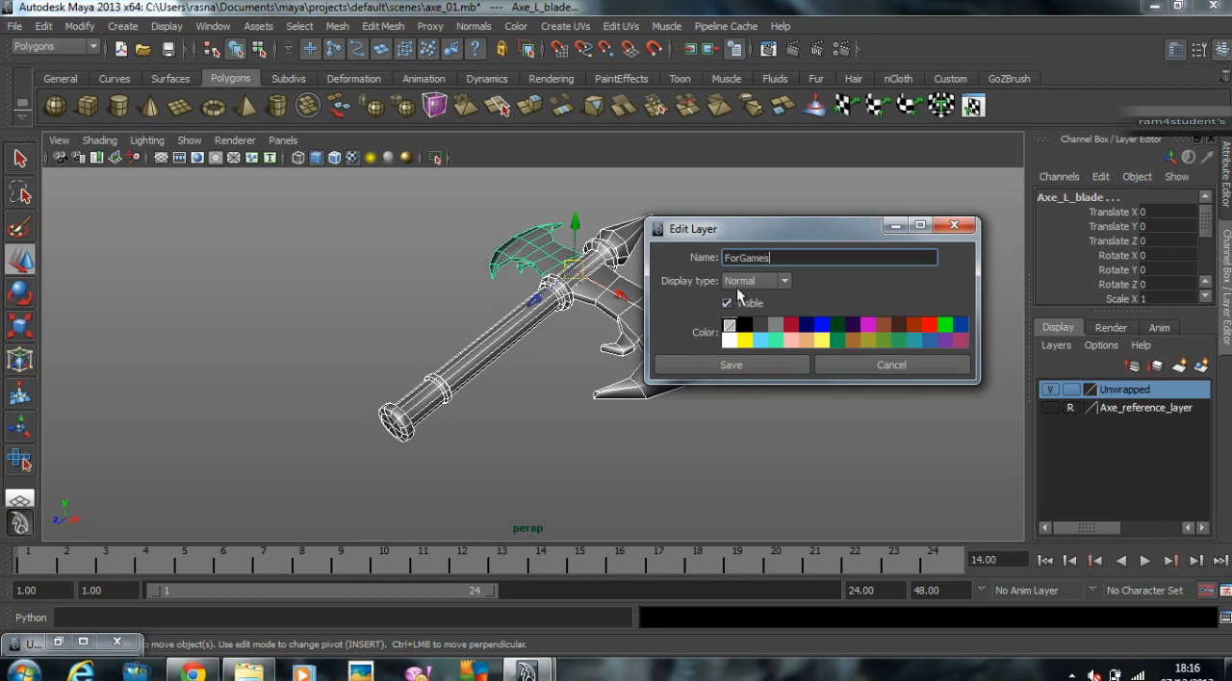
left_click(737, 367)
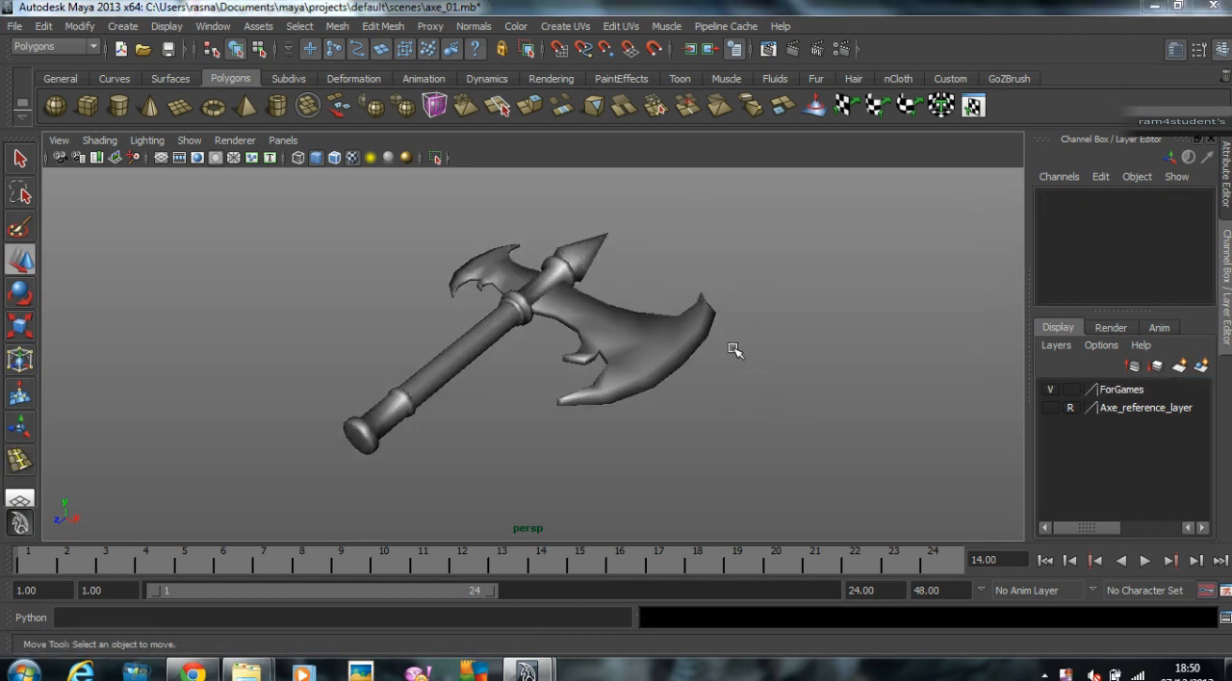
Step: Select the right blade and open the UV Texture Editor
left_click_drag(738, 367, 710, 368, "alt")
left_click(707, 370)
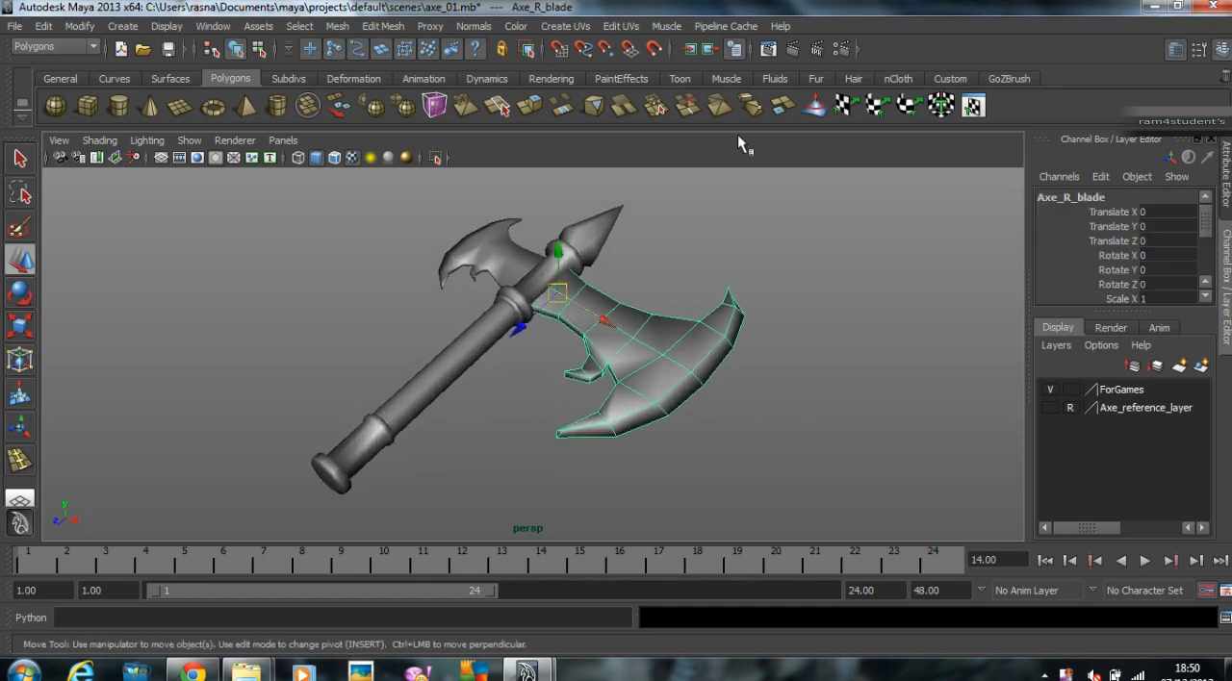
left_click(573, 26)
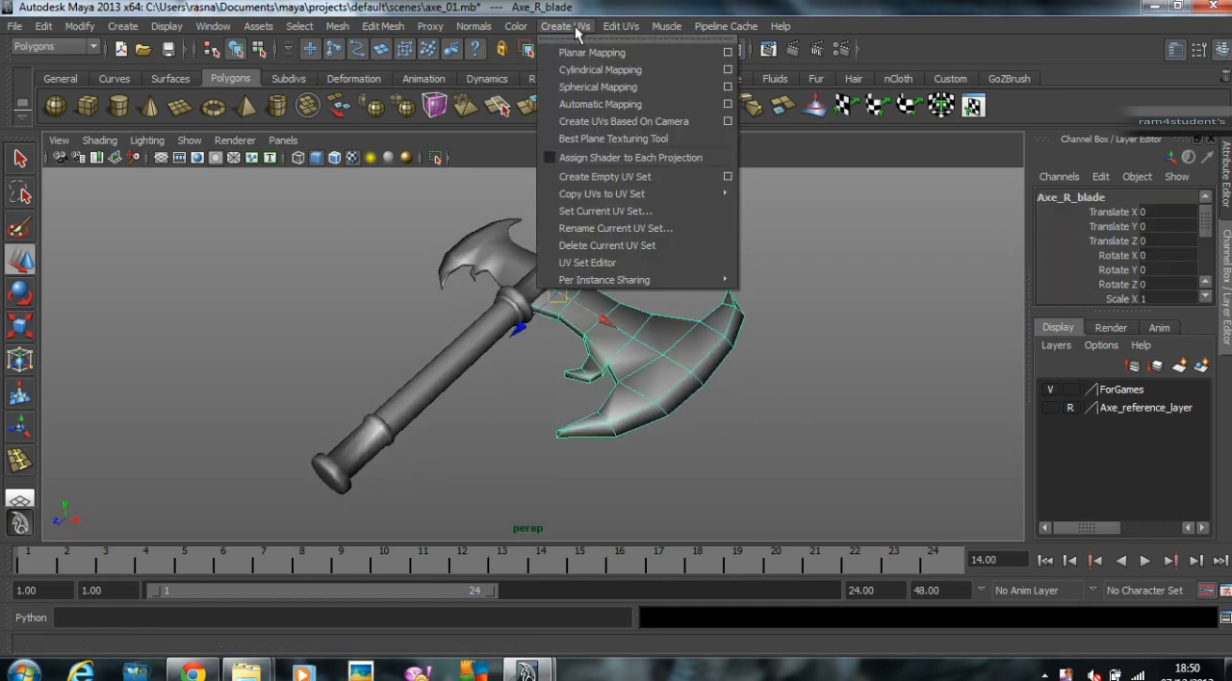
mouse_move(621, 26)
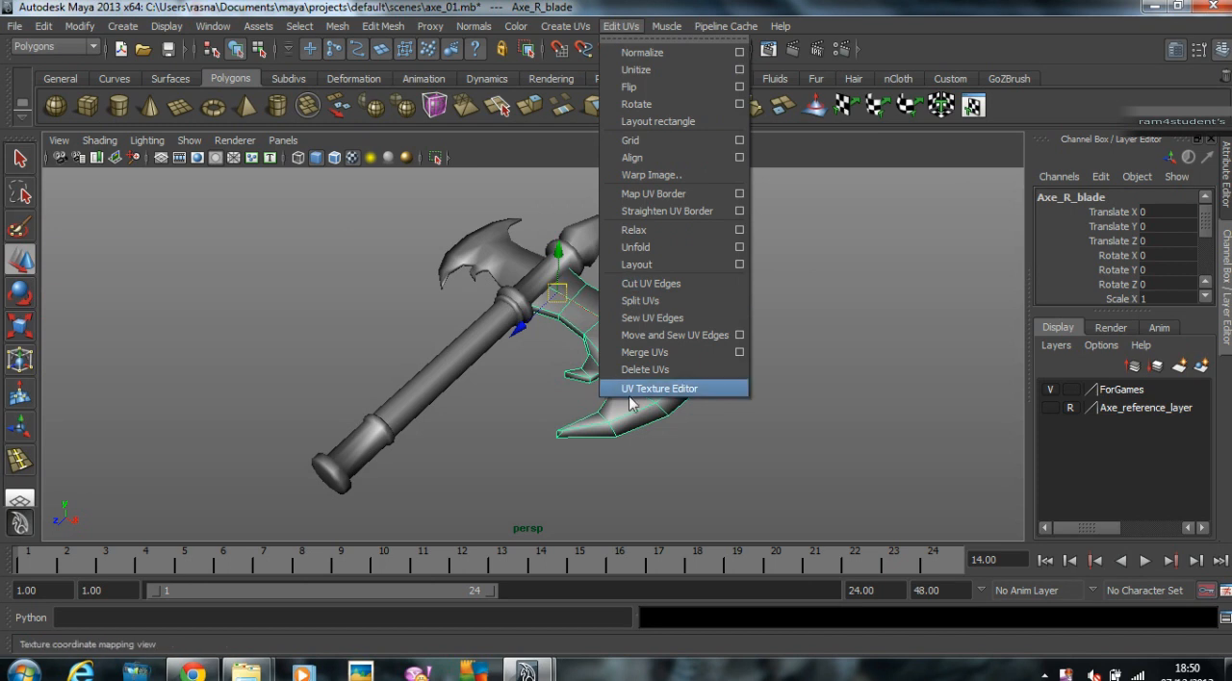
left_click(650, 394)
Step: Examine the UV layout of the individual axe parts and of the whole axe in the UV Texture Editor
middle_click_drag(509, 362, 454, 333, "alt")
left_click(446, 217)
left_click(502, 308)
left_click(373, 344)
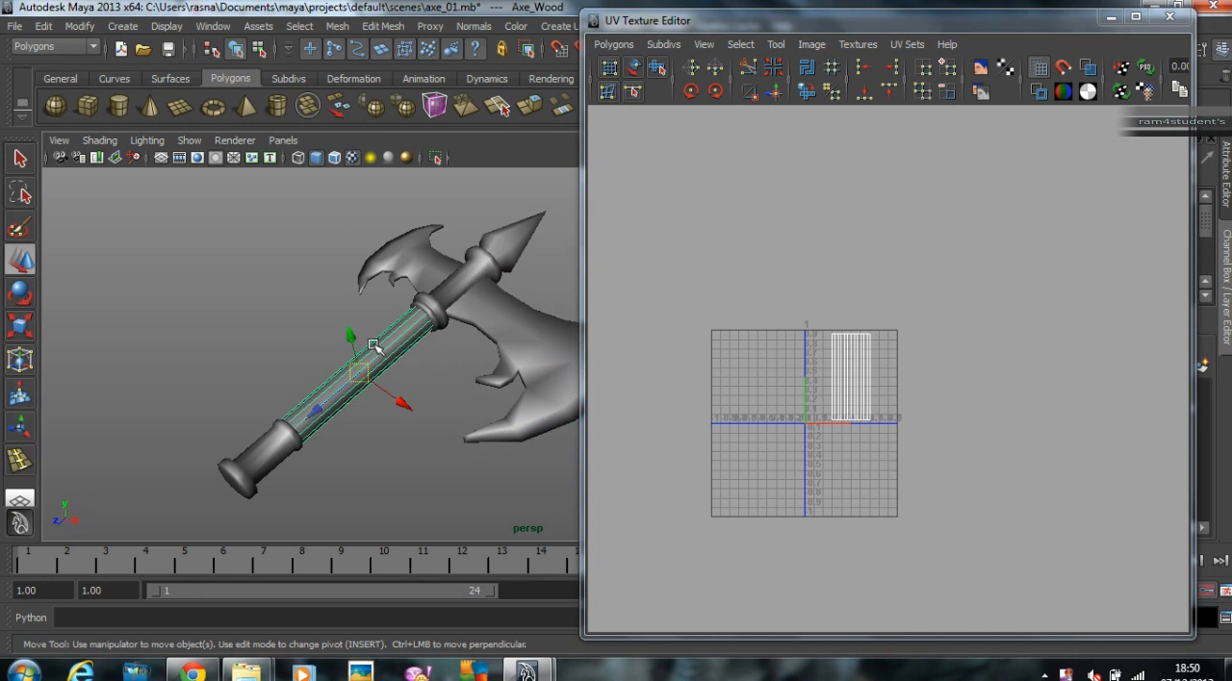
left_click(417, 284)
left_click(538, 353)
left_click(525, 250)
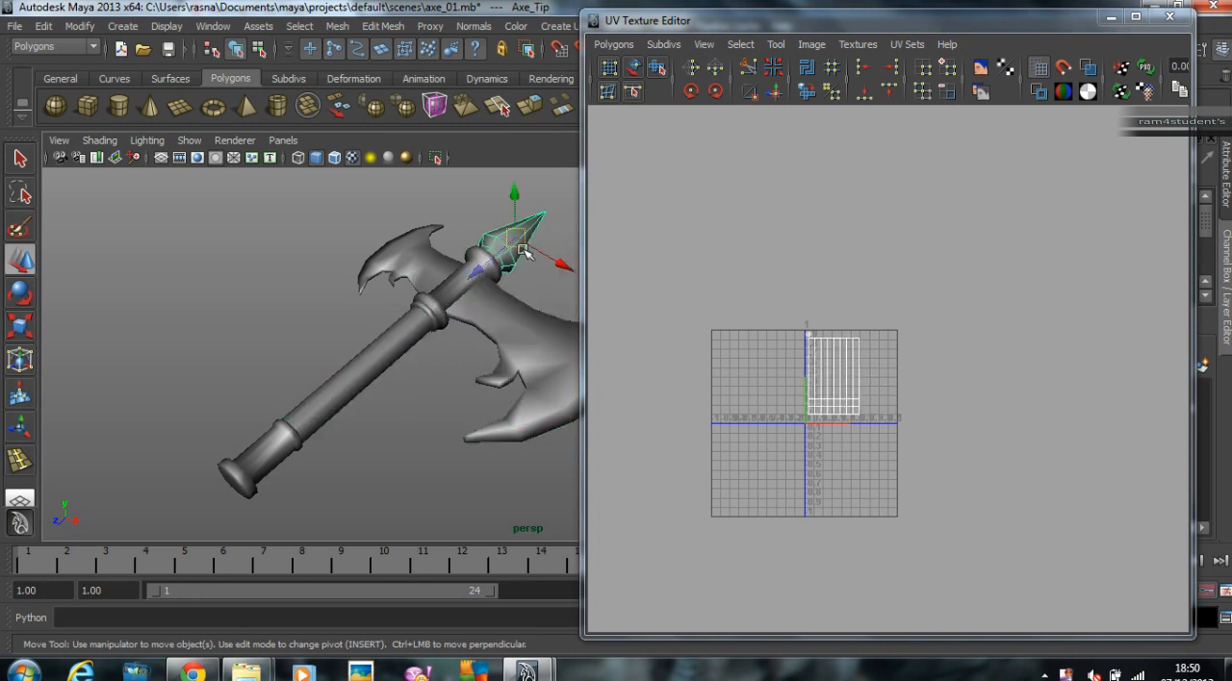
left_click(376, 363)
right_click_drag(419, 281, 311, 277, "alt")
left_click_drag(595, 348, 595, 547)
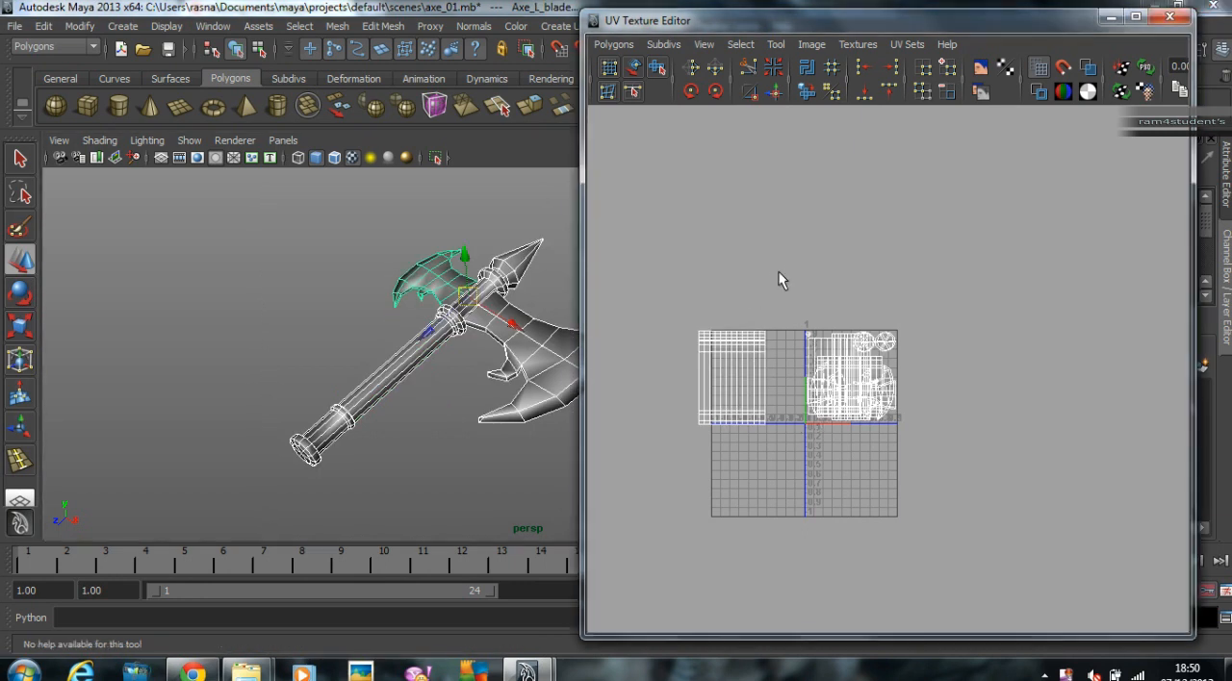
Step: Move the UVs of the lower handle and of the wooden grip above the 0–1 texture space
left_click(374, 441)
left_click(319, 431)
right_click_drag(869, 392, 966, 385)
left_click_drag(790, 322, 953, 441)
middle_click_drag(954, 441, 814, 258)
left_click(417, 363)
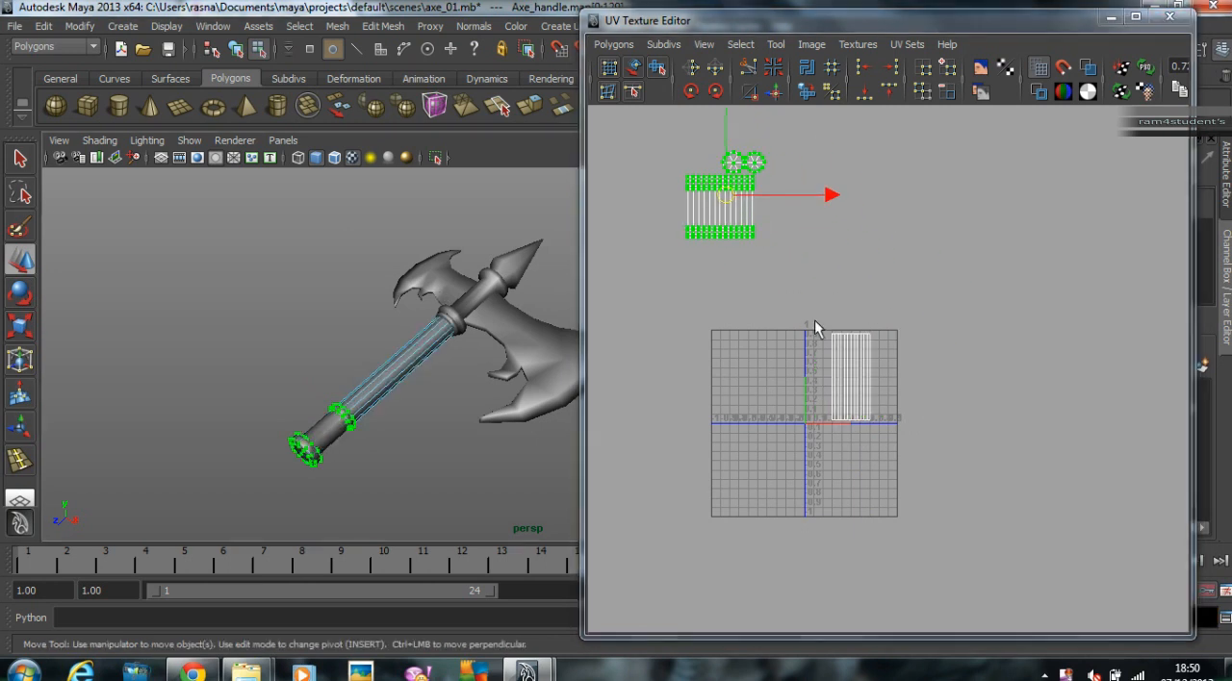
left_click_drag(816, 324, 882, 429)
middle_click_drag(855, 339, 819, 220)
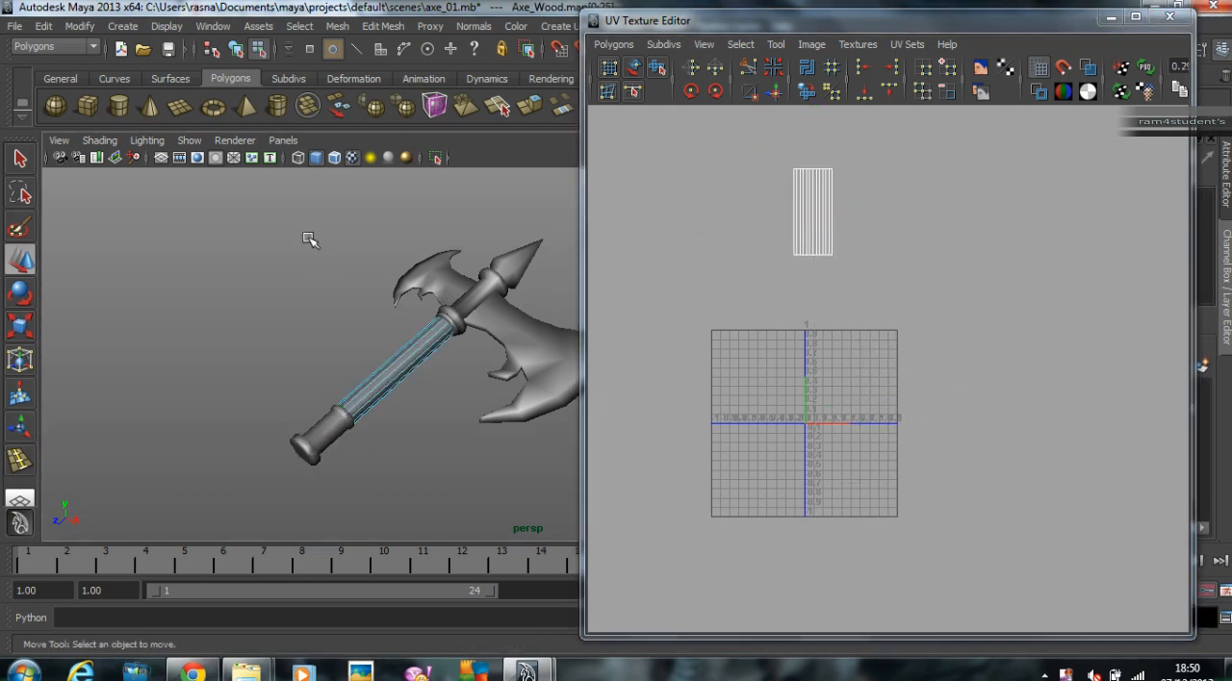
left_click(301, 279)
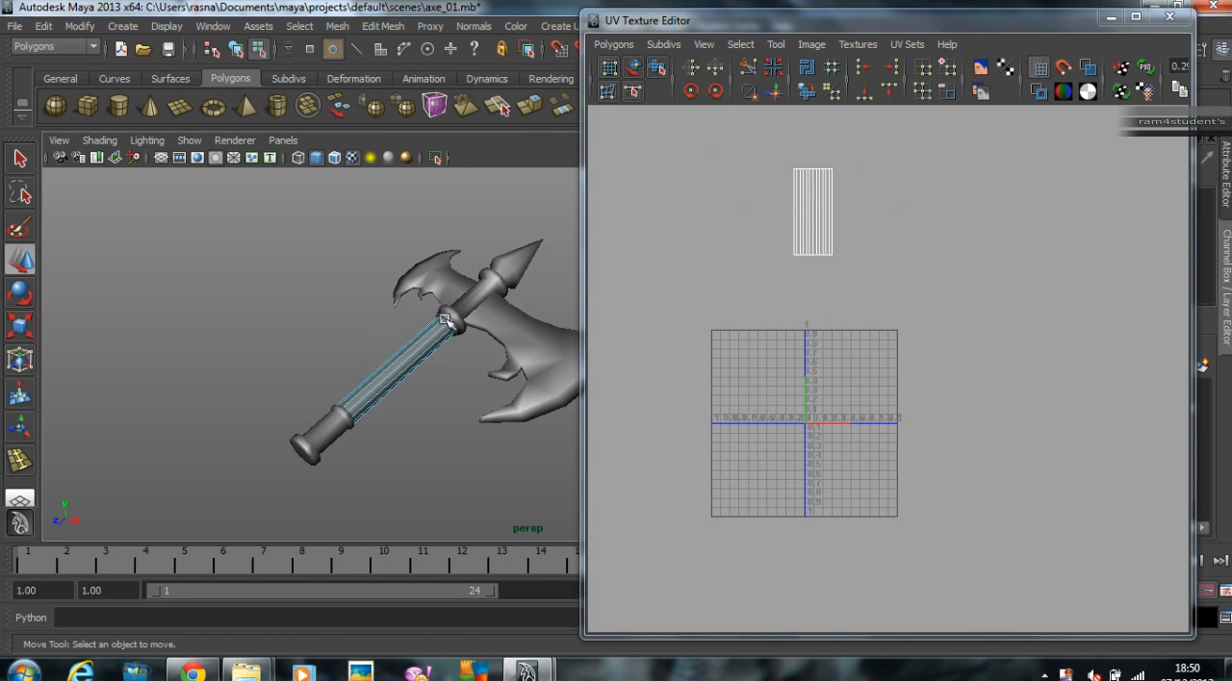
Step: Move the UVs of the left blade and of the right blade below the 0–1 texture space
left_click(448, 279)
left_click_drag(771, 324, 932, 439)
middle_click_drag(931, 439, 770, 553)
left_click_drag(806, 337, 957, 387)
left_click_drag(706, 283, 1007, 489)
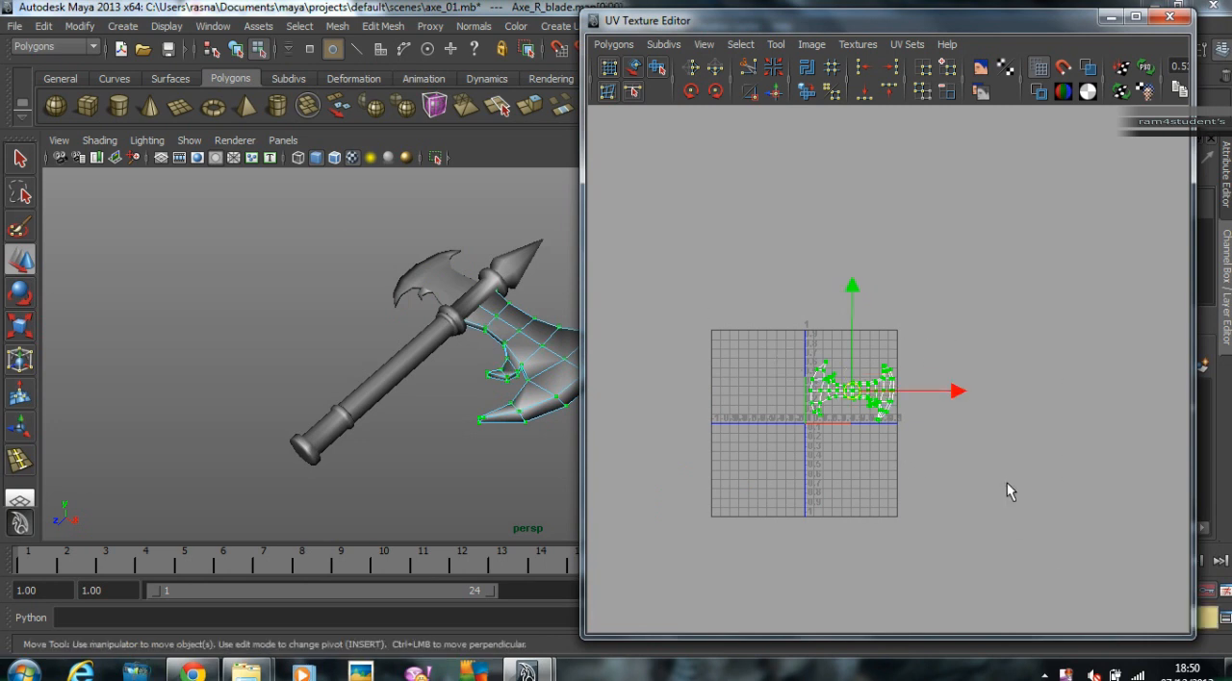
middle_click_drag(961, 460, 961, 565)
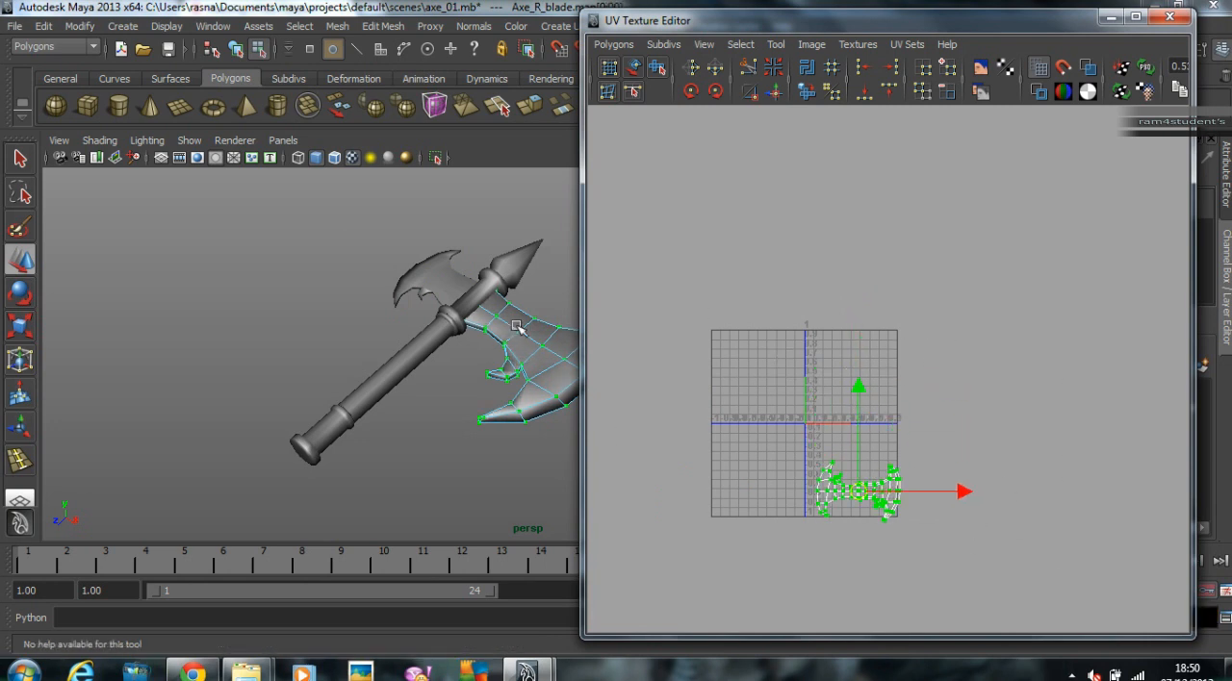
Step: Move the metal neck's UVs to the right of the 0–1 space and the tip's UVs to its lower left
right_click_drag(481, 297, 490, 299)
left_click_drag(661, 317, 692, 367)
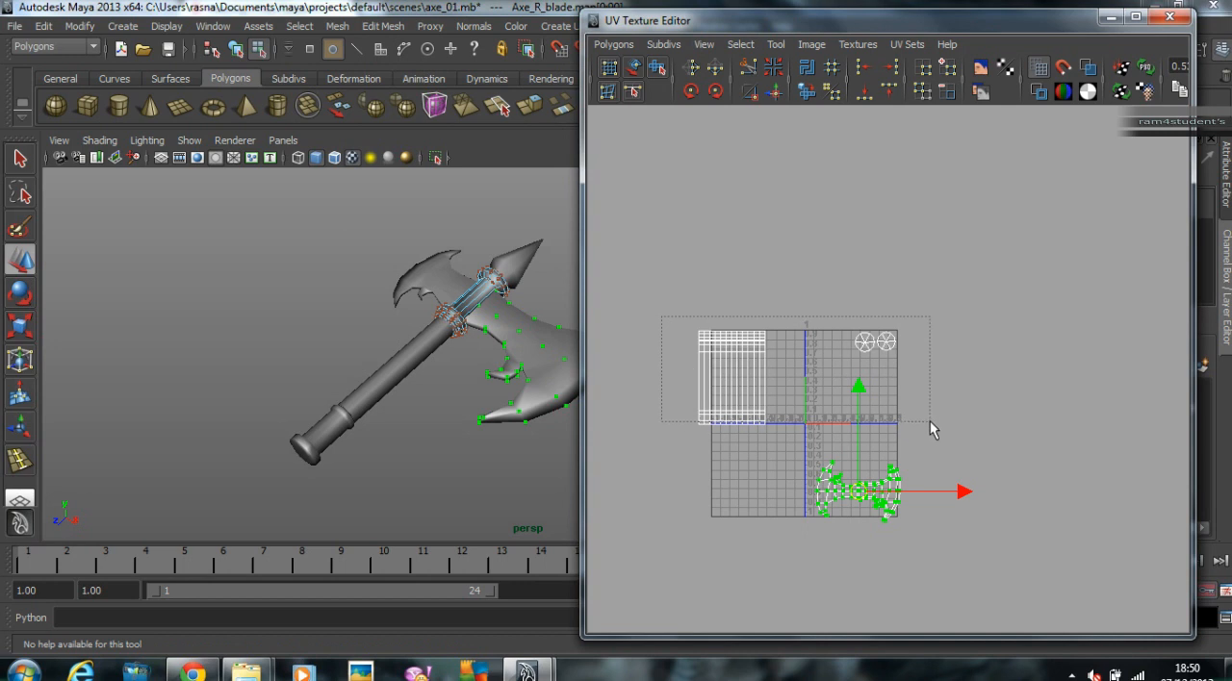
left_click_drag(927, 424, 900, 421)
middle_click_drag(855, 426, 1134, 430)
left_click(775, 322)
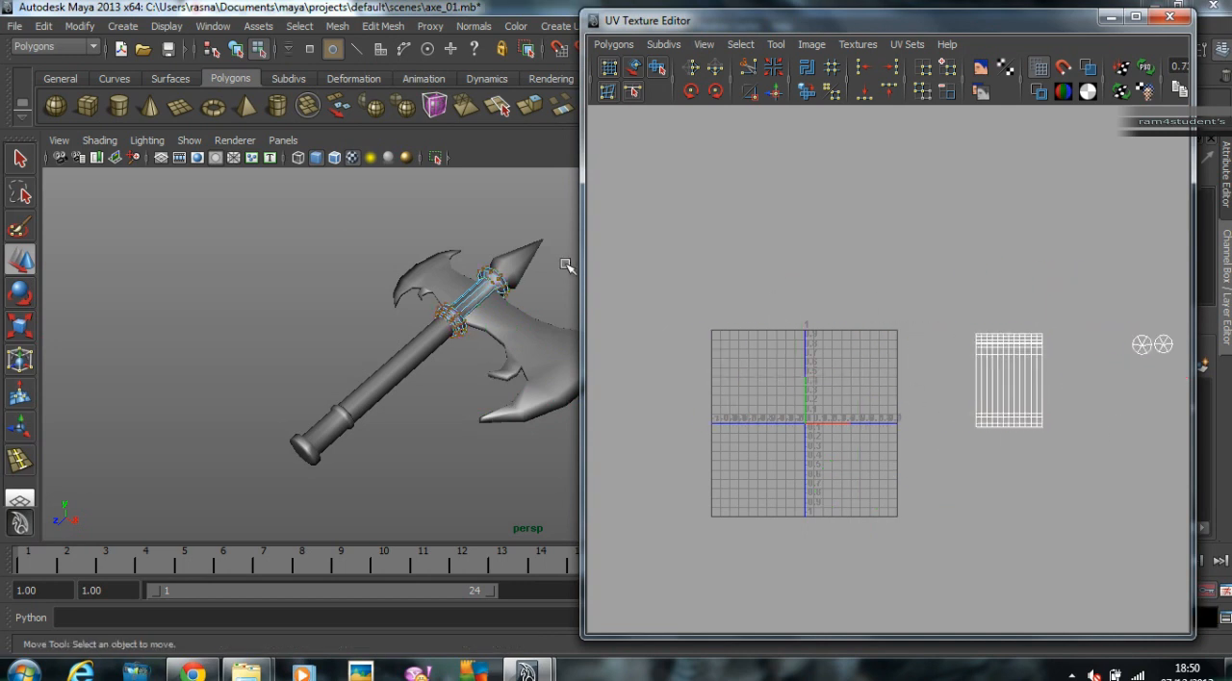
right_click_drag(515, 264, 522, 264)
left_click_drag(709, 299, 911, 443)
middle_click_drag(882, 416, 702, 601)
Step: Return to object mode and select all axe parts to show their separated UV shells together
left_click(323, 366)
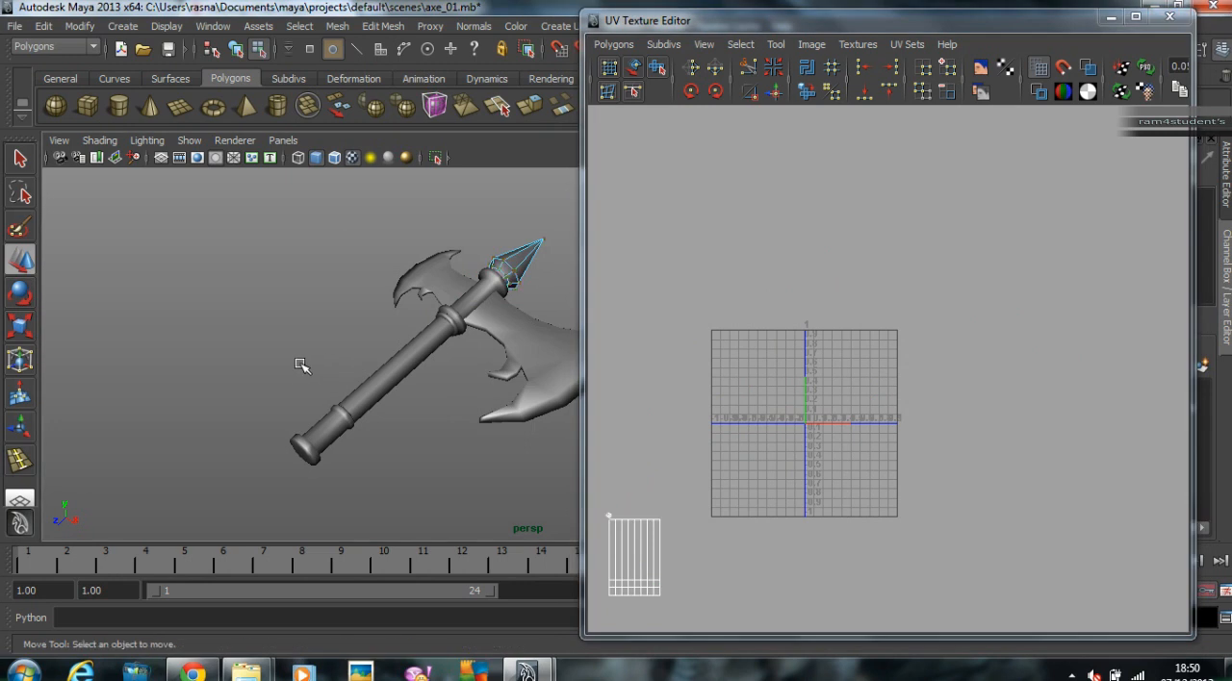
key("F10")
key("F9")
key("F8")
left_click(254, 222)
left_click_drag(256, 224, 658, 534)
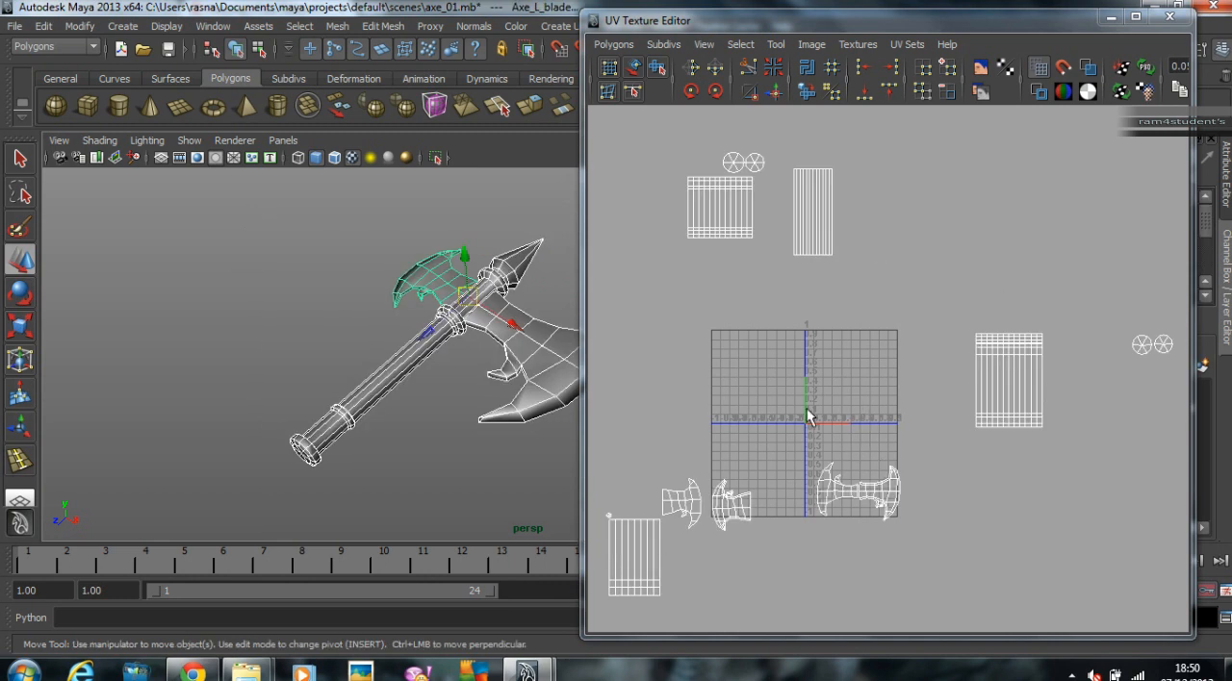
Step: Select all UVs of the lower handle and move them down to the 0–1 texture space
left_click(326, 449)
right_click_drag(731, 234, 780, 234)
left_click_drag(682, 156, 801, 260)
left_click_drag(647, 130, 827, 256)
left_click_drag(727, 196, 825, 367)
right_click_drag(801, 373, 1228, 362, "alt")
middle_click_drag(931, 334, 1046, 359, "alt")
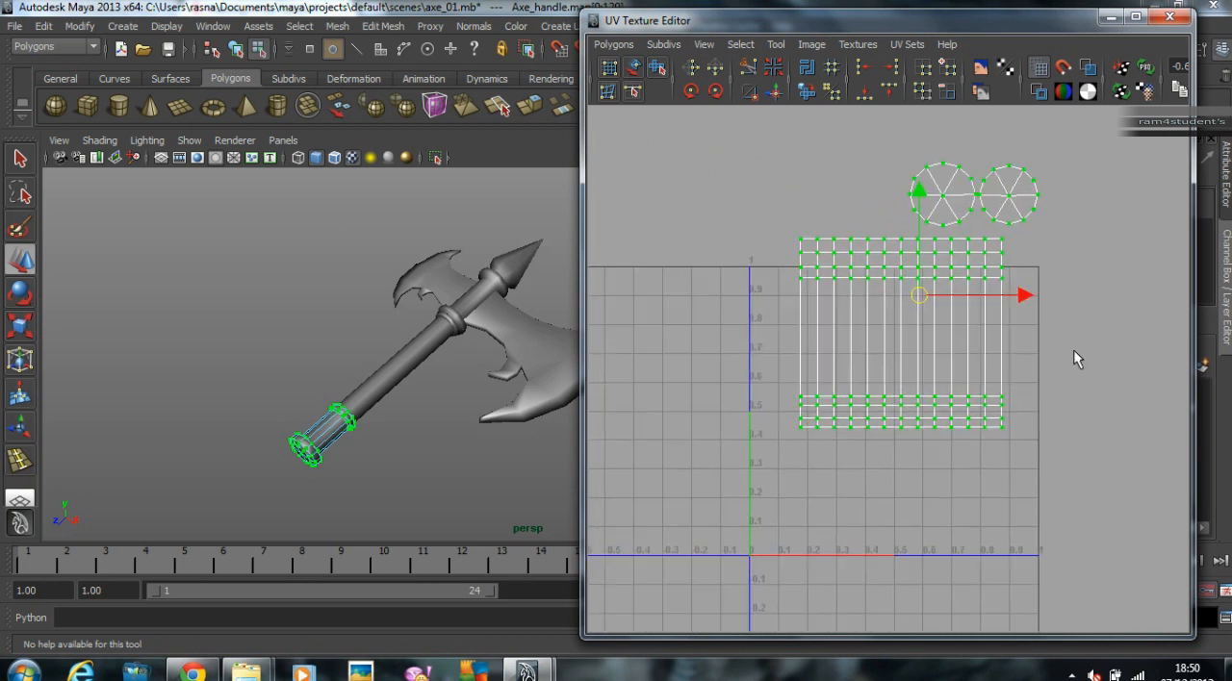
Step: Scale down the lower handle's UVs and fit the cylinder shell into the upper-left corner of the 0–1 space
right_click_drag(1046, 359, 909, 341, "alt")
key("r")
middle_click_drag(1084, 278, 969, 328)
key("w")
right_click_drag(847, 325, 943, 375, "alt")
key("r")
middle_click_drag(908, 378, 950, 360)
key("w")
key("r")
key("w")
Step: Stack the lower handle's two round cap shells one above the other beside its cylinder shell
left_click_drag(759, 117, 1015, 228)
middle_click_drag(1015, 227, 1067, 324)
left_click(985, 241)
left_click_drag(1098, 391, 1098, 392)
key("w")
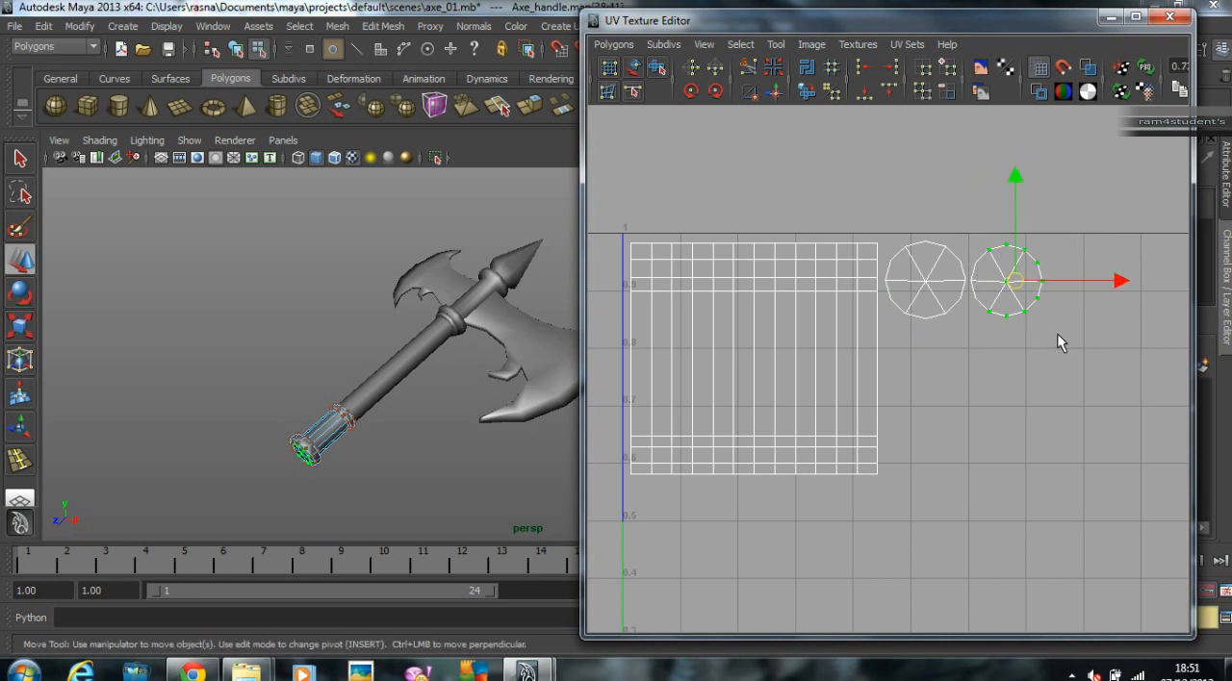
middle_click_drag(1045, 354, 968, 441)
scroll(965, 432, "down", 4)
Step: Select the wooden grip's UVs and move them down to the 0–1 texture space
left_click(233, 271)
left_click(390, 364)
left_click(924, 413)
scroll(924, 412, "down", 2)
middle_click_drag(828, 398, 831, 377, "alt")
scroll(831, 366, "down", 3)
middle_click_drag(847, 279, 801, 316, "alt")
left_click_drag(734, 157, 937, 355)
middle_click_drag(937, 363, 918, 547)
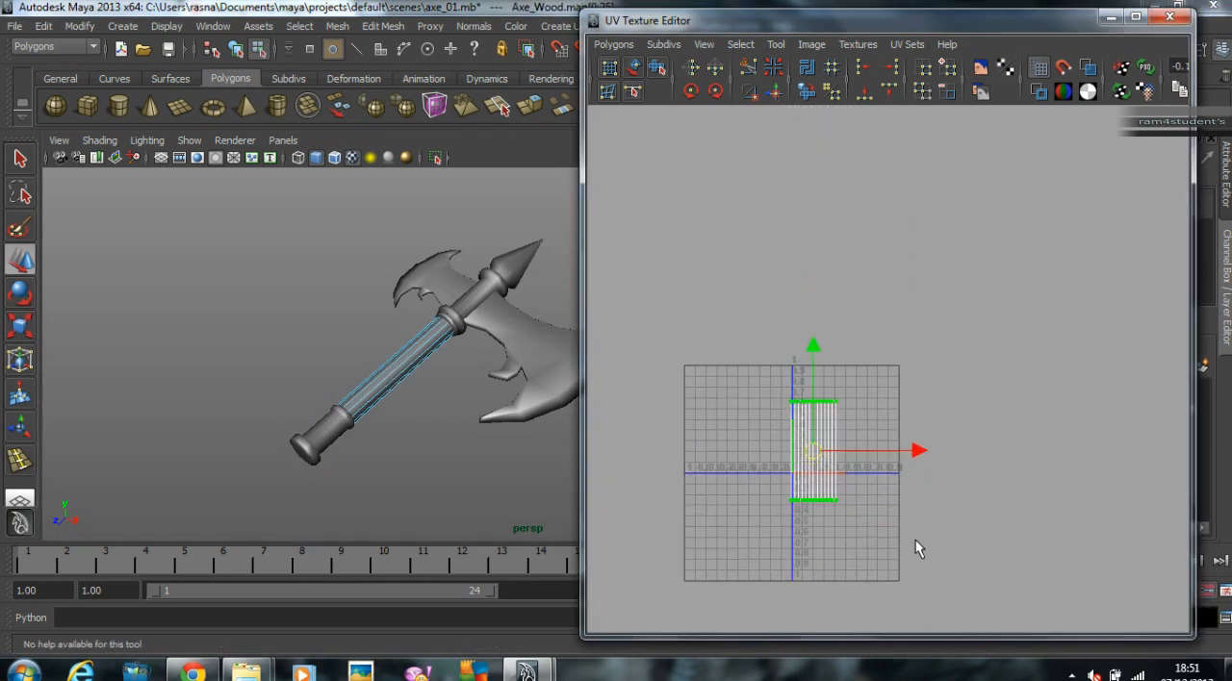
scroll(1050, 511, "up", 4)
middle_click_drag(792, 426, 701, 459)
Step: Select the wooden grip and lower handle together and position the grip's UVs beneath the handle's cylinder shell
left_click(490, 397)
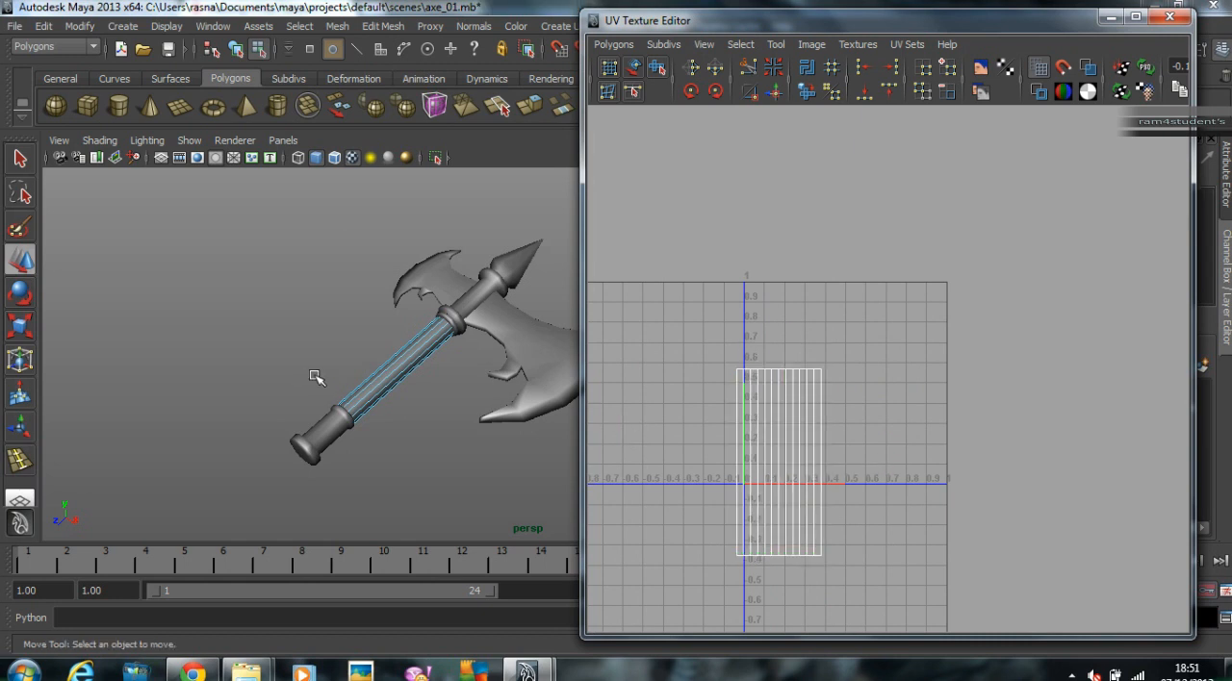
key("F8")
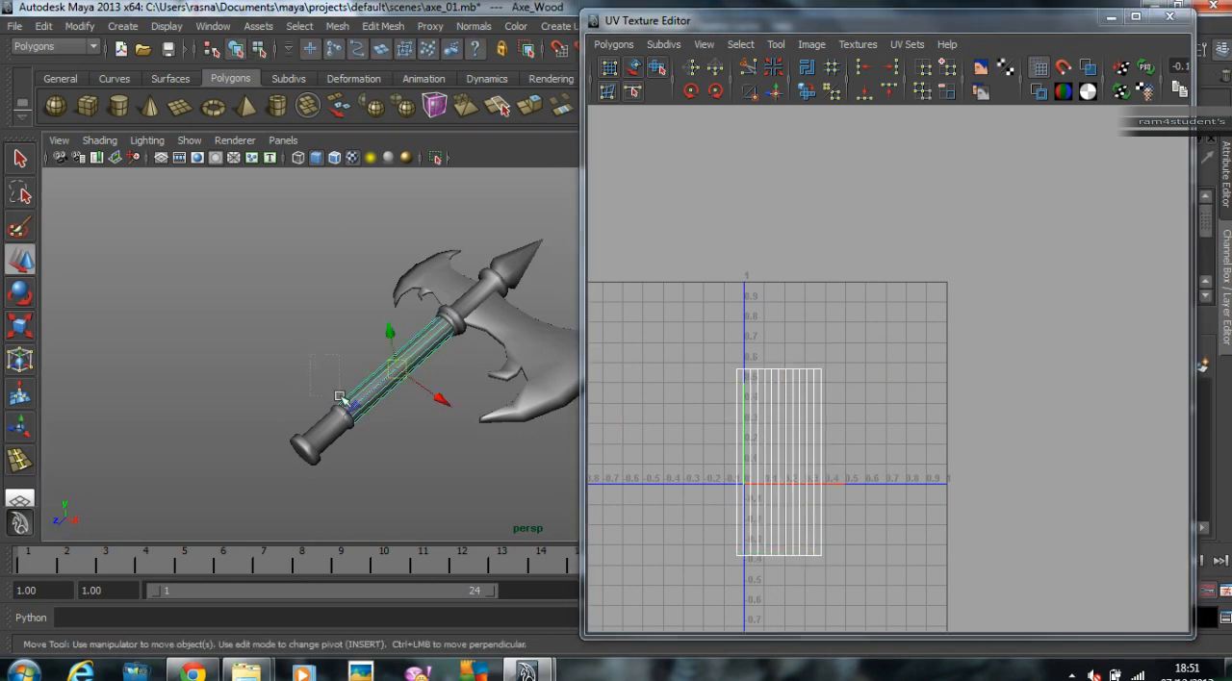
left_click(335, 348)
left_click_drag(314, 385, 380, 458)
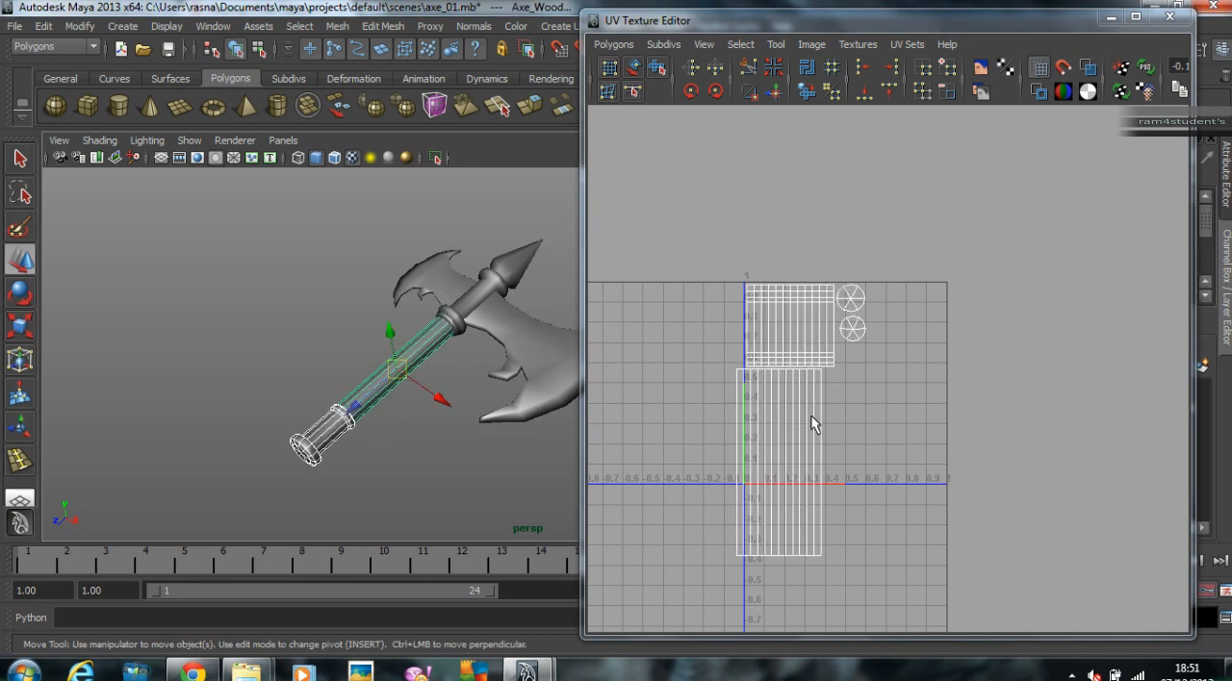
middle_click_drag(816, 382, 823, 292, "alt")
right_click_drag(715, 344, 883, 337, "alt")
left_click_drag(684, 431, 872, 516)
right_click_drag(760, 494, 871, 570)
left_click_drag(798, 383, 824, 390)
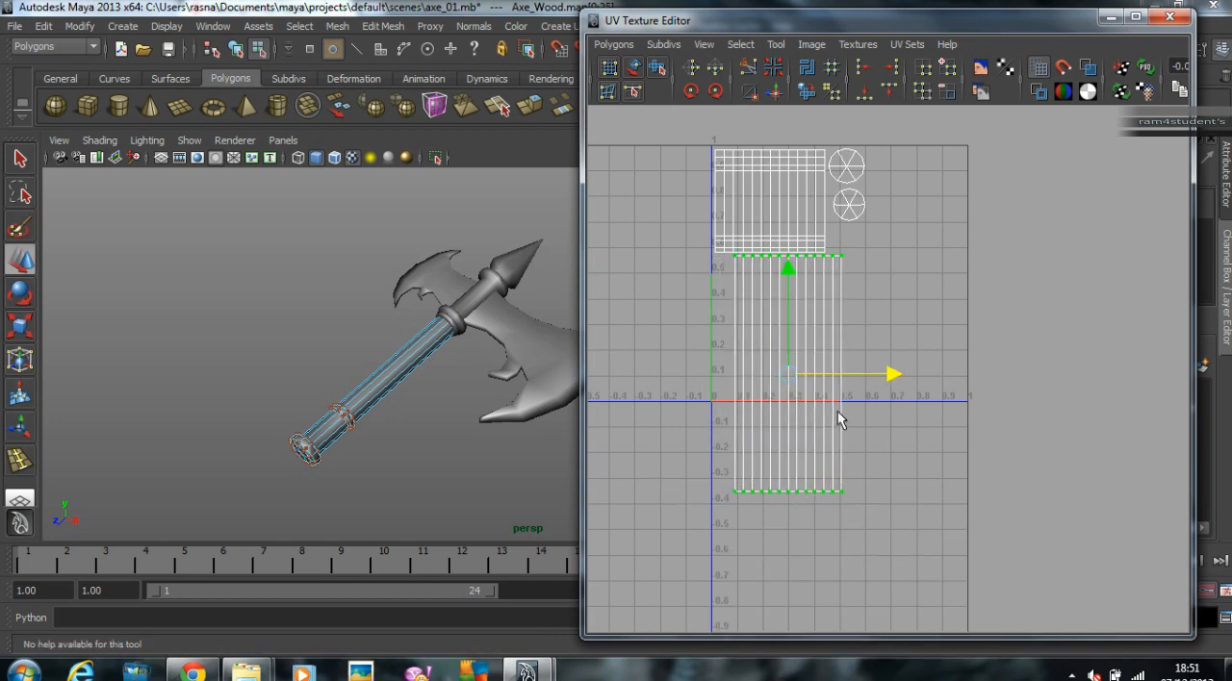
Step: Scale down the wooden grip's UVs and fit them under the handle shell at the left edge of the 0–1 space
key("r")
middle_click_drag(997, 376, 953, 376)
key("w")
key("t")
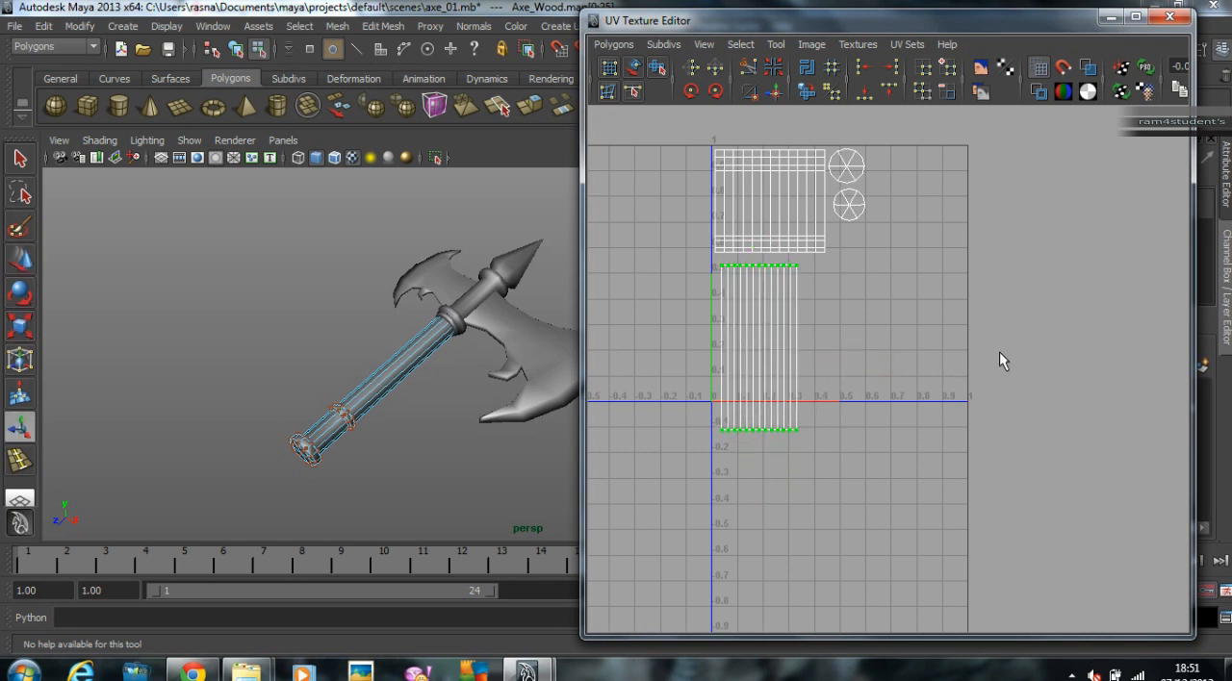
key("r")
middle_click_drag(991, 340, 956, 341)
key("w")
middle_click_drag(912, 387, 911, 374)
right_click_drag(871, 370, 1016, 394, "alt")
key("r")
key("w")
middle_click_drag(1062, 327, 1023, 382)
key("r")
key("w")
key("r")
key("w")
Step: Move the large blade's UVs into the 0–1 texture space and scale both shells to fit its lower-right corner
scroll(972, 364, "down", 4)
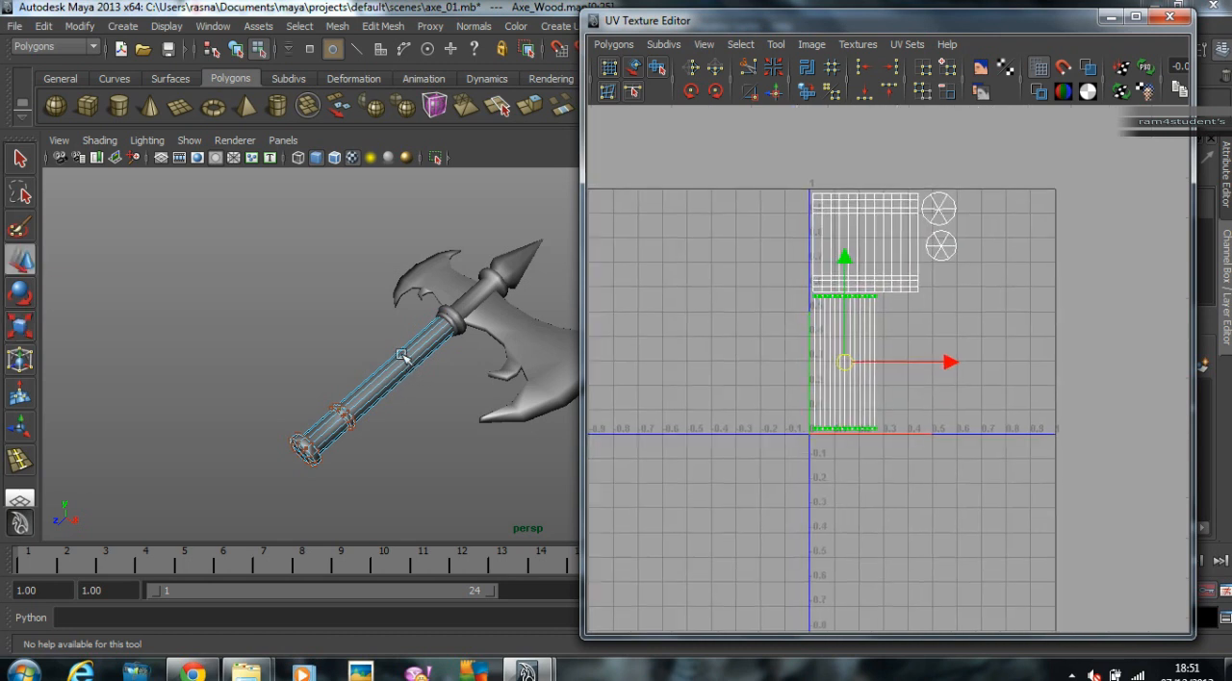
left_click(513, 335)
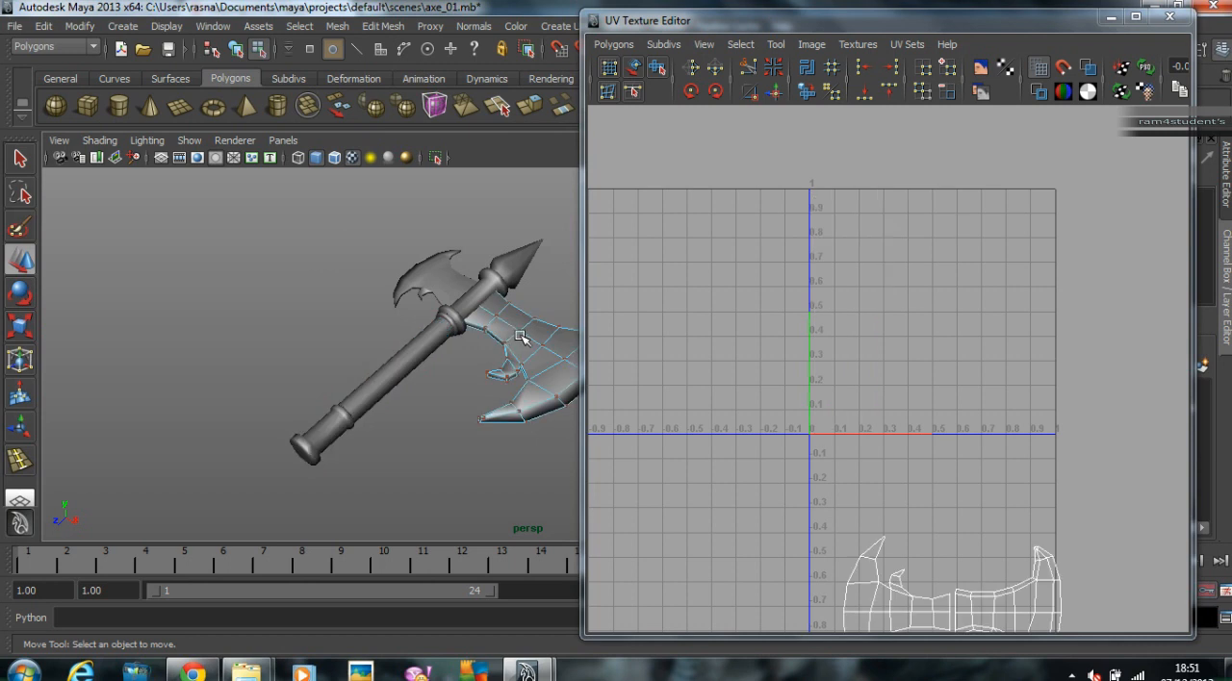
middle_click_drag(737, 481, 663, 332, "alt")
right_click_drag(839, 472, 1051, 479)
left_click_drag(733, 440, 1008, 548)
left_click_drag(737, 358, 1014, 499)
middle_click_drag(1014, 498, 1000, 403)
key("r")
key("w")
Step: Return to object mode and select the lower handle, grip and large blade together to compare their UV placement
left_click(429, 426)
scroll(503, 421, "up", 2)
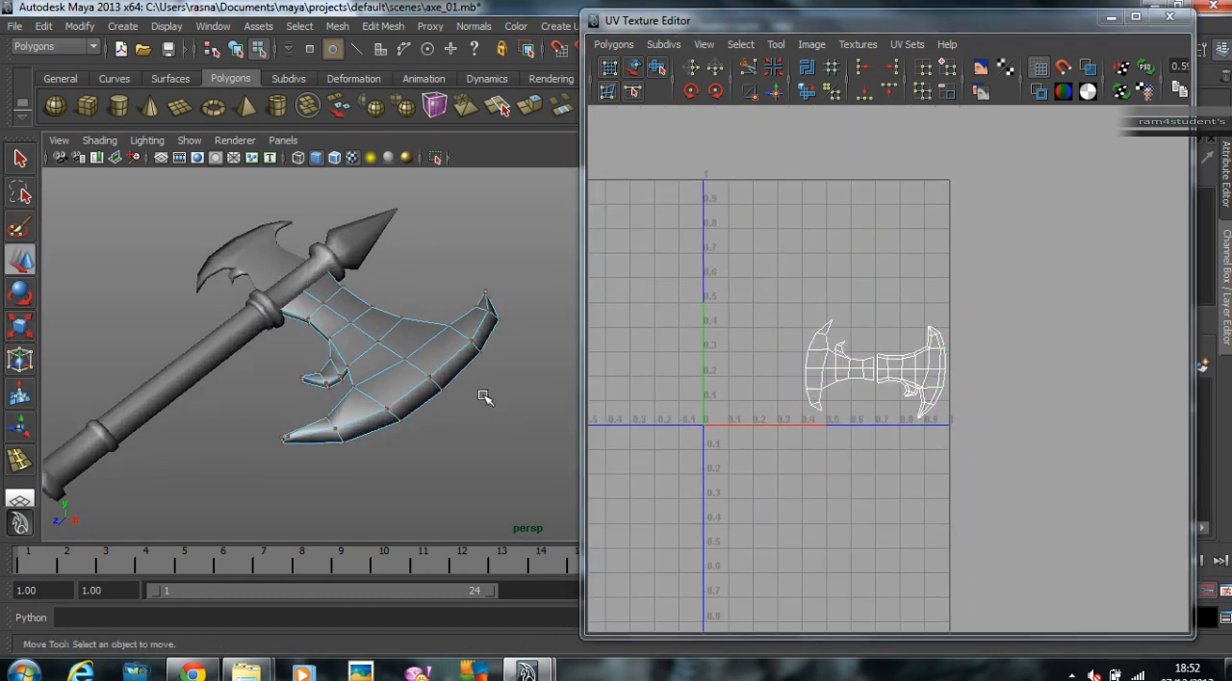
scroll(484, 404, "up", 3)
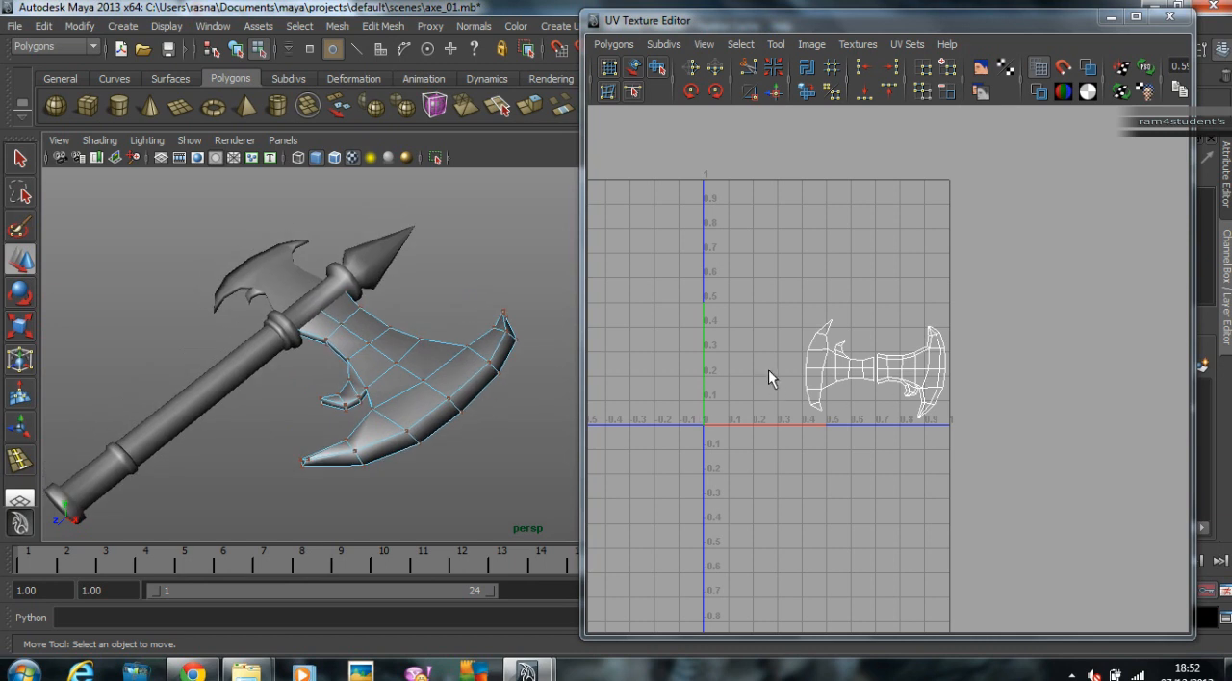
right_click_drag(374, 362, 453, 345)
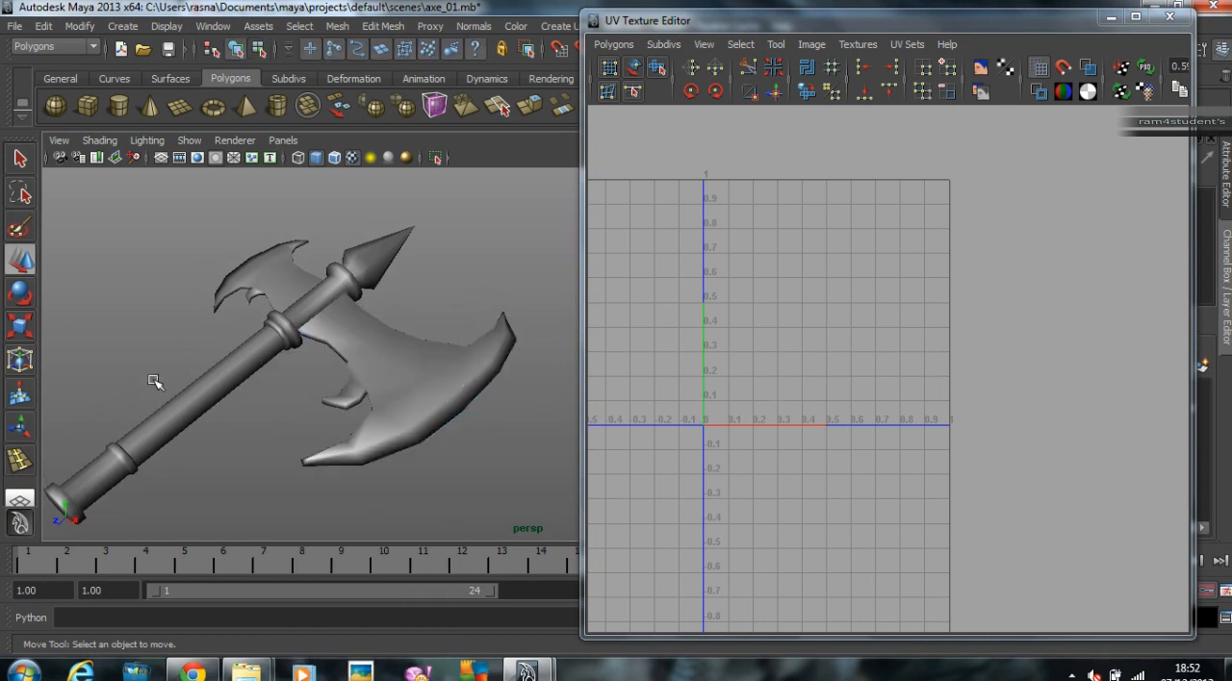
left_click_drag(179, 477, 180, 478)
left_click_drag(76, 445, 148, 501, "shift")
left_click(424, 383, "shift")
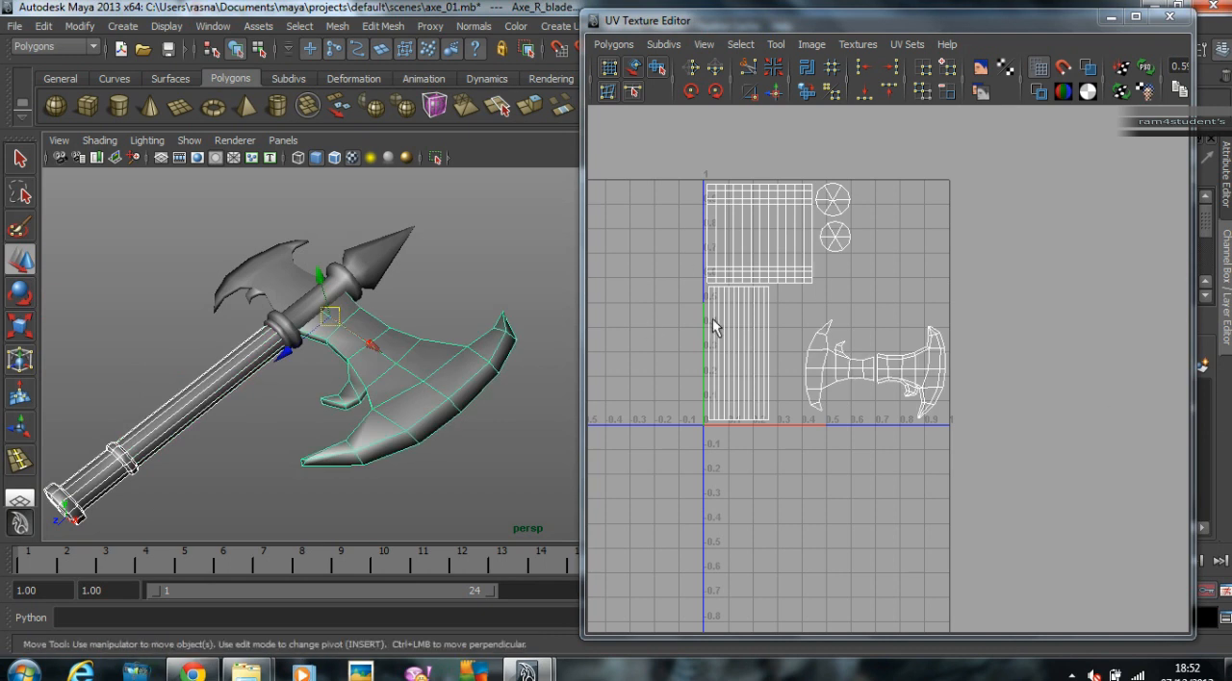
left_click_drag(407, 280, 430, 283, "alt")
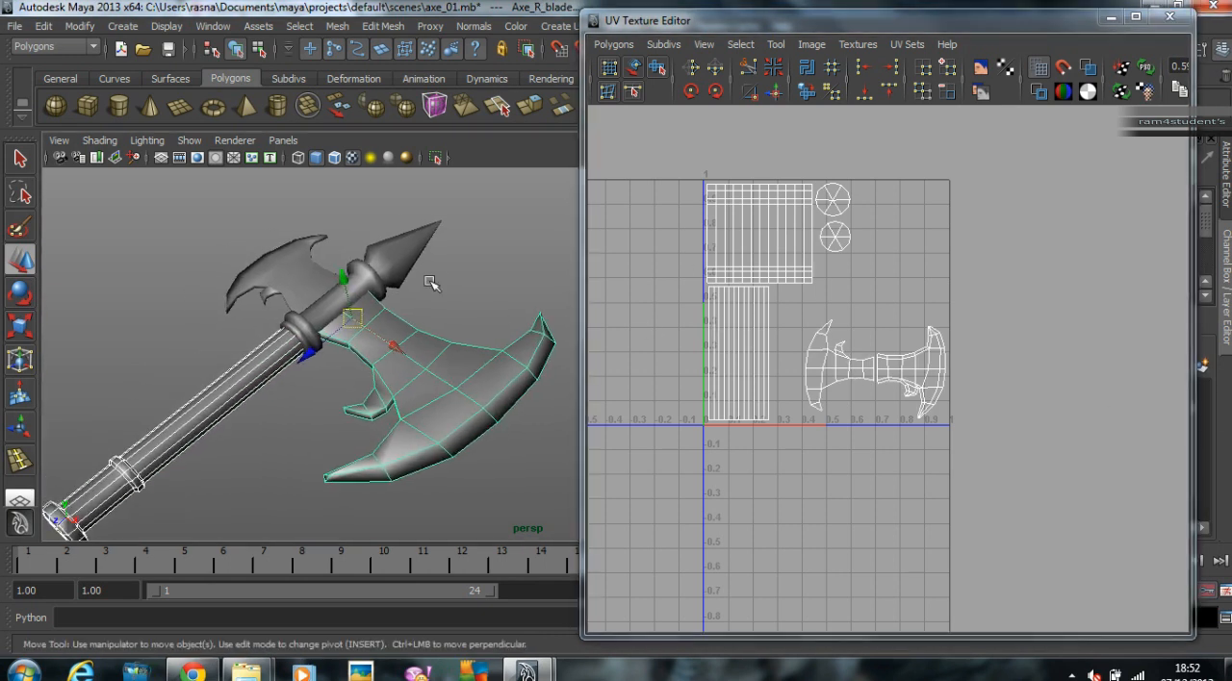
Step: Select the small blade and move both of its UV shells up beside the right edge of the 0–1 space
left_click(304, 275)
scroll(844, 385, "down", 5)
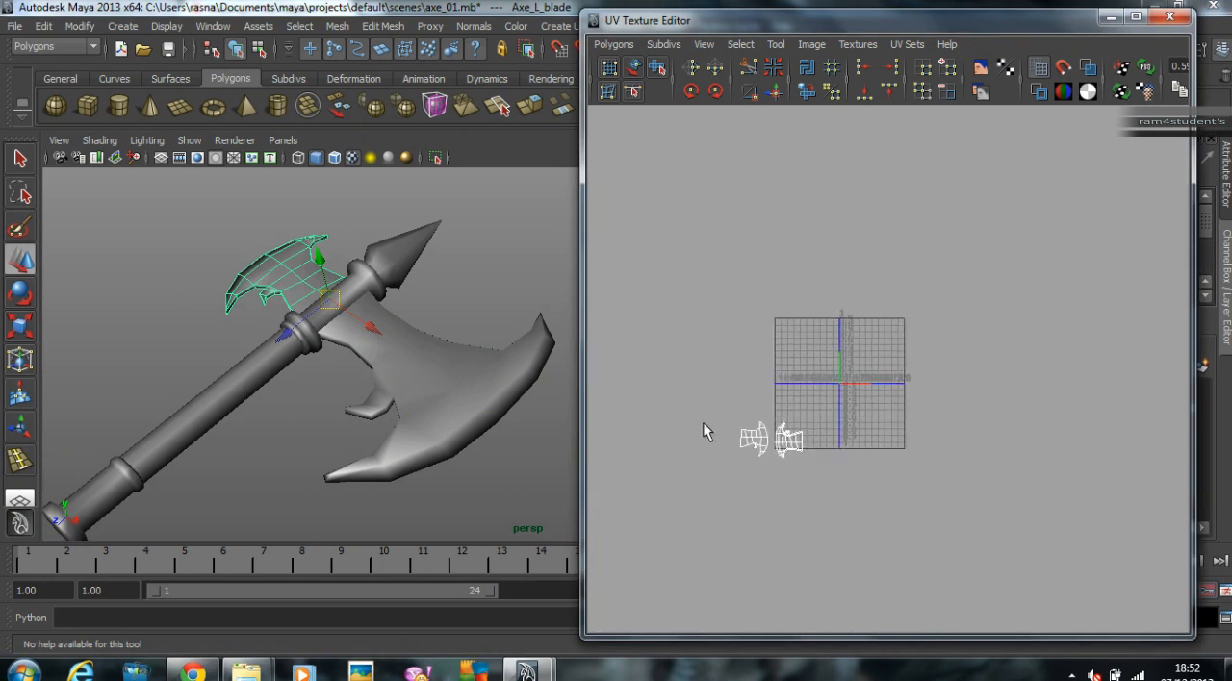
right_click_drag(799, 441, 835, 441)
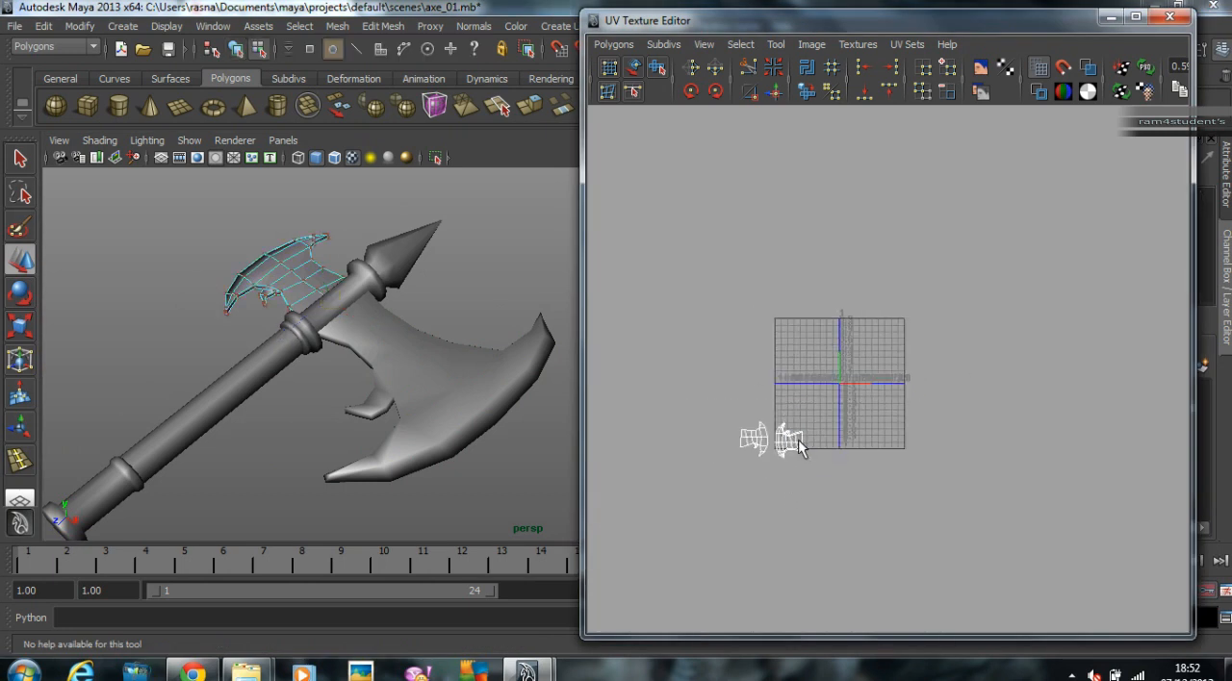
left_click_drag(859, 492, 859, 494)
middle_click_drag(769, 466, 925, 361)
scroll(927, 362, "up", 5)
middle_click_drag(991, 341, 995, 346, "alt")
Step: Return to object mode and examine the UV layouts of the handle, grip and large blade together for free space
left_click(518, 303)
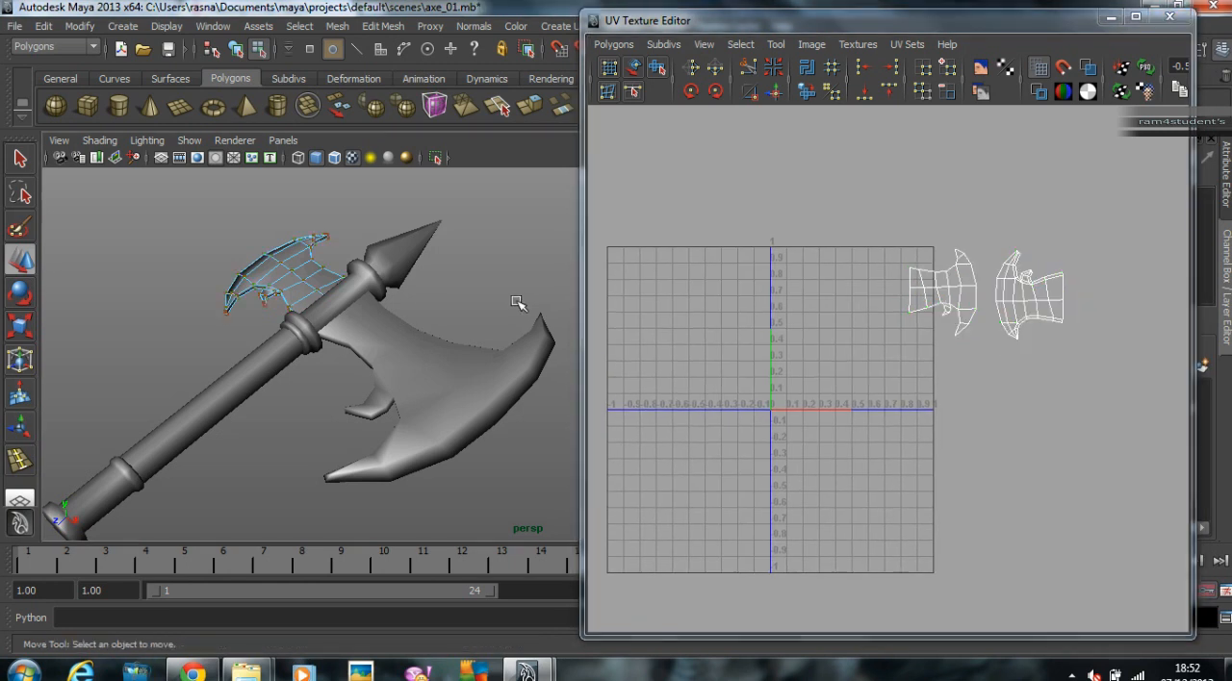
key("F8")
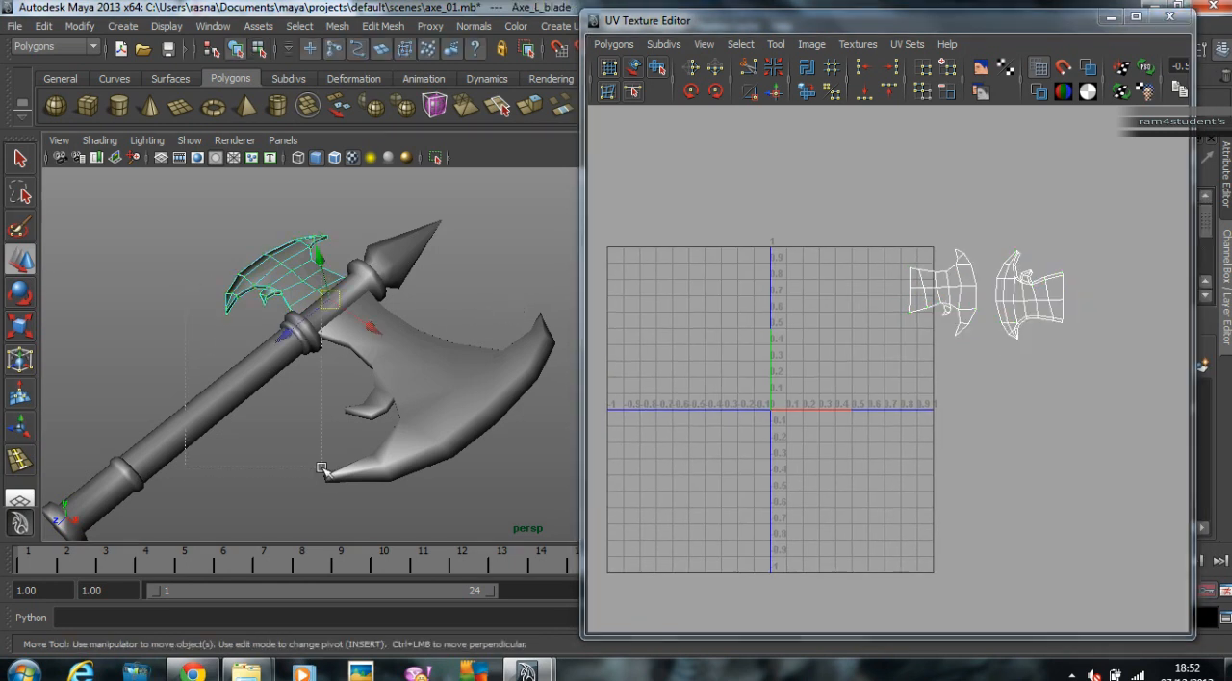
left_click(325, 467, "shift")
scroll(606, 411, "down", 2)
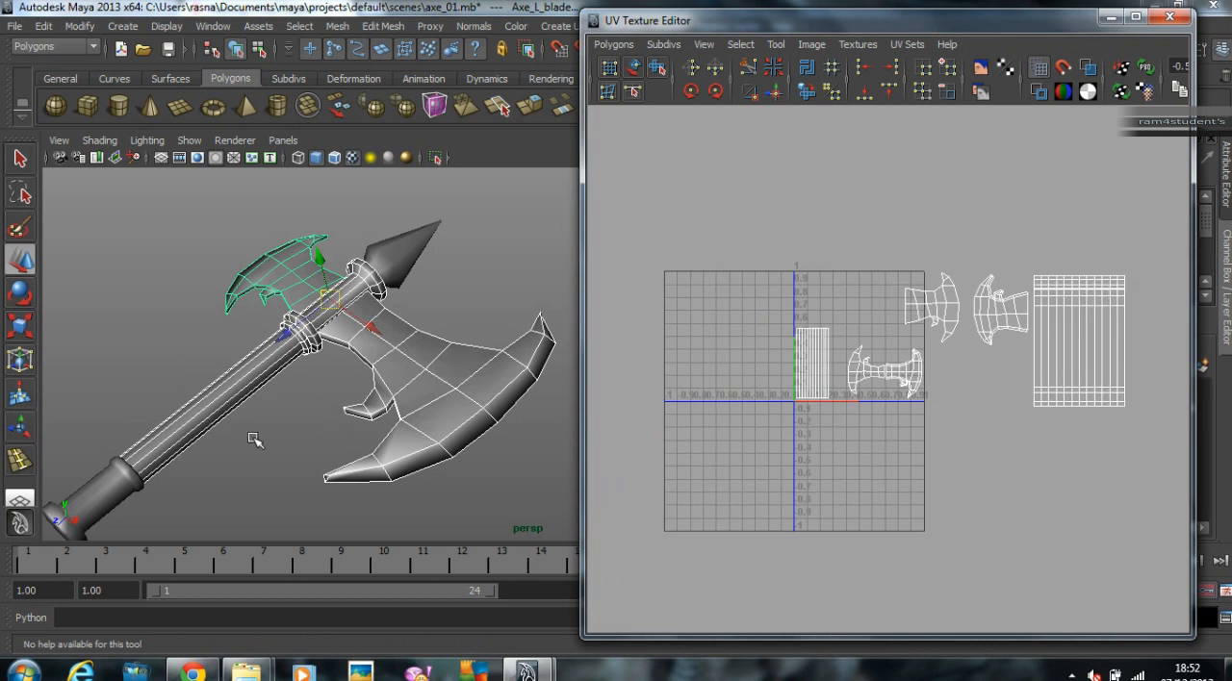
left_click(169, 457)
left_click(96, 510, "shift")
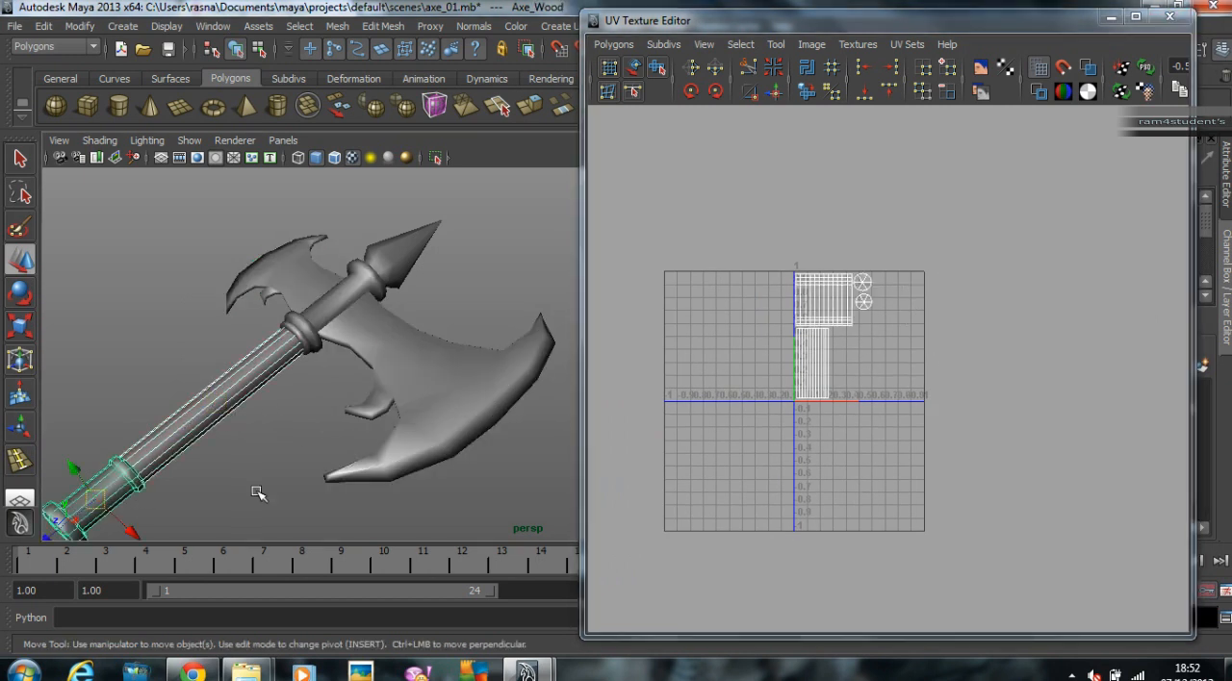
left_click(438, 383, "shift")
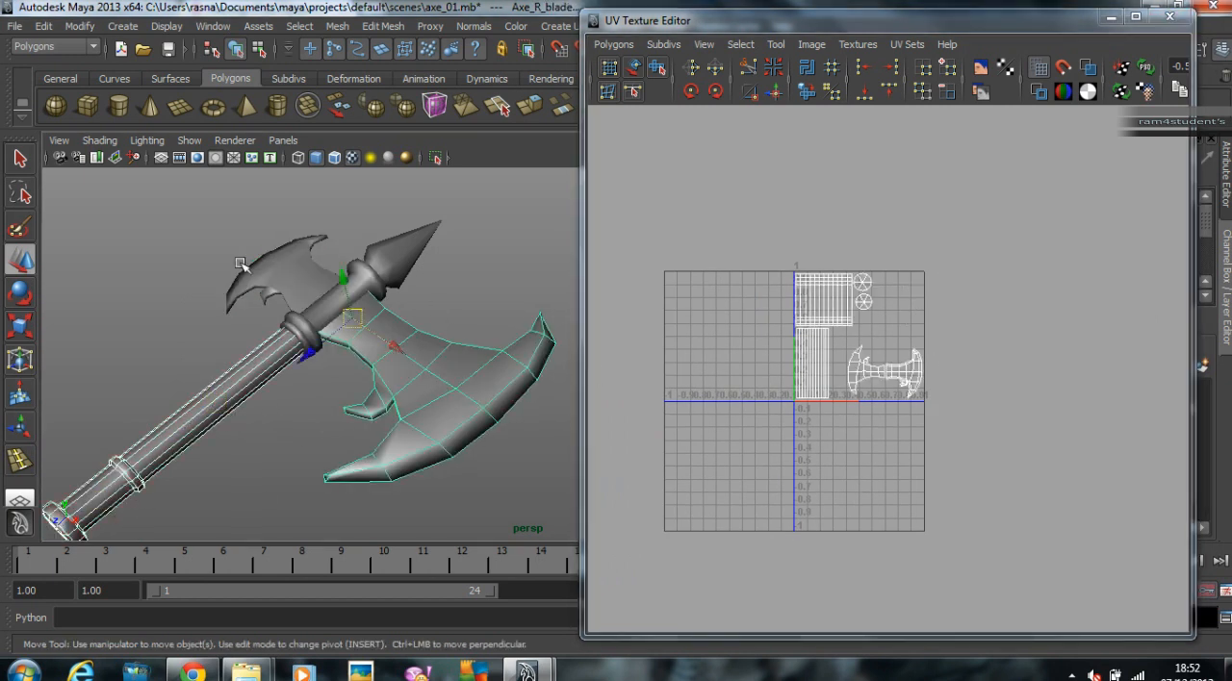
scroll(842, 334, "up", 3)
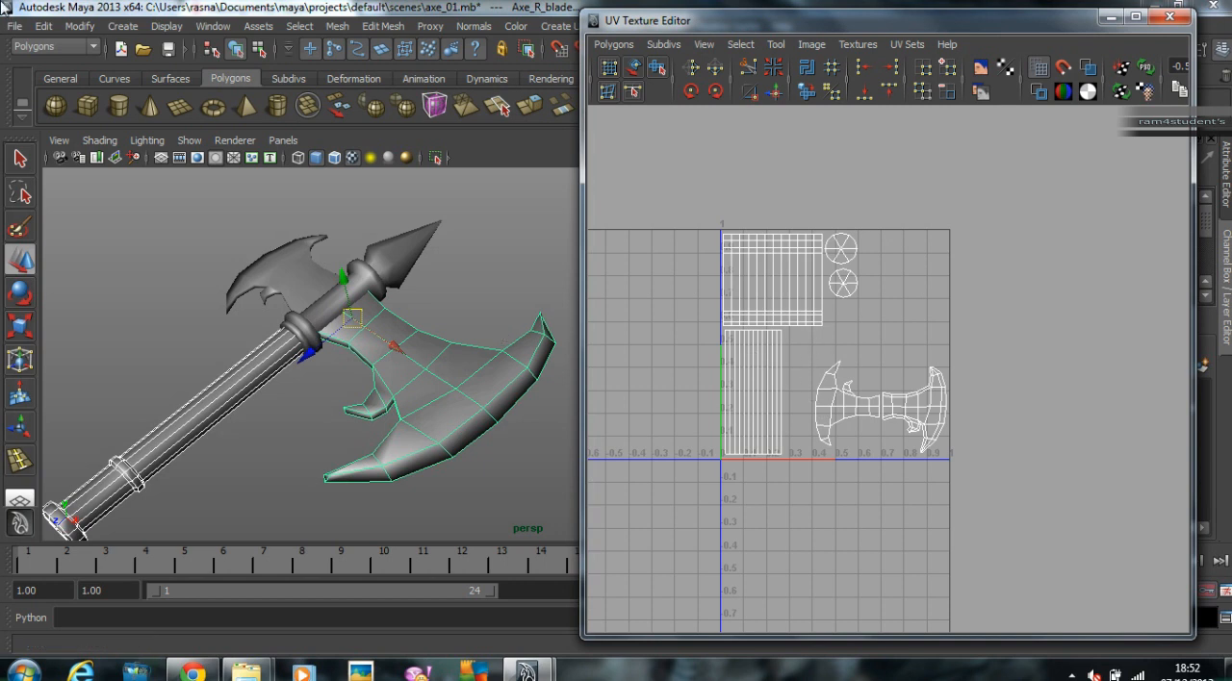
Step: Scale down the small blade's UV shells and place them inside the 0–1 space above the large blade's shells
left_click(302, 263)
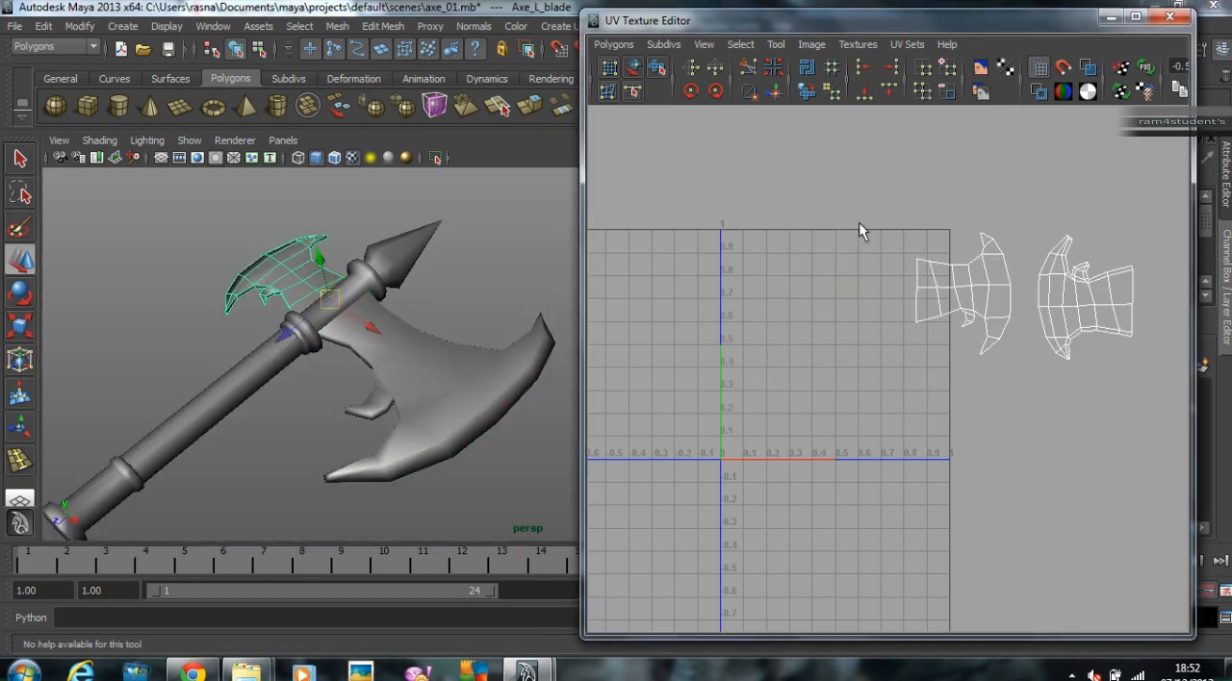
right_click_drag(1164, 304, 1179, 306)
left_click_drag(852, 191, 878, 221)
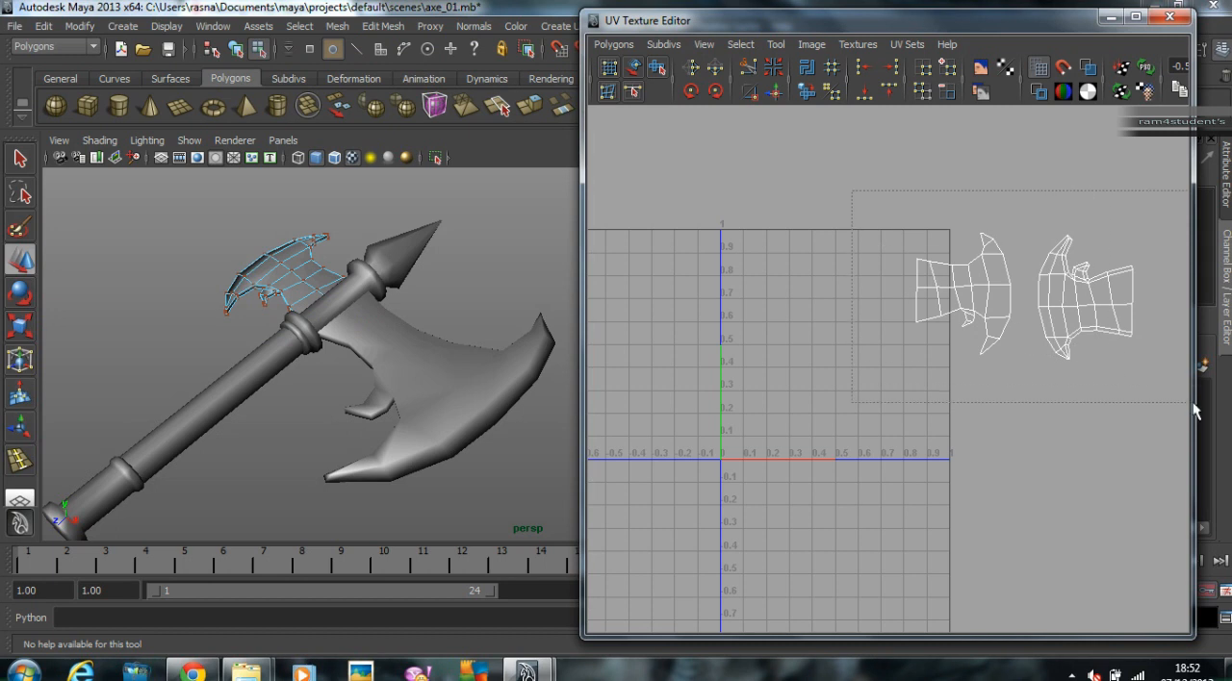
left_click_drag(1192, 404, 1190, 400)
key("r")
middle_click_drag(1127, 369, 968, 402)
key("ctrl+z")
key("w")
middle_click_drag(1097, 331, 956, 373)
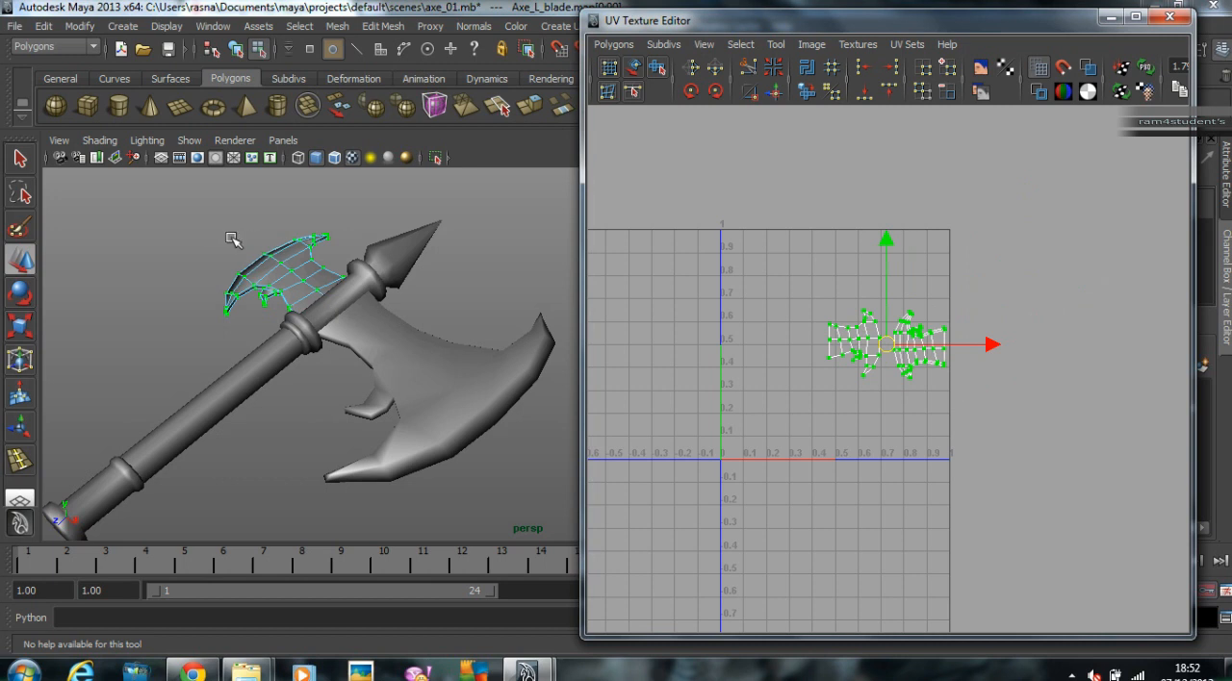
Step: Return to object mode and select the axe parts together to check the small blade's shells against the others
right_click(258, 252)
right_click_drag(295, 245, 341, 226)
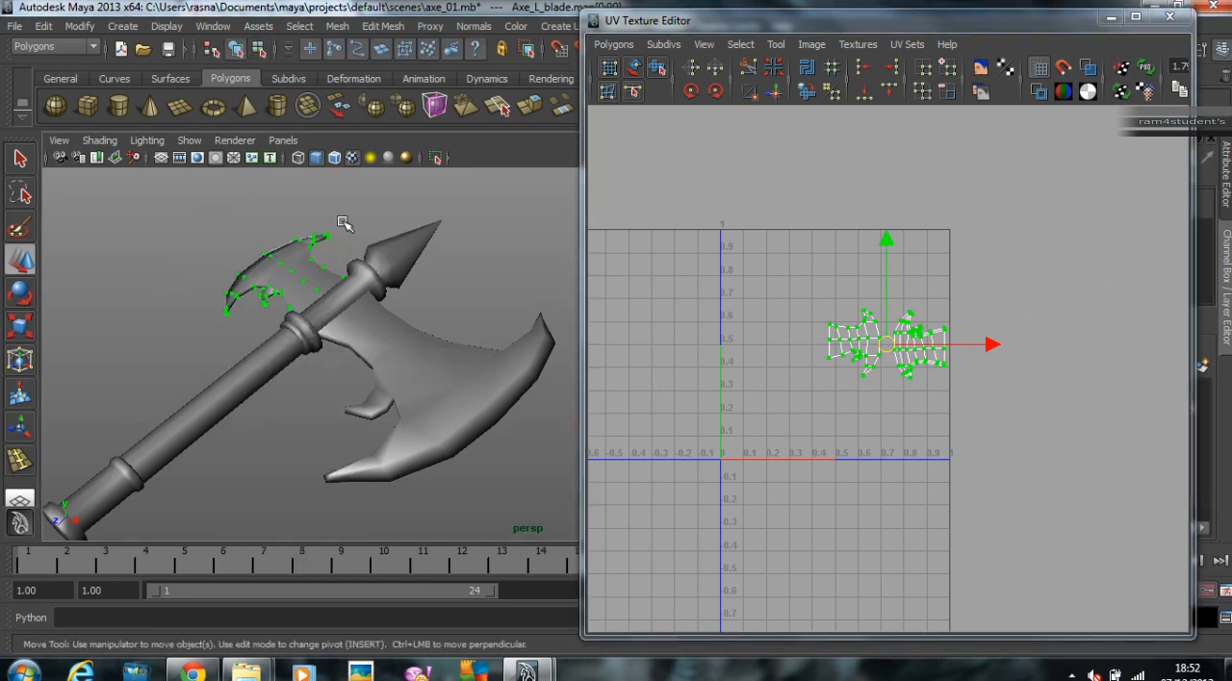
left_click(342, 226)
scroll(305, 277, "down", 3)
left_click_drag(441, 457, 440, 456)
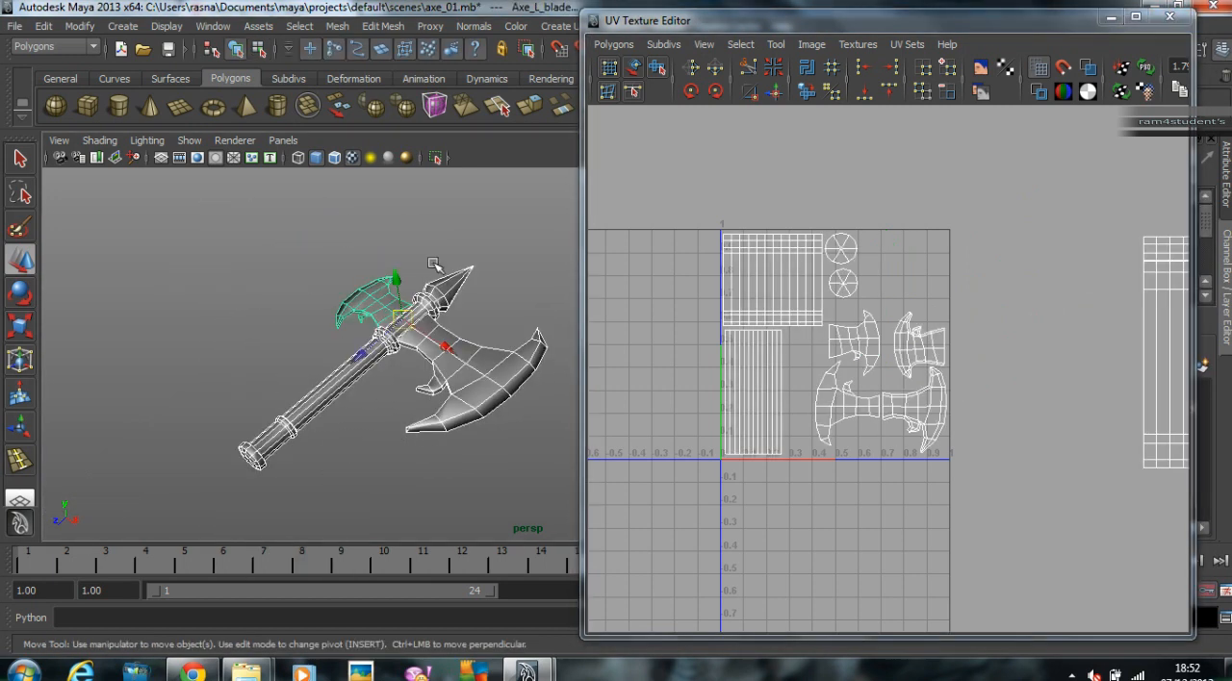
left_click(438, 294, "shift")
scroll(950, 354, "up", 4)
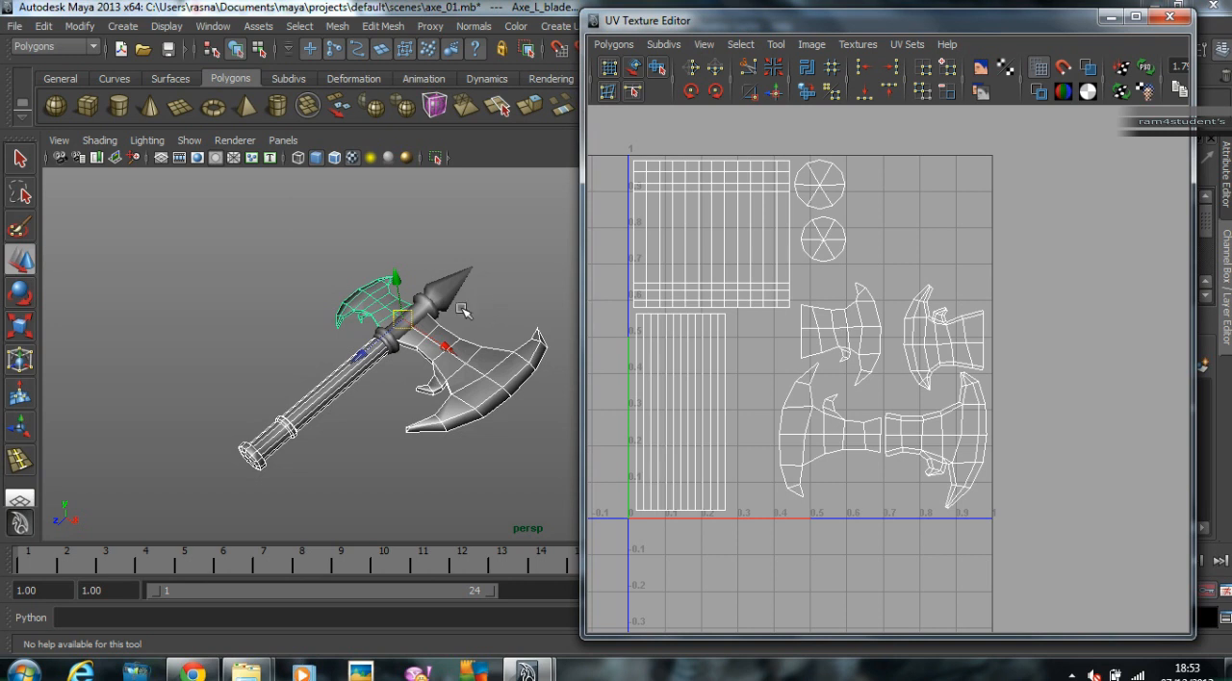
Step: Select the axe holder between the blades and all UVs of its cylinder shell
left_click(424, 310)
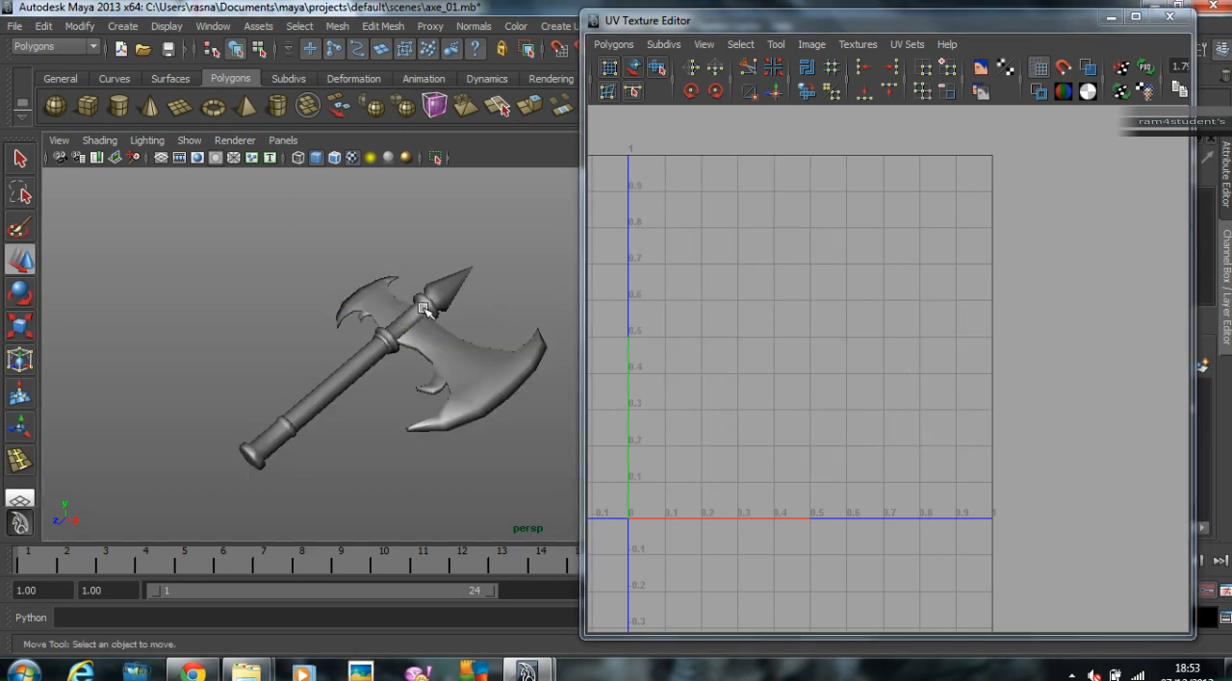
scroll(722, 294, "down", 2)
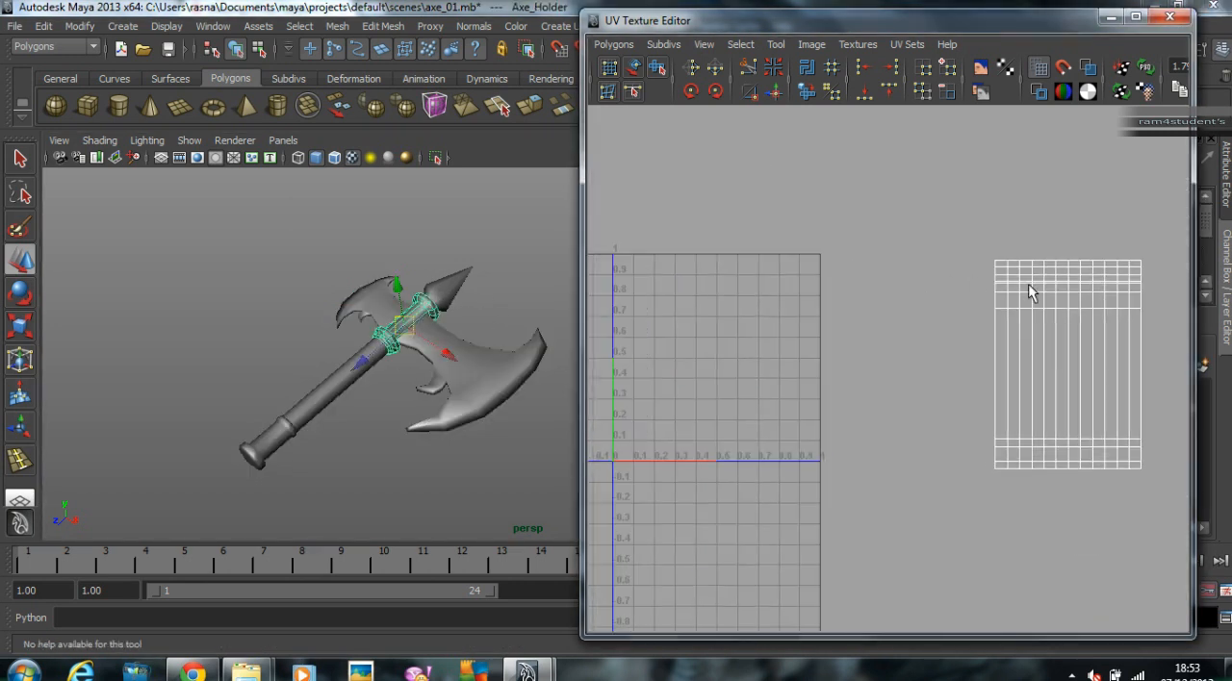
right_click_drag(1030, 293, 1029, 264)
left_click_drag(966, 204, 1135, 506)
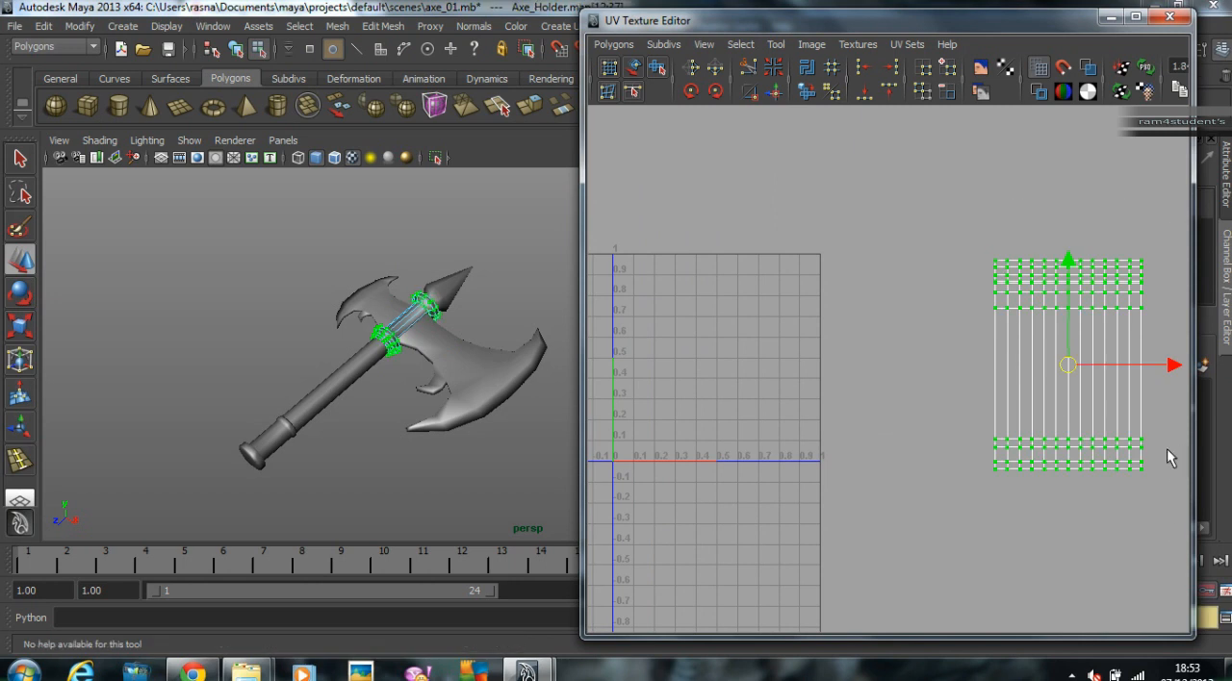
Step: Scale down the holder's cylinder shell and move it into the upper-right corner of the 0–1 space
key("r")
scroll(880, 348, "down", 2)
scroll(951, 354, "down", 1)
middle_click_drag(952, 355, 670, 363, "alt")
scroll(823, 383, "up", 3)
middle_click_drag(823, 383, 1030, 393, "alt")
key("e")
key("r")
middle_click_drag(1104, 393, 791, 351)
key("ctrl+z")
left_click_drag(949, 379, 729, 337)
key("w")
right_click_drag(728, 336, 1083, 380, "alt")
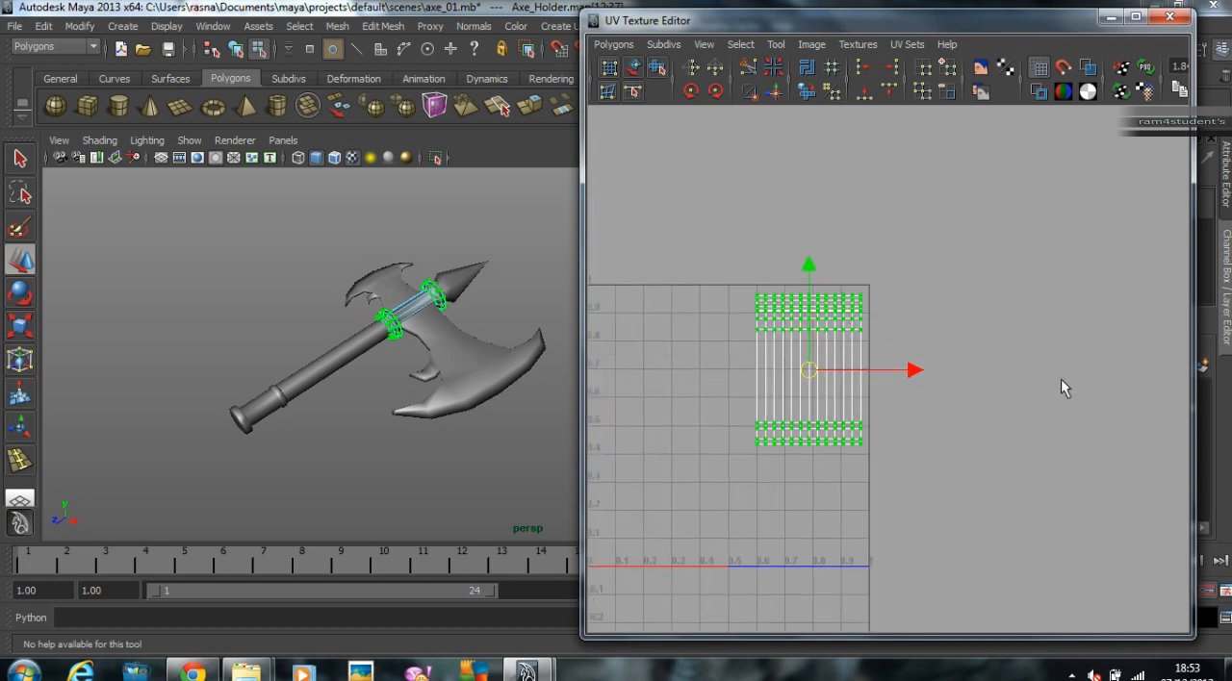
Step: Scale the holder's cylinder shell down further
key("r")
middle_click_drag(996, 328, 939, 328)
key("w")
Step: Return to object mode and check the resized holder shell against the other parts' UVs
left_click(248, 218)
right_click_drag(343, 323, 376, 332)
left_click(322, 282)
left_click_drag(305, 397, 306, 397)
middle_click_drag(306, 397, 375, 394, "alt")
Step: Reselect the holder's cylinder shell and shift it left along the upper part of the 0–1 space
right_click_drag(642, 350, 814, 349, "alt")
middle_click_drag(814, 348, 994, 337, "alt")
right_click_drag(919, 297, 980, 299)
left_click_drag(995, 315, 995, 318)
right_click_drag(932, 277, 1028, 439)
left_click_drag(931, 343, 841, 327)
key("w")
Step: Select the whole axe and move the holder's cylinder shell to the right of the lower handle's round caps
right_click_drag(438, 368, 508, 341)
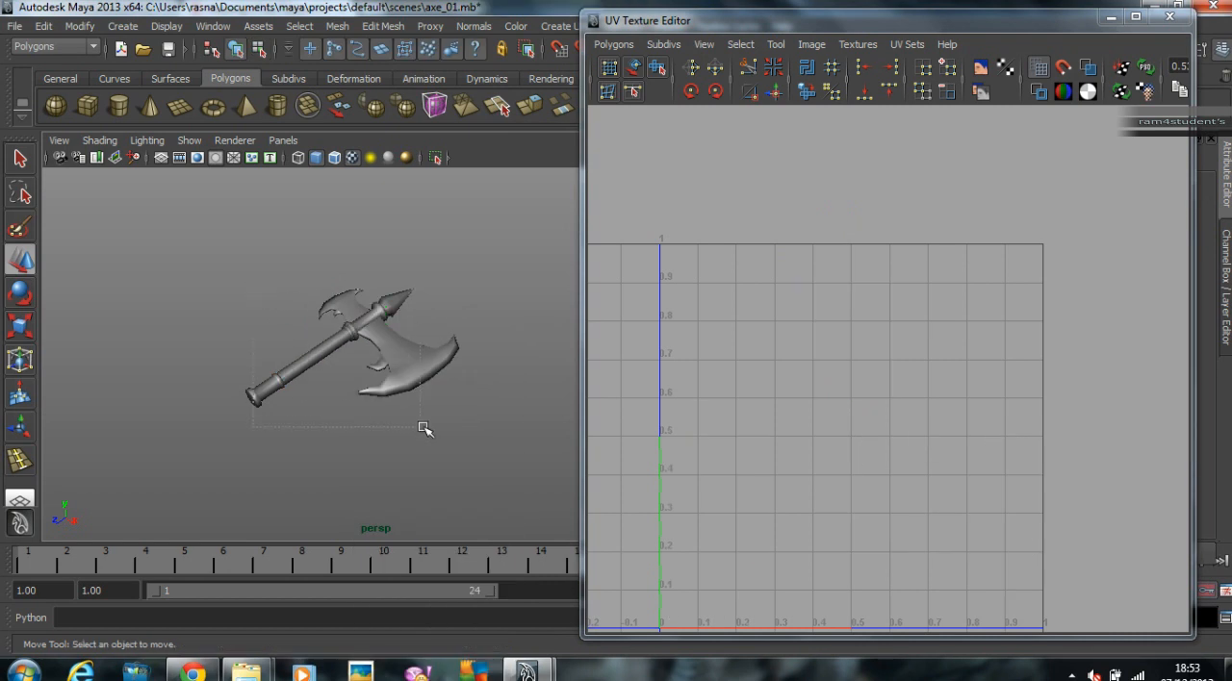
left_click_drag(414, 424, 414, 424)
scroll(909, 402, "down", 1)
scroll(904, 315, "up", 2)
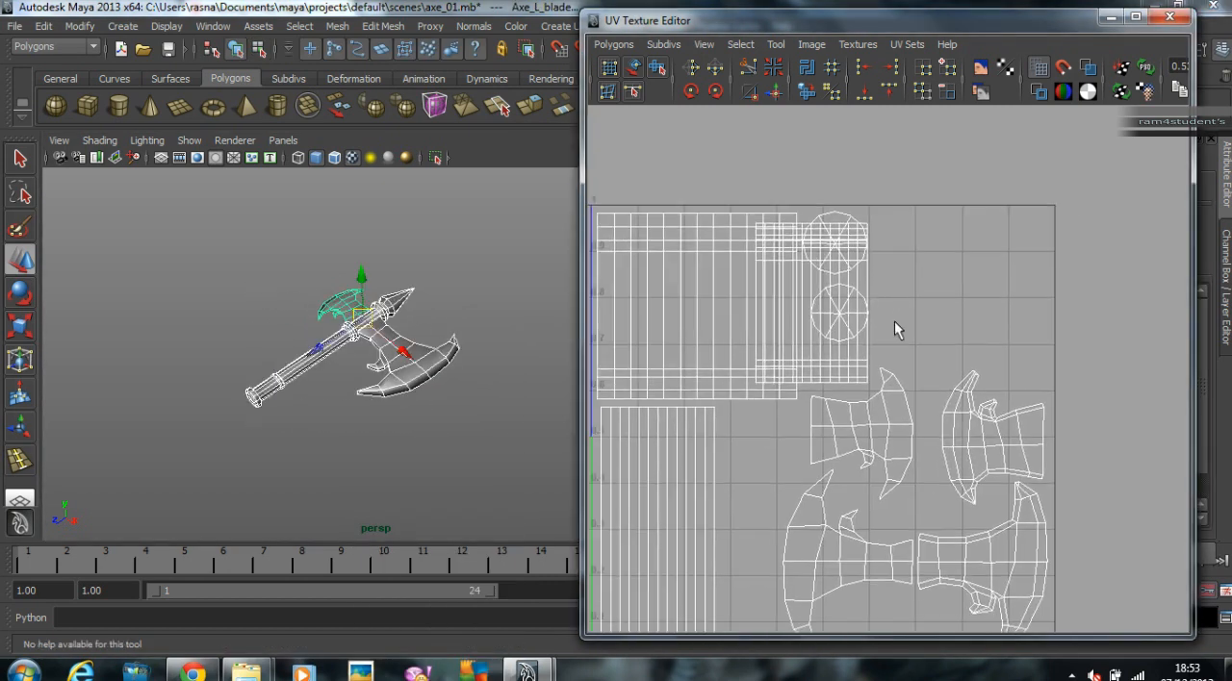
right_click_drag(860, 346, 954, 516)
key("w")
left_click(865, 360)
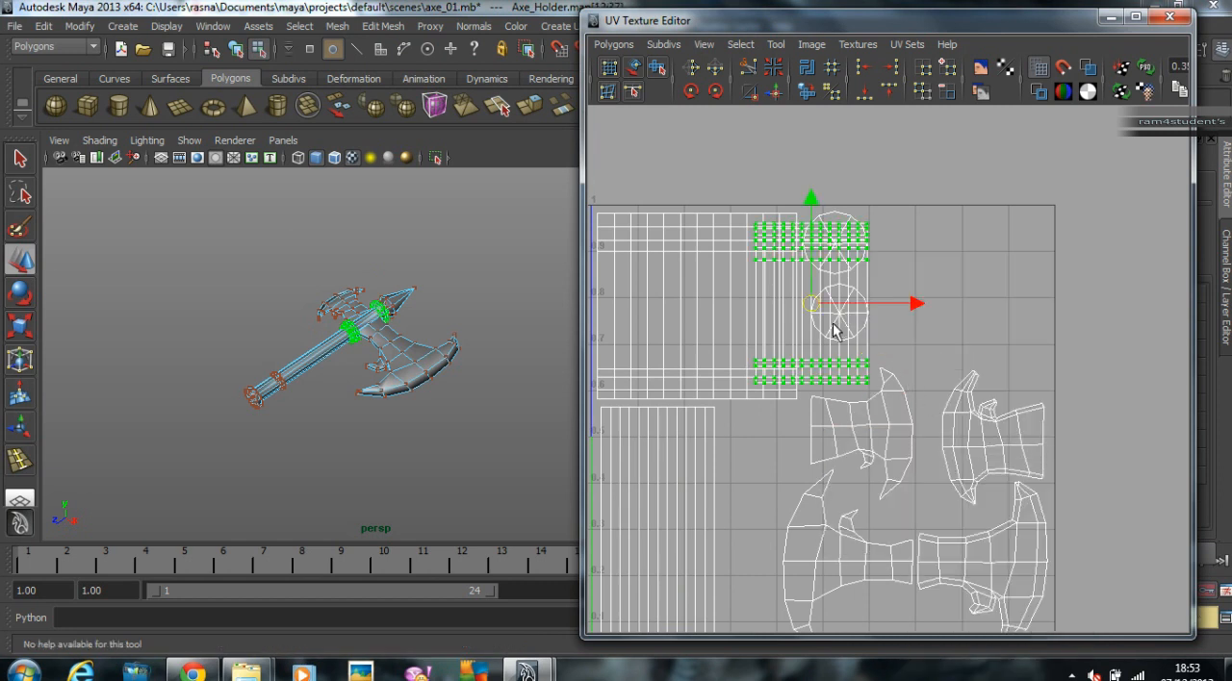
left_click_drag(826, 306, 939, 300)
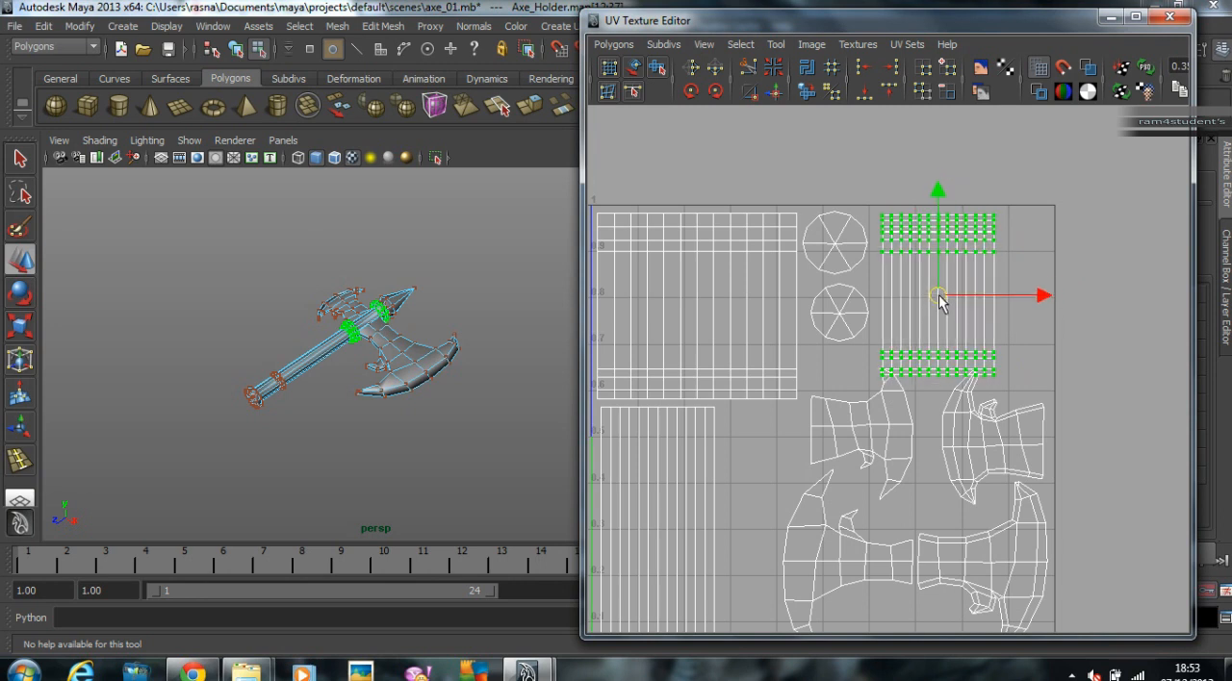
Step: Move the small blade's left UV shell down and left, clear of the holder's cylinder shell
middle_click_drag(840, 377, 844, 295, "alt")
right_click_drag(844, 295, 914, 334, "alt")
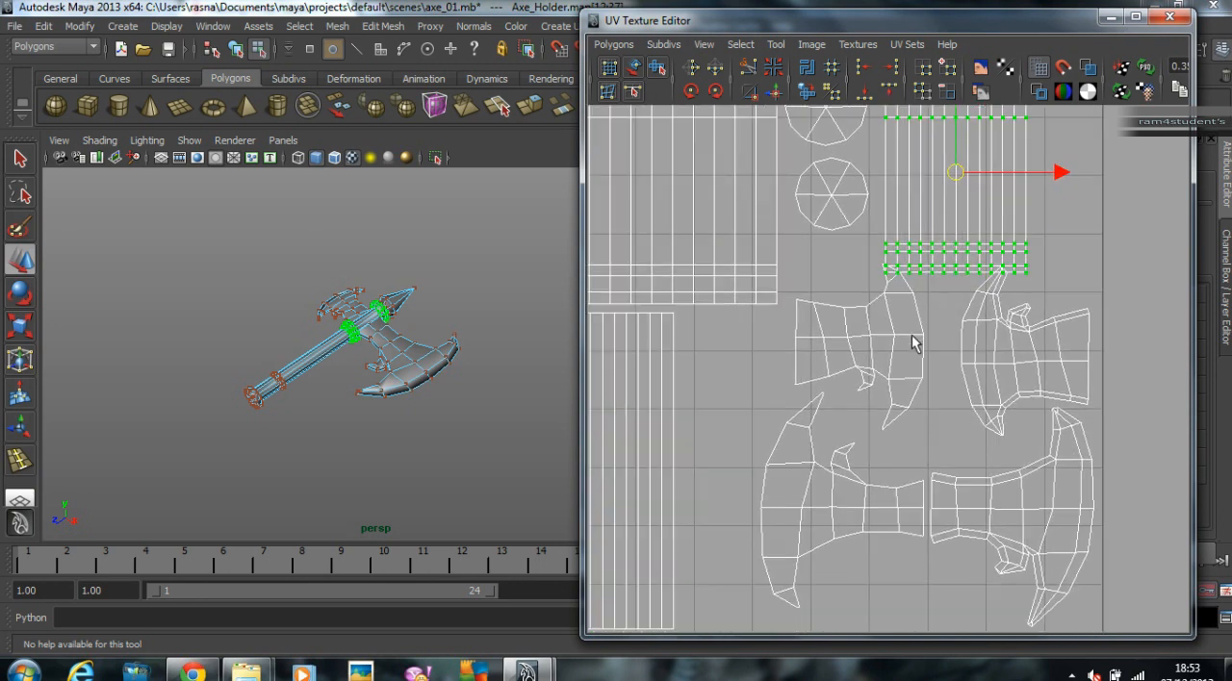
left_click_drag(922, 352, 923, 353)
right_click_drag(921, 335, 992, 337)
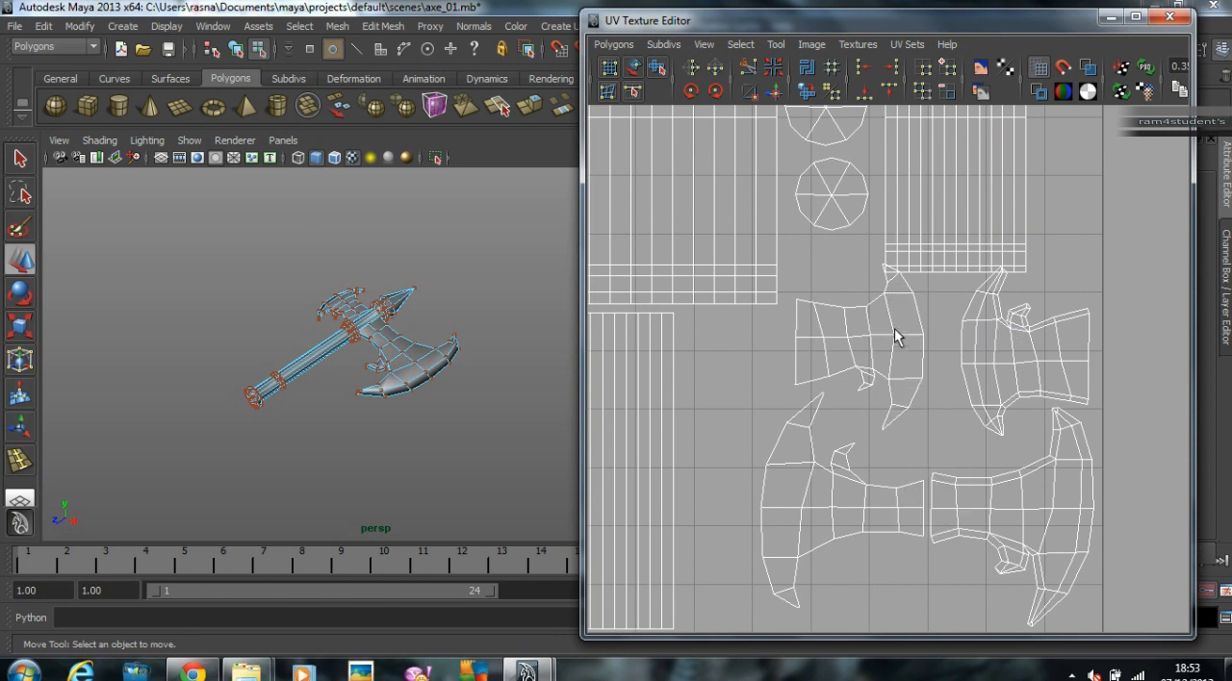
left_click_drag(892, 327, 925, 353)
right_click_drag(909, 340, 991, 491)
left_click_drag(864, 349, 843, 366)
Step: Move the small blade's right UV shell down and left, clear of the holder's cylinder shell
left_click_drag(965, 330, 1012, 369)
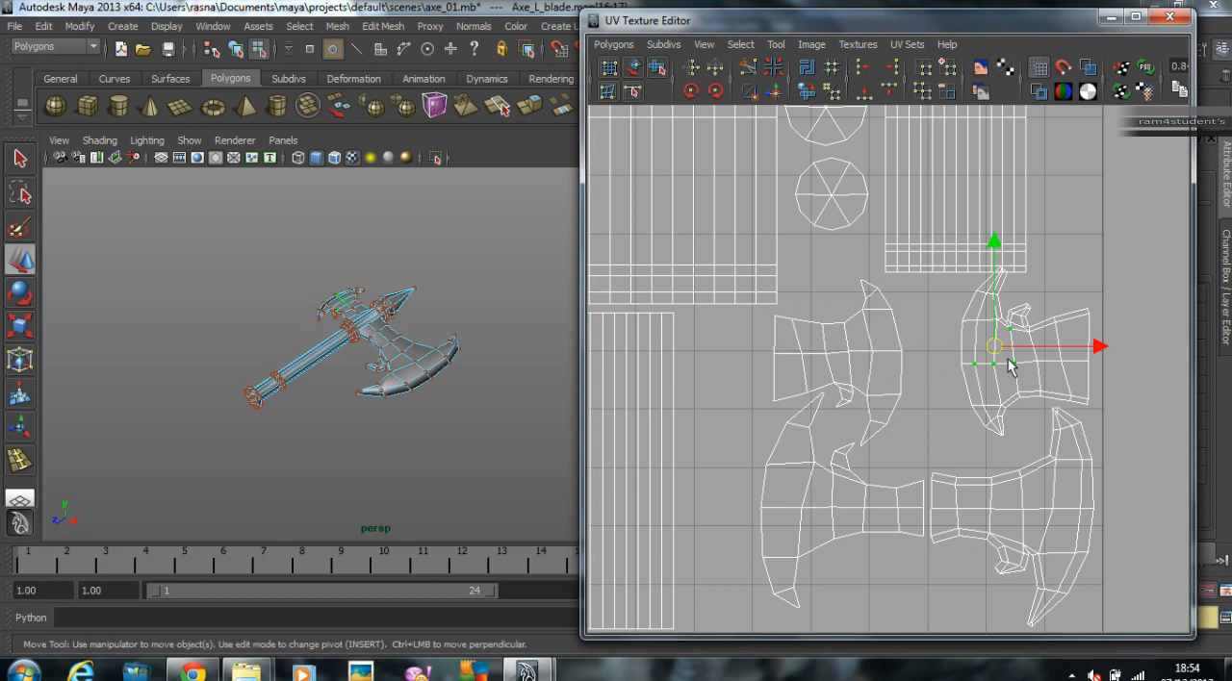
right_click_drag(991, 358, 1100, 508)
left_click_drag(1027, 350, 982, 373)
Step: Bring the holder's two round cap shells beside the upper-right edge of the 0–1 space
scroll(885, 338, "down", 10)
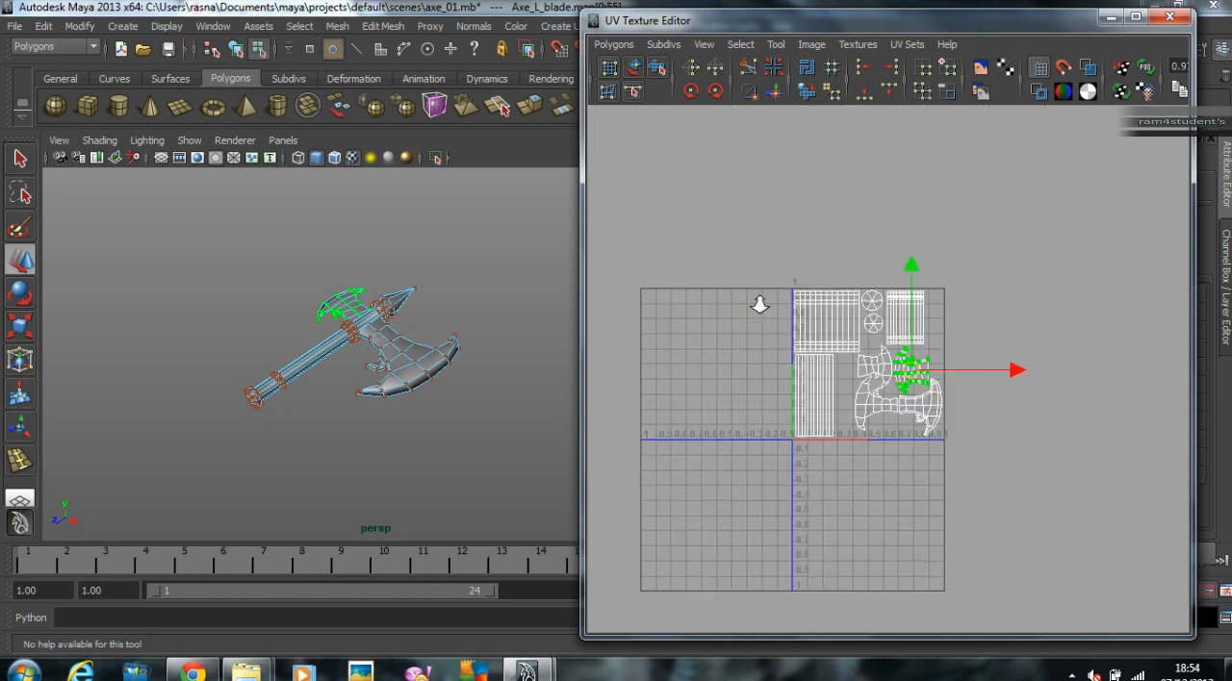
middle_click_drag(949, 329, 732, 334, "alt")
left_click_drag(1064, 302, 755, 337)
scroll(930, 348, "up", 5)
middle_click_drag(895, 345, 1163, 342, "alt")
right_click_drag(903, 322, 1169, 319, "alt")
middle_click_drag(816, 204, 827, 237, "alt")
middle_click_drag(941, 273, 926, 276)
Step: Scale down the first of the holder's two round cap shells and place it beside the holder's cylinder shell inside the 0–1 space
left_click(906, 232)
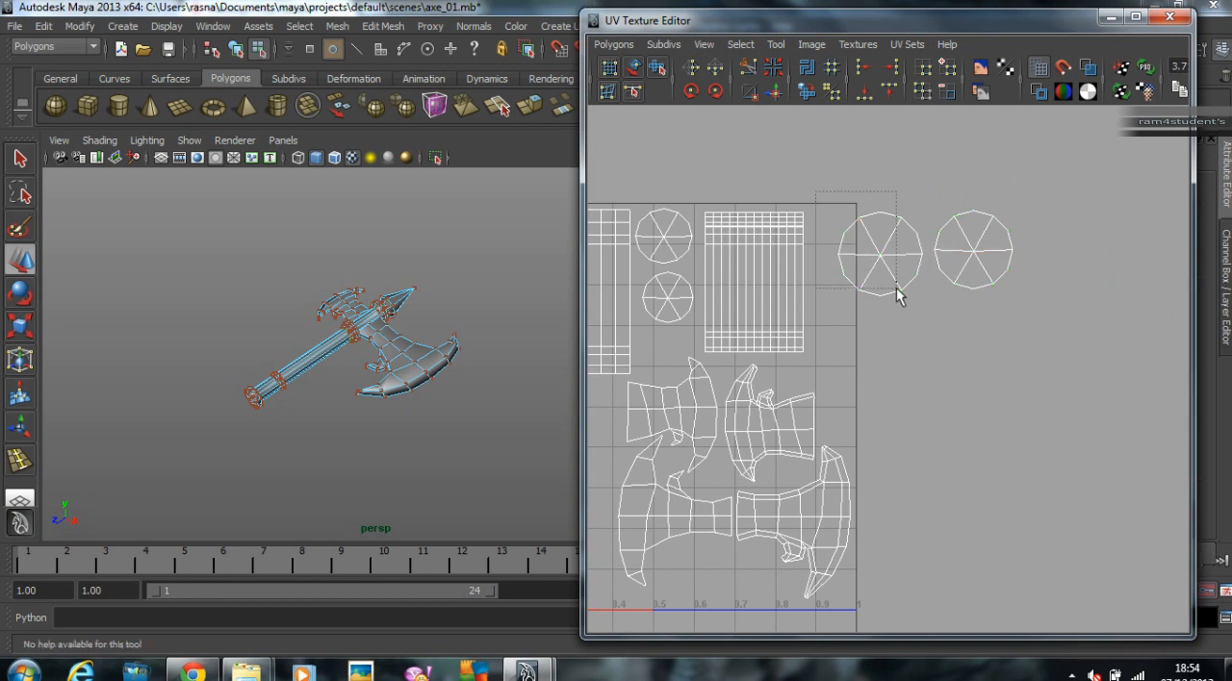
left_click_drag(923, 304, 923, 305)
key("r")
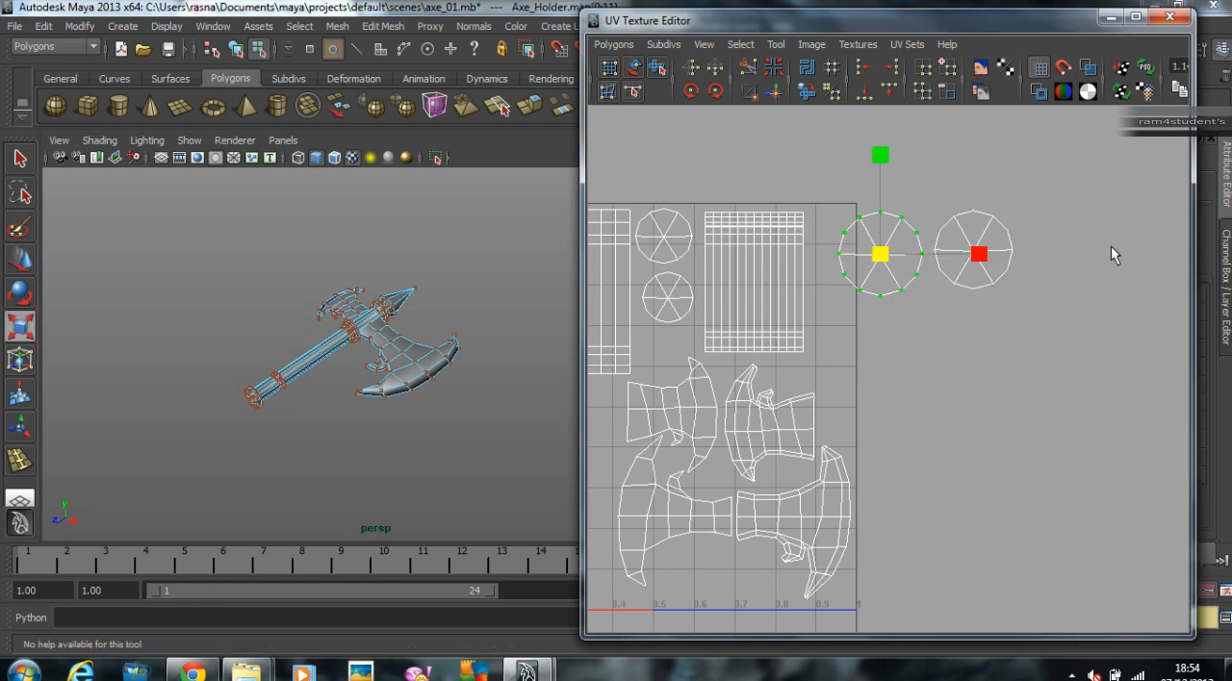
middle_click_drag(1089, 259, 1063, 287)
key("w")
middle_click_drag(1059, 288, 1012, 271)
Step: Scale down the holder's second round cap shell and stack it below the first cap beside the cylinder shell
left_click_drag(1029, 290, 1030, 291)
key("r")
middle_click_drag(1061, 292, 895, 338)
key("w")
right_click_drag(933, 336, 708, 315, "alt")
middle_click_drag(708, 316, 868, 244, "alt")
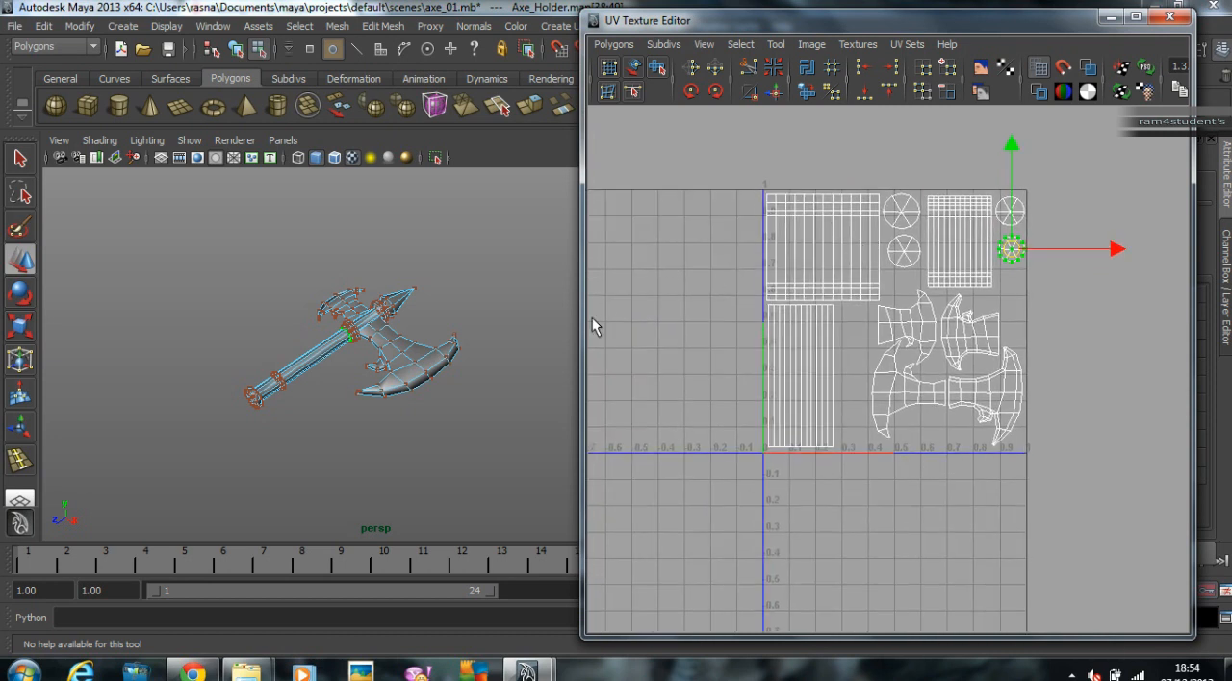
Step: Find the tip's shell outside the 0–1 space and select all of its UVs
right_click_drag(401, 302, 485, 278)
left_click_drag(275, 291, 481, 450)
right_click_drag(987, 434, 780, 430, "alt")
middle_click_drag(1017, 412, 858, 459, "alt")
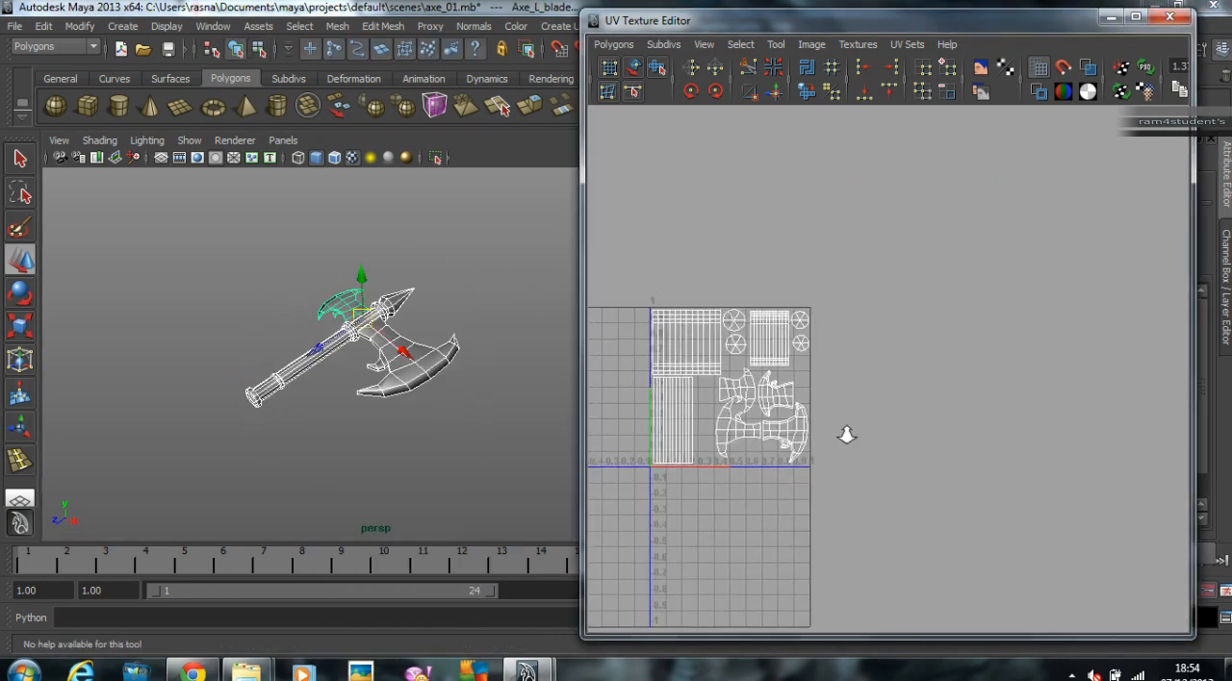
right_click_drag(1012, 435, 784, 429, "alt")
middle_click_drag(780, 432, 989, 370, "alt")
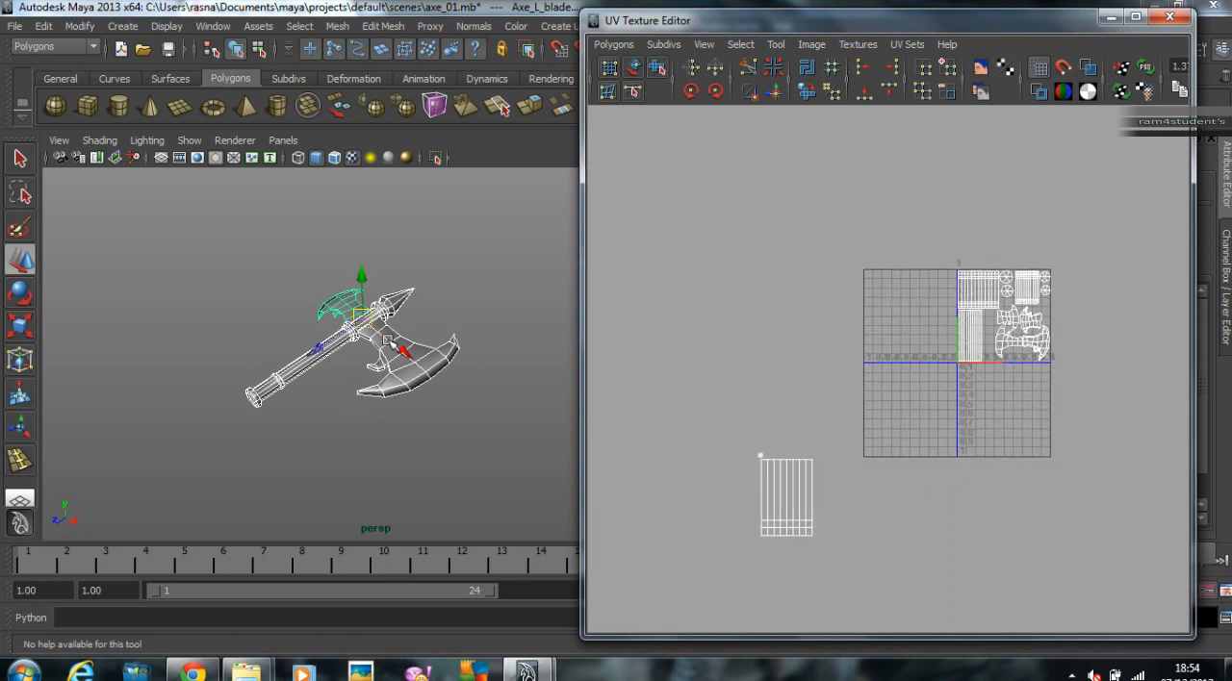
left_click(399, 308)
mouse_move(655, 502)
right_mouse_down("alt")
mouse_move(756, 451)
mouse_move(737, 473)
mouse_move(817, 473)
right_mouse_up("alt")
left_click_drag(703, 460, 880, 621)
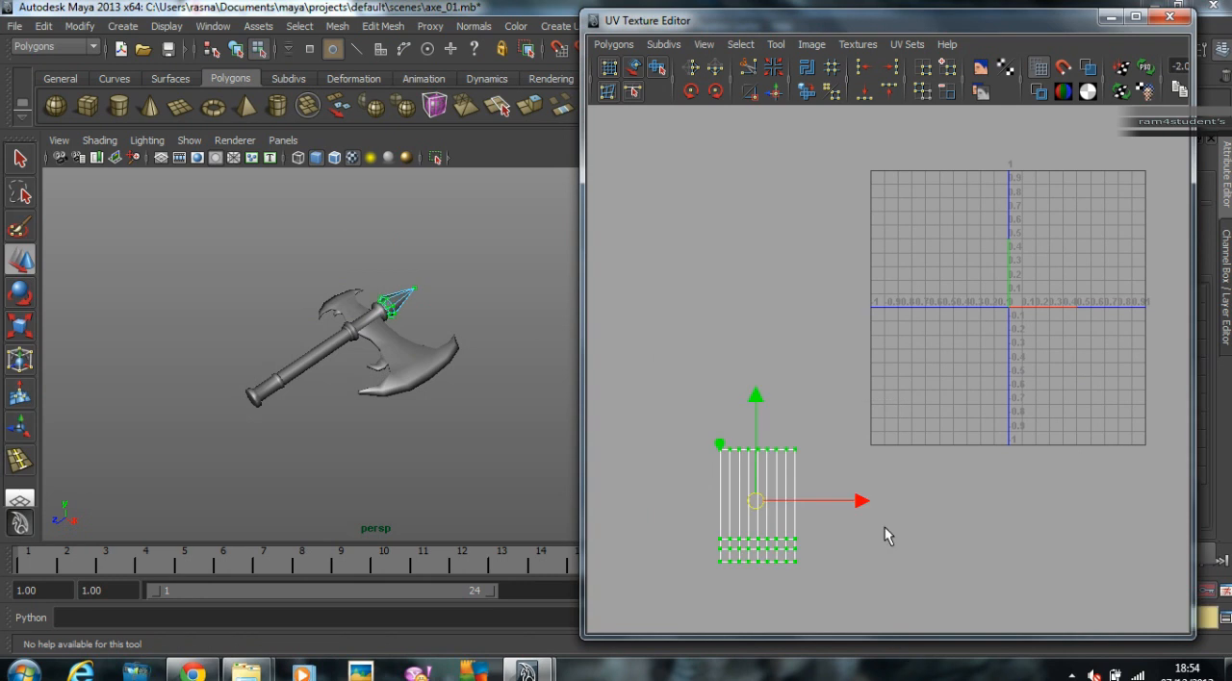
Step: Scale down the tip's shell and move it just below the lower-left corner of the 0–1 space
key("r")
middle_click_drag(931, 443, 1183, 280)
key("w")
middle_click_drag(1058, 406, 889, 480, "alt")
right_click_drag(818, 479, 948, 443, "alt")
left_click(366, 286)
key("ctrl+z")
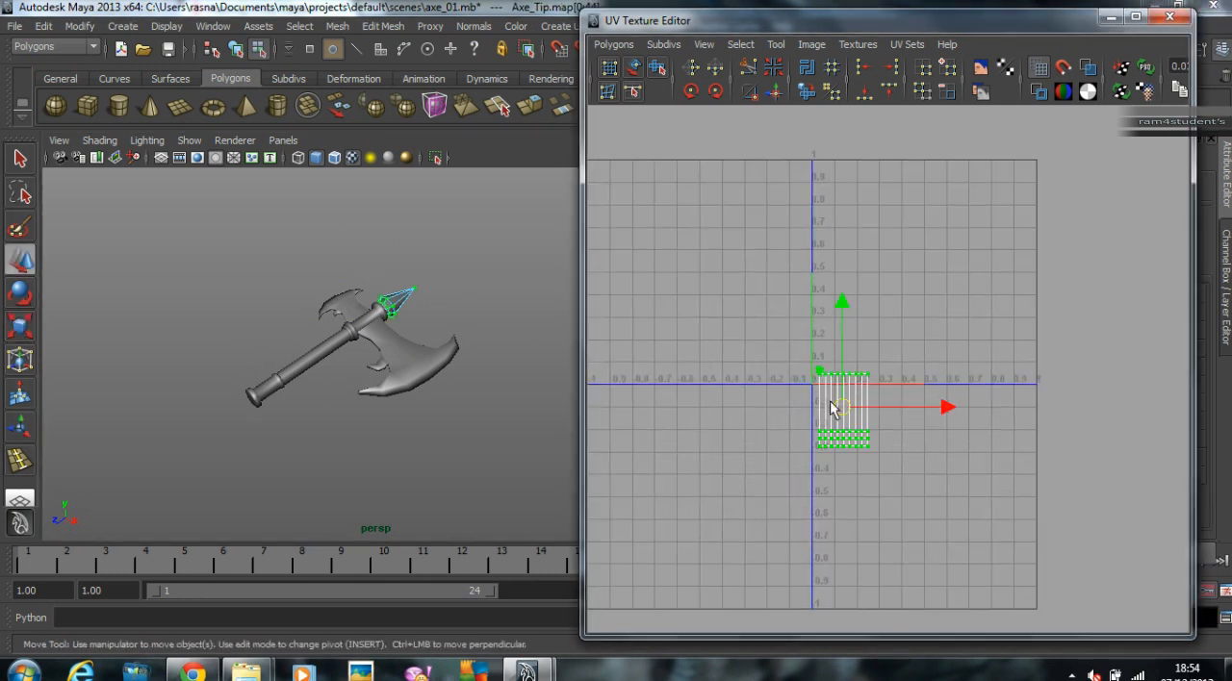
left_click_drag(842, 406, 852, 443)
Step: Select the whole axe to show every shell together, and select the UVs of the tip's shell
left_click(699, 392)
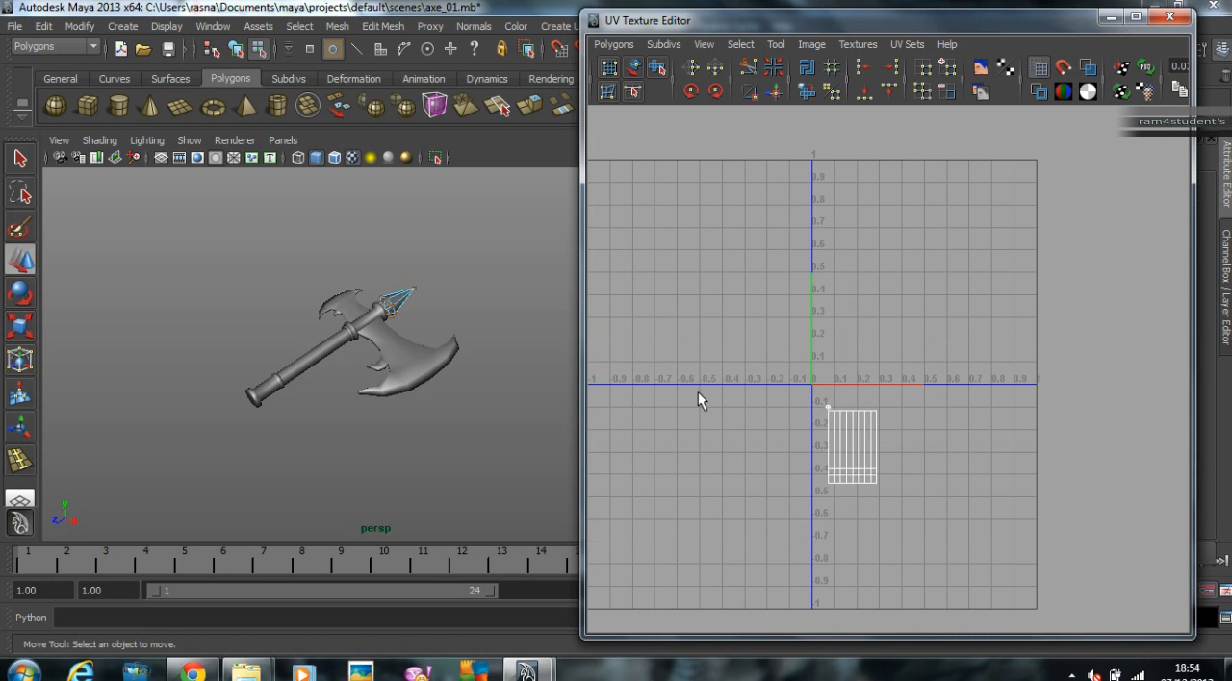
left_click(388, 294)
left_click_drag(253, 269, 421, 417)
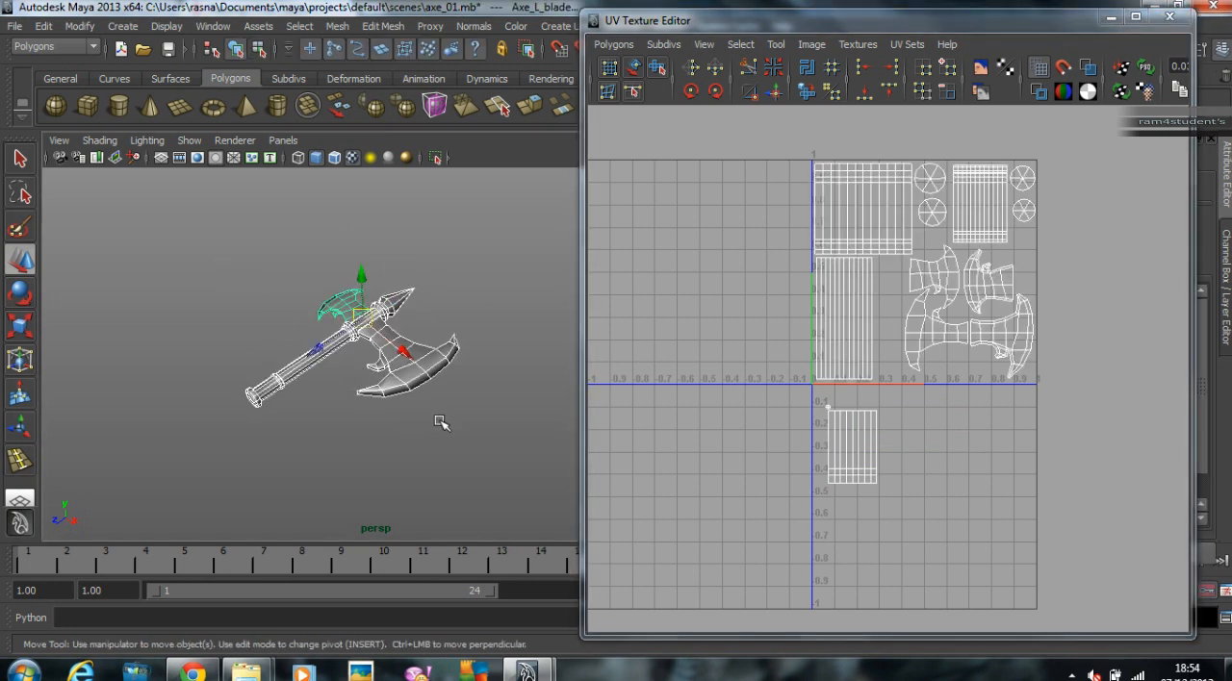
right_click_drag(865, 398, 1100, 447, "alt")
middle_click_drag(965, 415, 972, 366, "alt")
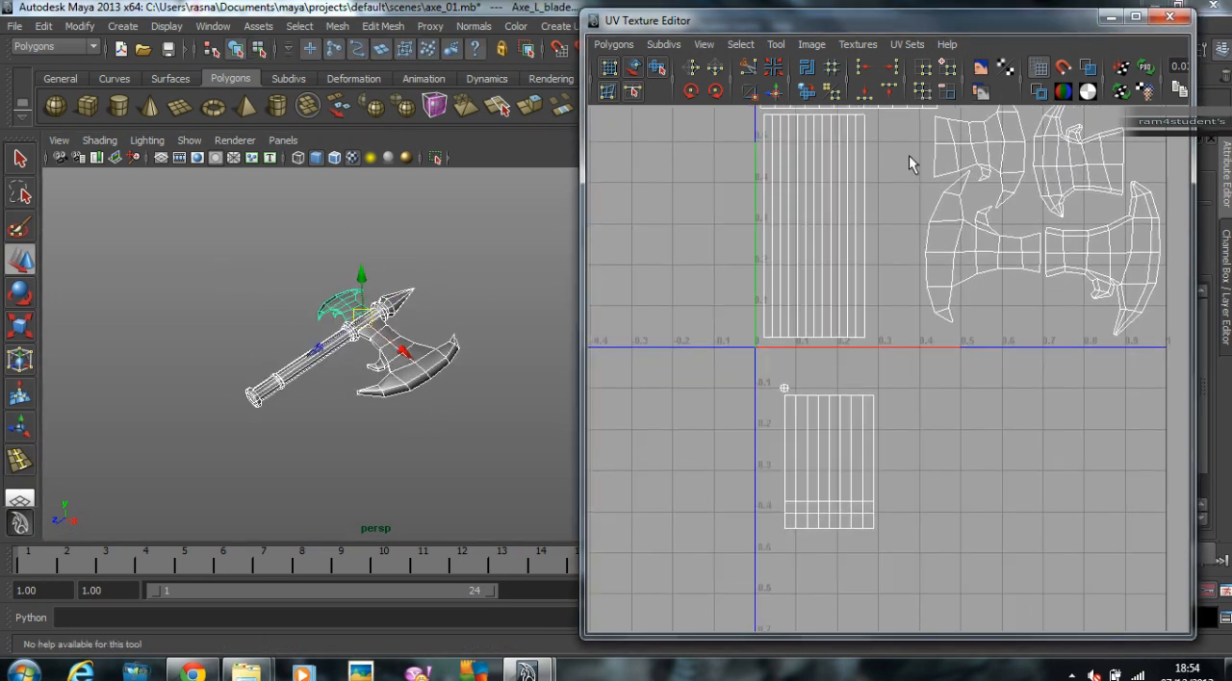
right_click_drag(836, 493, 969, 515)
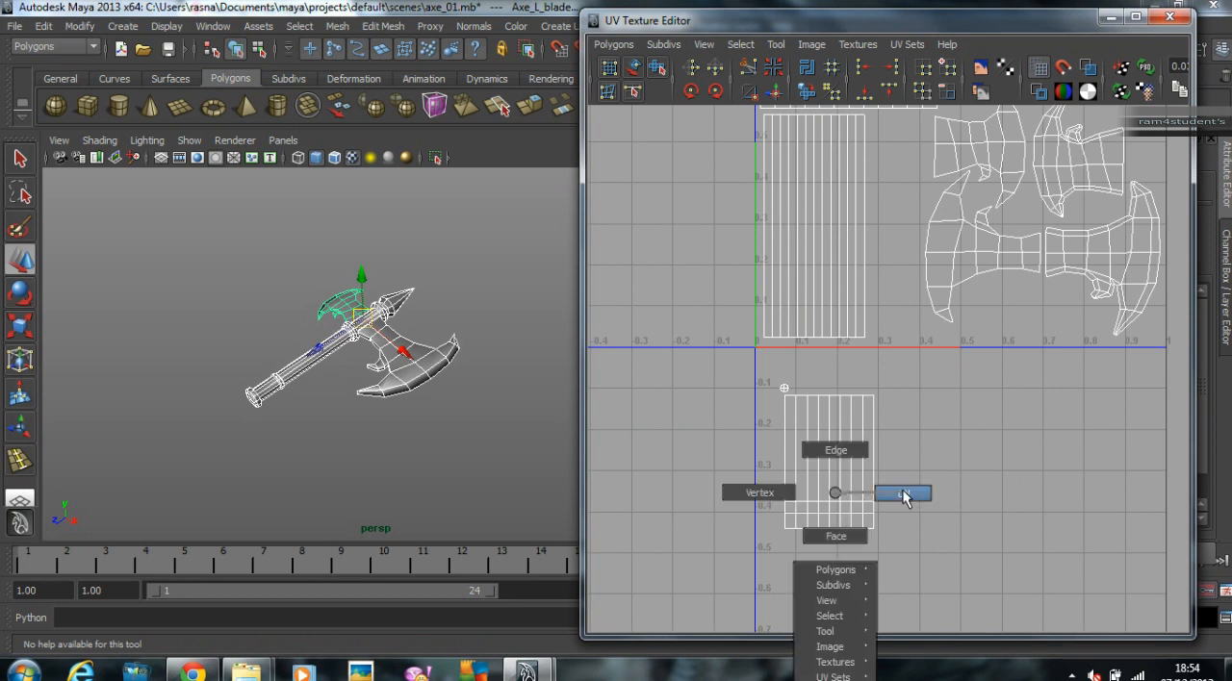
right_click_drag(902, 490, 902, 490)
left_click_drag(756, 381, 999, 603)
Step: Shrink the tip's shell and fit it into the gap between the wooden shaft's shell and the blade shells
key("r")
middle_click_drag(1069, 409, 1013, 441)
key("w")
middle_click_drag(938, 424, 898, 476, "alt")
middle_click_drag(915, 468, 979, 199)
key("r")
mouse_move(961, 251)
middle_mouse_down()
mouse_move(973, 241)
mouse_move(950, 271)
middle_mouse_up()
key("w")
key("r")
key("w")
right_click_drag(1012, 277, 912, 272, "alt")
middle_click_drag(912, 272, 875, 296, "alt")
right_click(844, 299)
Step: Select the whole axe and examine the complete UV layout for overlaps within the 0–1 space
right_click_drag(404, 366, 503, 326)
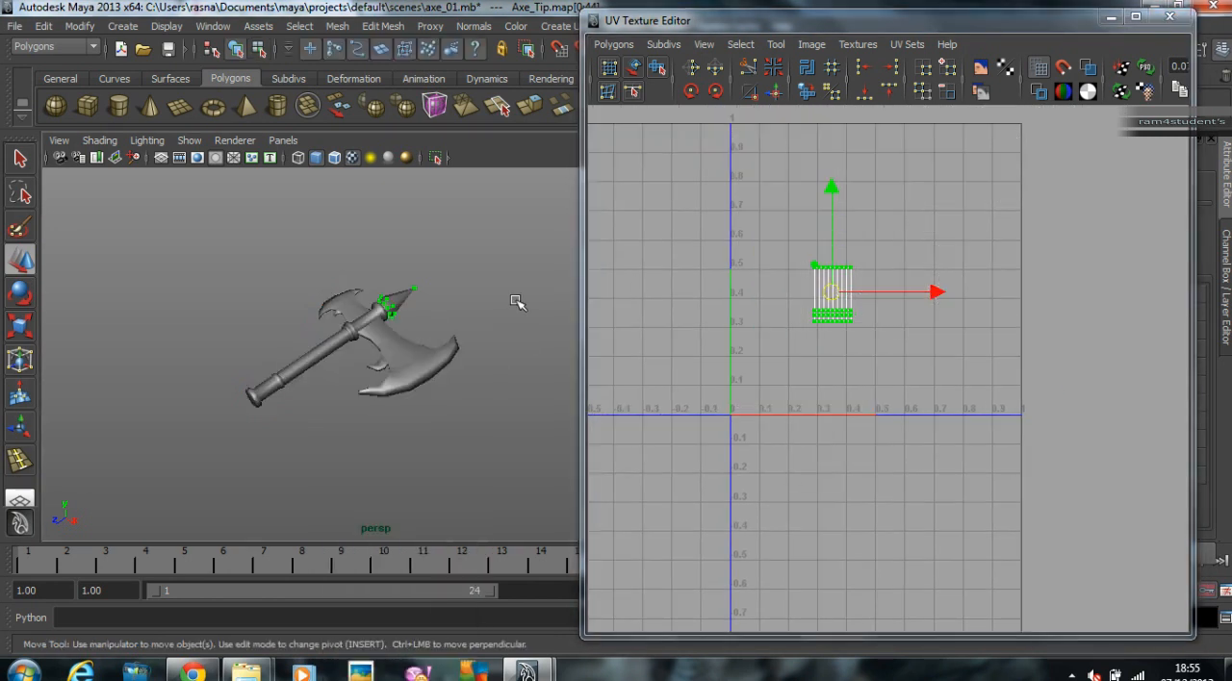
left_click(502, 325)
scroll(478, 337, "up", 3)
left_click_drag(192, 294, 510, 466)
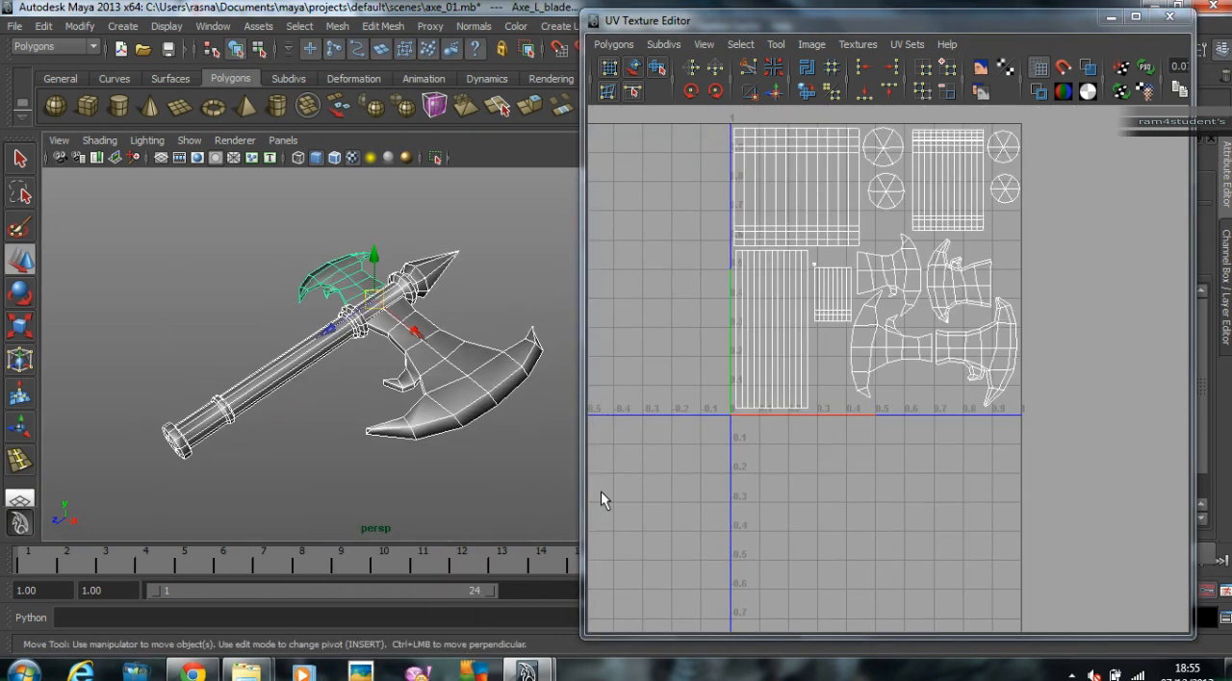
key("a")
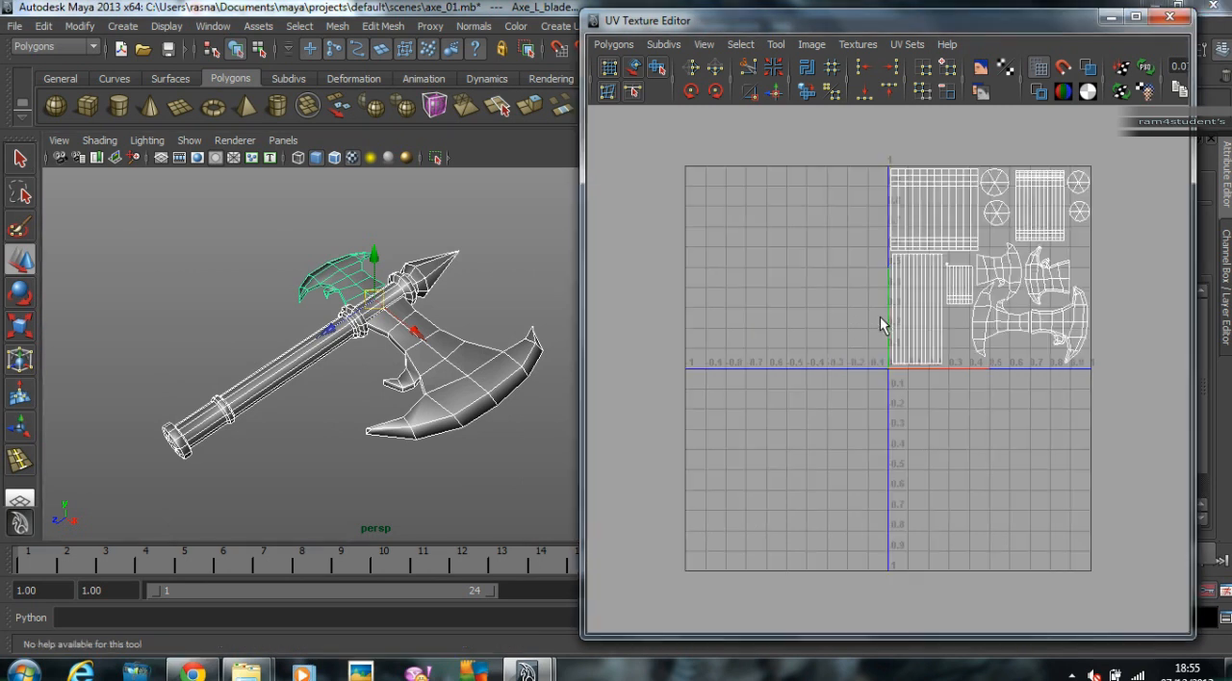
right_click_drag(741, 360, 943, 317, "alt")
middle_click_drag(943, 316, 808, 393, "alt")
right_click_drag(809, 393, 1046, 401, "alt")
middle_click_drag(952, 389, 939, 446, "alt")
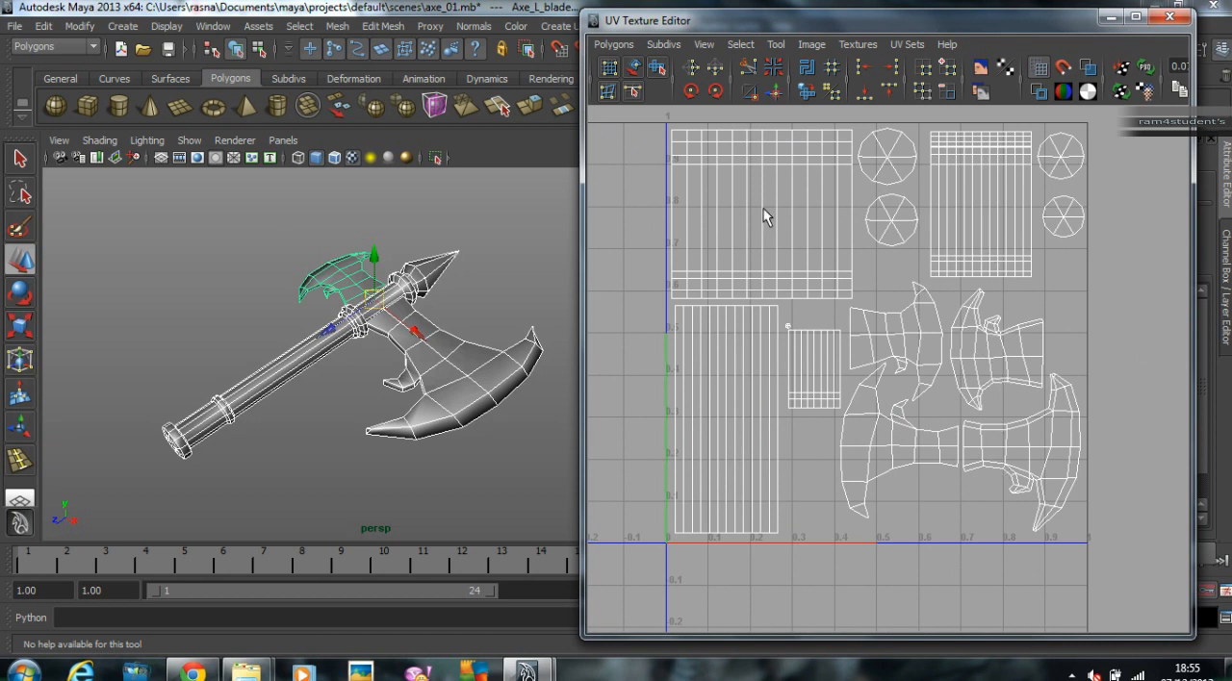
Step: Inspect the UV shells of the lower handle, wooden shaft, tip and holder one part at a time
left_click(274, 442)
left_click(189, 445)
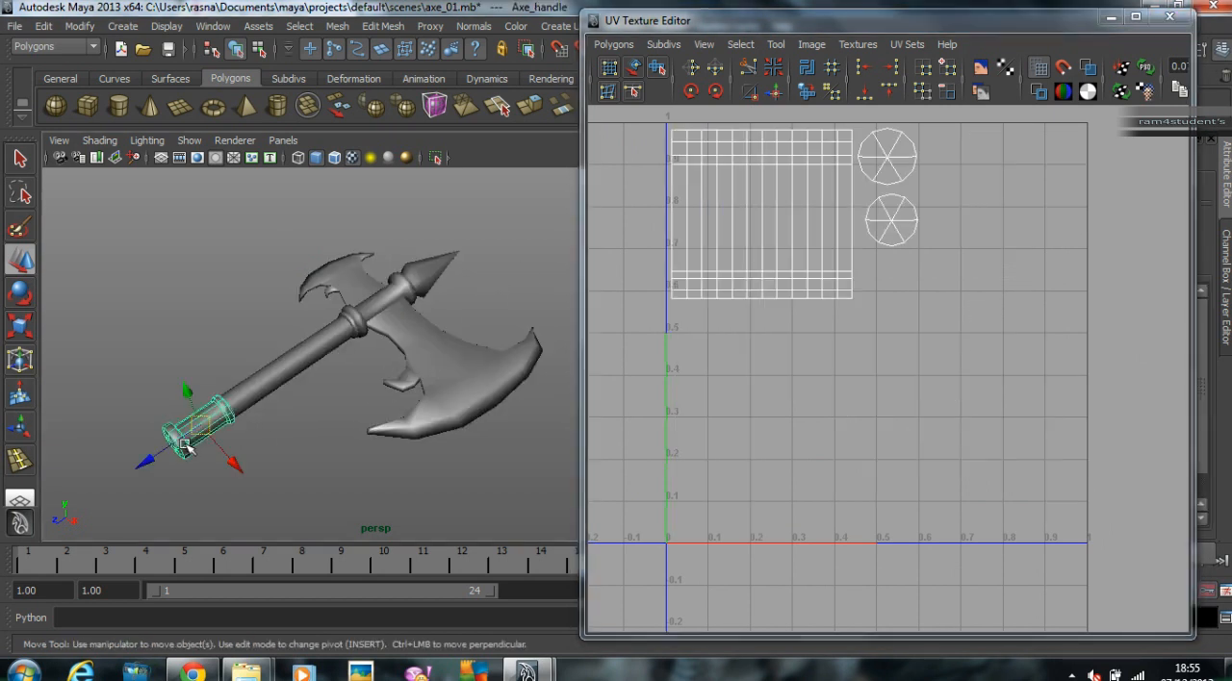
left_click(298, 371)
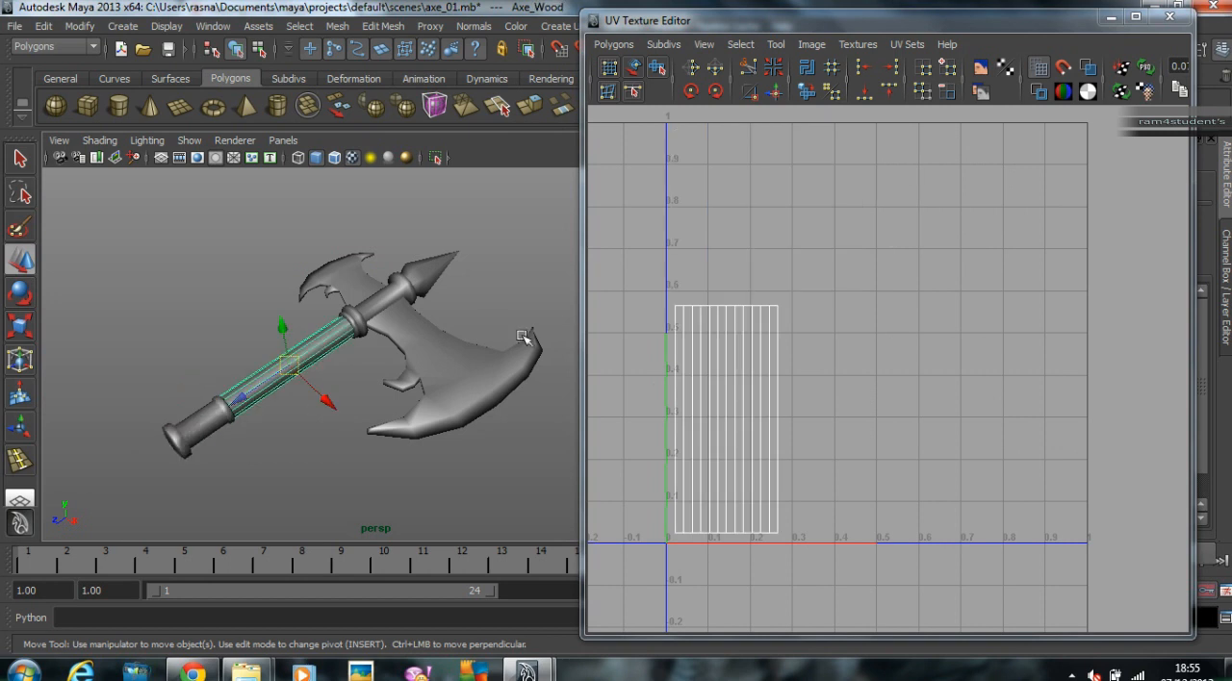
left_click(428, 256)
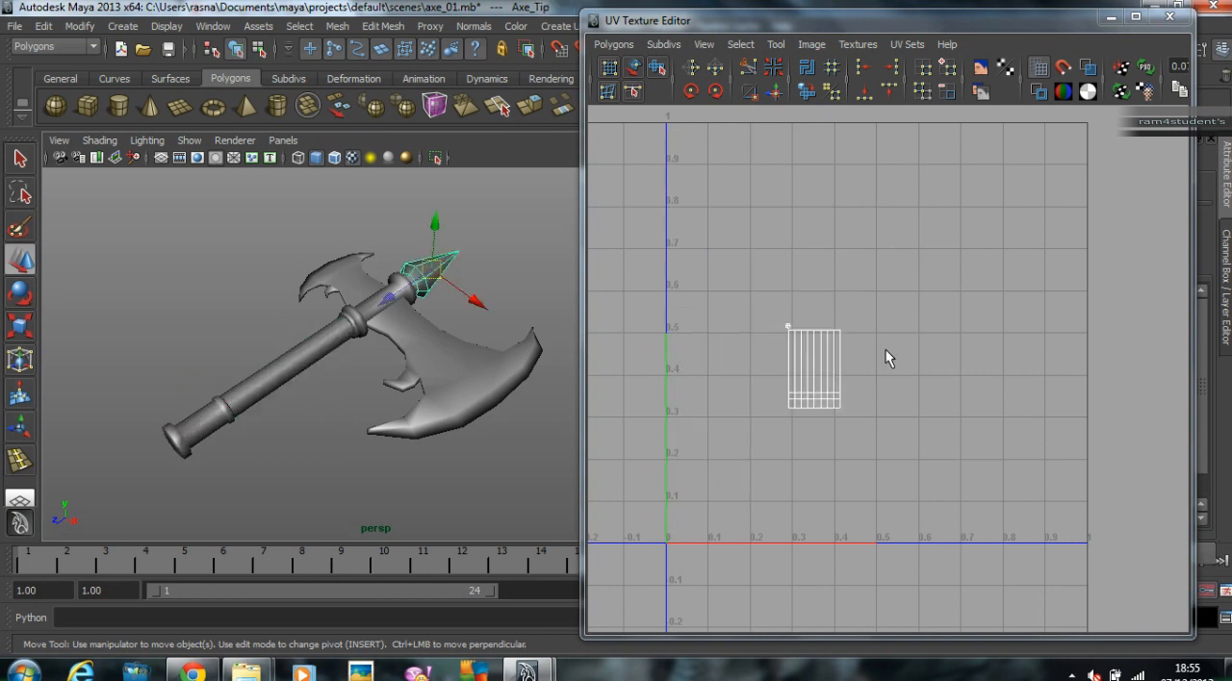
left_click(367, 306)
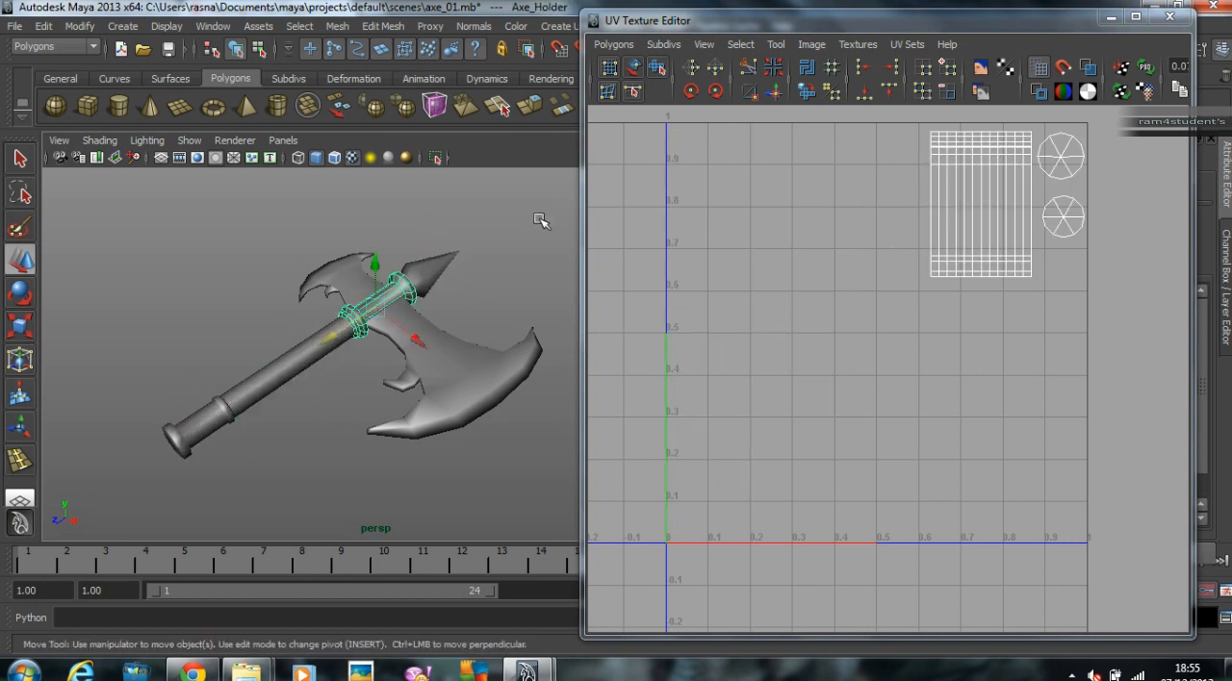
left_click(525, 246)
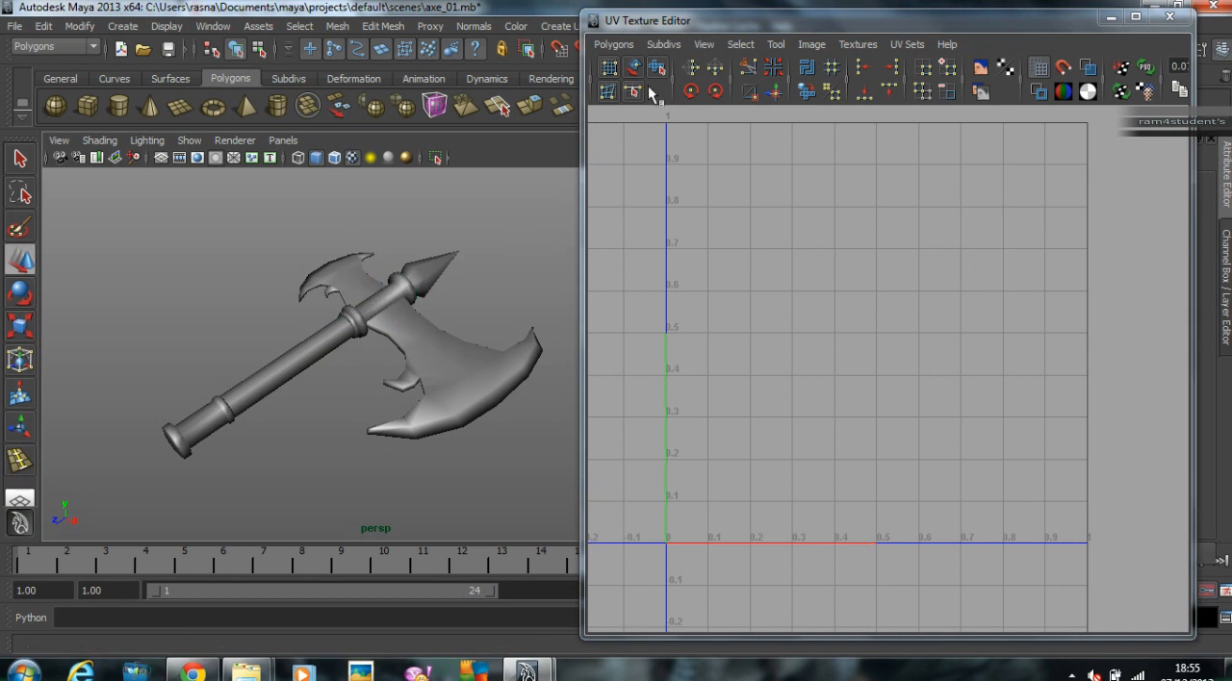
Step: Close the UV Texture Editor and display the Channel Box / Layer Editor instead of the Attribute Editor
left_click(1169, 16)
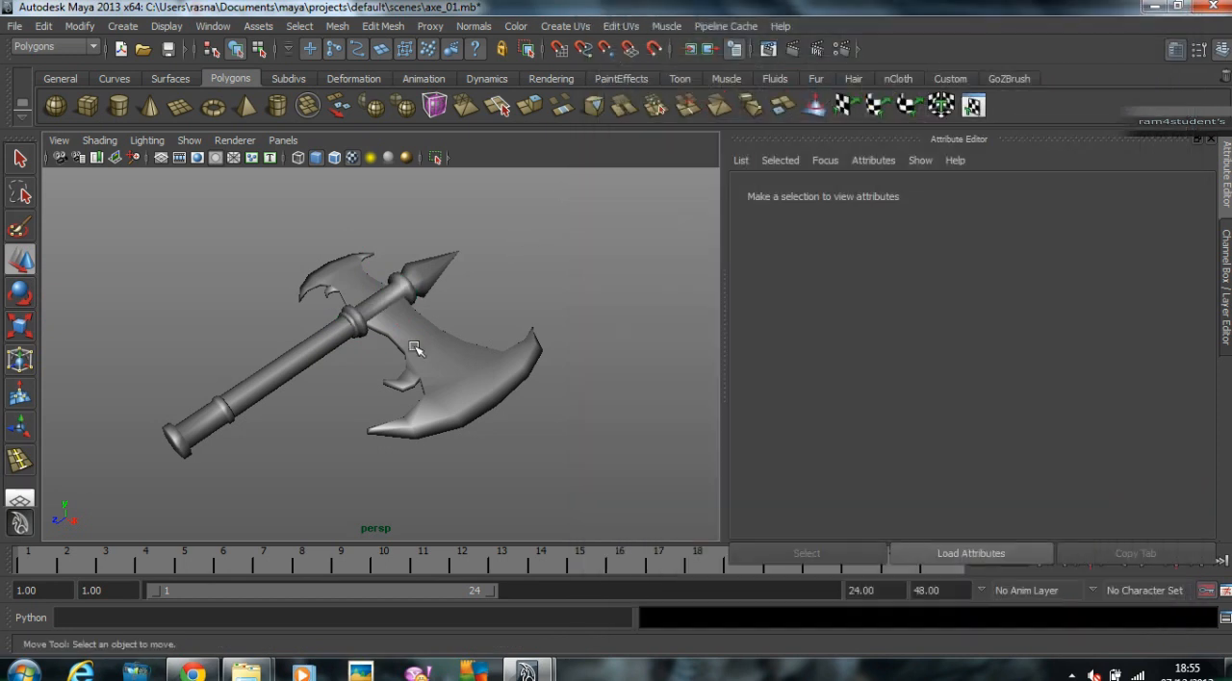
scroll(497, 335, "up", 2)
key("ctrl+a")
scroll(504, 343, "down", 3)
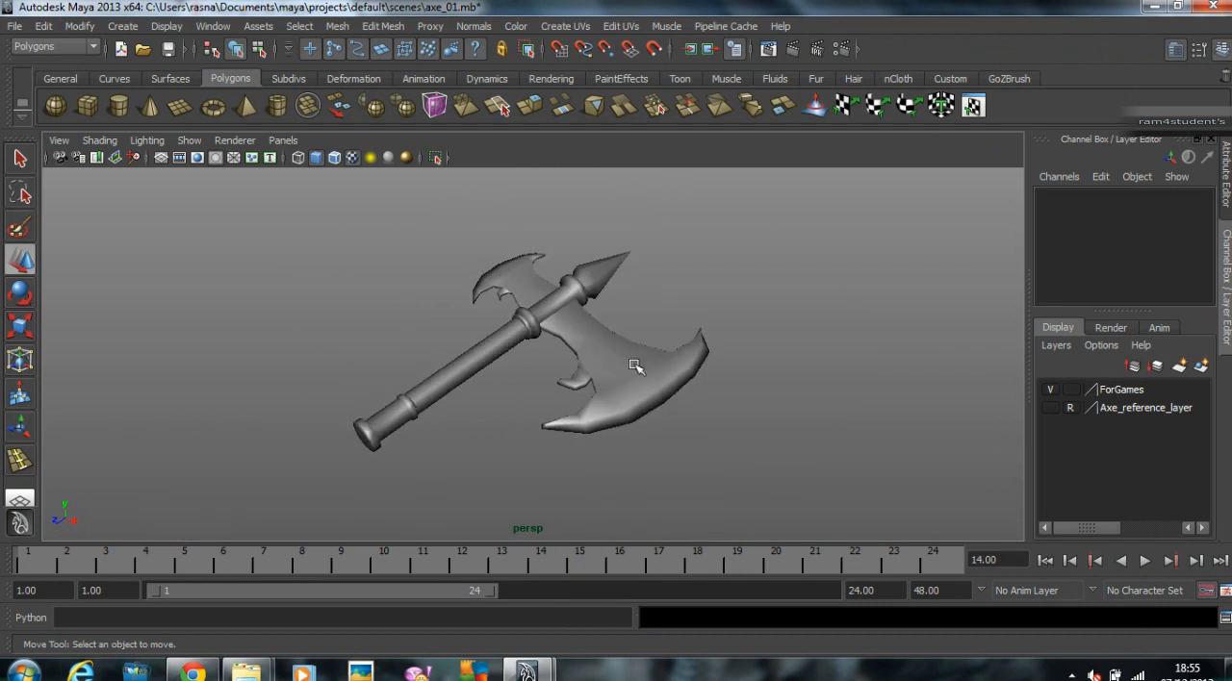
Step: Duplicate the whole axe onto a new display layer and hide the ForGames layer
left_click_drag(691, 448, 693, 449)
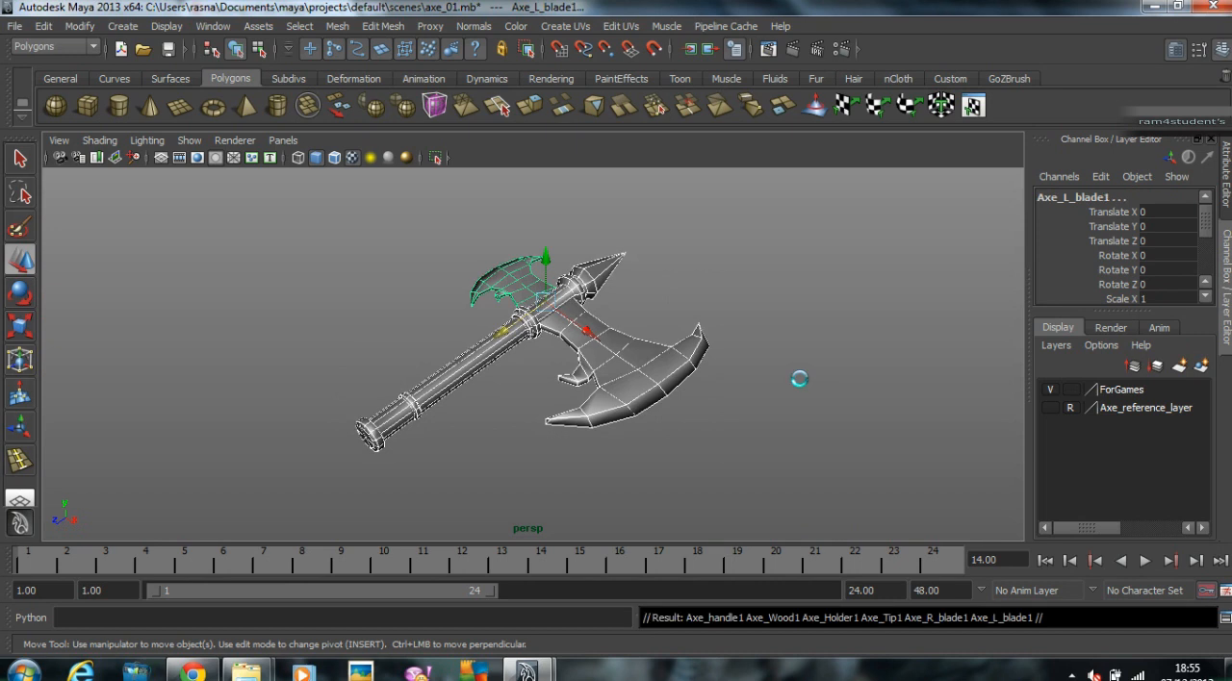
left_click(1201, 366)
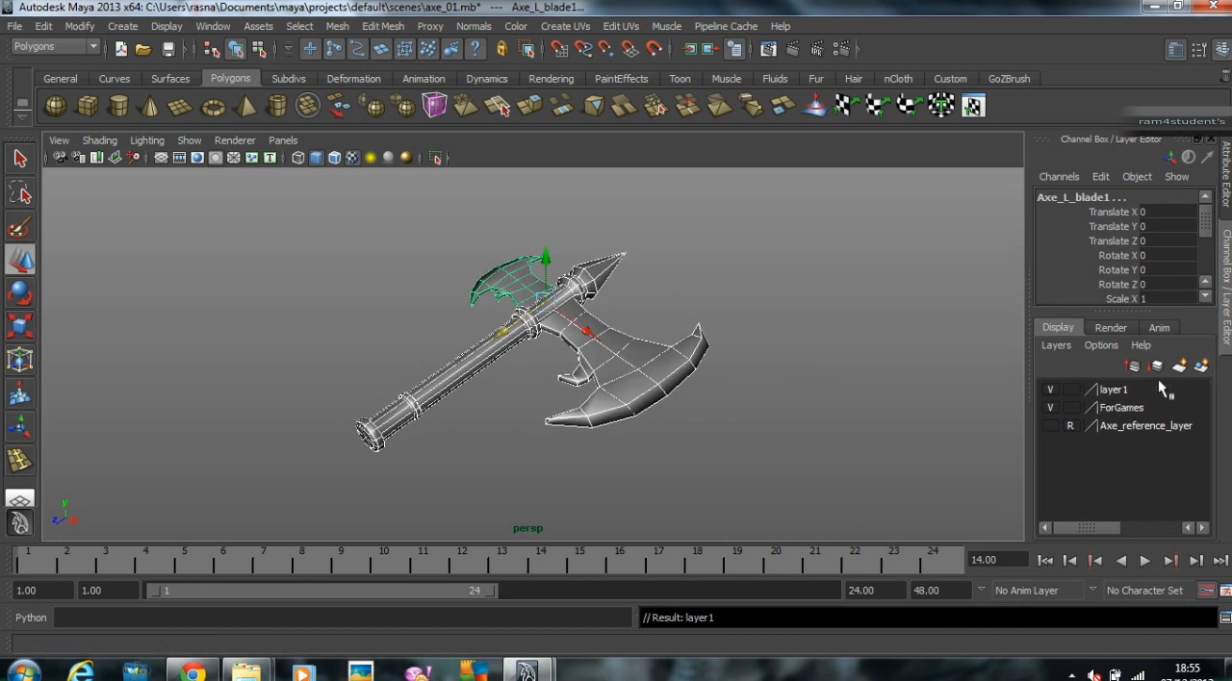
left_click(1050, 390)
left_click(1050, 408)
left_click(1050, 390)
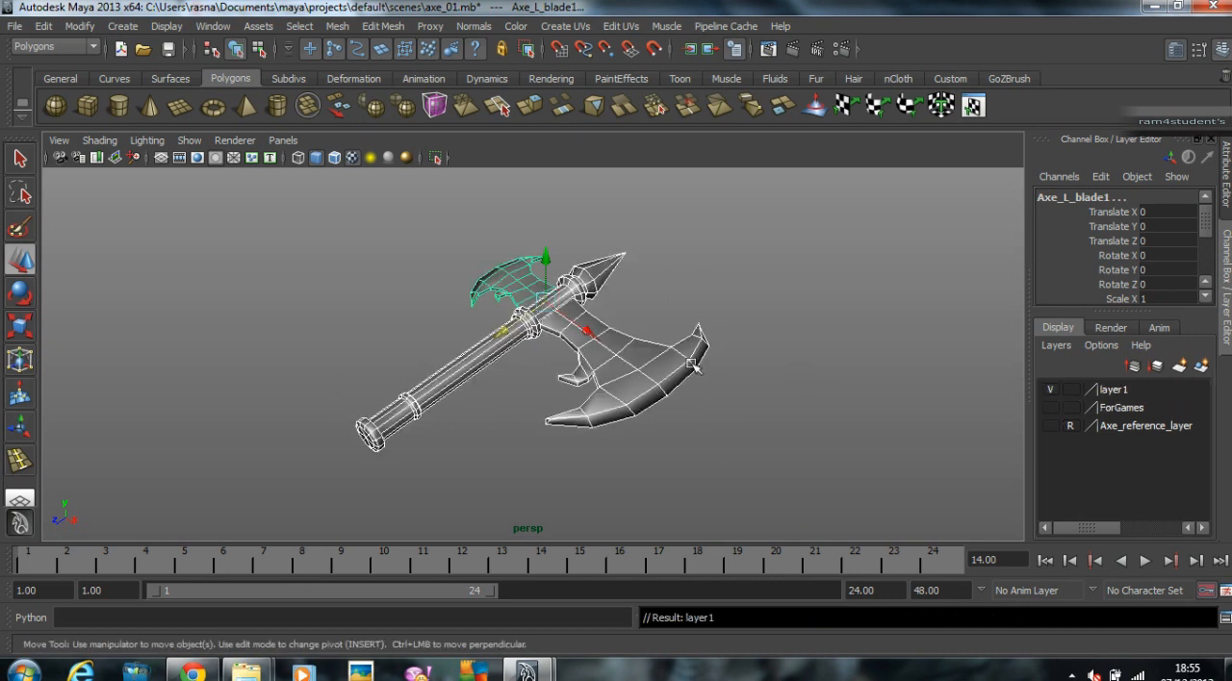
Step: Rename the new display layer Hi_Res_Model and deselect the duplicated axe
double_click(1164, 393)
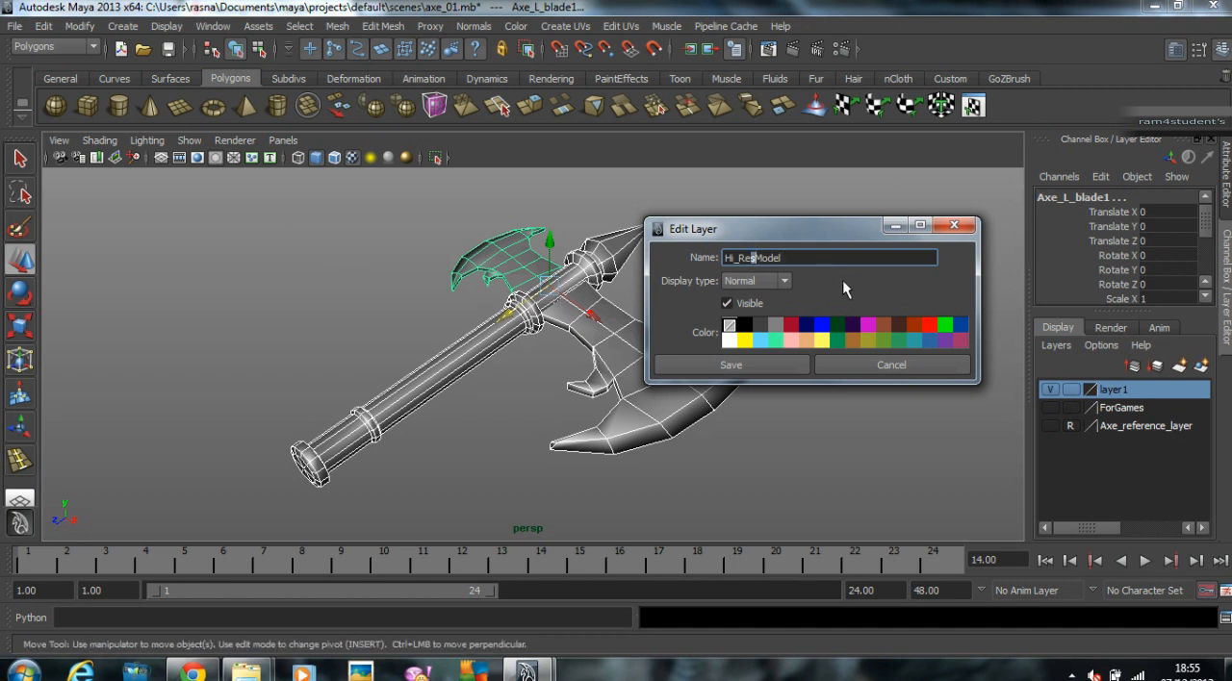
type("_")
left_click(771, 373)
left_click(550, 333)
scroll(550, 333, "up", 1)
middle_click_drag(549, 333, 607, 306, "alt")
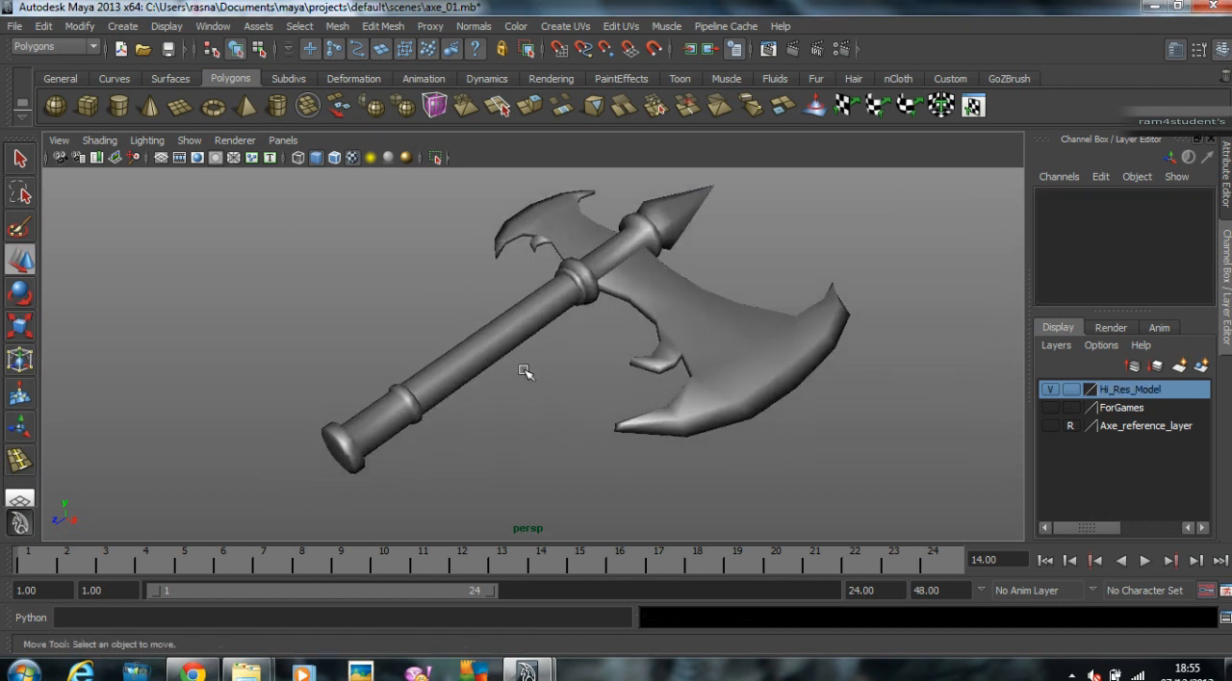
Step: Select the duplicated axe's lower handle and show its shells in the UV Texture Editor
left_click(334, 429)
scroll(399, 436, "up", 2)
left_click_drag(403, 438, 358, 393, "alt")
right_click_drag(358, 393, 536, 418, "alt")
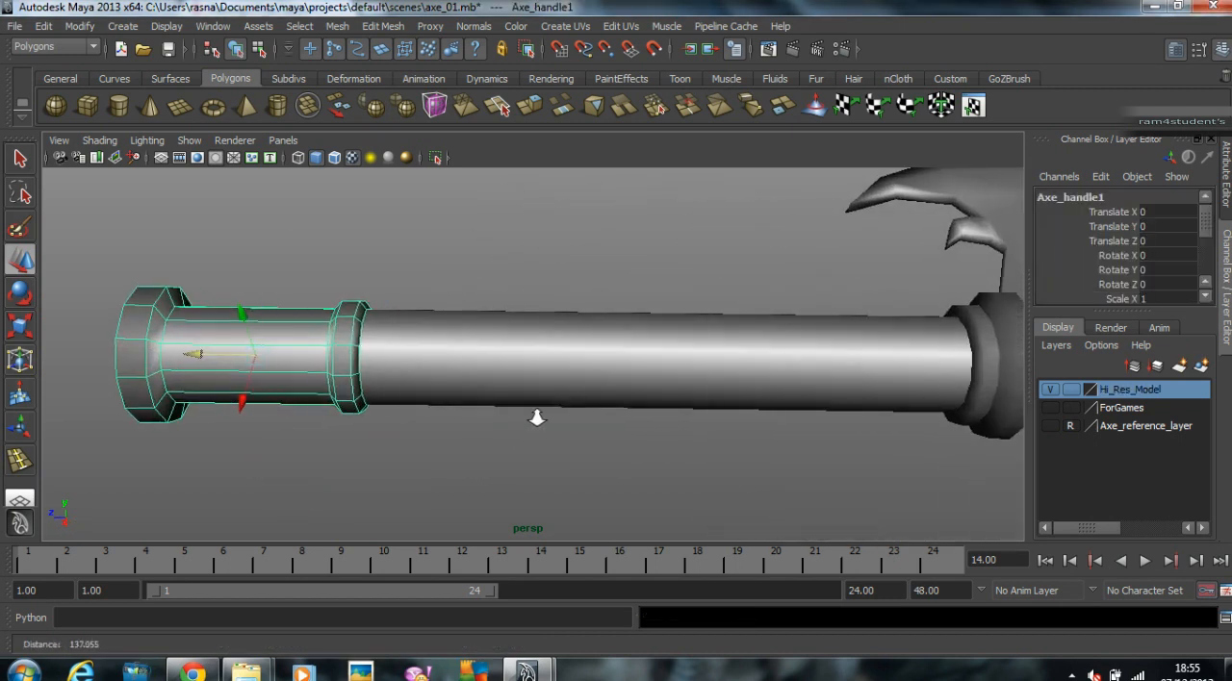
middle_click_drag(536, 417, 610, 422, "alt")
left_click(621, 26)
left_click(654, 390)
right_click_drag(783, 235, 988, 345, "alt")
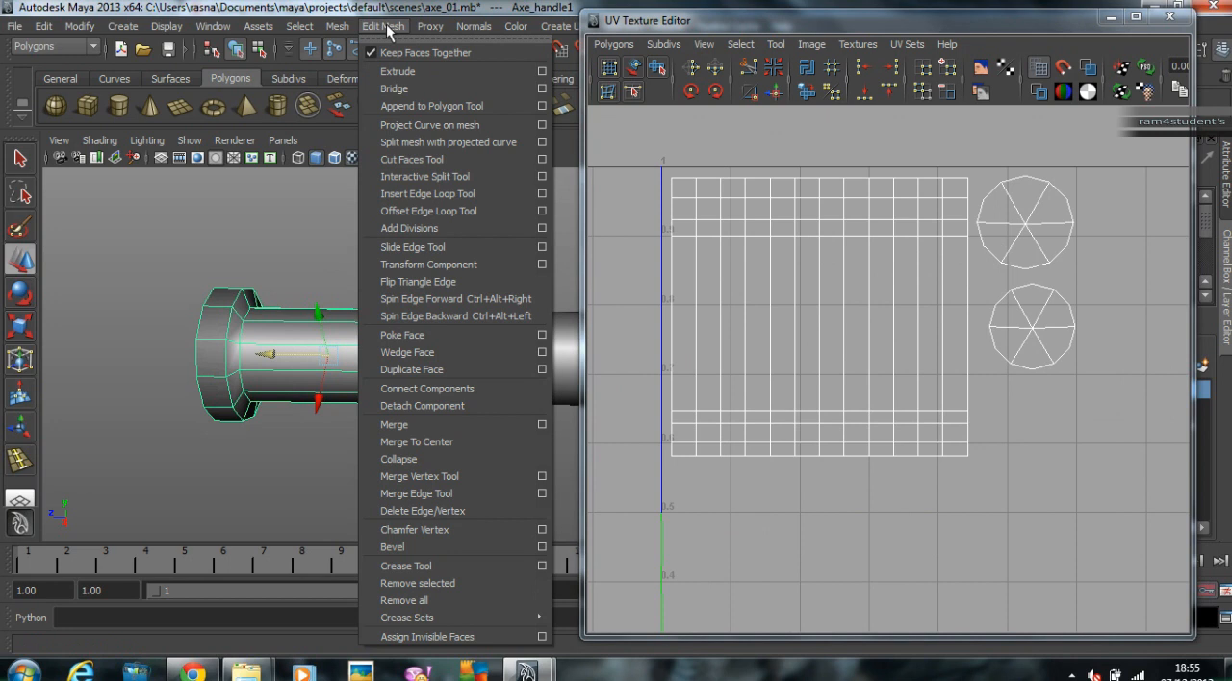
Step: Insert an edge loop near each end of the lower handle's grip, between its collars, and preview the smoothed shape
left_click(427, 193)
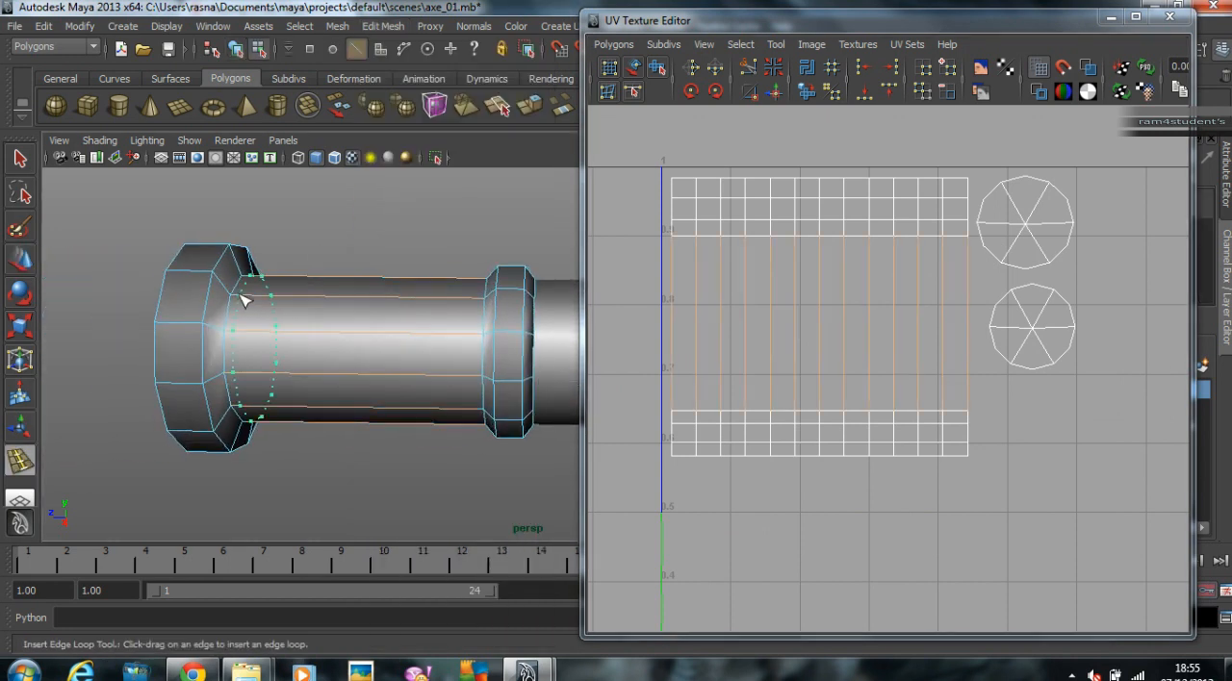
left_click_drag(239, 296, 409, 322)
key("3")
key("1")
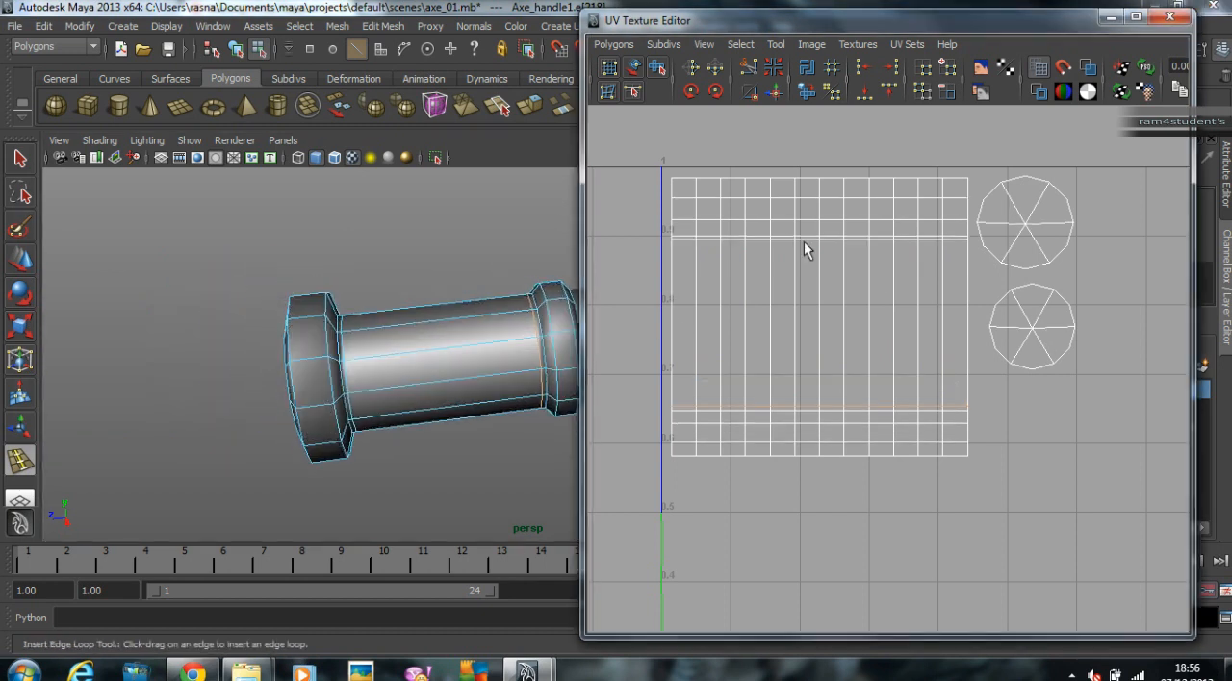
middle_click_drag(521, 296, 379, 314, "alt")
key("2")
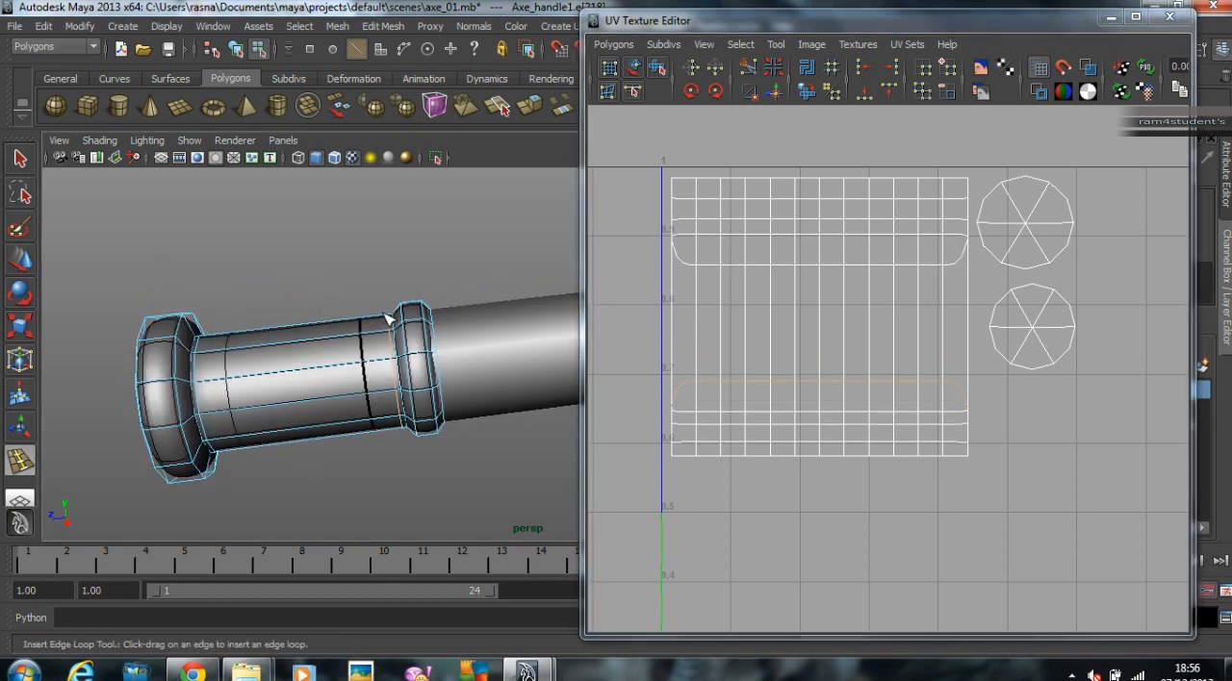
right_click_drag(379, 313, 343, 334, "alt")
left_click_drag(342, 334, 333, 336, "alt")
left_click(15, 260)
key("3")
Step: Select the duplicated axe's wooden shaft and switch back to the unsmoothed mesh display
left_click(440, 350)
right_click_drag(439, 349, 389, 376, "alt")
middle_click_drag(389, 376, 193, 335, "alt")
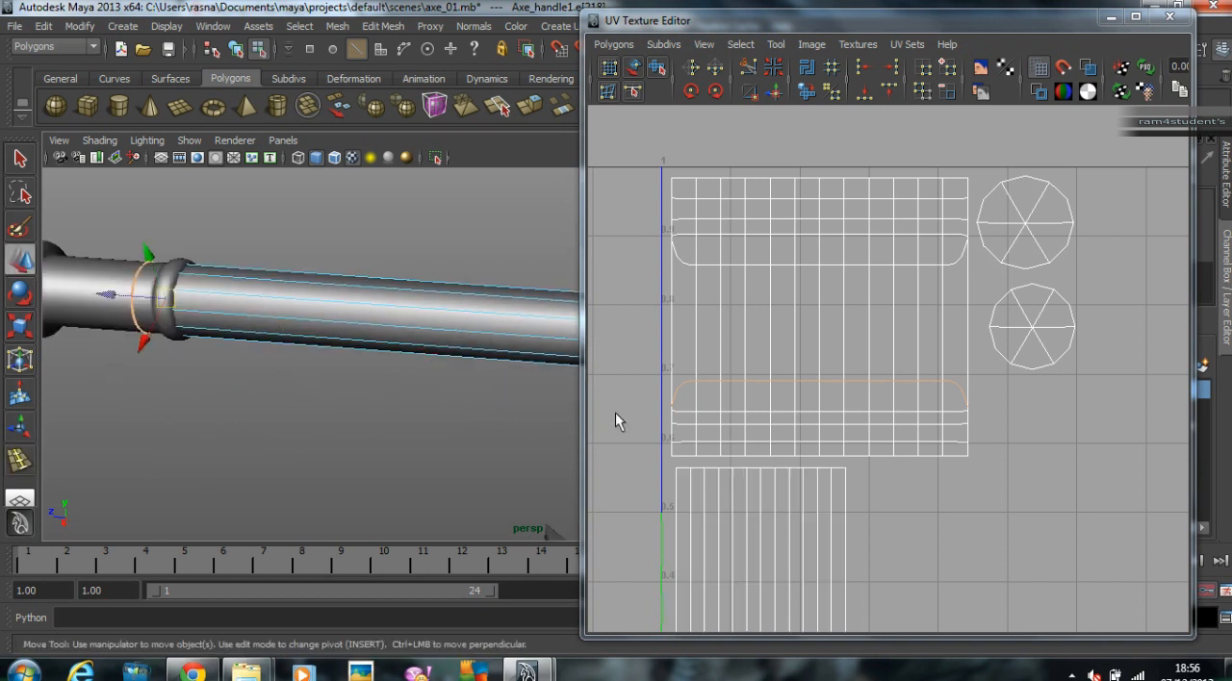
key("1")
middle_click_drag(489, 352, 503, 313, "alt")
right_click_drag(503, 313, 264, 321, "alt")
left_click_drag(263, 322, 312, 306, "alt")
Step: Insert several edge loops around the wooden shaft, spaced along its length, and return to the Move tool
left_click(383, 26)
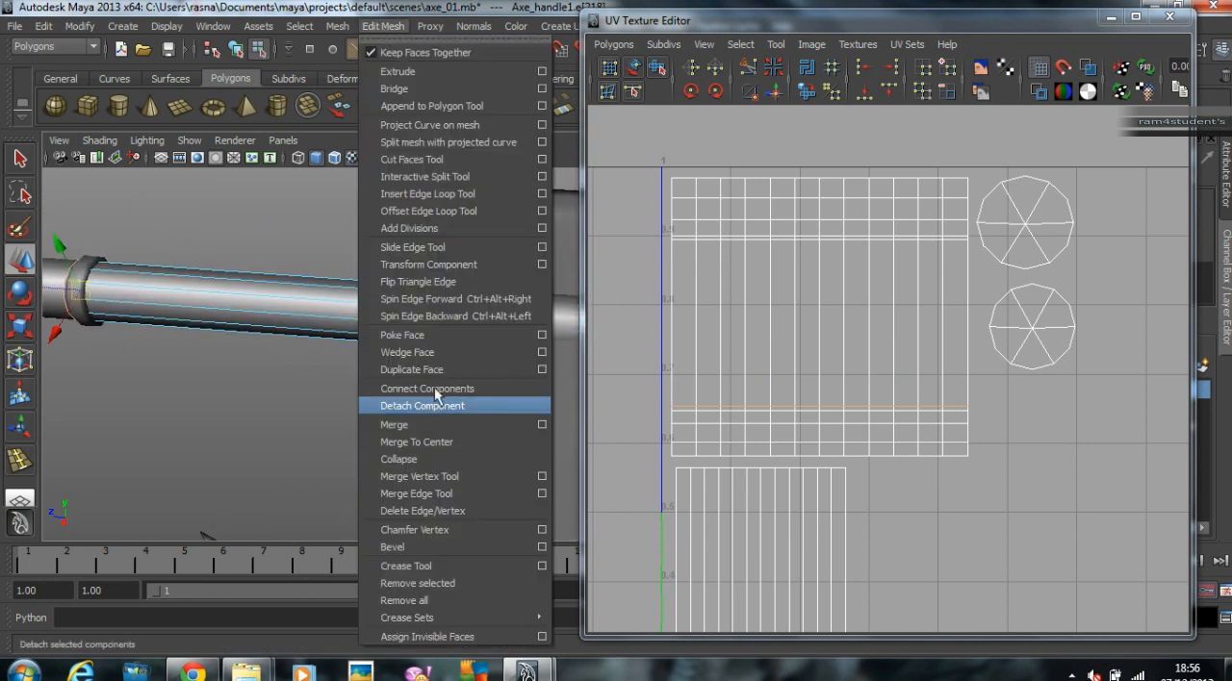
left_click(445, 195)
left_click_drag(438, 294, 457, 296)
left_click_drag(452, 294, 425, 370, "alt")
middle_click_drag(425, 371, 457, 334, "alt")
left_click_drag(162, 374, 147, 384)
left_click_drag(236, 357, 224, 356)
left_click_drag(318, 345, 324, 343)
left_click_drag(430, 319, 421, 326)
left_click_drag(485, 299, 479, 300)
scroll(352, 324, "down", 3)
middle_click_drag(349, 323, 308, 341, "alt")
left_click(21, 260)
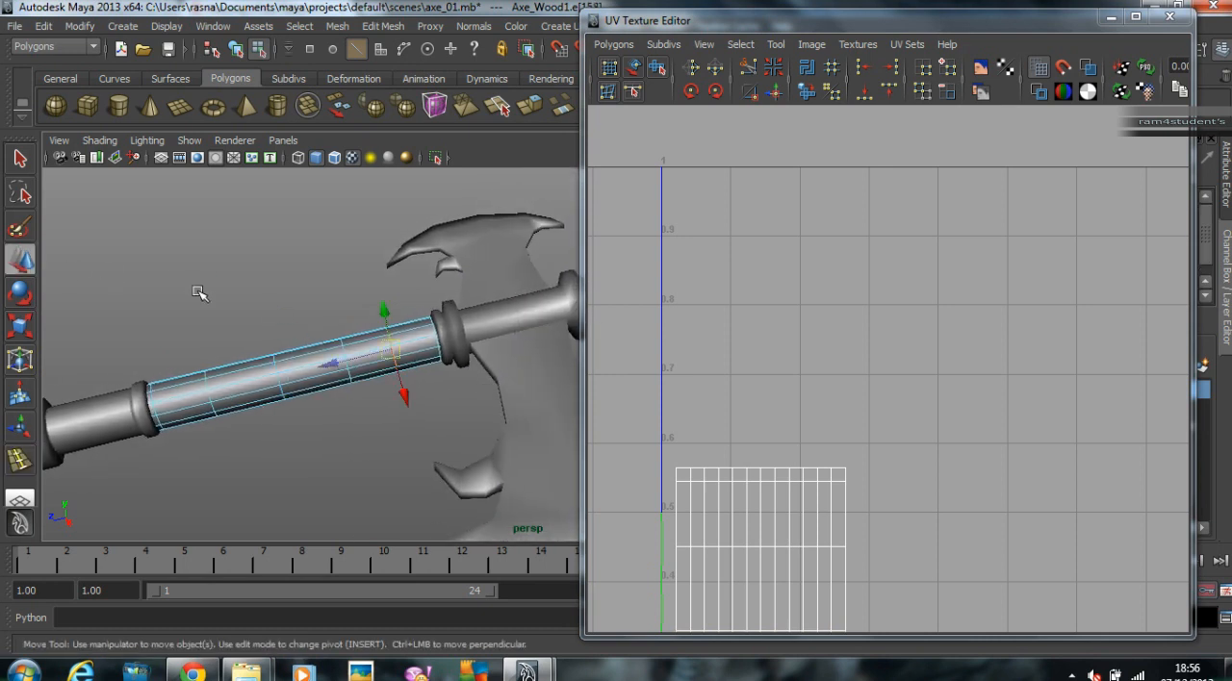
Step: Preview the wooden shaft smoothed, and select the holder between the shaft and the spear tip with its smoothed display turned on
key("3")
right_click_drag(273, 361, 339, 336)
scroll(343, 361, "down", 2)
middle_click_drag(356, 365, 247, 390, "alt")
scroll(356, 381, "up", 2)
left_click(354, 339)
right_click_drag(354, 339, 401, 369, "alt")
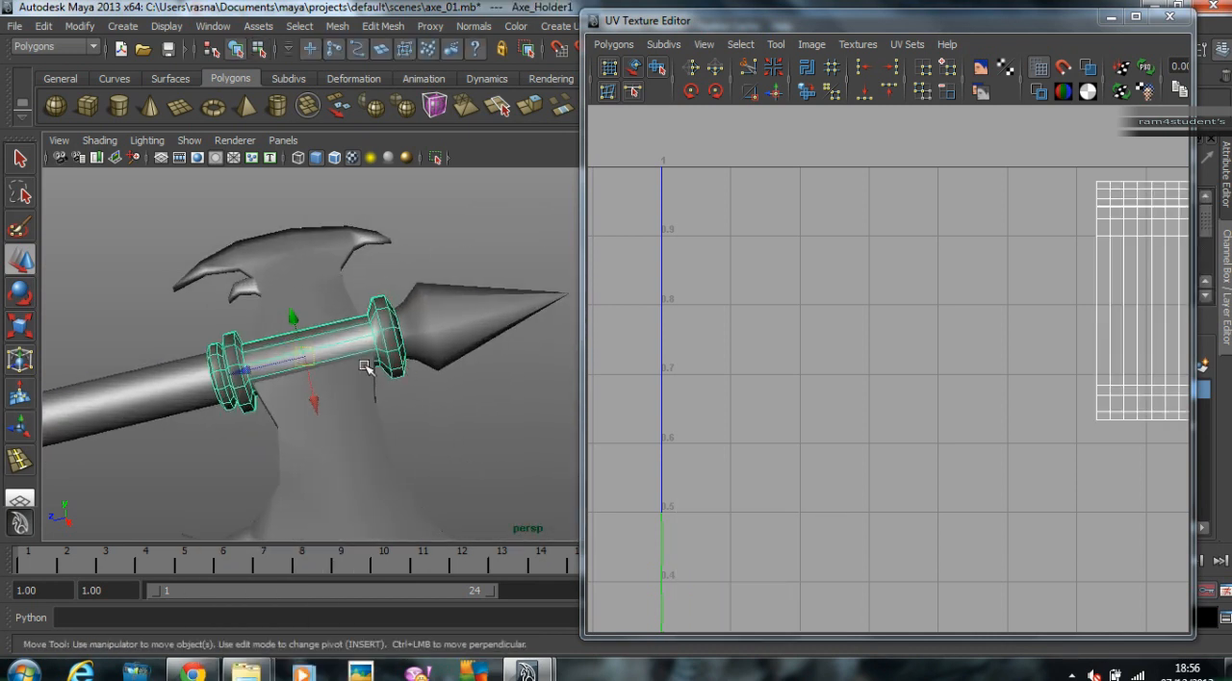
left_click_drag(401, 369, 390, 360, "alt")
right_click_drag(389, 360, 437, 354, "alt")
middle_click_drag(437, 354, 472, 345, "alt")
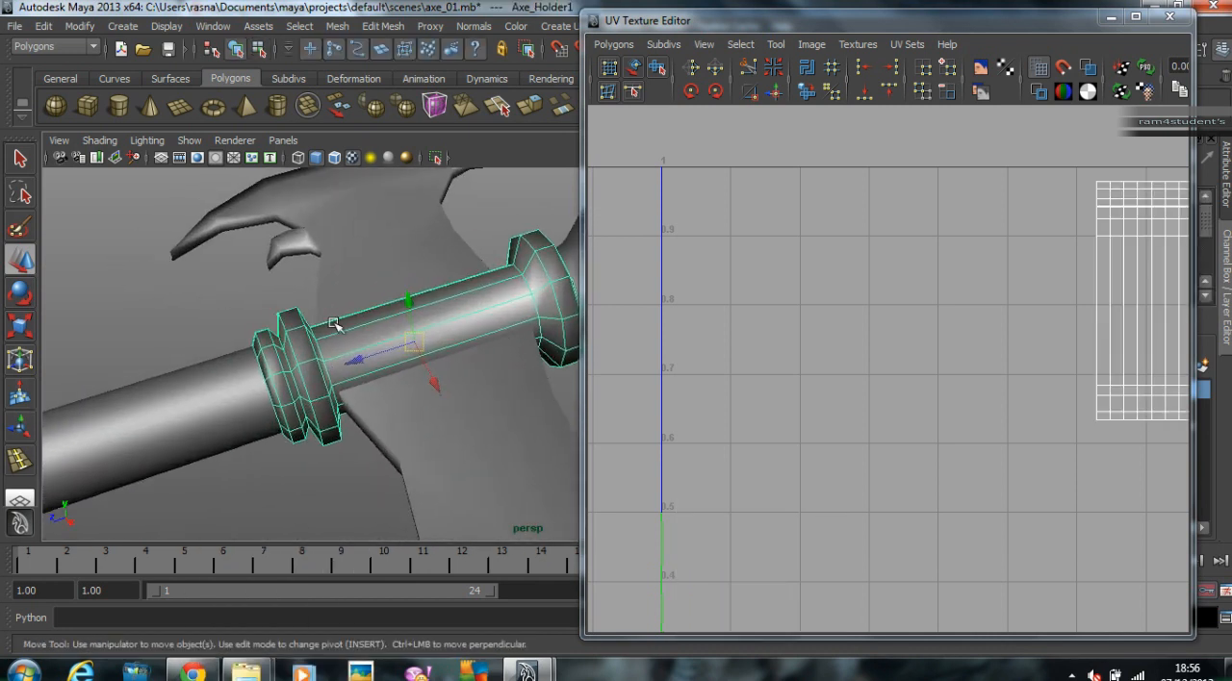
right_click_drag(472, 345, 398, 327, "alt")
key("3")
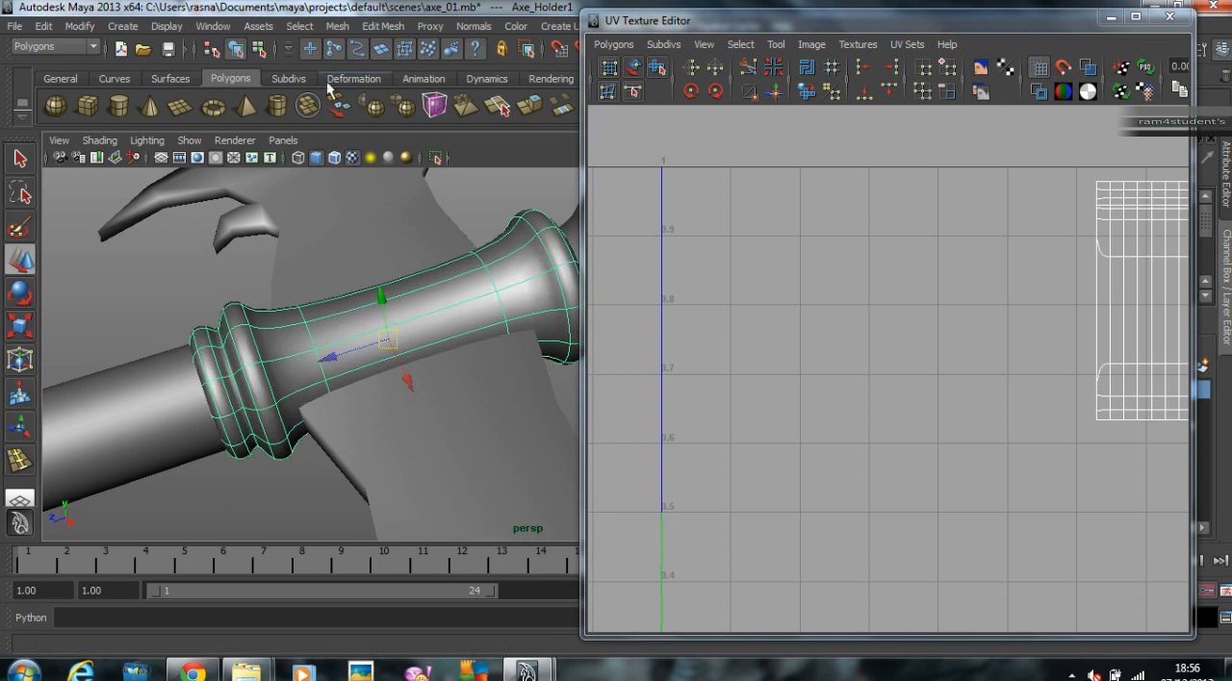
Step: Insert an edge loop near each end of the holder's straight section, just inside its collars, and preview the smoothed shape
left_click(383, 26)
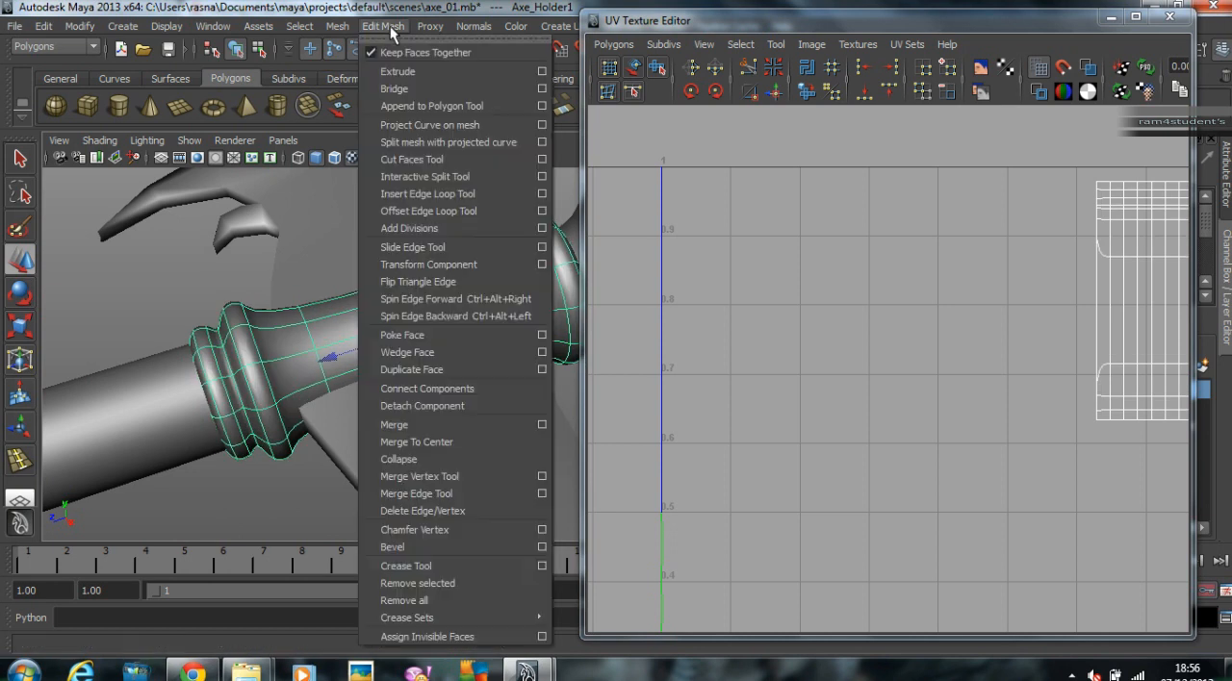
left_click(447, 197)
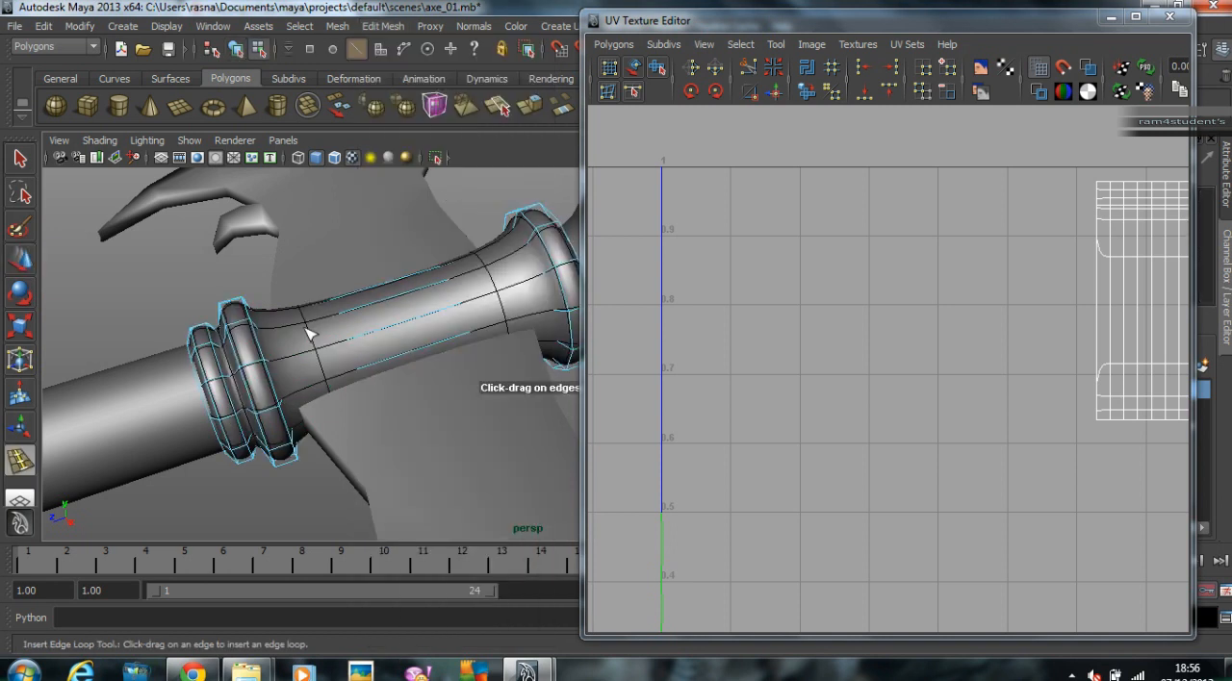
left_click_drag(403, 303, 308, 402)
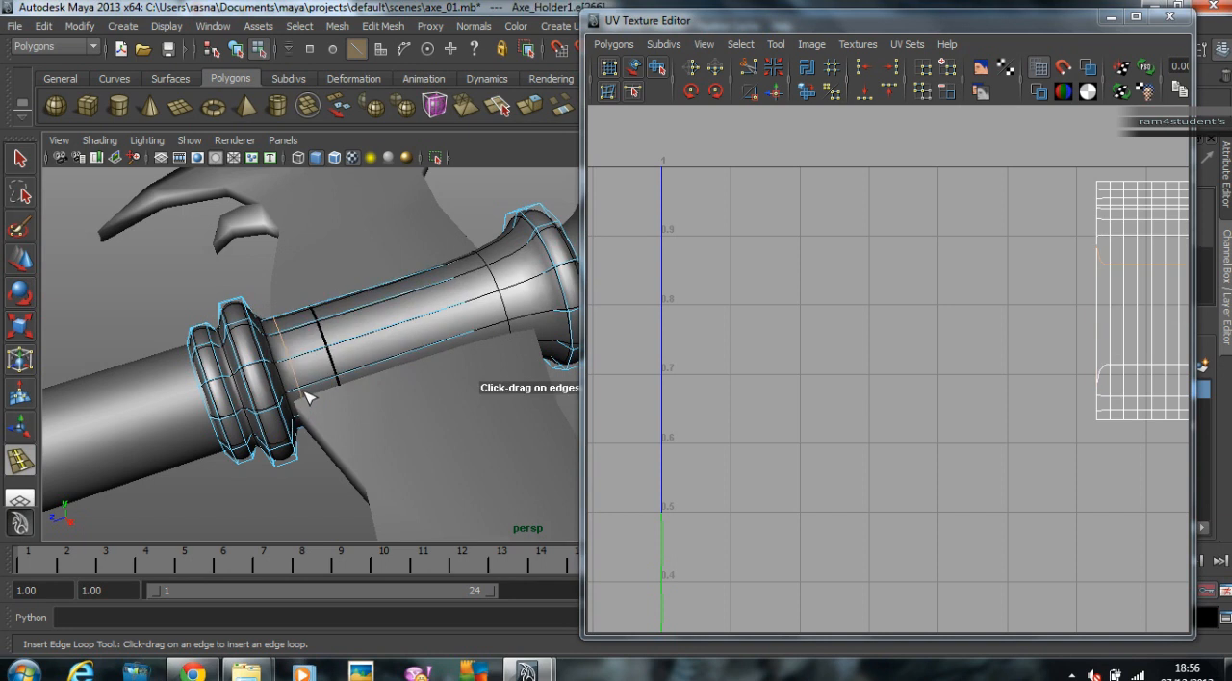
key("ctrl+z")
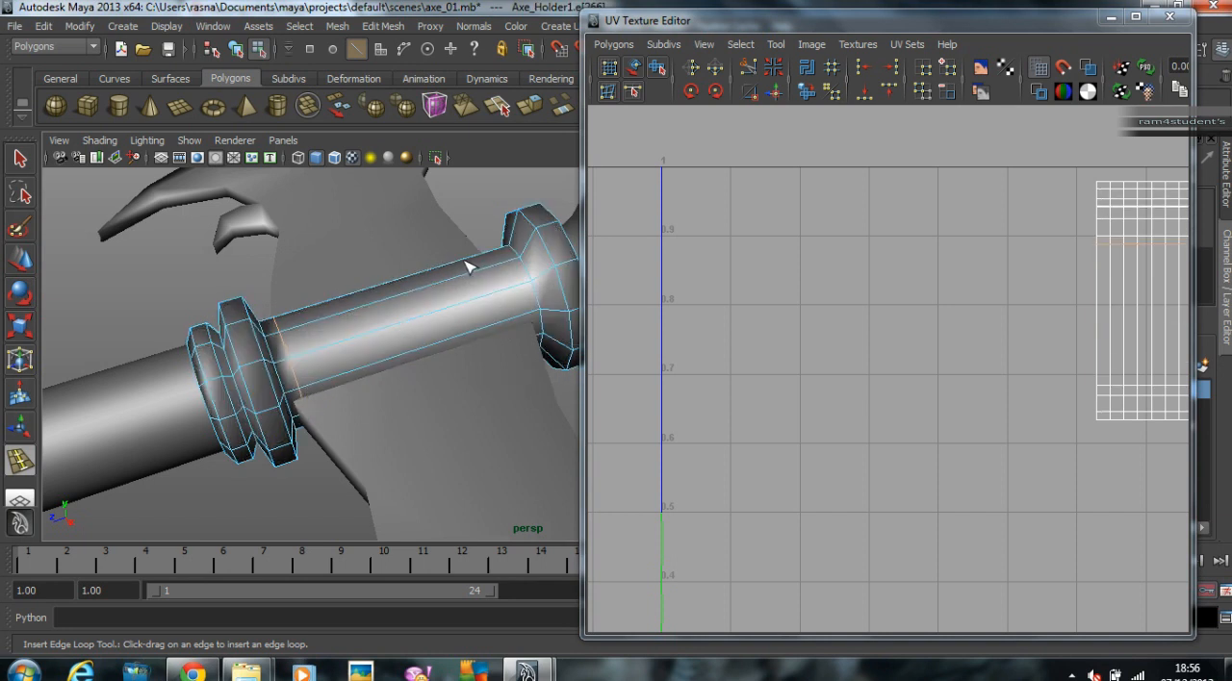
left_click_drag(471, 274, 515, 270)
key("3")
Step: Insert an edge loop around the outer rim of each end collar on the unsmoothed holder, and return to the Move tool
left_click_drag(423, 362, 358, 354, "alt")
middle_click_drag(360, 357, 388, 403, "alt")
right_click_drag(387, 403, 420, 352, "alt")
middle_click_drag(829, 303, 600, 341, "alt")
key("1")
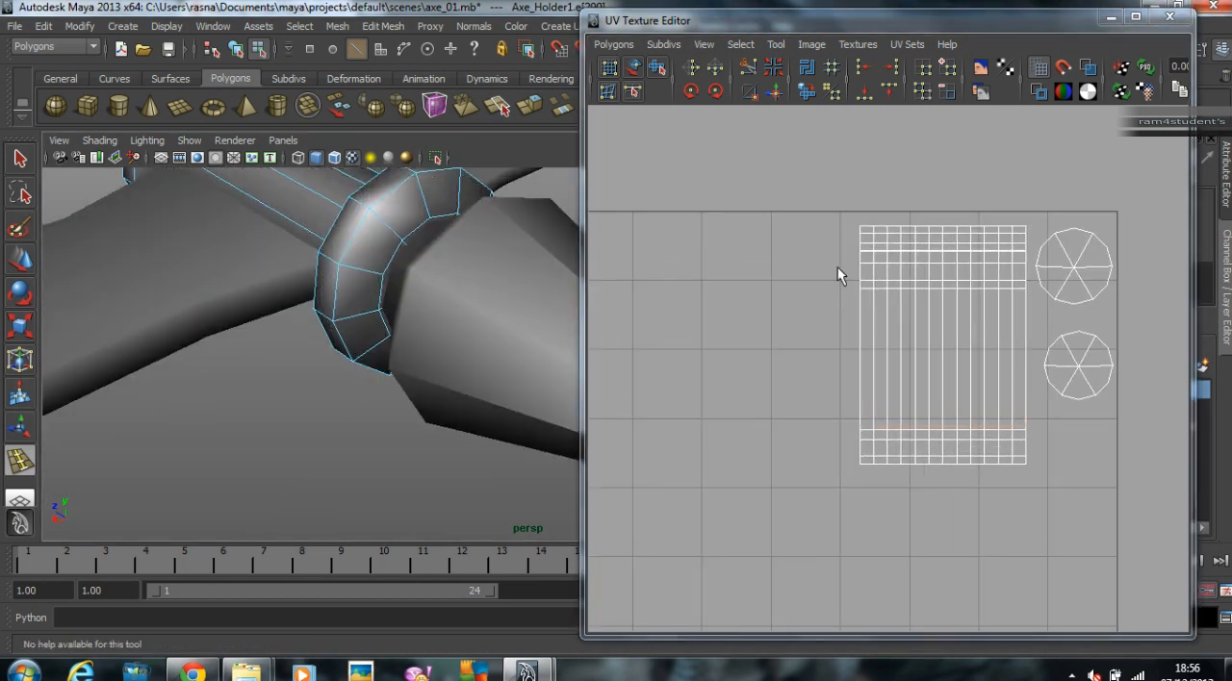
scroll(414, 216, "up", 2)
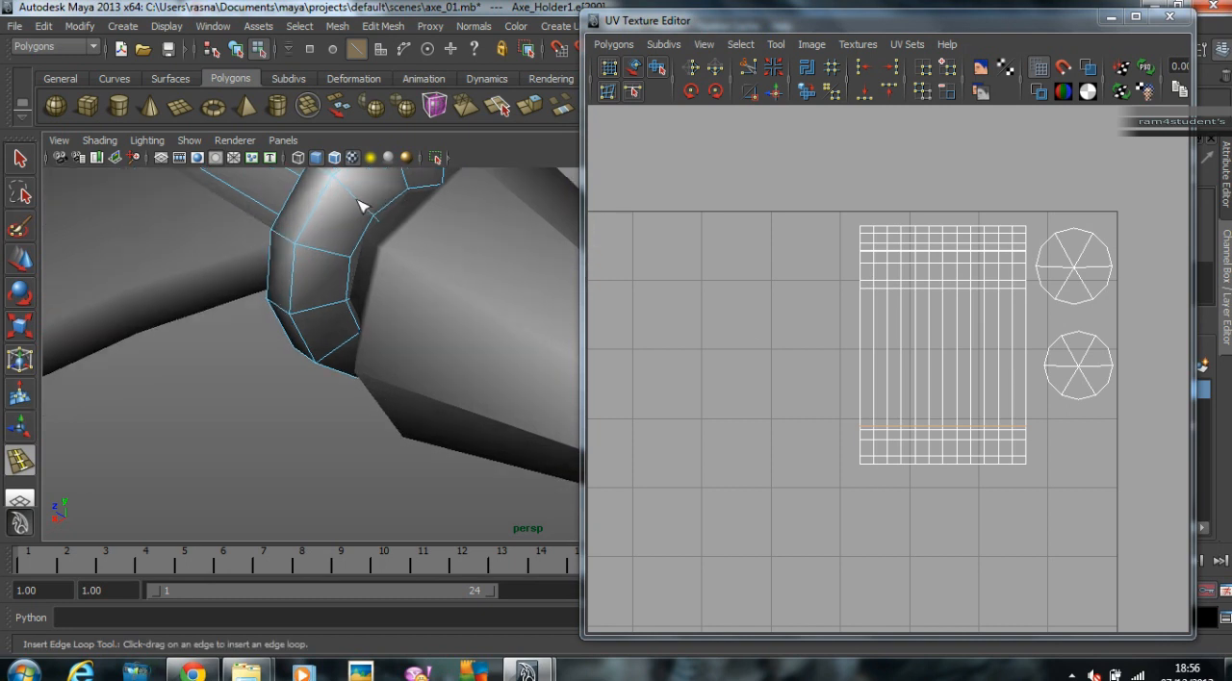
left_click(368, 212)
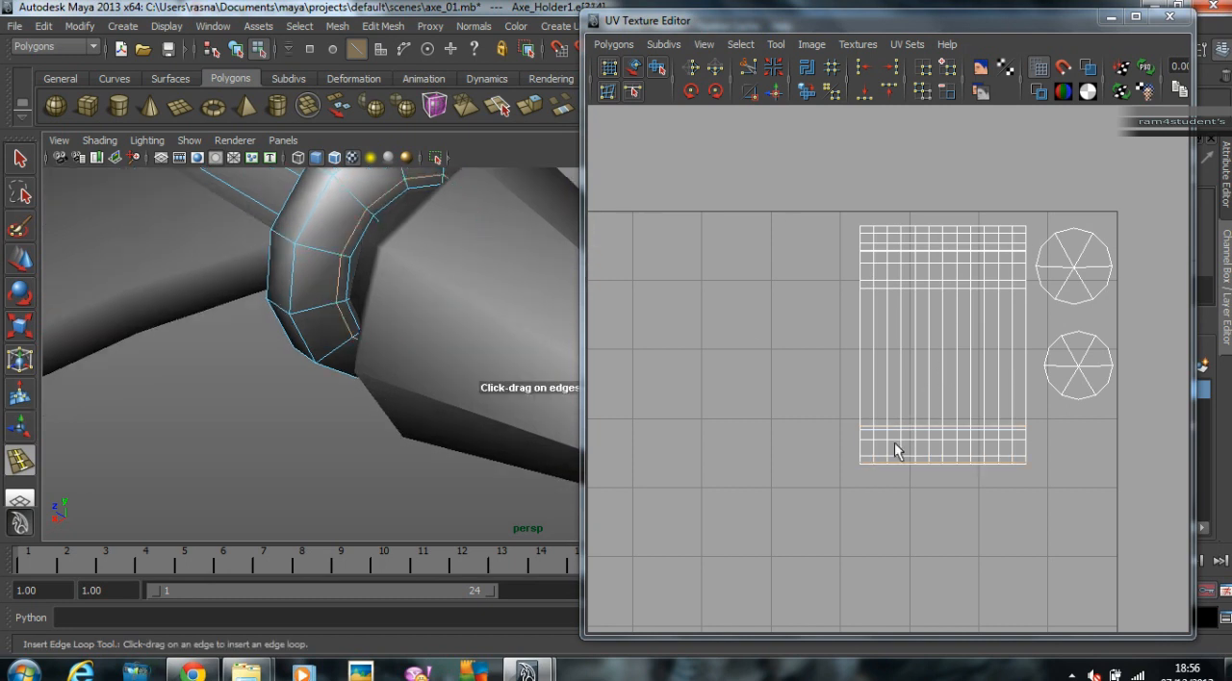
left_click_drag(328, 297, 357, 324, "alt")
left_click(323, 360)
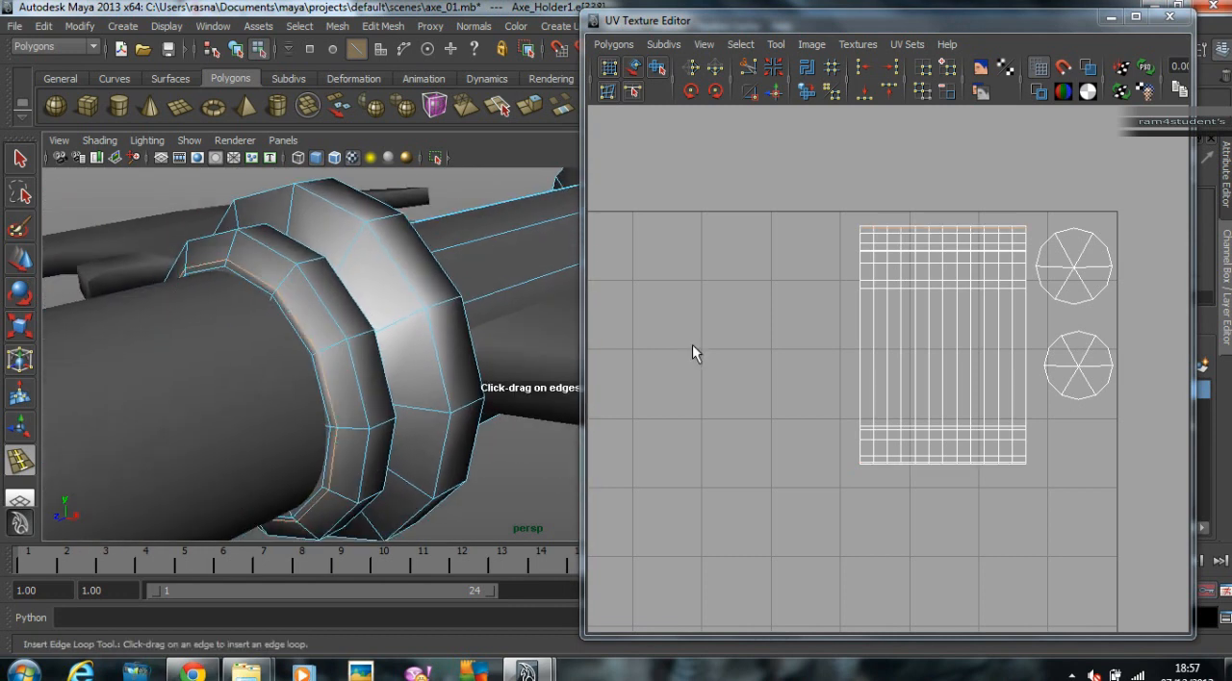
left_click_drag(246, 315, 366, 306, "alt")
right_click_drag(361, 303, 435, 276)
left_click(21, 258)
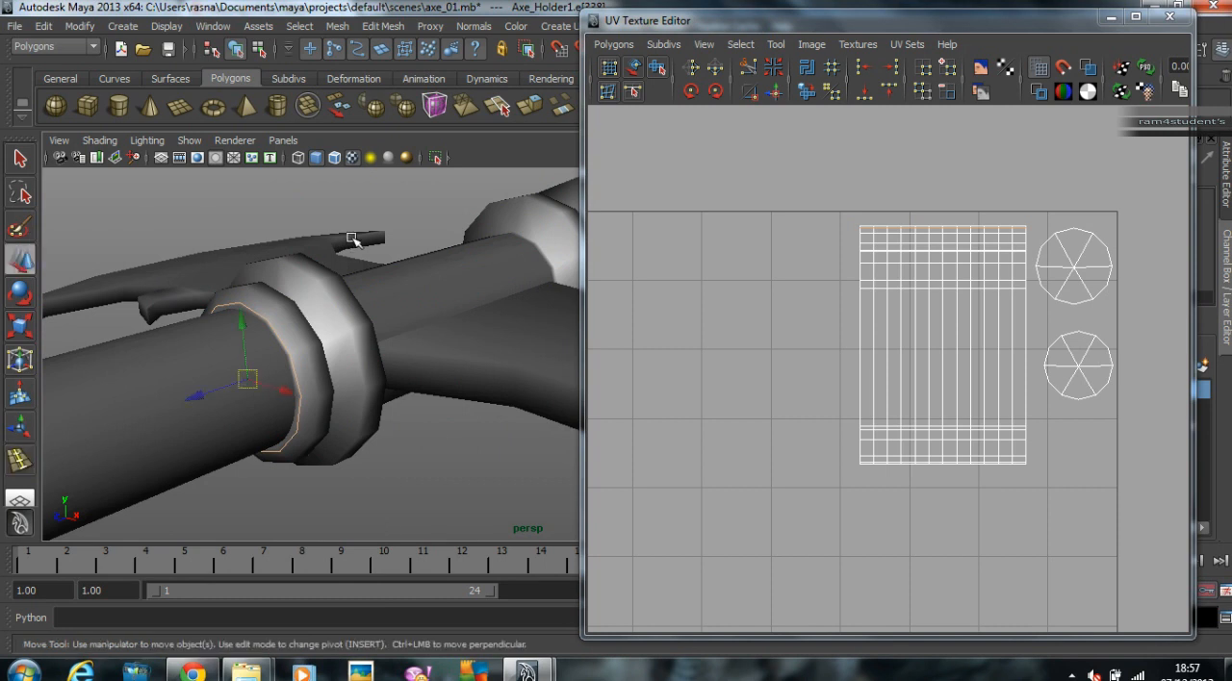
Step: Select the axe's lower handle and bring its end cap into close view
left_click(372, 240)
left_click(339, 282)
left_click_drag(339, 282, 344, 311, "alt")
left_click_drag(291, 351, 240, 385, "alt")
middle_click_drag(221, 361, 424, 279, "alt")
right_click_drag(240, 366, 123, 404, "alt")
middle_click_drag(144, 500, 257, 450, "alt")
left_click(321, 412)
right_click_drag(321, 412, 365, 415, "alt")
middle_click_drag(365, 415, 418, 393, "alt")
left_click_drag(418, 392, 414, 373, "alt")
right_click_drag(416, 372, 551, 354, "alt")
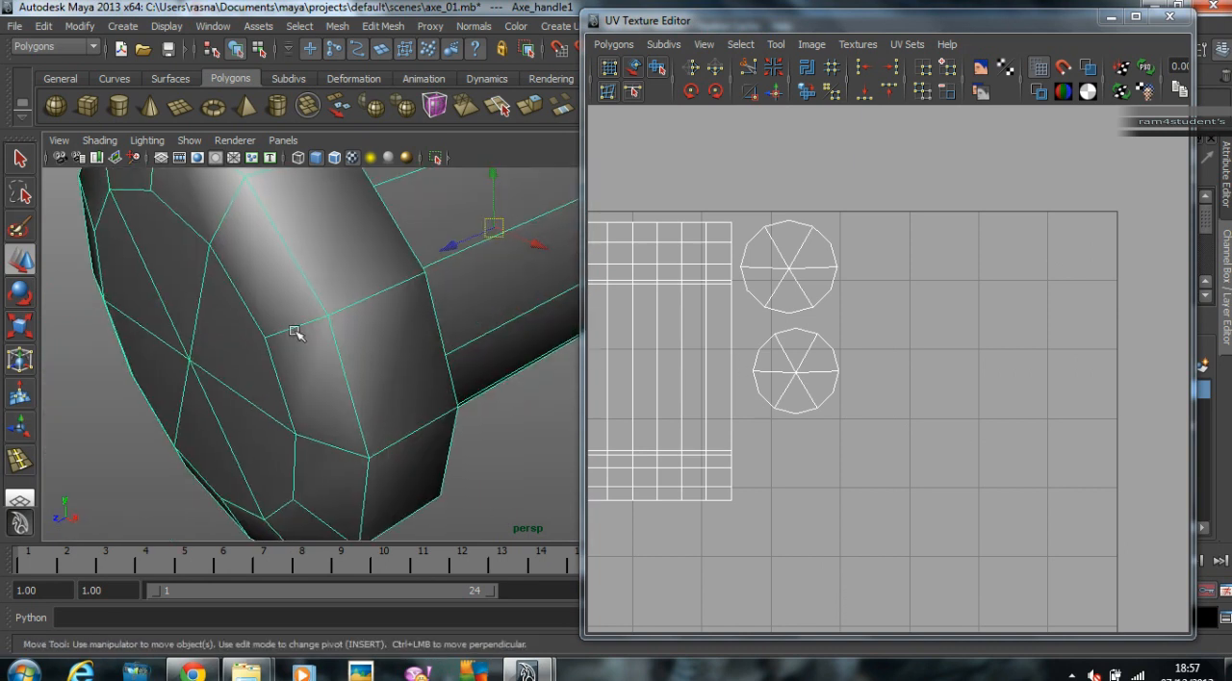
Step: Insert an edge loop around the lower handle's end cap, close to the rim of its flat face
right_click_drag(355, 304, 262, 303, "alt")
left_click(14, 467)
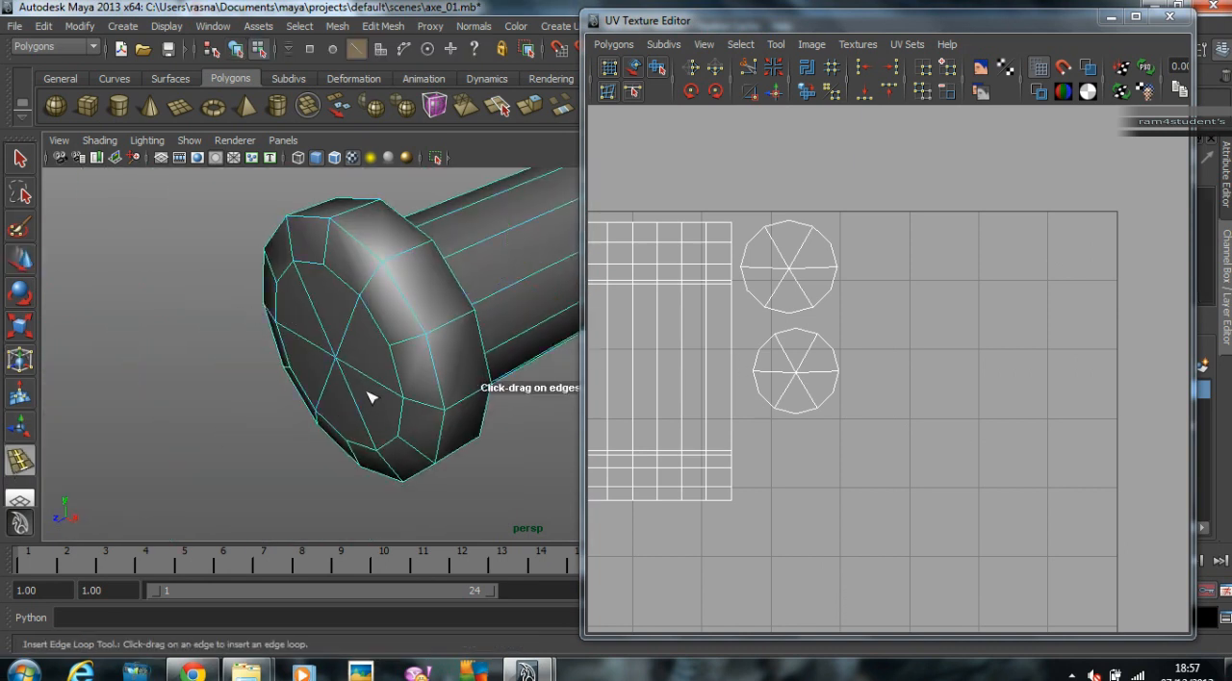
left_click_drag(395, 356, 400, 348)
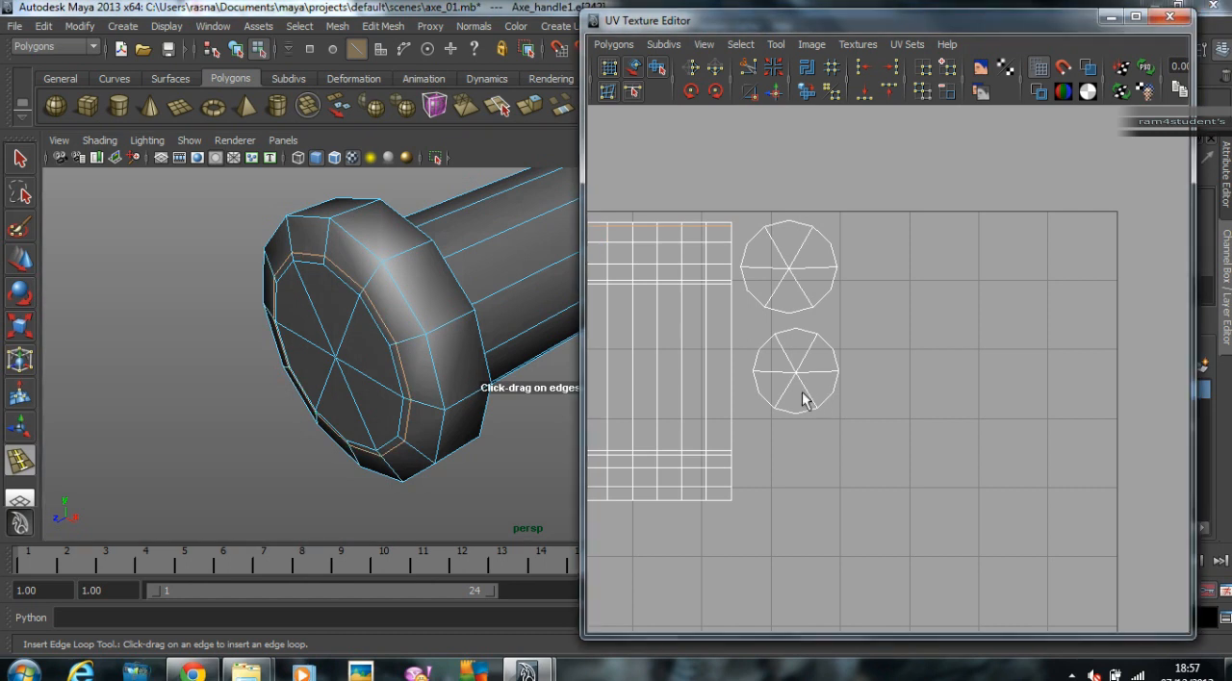
Step: Insert an edge loop around the rim of the handle's collar where it meets the wooden shaft, and return to the Move tool
middle_click_drag(817, 407, 879, 380, "alt")
left_click_drag(441, 303, 231, 358, "alt")
middle_click_drag(253, 299, 440, 337, "alt")
left_click_drag(440, 338, 308, 330, "alt")
right_click_drag(302, 330, 354, 312, "alt")
middle_click_drag(354, 308, 423, 325, "alt")
right_click_drag(346, 332, 408, 332, "alt")
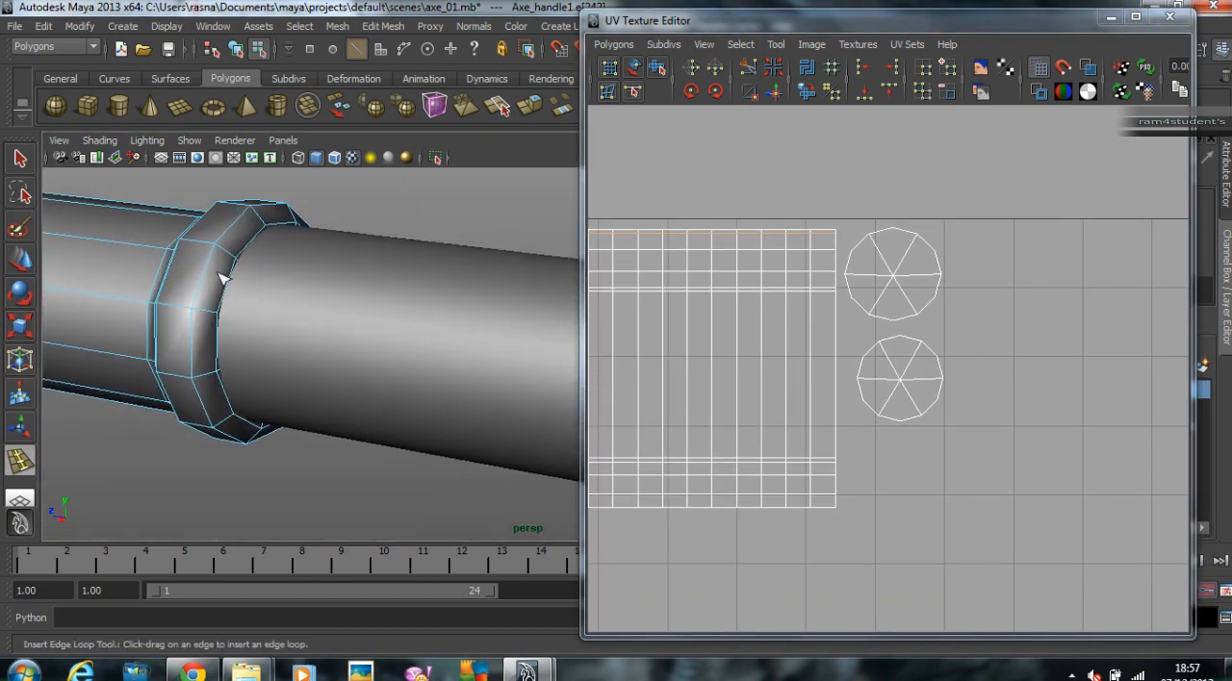
left_click_drag(233, 257, 243, 264)
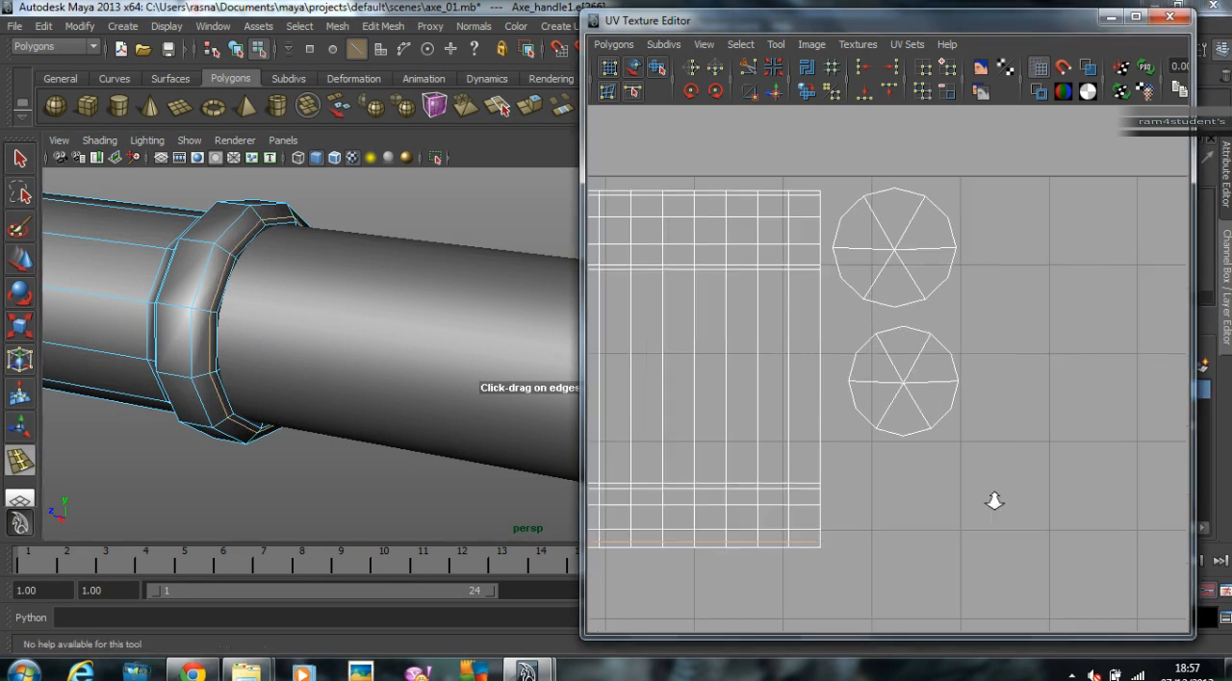
scroll(963, 472, "up", 2)
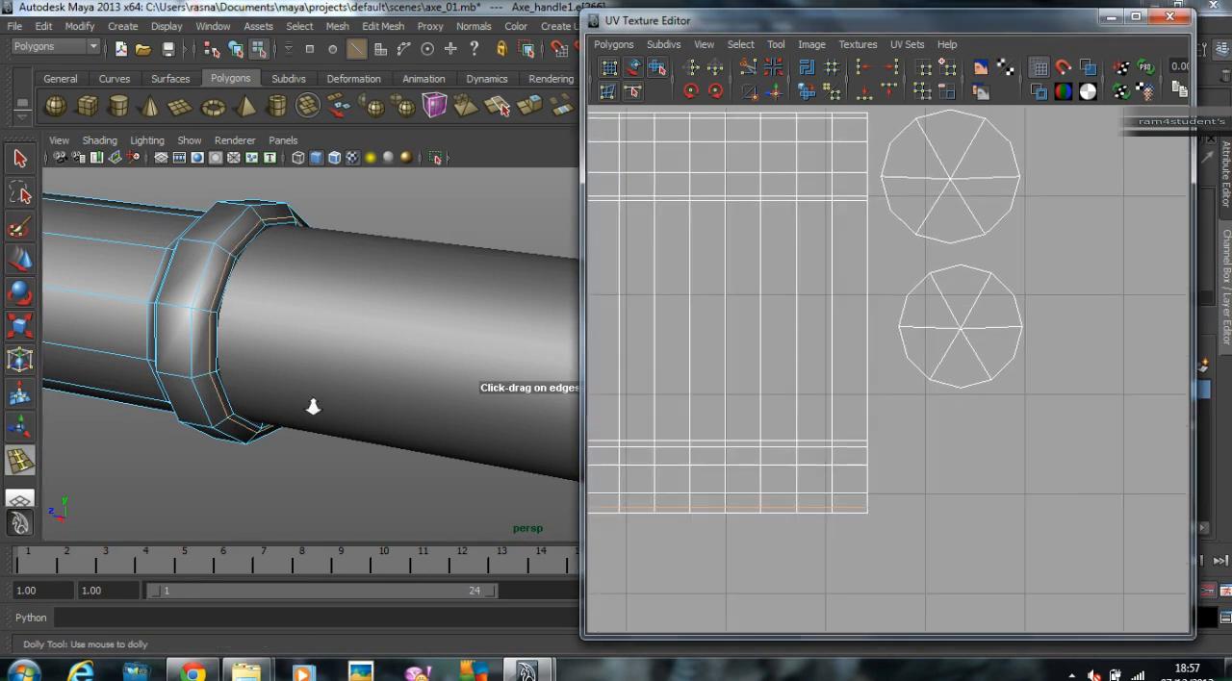
right_click_drag(394, 412, 256, 371, "alt")
left_click(19, 260)
Step: Select the spear tip and preview it smoothed
middle_click_drag(472, 337, 260, 349, "alt")
right_click_drag(426, 349, 299, 361, "alt")
left_click_drag(299, 365, 194, 341, "alt")
left_click_drag(429, 365, 287, 387, "alt")
left_click(474, 351)
key("3")
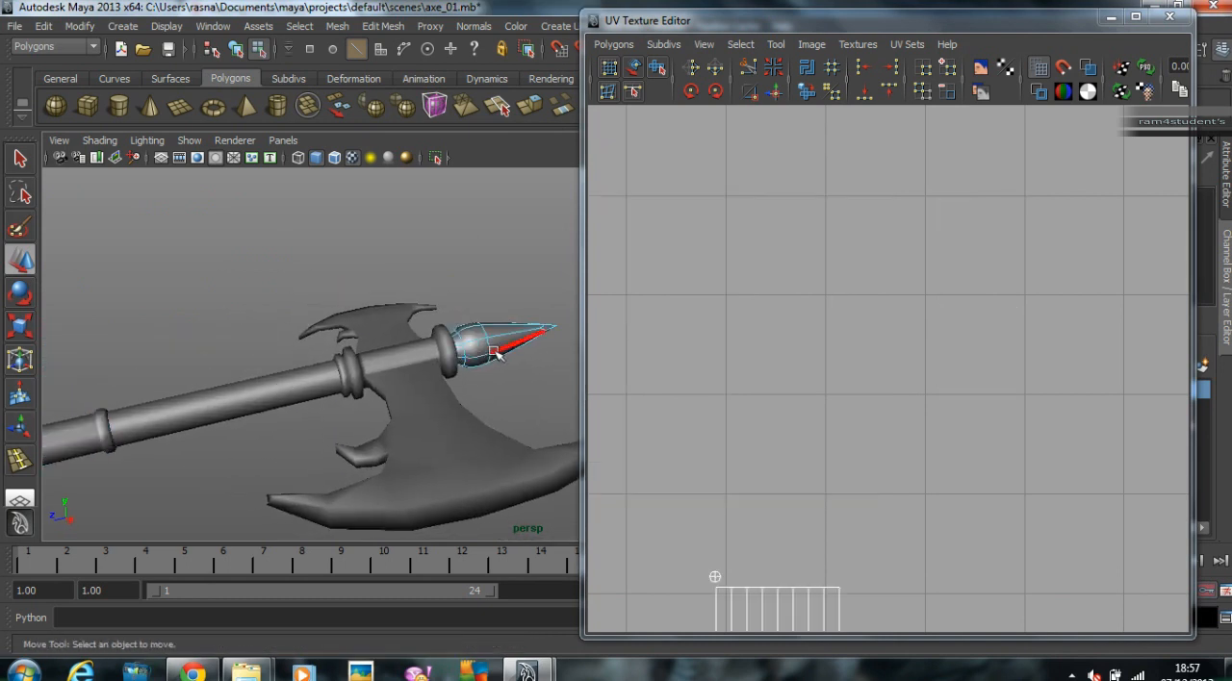
Step: Insert edge loops around the spear tip between its base and widest ring, and partway along its cone
right_click_drag(425, 344, 590, 354, "alt")
left_click_drag(590, 355, 378, 359, "alt")
right_click_drag(378, 359, 440, 355, "alt")
middle_click_drag(441, 355, 509, 344, "alt")
middle_click_drag(867, 421, 894, 194, "alt")
left_click(382, 26)
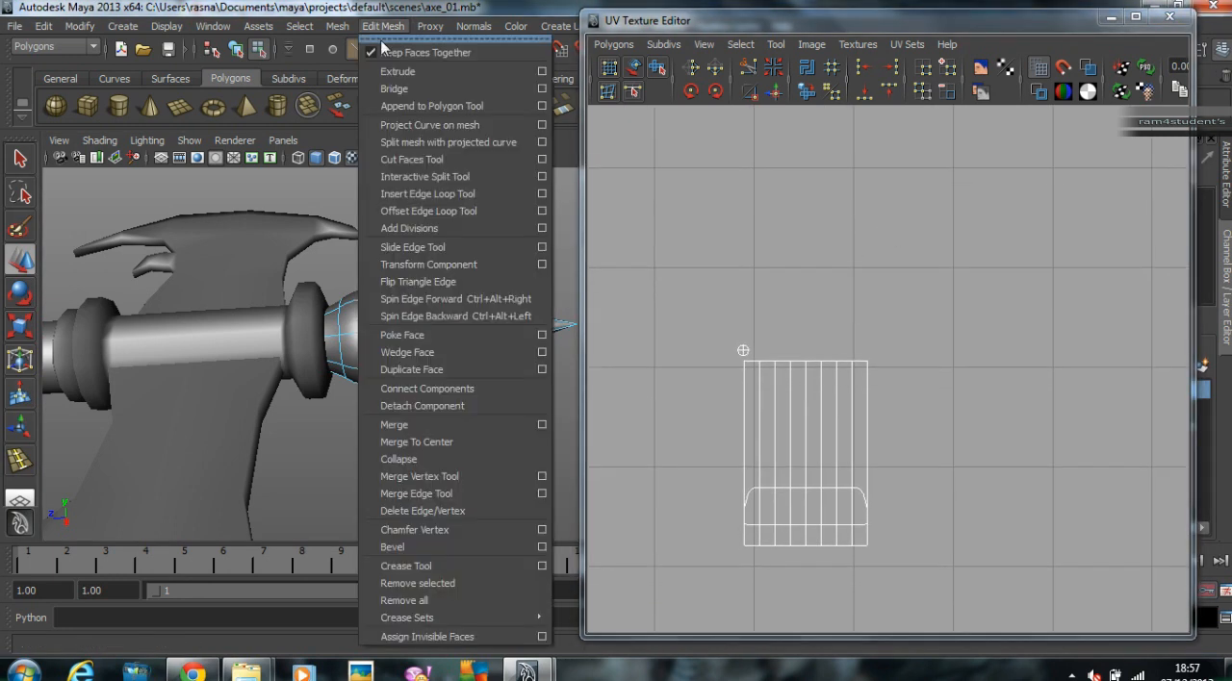
left_click(456, 198)
left_click_drag(336, 339, 366, 337)
left_click_drag(443, 338, 424, 338)
Step: Scale the edge loop partway along the tip's cone, and insert another loop just past the tip's widest ring
key("r")
middle_click_drag(490, 398, 478, 399)
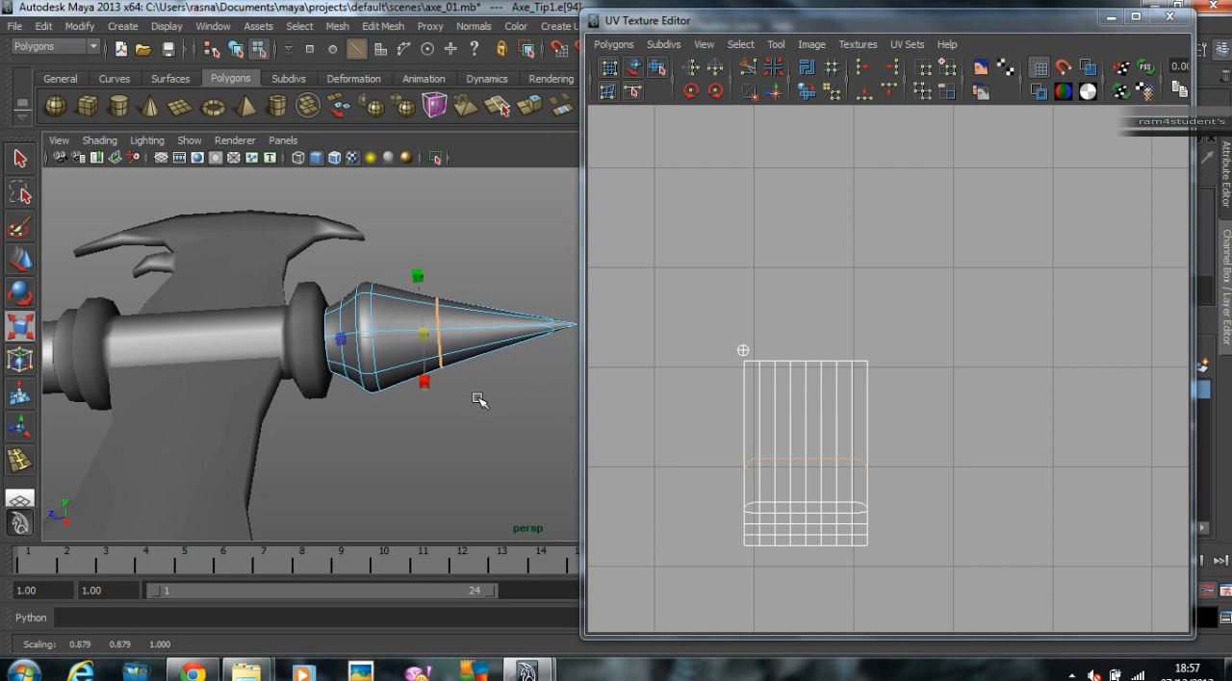
left_click(19, 463)
left_click_drag(382, 336, 378, 338)
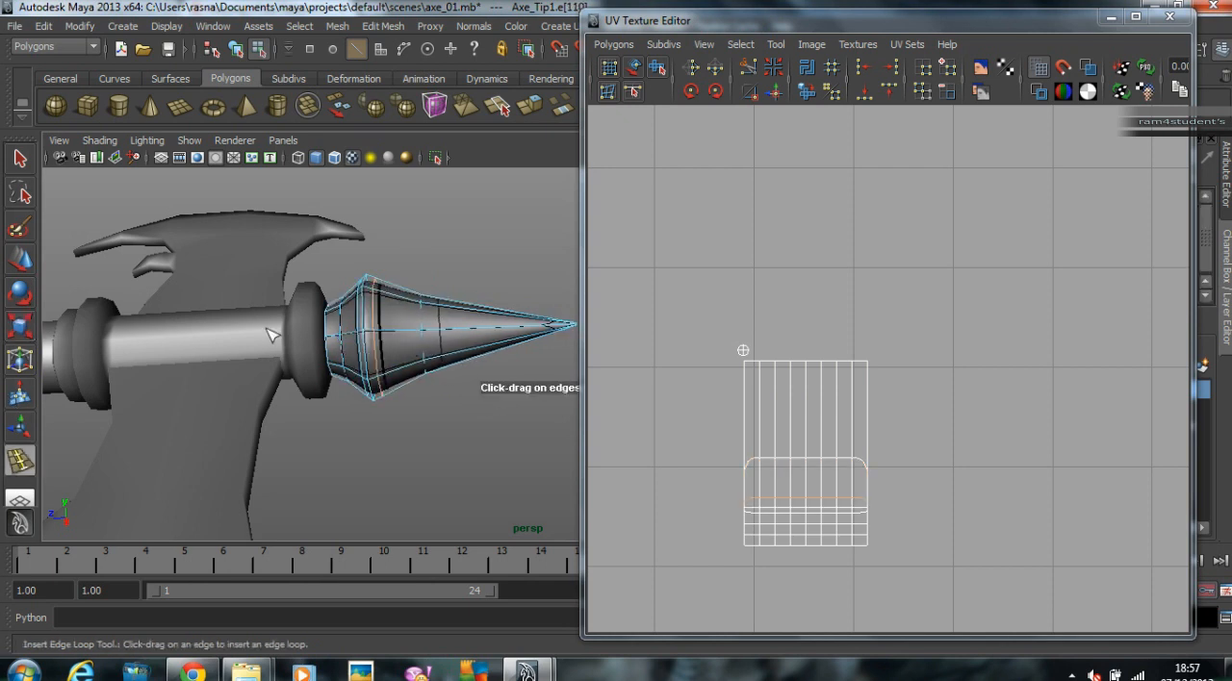
Step: Move the ring of vertices partway along the tip's cone toward its point, rescale the ring, and clear the selection
left_click(21, 261)
right_click_drag(466, 347, 366, 334)
left_click_drag(472, 394, 472, 393)
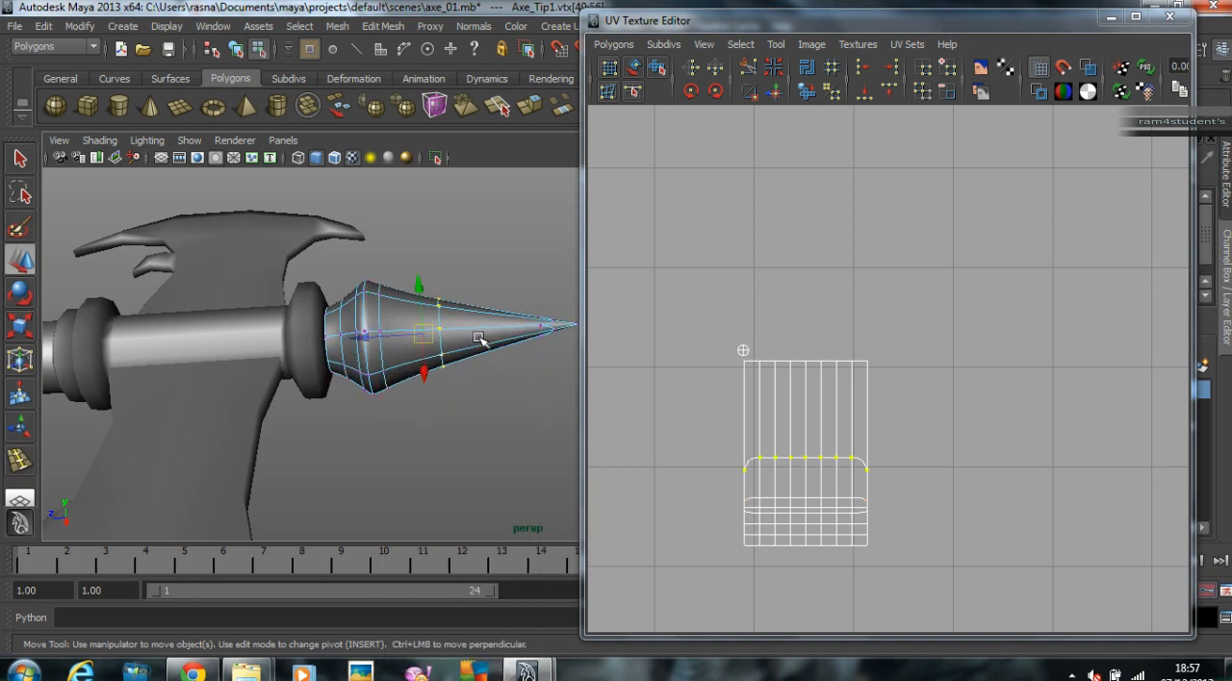
left_click_drag(387, 332, 392, 339)
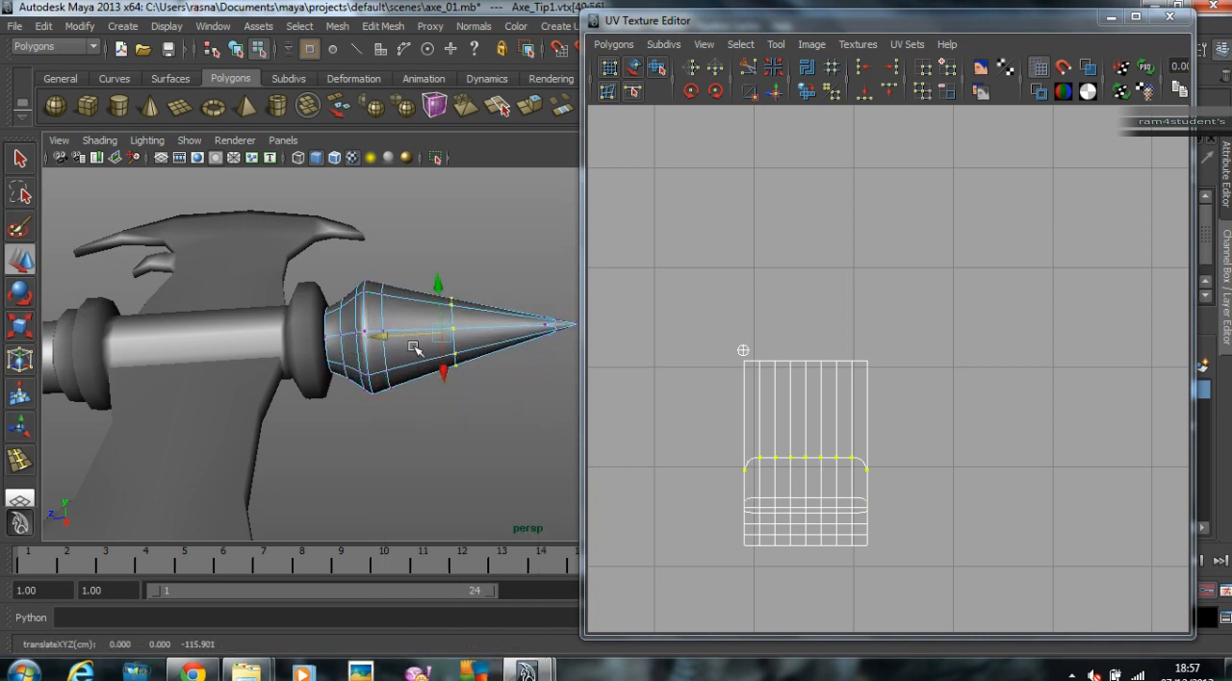
key("r")
right_click_drag(487, 347, 520, 285)
left_click(520, 285)
Step: Select the axe's large blade, show its UV shells in the UV Texture Editor, and preview the blade smoothed
scroll(468, 341, "down", 4)
left_click_drag(468, 341, 423, 370, "alt")
middle_click_drag(423, 370, 387, 370, "alt")
left_click_drag(387, 371, 347, 300, "alt")
middle_click_drag(347, 300, 272, 258, "alt")
right_click_drag(271, 258, 227, 287, "alt")
left_click_drag(227, 287, 241, 291, "alt")
right_click_drag(241, 292, 306, 292, "alt")
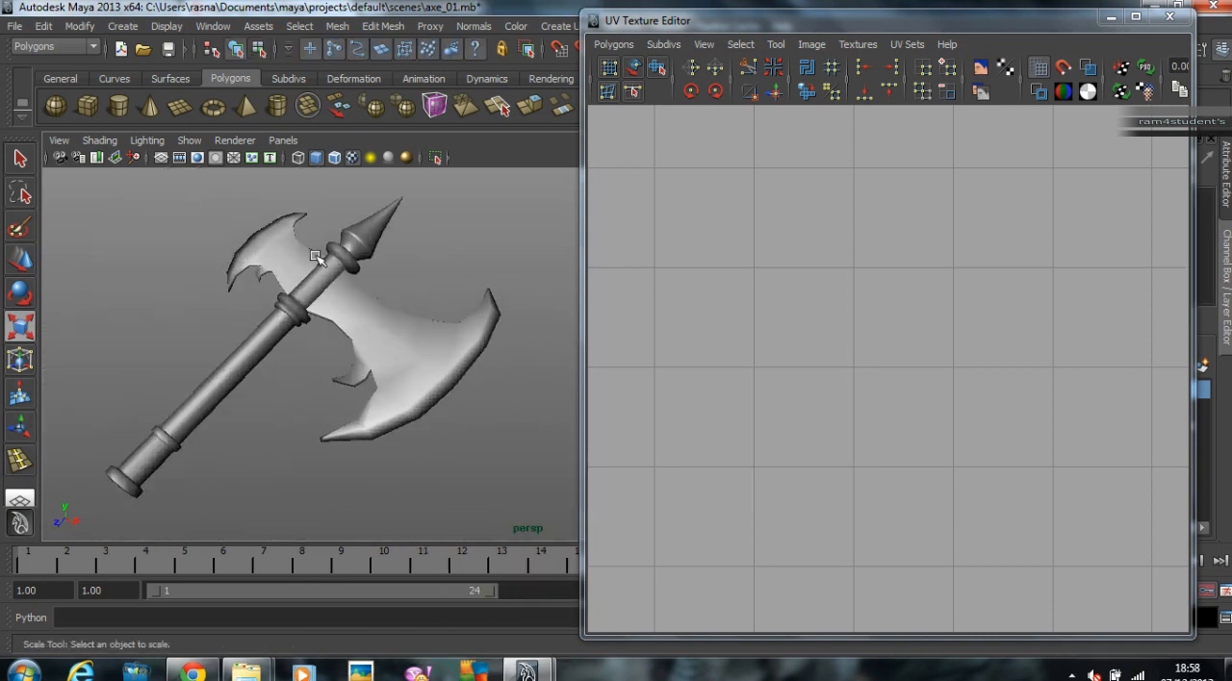
left_click(419, 357)
scroll(429, 360, "up", 2)
scroll(1011, 484, "down", 2)
middle_click_drag(1008, 483, 840, 282, "alt")
left_click_drag(326, 363, 289, 341, "alt")
right_click_drag(289, 340, 363, 341, "alt")
key("3")
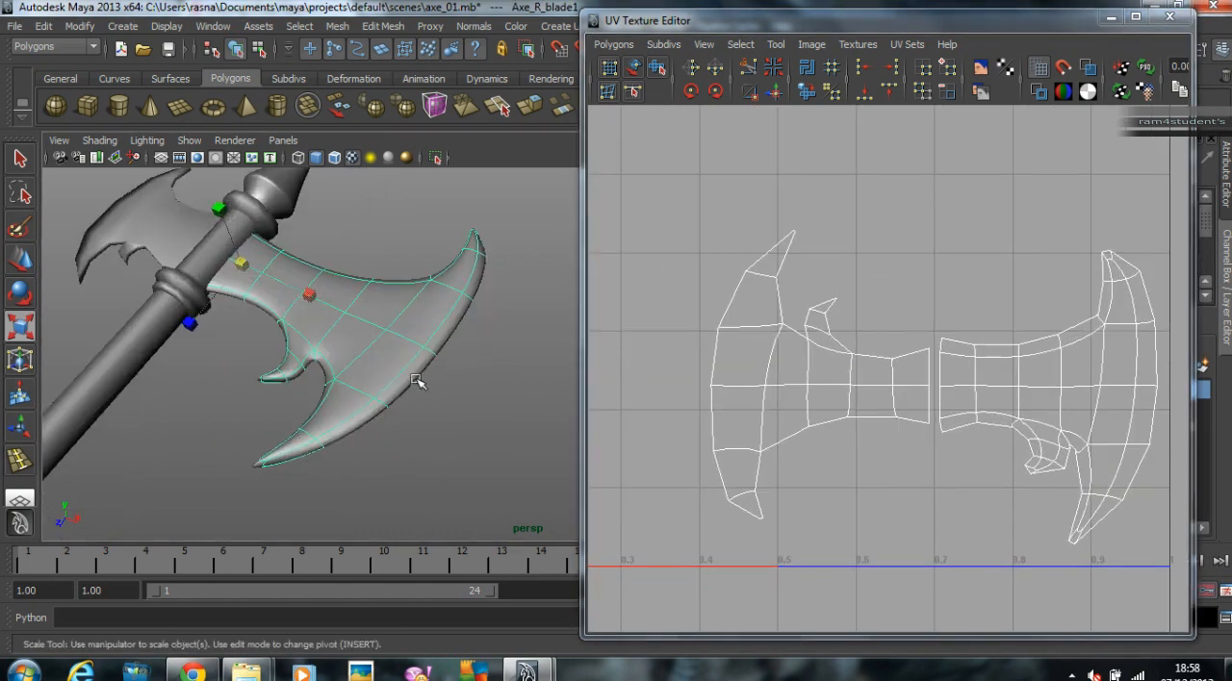
Step: Insert an edge loop along the large blade's cutting-edge bevel, preview it smoothed with its cage, and return to the Move tool
right_click_drag(371, 386, 453, 383, "alt")
left_click_drag(454, 383, 516, 212, "alt")
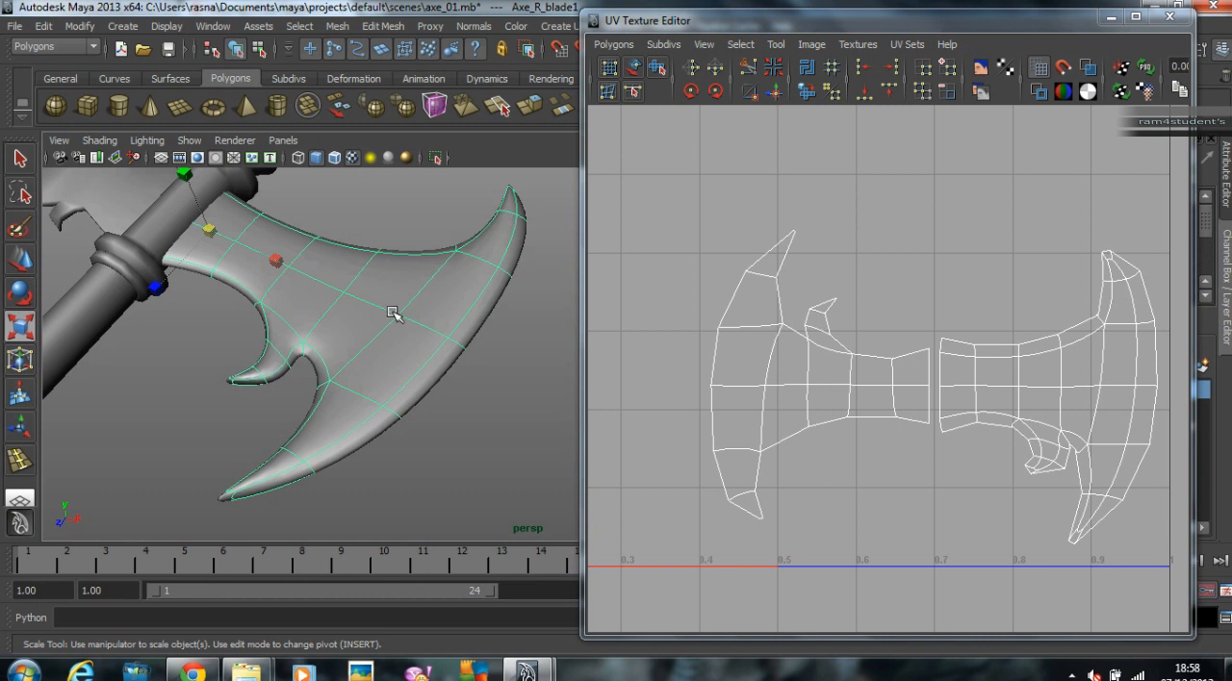
left_click(383, 26)
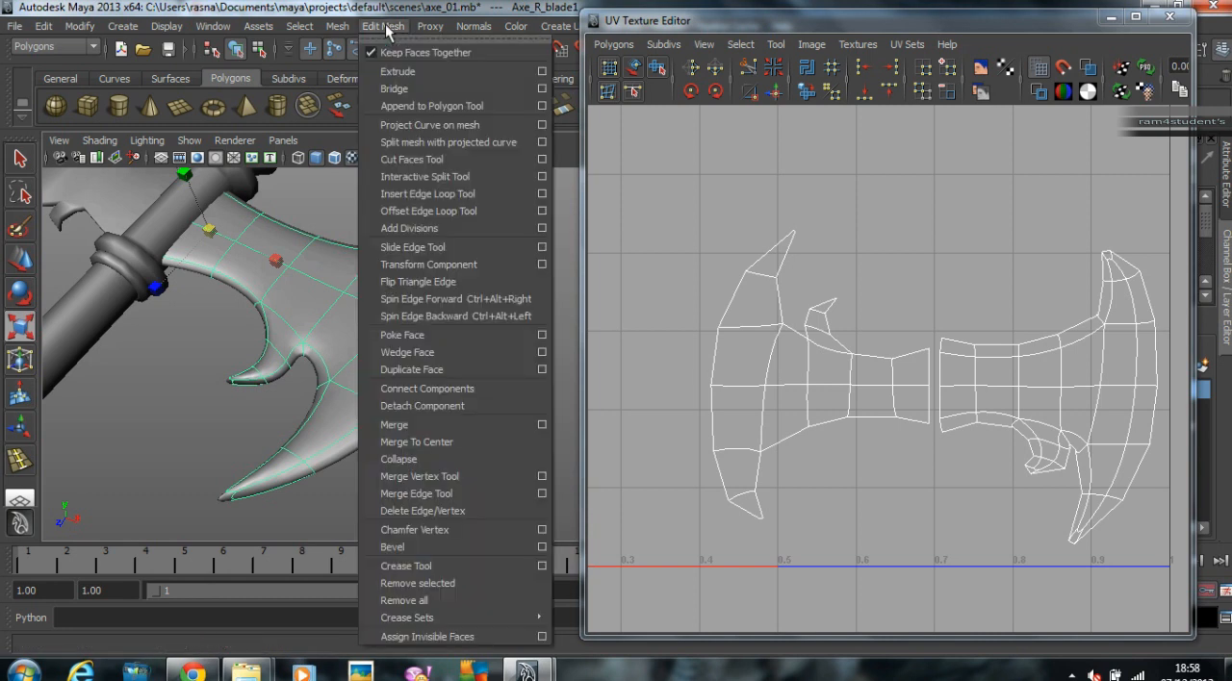
left_click(426, 197)
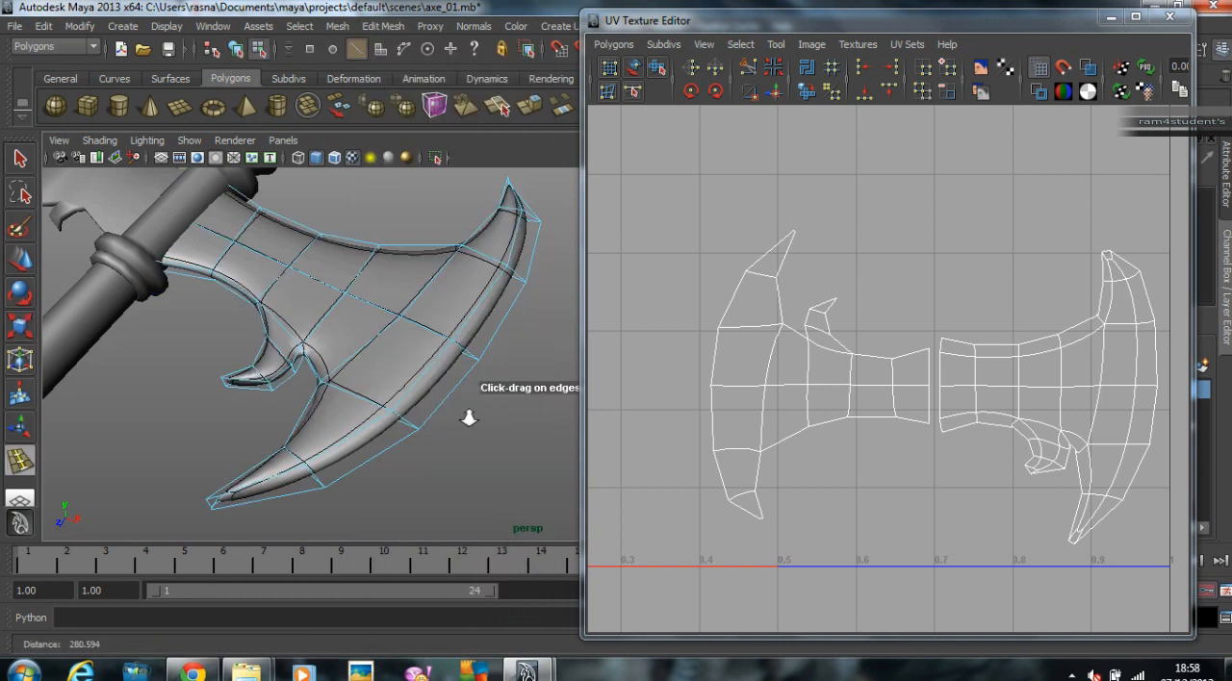
right_click_drag(456, 418, 522, 414, "alt")
left_click_drag(523, 414, 418, 397, "alt")
mouse_move(418, 398)
right_mouse_down("alt")
mouse_move(450, 400)
mouse_move(395, 394)
mouse_move(413, 404)
right_mouse_up("alt")
key("1")
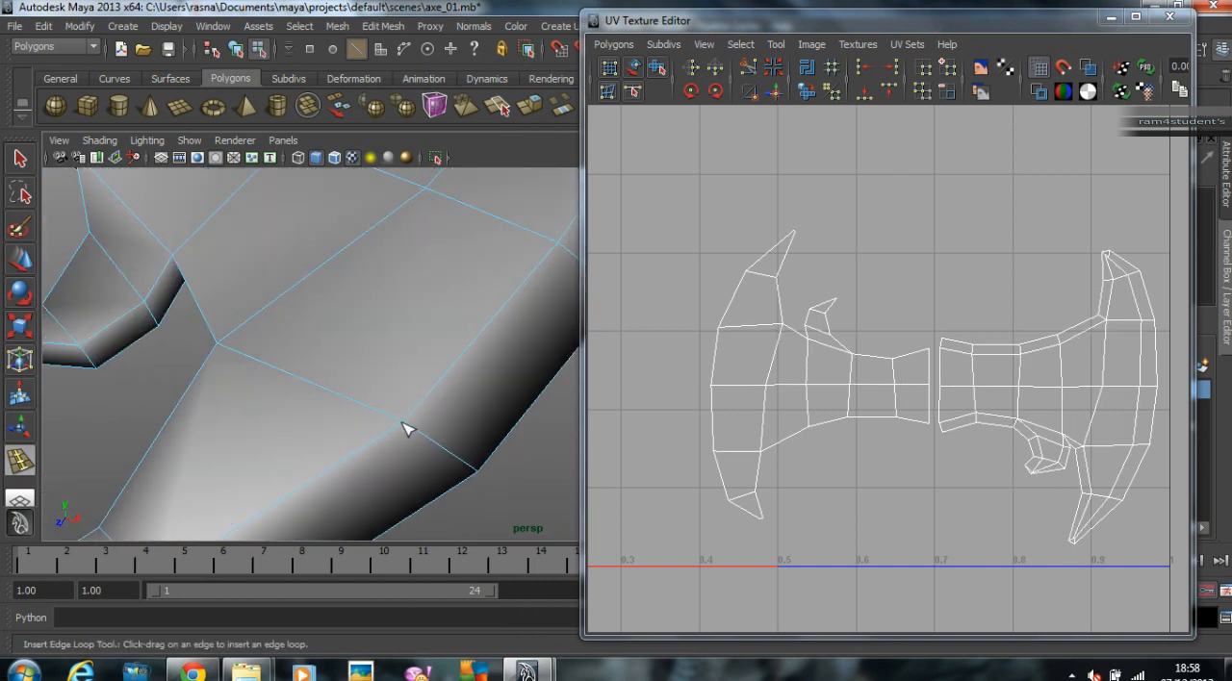
left_click_drag(395, 424, 398, 422)
right_click_drag(442, 416, 231, 406, "alt")
key("2")
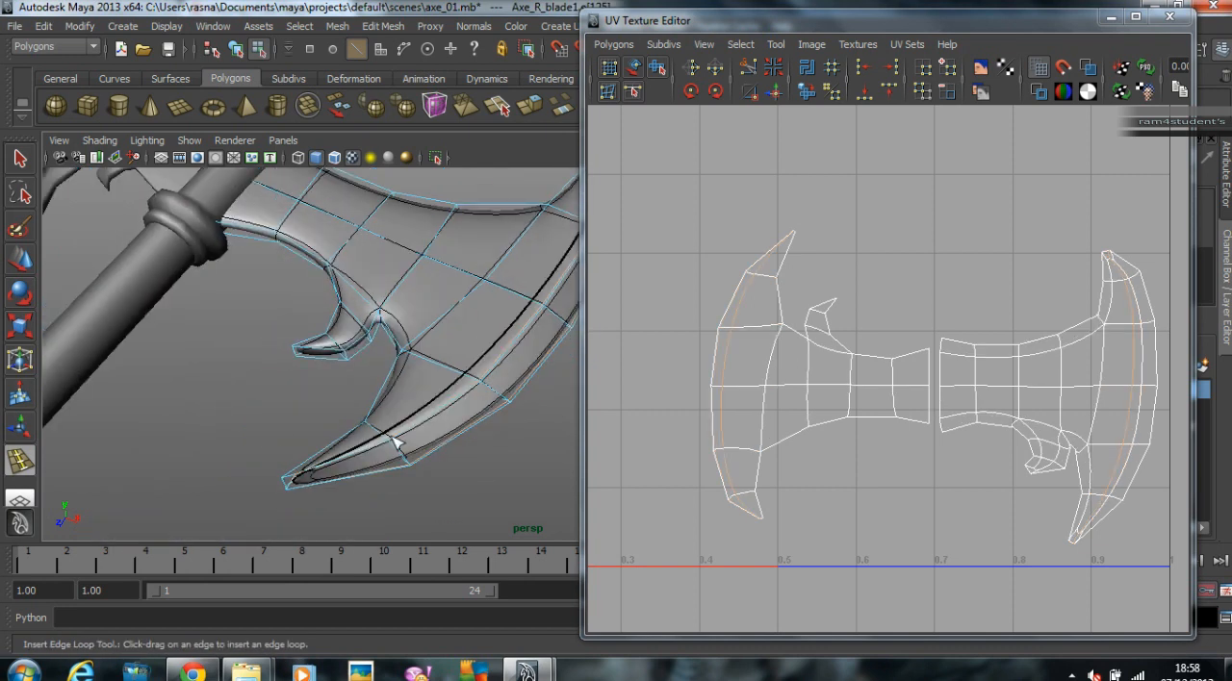
middle_click_drag(419, 436, 365, 443, "alt")
middle_click_drag(484, 433, 480, 449, "alt")
left_click(33, 254)
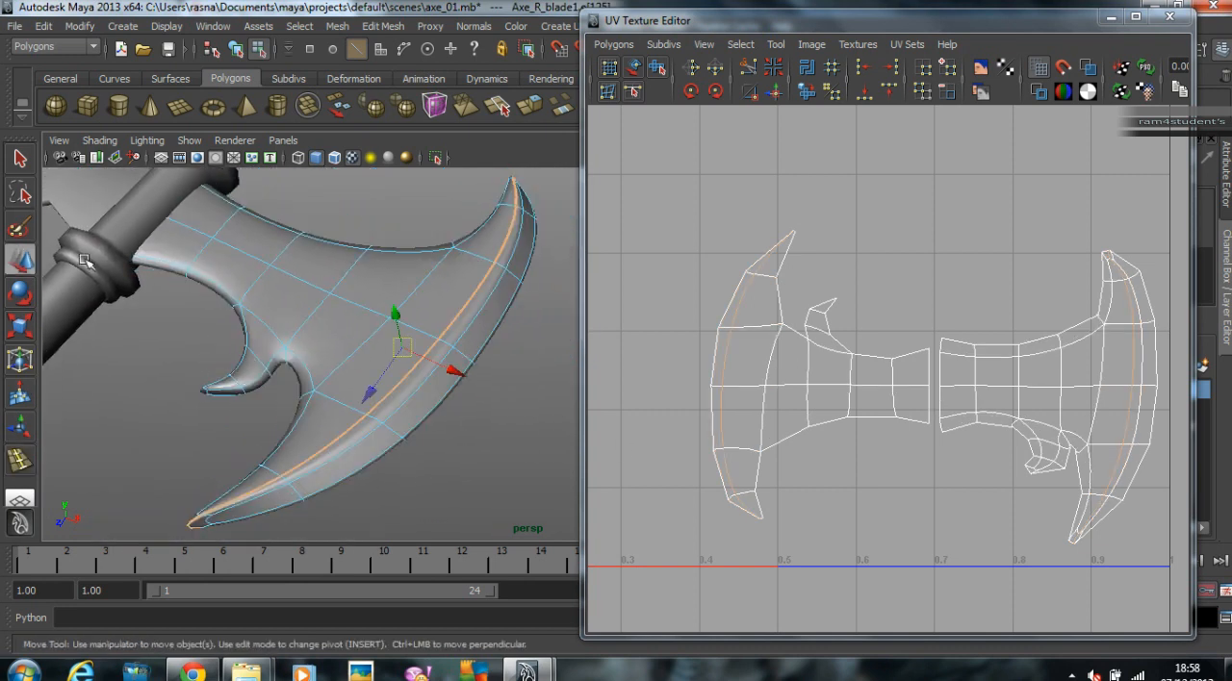
Step: Show the large blade unsmoothed and examine up close how the inserted edge loop affects its UV shells
right_click_drag(455, 375, 539, 318)
left_click_drag(539, 318, 464, 381, "alt")
scroll(414, 379, "up", 2)
middle_click_drag(402, 382, 404, 352, "alt")
left_click(467, 353)
middle_click_drag(1076, 350, 907, 346, "alt")
scroll(909, 343, "up", 1)
key("1")
scroll(981, 388, "up", 6)
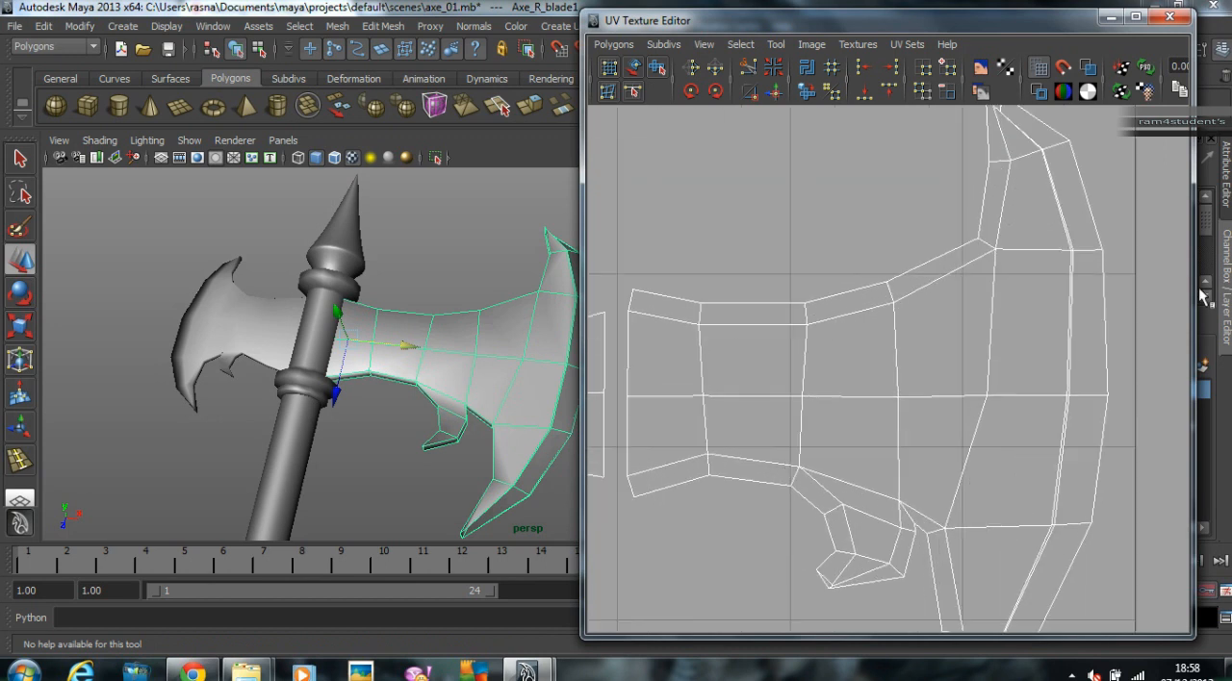
scroll(1061, 317, "up", 2)
middle_click_drag(927, 250, 943, 398, "alt")
scroll(853, 344, "up", 6)
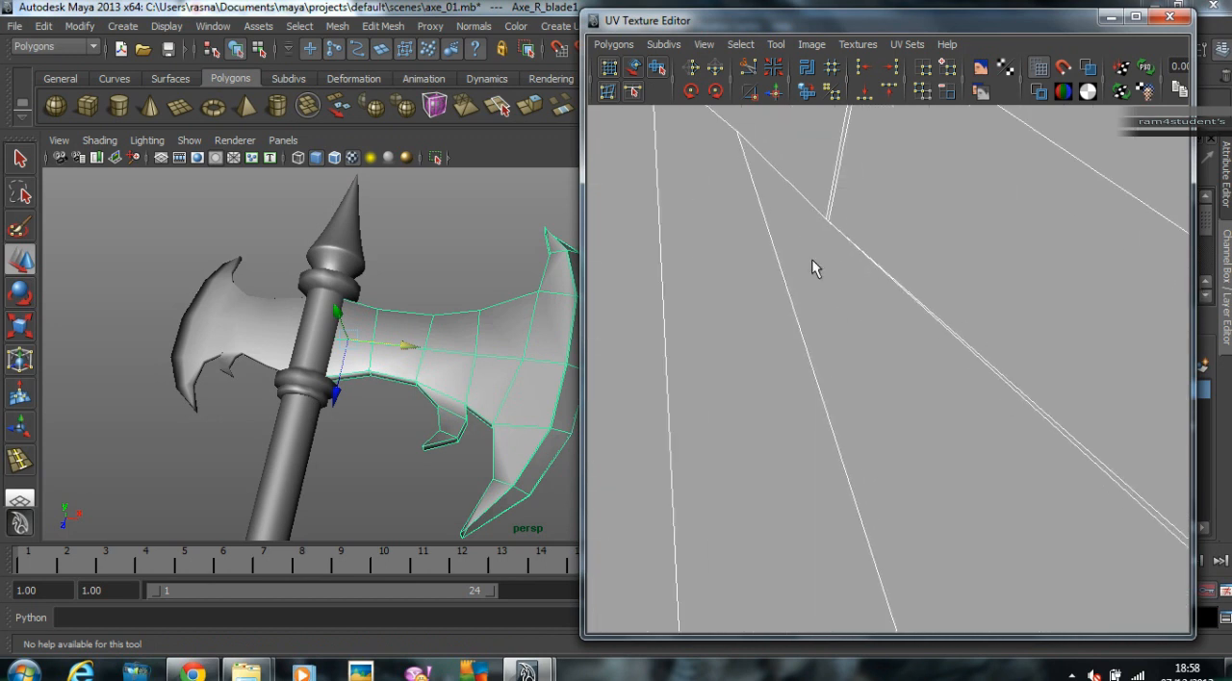
Step: Select the axe's small blade on the opposite side of the shaft and bring it into close view
right_click_drag(898, 280, 452, 286, "alt")
right_click_drag(285, 310, 283, 360, "alt")
left_click(295, 403)
left_click_drag(295, 403, 308, 297, "alt")
right_click_drag(308, 298, 353, 419, "alt")
left_click_drag(353, 418, 375, 318, "alt")
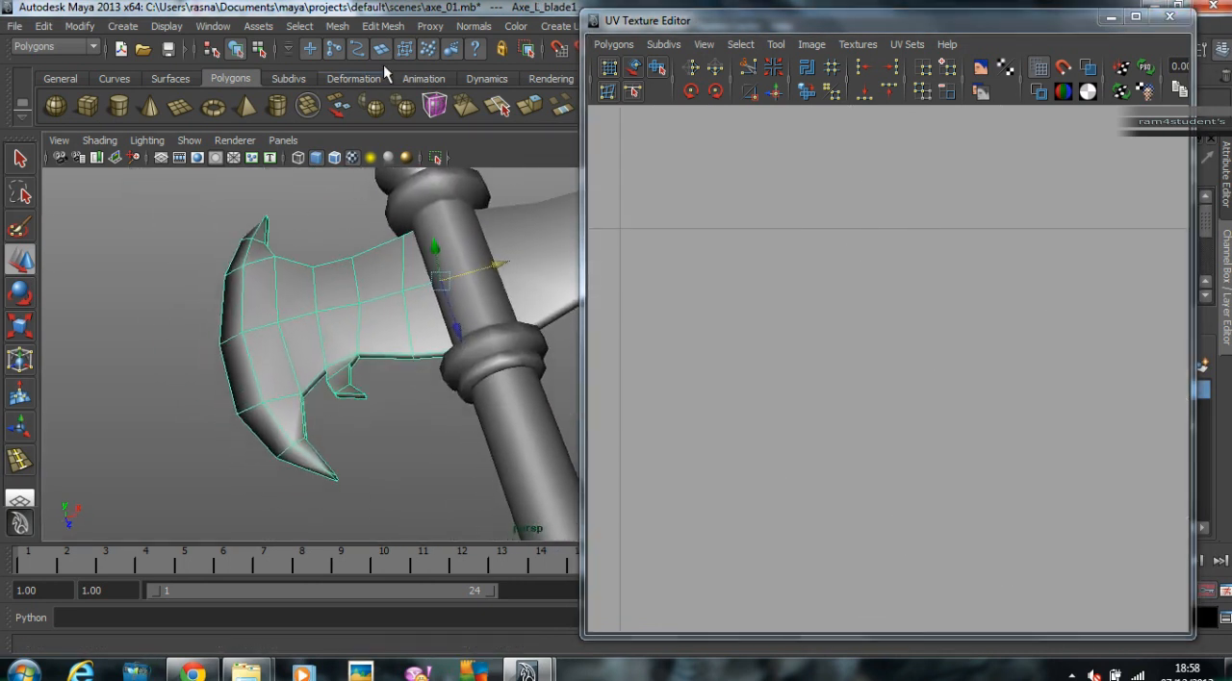
Step: Insert an edge loop close beside the small blade's cutting-edge bevel and return to the Move tool
left_click(383, 26)
left_click(431, 195)
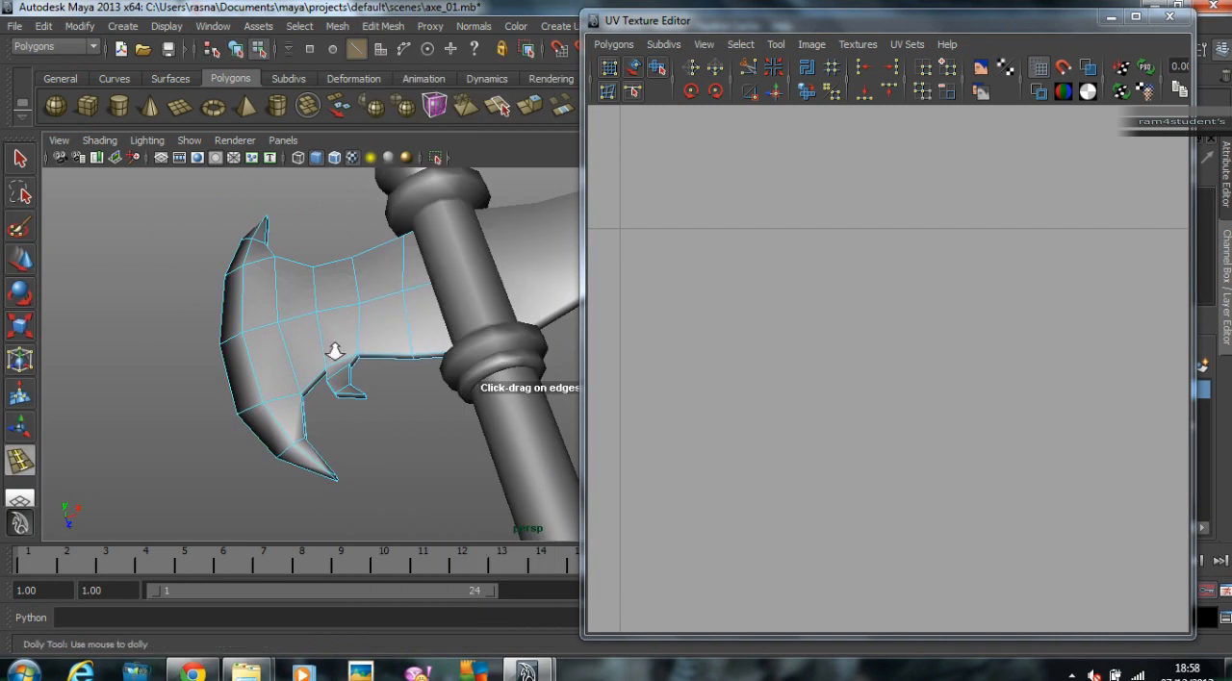
scroll(315, 350, "up", 3)
middle_click_drag(314, 351, 413, 336, "alt")
scroll(362, 300, "up", 3)
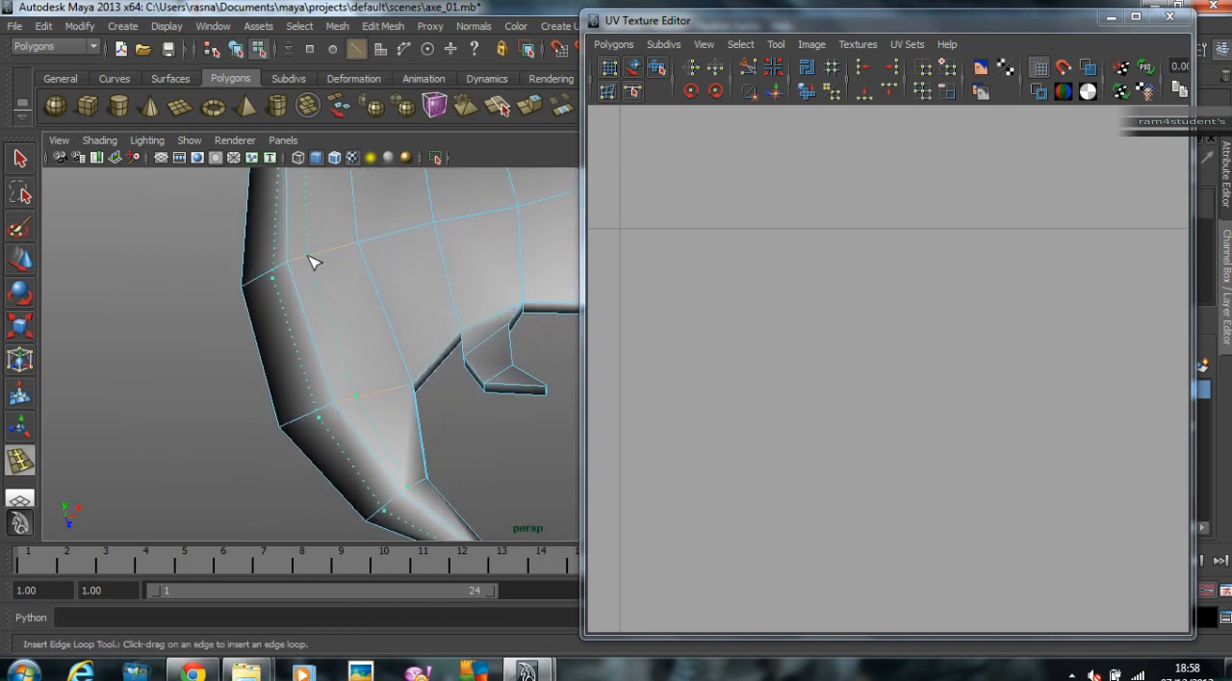
left_click_drag(298, 273, 304, 278)
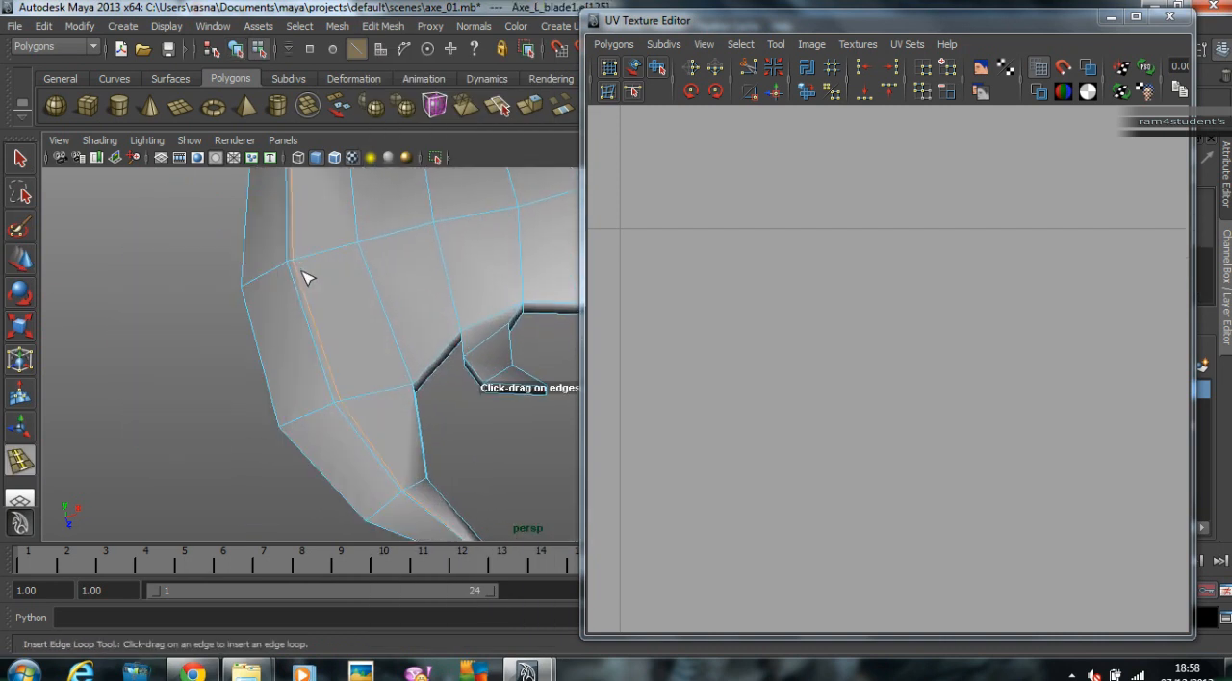
scroll(309, 281, "down", 3)
scroll(253, 299, "down", 4)
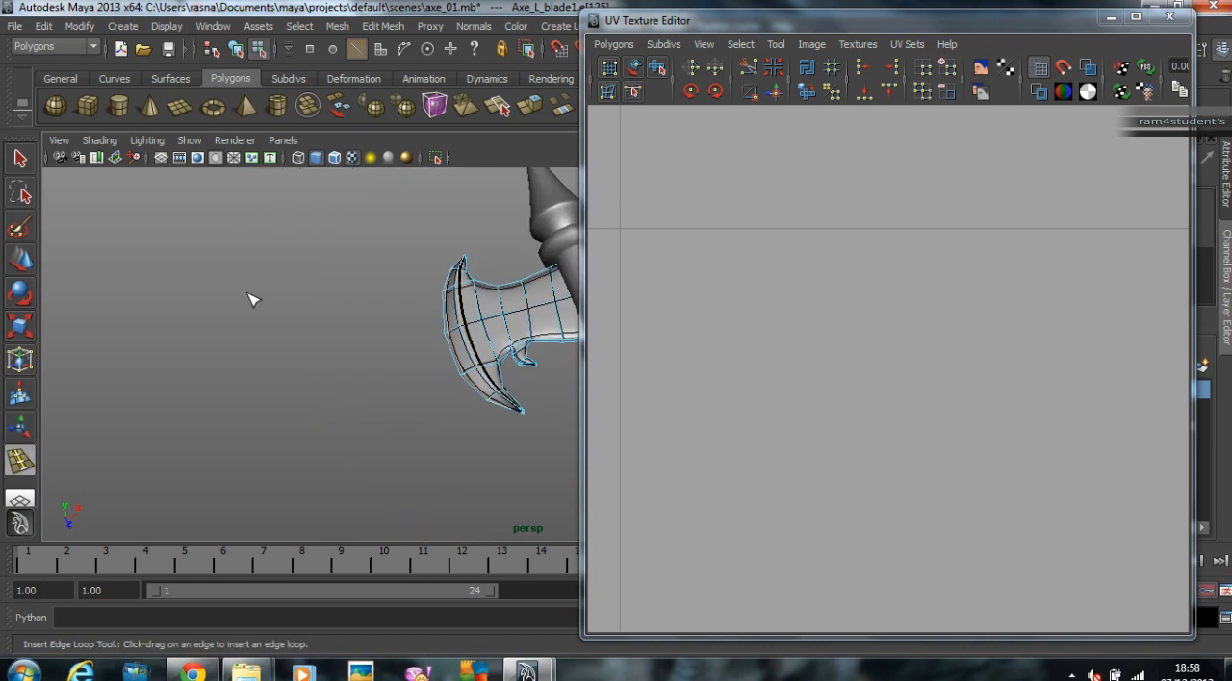
left_click(14, 261)
Step: Return to object selection, select all the axe's parts, preview them smoothed and close the UV Texture Editor
left_click_drag(341, 289, 456, 382, "alt")
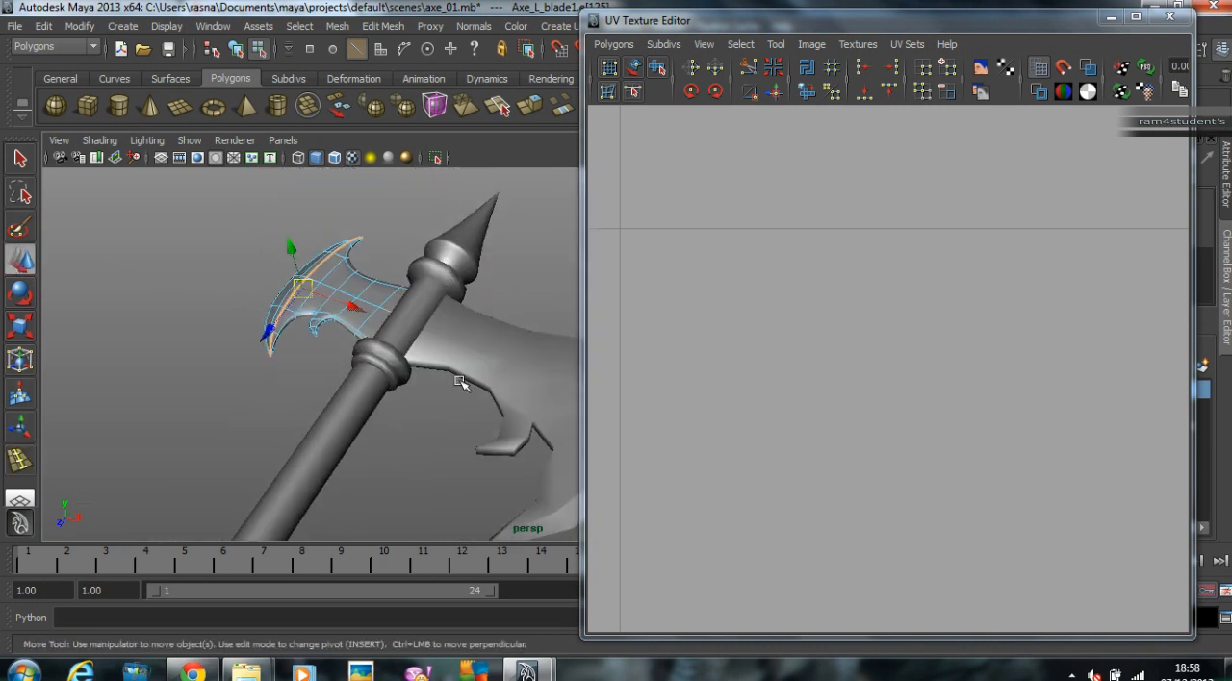
right_click_drag(463, 357, 377, 285)
left_click(495, 328)
left_click_drag(377, 286, 563, 508)
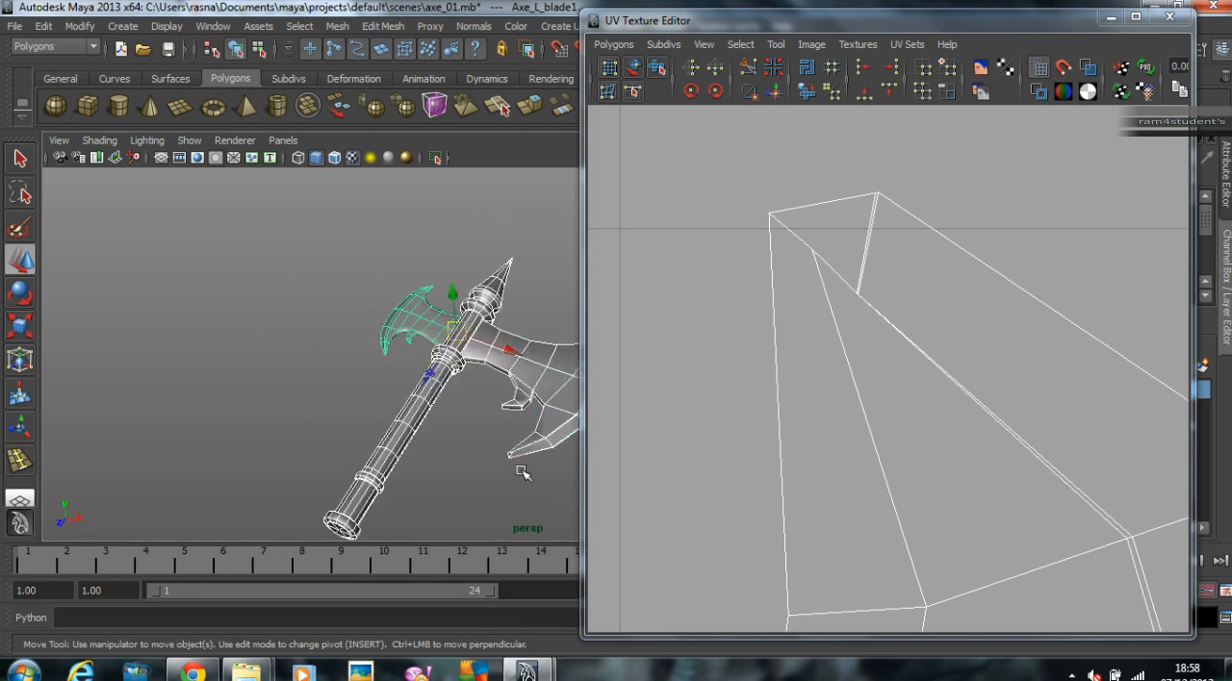
key("3")
left_click(1170, 16)
left_click(732, 310)
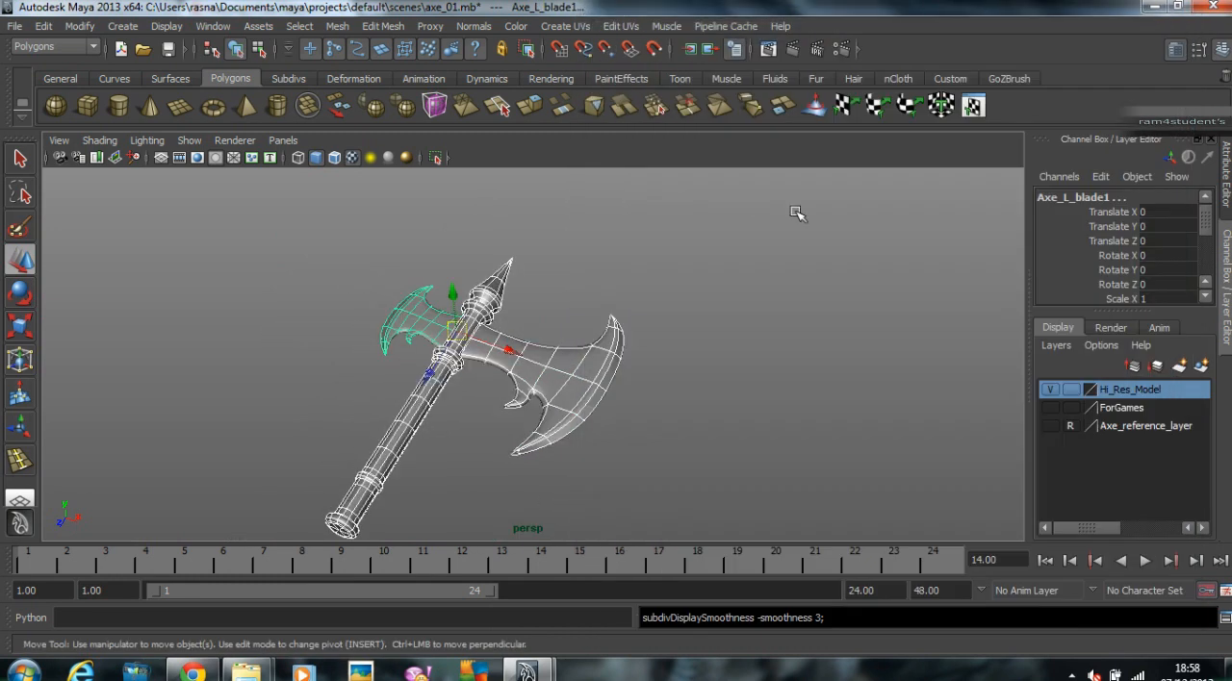
Step: Select the whole high-resolution axe and examine its complete UV layout in the UV Texture Editor
left_click_drag(311, 264, 693, 475)
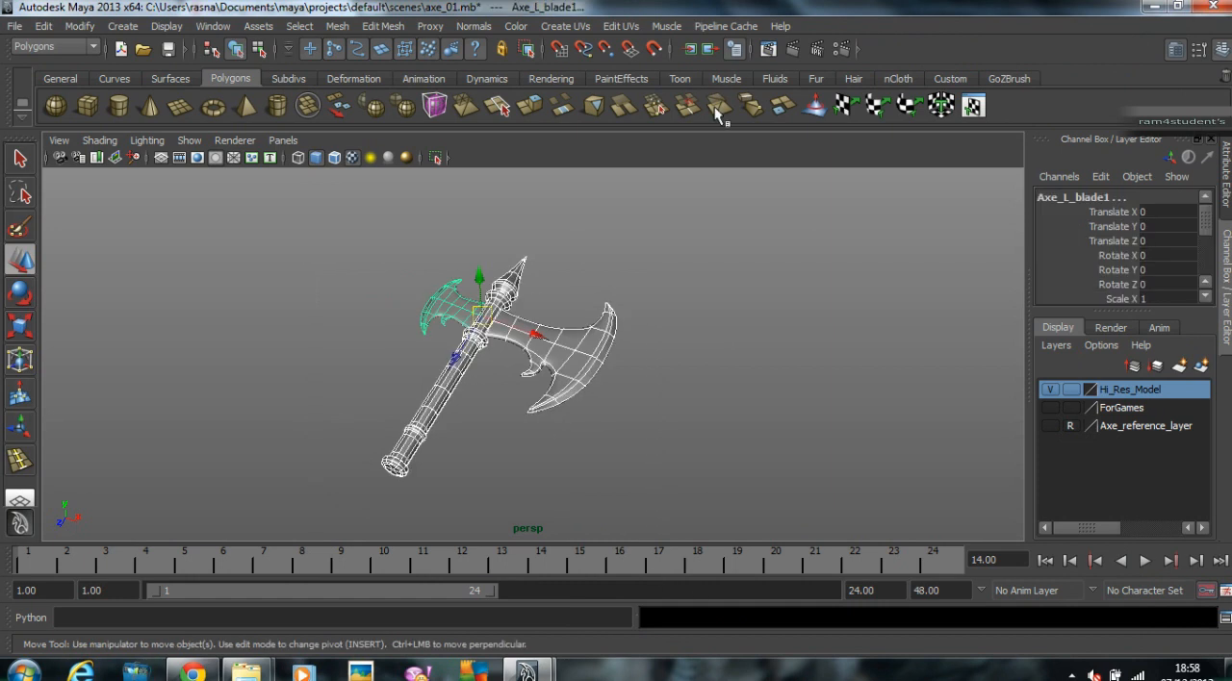
left_click(616, 26)
left_click(693, 389)
right_click_drag(750, 358, 548, 356, "alt")
middle_click_drag(635, 348, 735, 362, "alt")
left_click(420, 285)
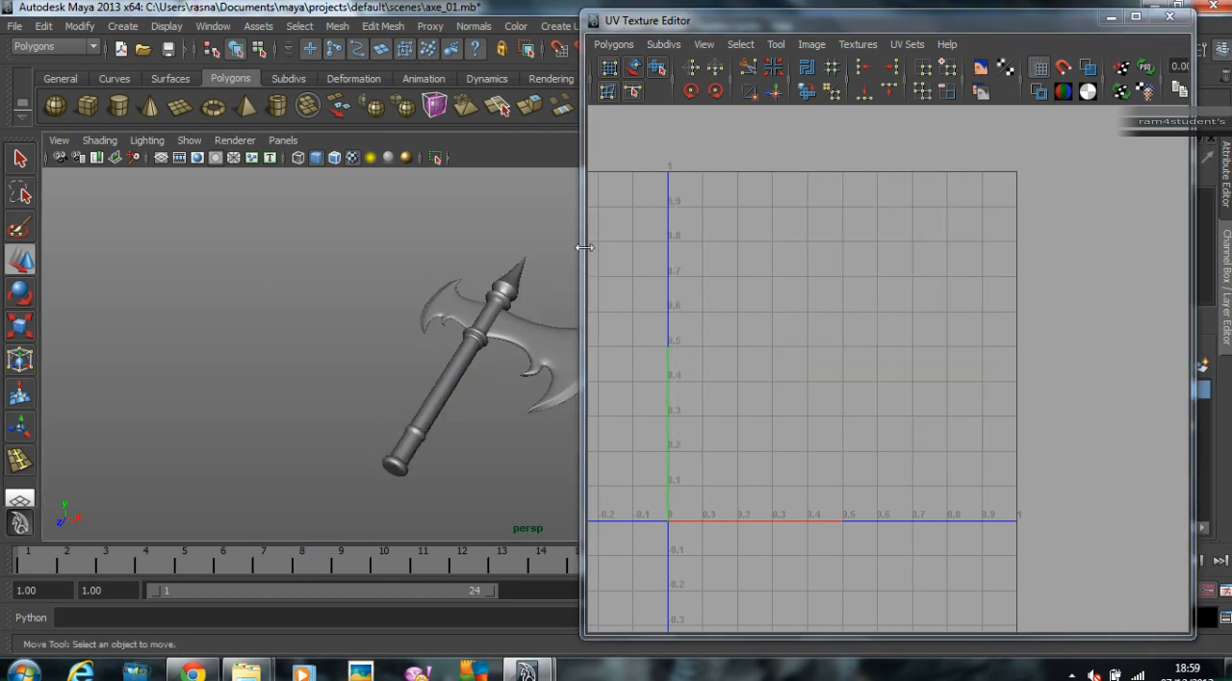
Step: Minimize the UV Texture Editor, group all the high-resolution axe's parts and move the group sideways along X
middle_click_drag(533, 223, 432, 221, "alt")
left_click(1111, 17)
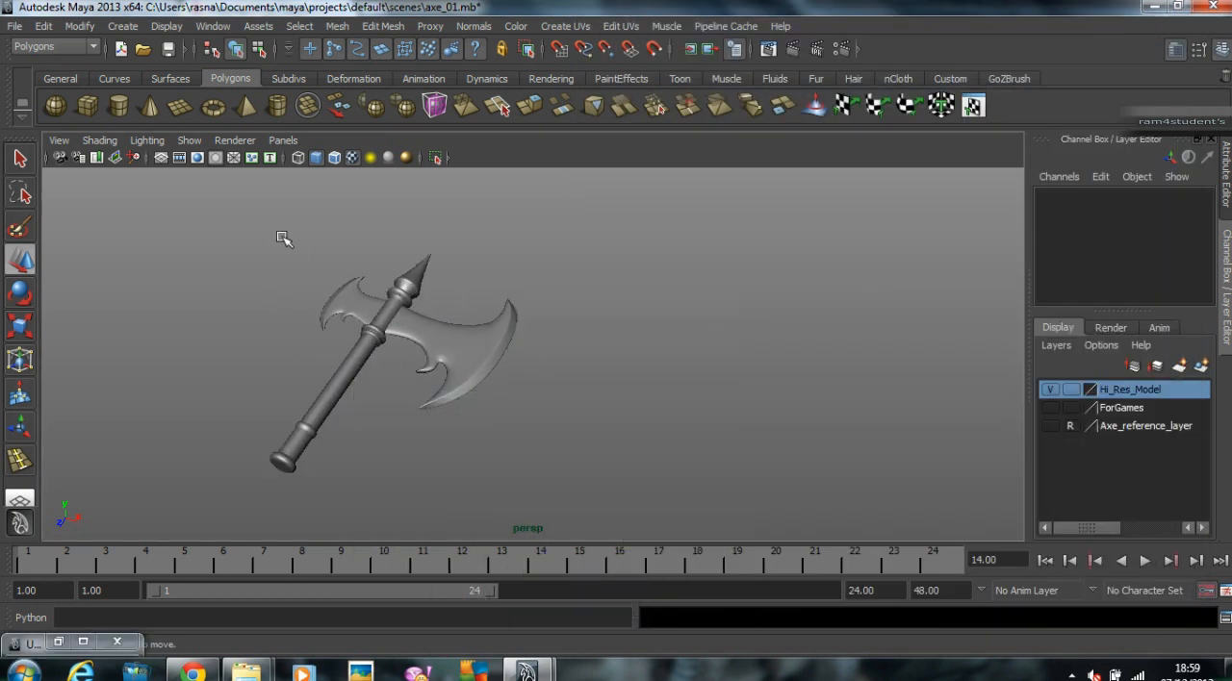
left_click_drag(295, 248, 484, 465)
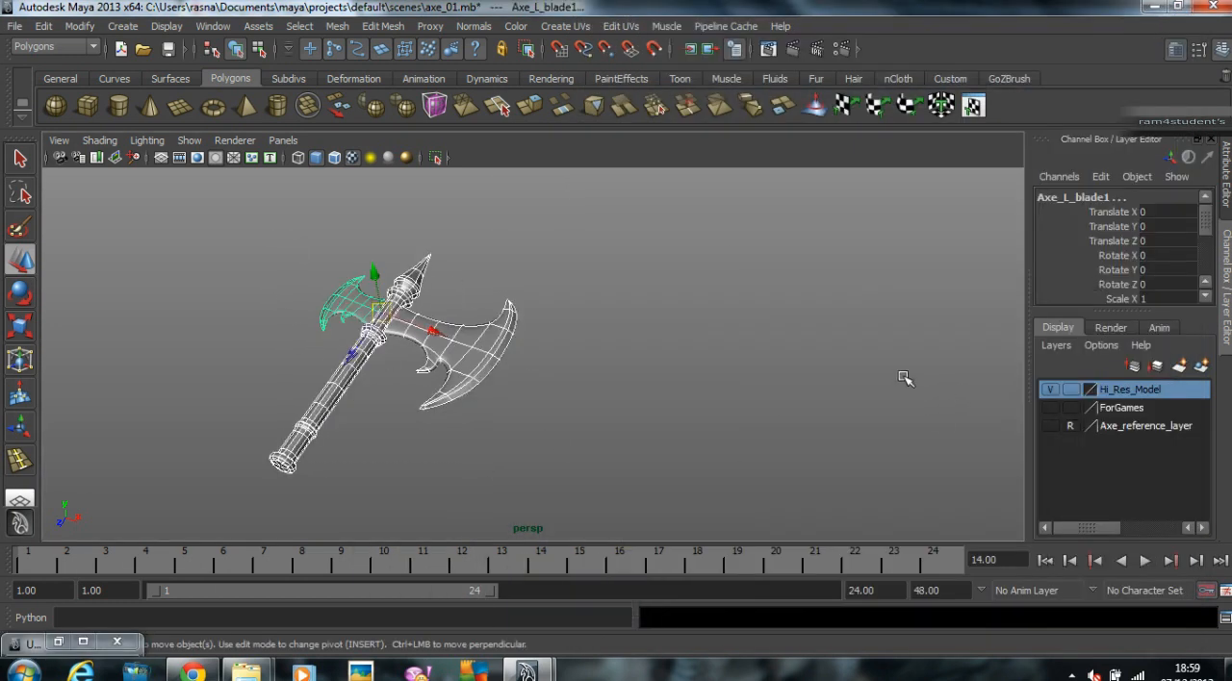
key("ctrl+g")
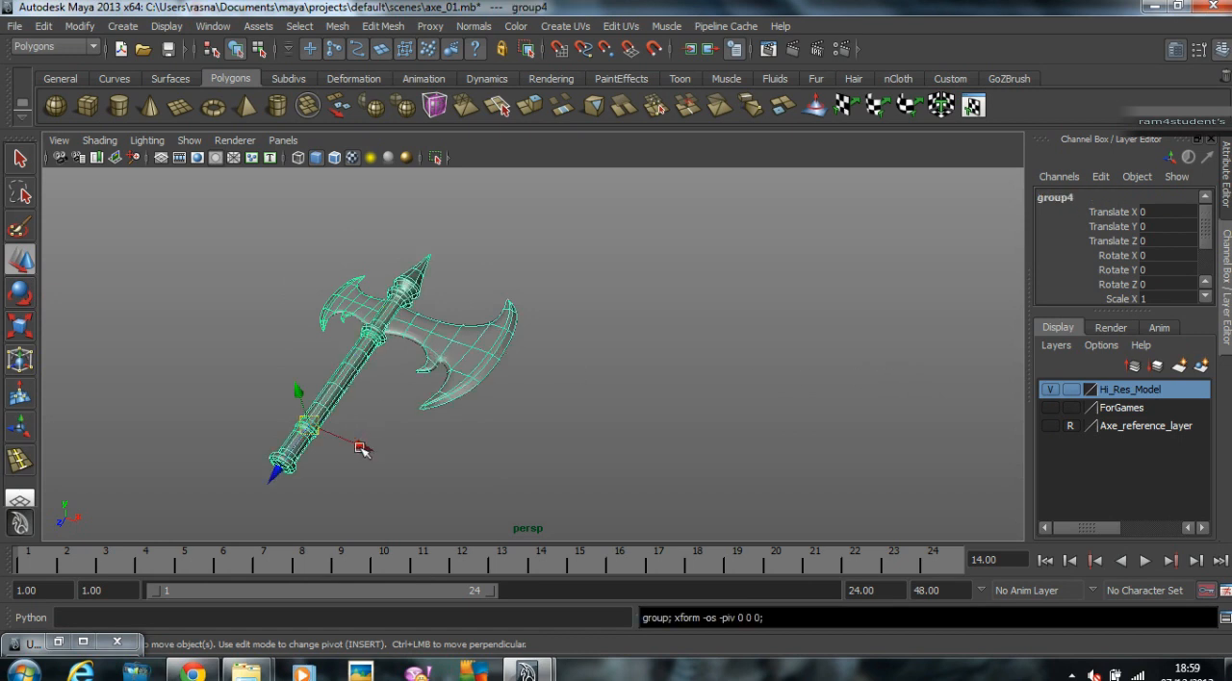
left_click_drag(363, 450, 476, 468)
Step: Make the ForGames layer visible and bring both axes into view side by side with nothing selected
left_click(1049, 408)
right_click_drag(805, 403, 743, 392, "alt")
middle_click_drag(743, 392, 813, 386, "alt")
middle_click_drag(747, 415, 843, 441)
left_click(708, 260)
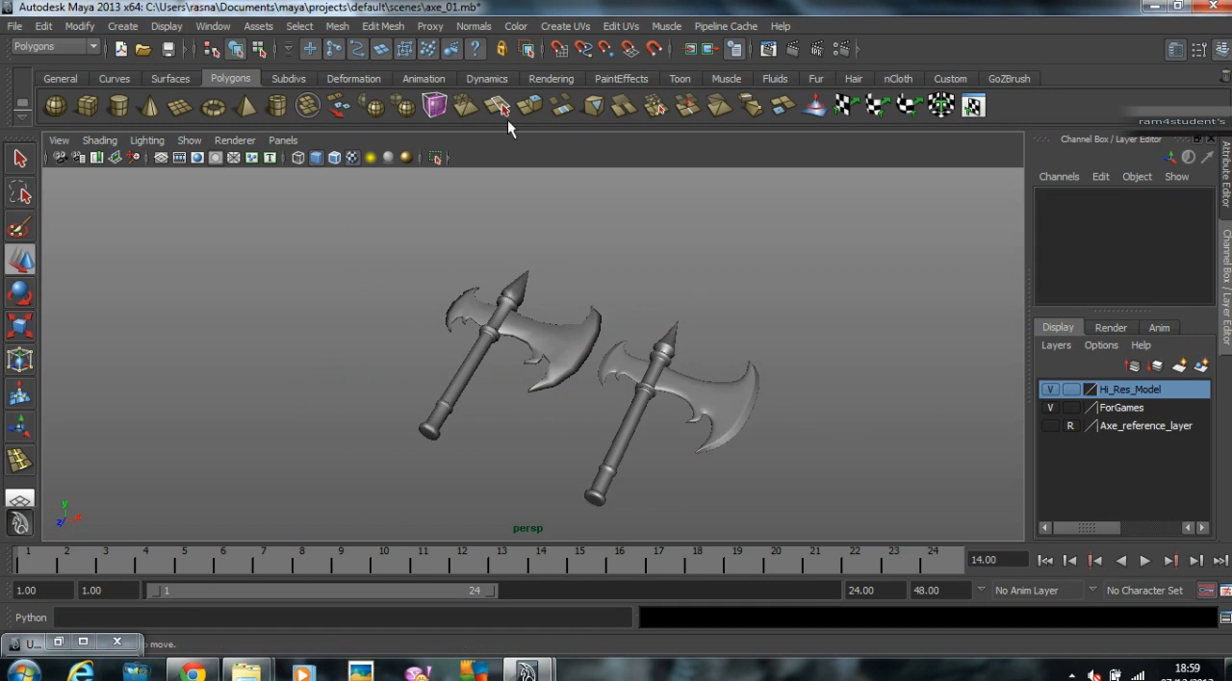
Step: Restore the UV Texture Editor and compare the UV layouts of both axes, selected together and with the high-resolution one alone
left_click(59, 642)
middle_click_drag(337, 366, 137, 262, "alt")
left_click_drag(137, 262, 524, 511)
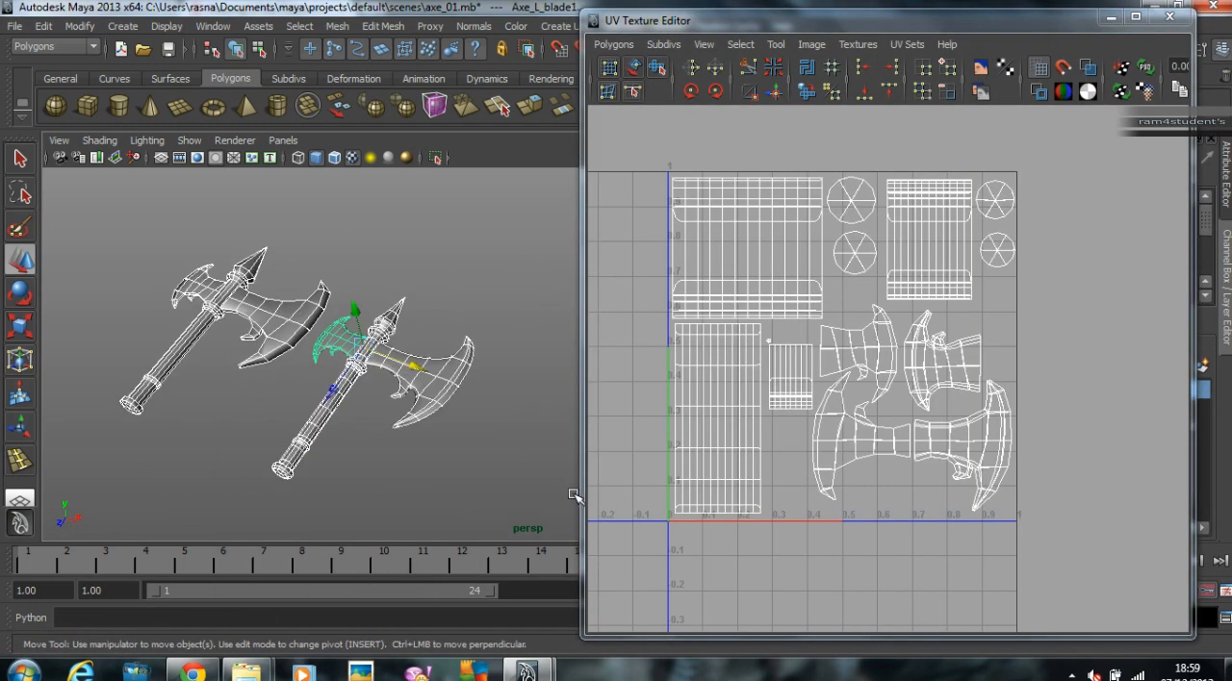
left_click(430, 329)
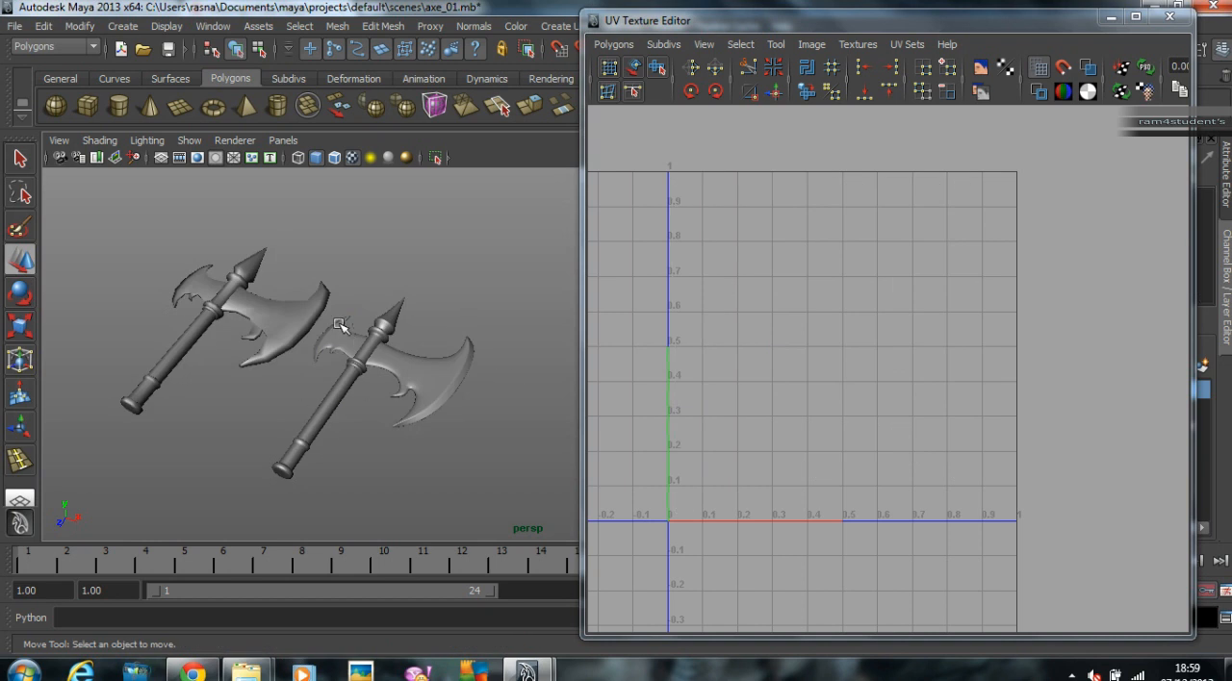
left_click(394, 385)
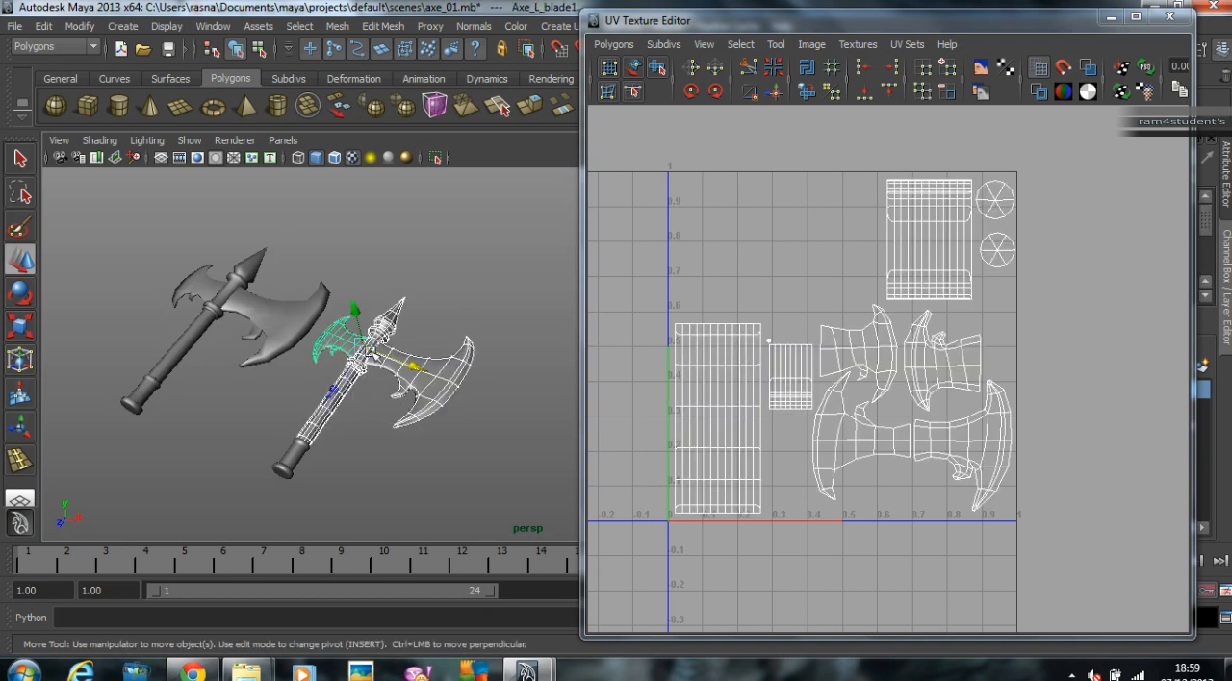
left_click(443, 329)
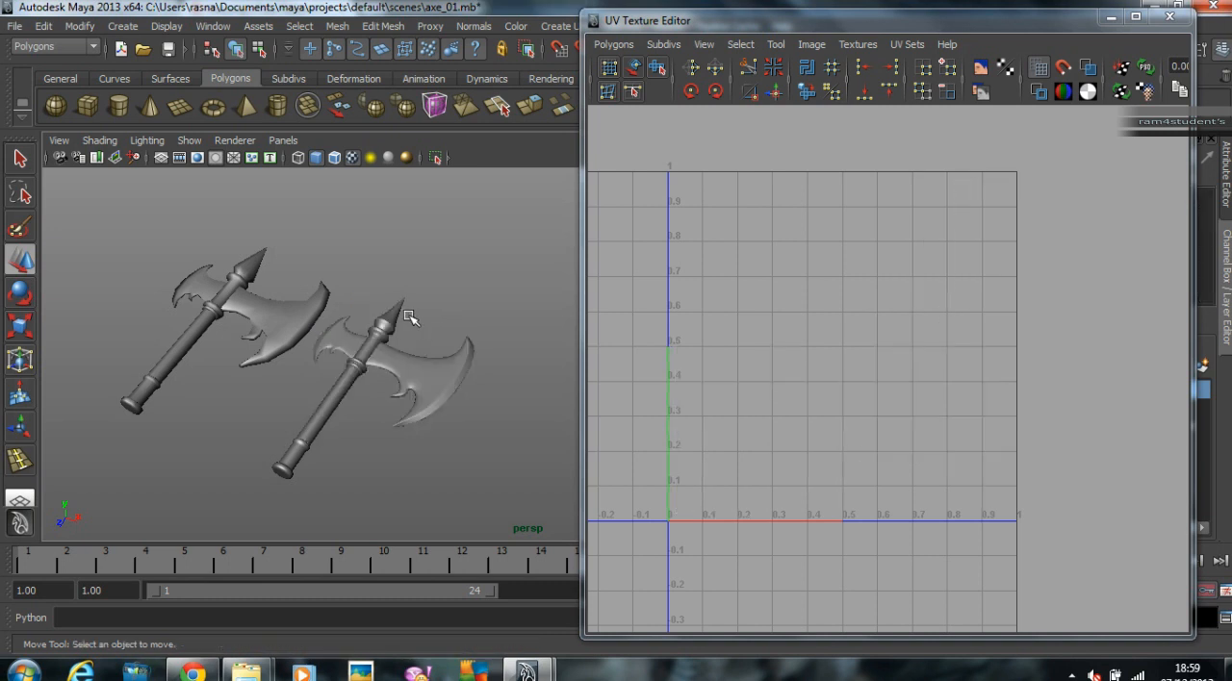
left_click_drag(281, 284, 464, 475)
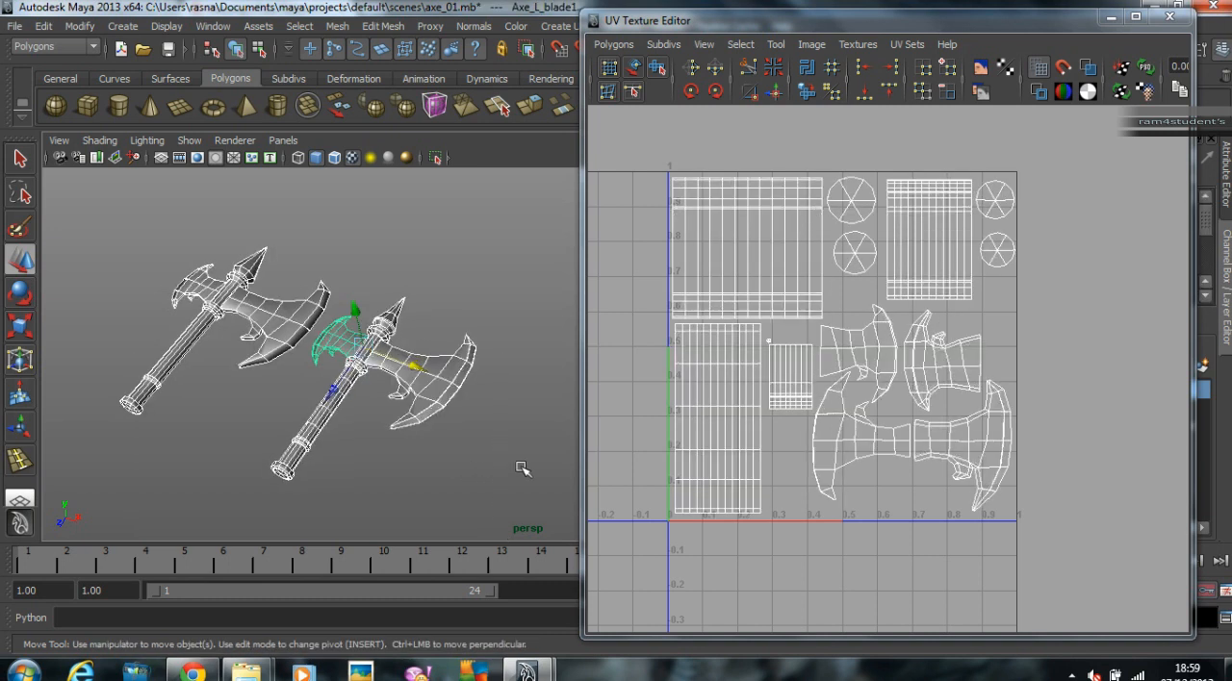
left_click(529, 491)
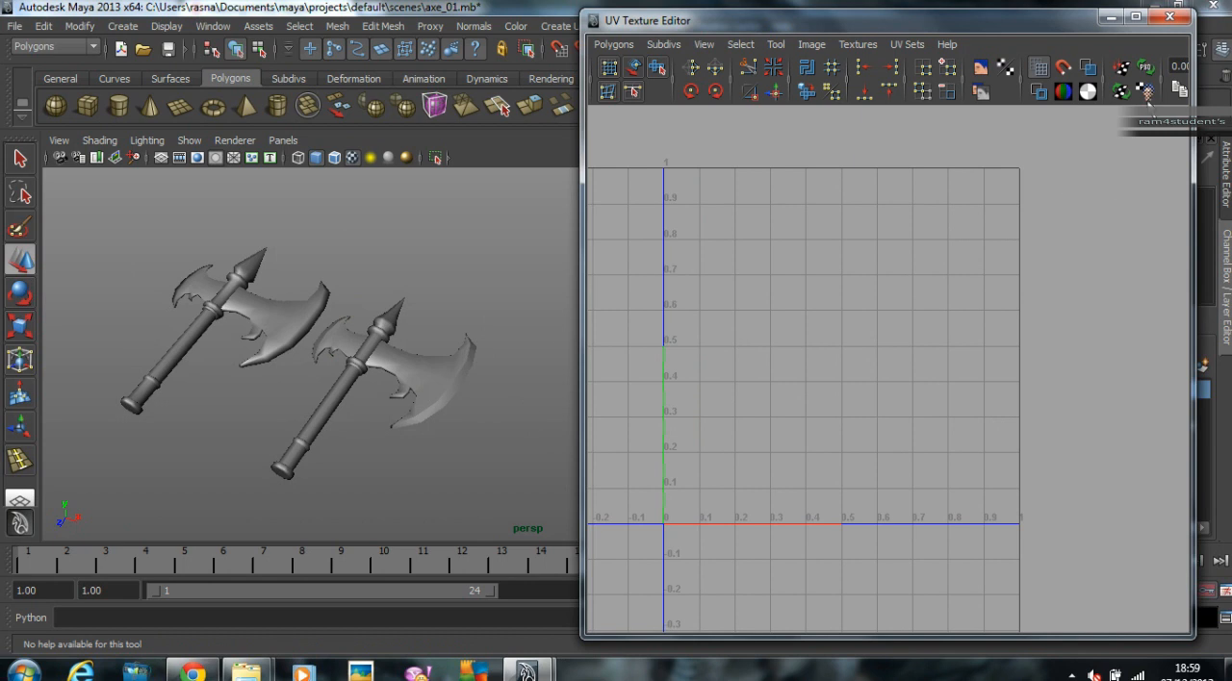
Step: Close the UV Texture Editor, display the whole high-resolution axe smoothed and view it beside the game version
left_click(1169, 17)
middle_click_drag(506, 346, 625, 331, "alt")
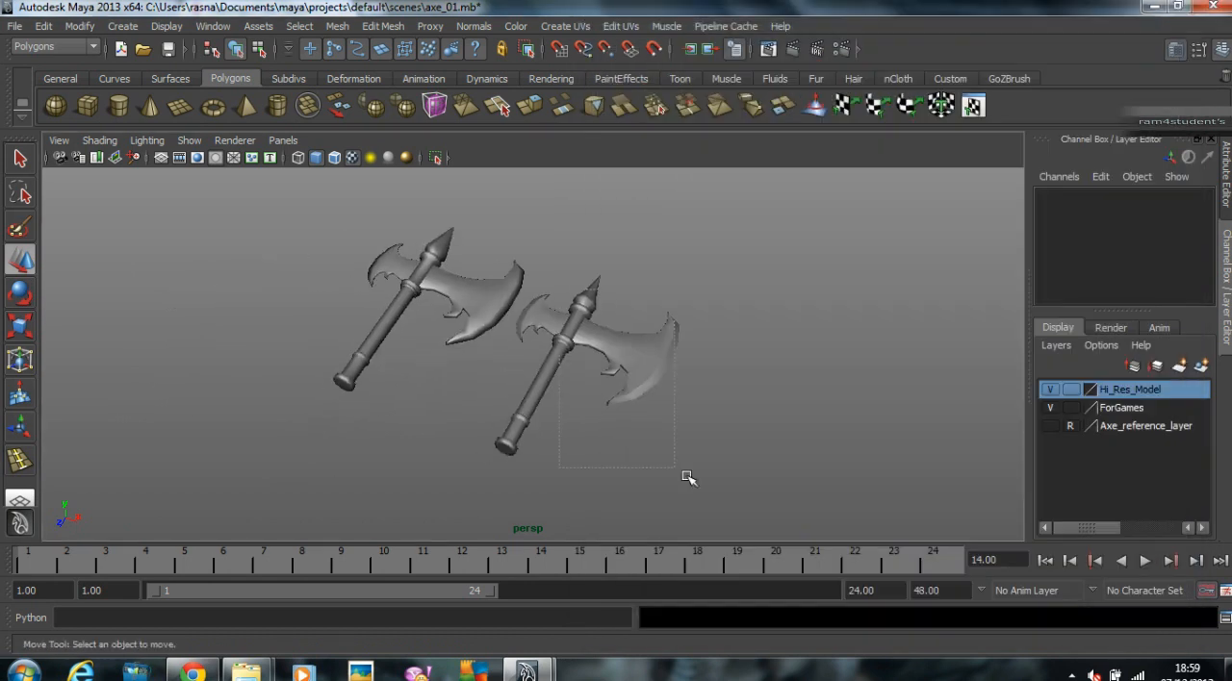
left_click(626, 397)
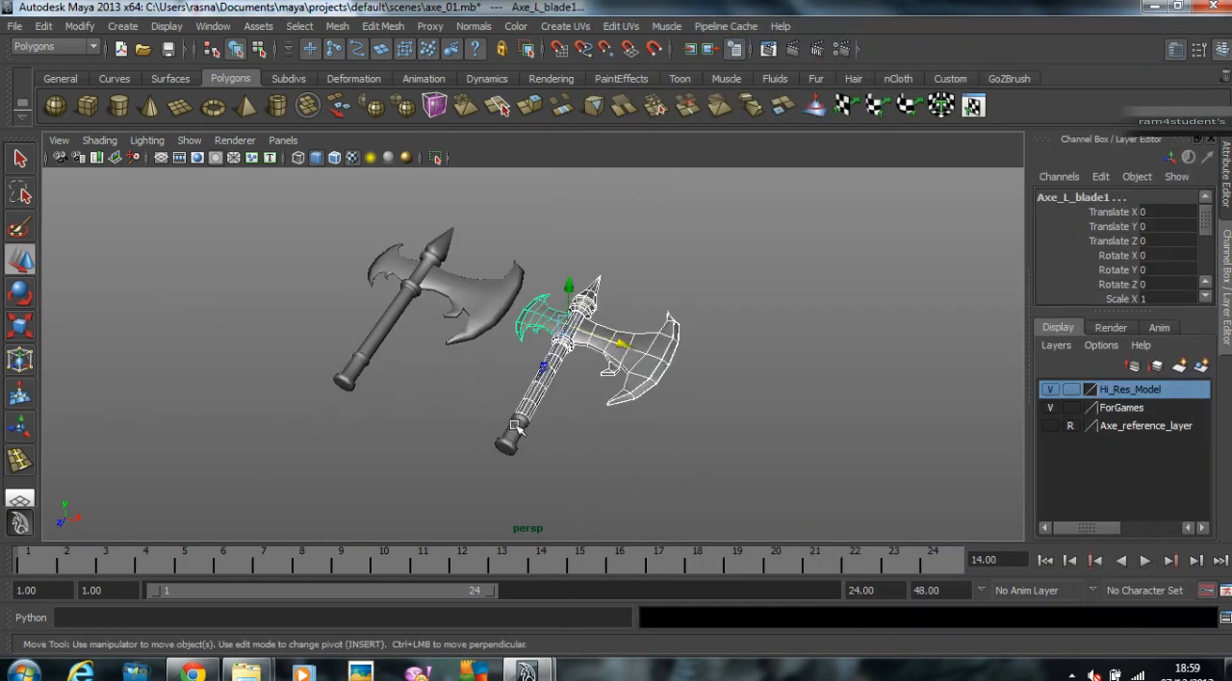
key("Up")
key("3")
left_click(696, 393)
right_click_drag(570, 400, 655, 414, "alt")
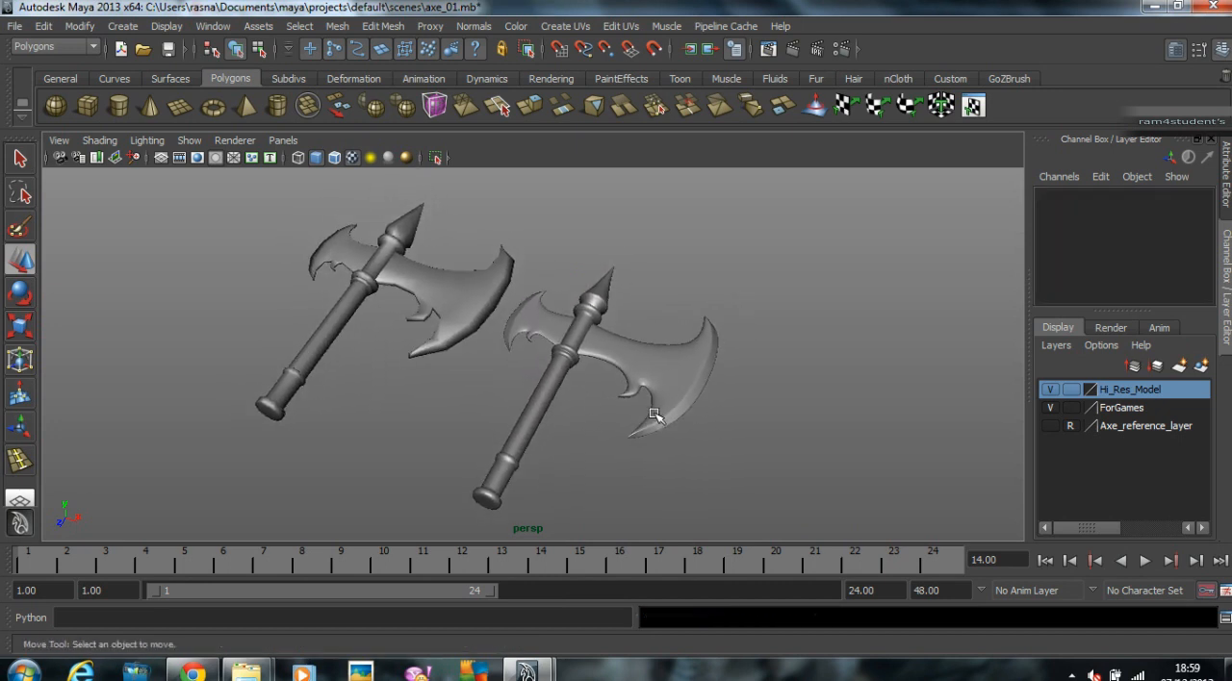